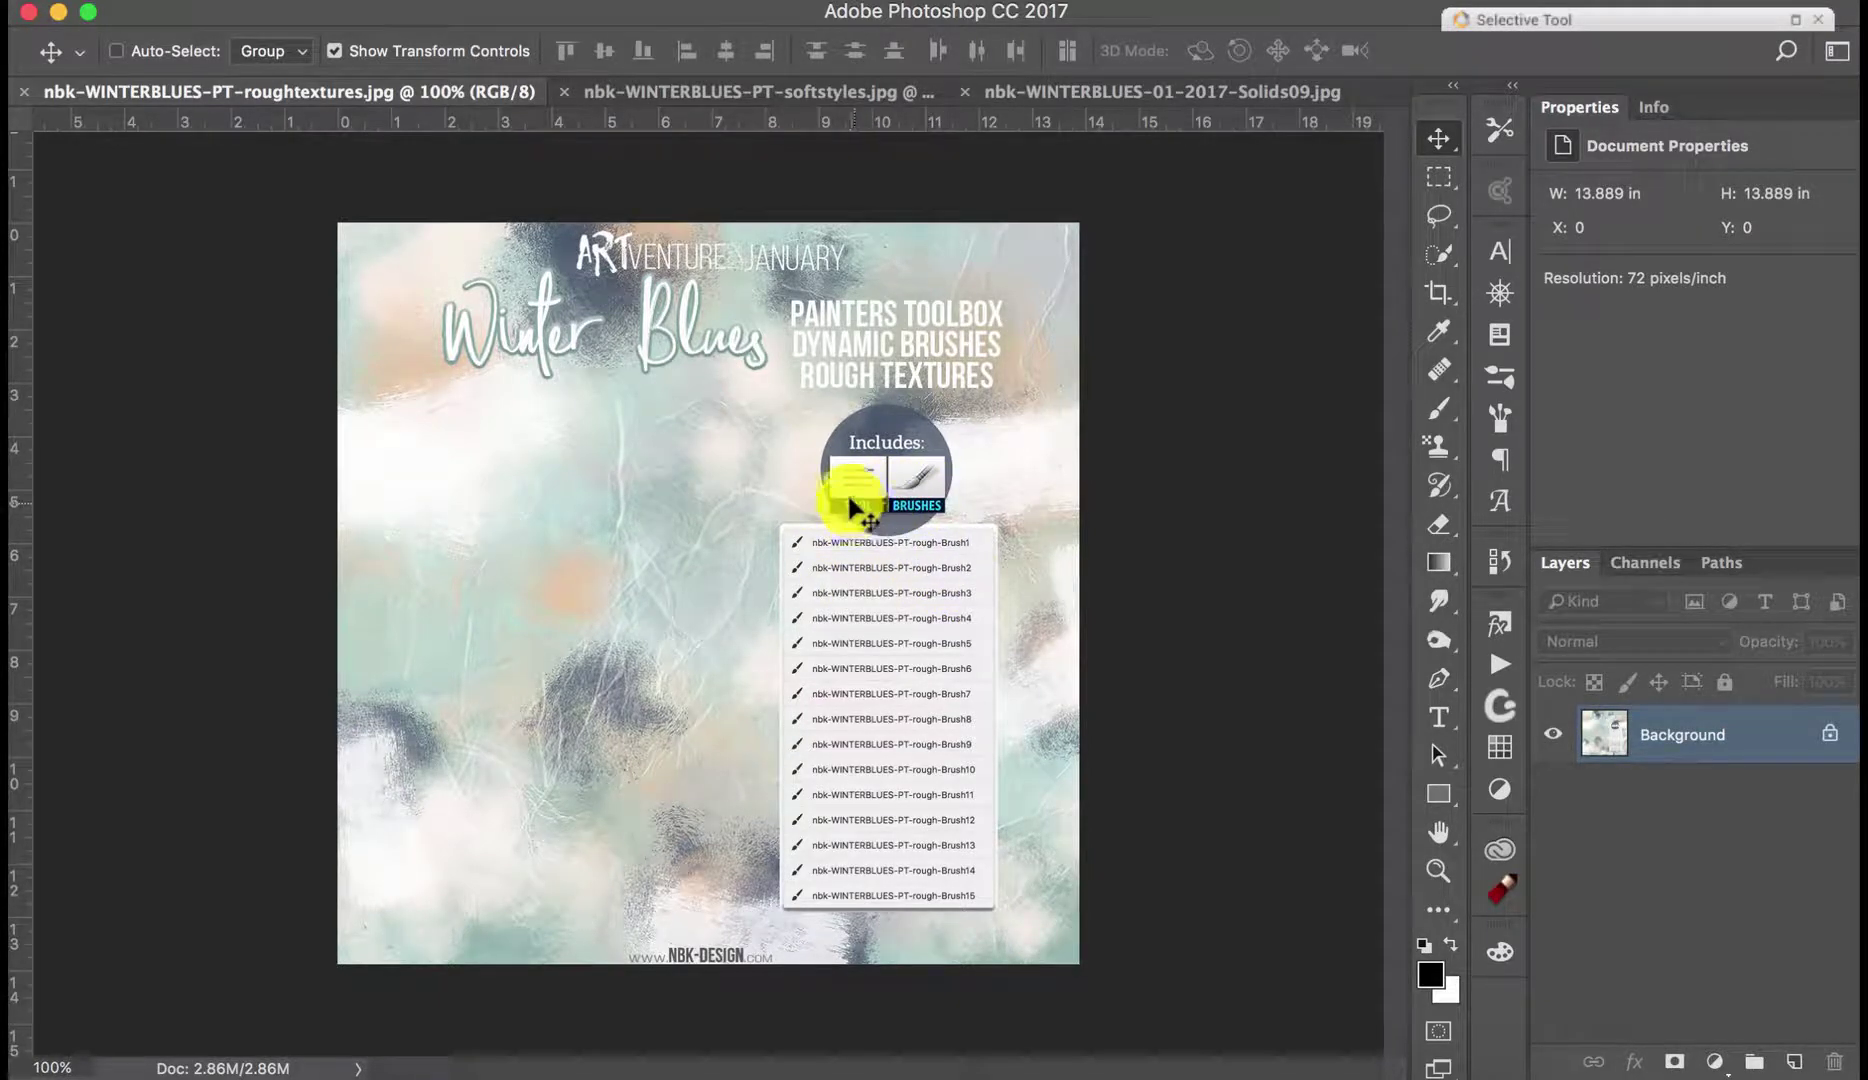
# Step: View the soft styles preview image and switch to the nbk-WINTERBLUES-01-2017-Solids09.jpg document with its empty Layer 1
pyautogui.click(762, 91)
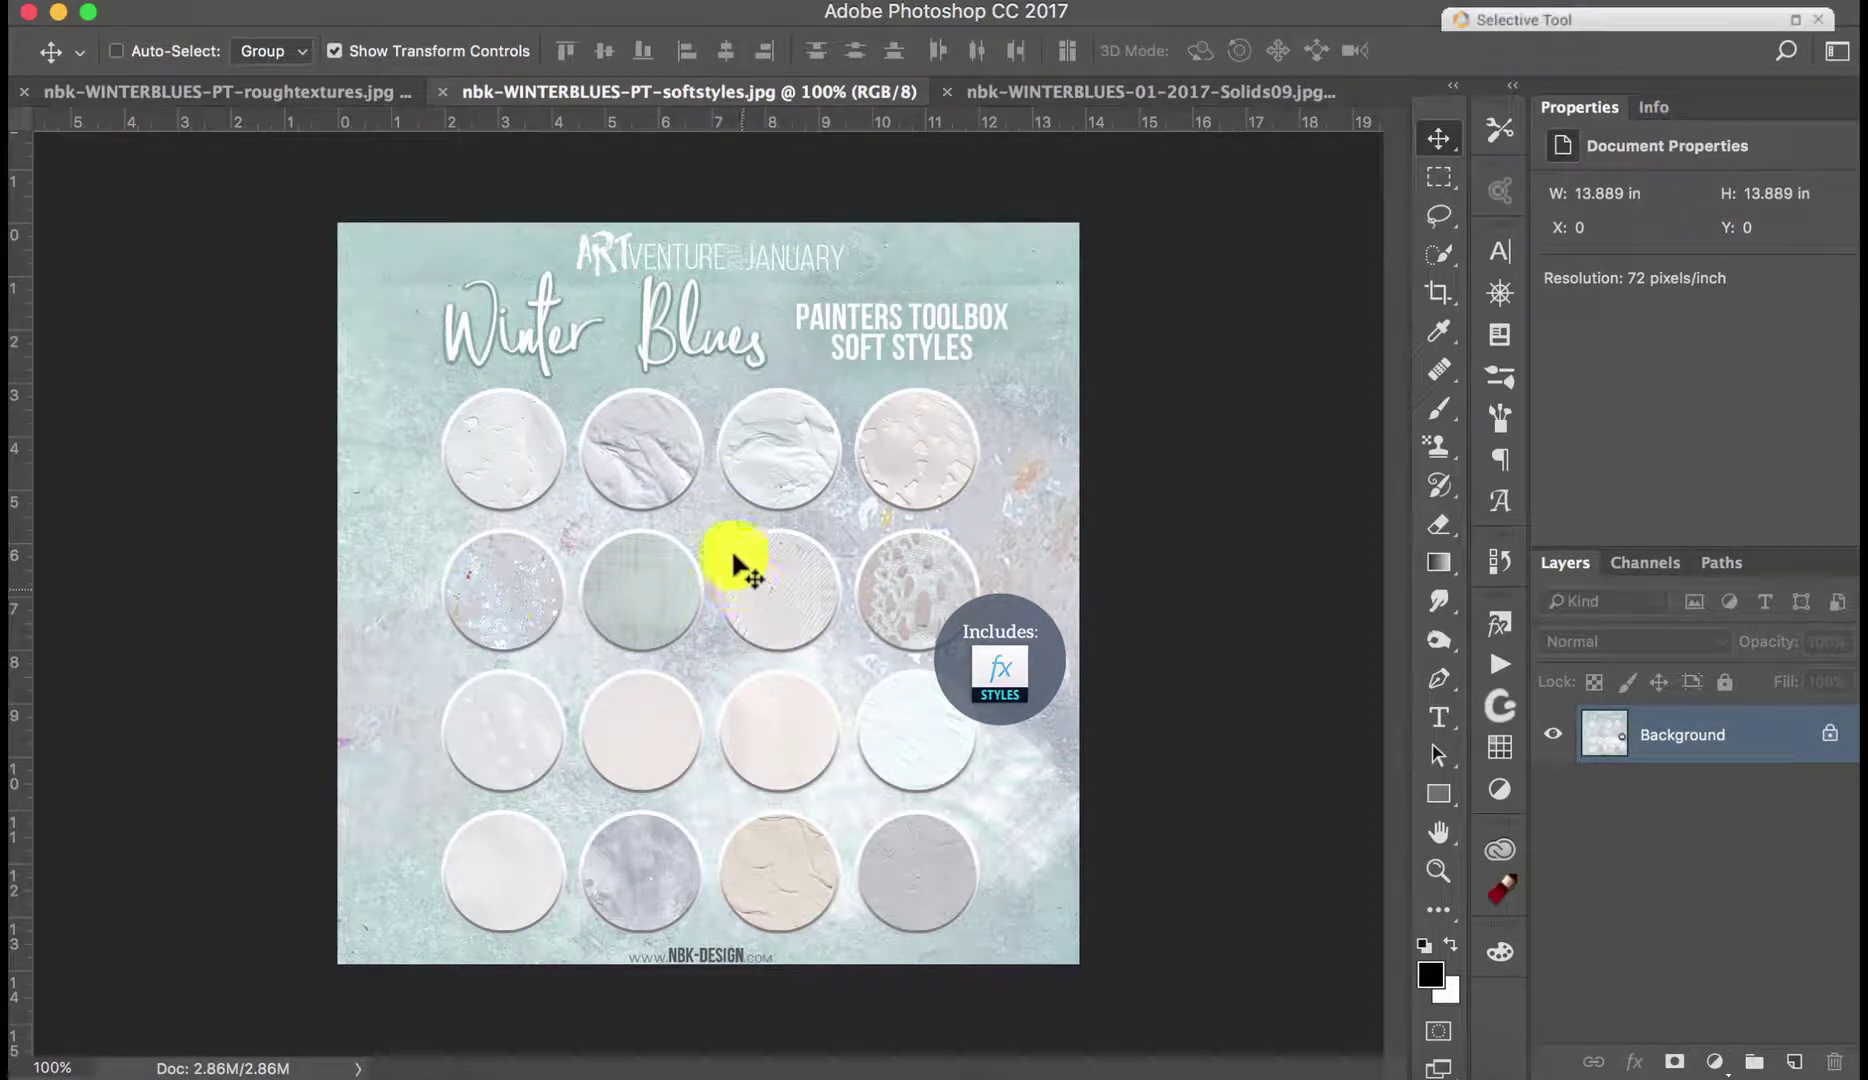
pyautogui.click(1040, 91)
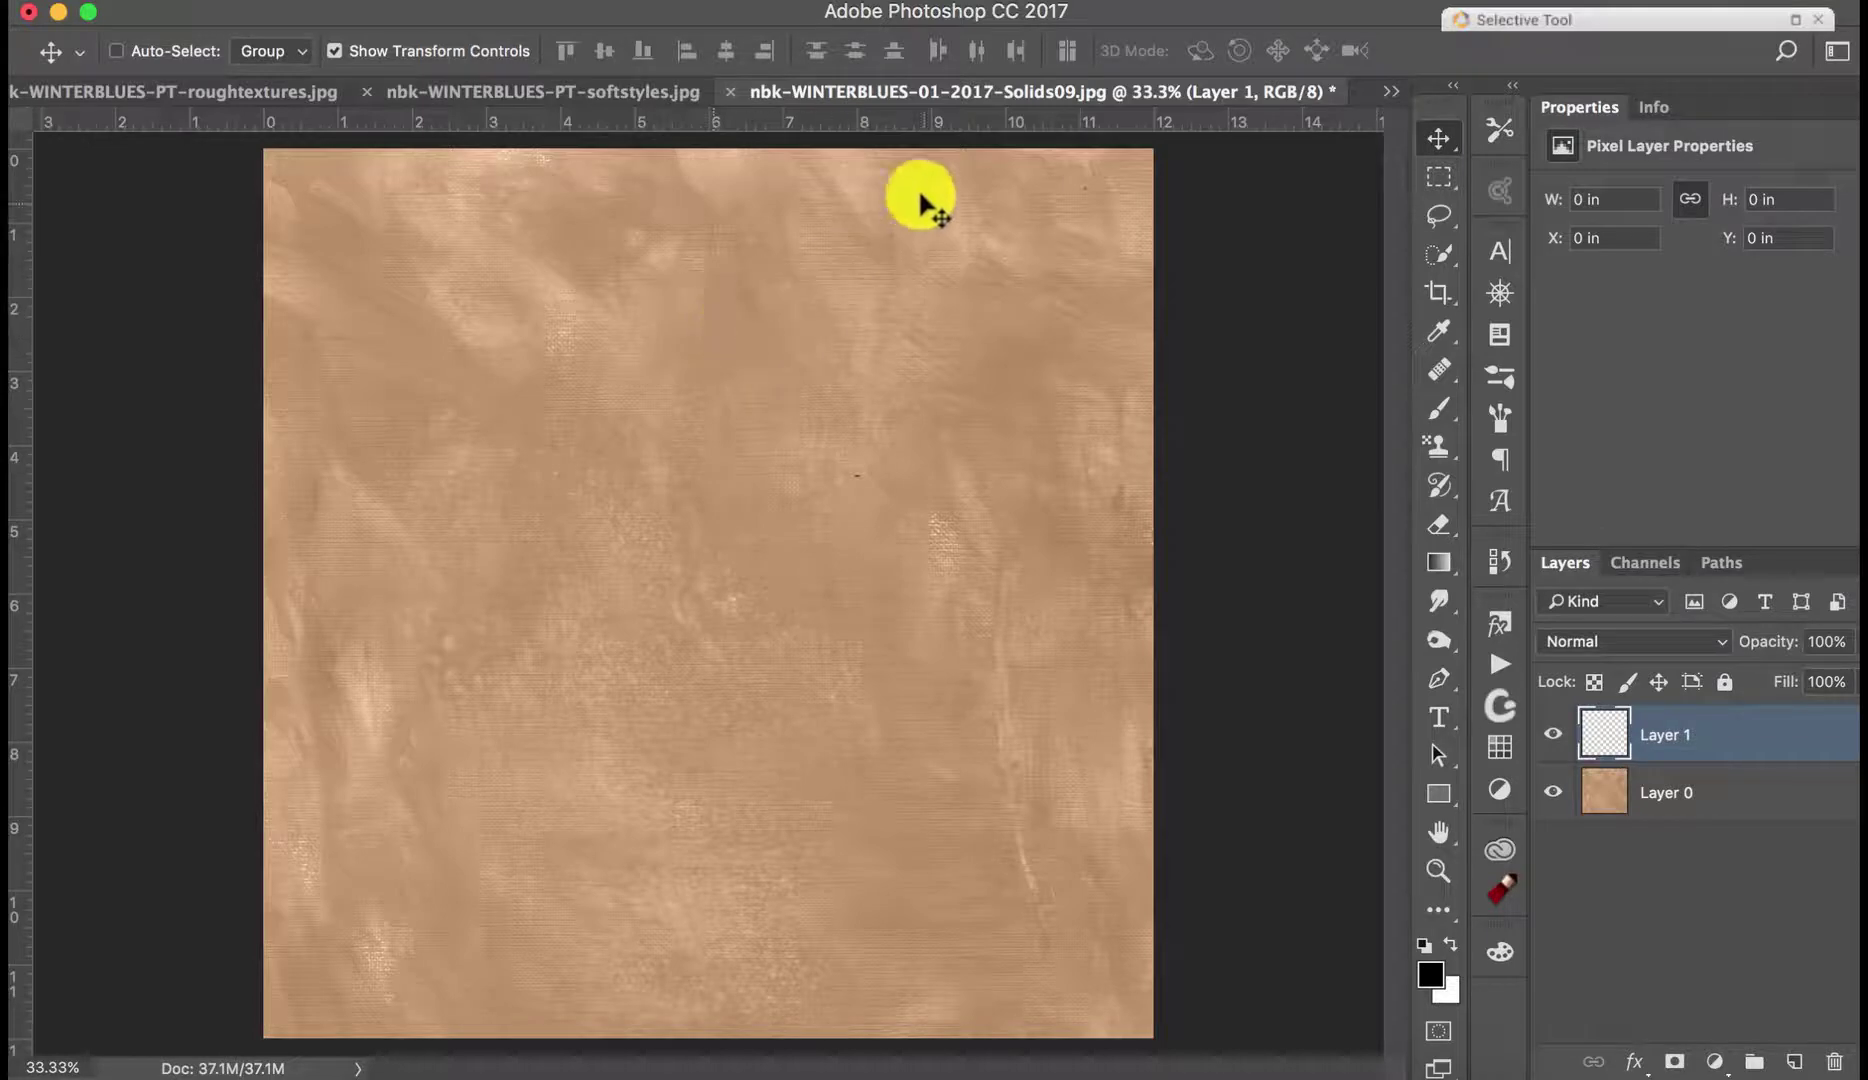
pyautogui.click(1562, 732)
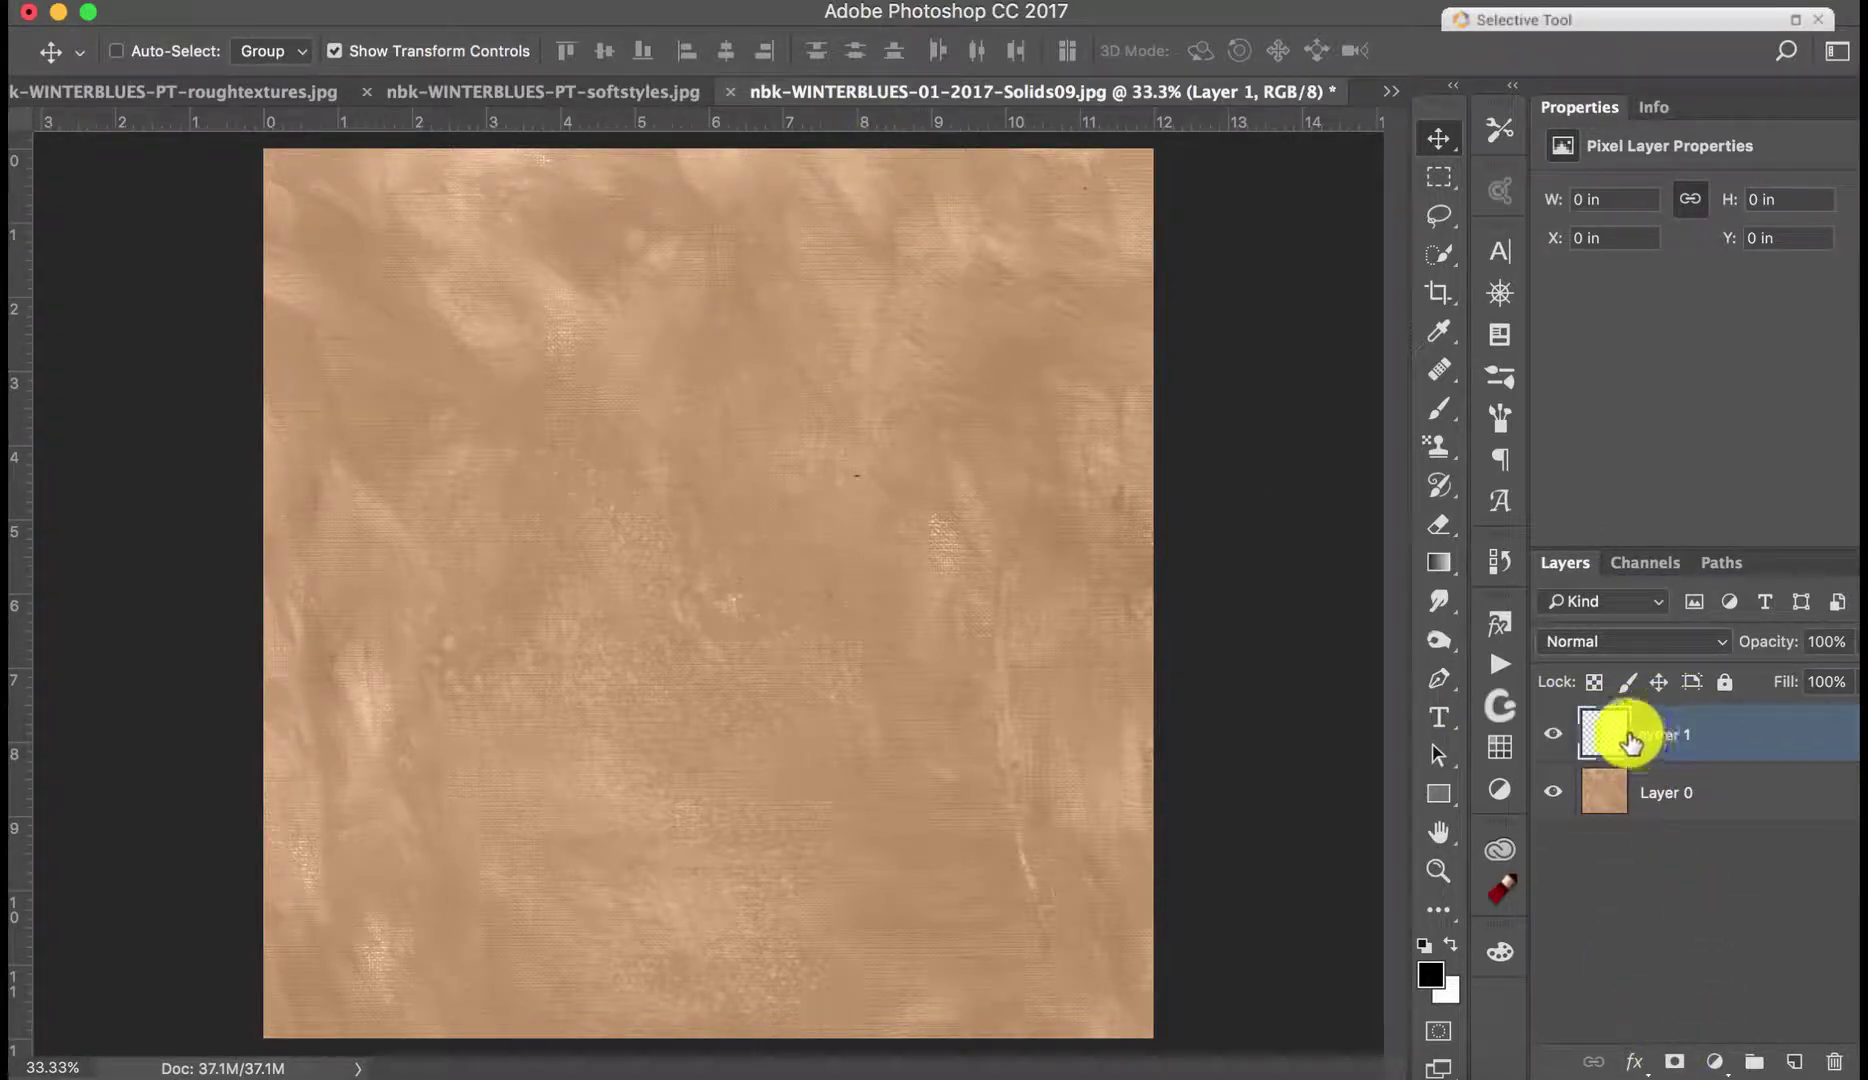
# Step: Activate the Brush tool and look through the brush presets down to the nbk-WINTERBLUES-PT-rough-Brush set
pyautogui.click(1442, 410)
pyautogui.click(79, 58)
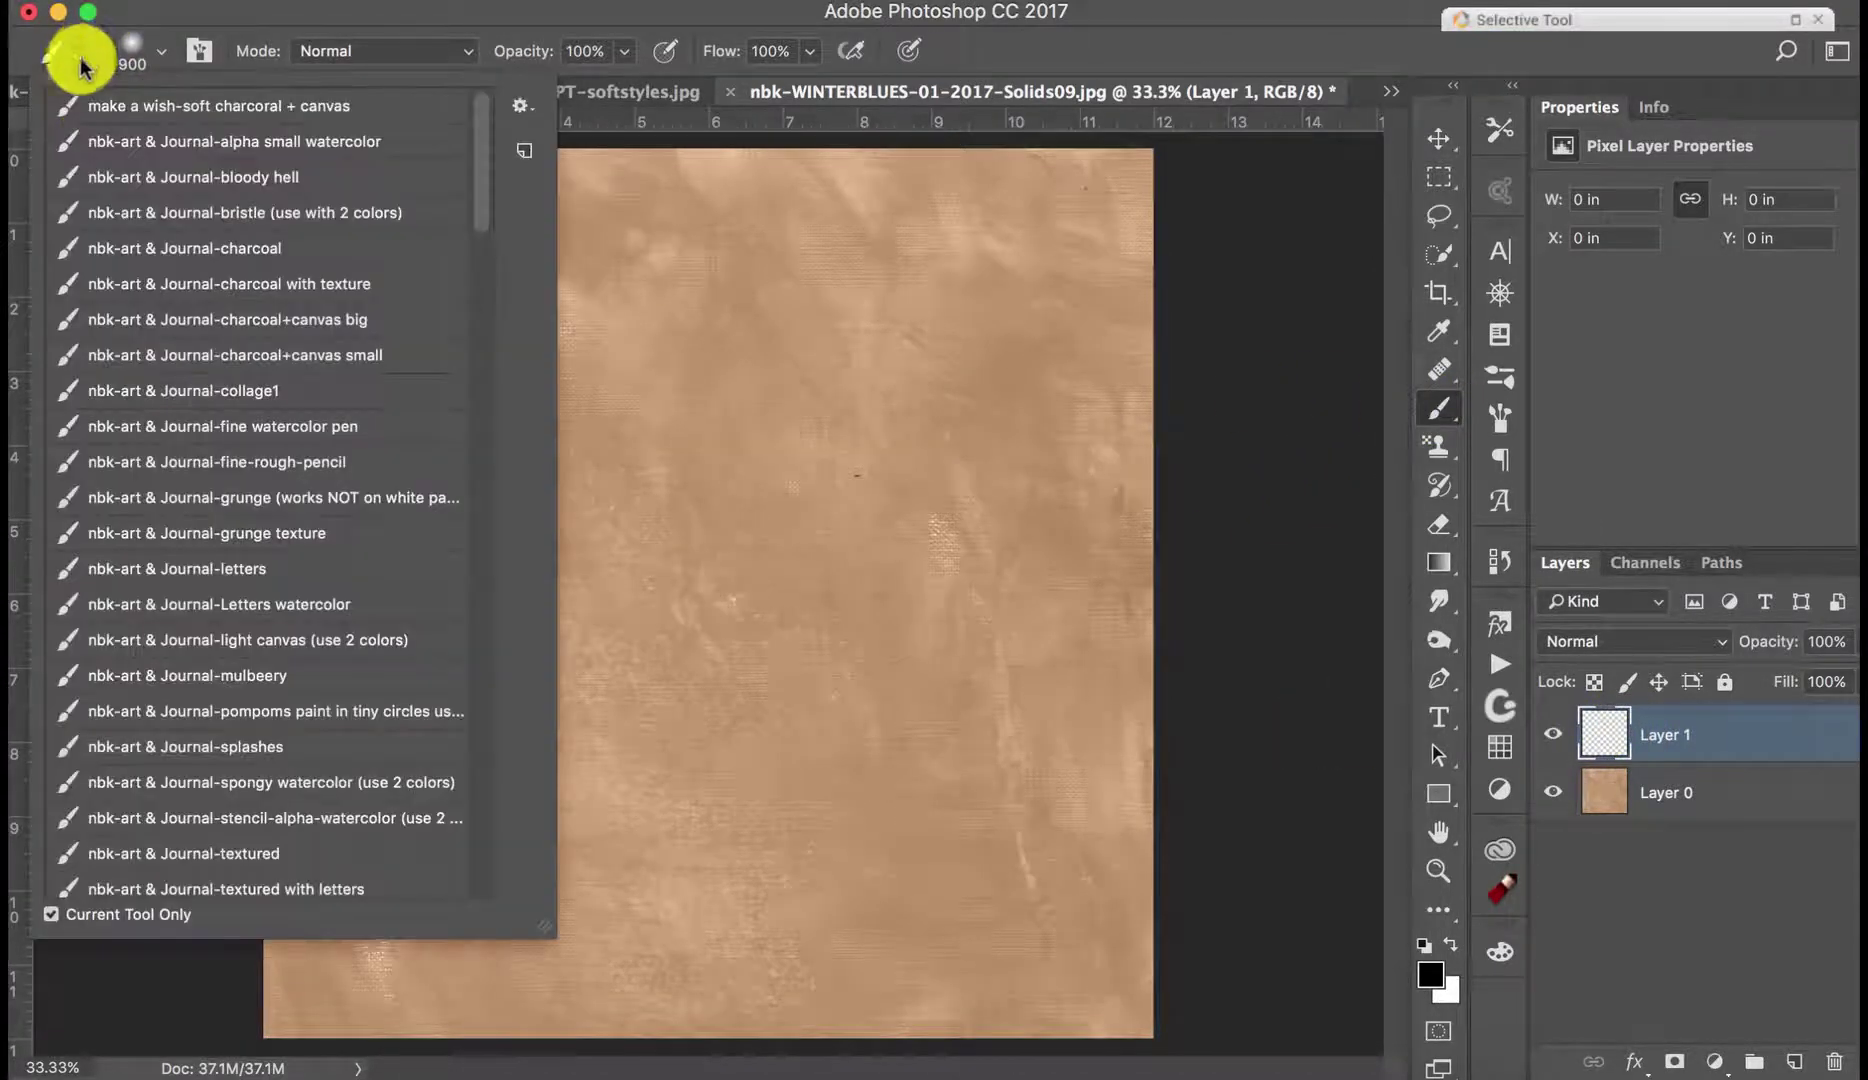
pyautogui.scroll(-5, 489, 369)
pyautogui.scroll(-20, 489, 369)
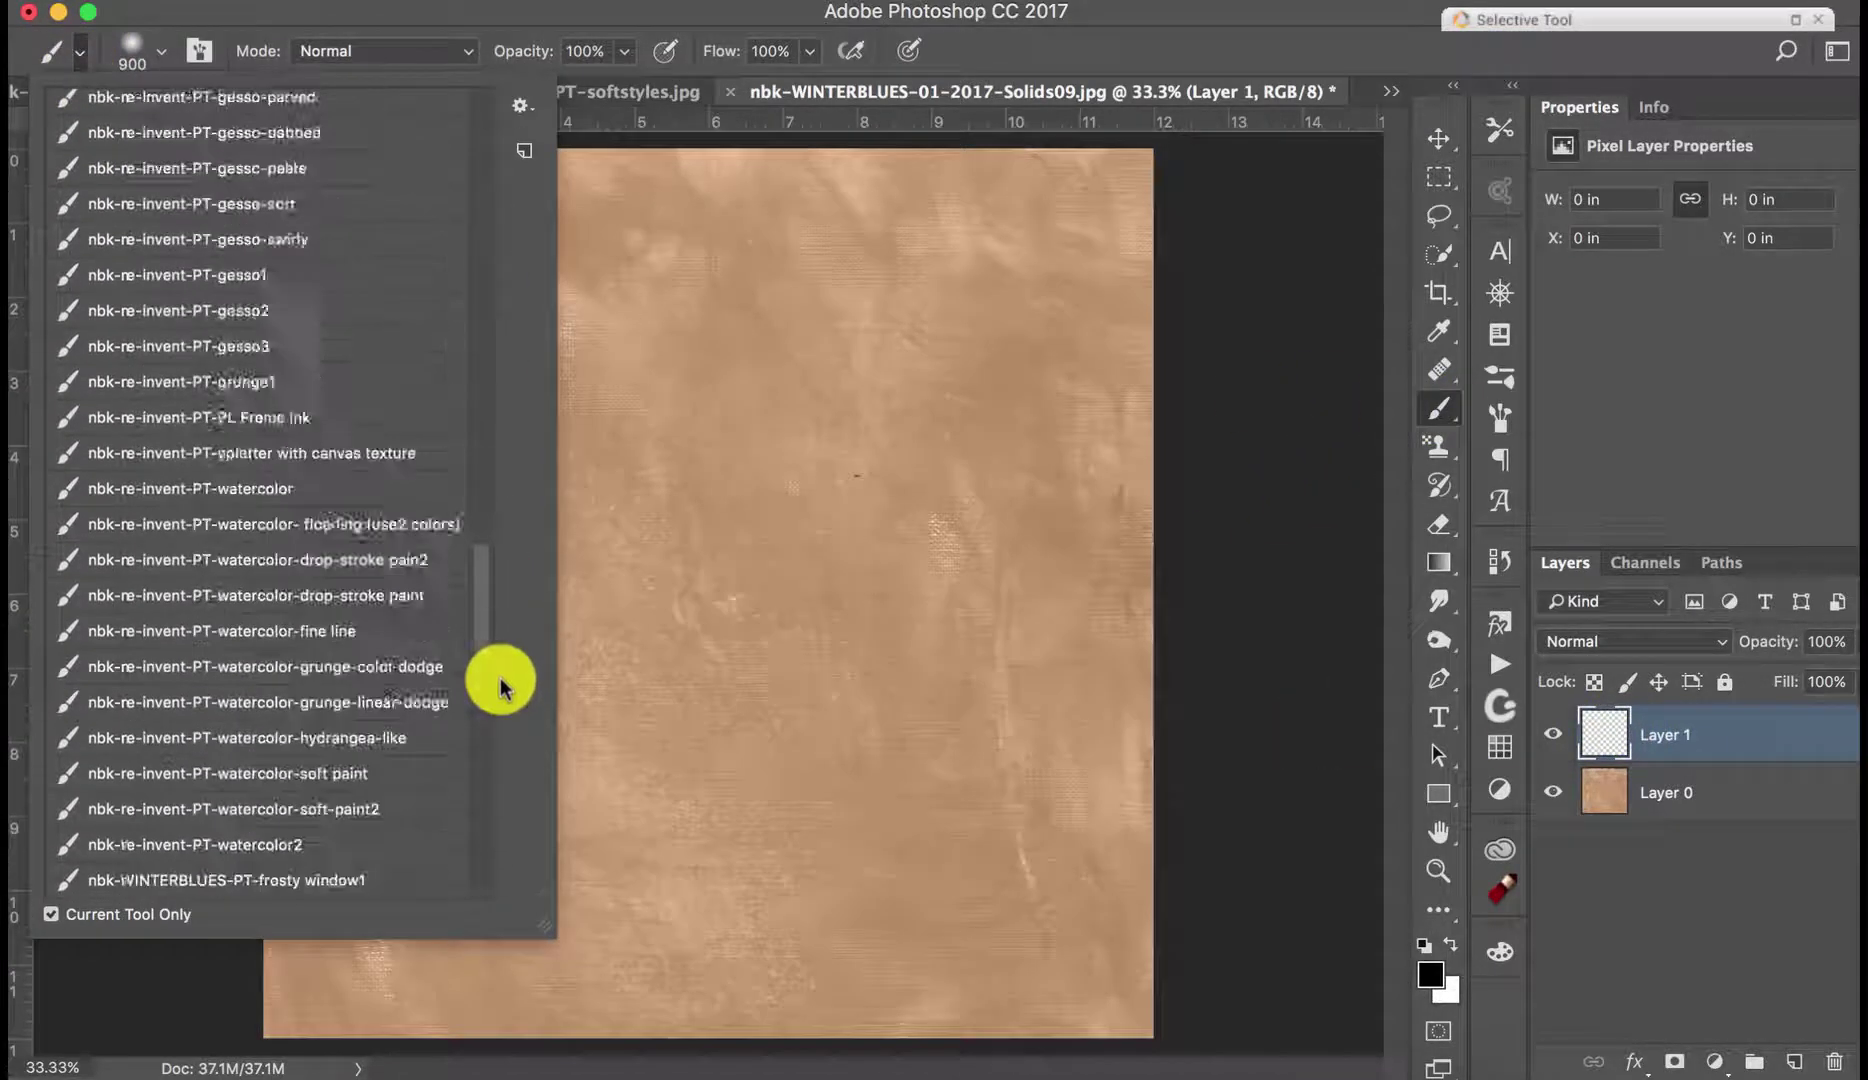
pyautogui.scroll(2, 496, 838)
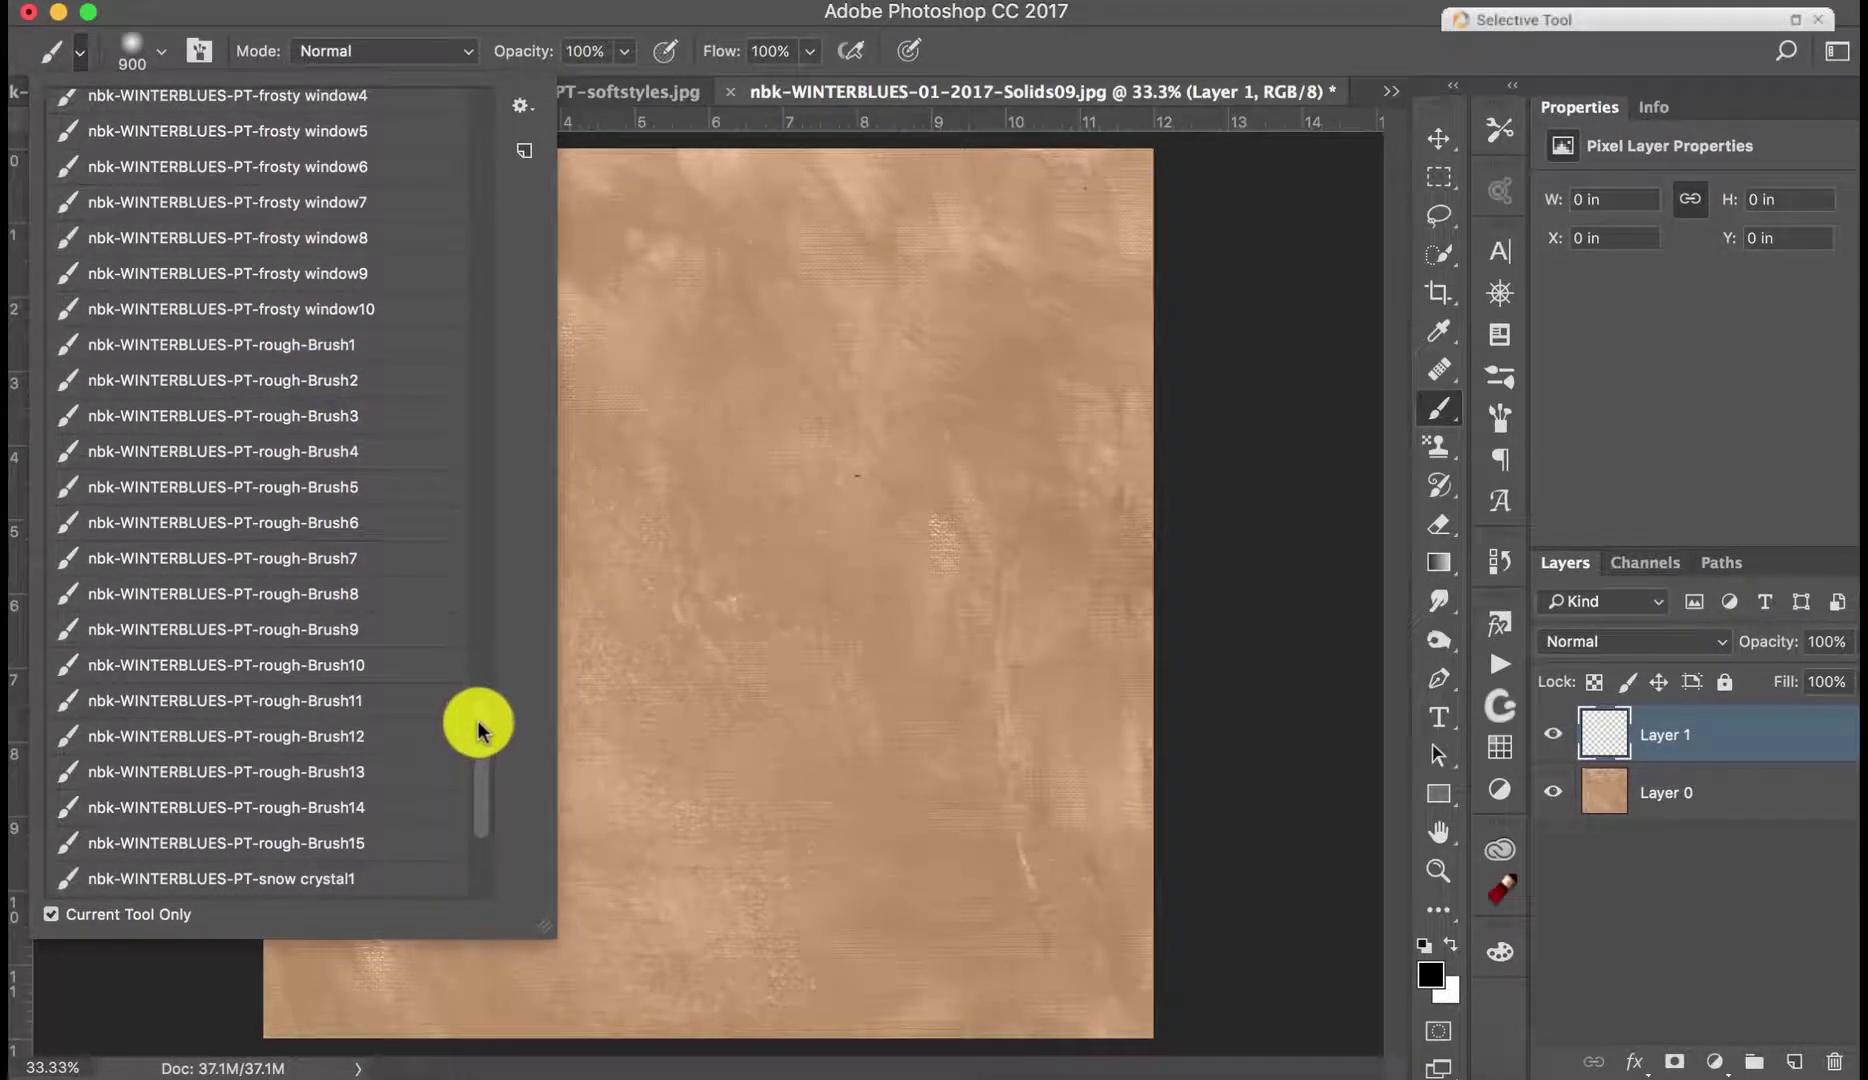
pyautogui.scroll(1, 477, 719)
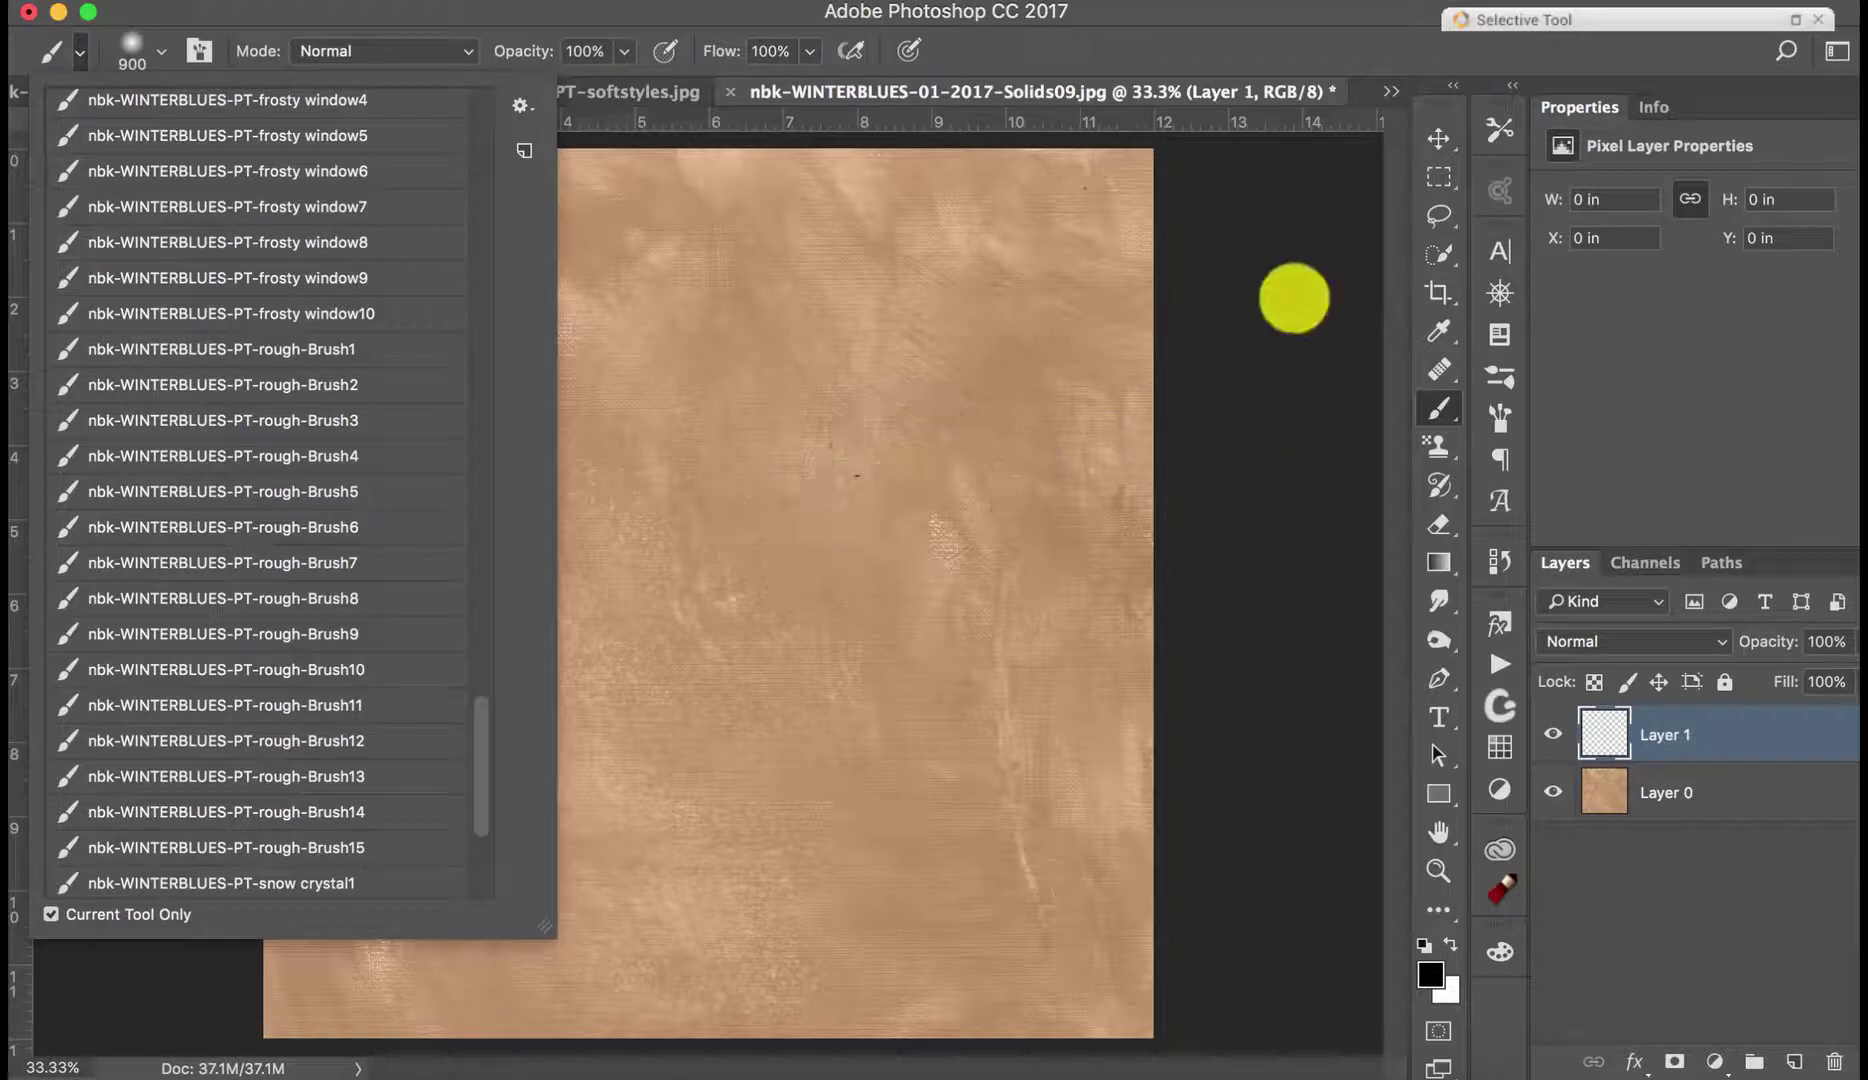
pyautogui.click(1347, 49)
# Step: Look through the installed layer styles down to the nbk-WINTERBLUES-TP-Soft-Styles entries
pyautogui.click(1495, 625)
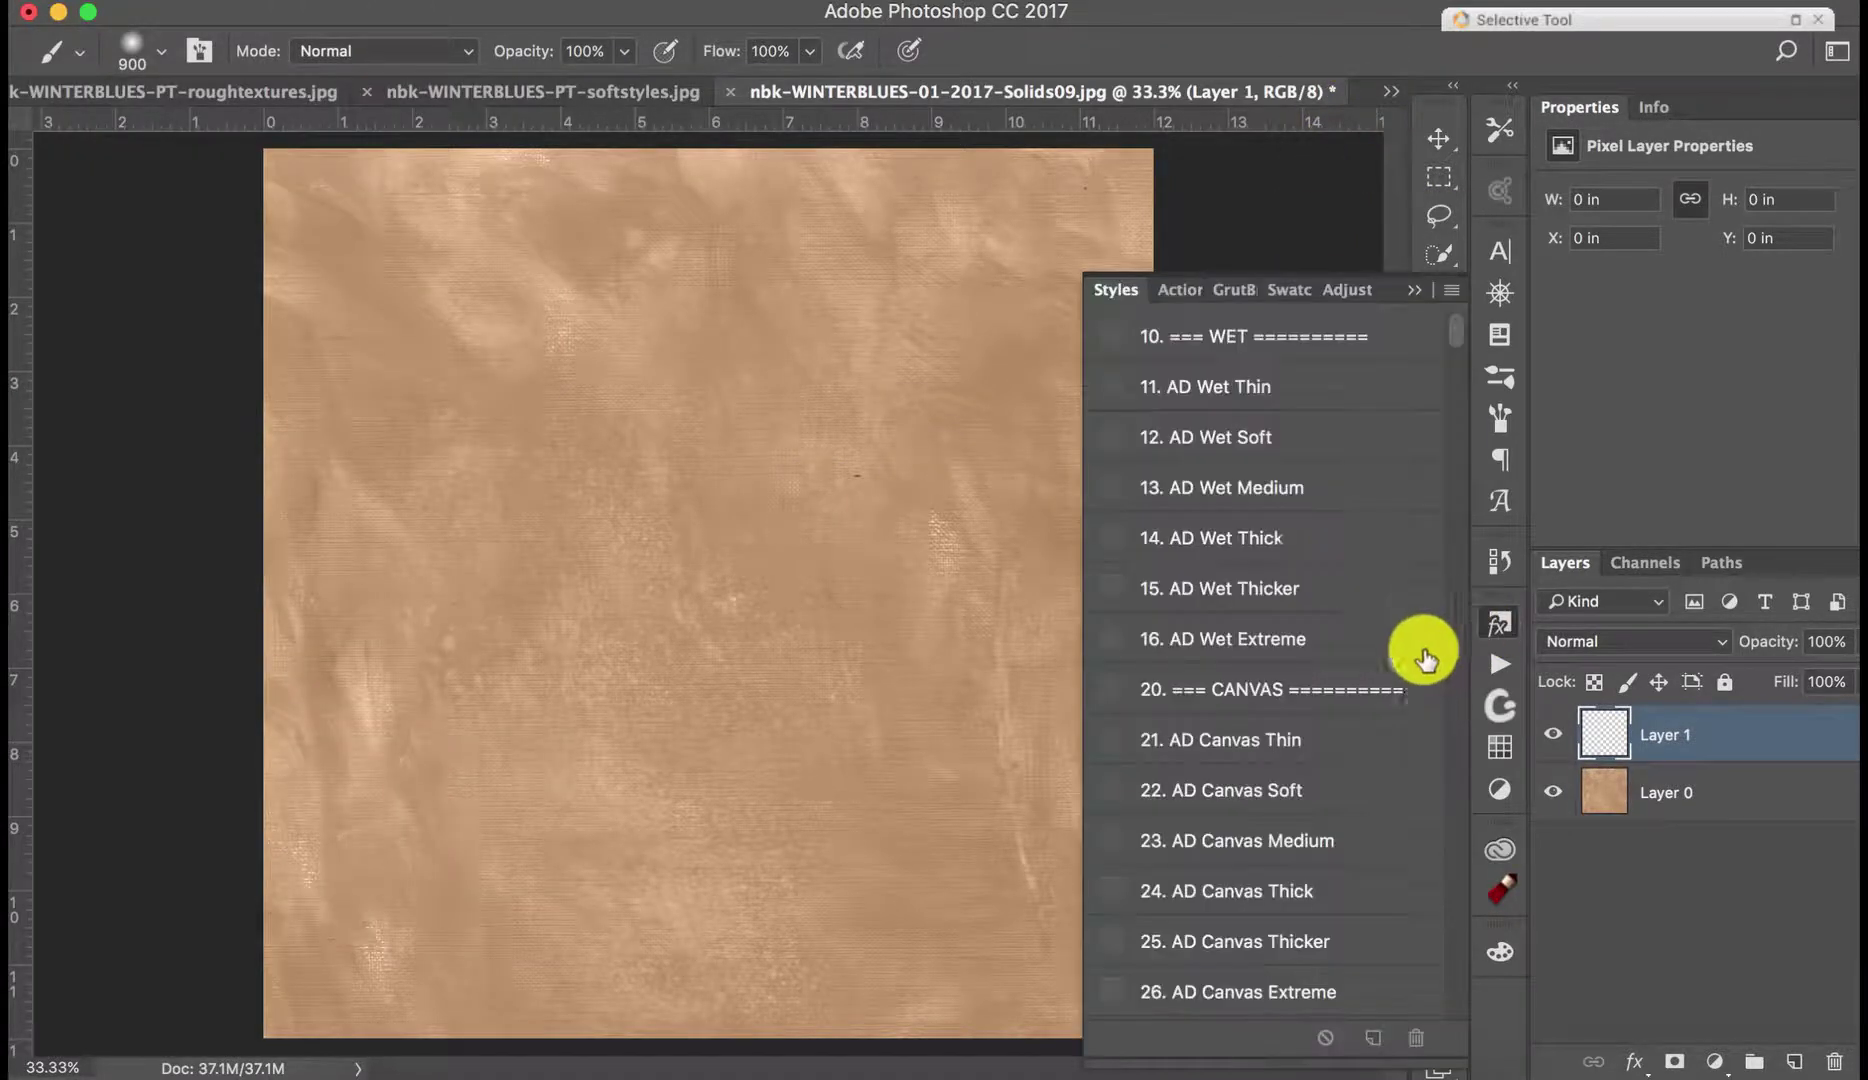
pyautogui.moveTo(1456, 374); pyautogui.dragTo(1467, 944)
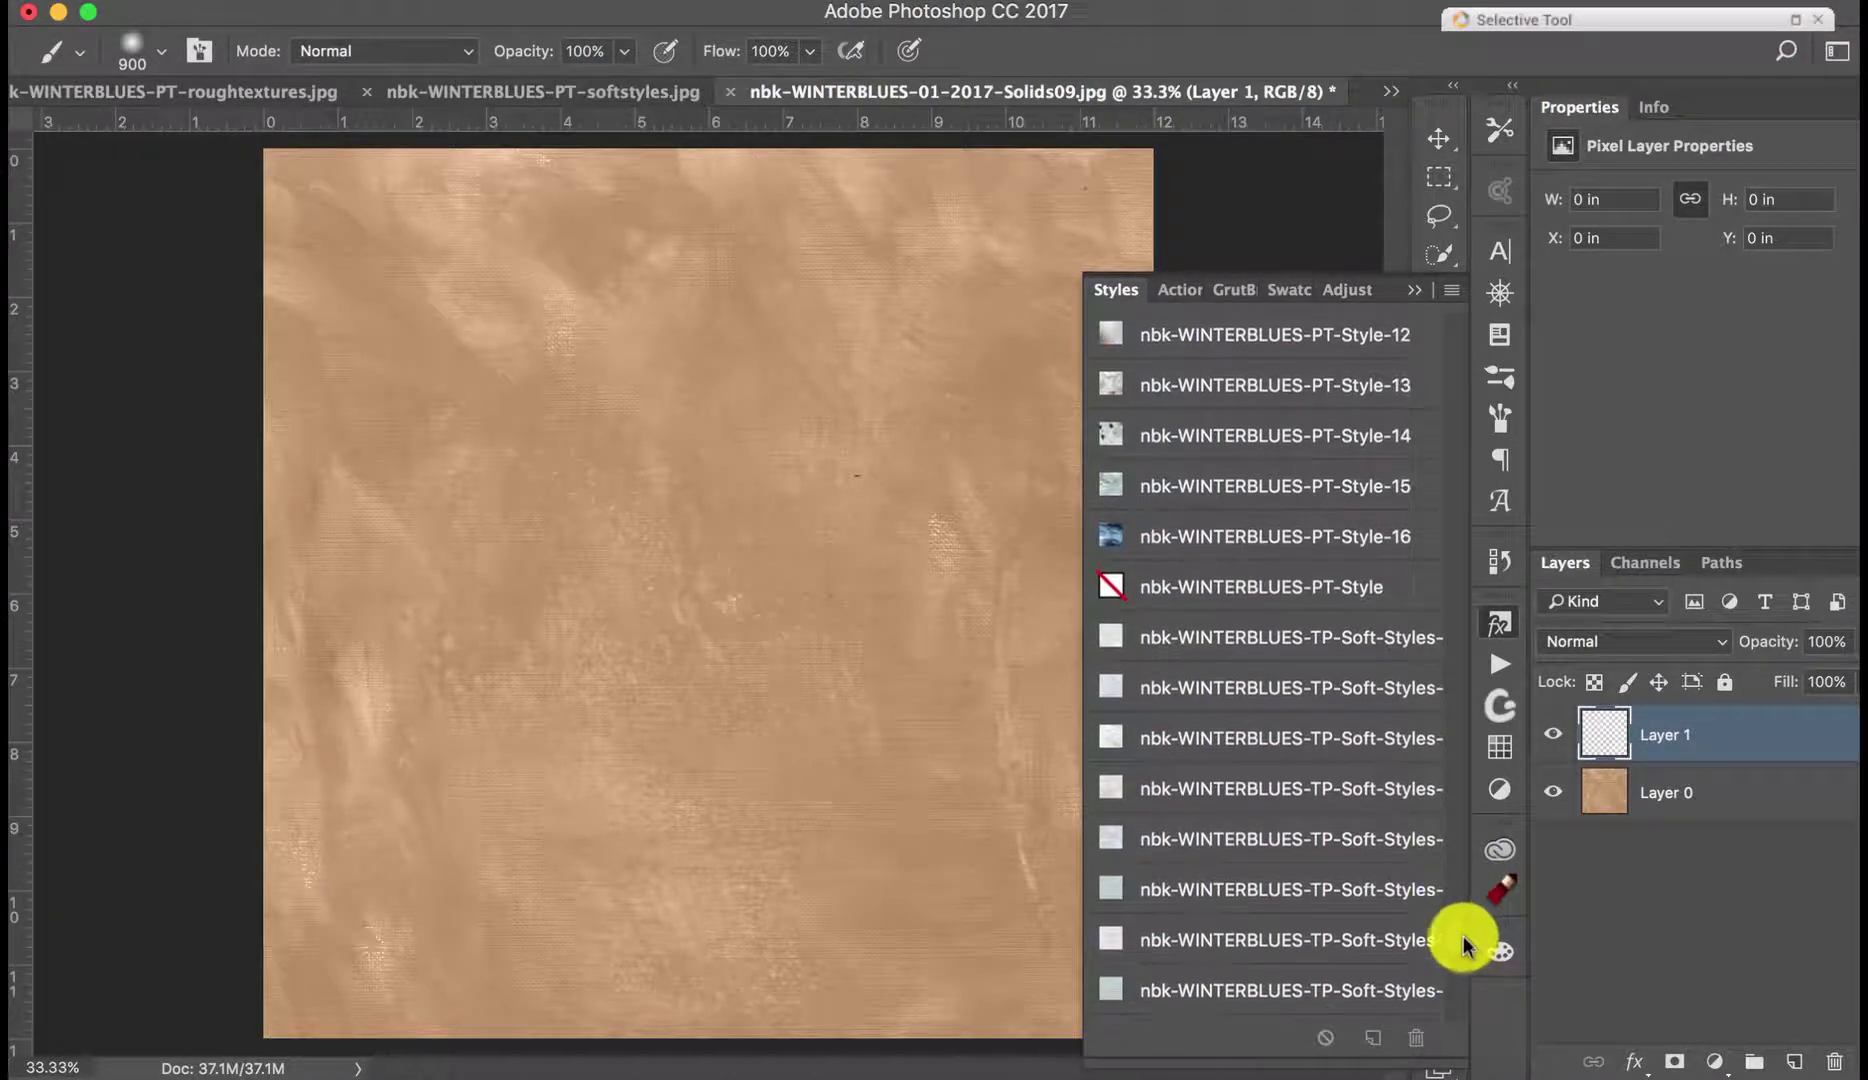
pyautogui.click(1410, 296)
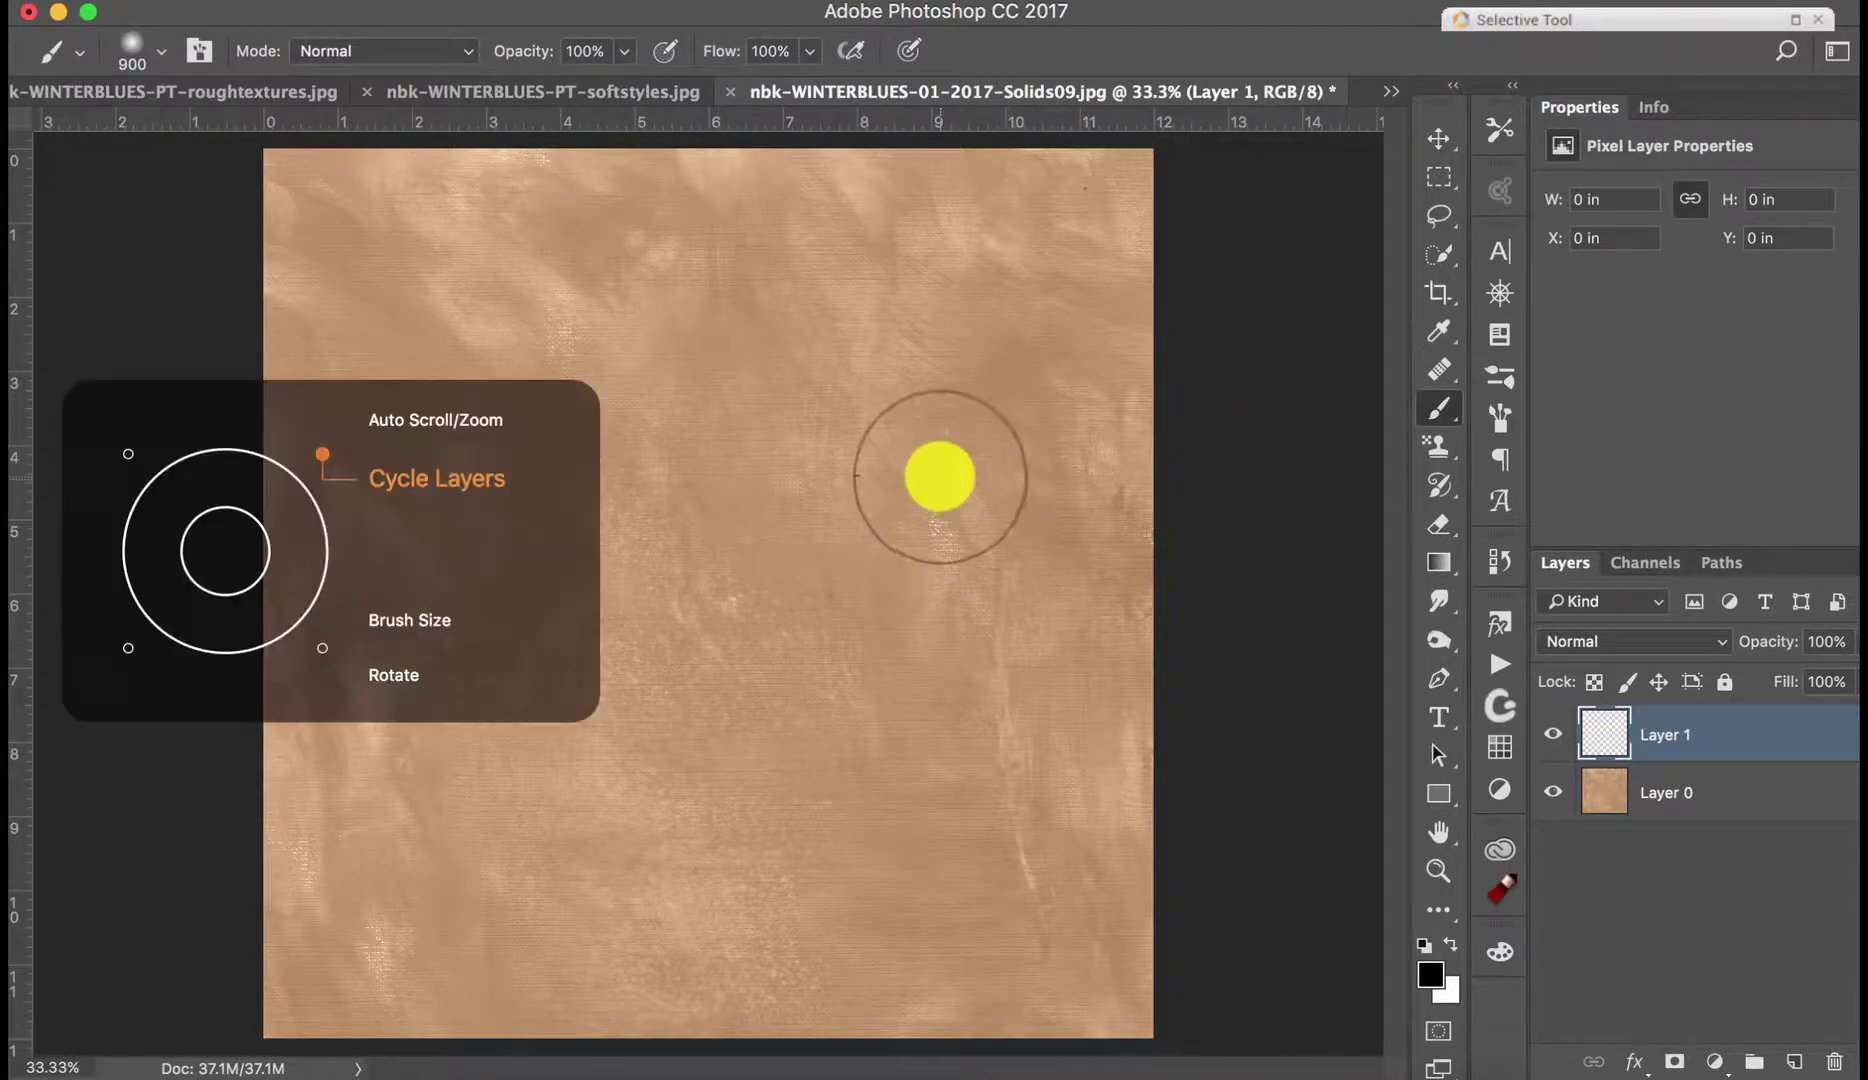
# Step: Reduce the brush size to 500
pyautogui.press('[')
pyautogui.press('[')
pyautogui.press('[')
pyautogui.press('[')
pyautogui.press('[')
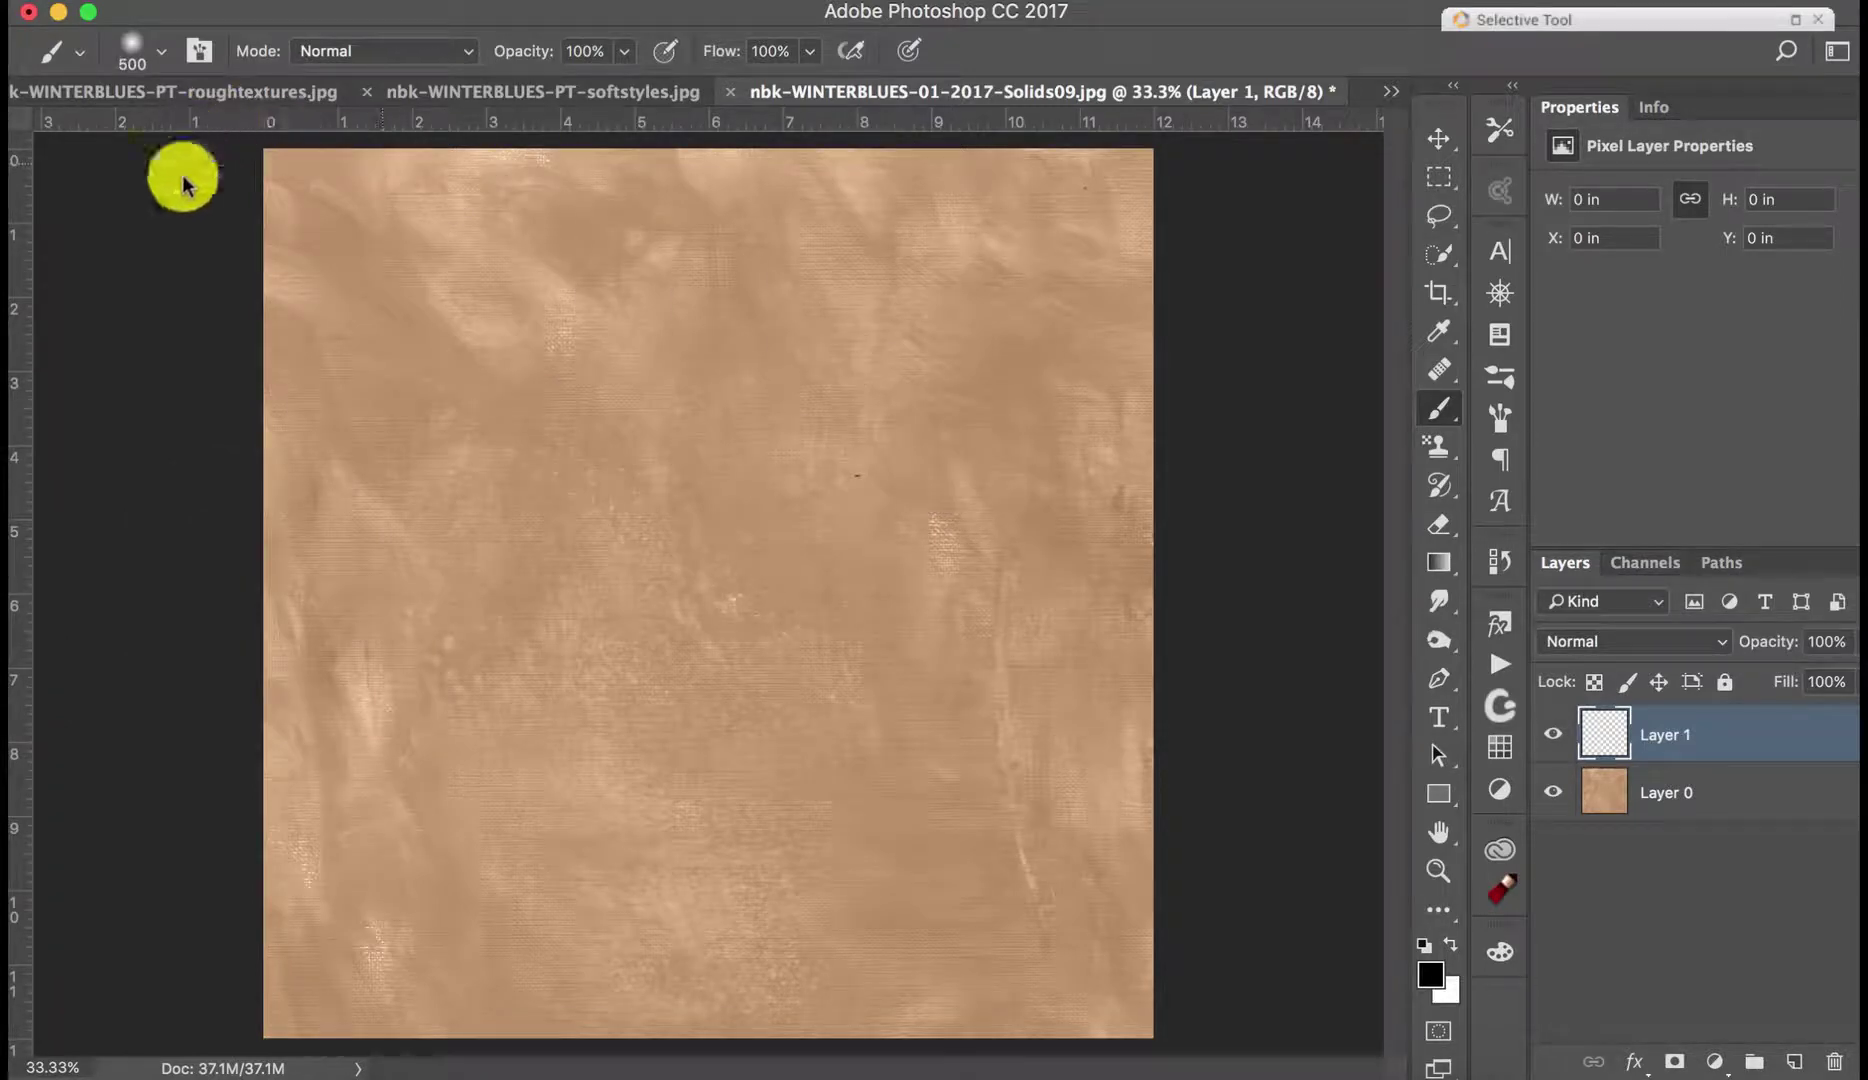
# Step: Paint black strokes over the canvas's upper-left area with nbk-WINTERBLUES-PT-rough-Brush1 at size 1600
pyautogui.click(79, 51)
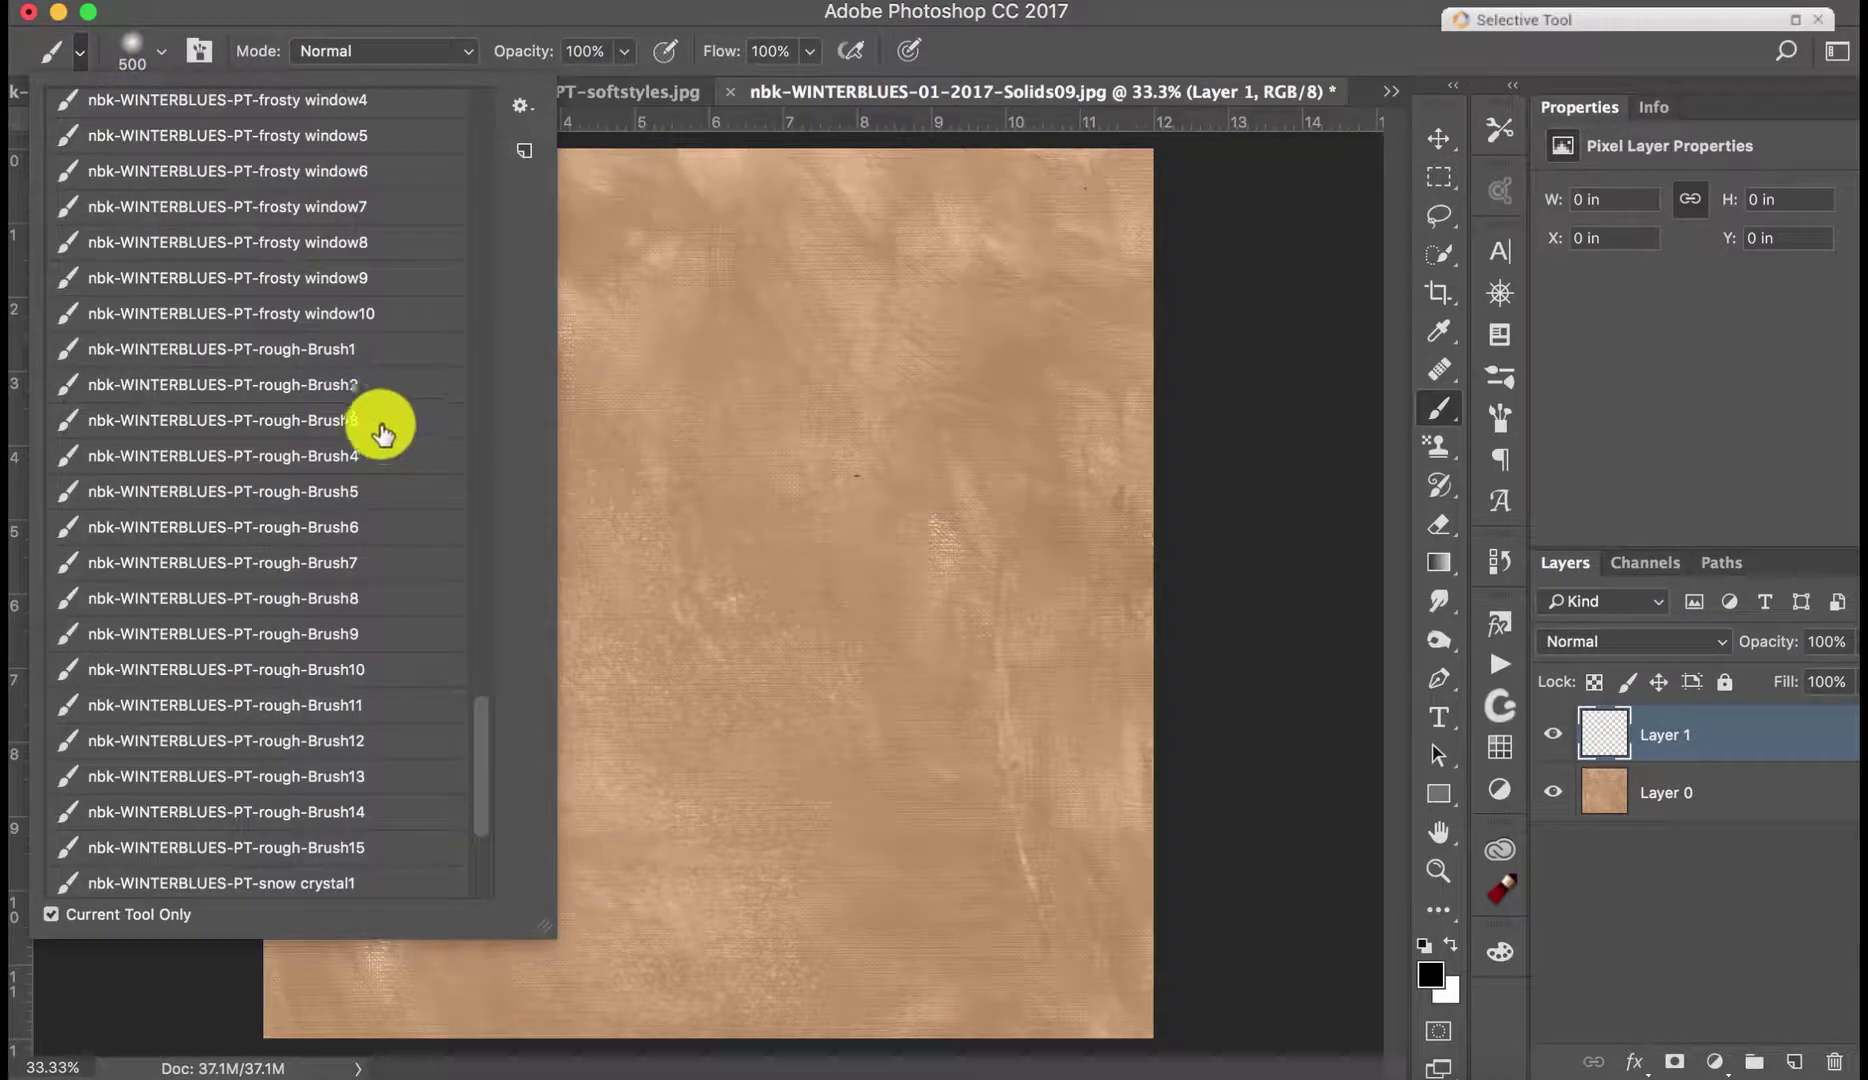
pyautogui.click(367, 348)
pyautogui.click(375, 384)
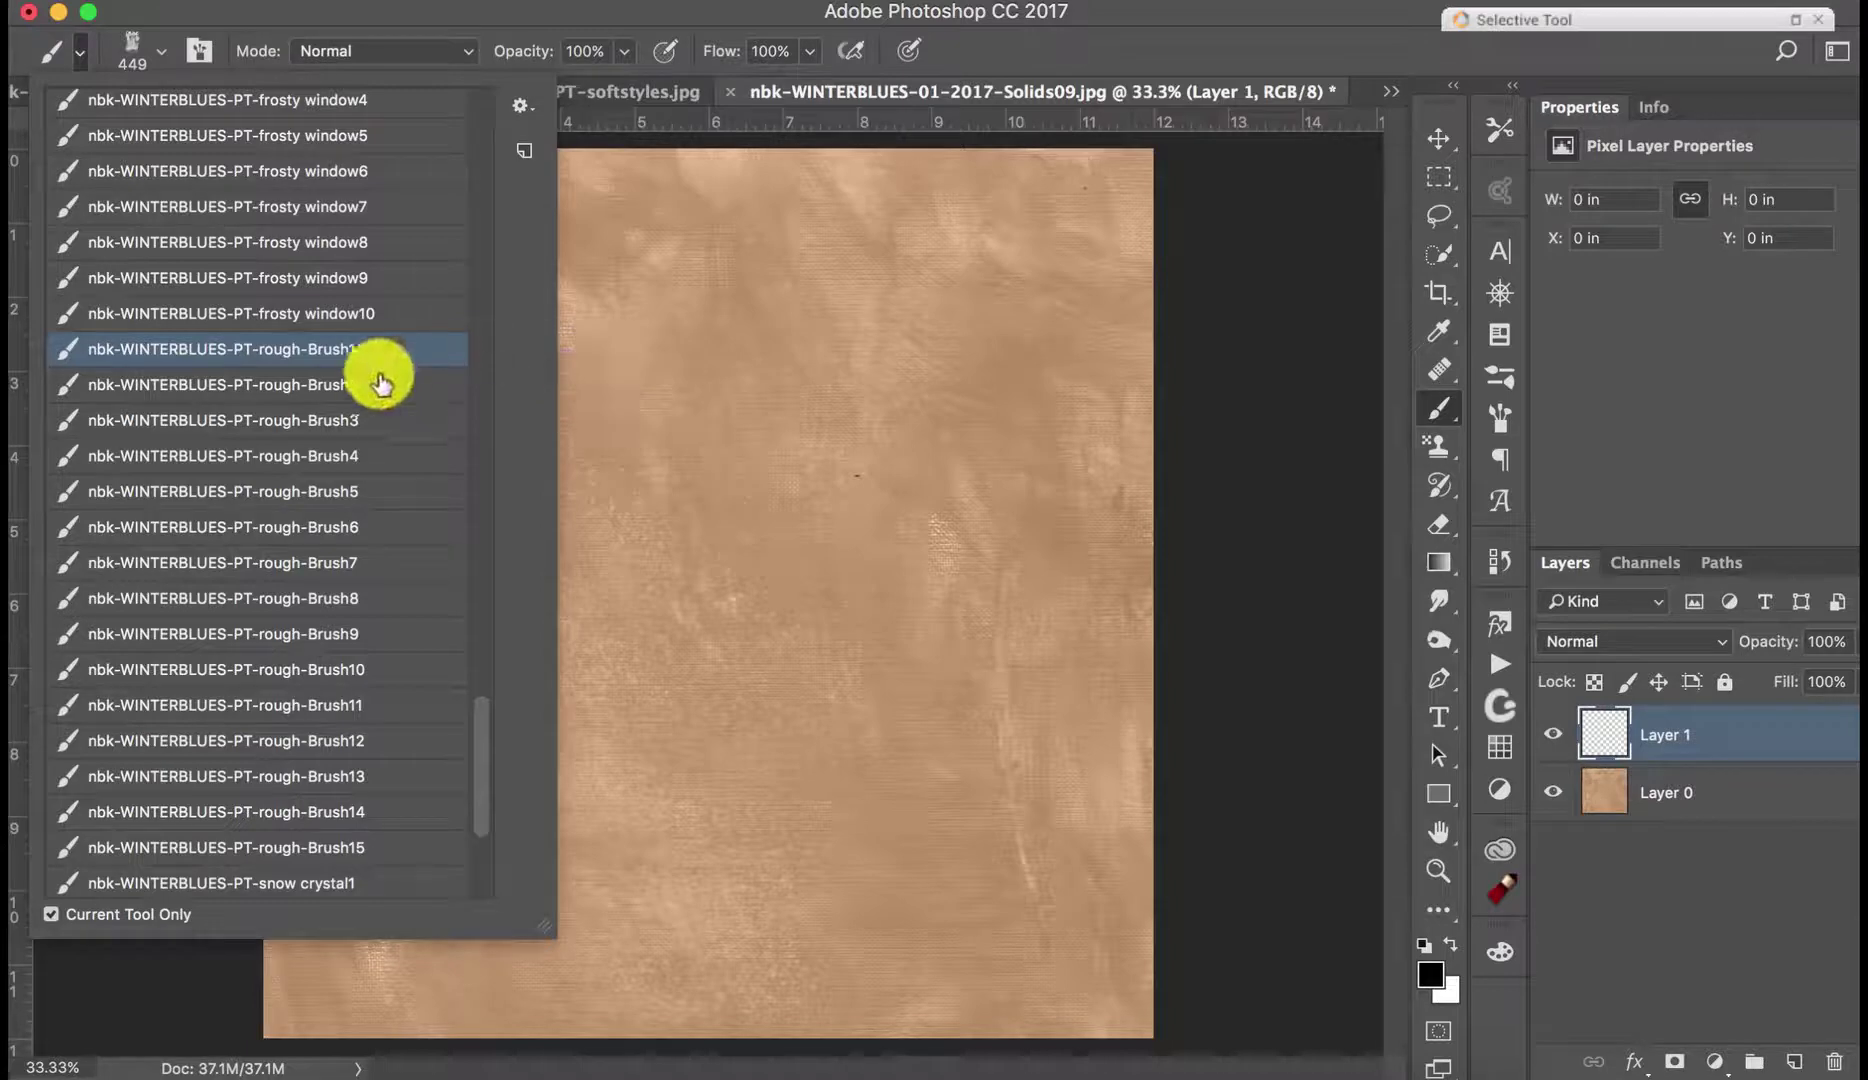
pyautogui.click(818, 359)
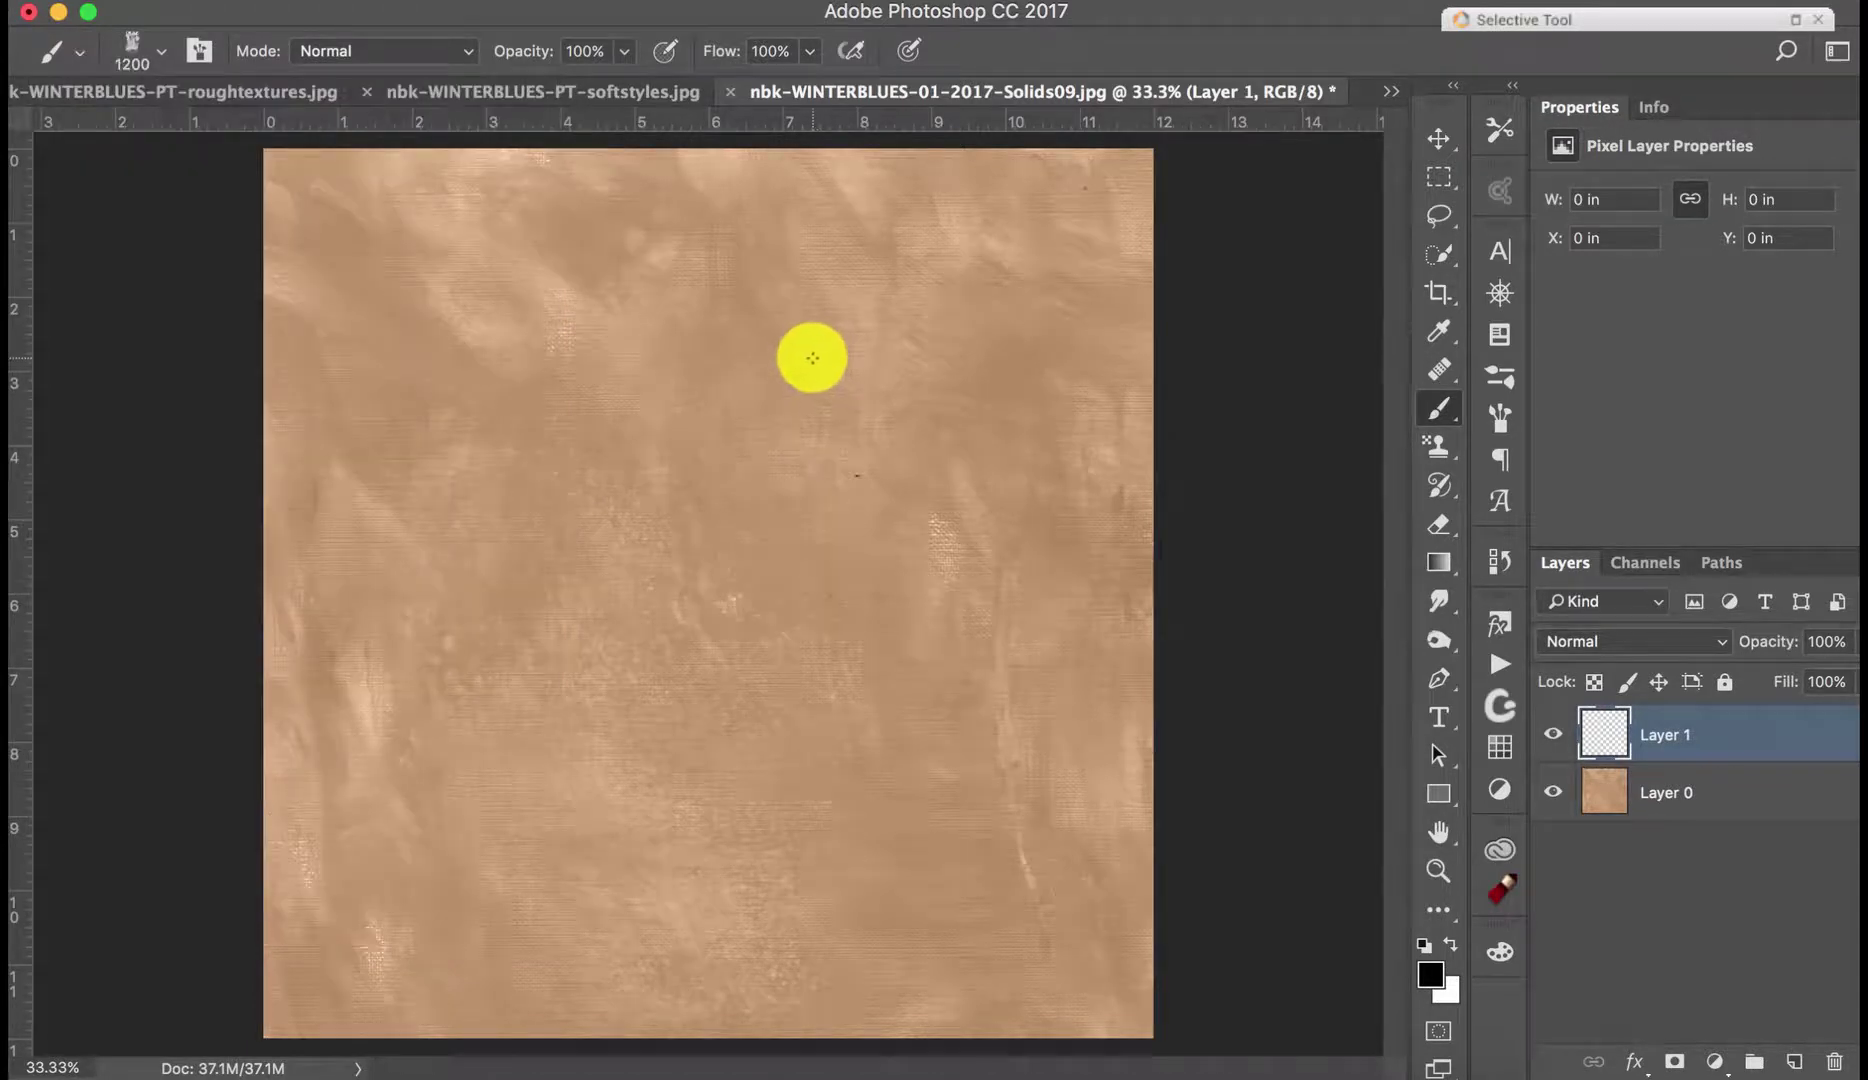
pyautogui.press(']')
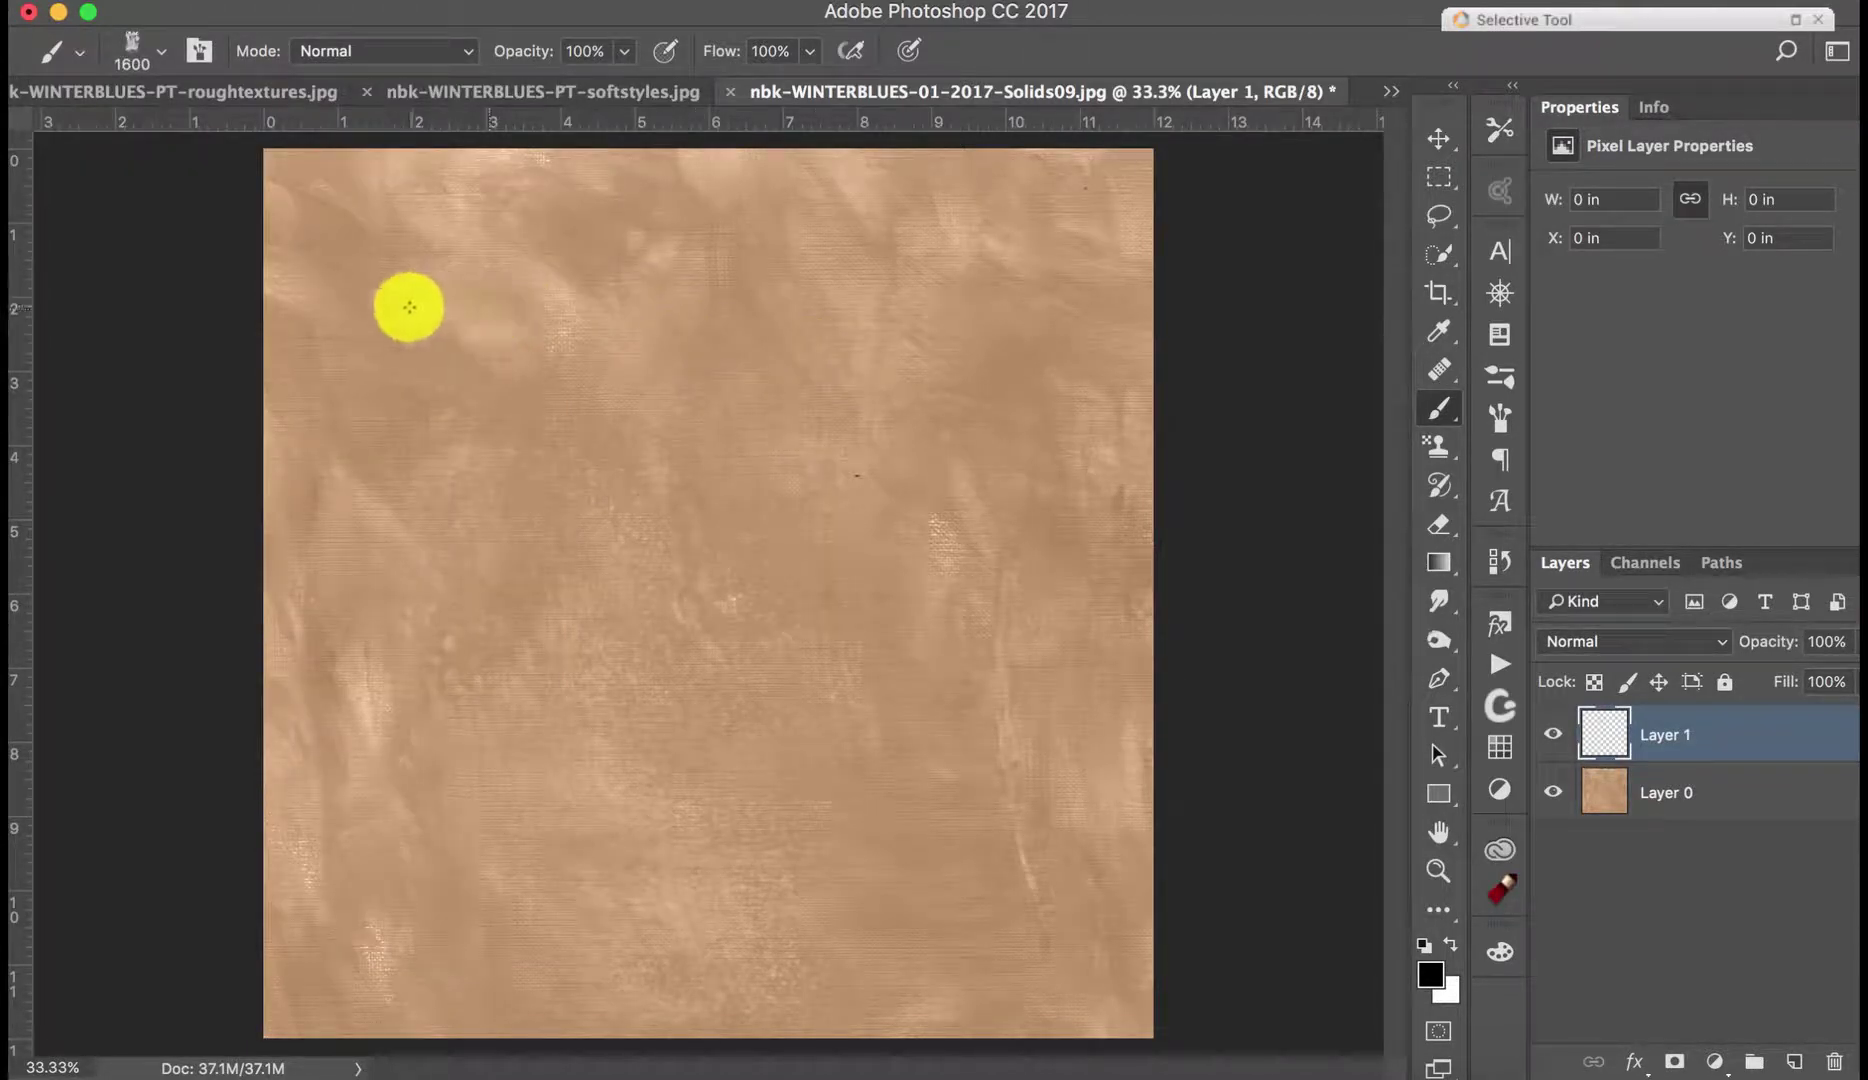
pyautogui.moveTo(409, 307)
pyautogui.mouseDown()
pyautogui.moveTo(527, 385)
pyautogui.moveTo(406, 507)
pyautogui.moveTo(445, 490)
pyautogui.moveTo(628, 547)
pyautogui.moveTo(669, 535)
pyautogui.moveTo(653, 551)
pyautogui.moveTo(745, 427)
pyautogui.mouseUp()
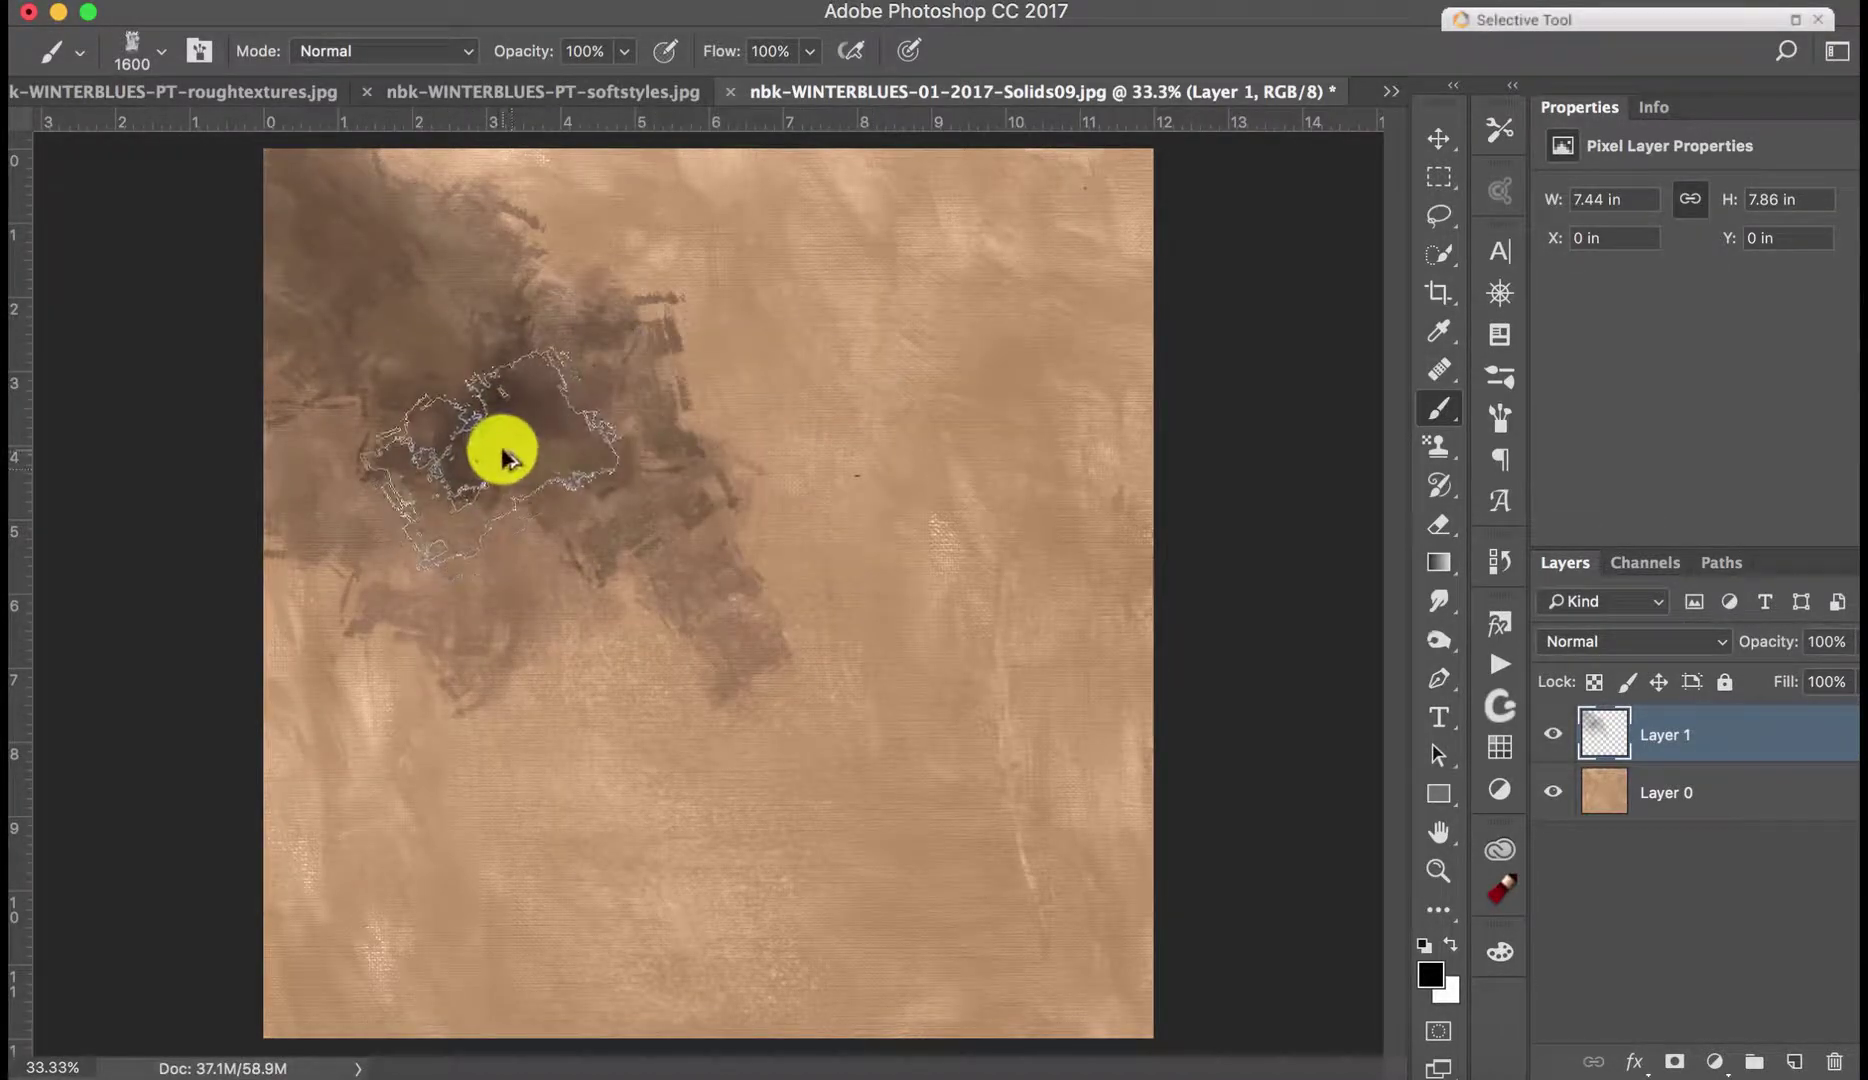
# Step: Undo the black rough-Brush1 strokes on Layer 1
pyautogui.press('super+alt+z')
pyautogui.press('super+alt+z')
pyautogui.press('super+alt+z')
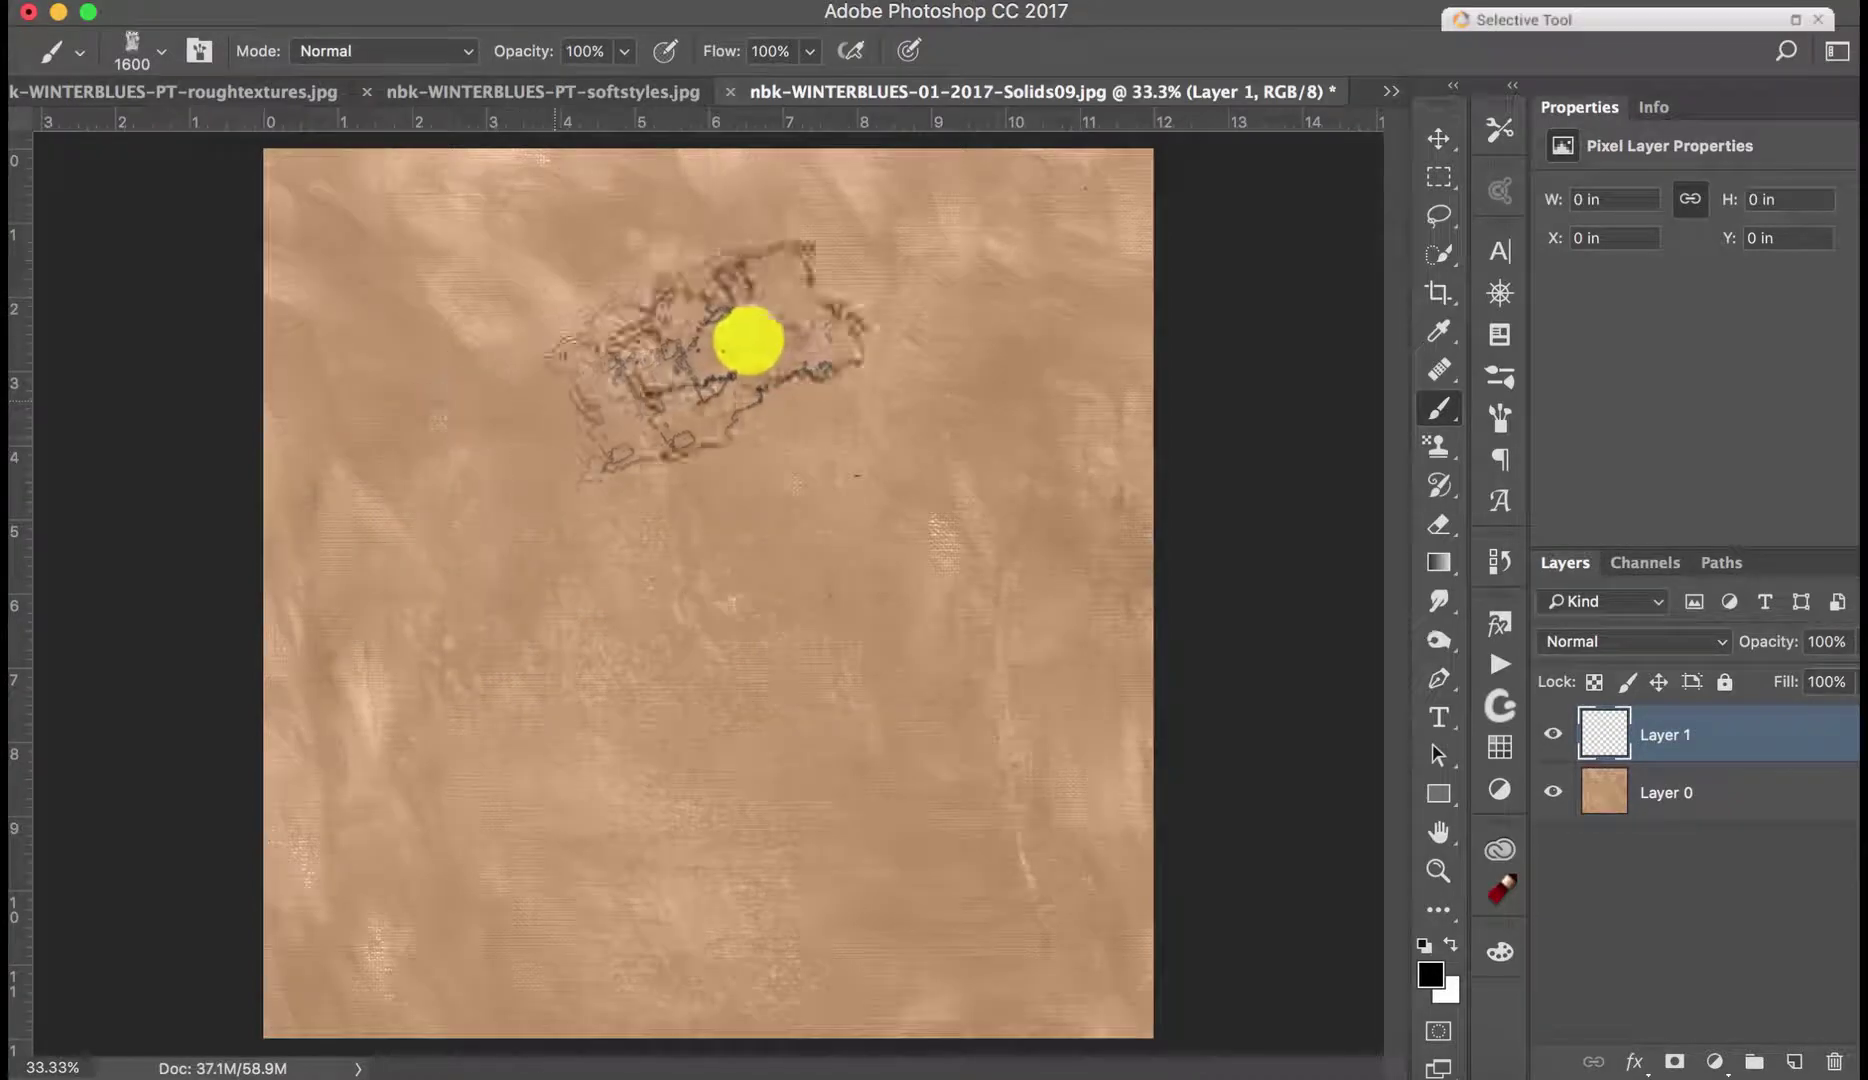
# Step: Set the foreground colour to teal 44bead and paint over the canvas's upper-left area with the rough brush
pyautogui.click(1430, 973)
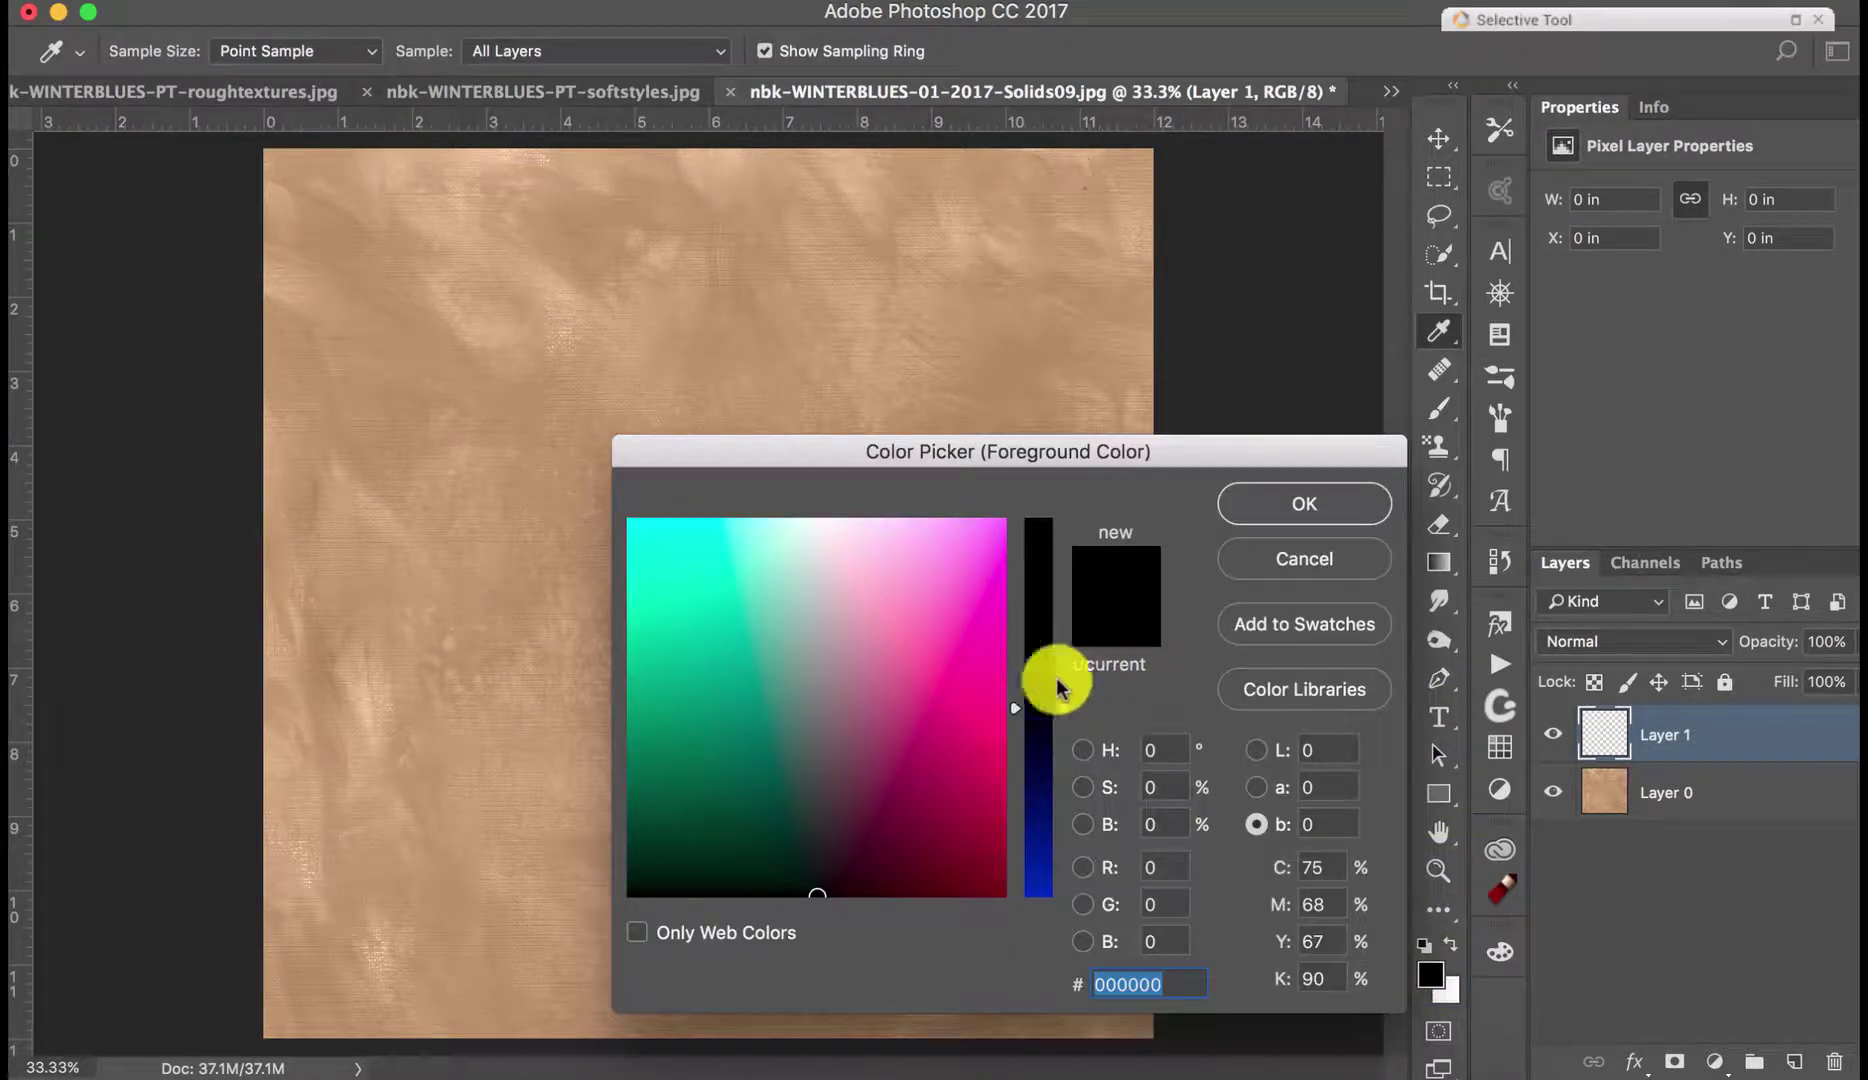
pyautogui.click(761, 631)
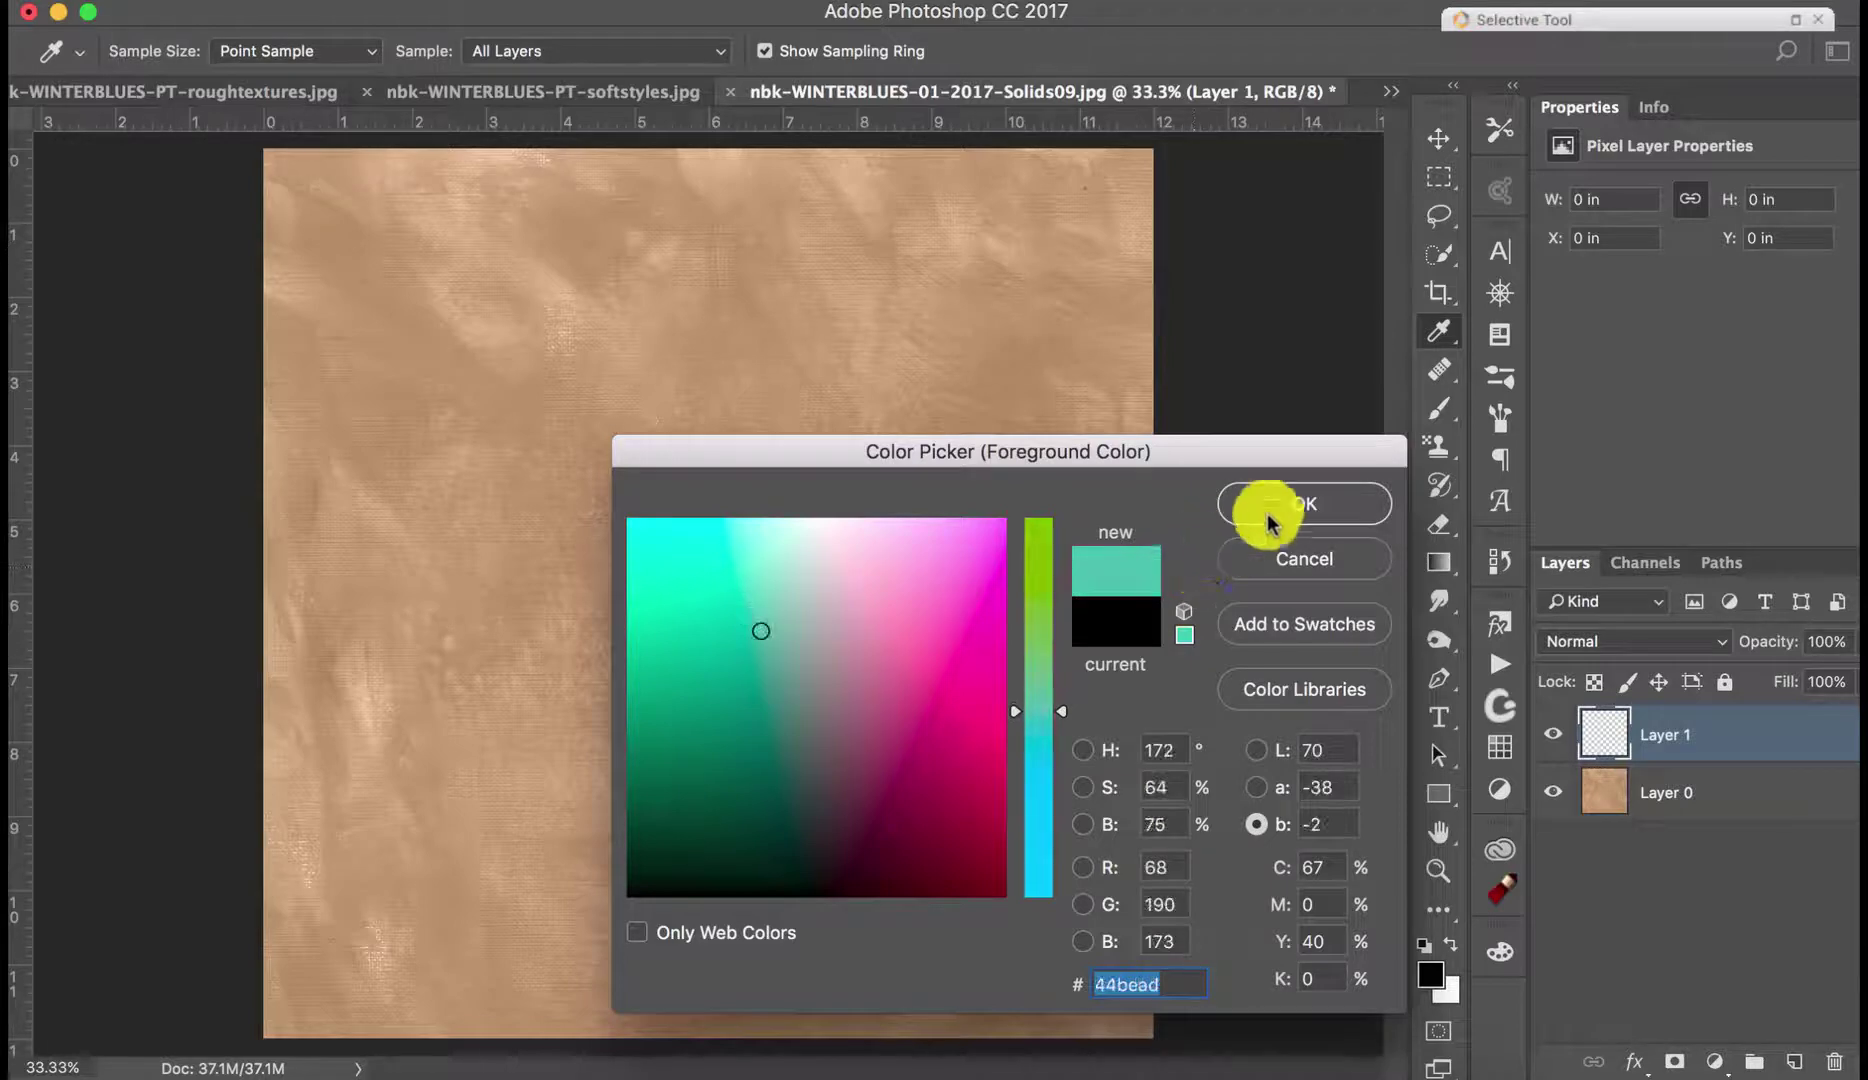
pyautogui.click(1267, 521)
pyautogui.moveTo(375, 288)
pyautogui.mouseDown()
pyautogui.moveTo(336, 248)
pyautogui.moveTo(405, 261)
pyautogui.moveTo(423, 352)
pyautogui.moveTo(557, 212)
pyautogui.moveTo(490, 396)
pyautogui.moveTo(451, 422)
pyautogui.moveTo(474, 344)
pyautogui.moveTo(648, 290)
pyautogui.mouseUp()
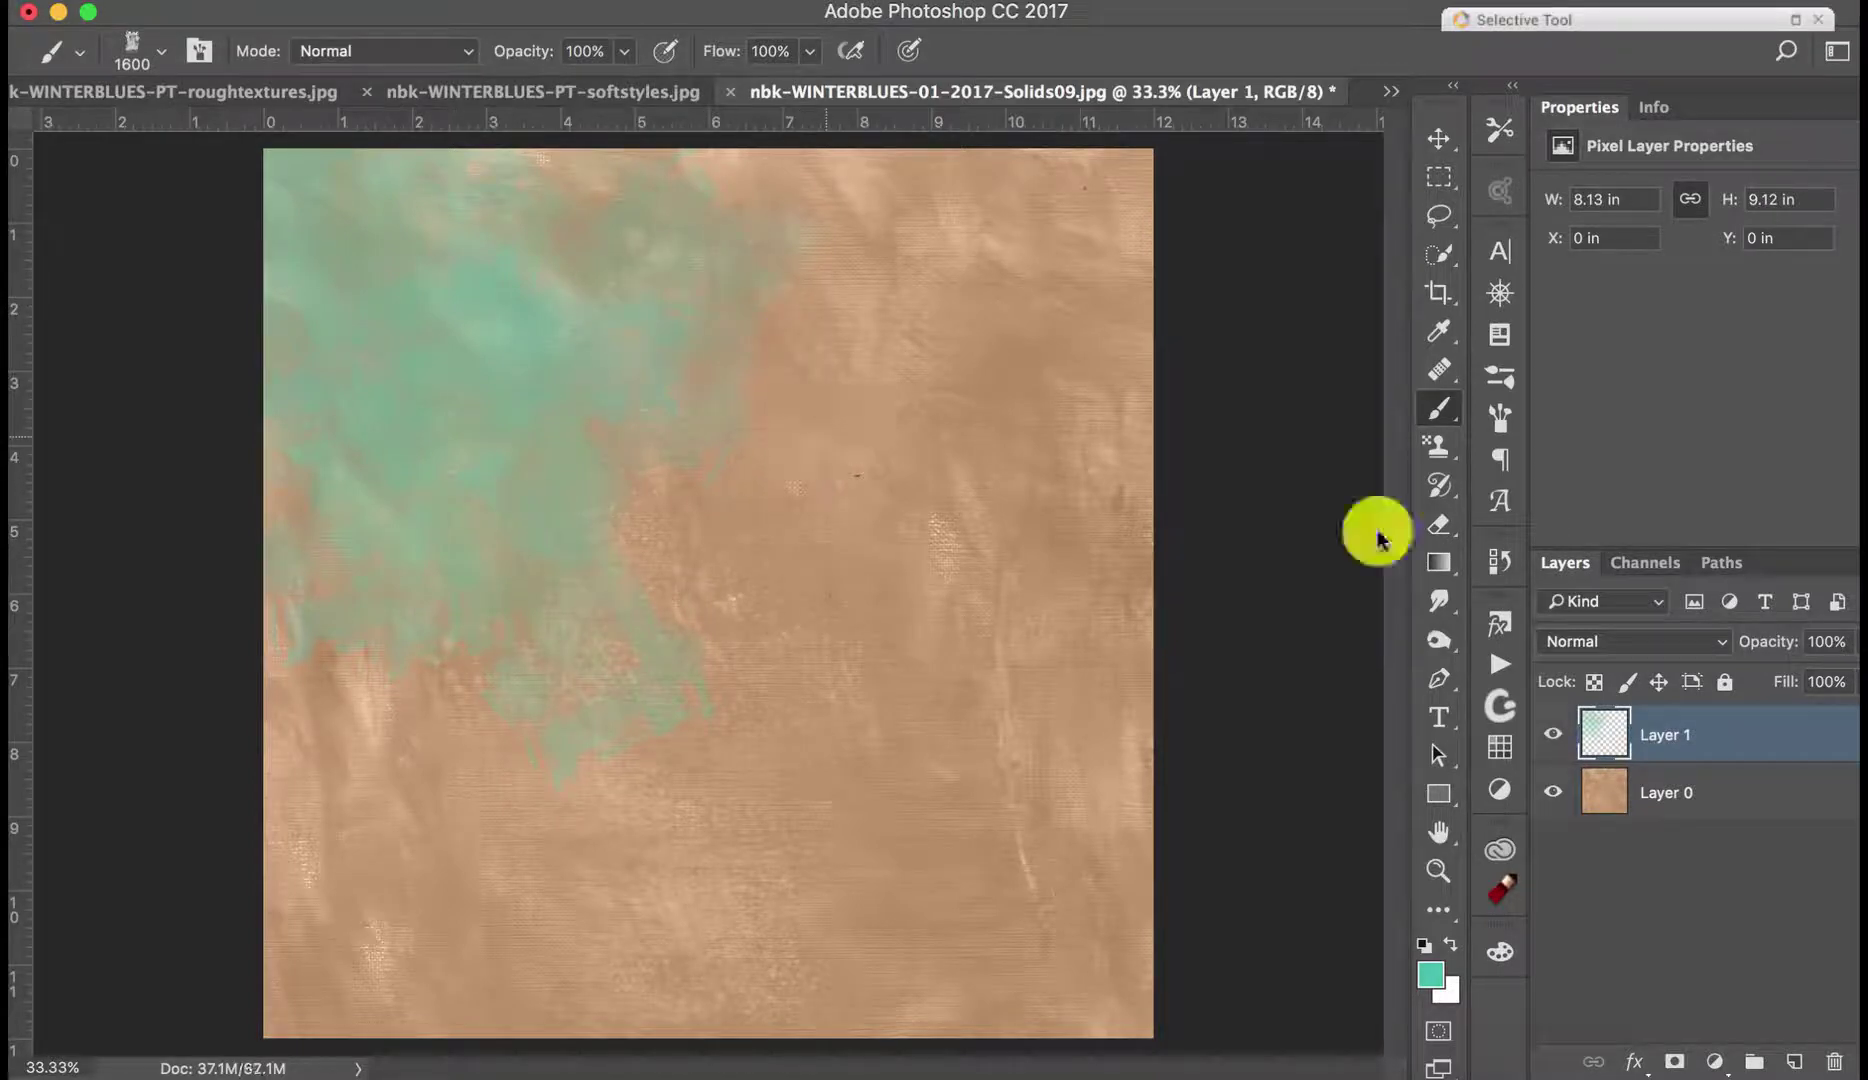
# Step: Reset the colours to default and paint black texture over the canvas's upper-right area with nbk-WINTERBLUES-PT-rough-Brush2
pyautogui.click(1421, 945)
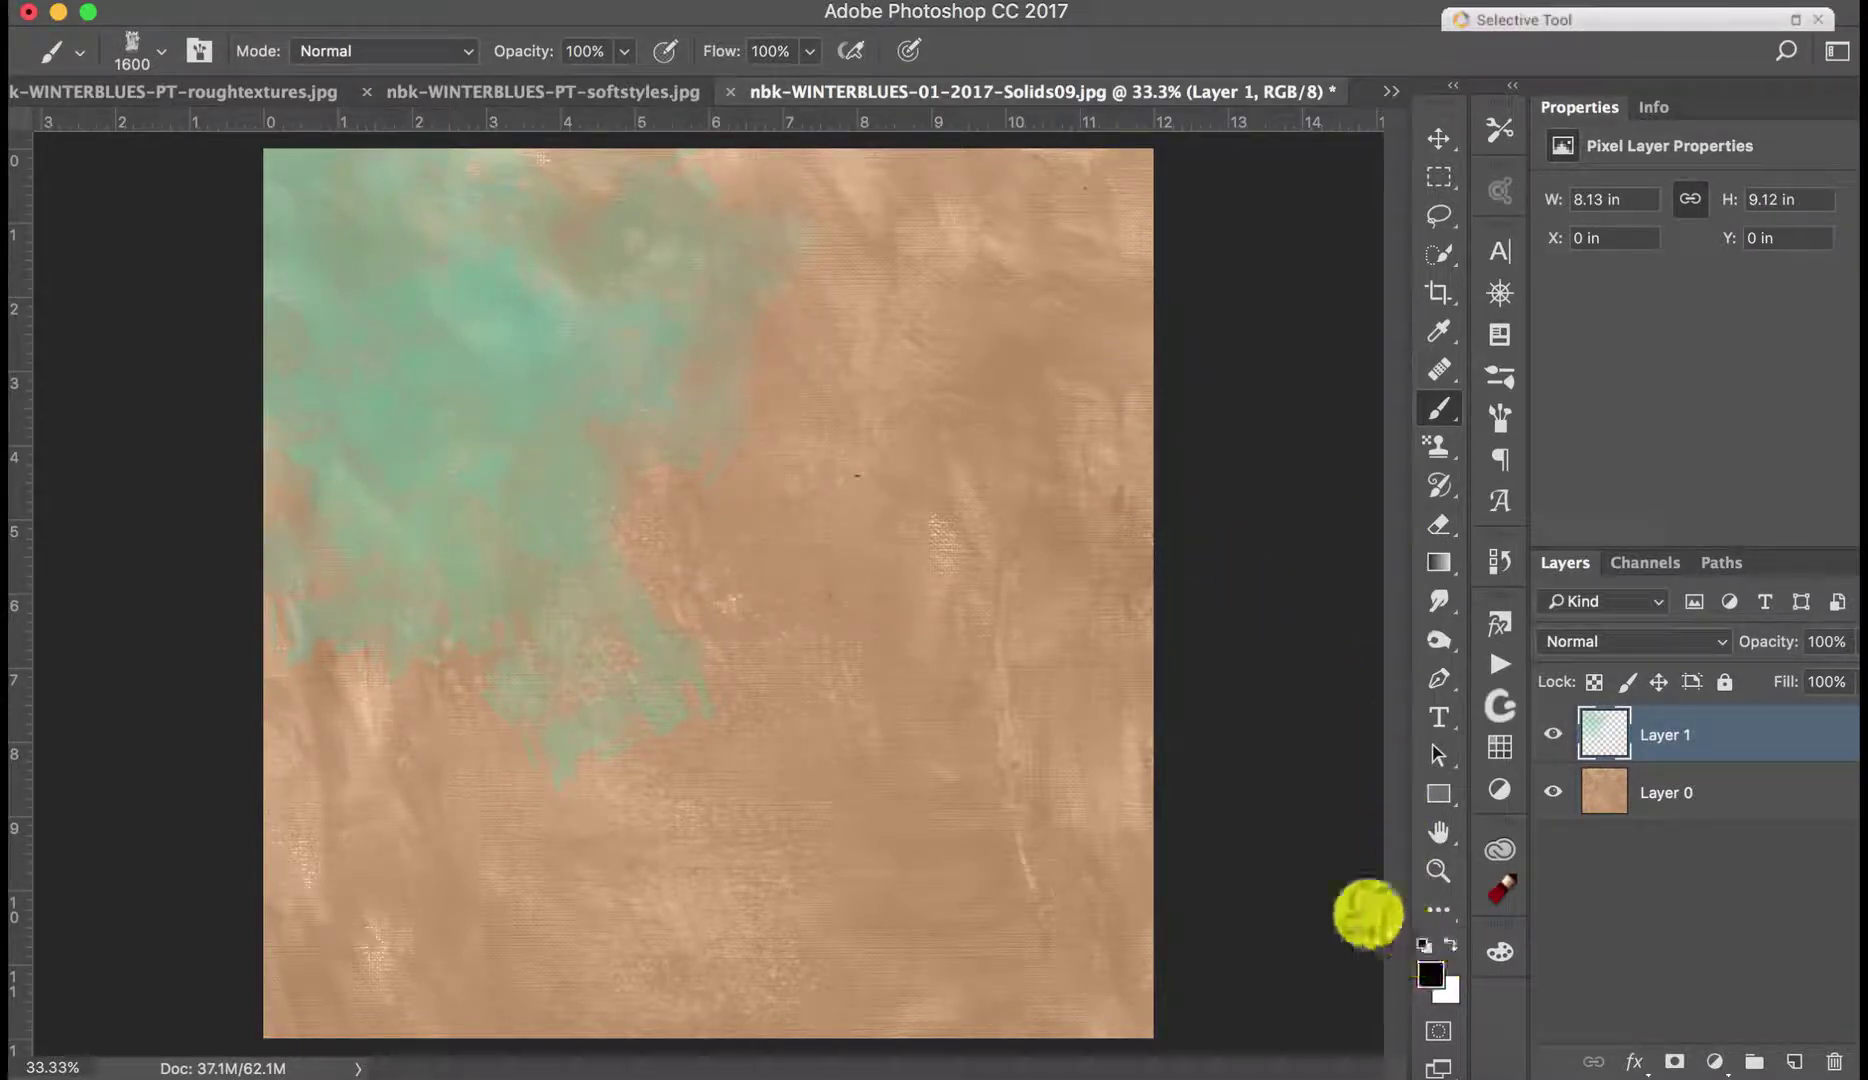
pyautogui.click(84, 54)
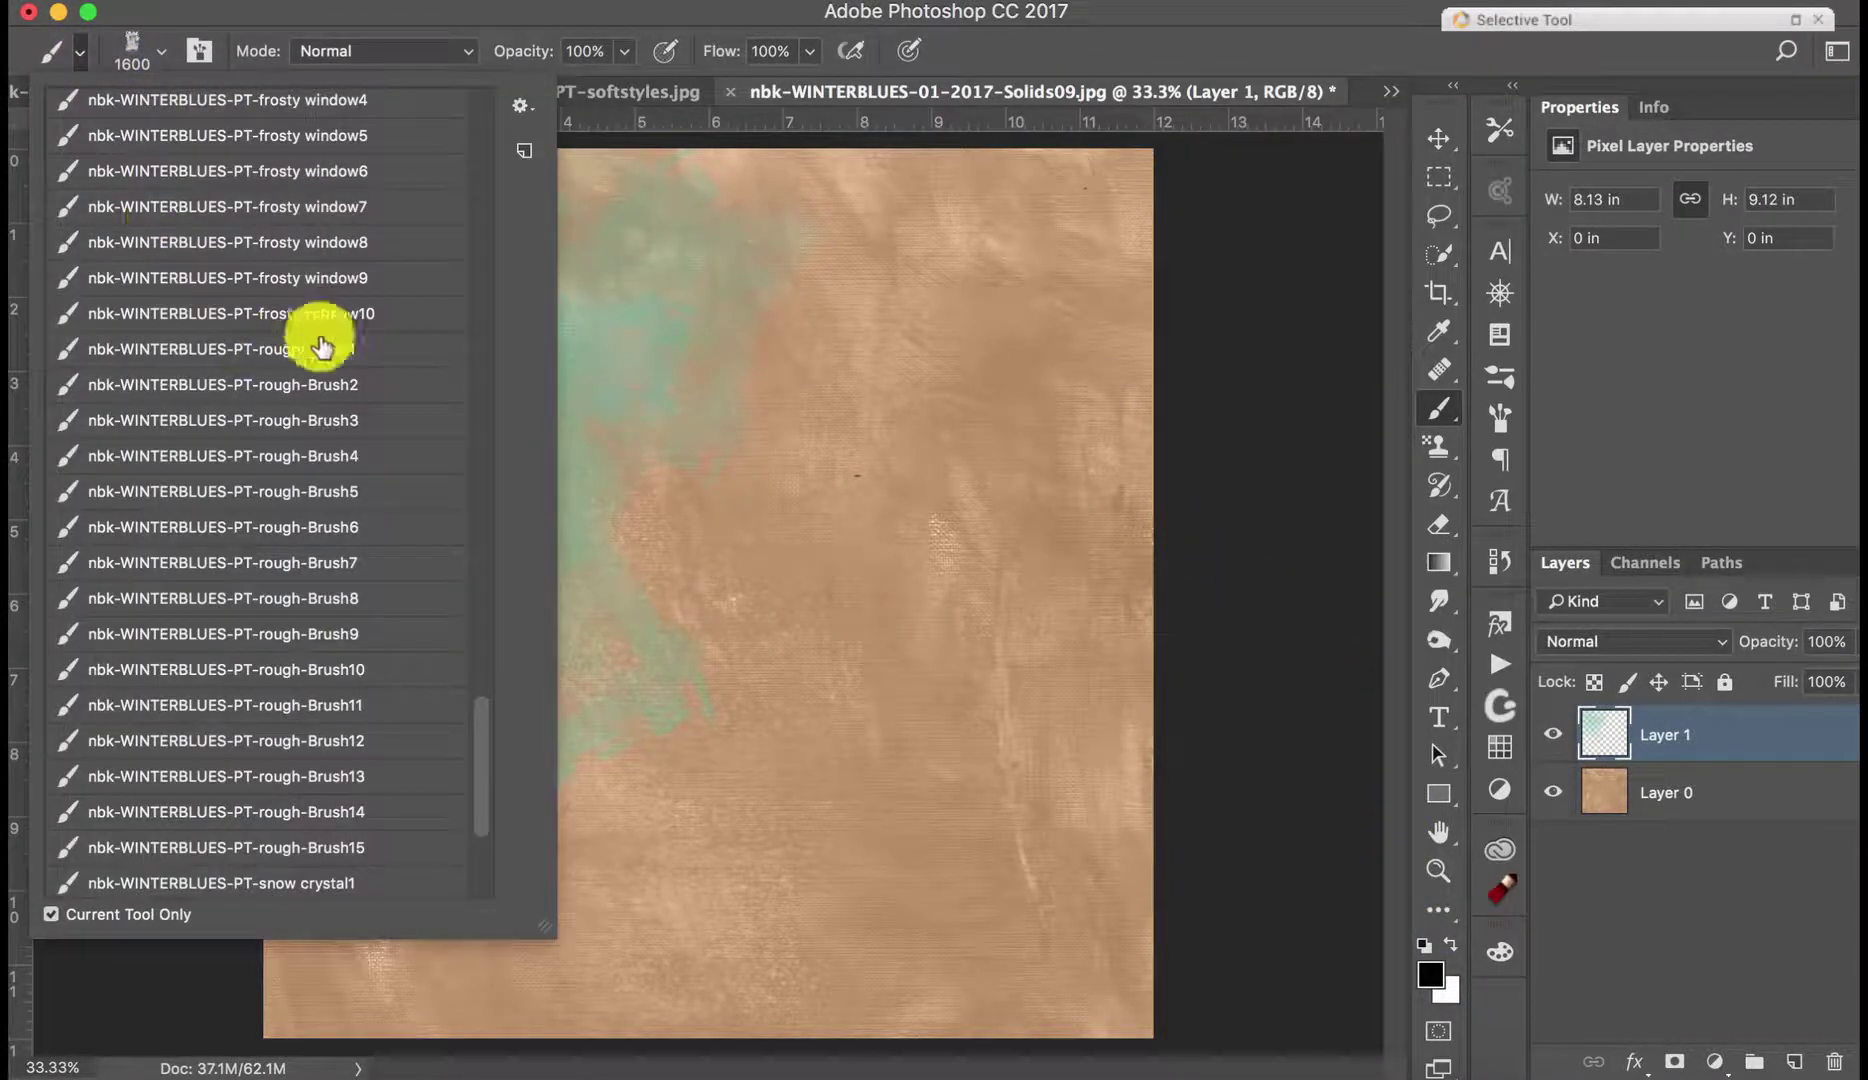
pyautogui.click(356, 400)
pyautogui.moveTo(820, 398)
pyautogui.mouseDown()
pyautogui.moveTo(832, 472)
pyautogui.moveTo(957, 420)
pyautogui.moveTo(1035, 258)
pyautogui.moveTo(999, 227)
pyautogui.moveTo(894, 230)
pyautogui.moveTo(868, 204)
pyautogui.moveTo(993, 212)
pyautogui.moveTo(954, 309)
pyautogui.moveTo(885, 287)
pyautogui.moveTo(887, 233)
pyautogui.moveTo(939, 148)
pyautogui.moveTo(1030, 250)
pyautogui.mouseUp()
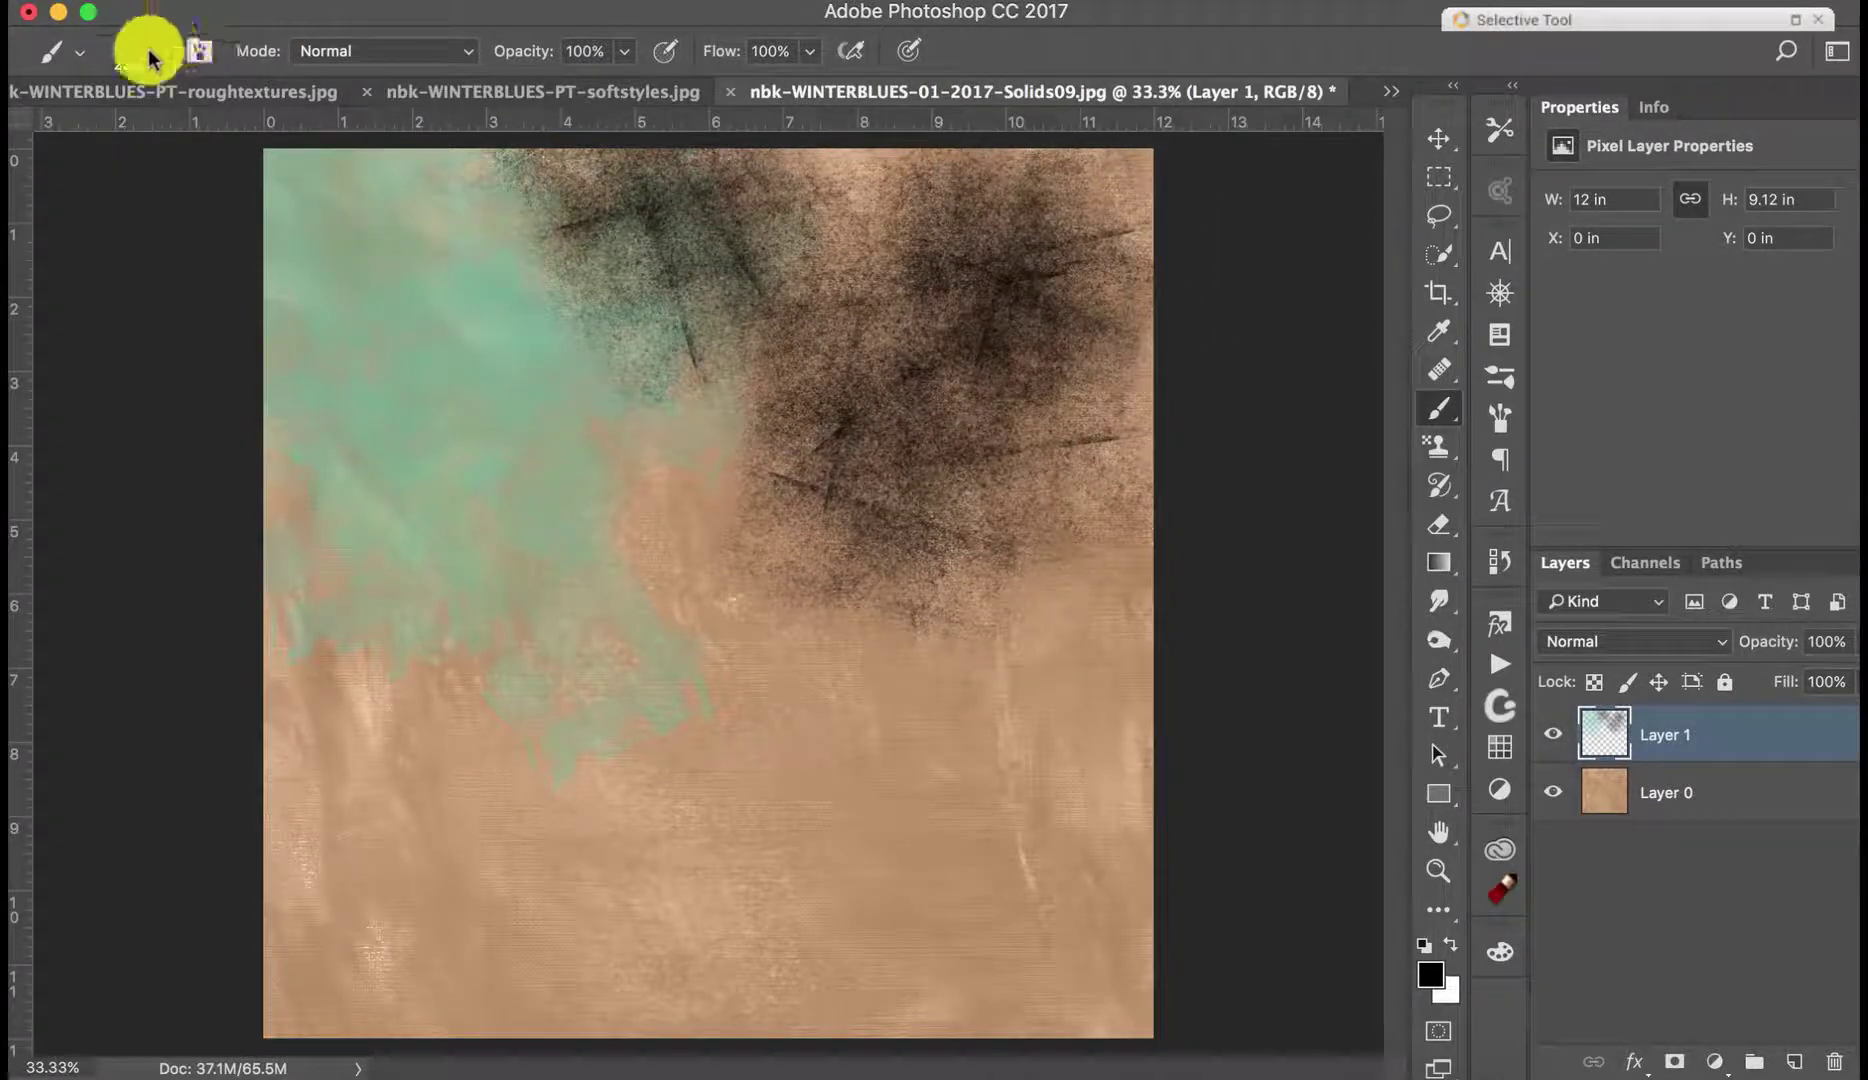
# Step: Choose nbk-WINTERBLUES-PT-rough-Brush3 and paint black texture across the canvas's lower-right area
pyautogui.click(82, 66)
pyautogui.click(279, 417)
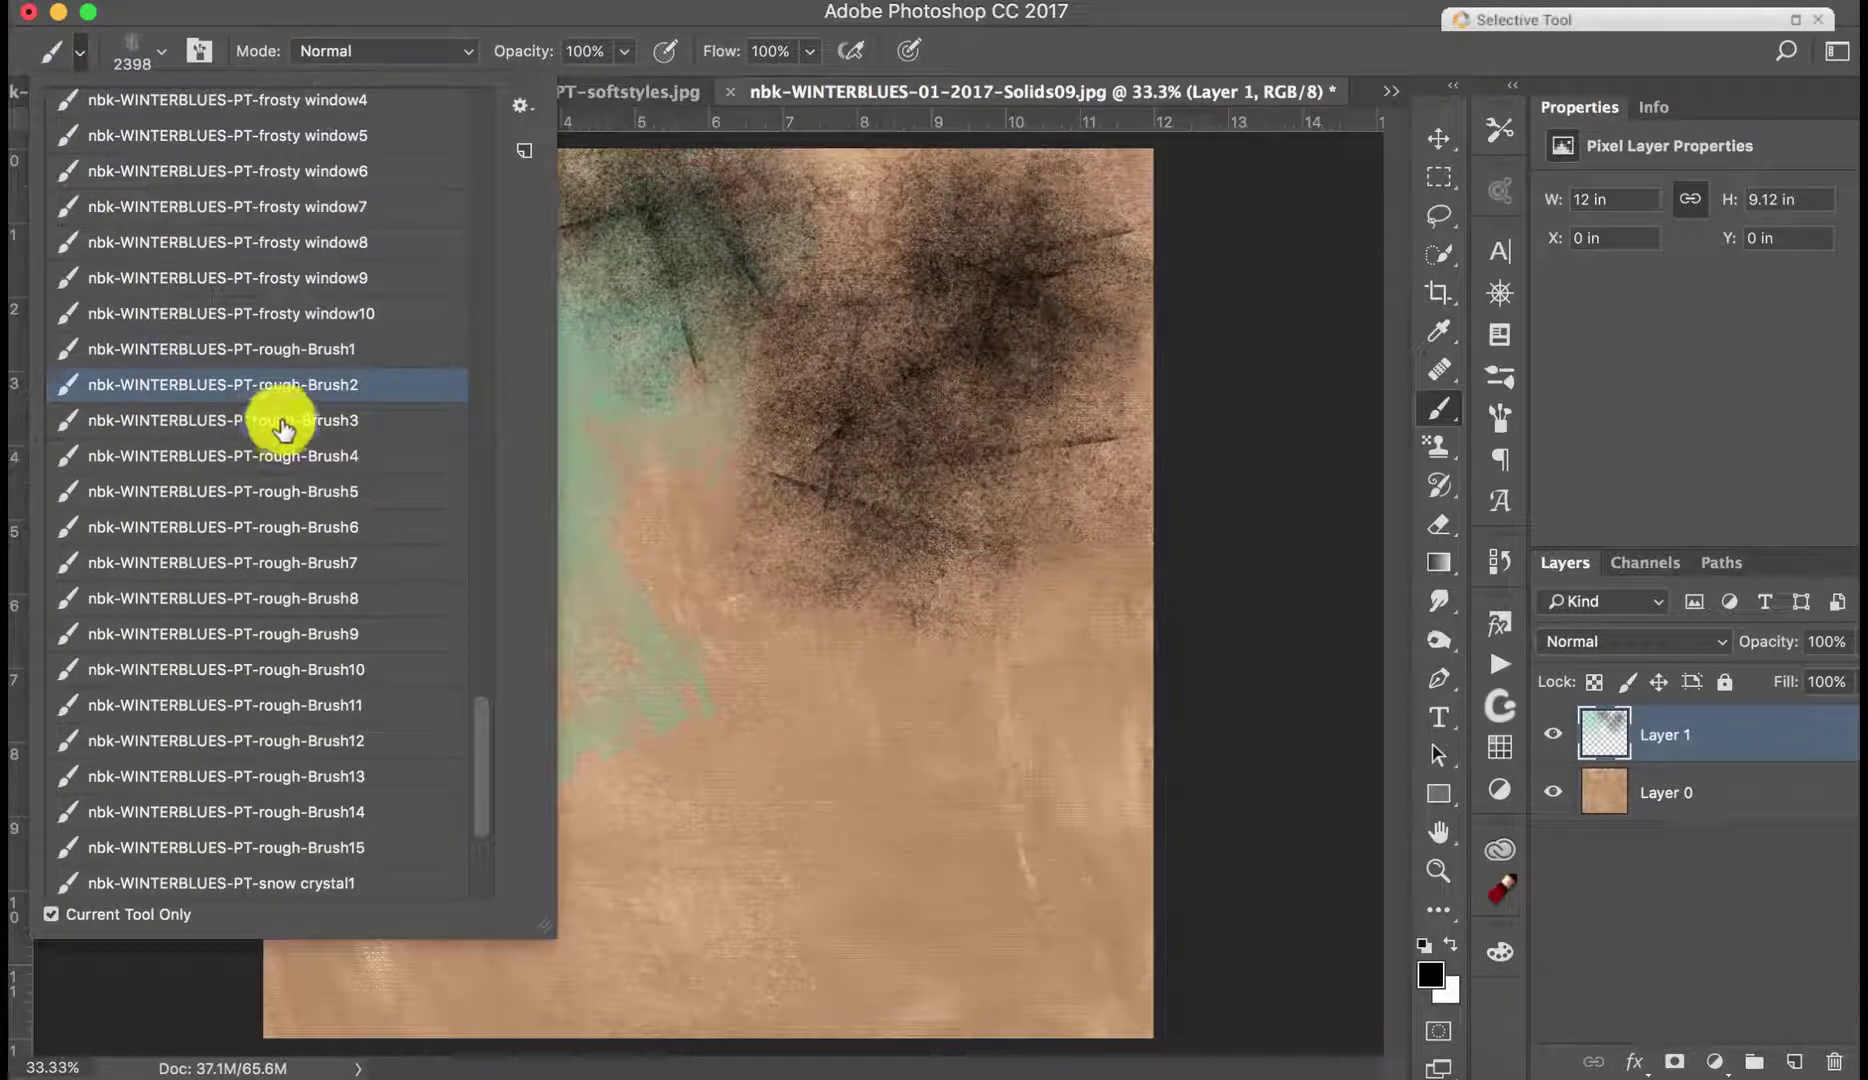
pyautogui.moveTo(790, 560)
pyautogui.mouseDown()
pyautogui.moveTo(757, 668)
pyautogui.moveTo(821, 717)
pyautogui.moveTo(967, 738)
pyautogui.moveTo(1100, 720)
pyautogui.mouseUp()
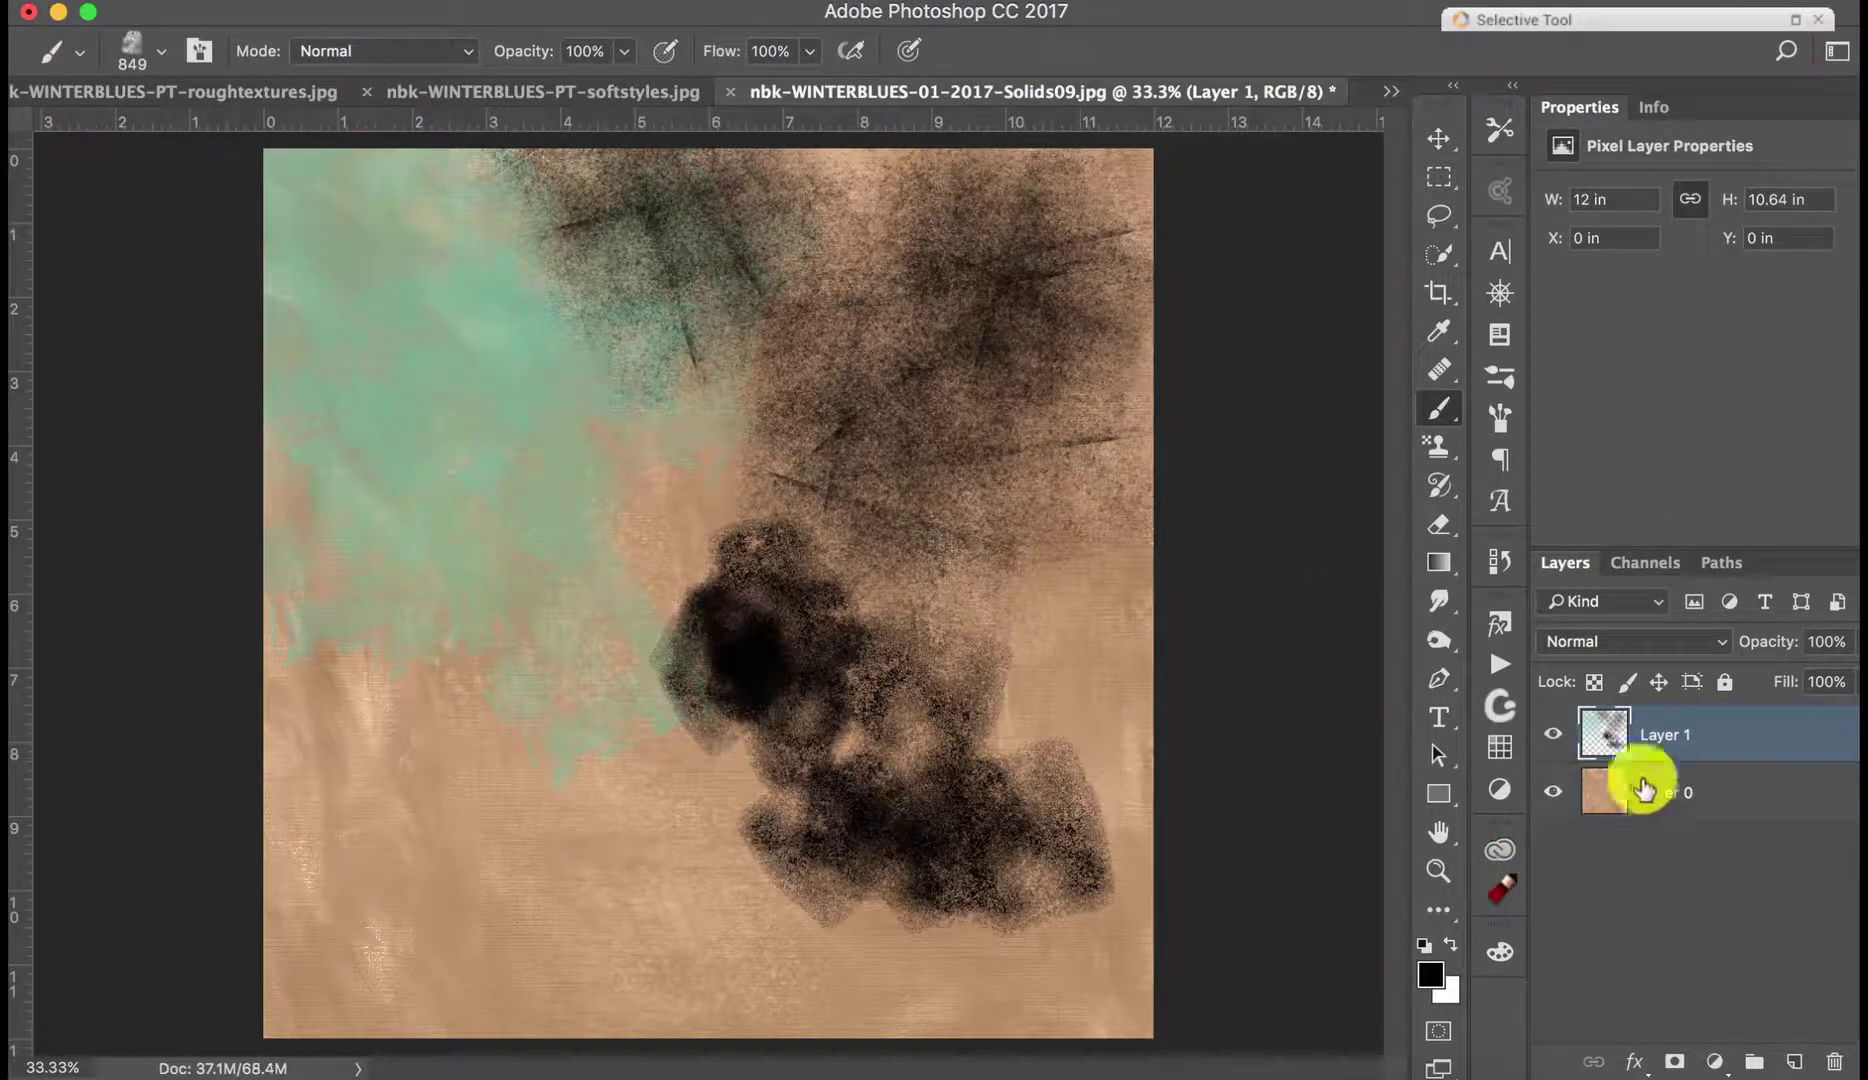
# Step: Delete the painted layer and add a new empty layer above Layer 0
pyautogui.press('Delete')
pyautogui.rightClick(1755, 1045)
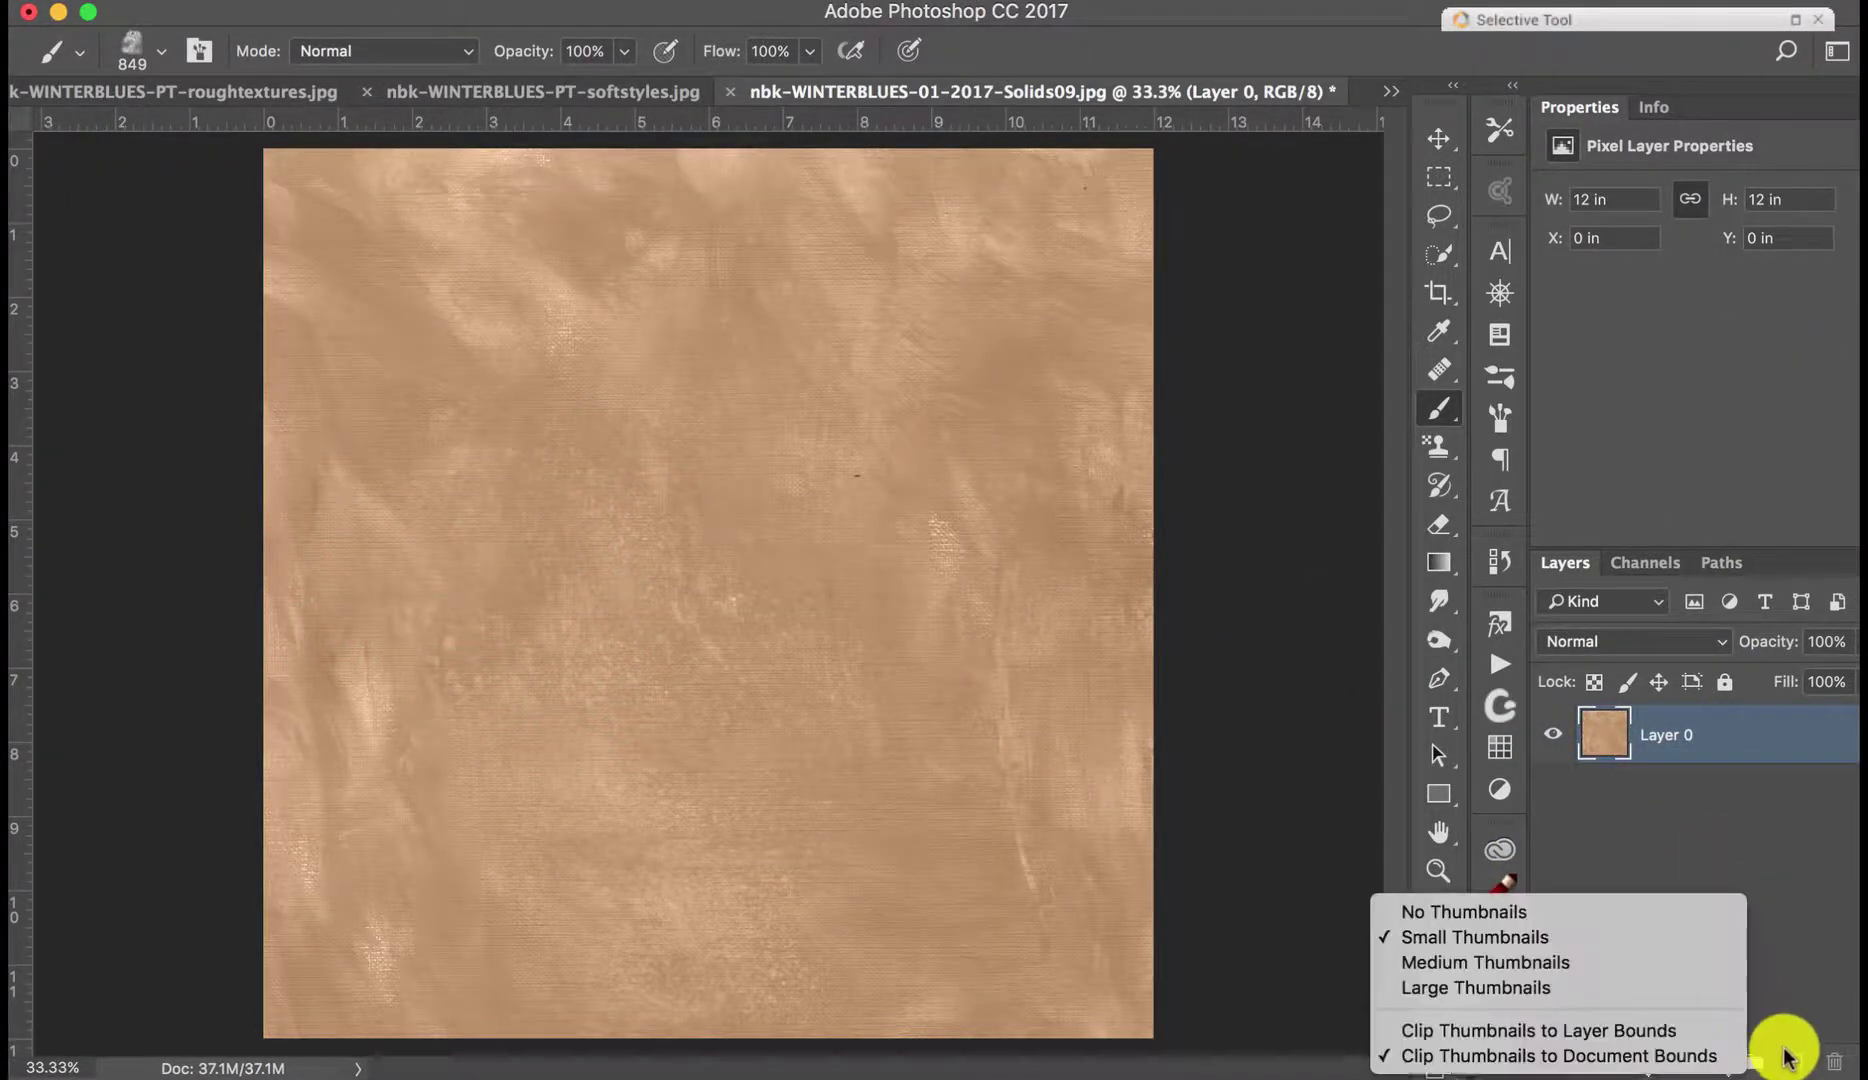
pyautogui.click(1794, 1061)
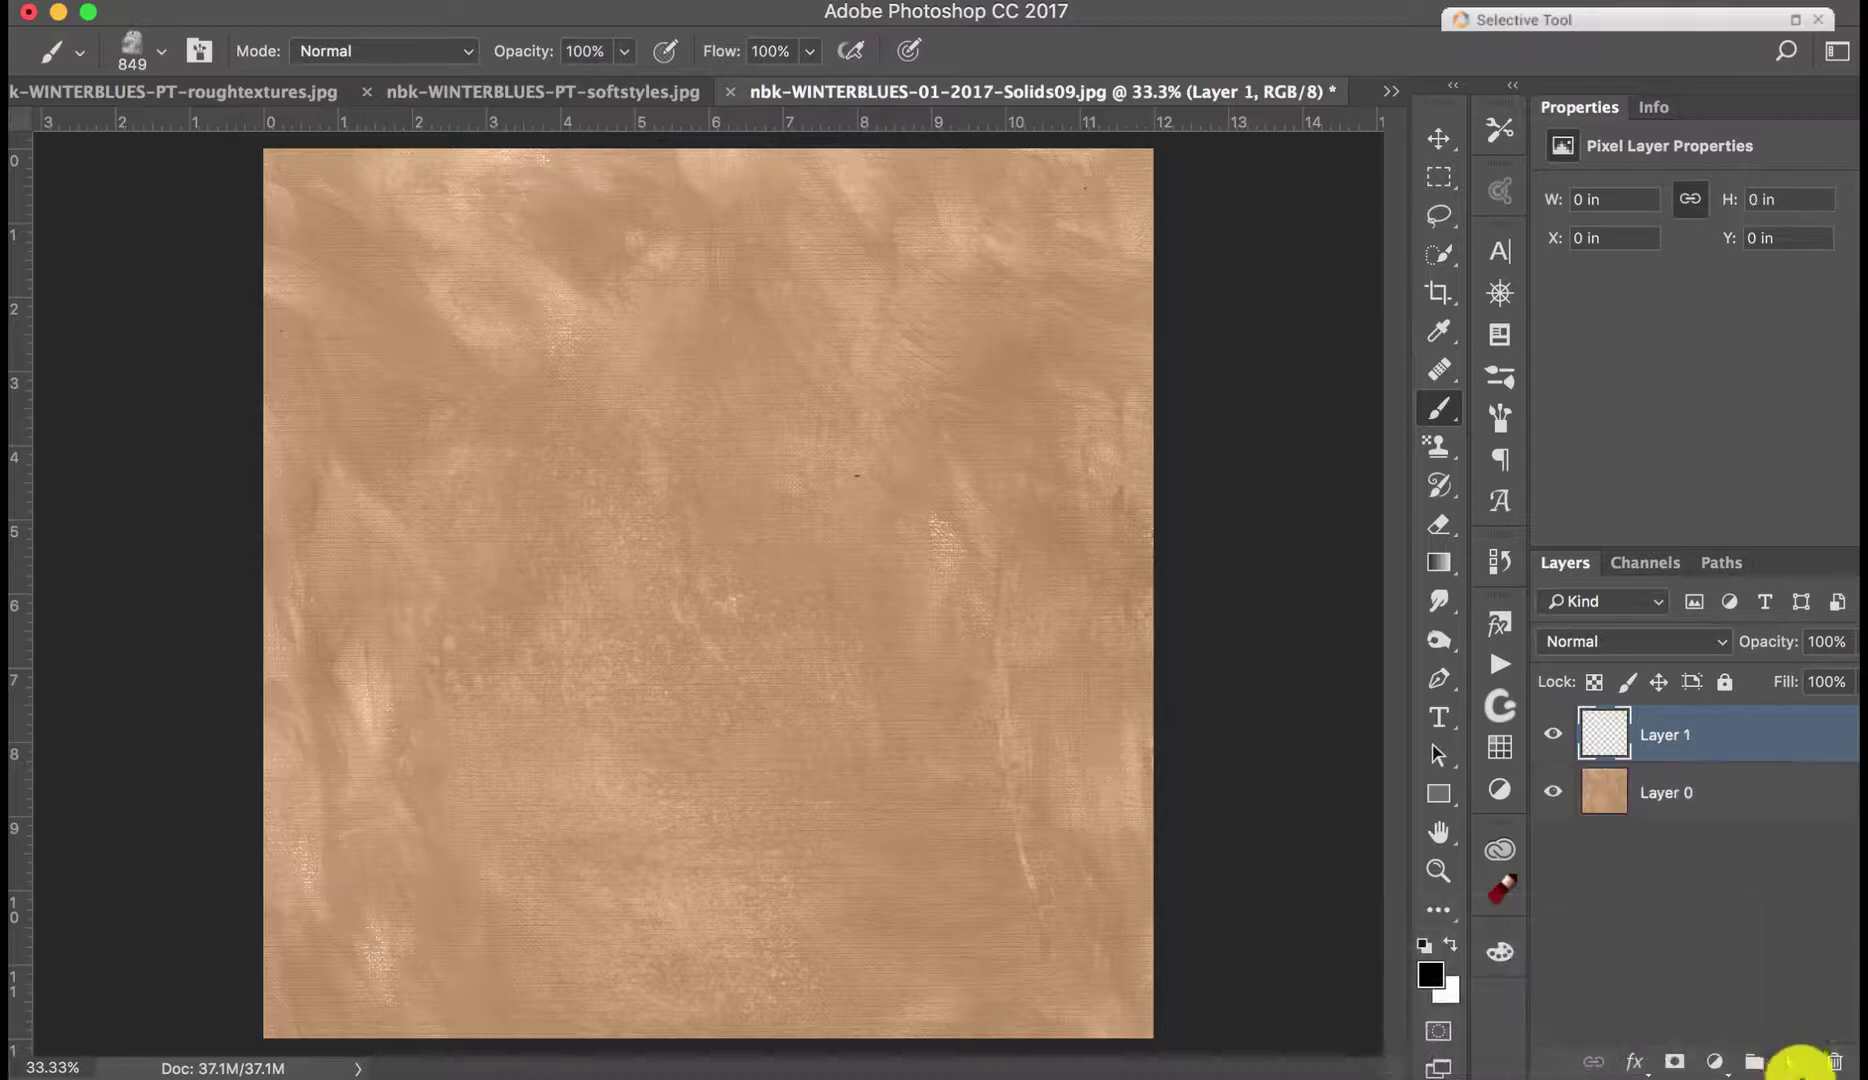
# Step: Switch the foreground colour to white and paint rough texture over the new layer's upper-right area
pyautogui.click(1449, 946)
pyautogui.moveTo(792, 292)
pyautogui.mouseDown()
pyautogui.moveTo(938, 250)
pyautogui.moveTo(1048, 185)
pyautogui.moveTo(1126, 384)
pyautogui.moveTo(1389, 646)
pyautogui.mouseUp()
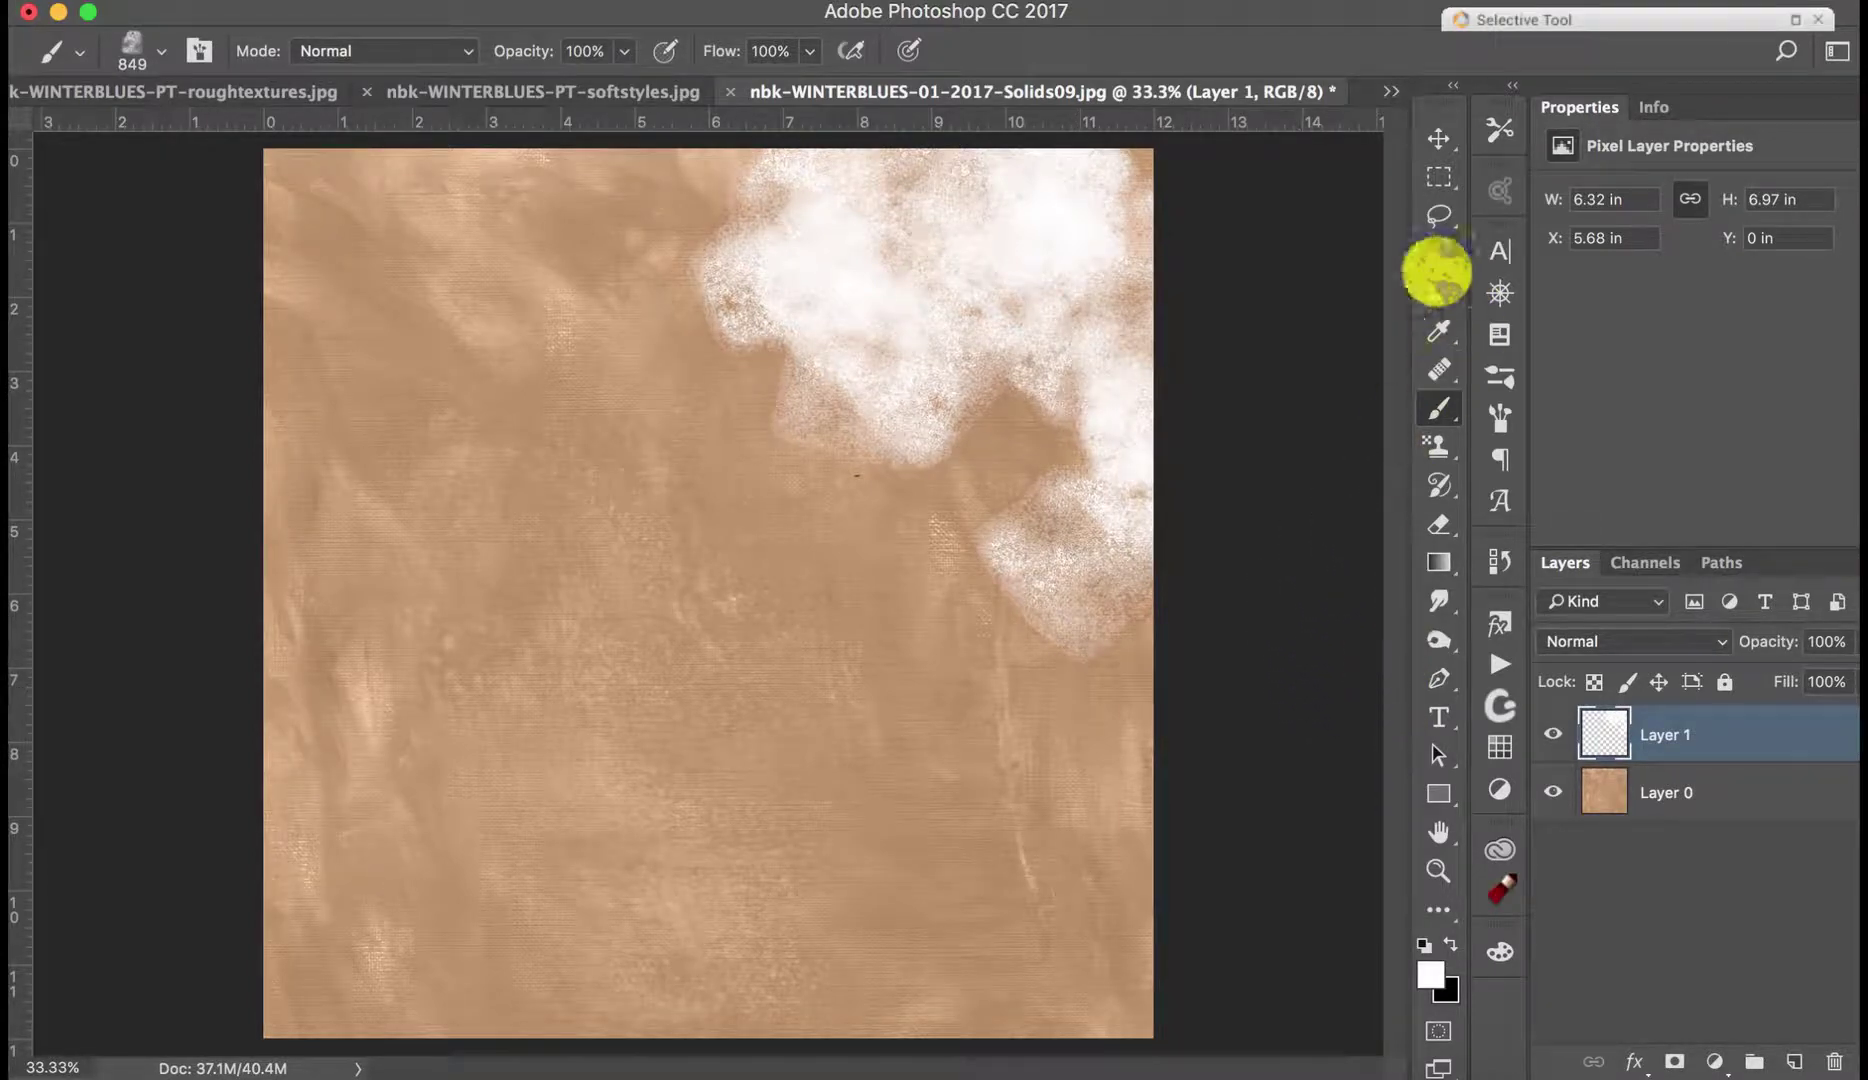
# Step: Try several nbk-WINTERBLUES-PT crystal emboss styles on the white paint of Layer 1, leaving the fourth one applied
pyautogui.click(1497, 630)
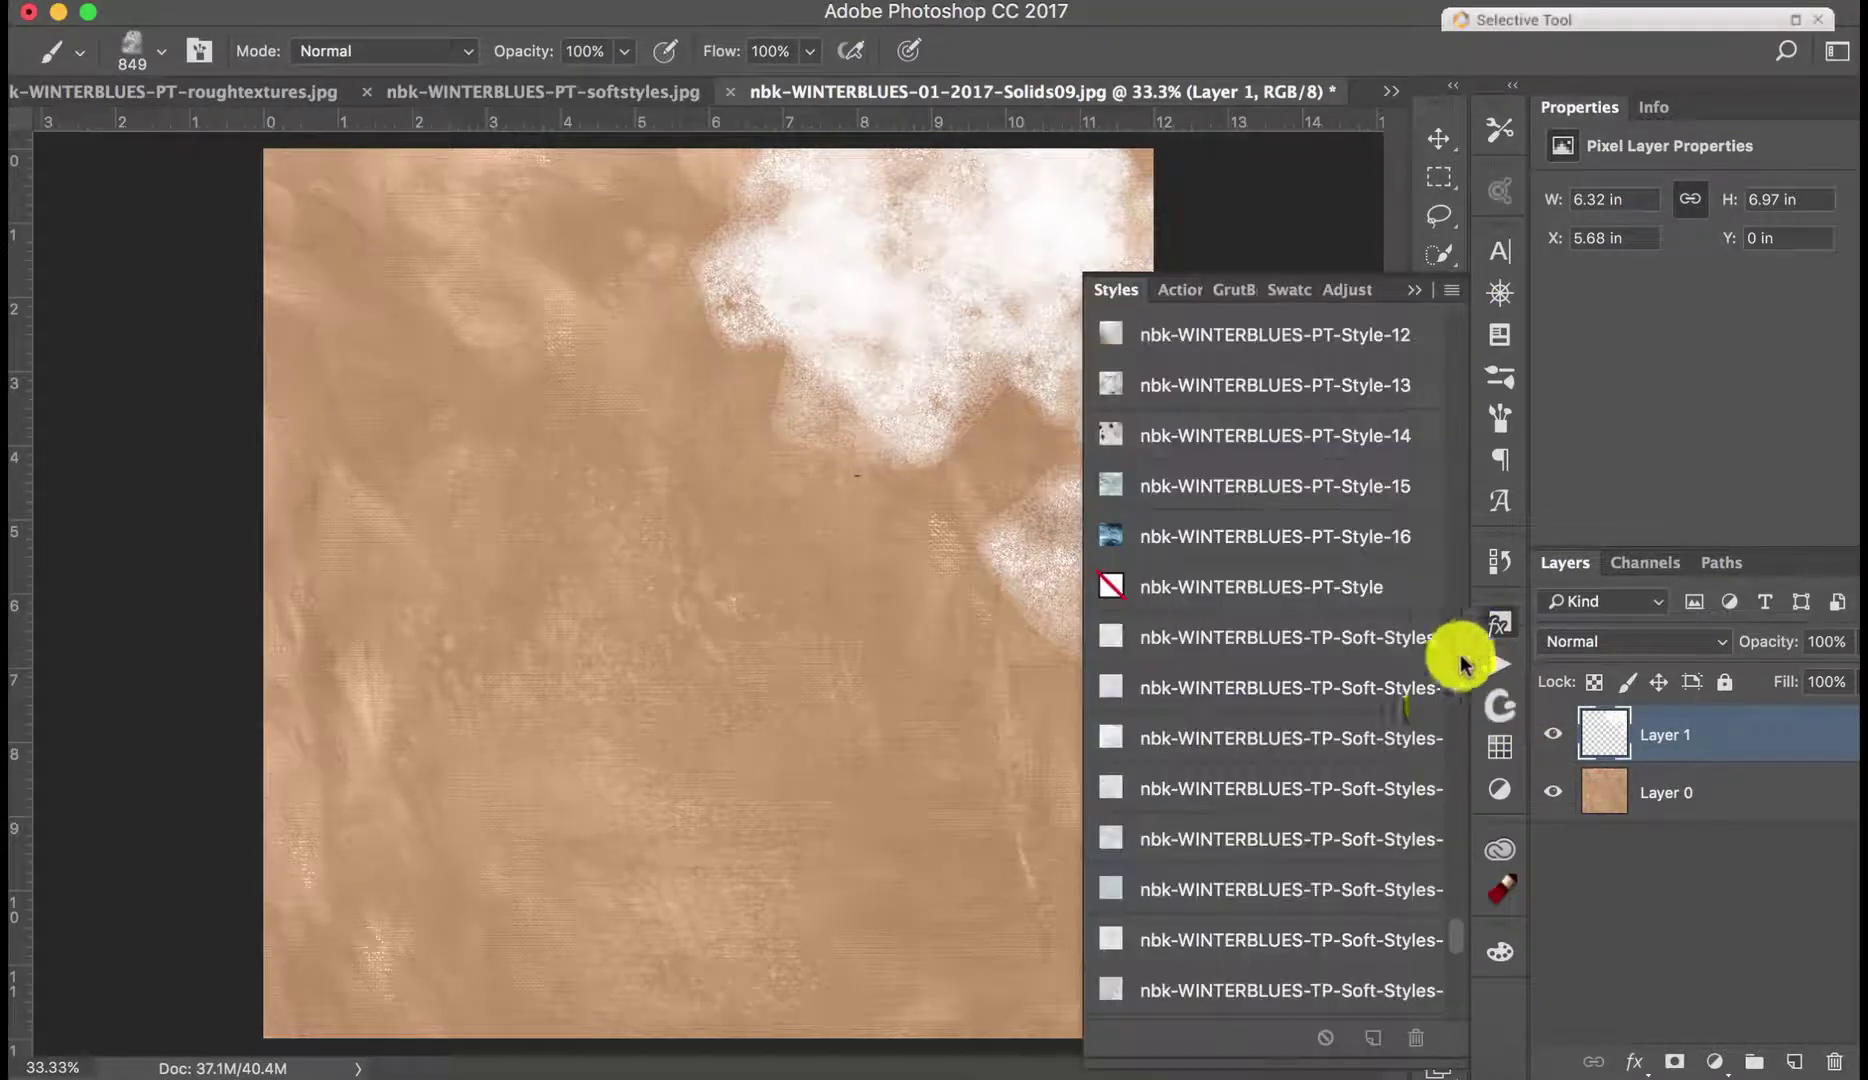
pyautogui.scroll(-15, 1452, 945)
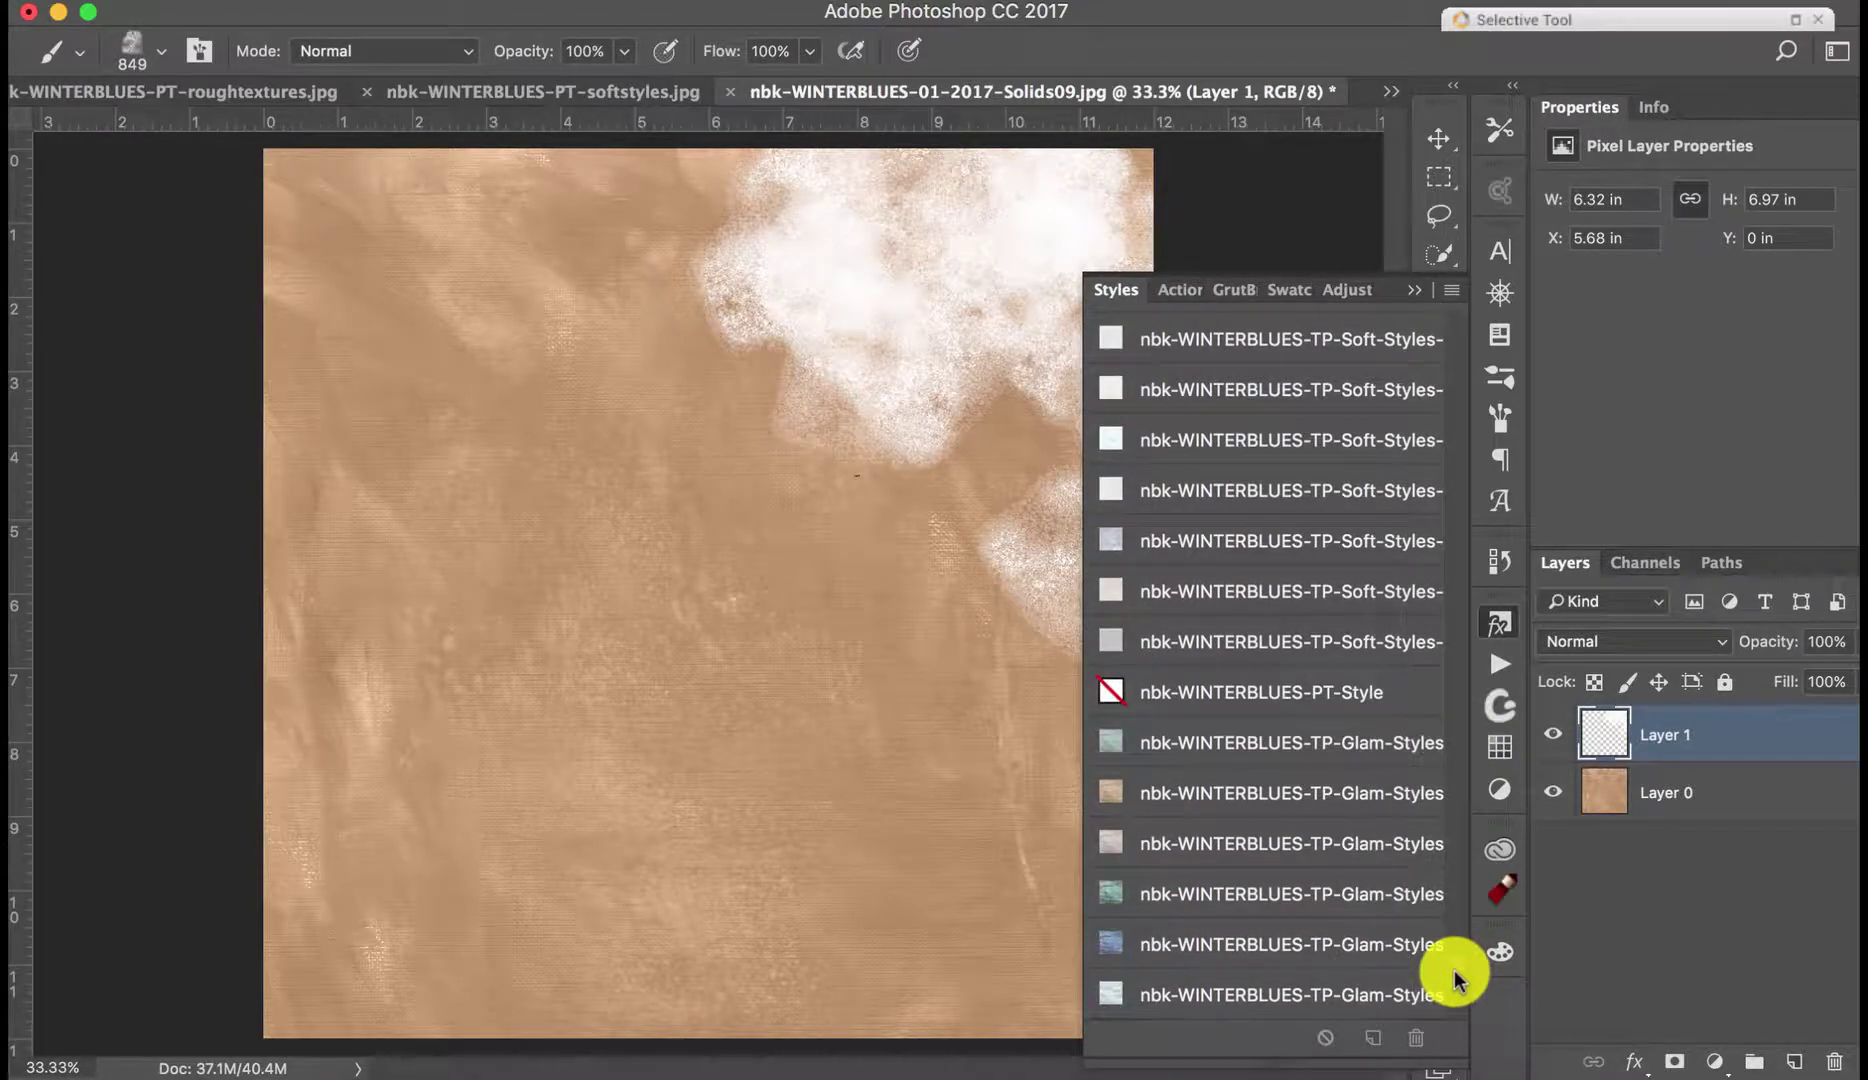
pyautogui.scroll(10, 1460, 1013)
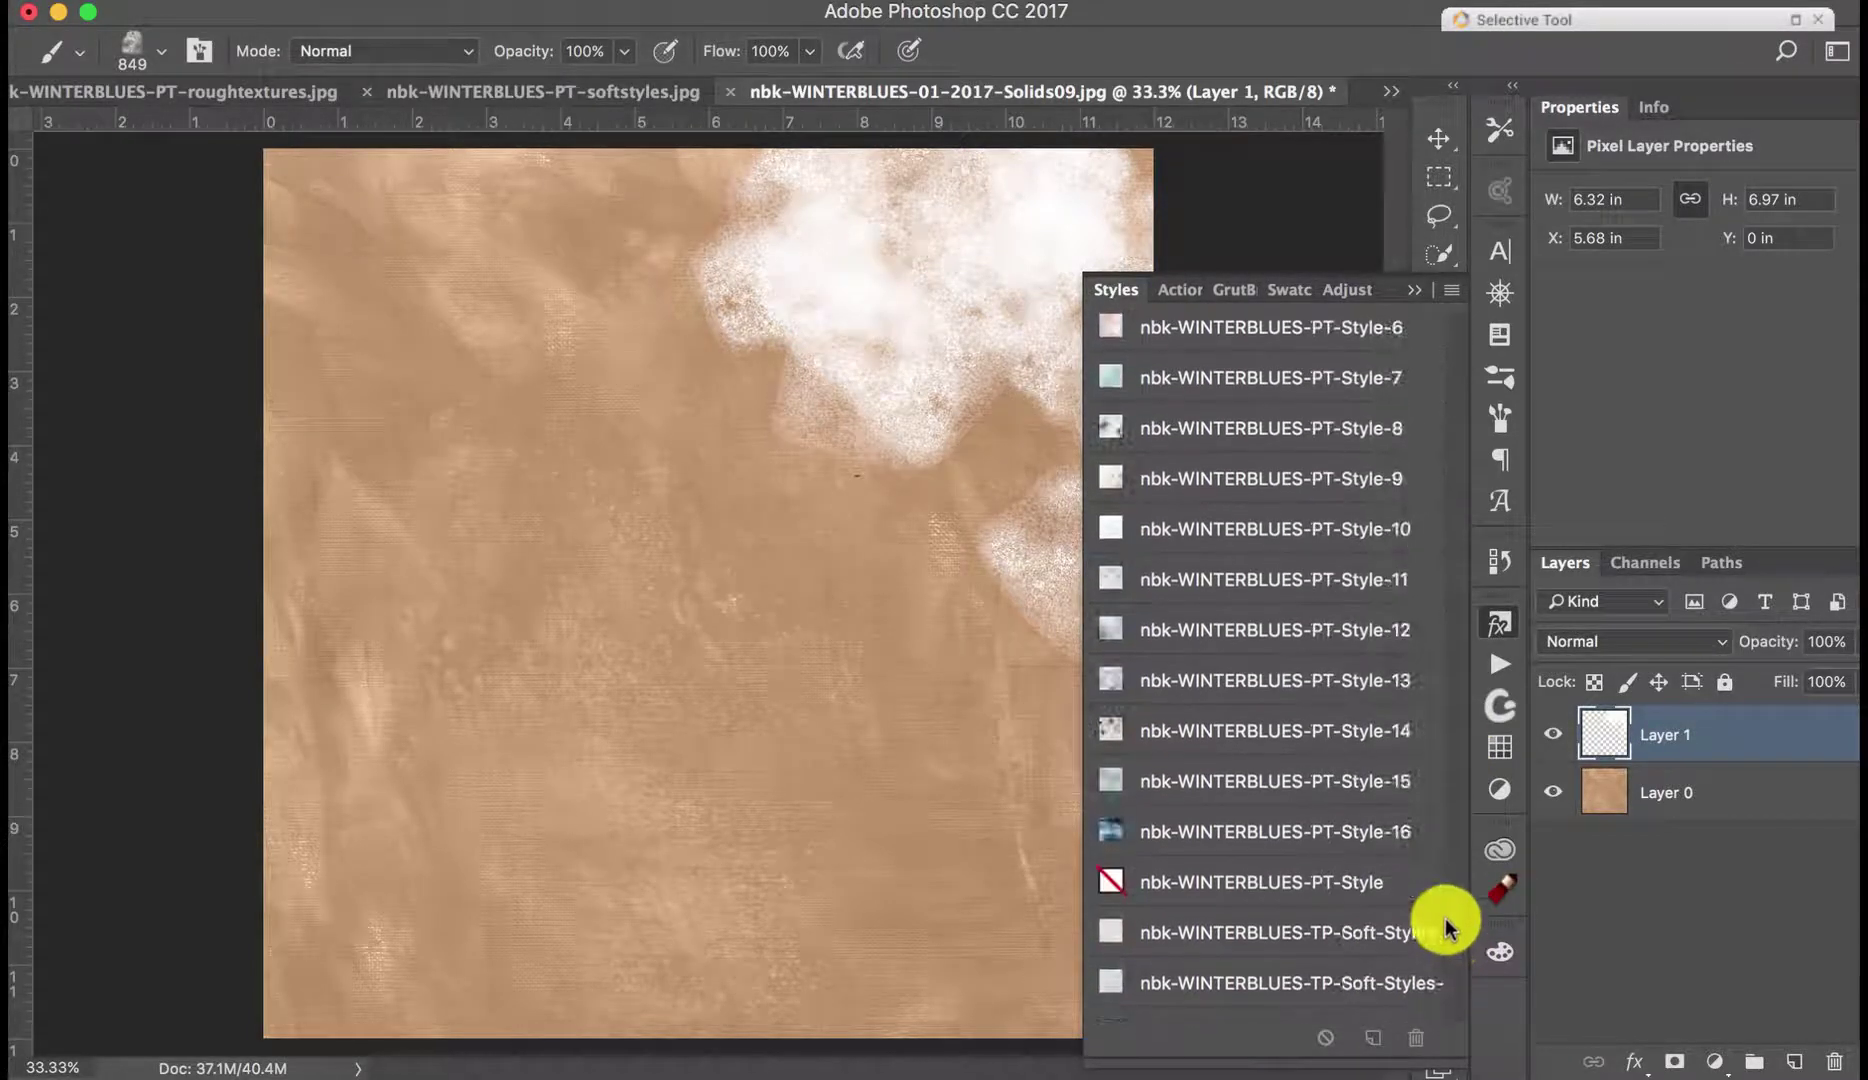
pyautogui.scroll(5, 1442, 899)
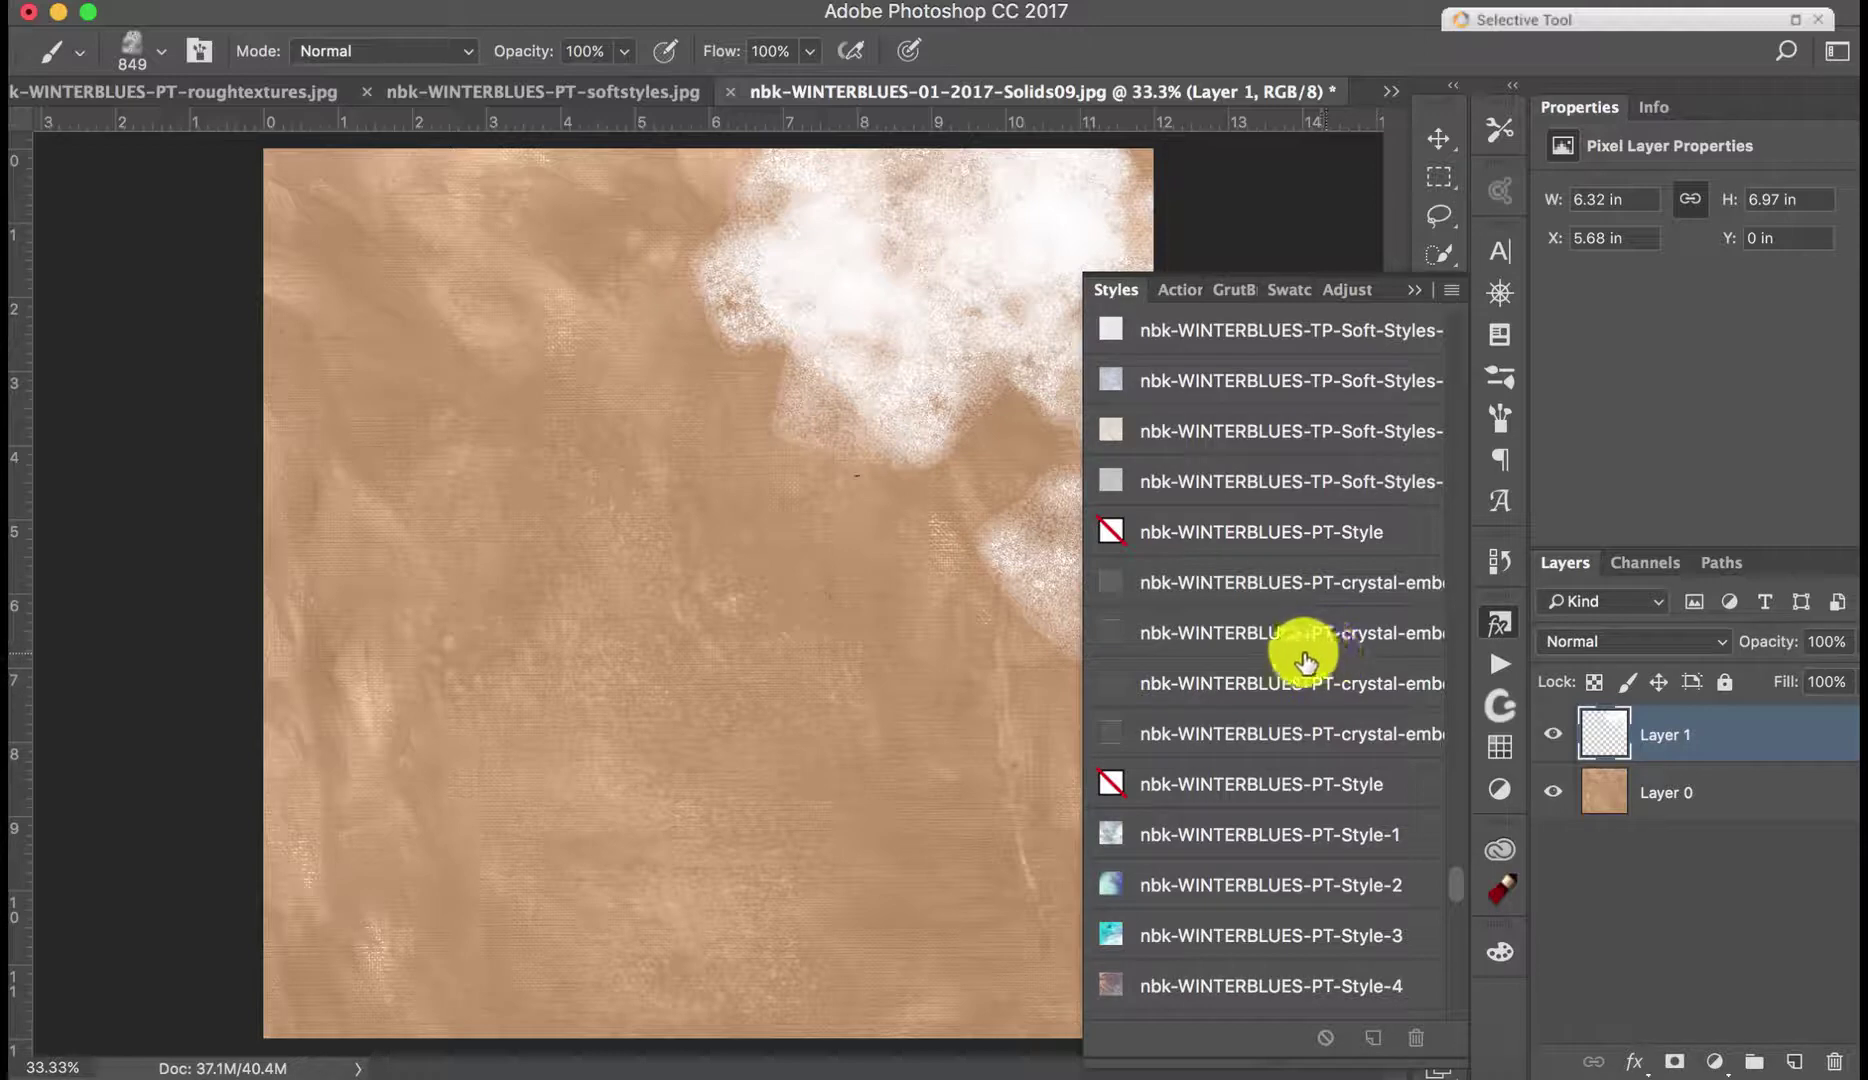
pyautogui.click(1280, 632)
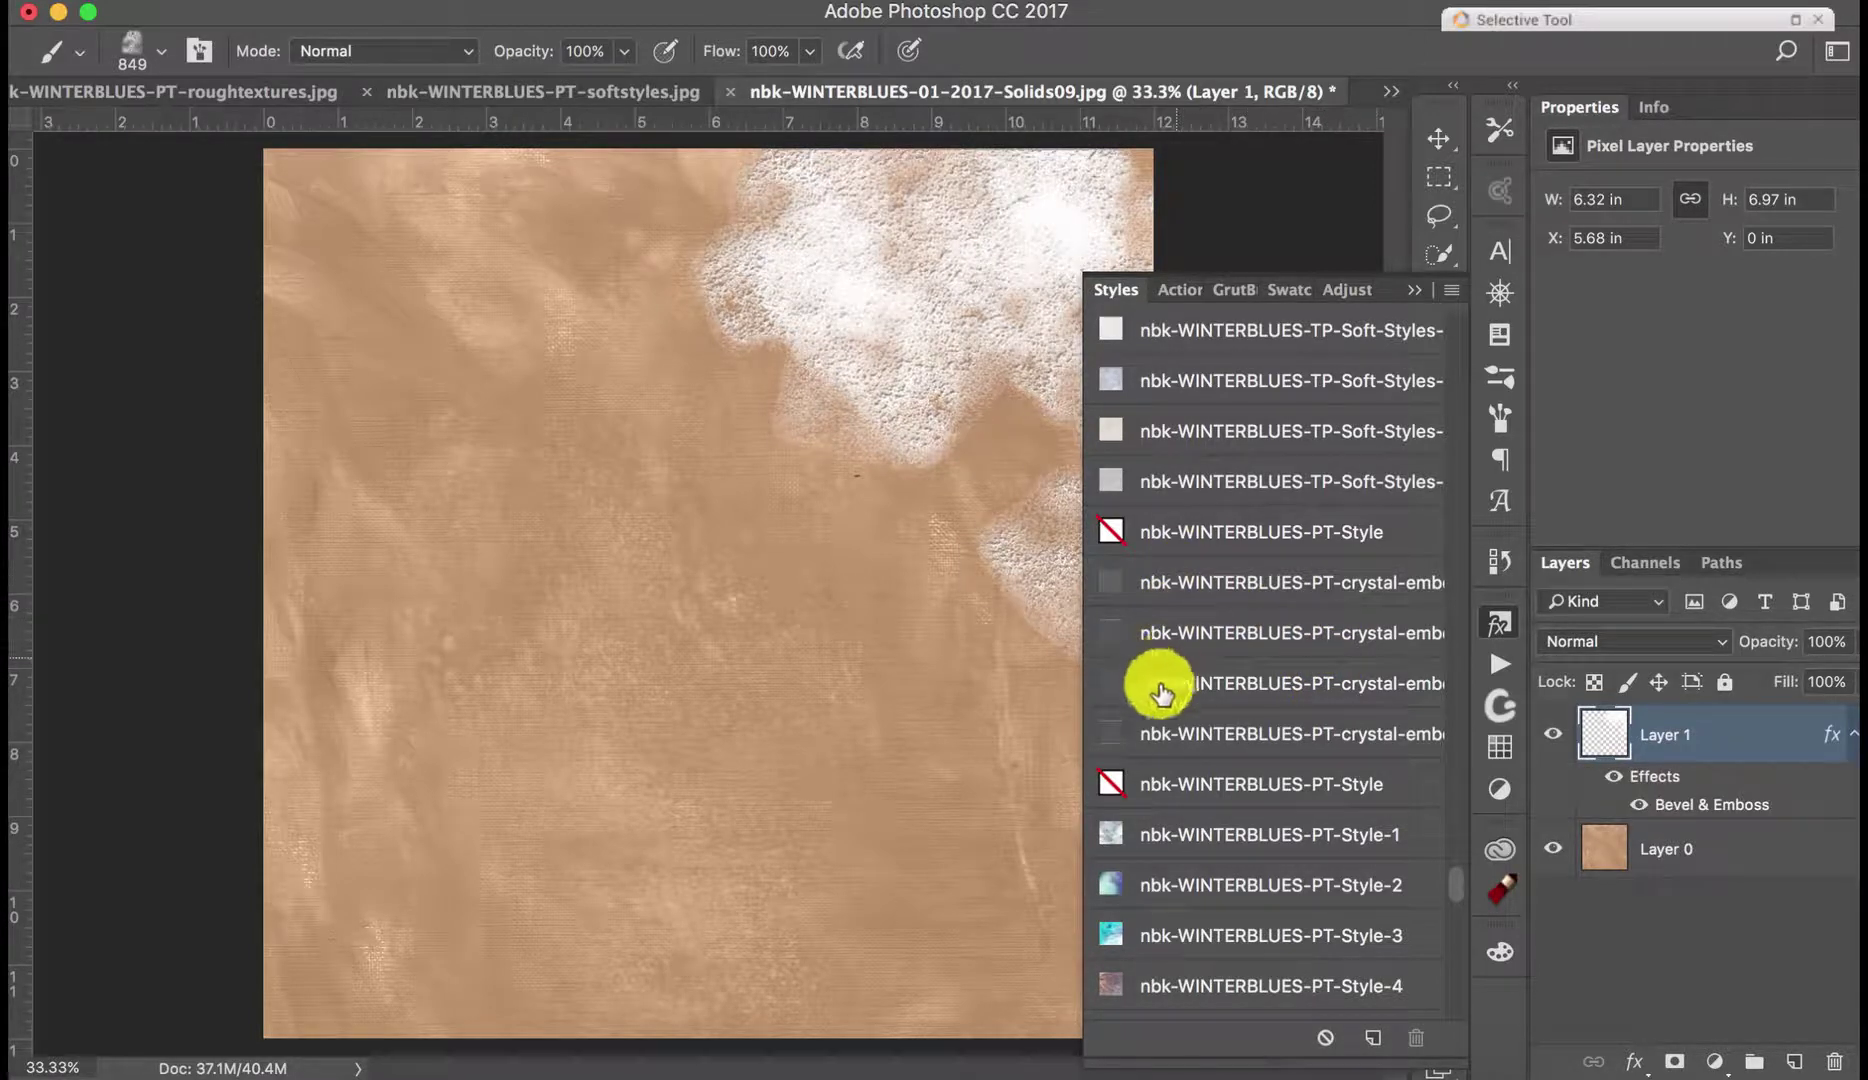
pyautogui.click(1160, 718)
pyautogui.click(1159, 735)
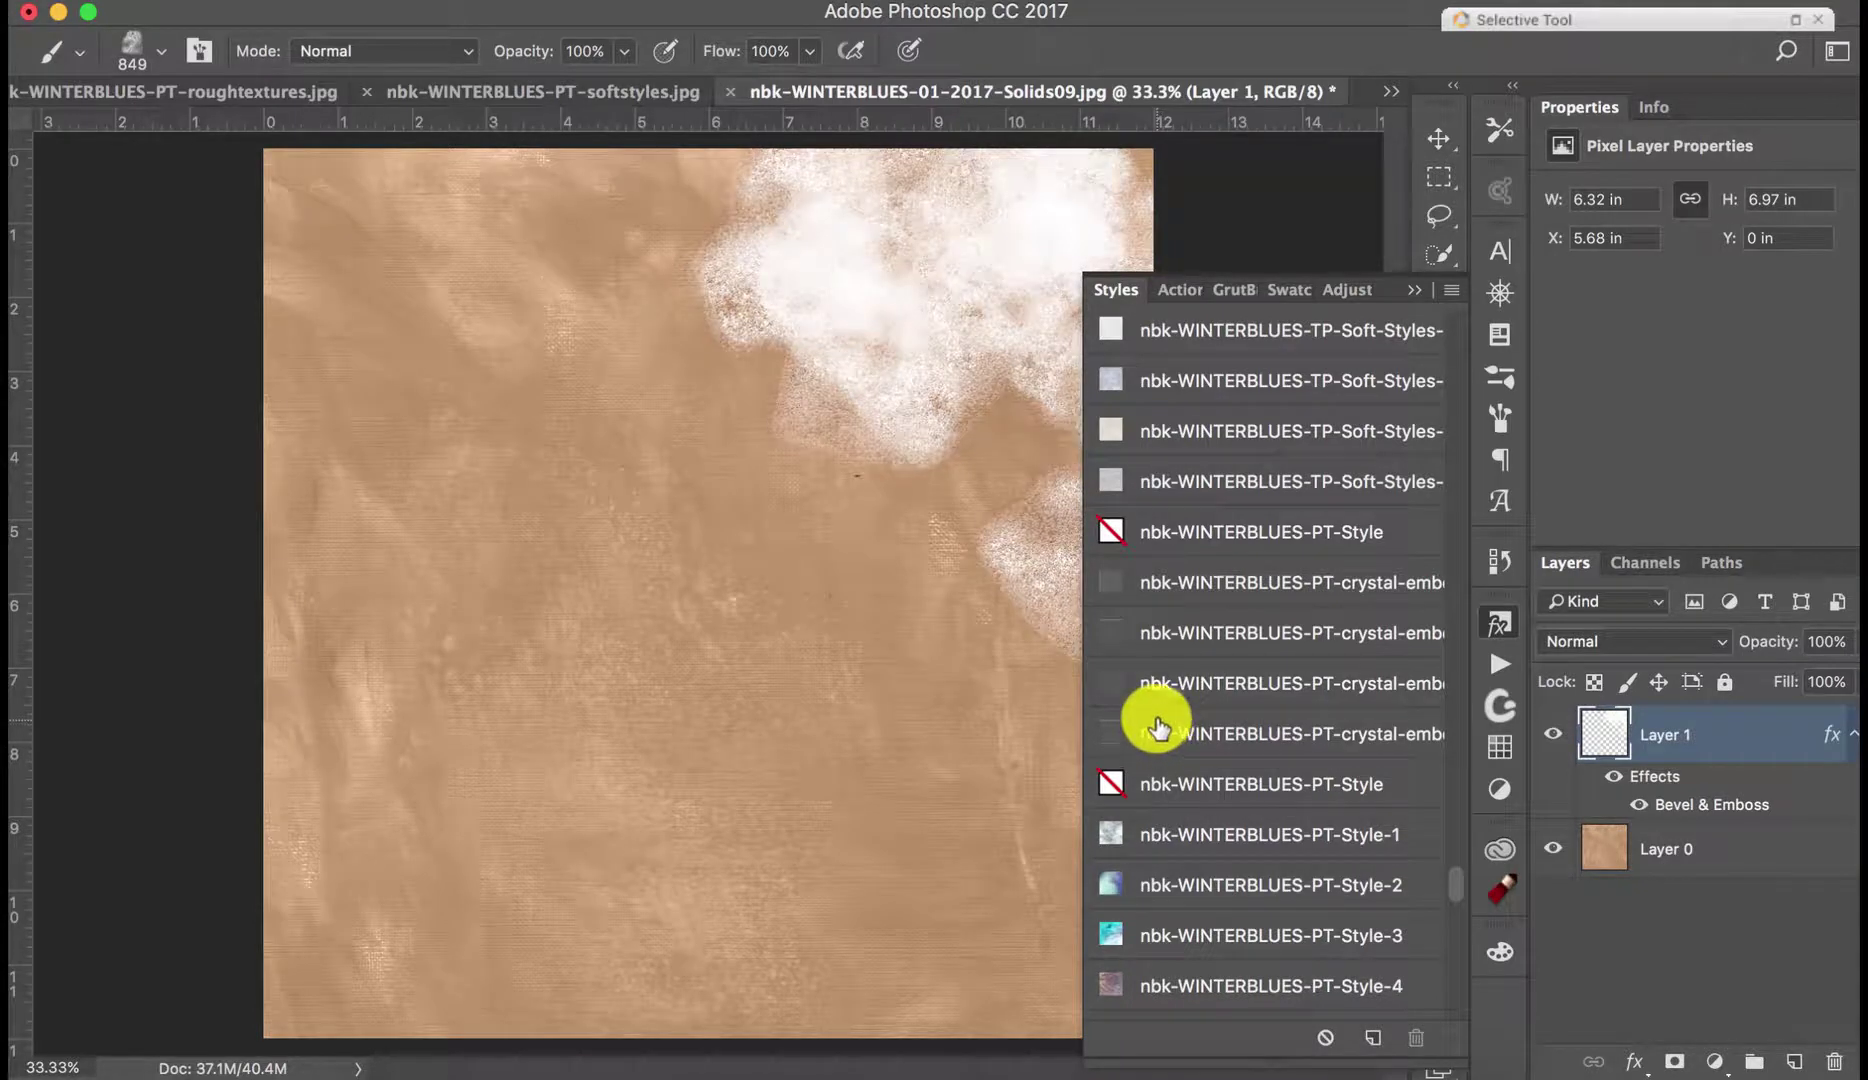
pyautogui.click(1410, 298)
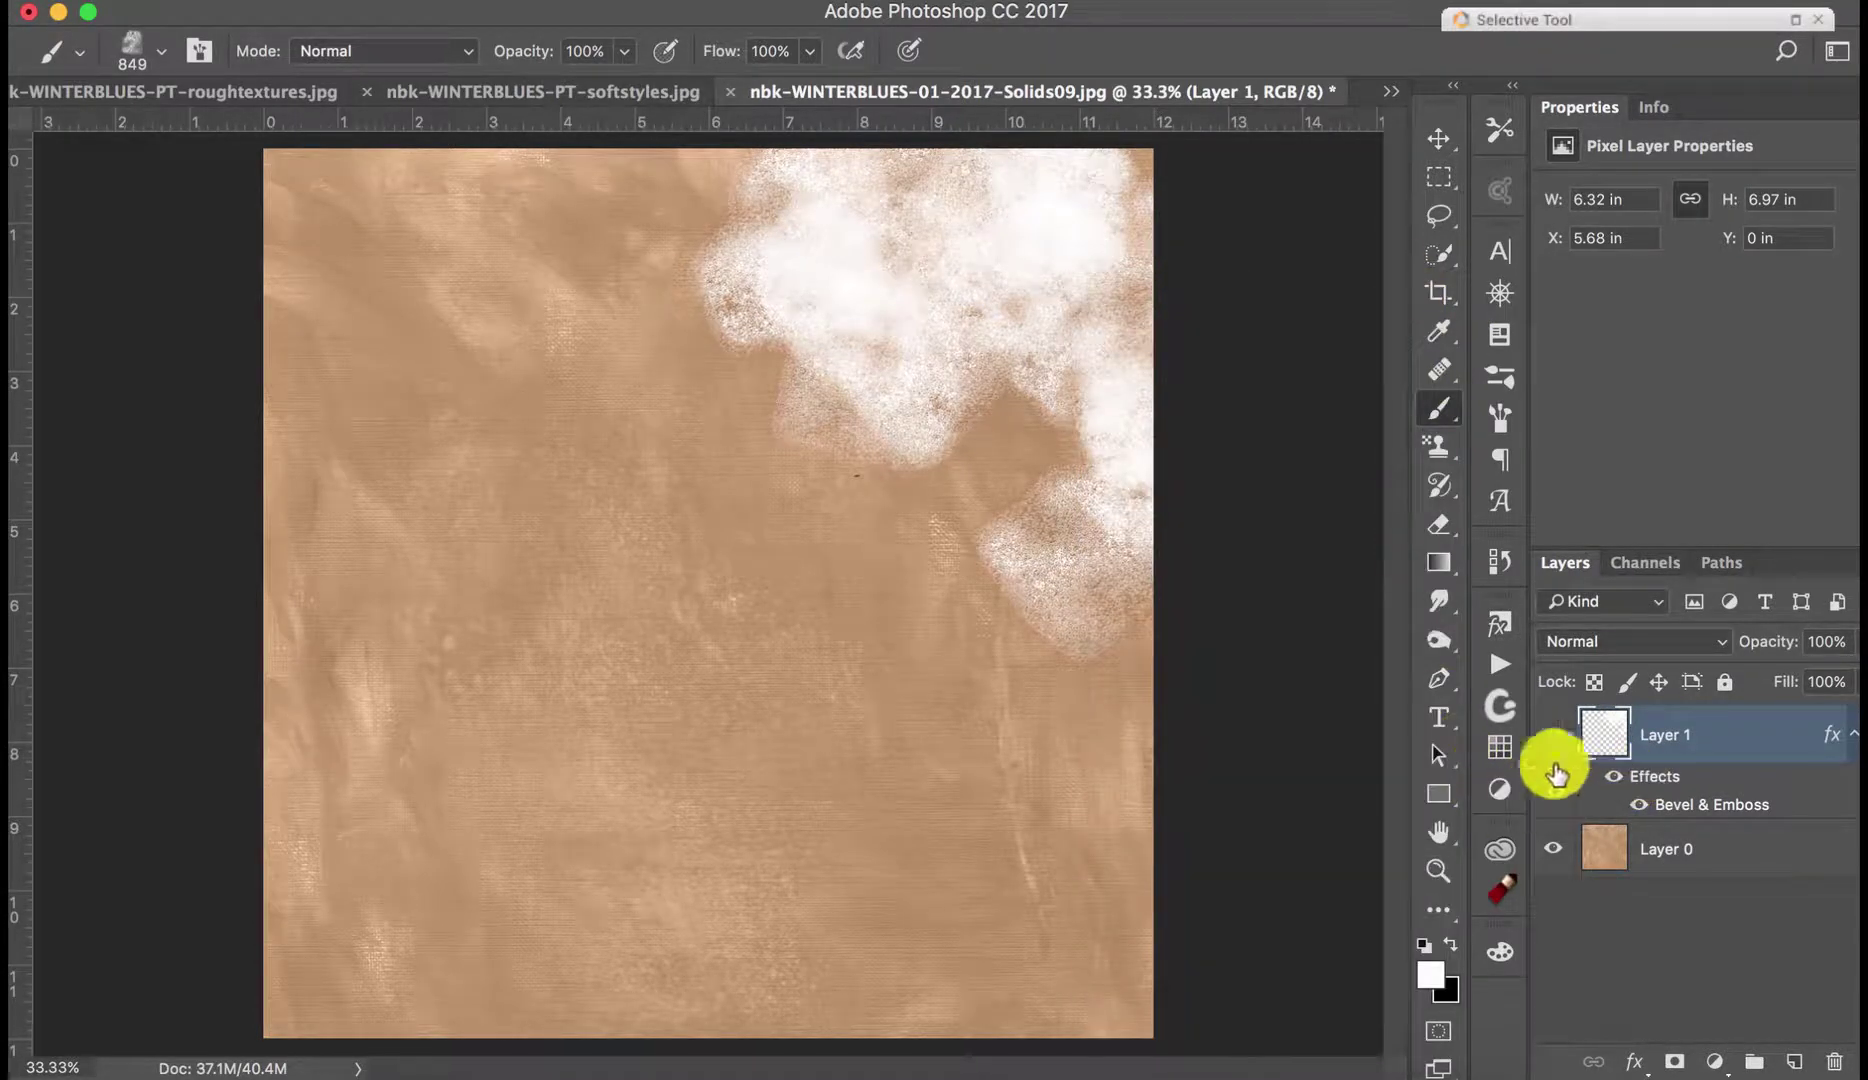
# Step: Add a new layer above Layer 1 and paint white texture with nbk-WINTERBLUES-PT-rough-Brush4 from the canvas's upper-left area to its centre
pyautogui.click(1794, 1062)
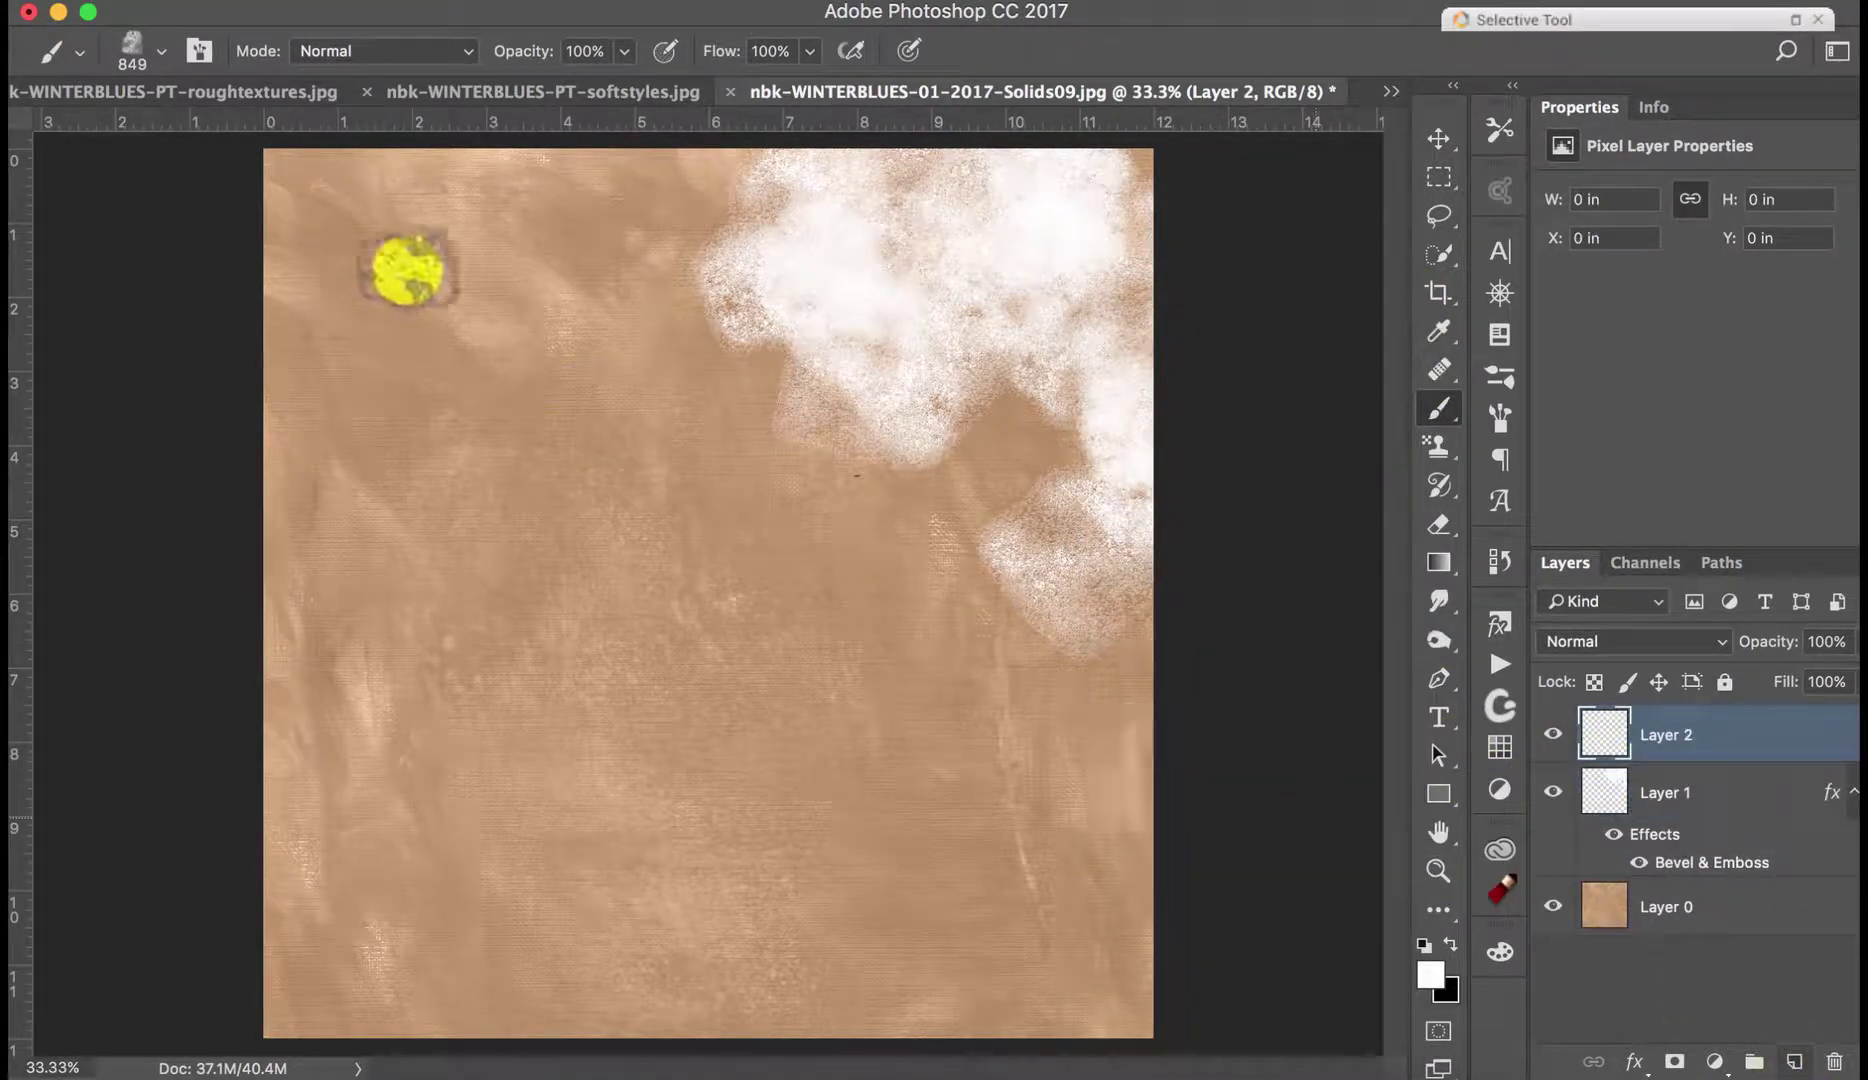
pyautogui.click(80, 52)
pyautogui.click(352, 491)
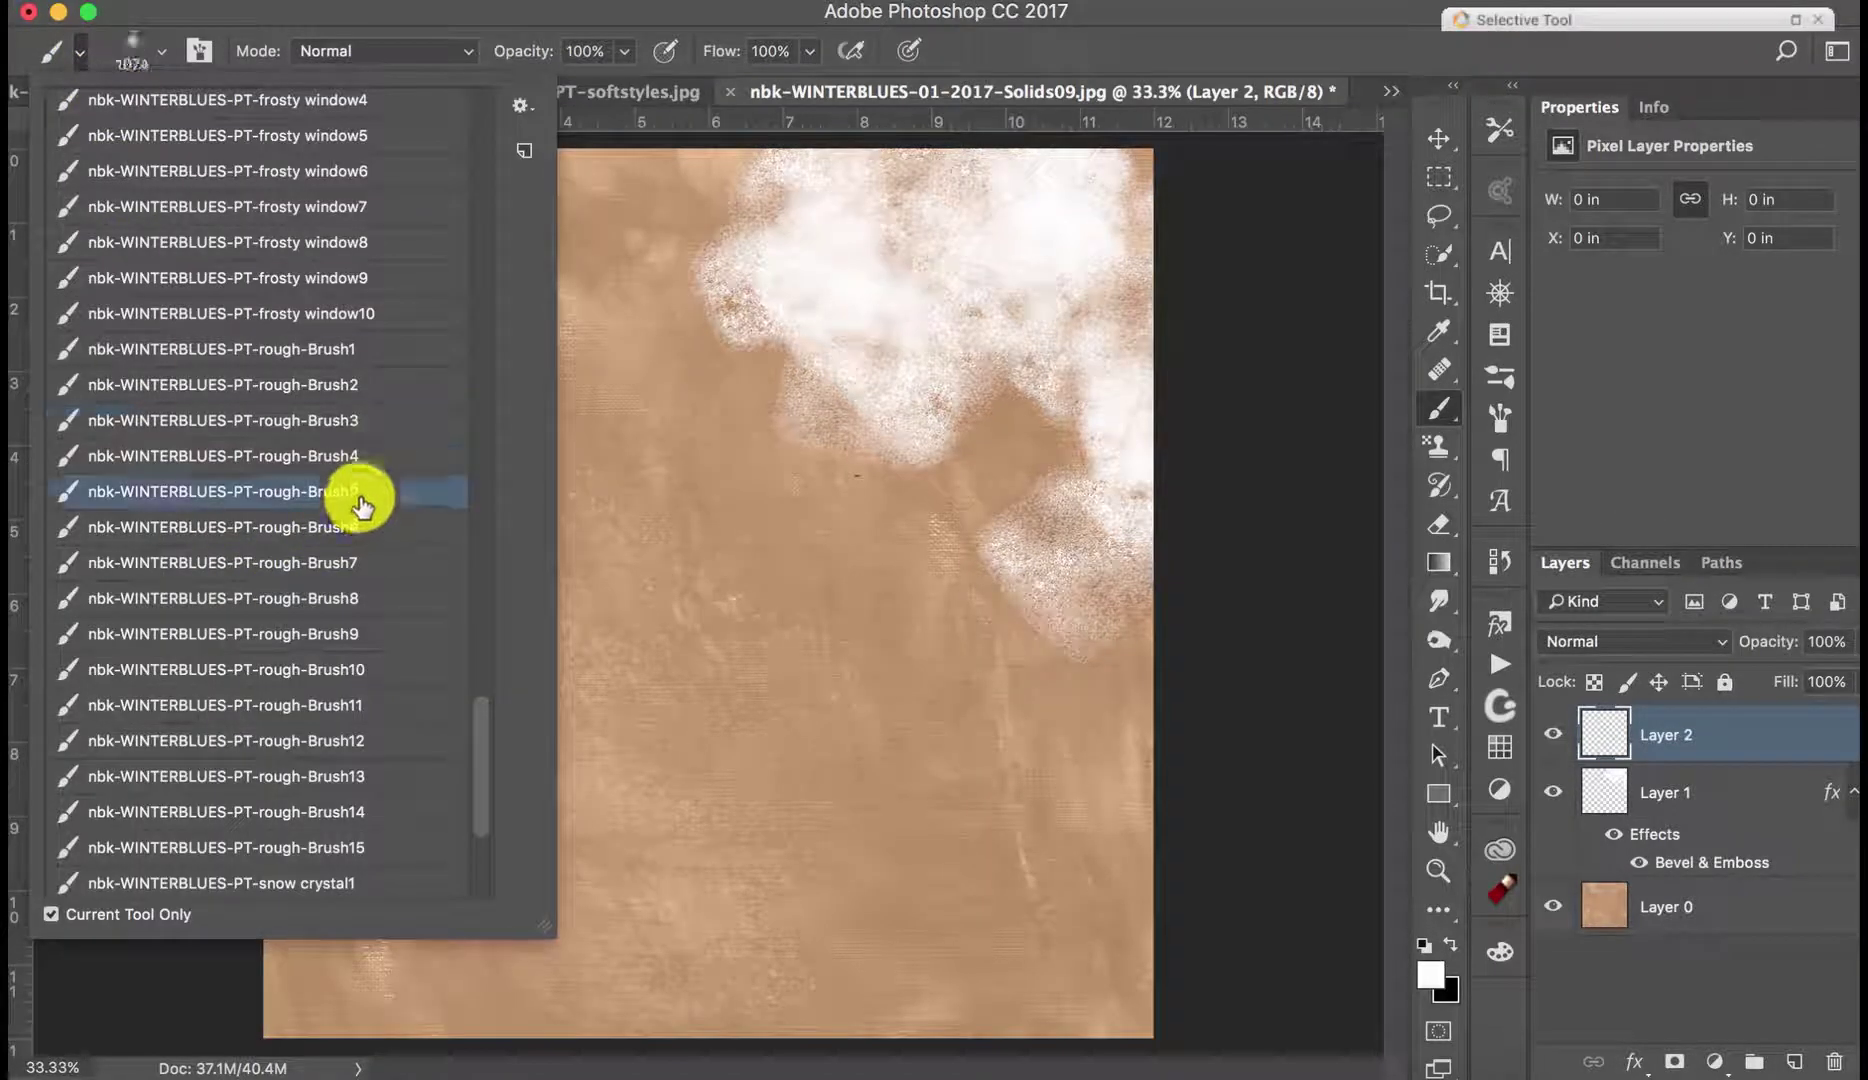
pyautogui.click(405, 456)
pyautogui.moveTo(667, 500)
pyautogui.mouseDown()
pyautogui.moveTo(590, 499)
pyautogui.moveTo(496, 403)
pyautogui.moveTo(600, 314)
pyautogui.moveTo(561, 297)
pyautogui.moveTo(571, 267)
pyautogui.moveTo(688, 410)
pyautogui.moveTo(681, 441)
pyautogui.moveTo(740, 537)
pyautogui.moveTo(708, 587)
pyautogui.moveTo(648, 620)
pyautogui.moveTo(536, 577)
pyautogui.moveTo(423, 188)
pyautogui.moveTo(258, 135)
pyautogui.mouseUp()
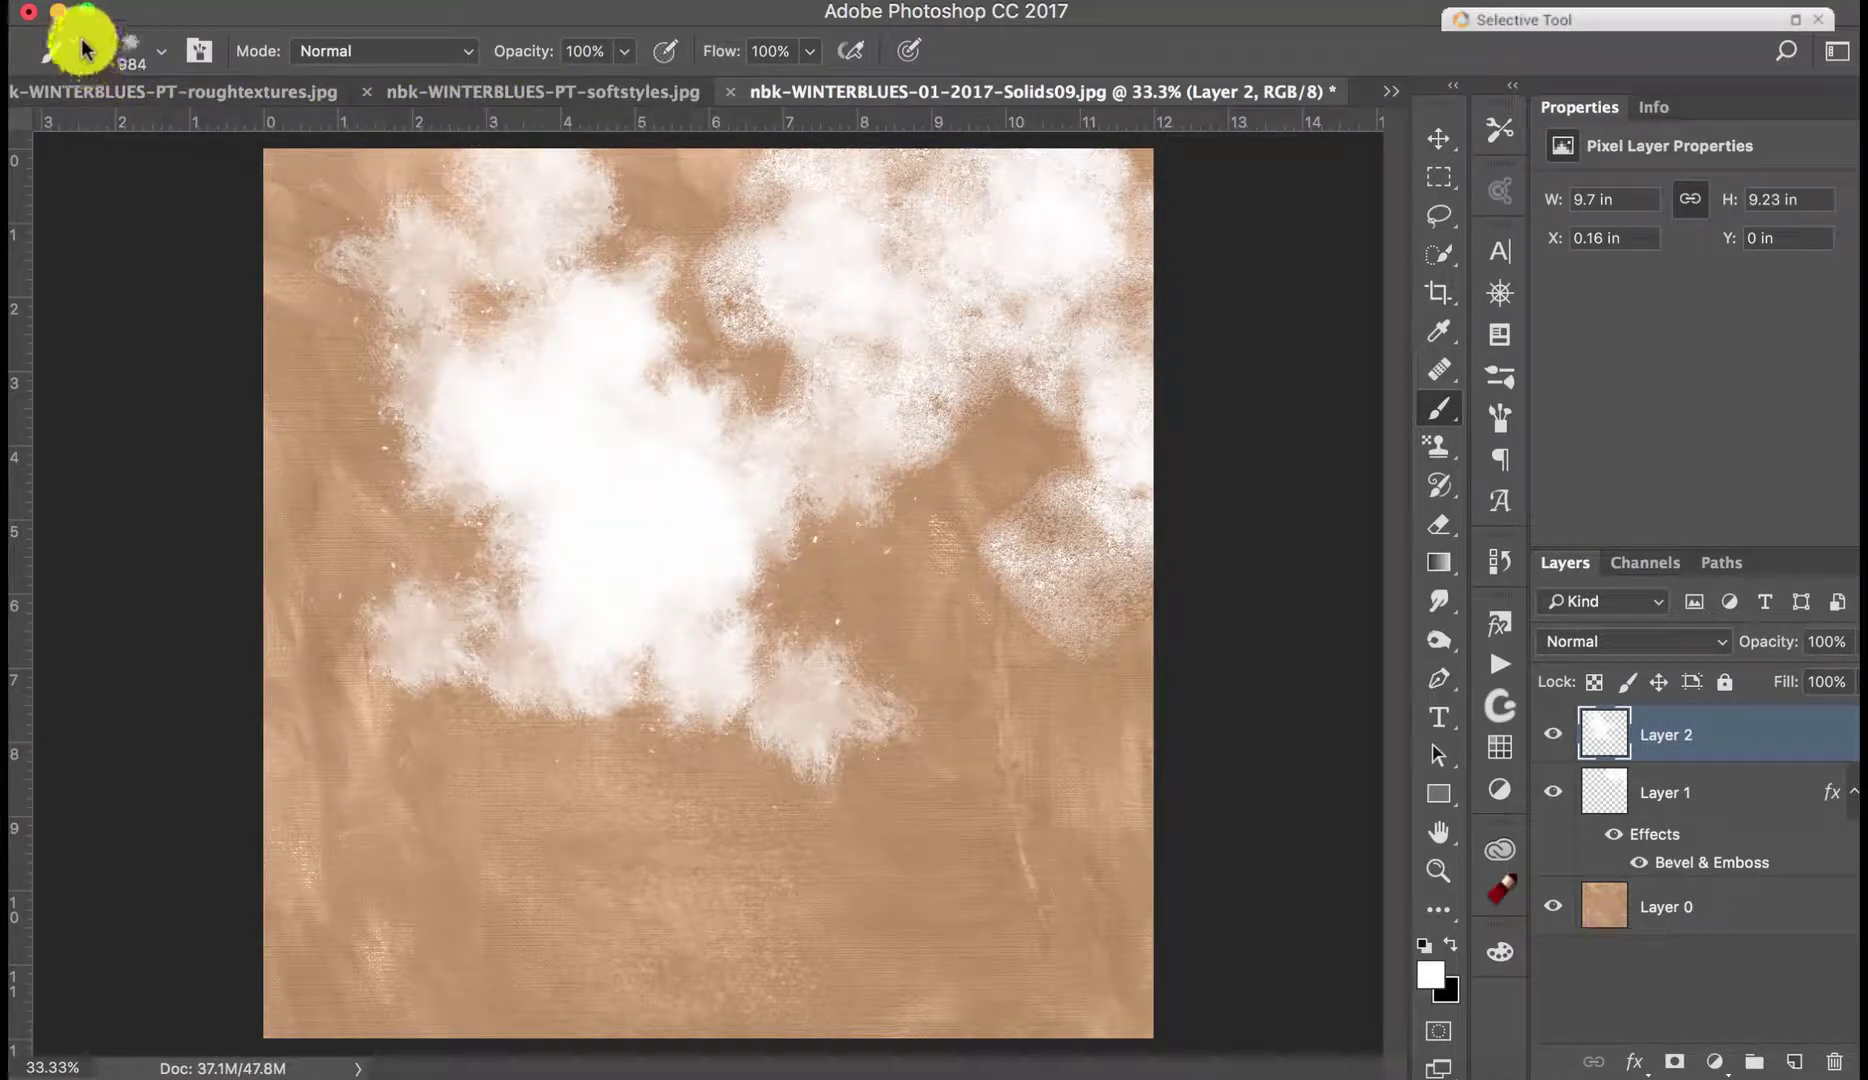
pyautogui.moveTo(417, 421)
pyautogui.mouseDown()
pyautogui.moveTo(450, 500)
pyautogui.moveTo(395, 300)
pyautogui.mouseUp()
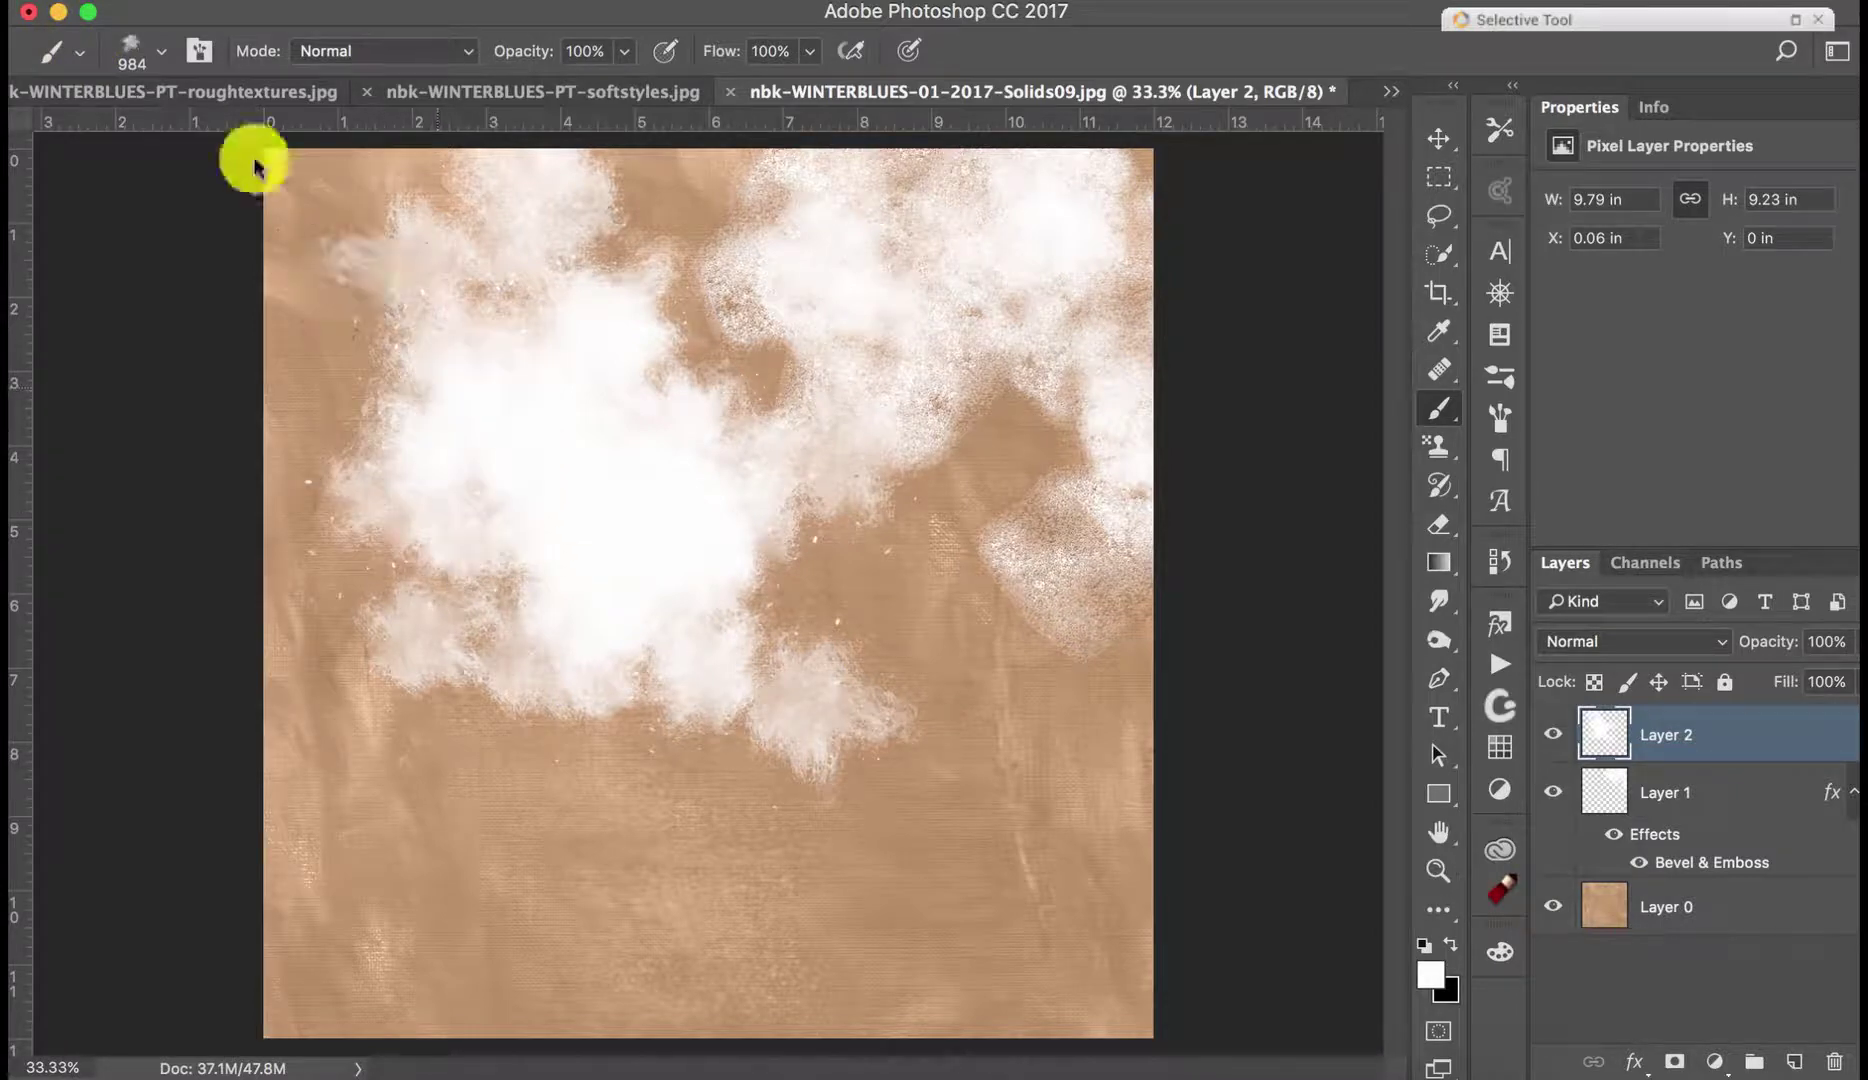
# Step: Choose nbk-WINTERBLUES-PT-rough-Brush5 and paint white texture across the lower-right area of Layer 2
pyautogui.click(85, 62)
pyautogui.click(350, 496)
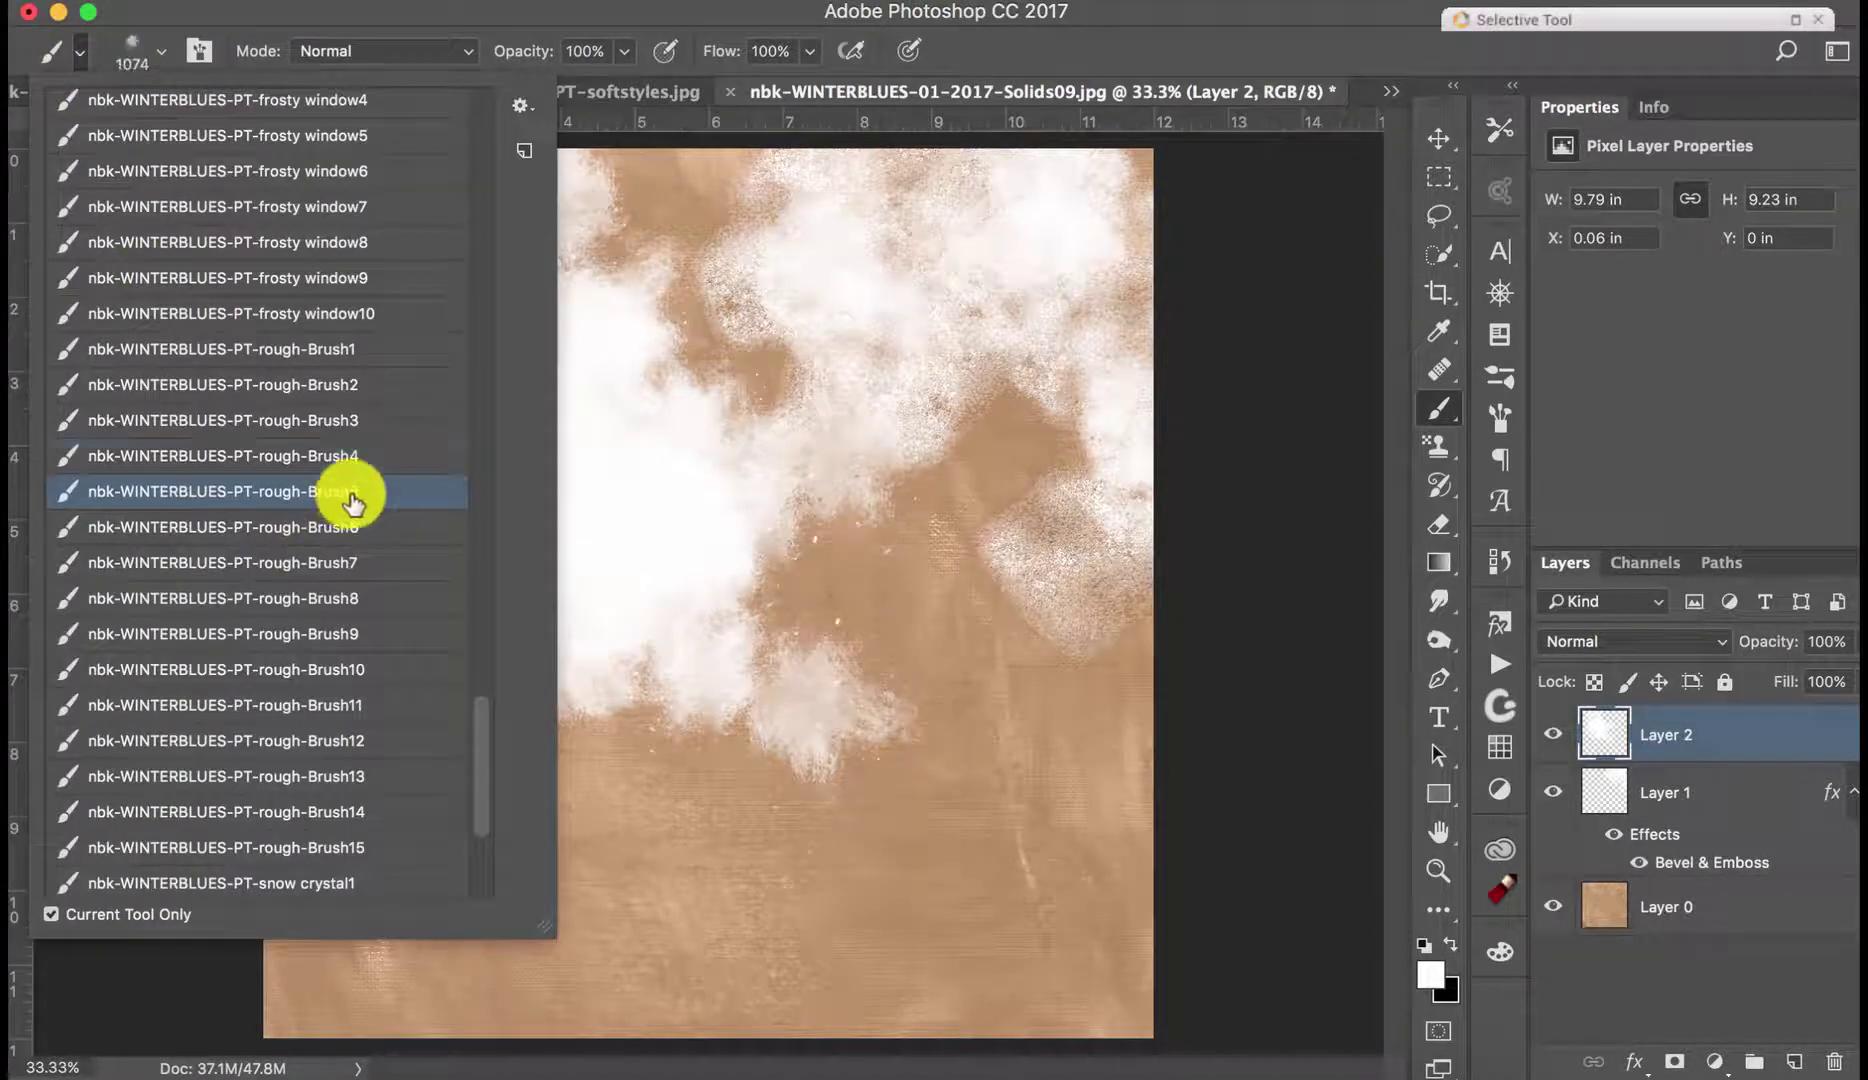
pyautogui.click(830, 597)
pyautogui.moveTo(830, 597)
pyautogui.mouseDown()
pyautogui.moveTo(947, 670)
pyautogui.moveTo(915, 821)
pyautogui.moveTo(882, 863)
pyautogui.moveTo(809, 858)
pyautogui.moveTo(693, 890)
pyautogui.moveTo(871, 944)
pyautogui.moveTo(930, 913)
pyautogui.moveTo(871, 923)
pyautogui.moveTo(1081, 980)
pyautogui.moveTo(1089, 699)
pyautogui.moveTo(930, 815)
pyautogui.mouseUp()
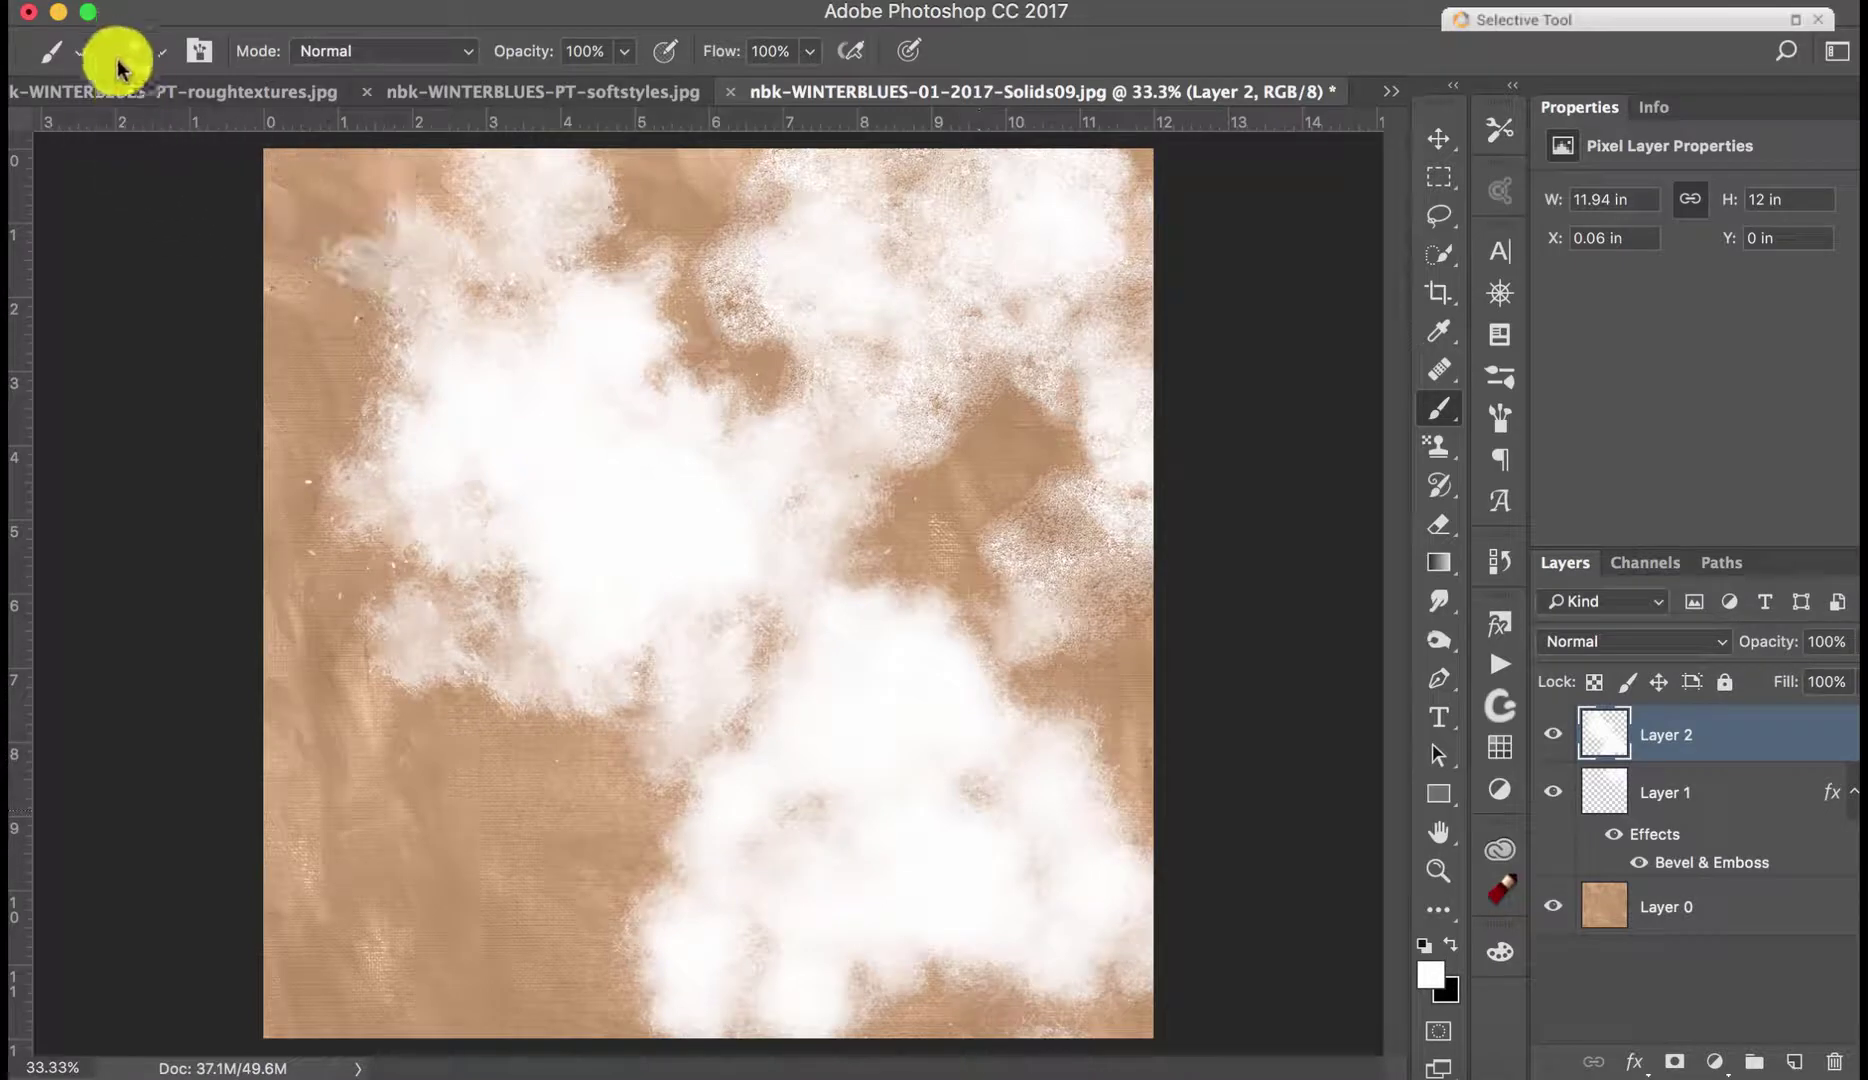
# Step: Hide Layers 1 and 2 and paint white texture with nbk-WINTERBLUES-PT-rough-Brush6 over the upper-left area of a new layer
pyautogui.click(80, 52)
pyautogui.click(313, 528)
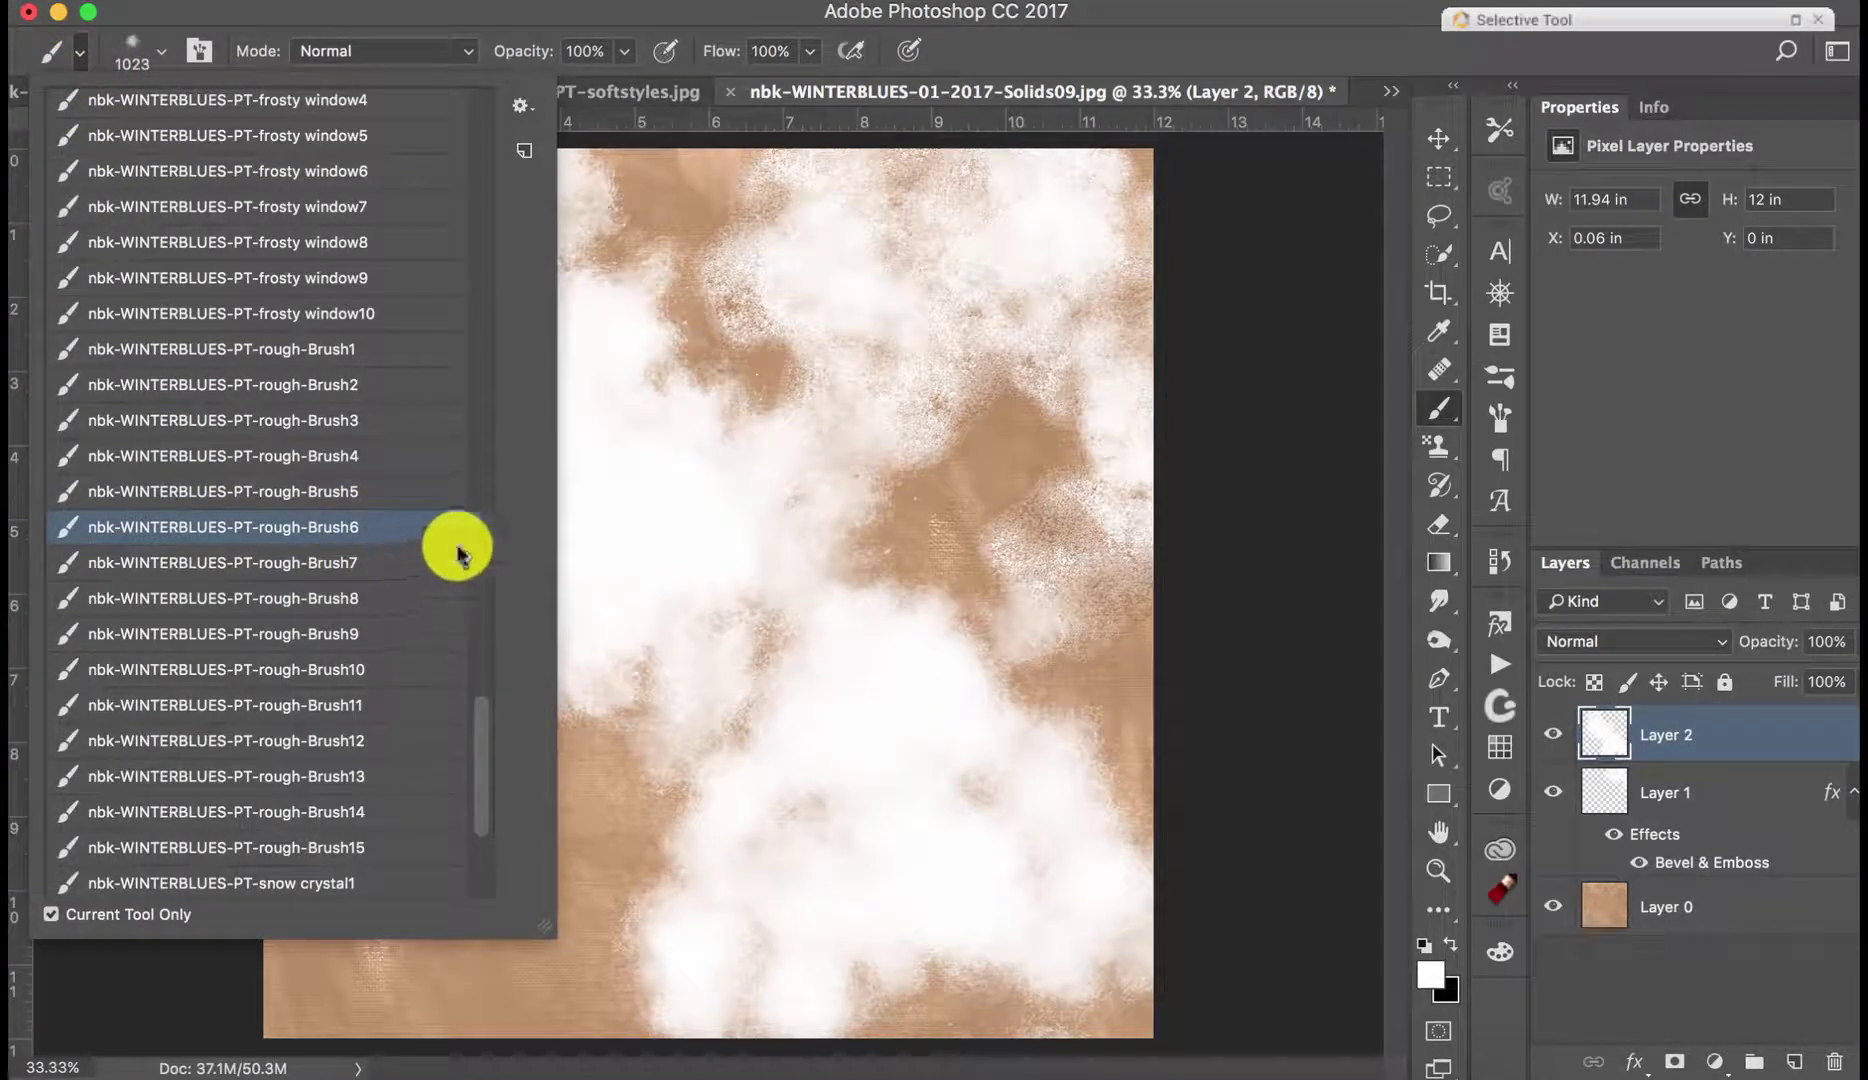
pyautogui.click(1551, 740)
pyautogui.click(1553, 792)
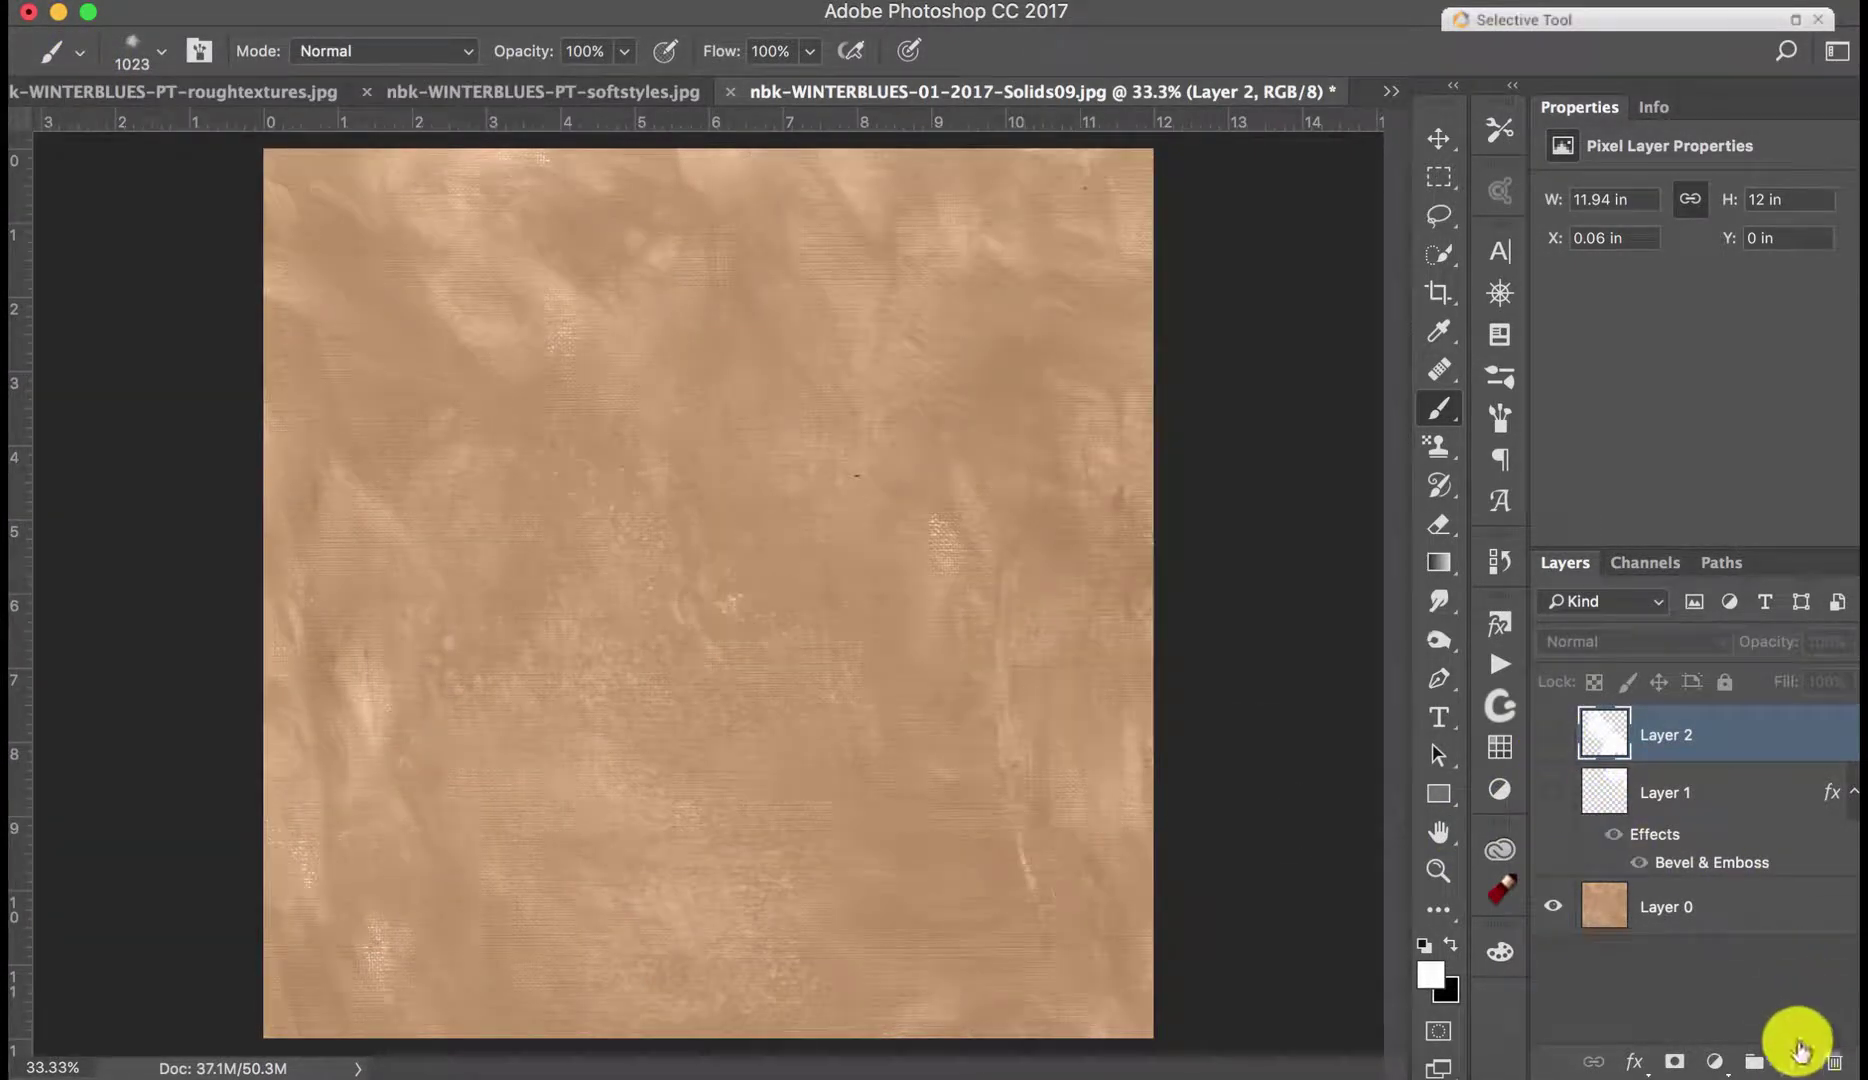
pyautogui.click(1792, 1060)
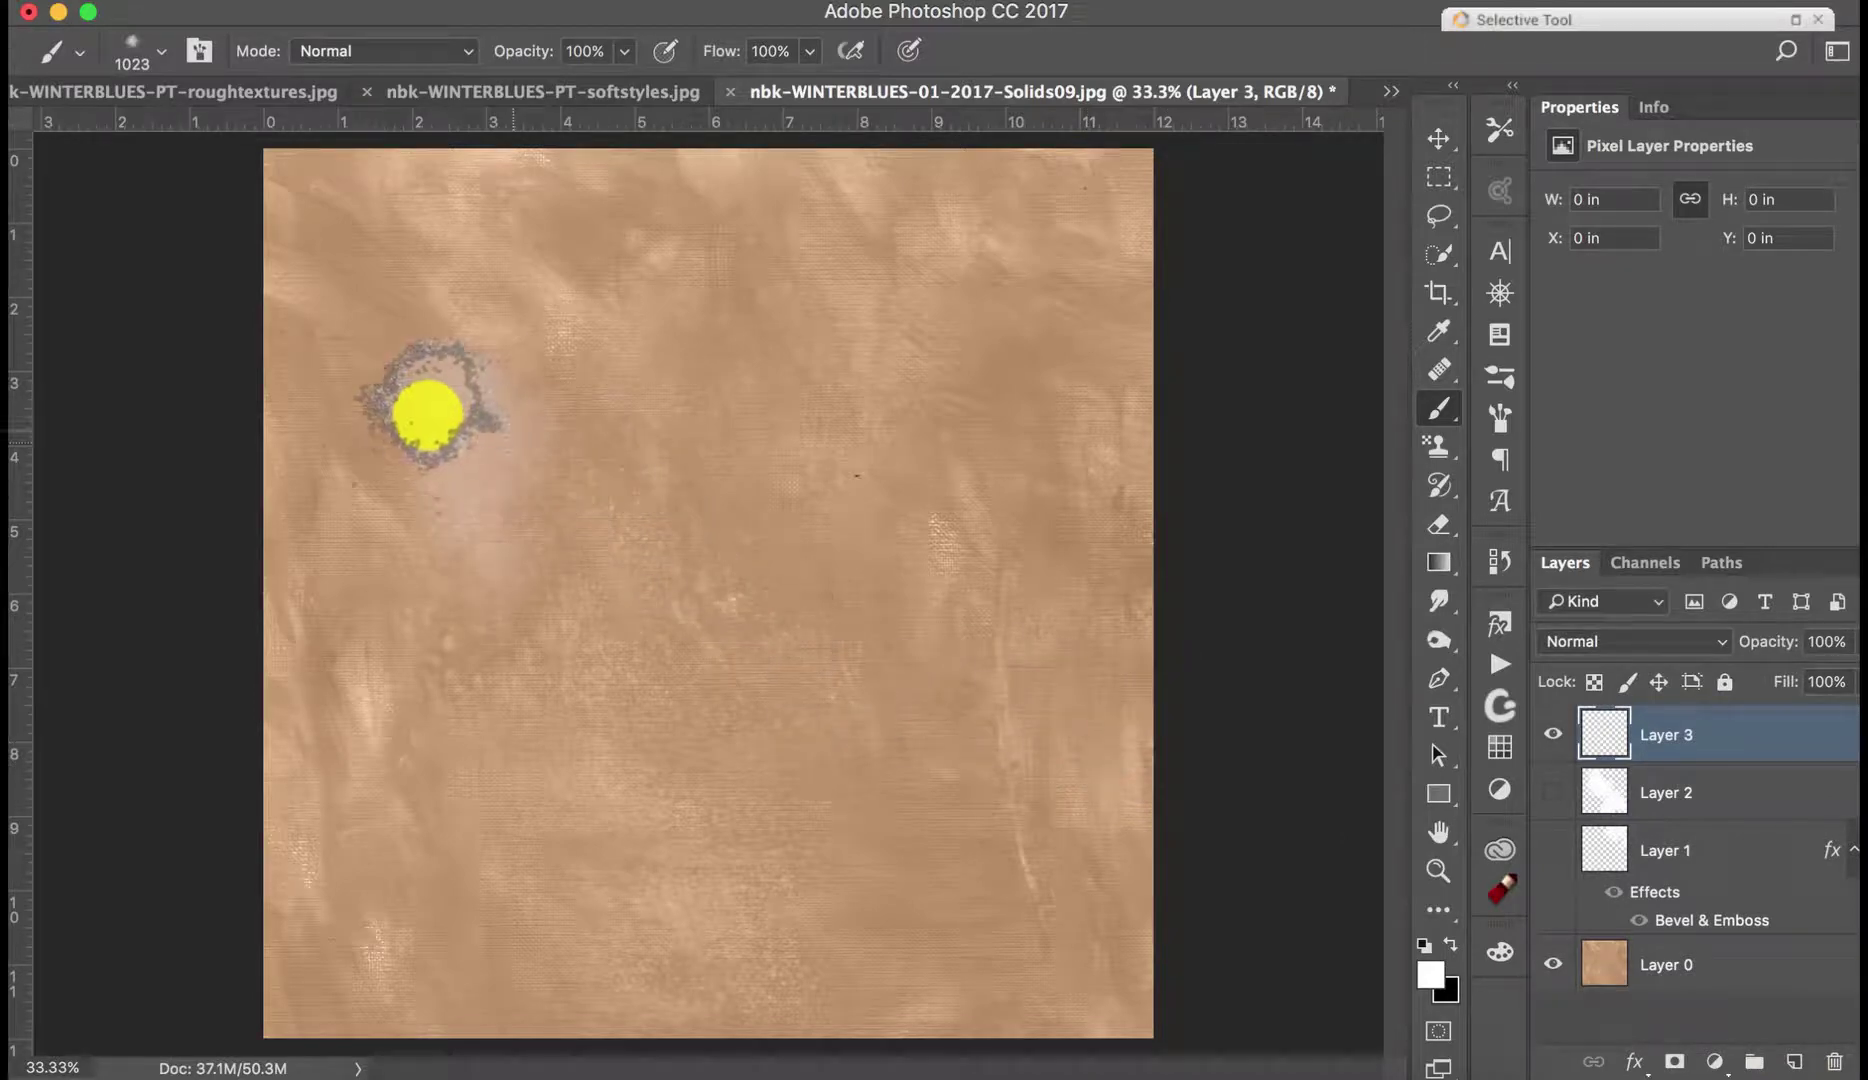
pyautogui.moveTo(432, 368)
pyautogui.mouseDown()
pyautogui.moveTo(480, 421)
pyautogui.moveTo(567, 350)
pyautogui.moveTo(480, 263)
pyautogui.moveTo(416, 256)
pyautogui.moveTo(417, 429)
pyautogui.moveTo(471, 388)
pyautogui.moveTo(500, 429)
pyautogui.moveTo(573, 457)
pyautogui.moveTo(596, 321)
pyautogui.moveTo(600, 505)
pyautogui.moveTo(632, 347)
pyautogui.moveTo(471, 304)
pyautogui.moveTo(371, 384)
pyautogui.moveTo(334, 513)
pyautogui.moveTo(295, 565)
pyautogui.moveTo(396, 596)
pyautogui.moveTo(596, 434)
pyautogui.moveTo(711, 294)
pyautogui.moveTo(717, 238)
pyautogui.moveTo(763, 434)
pyautogui.moveTo(555, 488)
pyautogui.moveTo(479, 471)
pyautogui.moveTo(450, 509)
pyautogui.moveTo(467, 575)
pyautogui.moveTo(617, 609)
pyautogui.moveTo(370, 287)
pyautogui.mouseUp()
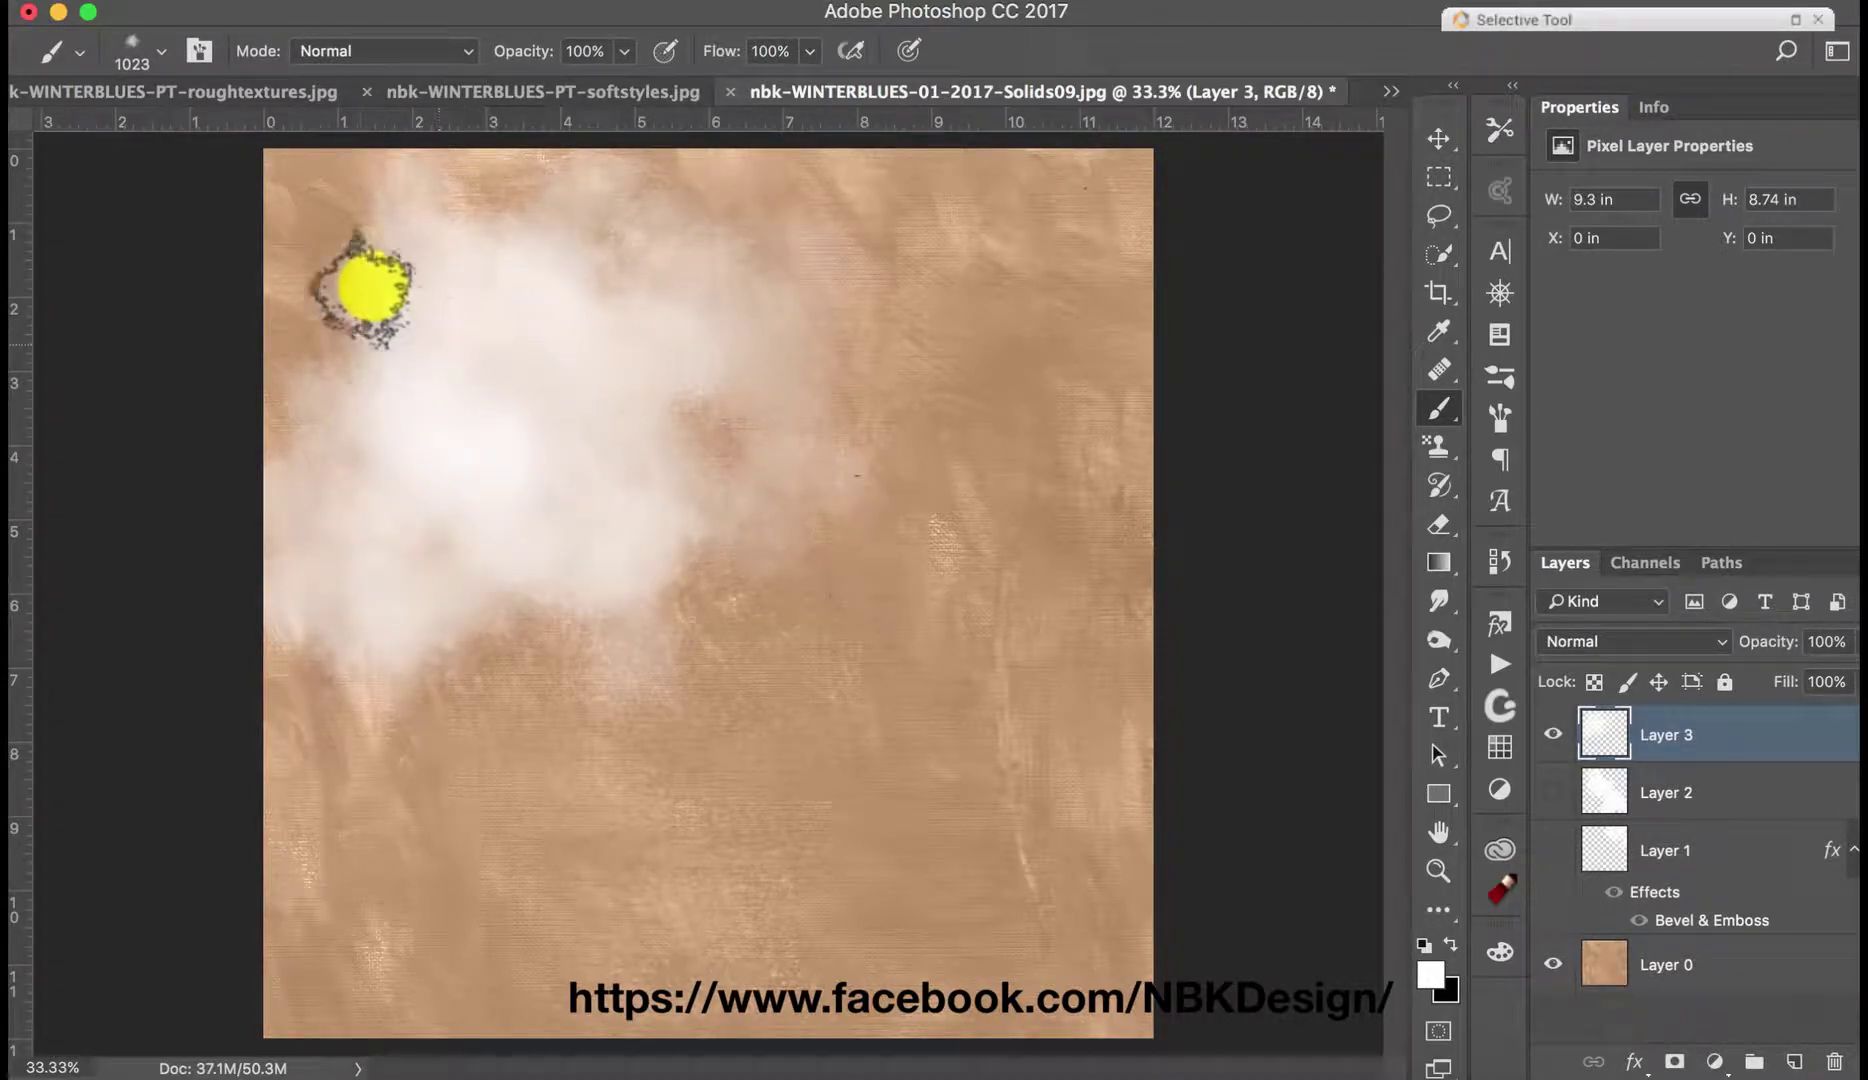
# Step: Paint Layer 3's right side with the 1233-pixel rough brush, and its lower-left and upper-right areas with nbk-WINTERBLUES-PT-rough-Brush8
pyautogui.click(105, 60)
pyautogui.moveTo(558, 595)
pyautogui.mouseDown()
pyautogui.moveTo(743, 688)
pyautogui.moveTo(768, 723)
pyautogui.moveTo(839, 736)
pyautogui.moveTo(947, 678)
pyautogui.moveTo(968, 622)
pyautogui.moveTo(958, 584)
pyautogui.moveTo(914, 626)
pyautogui.moveTo(992, 691)
pyautogui.moveTo(1064, 616)
pyautogui.moveTo(1096, 524)
pyautogui.moveTo(1070, 478)
pyautogui.moveTo(1084, 359)
pyautogui.moveTo(1174, 374)
pyautogui.moveTo(1059, 489)
pyautogui.moveTo(1083, 616)
pyautogui.moveTo(1188, 834)
pyautogui.mouseUp()
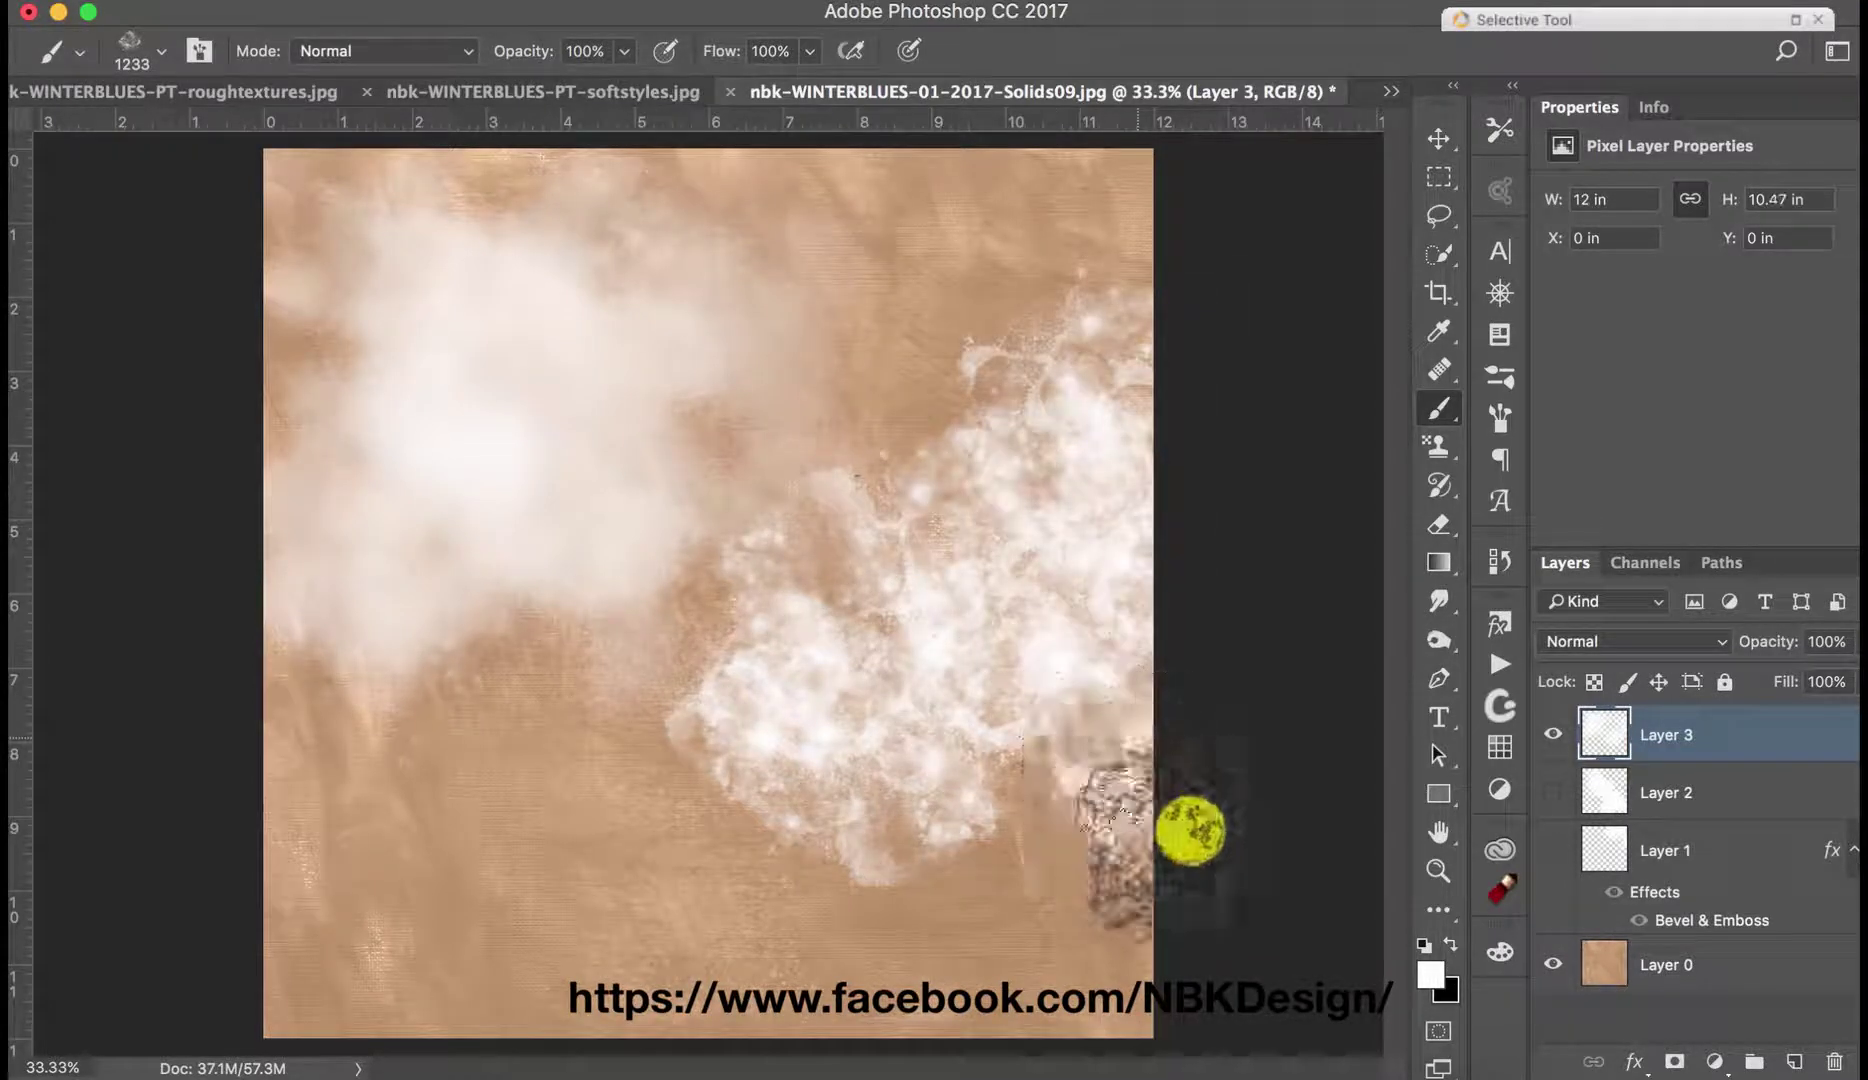
pyautogui.click(80, 58)
pyautogui.click(331, 605)
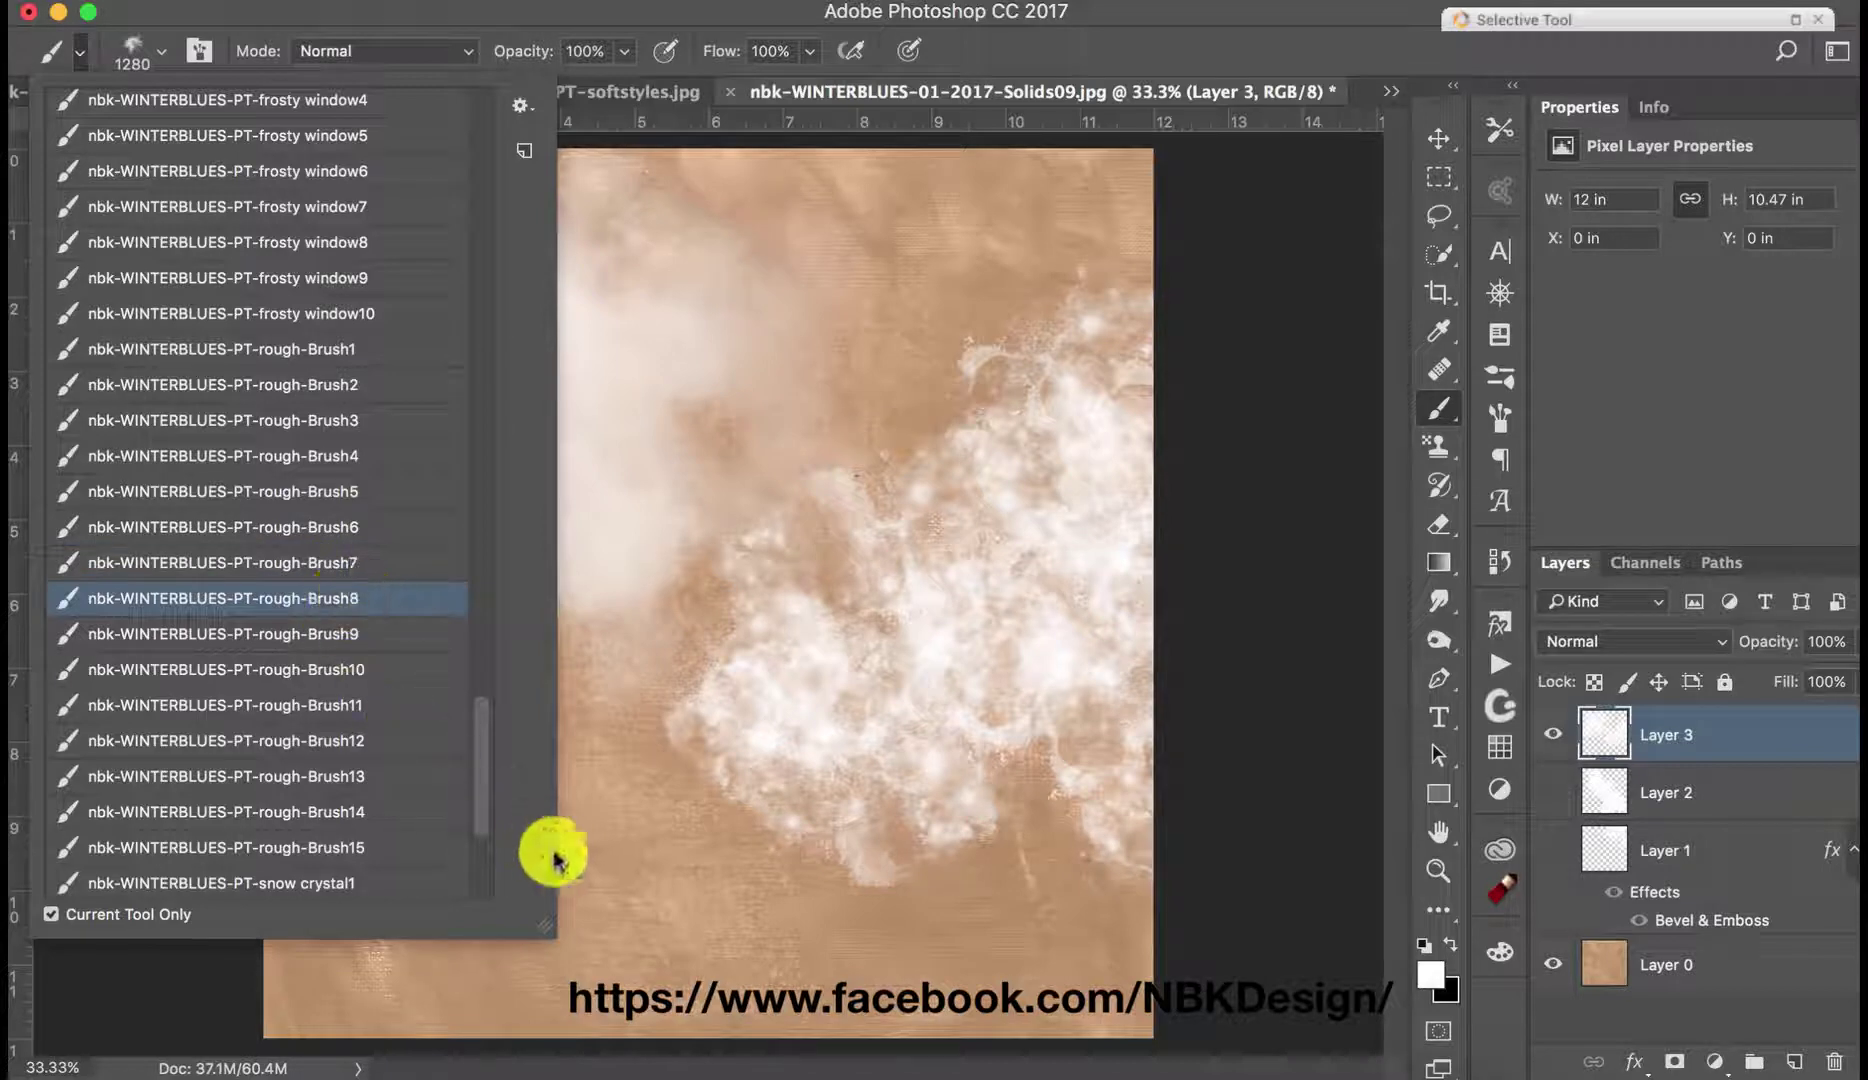
pyautogui.moveTo(555, 855)
pyautogui.mouseDown()
pyautogui.moveTo(604, 849)
pyautogui.moveTo(635, 879)
pyautogui.moveTo(365, 880)
pyautogui.moveTo(619, 849)
pyautogui.moveTo(646, 796)
pyautogui.moveTo(652, 849)
pyautogui.moveTo(780, 957)
pyautogui.moveTo(1051, 930)
pyautogui.mouseUp()
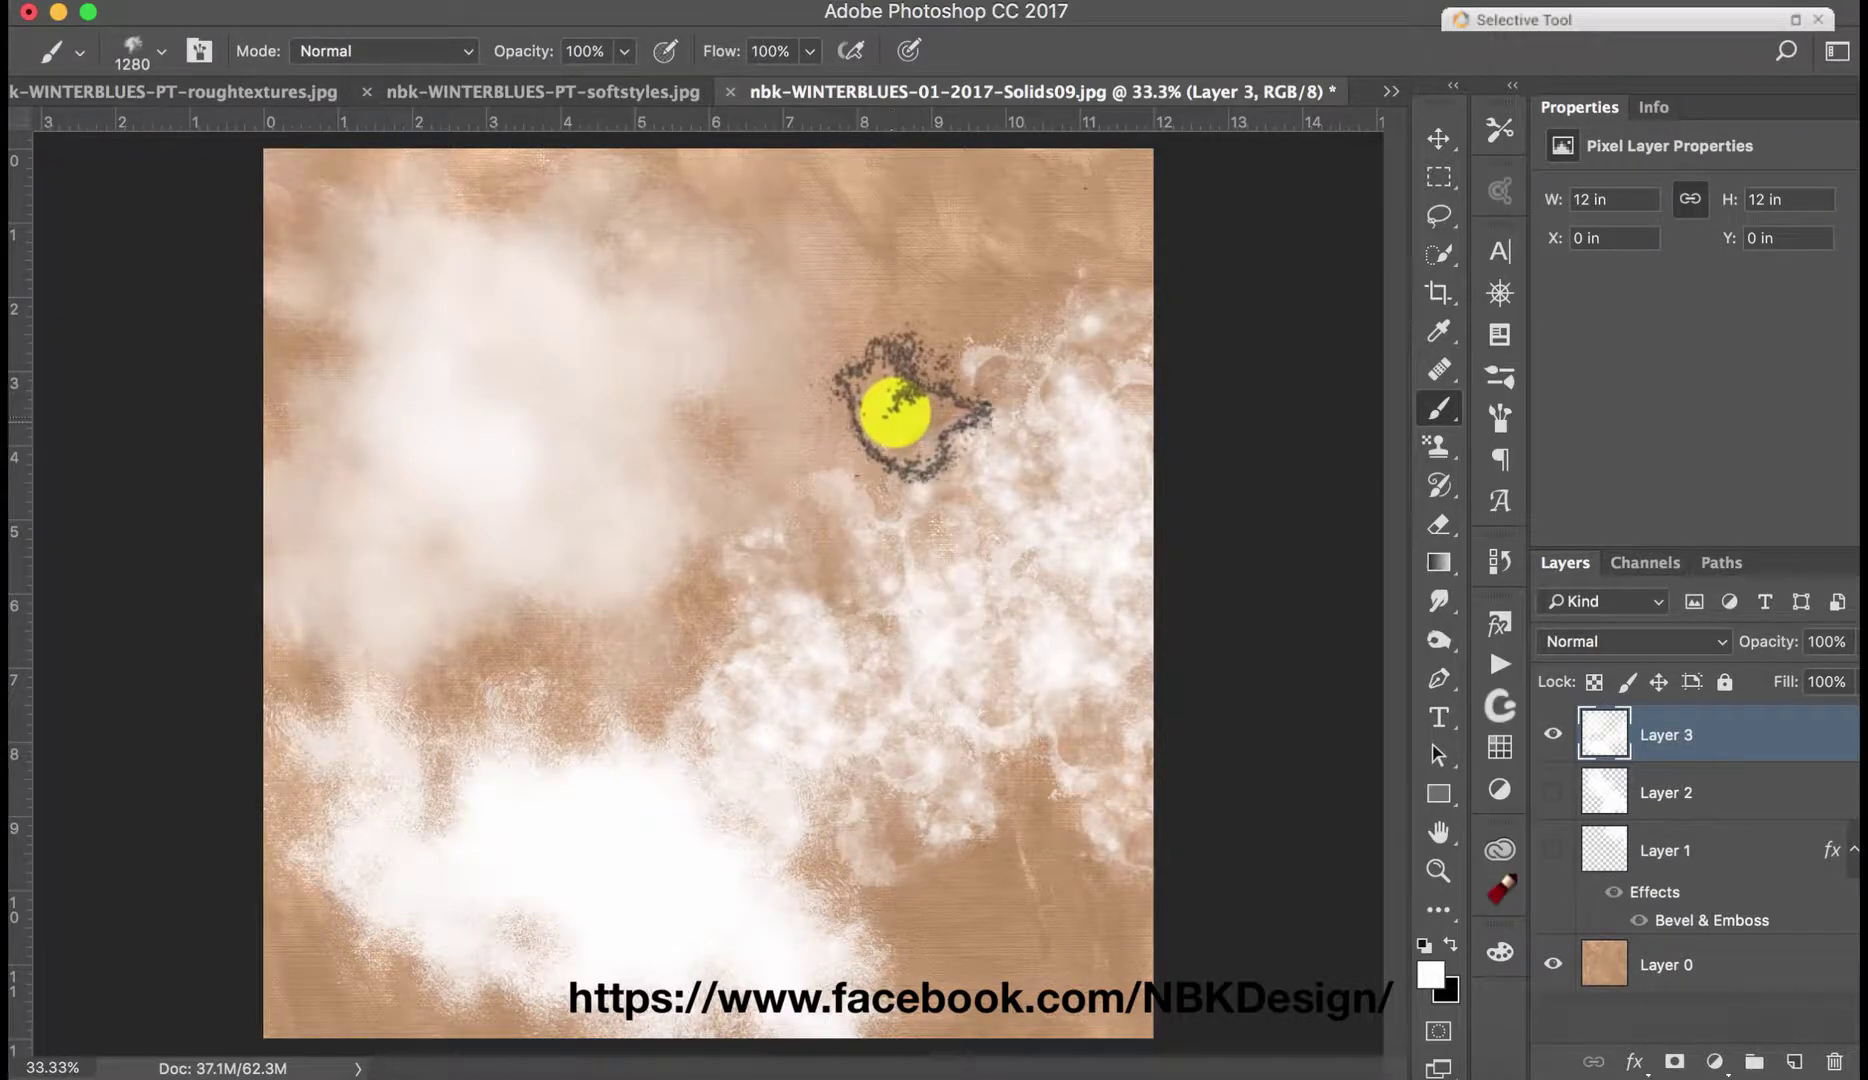
pyautogui.moveTo(888, 400)
pyautogui.mouseDown()
pyautogui.moveTo(965, 330)
pyautogui.moveTo(1042, 279)
pyautogui.mouseUp()
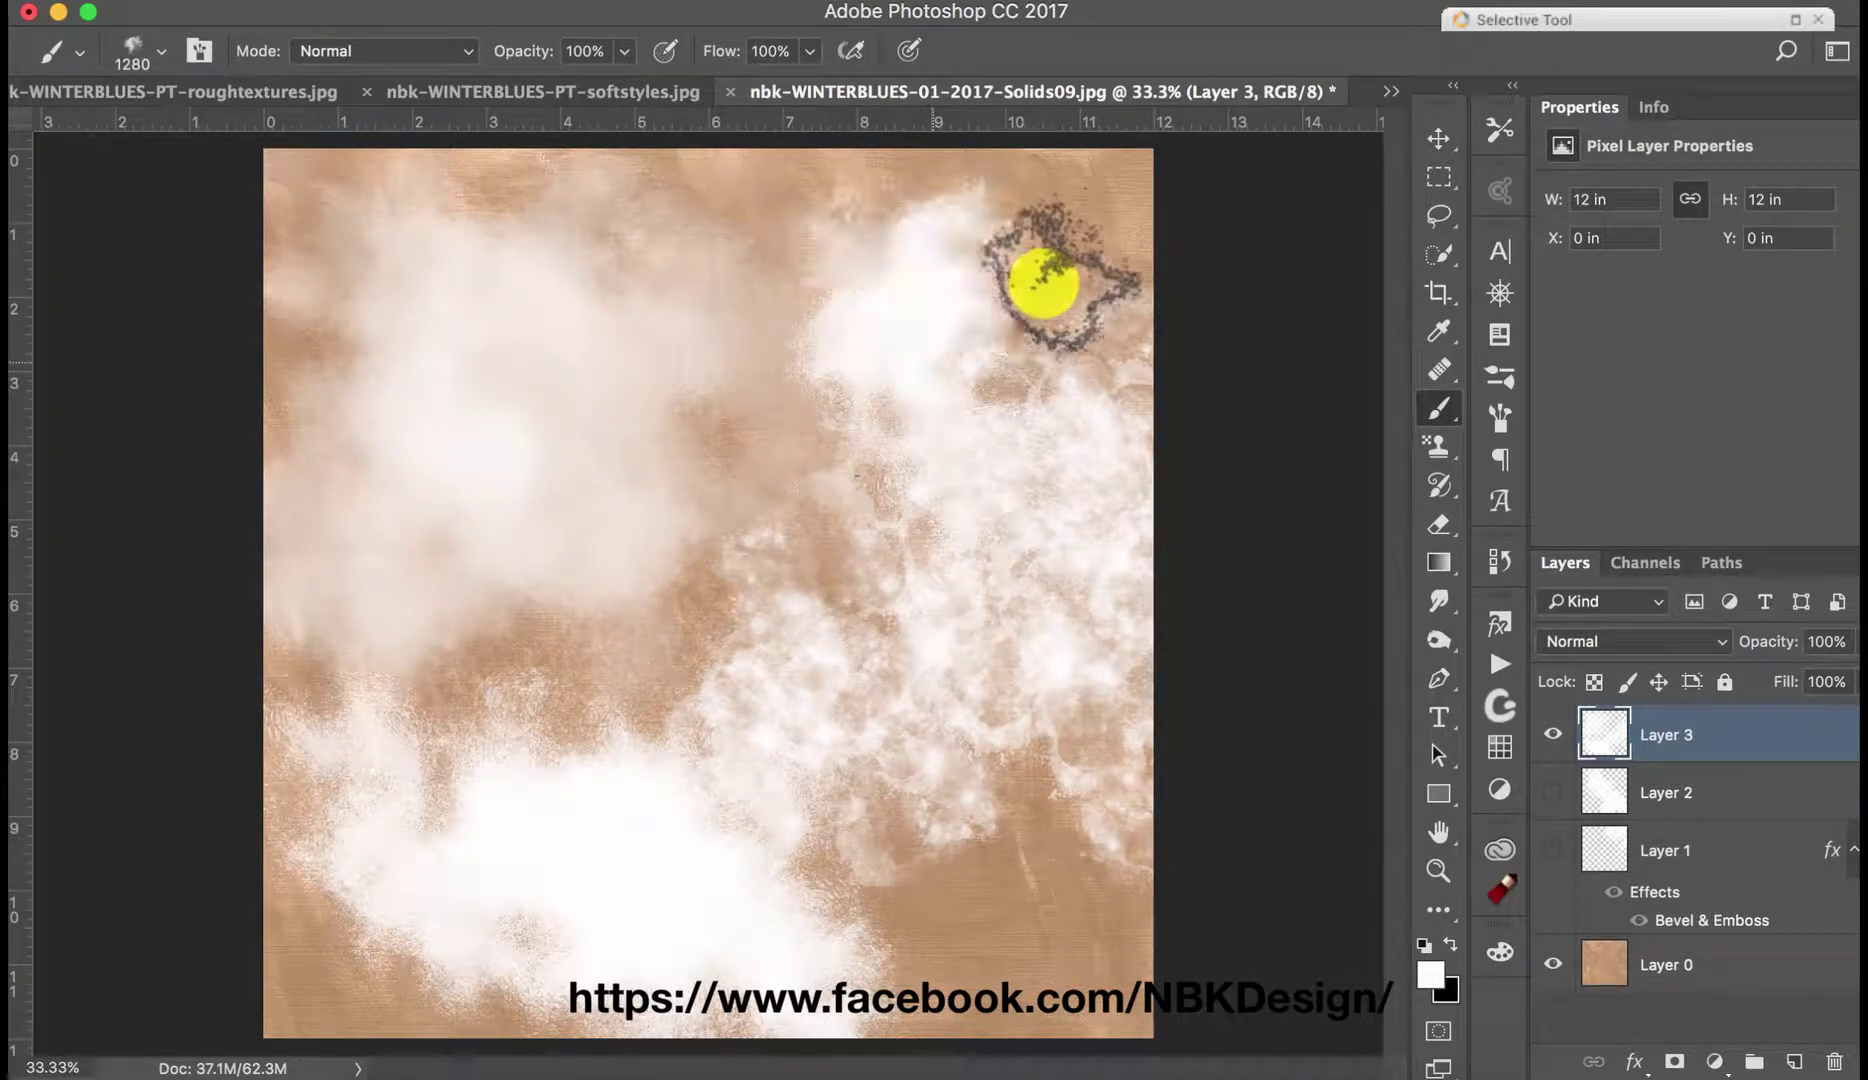
# Step: Hide Layer 3 and paint white texture with nbk-WINTERBLUES-PT-rough-Brush9 over the upper-right area of a new layer
pyautogui.click(1551, 738)
pyautogui.click(1794, 1062)
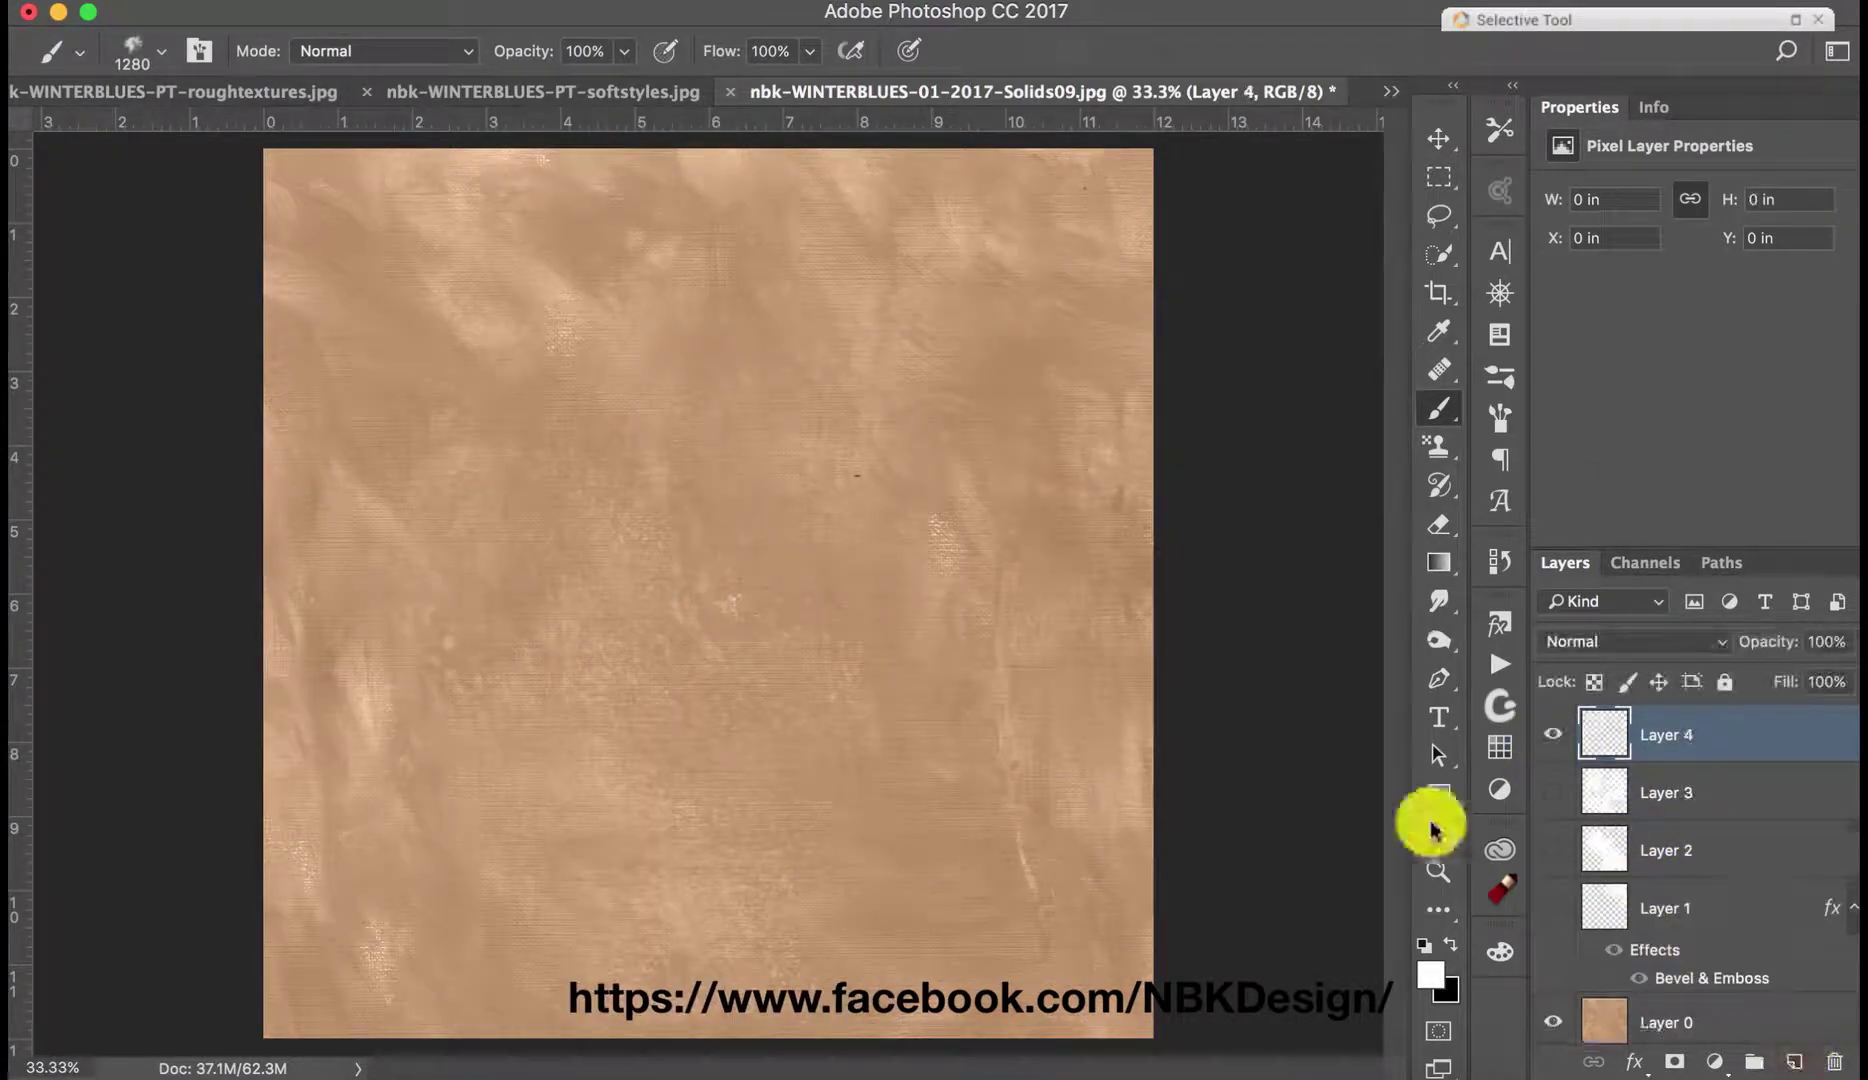
pyautogui.click(78, 64)
pyautogui.click(360, 640)
pyautogui.moveTo(560, 600)
pyautogui.mouseDown()
pyautogui.moveTo(737, 536)
pyautogui.moveTo(982, 376)
pyautogui.moveTo(955, 288)
pyautogui.moveTo(931, 287)
pyautogui.moveTo(1098, 359)
pyautogui.moveTo(1150, 493)
pyautogui.moveTo(1098, 513)
pyautogui.moveTo(1082, 548)
pyautogui.moveTo(1117, 571)
pyautogui.mouseUp()
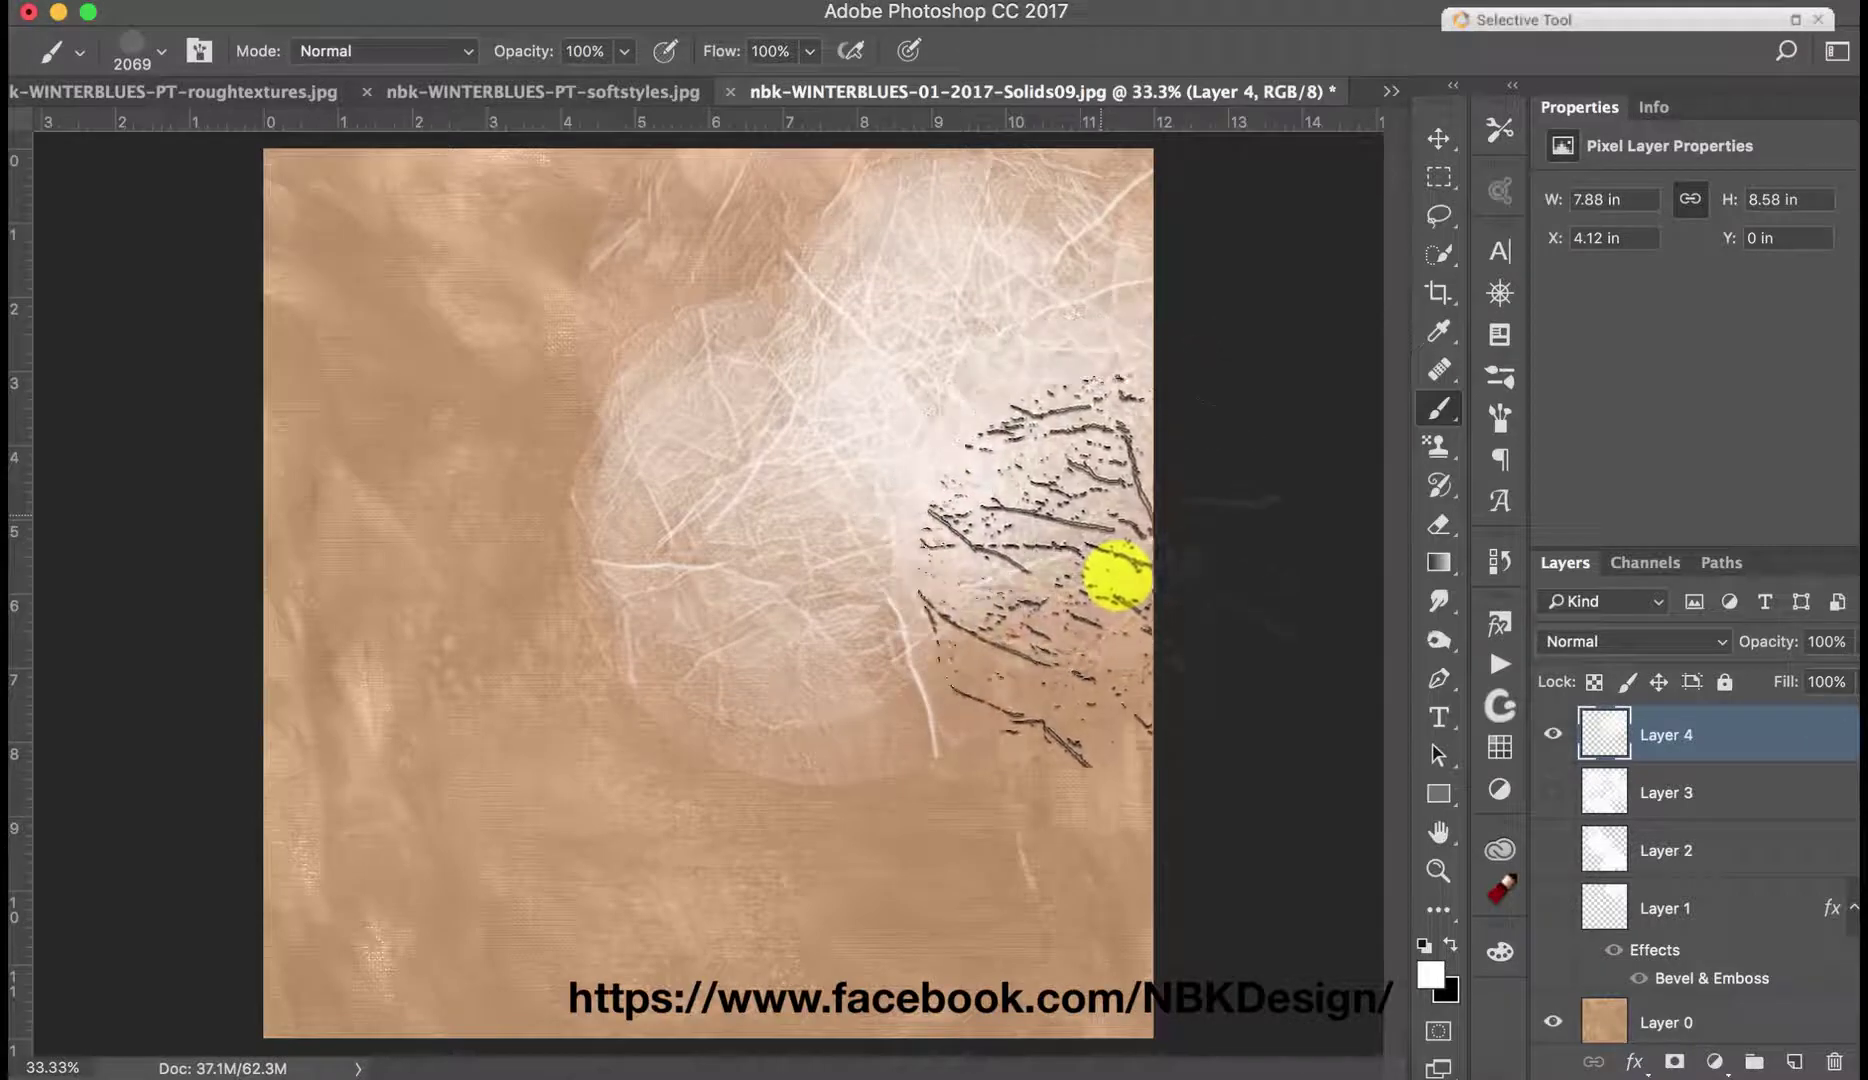
# Step: Choose nbk-WINTERBLUES-PT-rough-Brush10 and paint white fibrous texture across the lower part of Layer 4
pyautogui.click(80, 62)
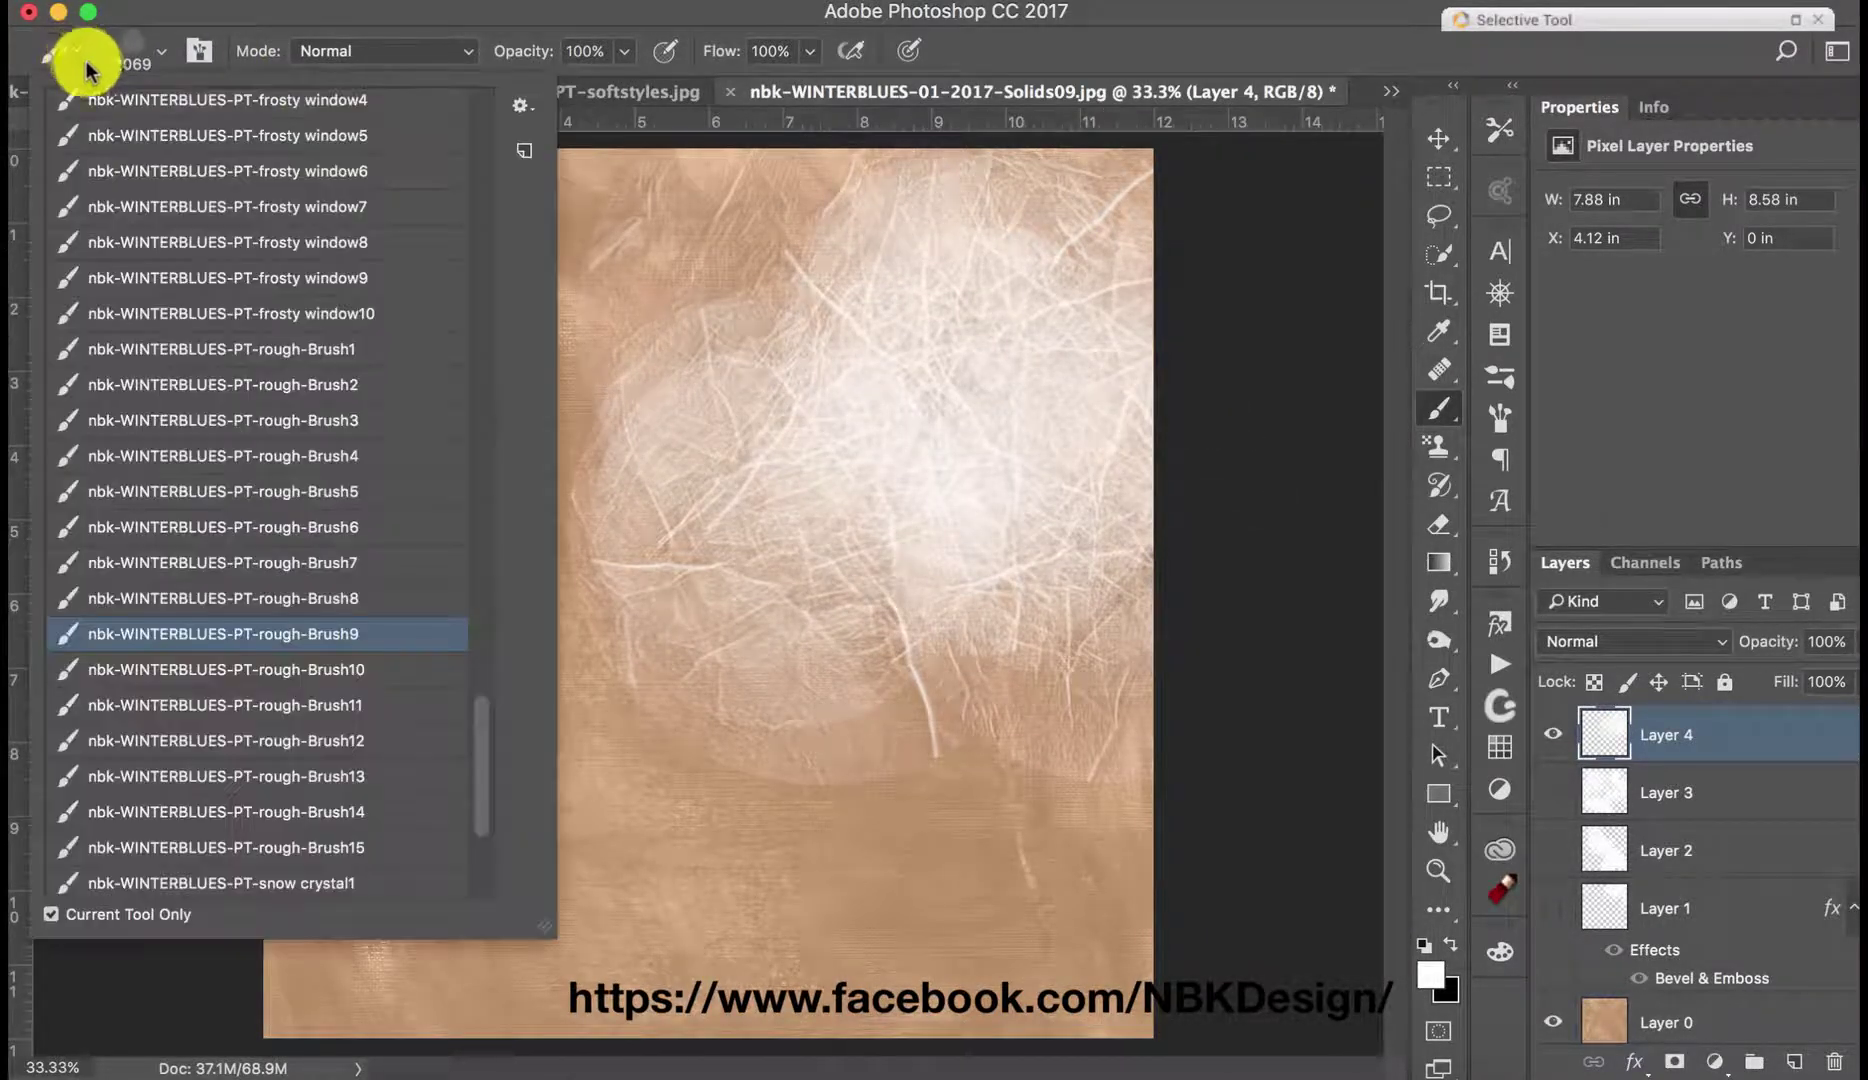
pyautogui.click(336, 705)
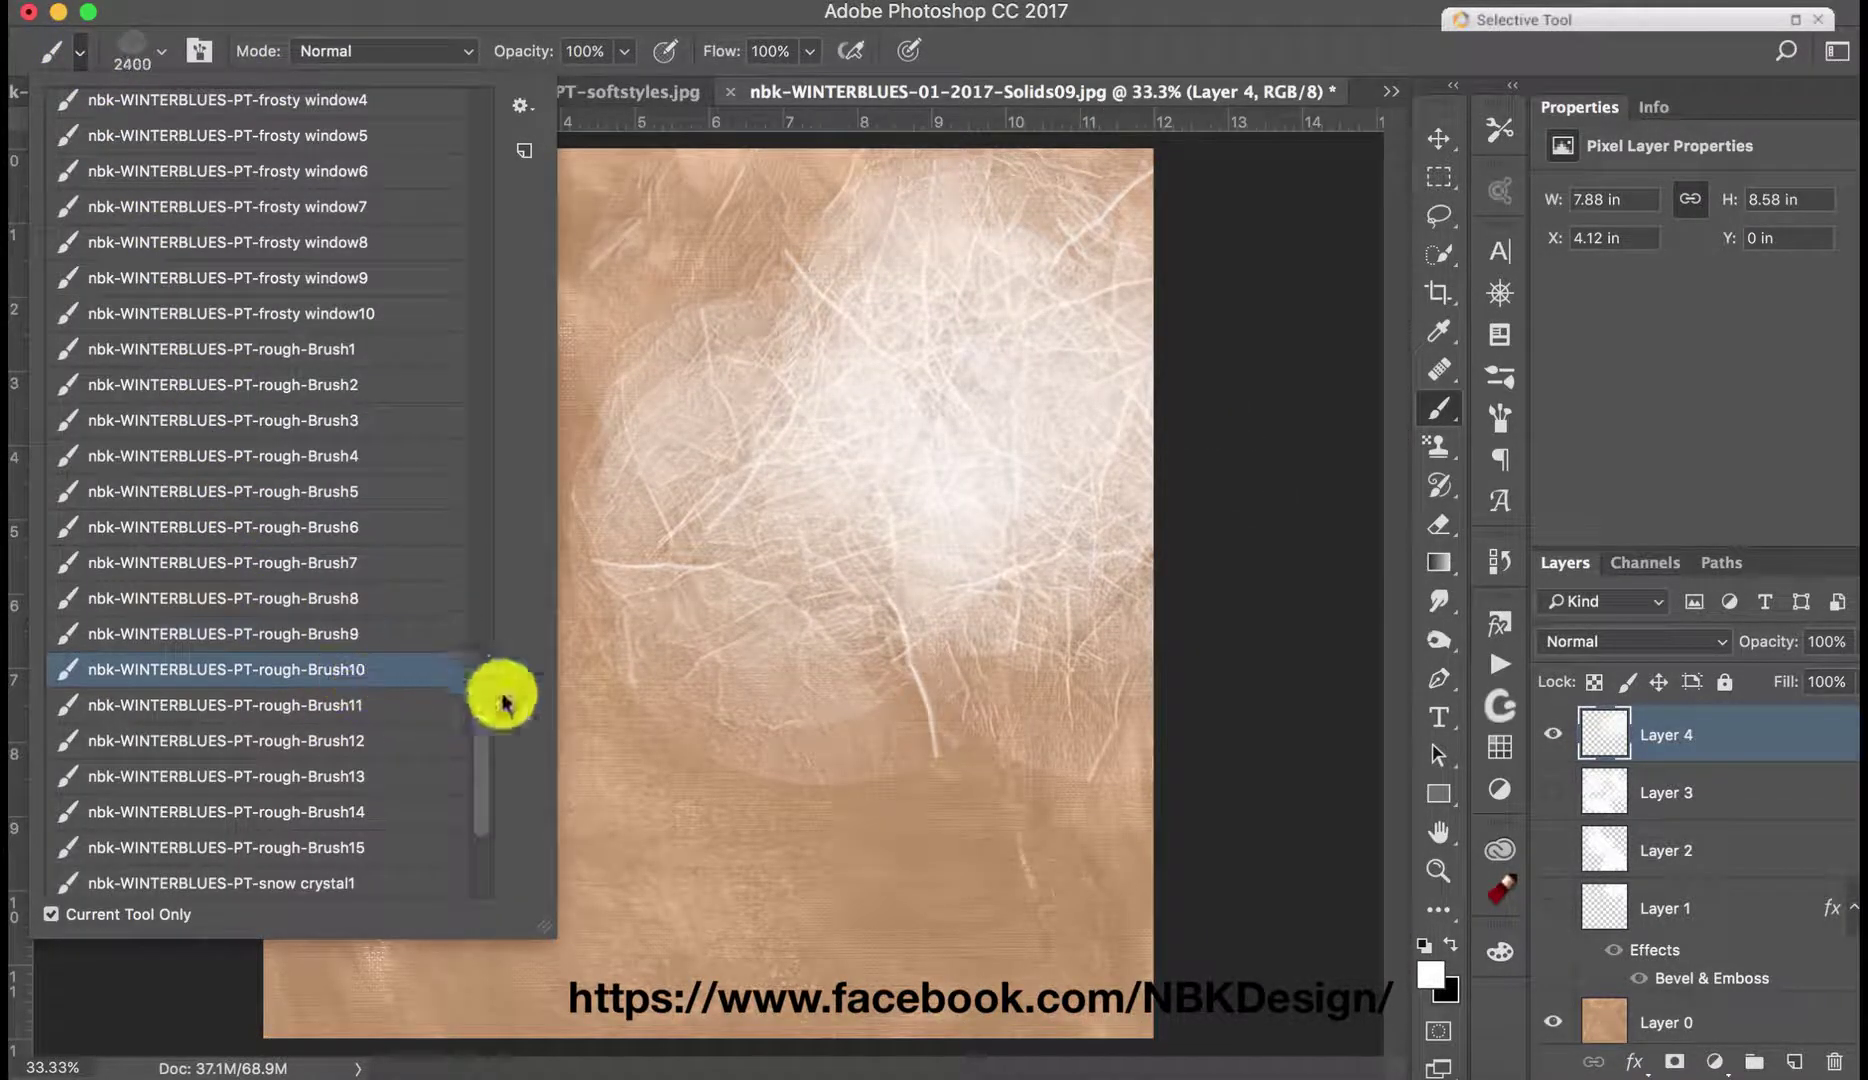
pyautogui.moveTo(700, 800)
pyautogui.mouseDown()
pyautogui.moveTo(741, 854)
pyautogui.moveTo(826, 891)
pyautogui.moveTo(895, 873)
pyautogui.moveTo(982, 905)
pyautogui.moveTo(1098, 905)
pyautogui.moveTo(1030, 859)
pyautogui.moveTo(1105, 933)
pyautogui.moveTo(1147, 848)
pyautogui.moveTo(1222, 763)
pyautogui.mouseUp()
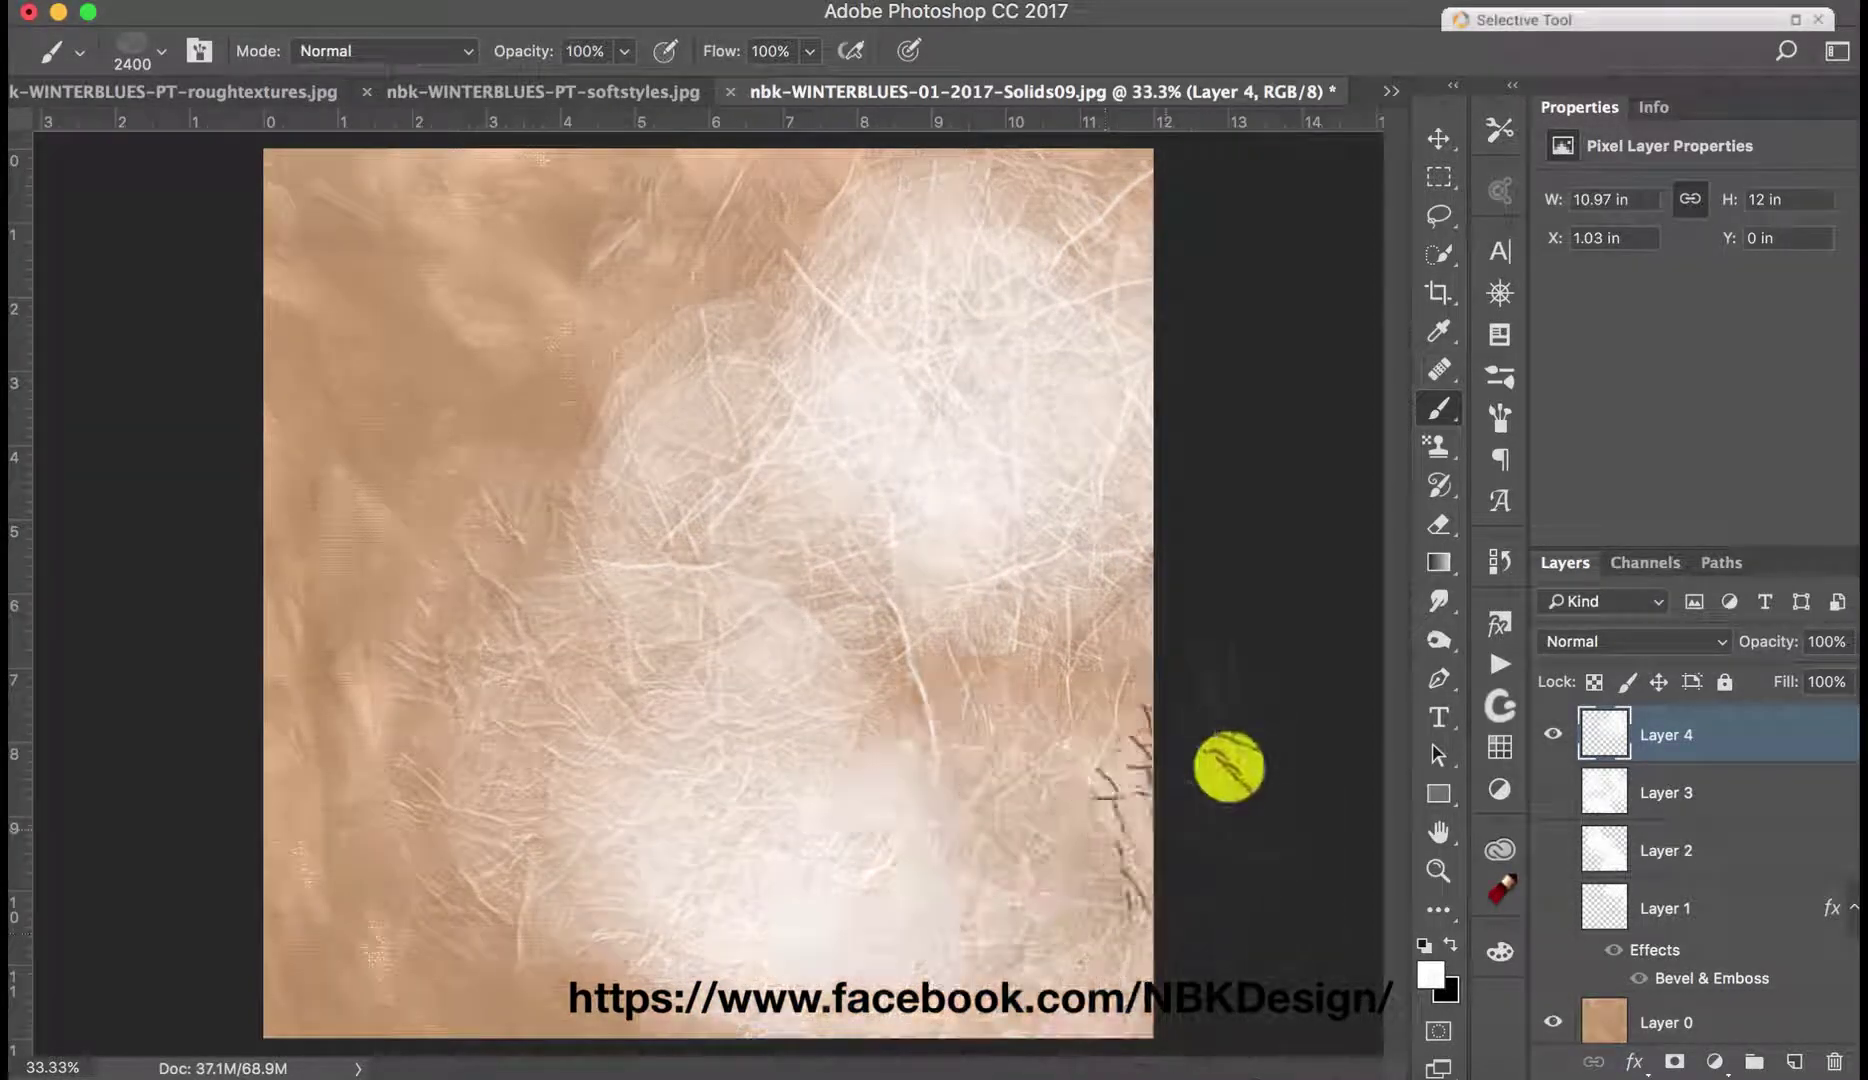
pyautogui.click(1042, 596)
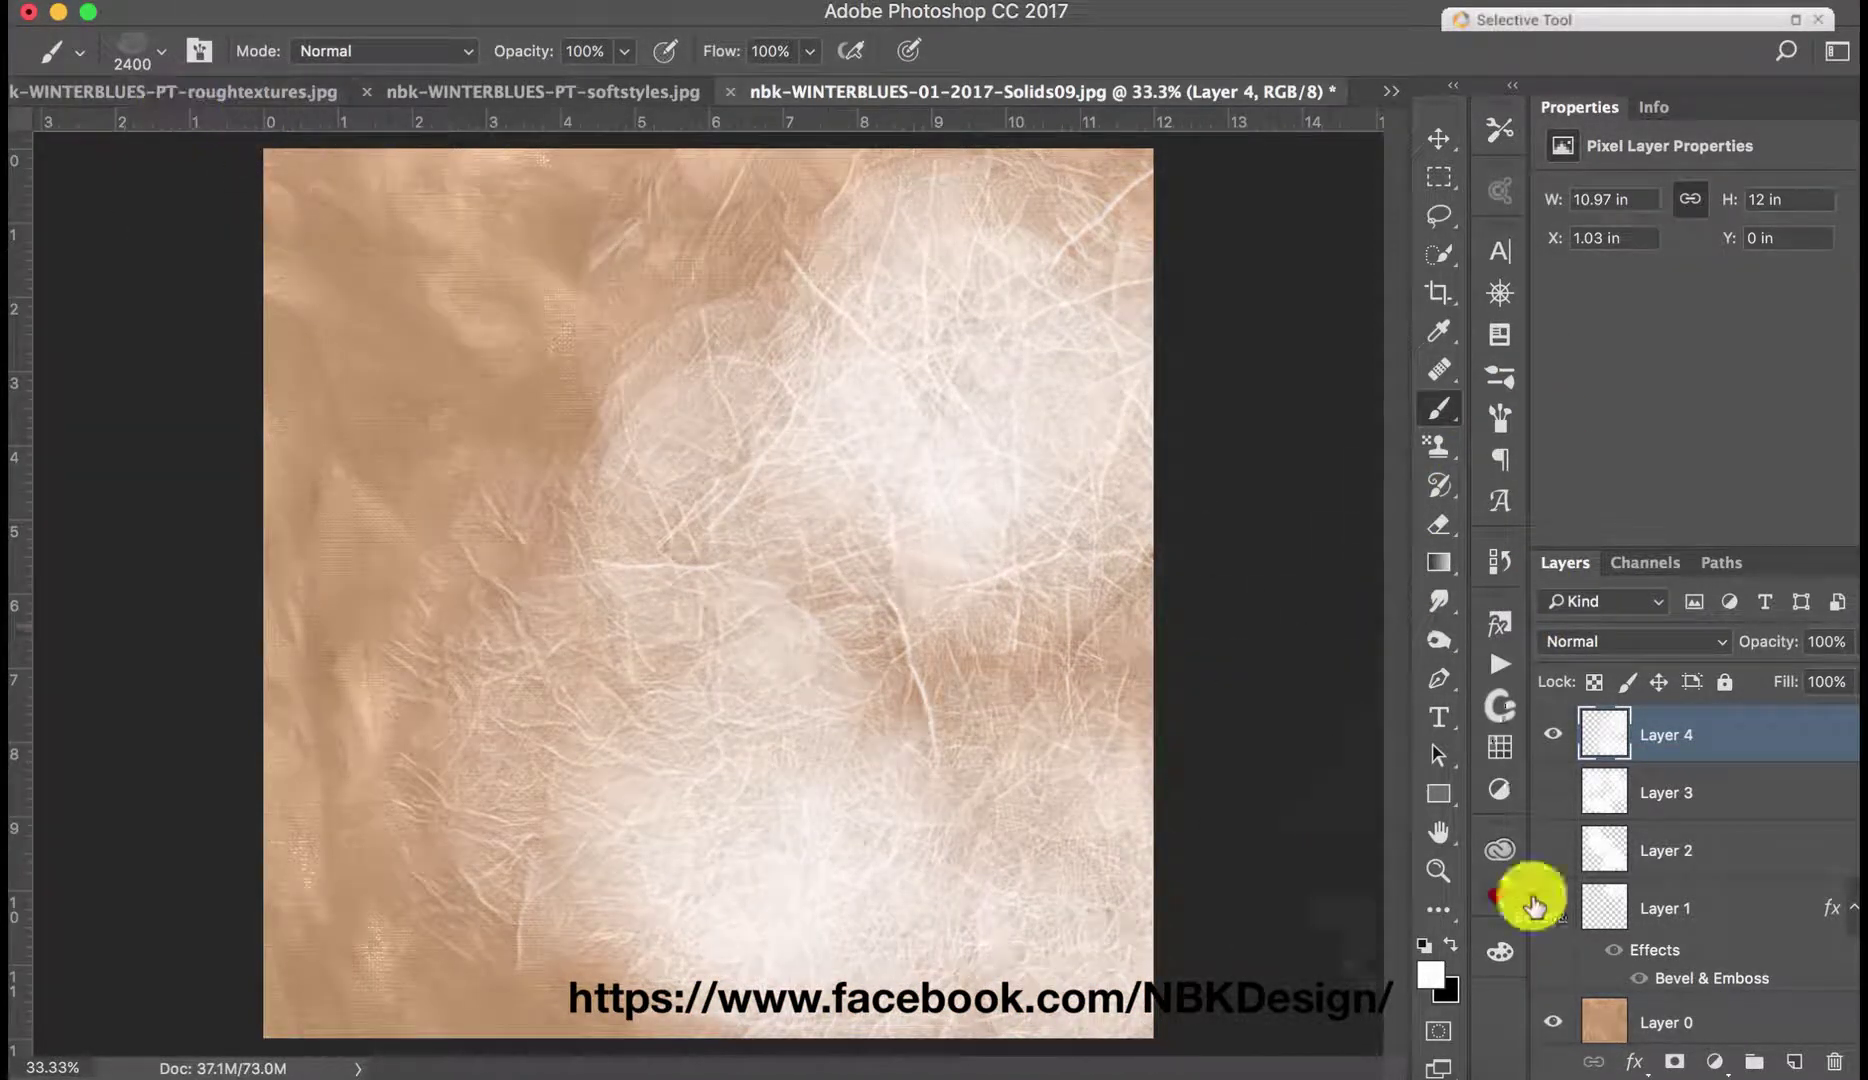
# Step: Hide Layer 4 and paint white texture with nbk-WINTERBLUES-PT-rough-Brush11 from the centre to the upper-right area of a new layer
pyautogui.click(1794, 1062)
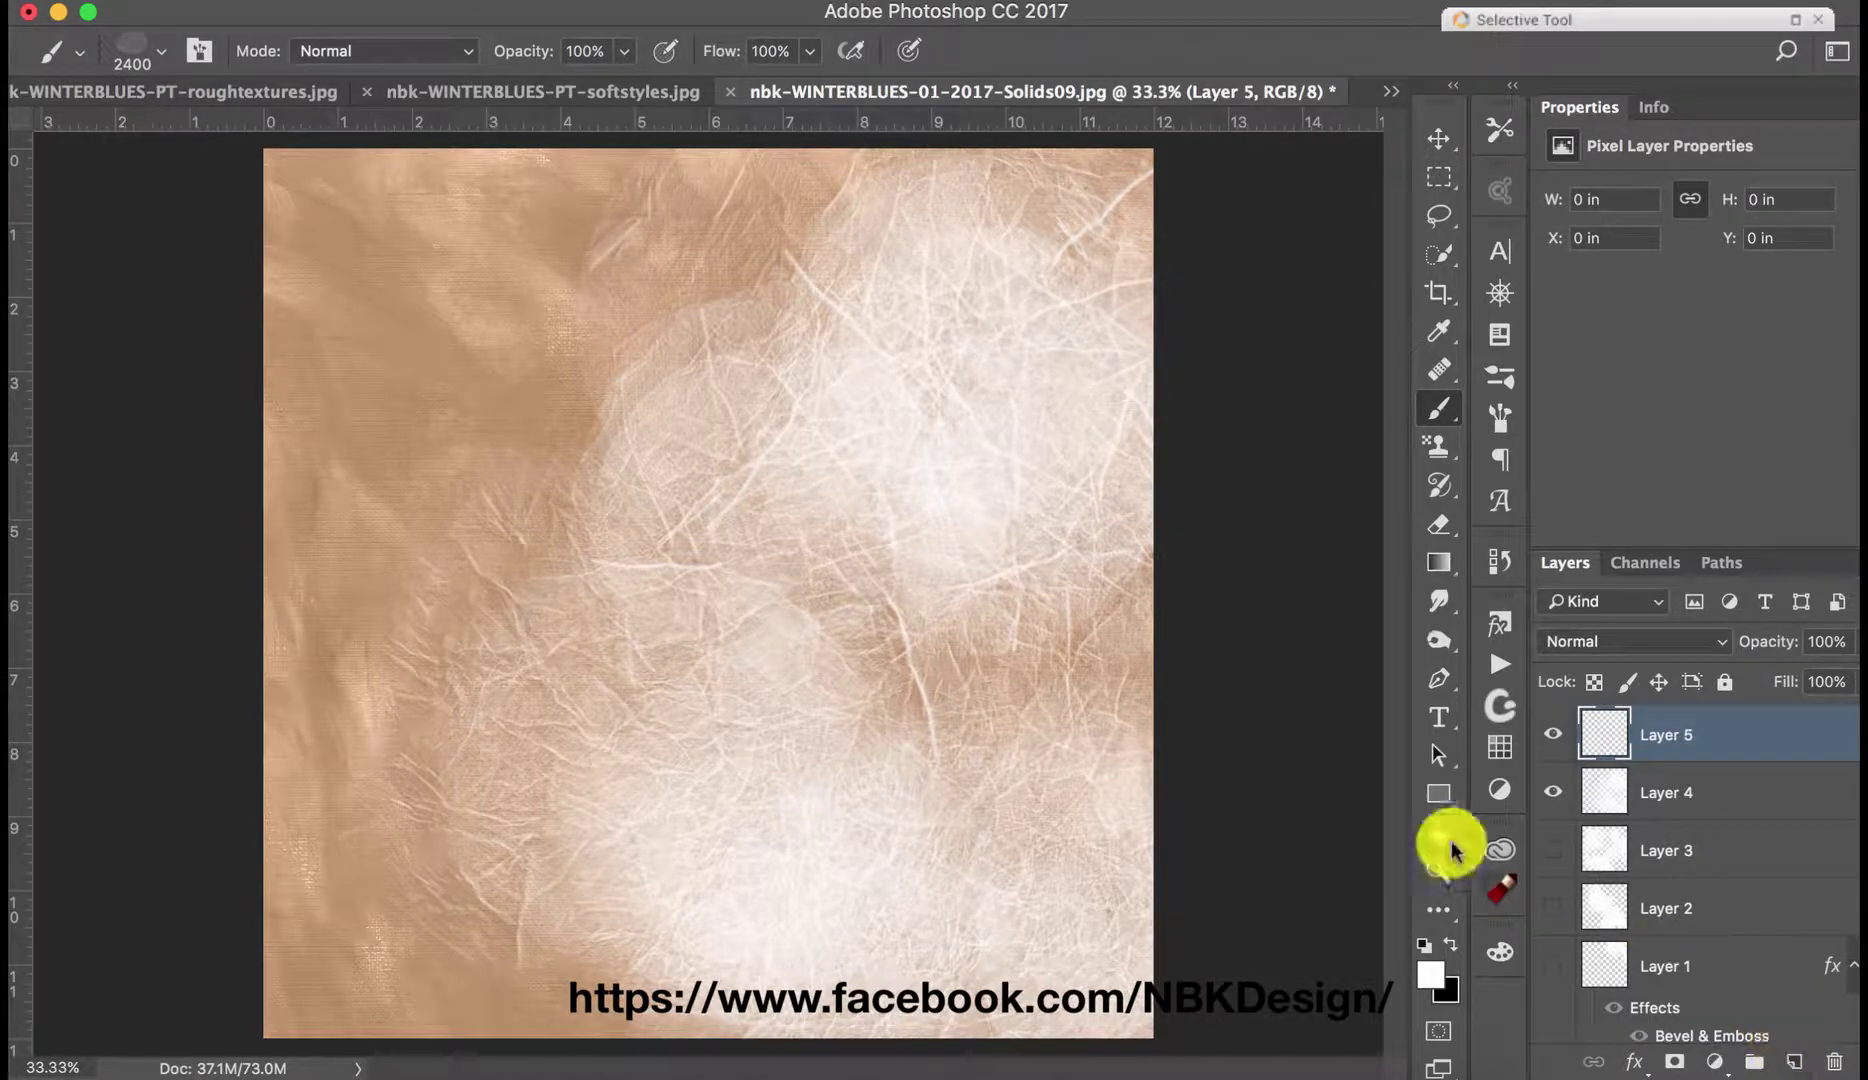
pyautogui.click(1550, 798)
pyautogui.click(80, 64)
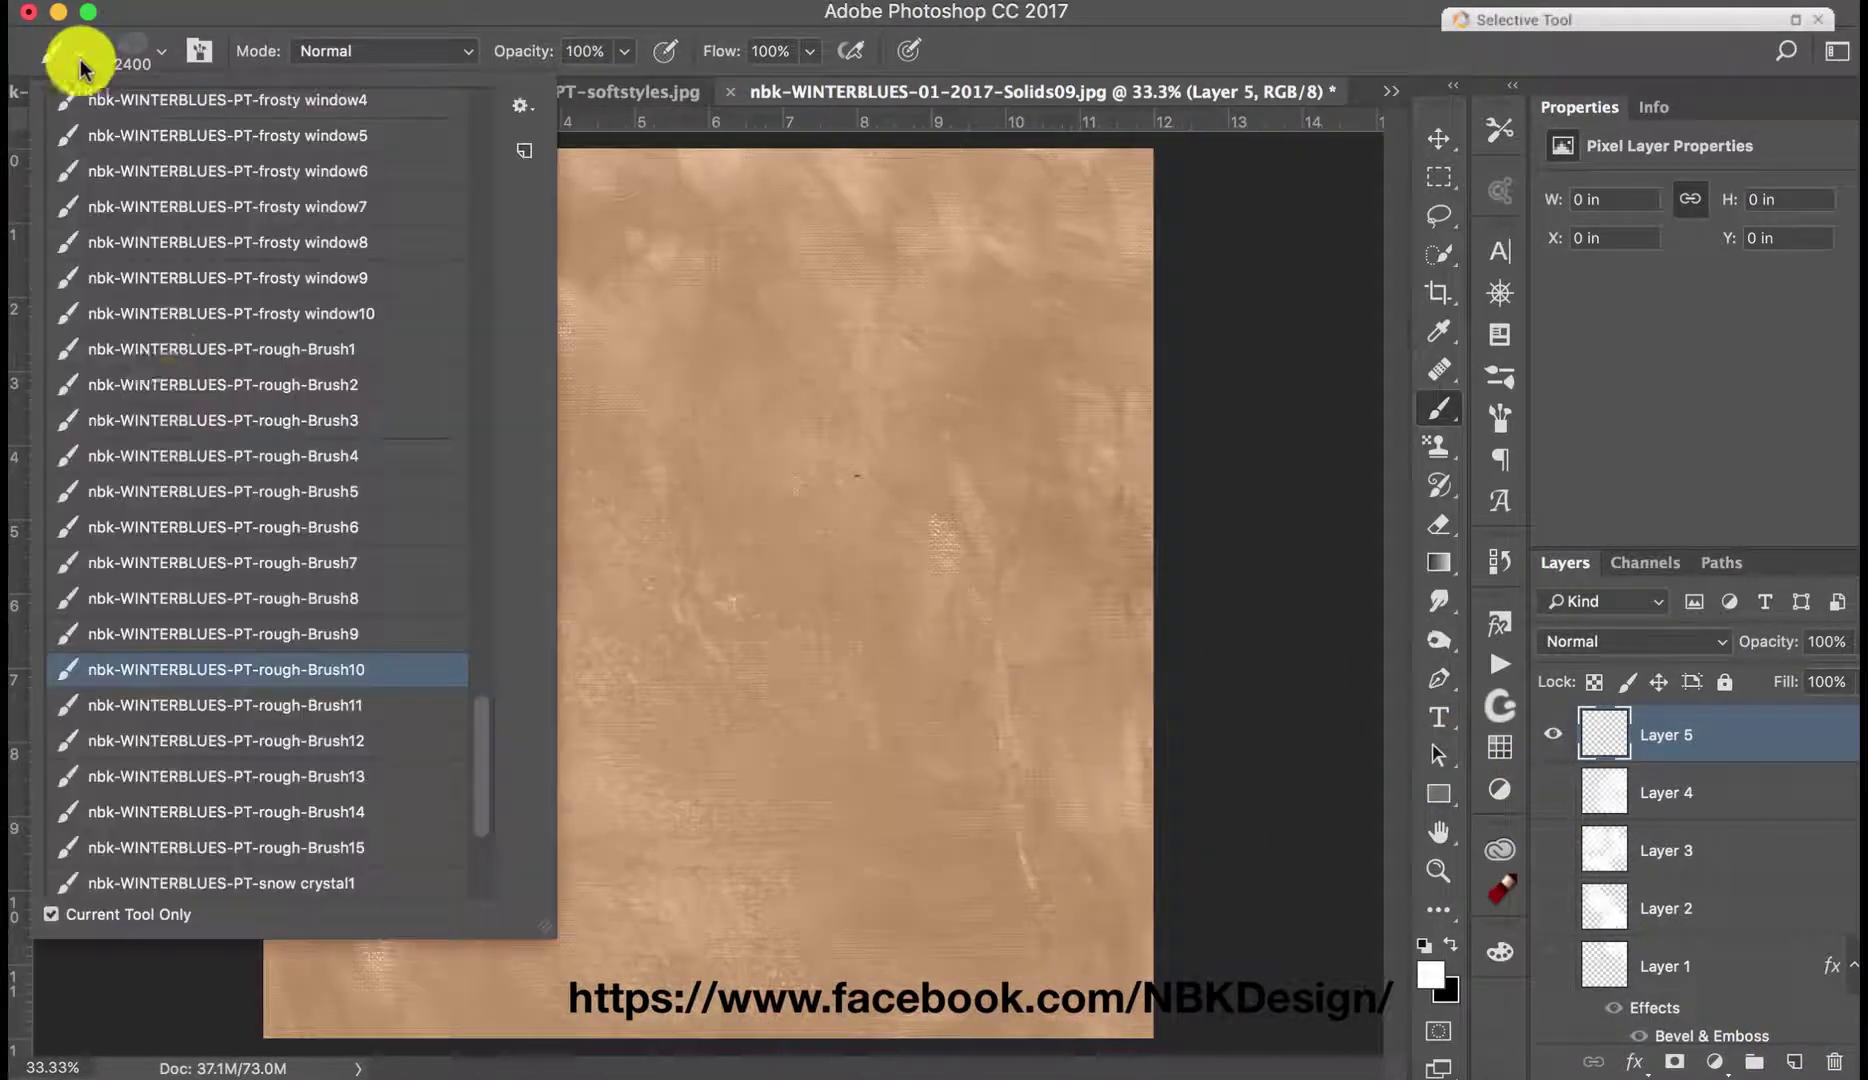
pyautogui.click(333, 705)
pyautogui.click(817, 525)
pyautogui.moveTo(817, 525)
pyautogui.mouseDown()
pyautogui.moveTo(997, 263)
pyautogui.moveTo(1061, 195)
pyautogui.moveTo(1143, 155)
pyautogui.moveTo(1078, 441)
pyautogui.moveTo(1177, 437)
pyautogui.moveTo(1208, 372)
pyautogui.moveTo(1109, 318)
pyautogui.moveTo(1141, 292)
pyautogui.moveTo(1245, 333)
pyautogui.mouseUp()
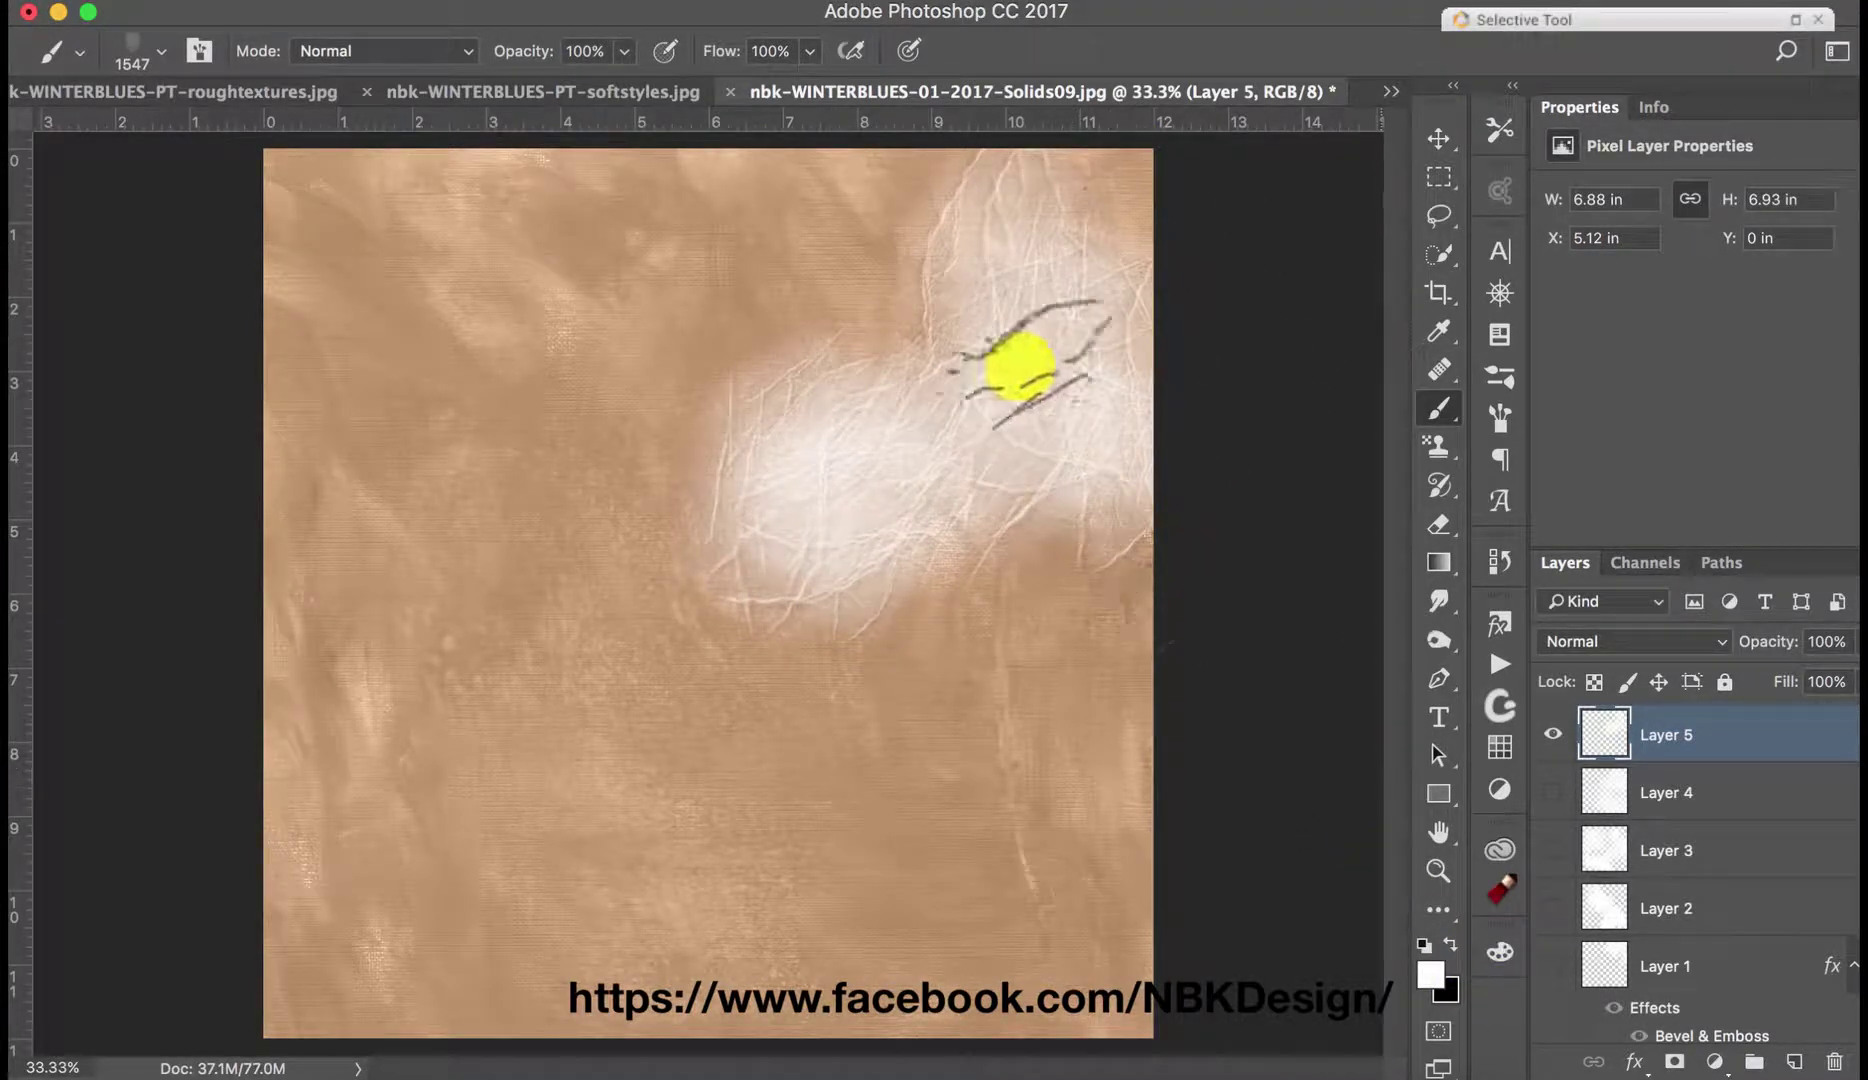
pyautogui.moveTo(1020, 368)
pyautogui.mouseDown()
pyautogui.moveTo(949, 216)
pyautogui.moveTo(939, 262)
pyautogui.moveTo(964, 210)
pyautogui.moveTo(951, 167)
pyautogui.mouseUp()
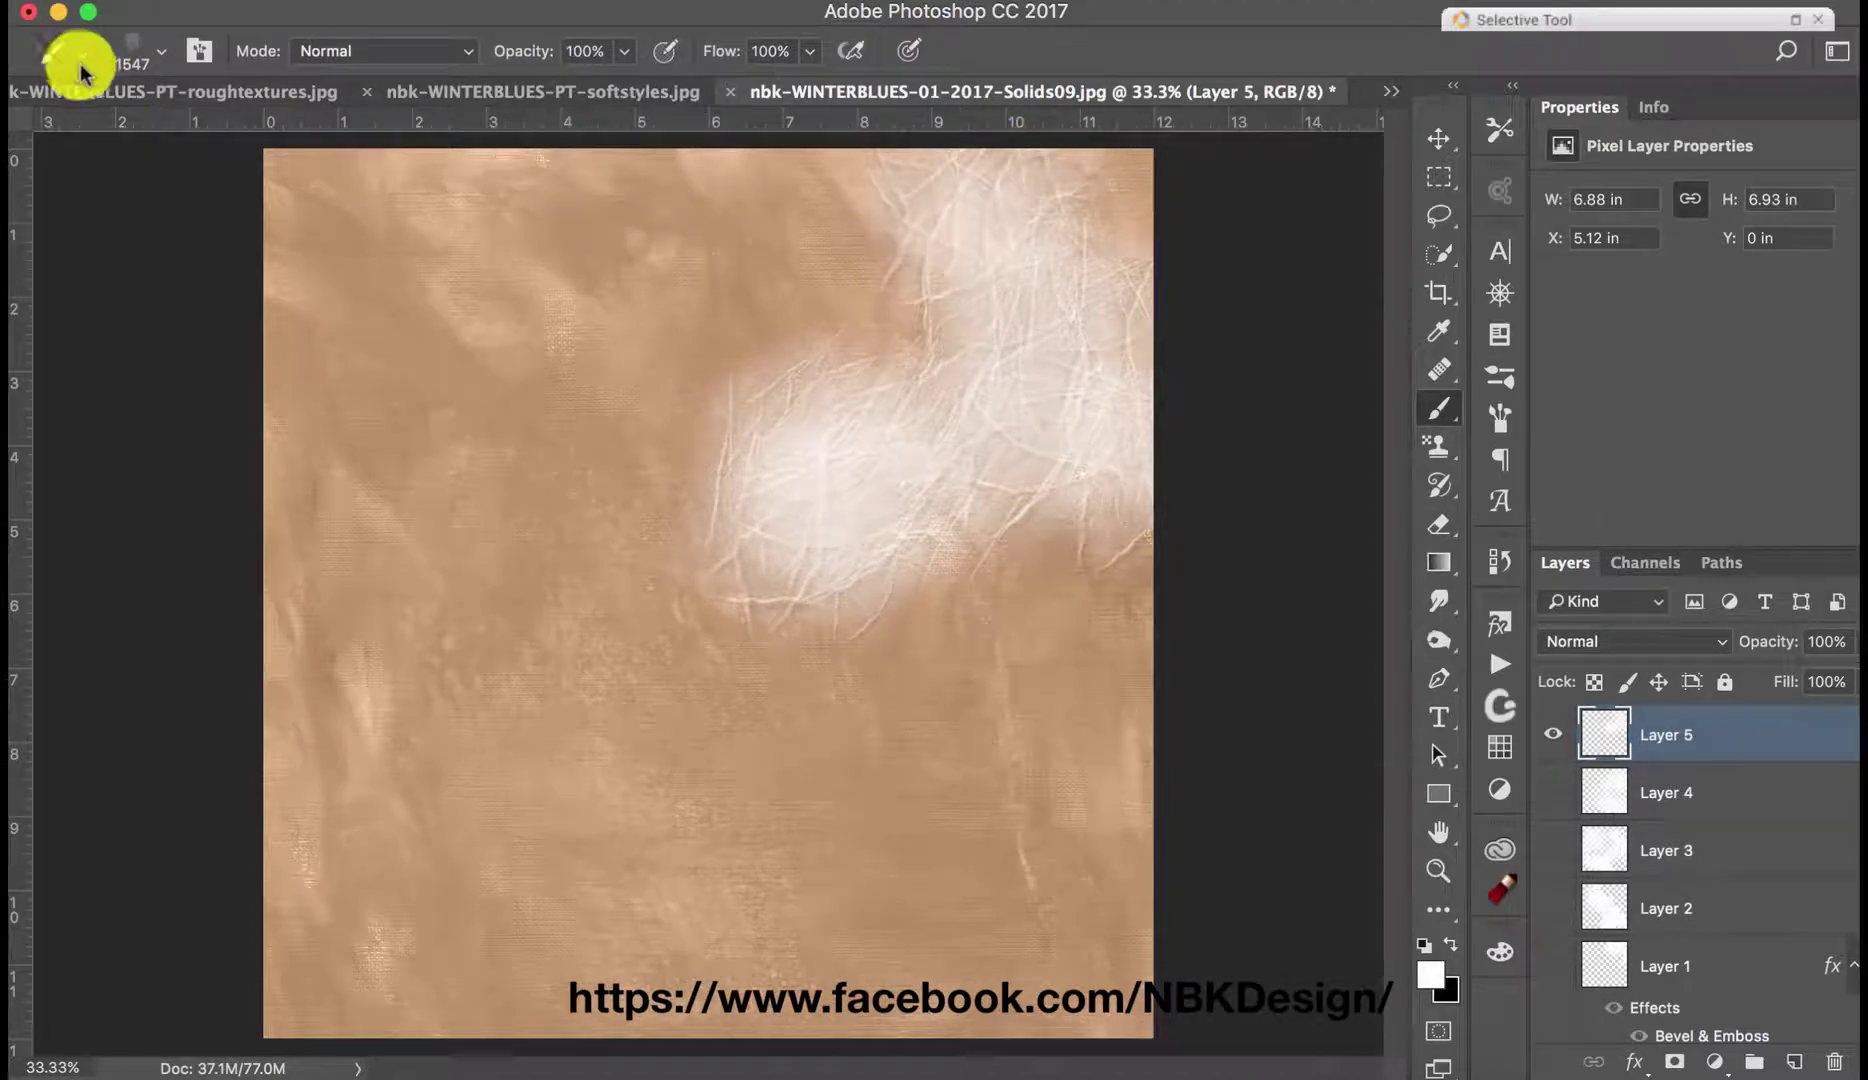
# Step: Paint white texture on Layer 5's right side with nbk-WINTERBLUES-PT-rough-Brush12 and in its lower-right corner with nbk-WINTERBLUES-PT-rough-Brush13
pyautogui.click(80, 70)
pyautogui.click(345, 740)
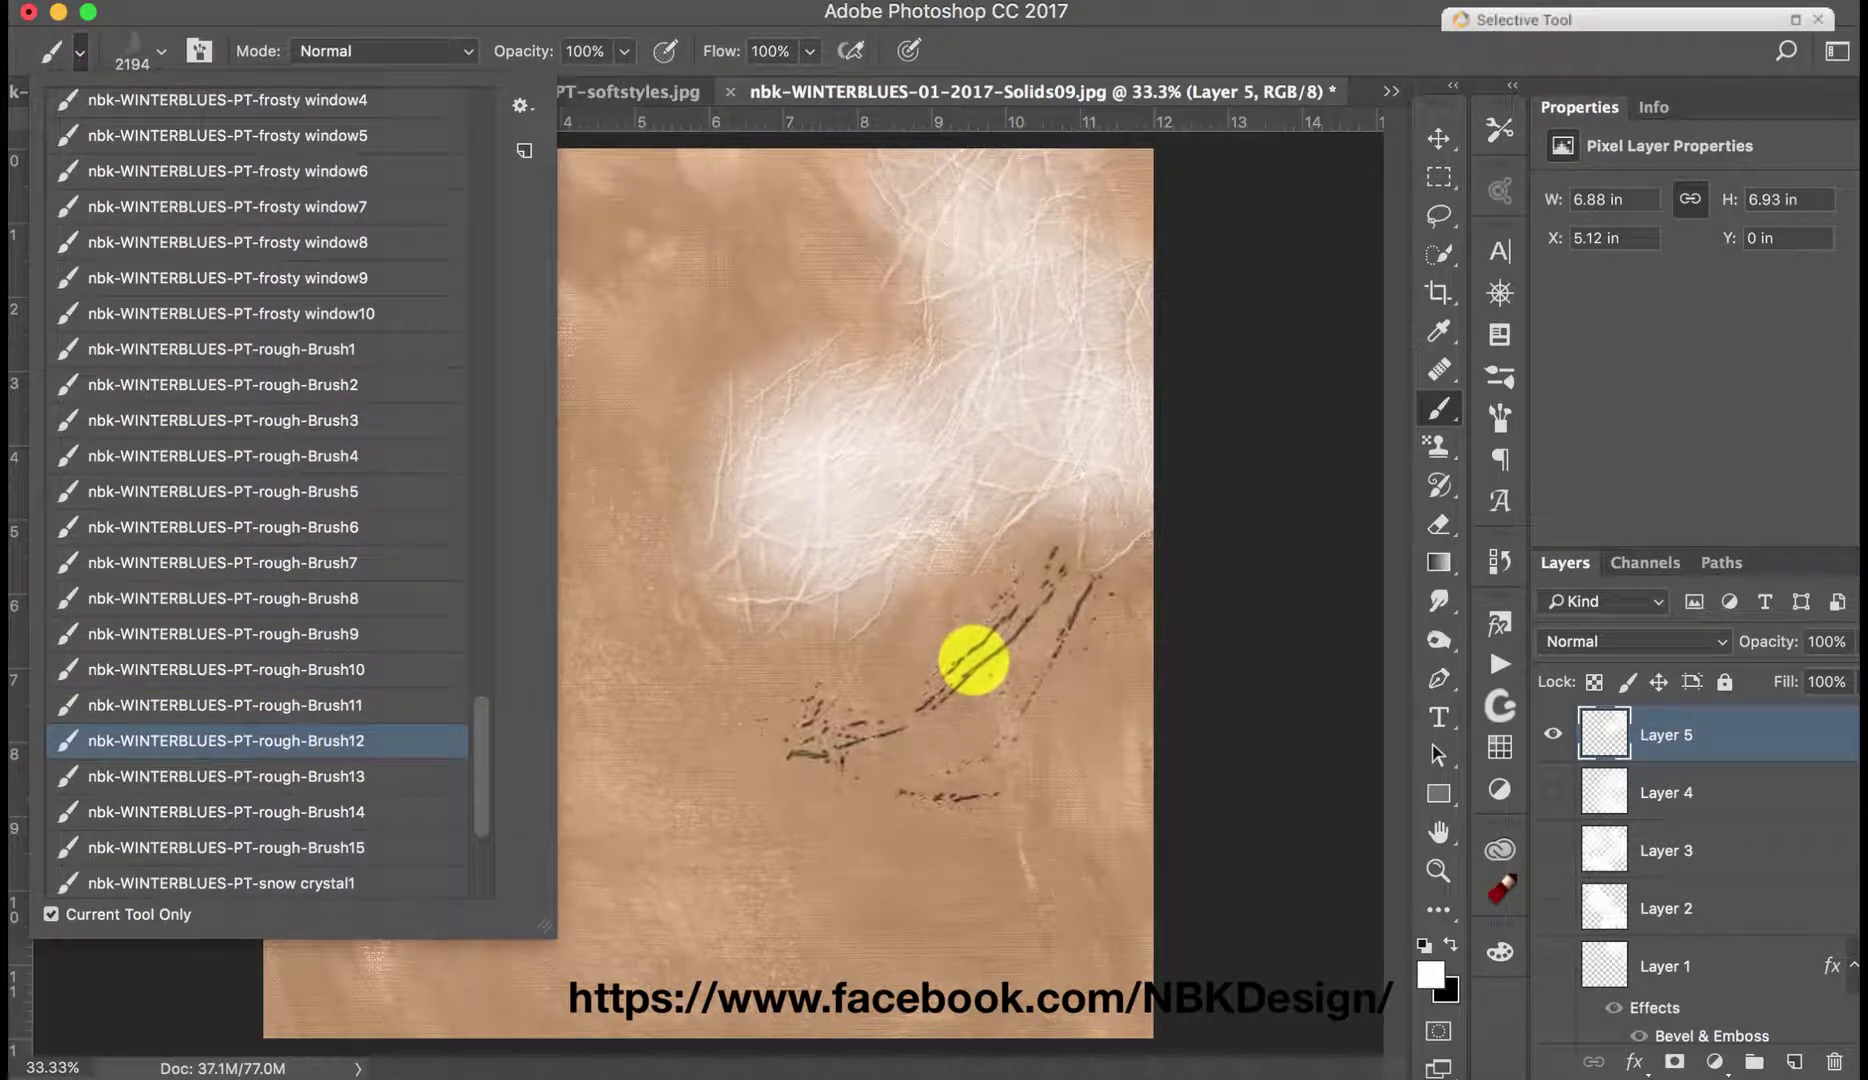
pyautogui.moveTo(978, 662)
pyautogui.mouseDown()
pyautogui.moveTo(1002, 712)
pyautogui.moveTo(1117, 685)
pyautogui.mouseUp()
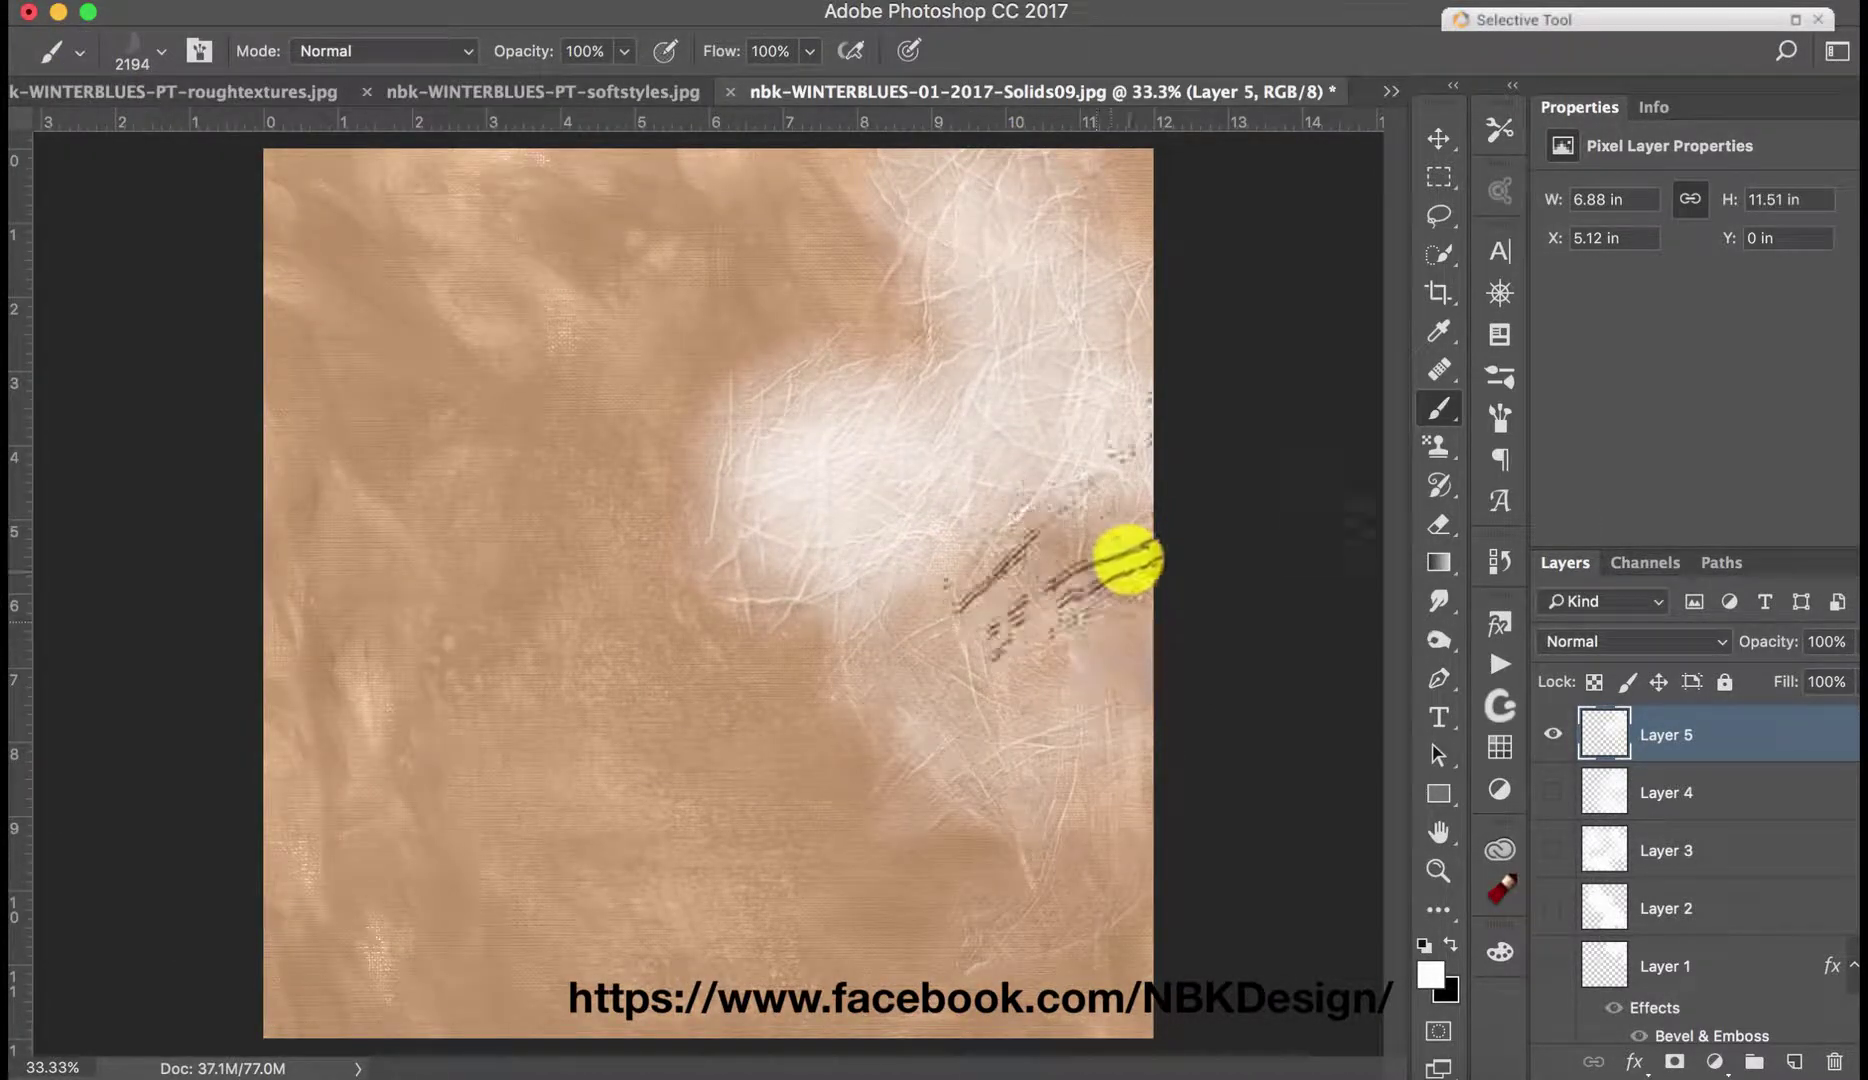
pyautogui.click(78, 60)
pyautogui.click(363, 784)
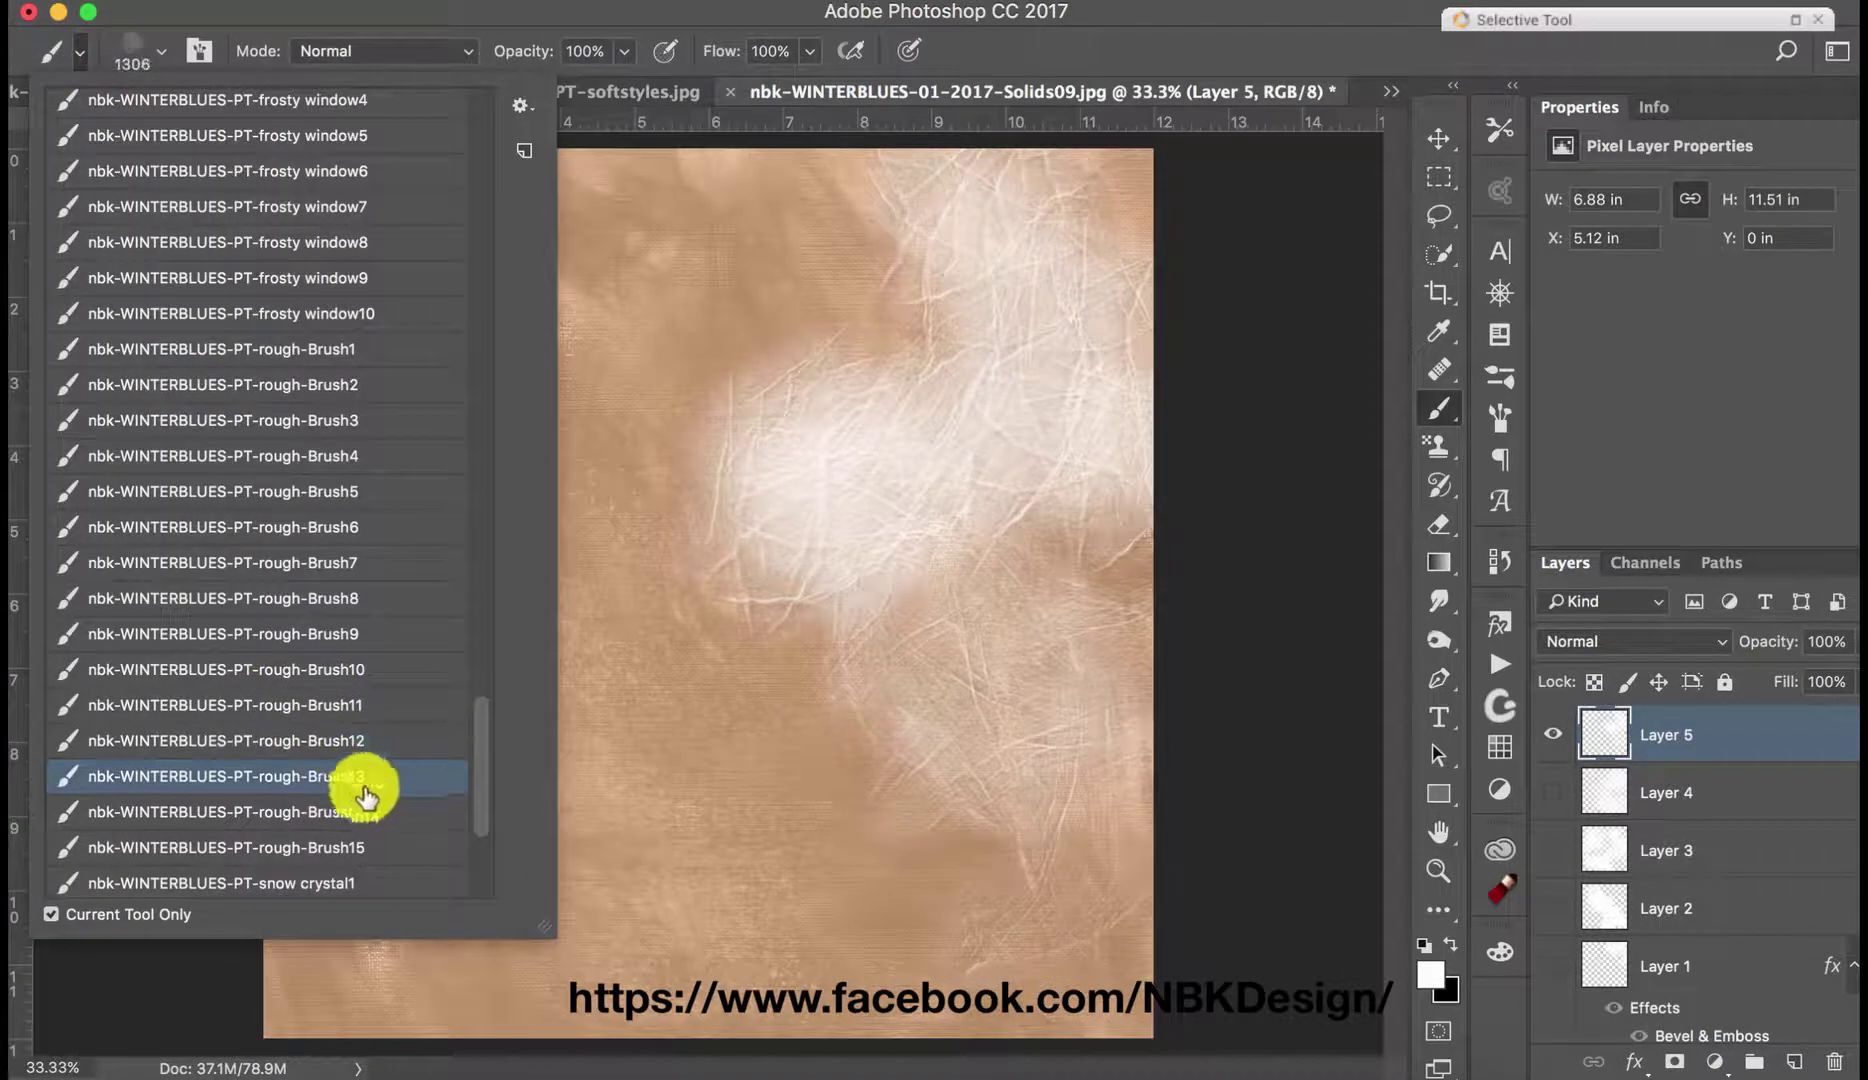
pyautogui.moveTo(890, 810)
pyautogui.mouseDown()
pyautogui.moveTo(970, 938)
pyautogui.moveTo(1117, 962)
pyautogui.mouseUp()
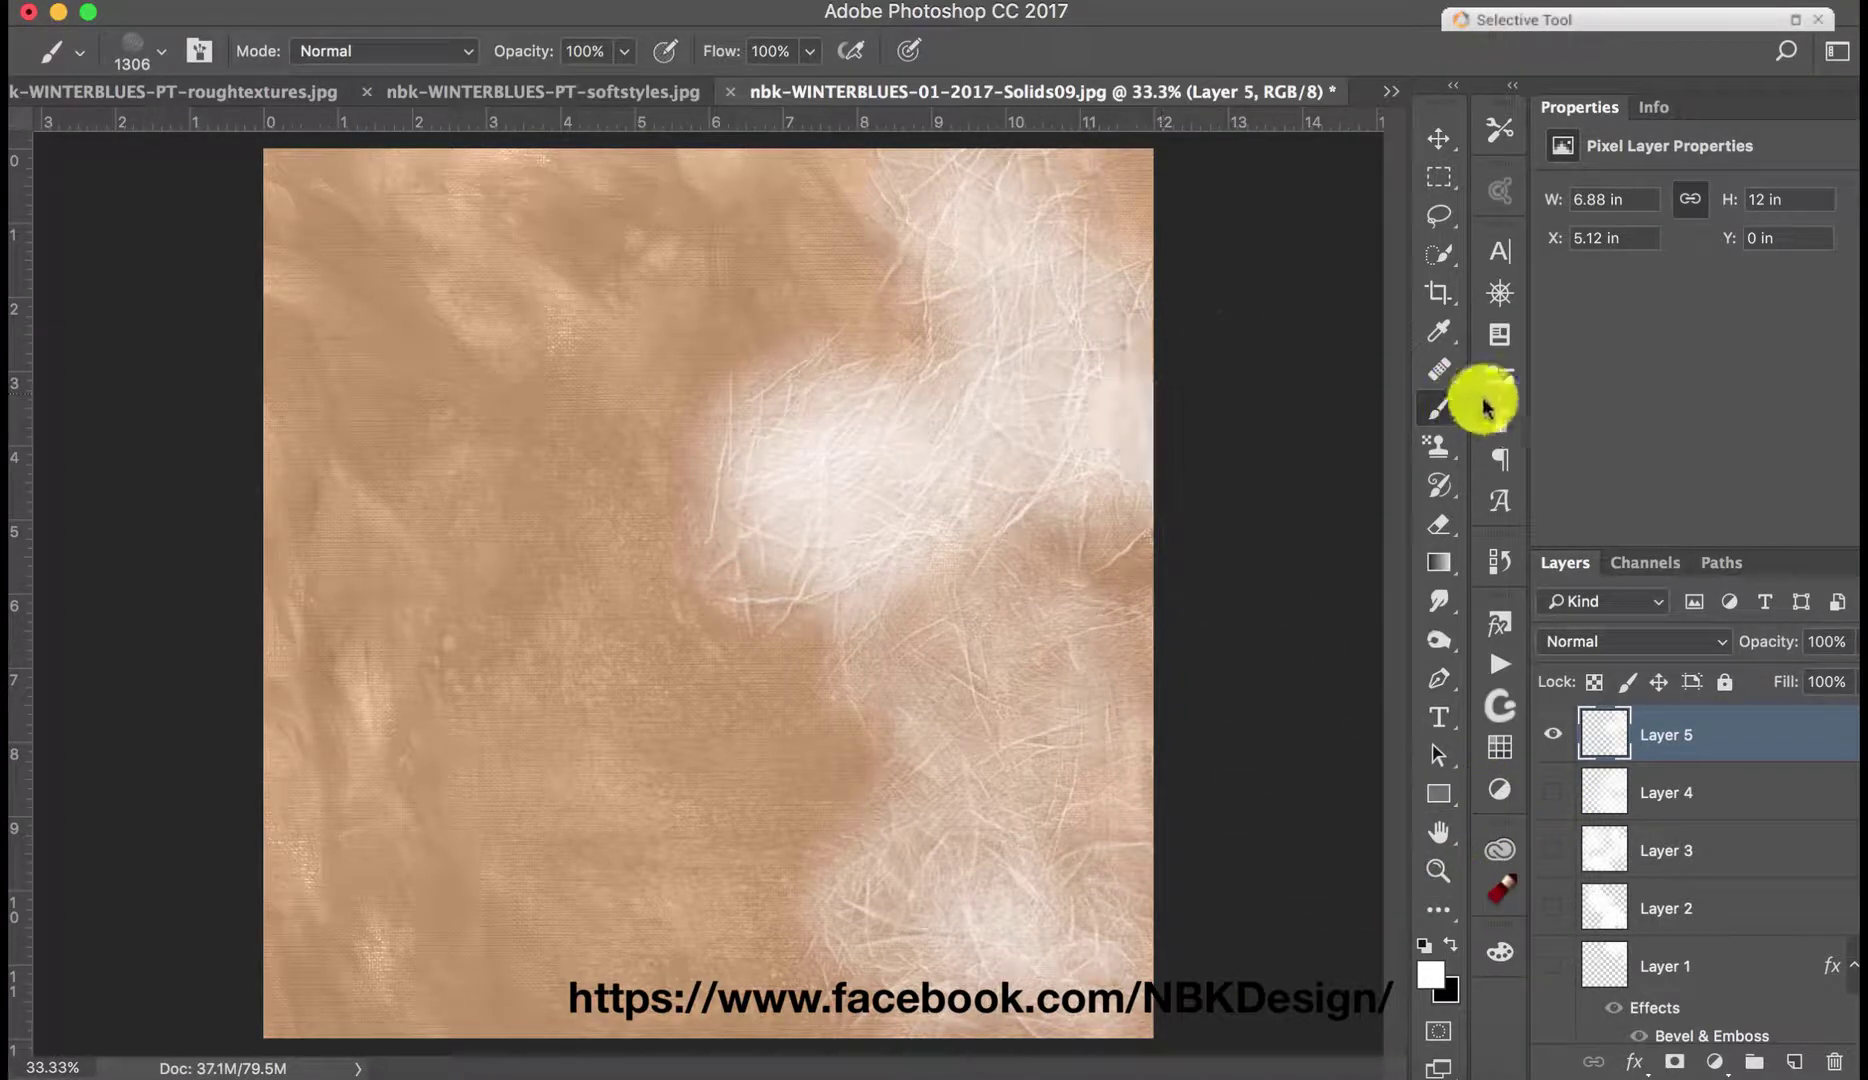
# Step: Sample a tan foreground colour from the background and paint it with the brush over Layer 5's upper-centre area
pyautogui.click(1440, 333)
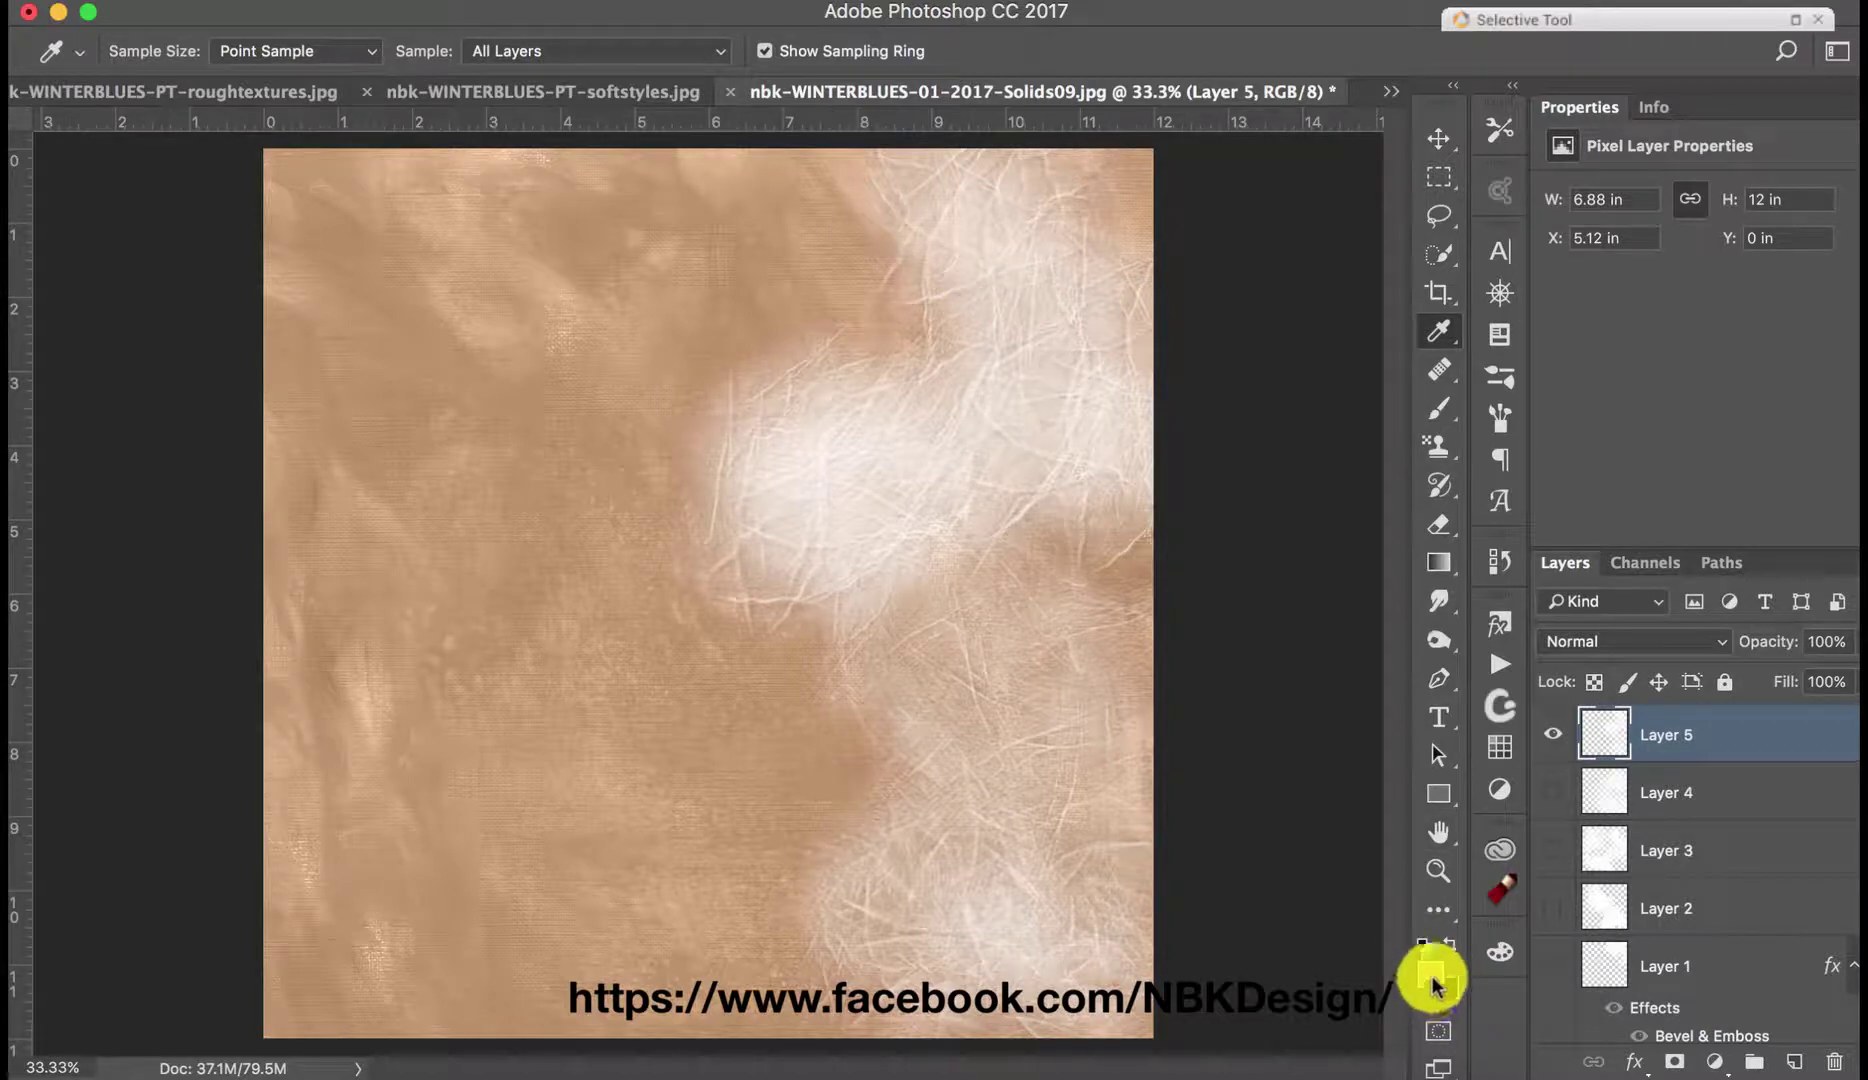
pyautogui.click(1436, 410)
pyautogui.moveTo(813, 417)
pyautogui.mouseDown()
pyautogui.moveTo(762, 301)
pyautogui.moveTo(808, 262)
pyautogui.moveTo(859, 270)
pyautogui.moveTo(882, 362)
pyautogui.moveTo(838, 381)
pyautogui.moveTo(809, 343)
pyautogui.moveTo(800, 446)
pyautogui.moveTo(759, 443)
pyautogui.moveTo(851, 297)
pyautogui.moveTo(808, 200)
pyautogui.moveTo(927, 190)
pyautogui.moveTo(917, 225)
pyautogui.moveTo(909, 158)
pyautogui.mouseUp()
# Step: Set Layer 5's blend mode to Multiply and paint more tan texture over the upper-left and central areas
pyautogui.click(1632, 642)
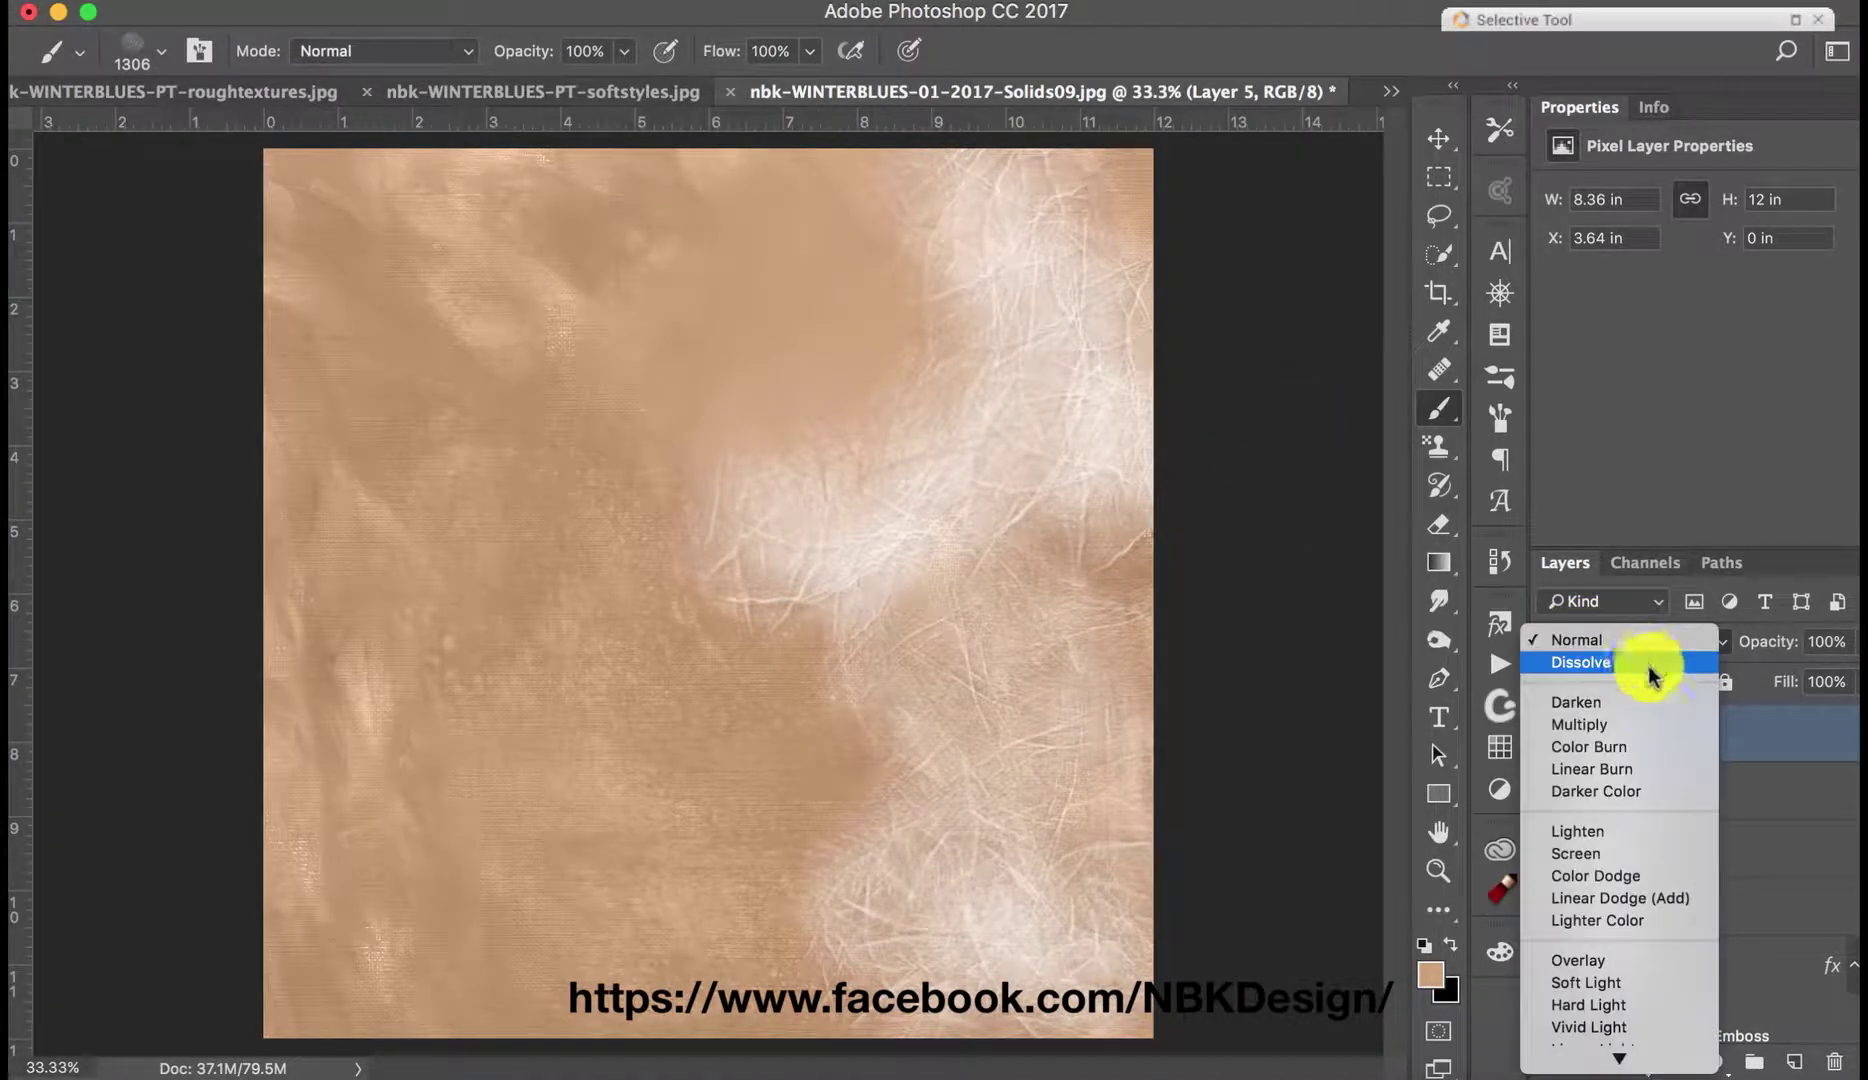
pyautogui.click(1636, 727)
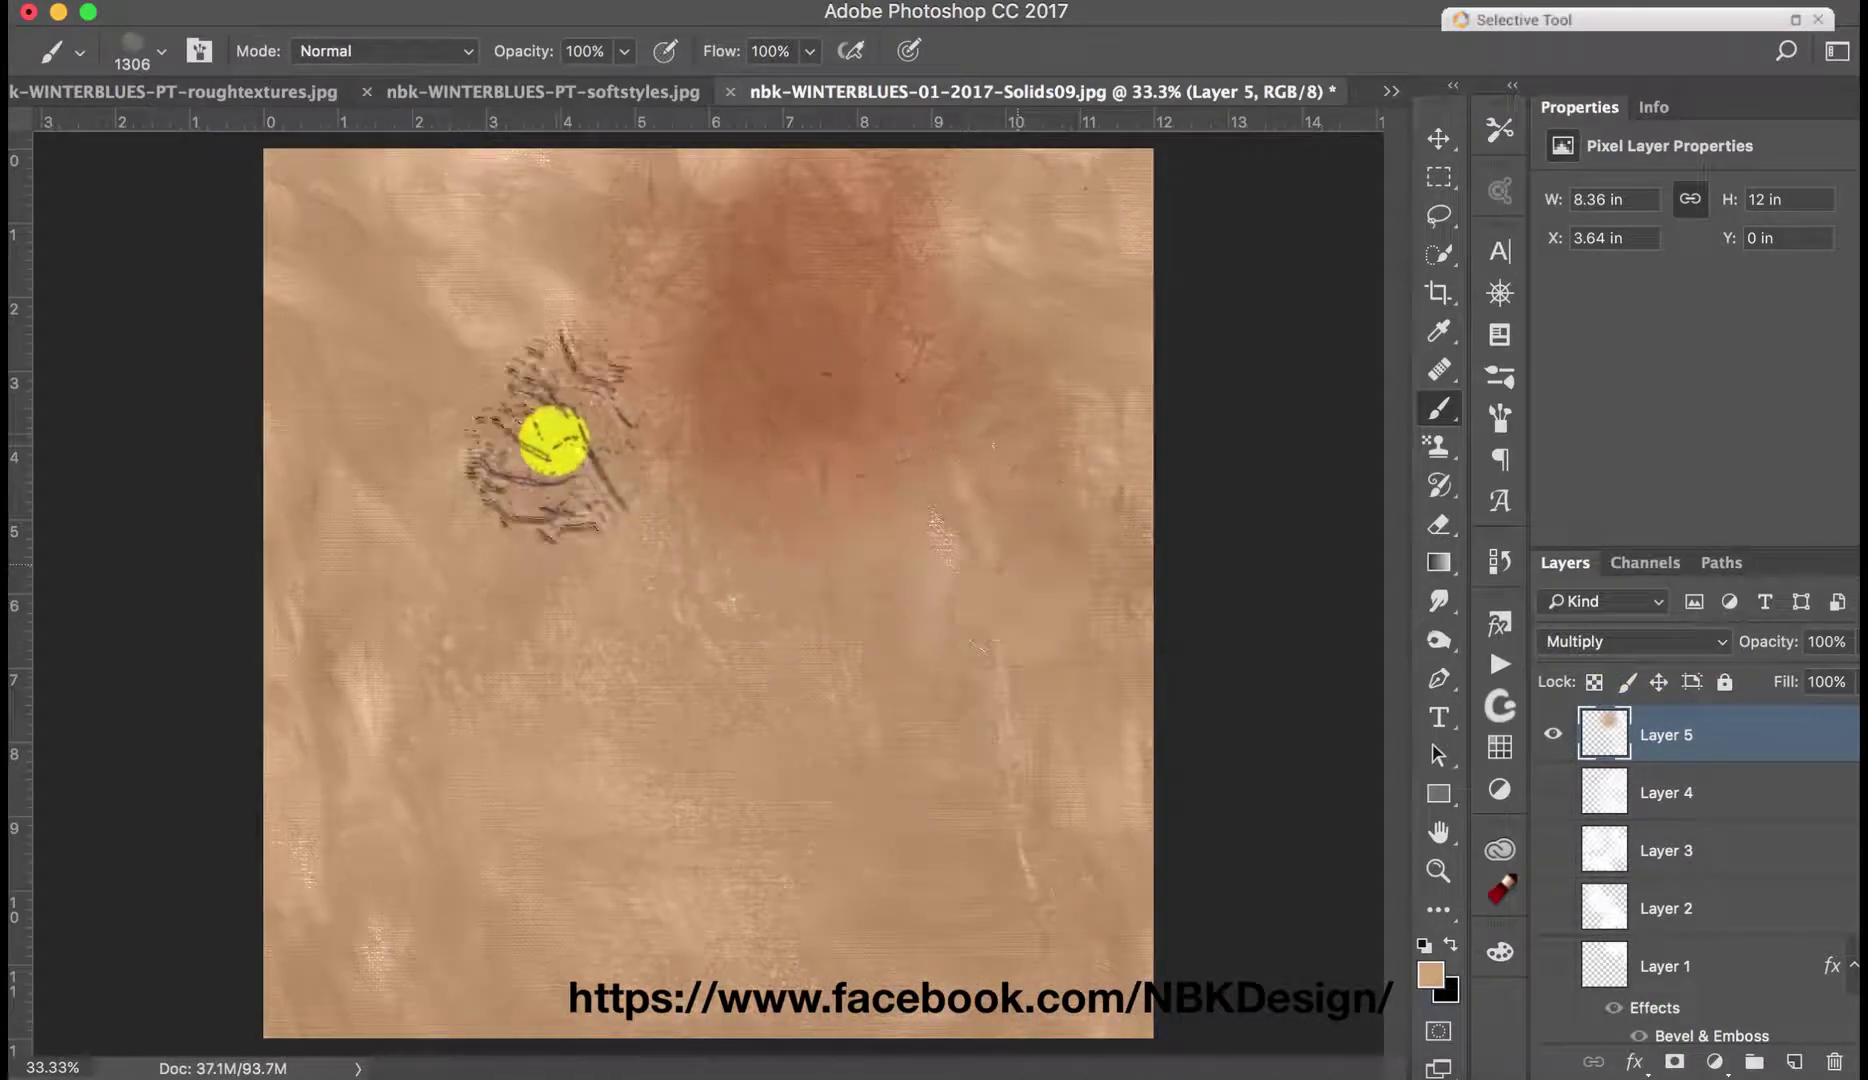
pyautogui.moveTo(555, 430)
pyautogui.mouseDown()
pyautogui.moveTo(506, 407)
pyautogui.moveTo(501, 345)
pyautogui.moveTo(530, 255)
pyautogui.moveTo(517, 221)
pyautogui.moveTo(560, 190)
pyautogui.mouseUp()
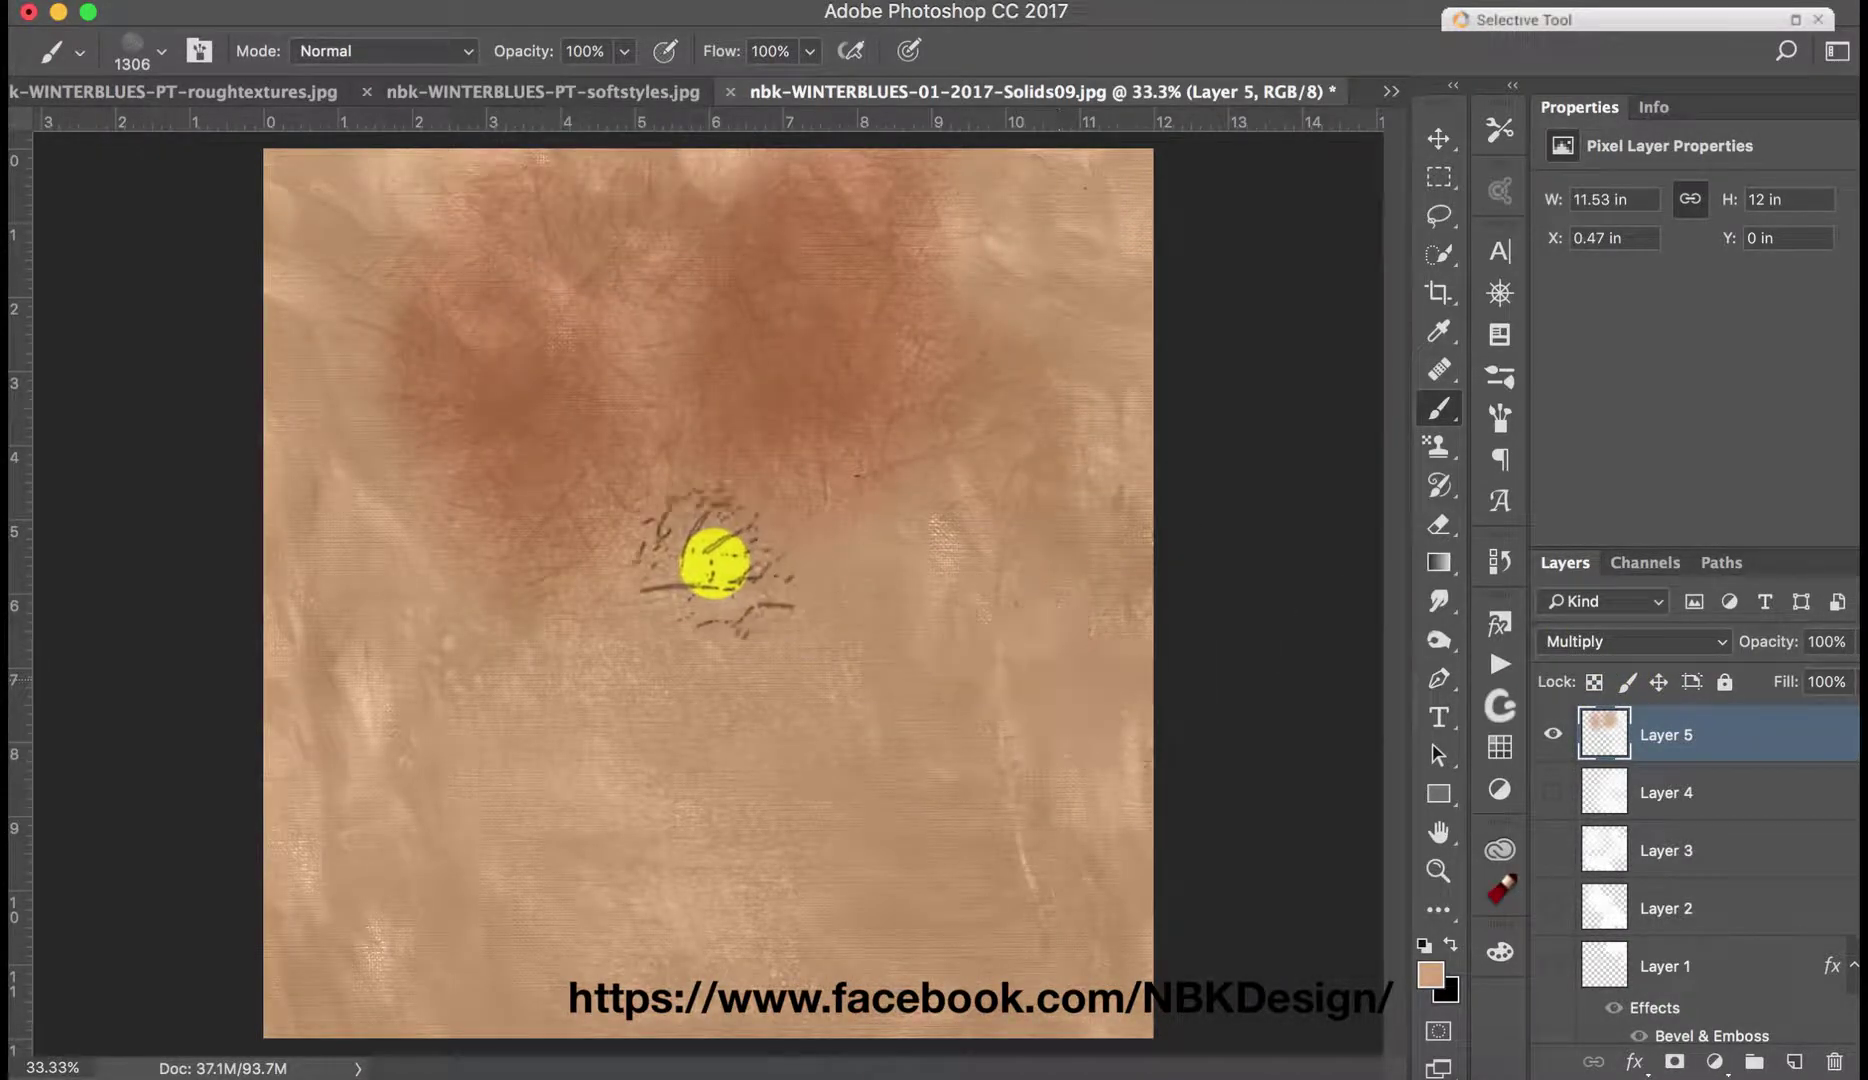
pyautogui.moveTo(709, 555); pyautogui.dragTo(771, 530)
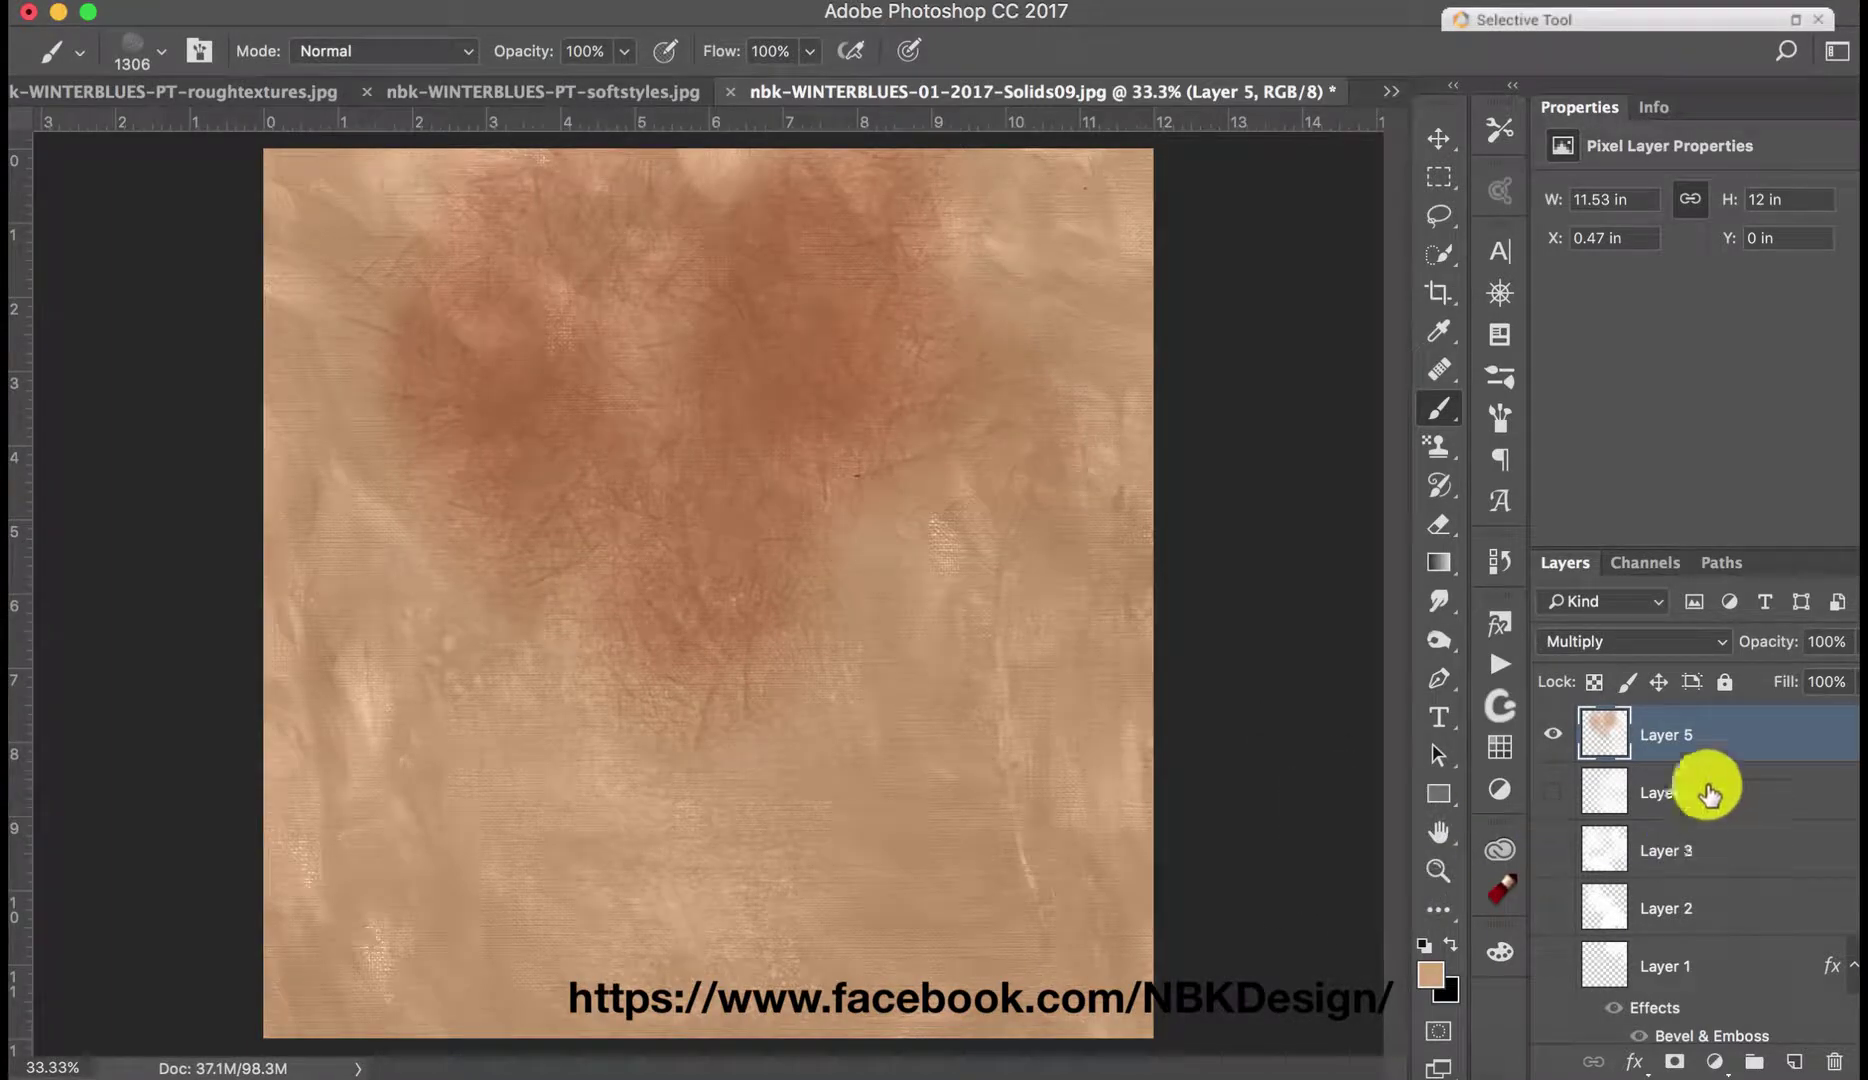
# Step: Delete the painted Multiply layer and duplicate Layer 0
pyautogui.press('Delete')
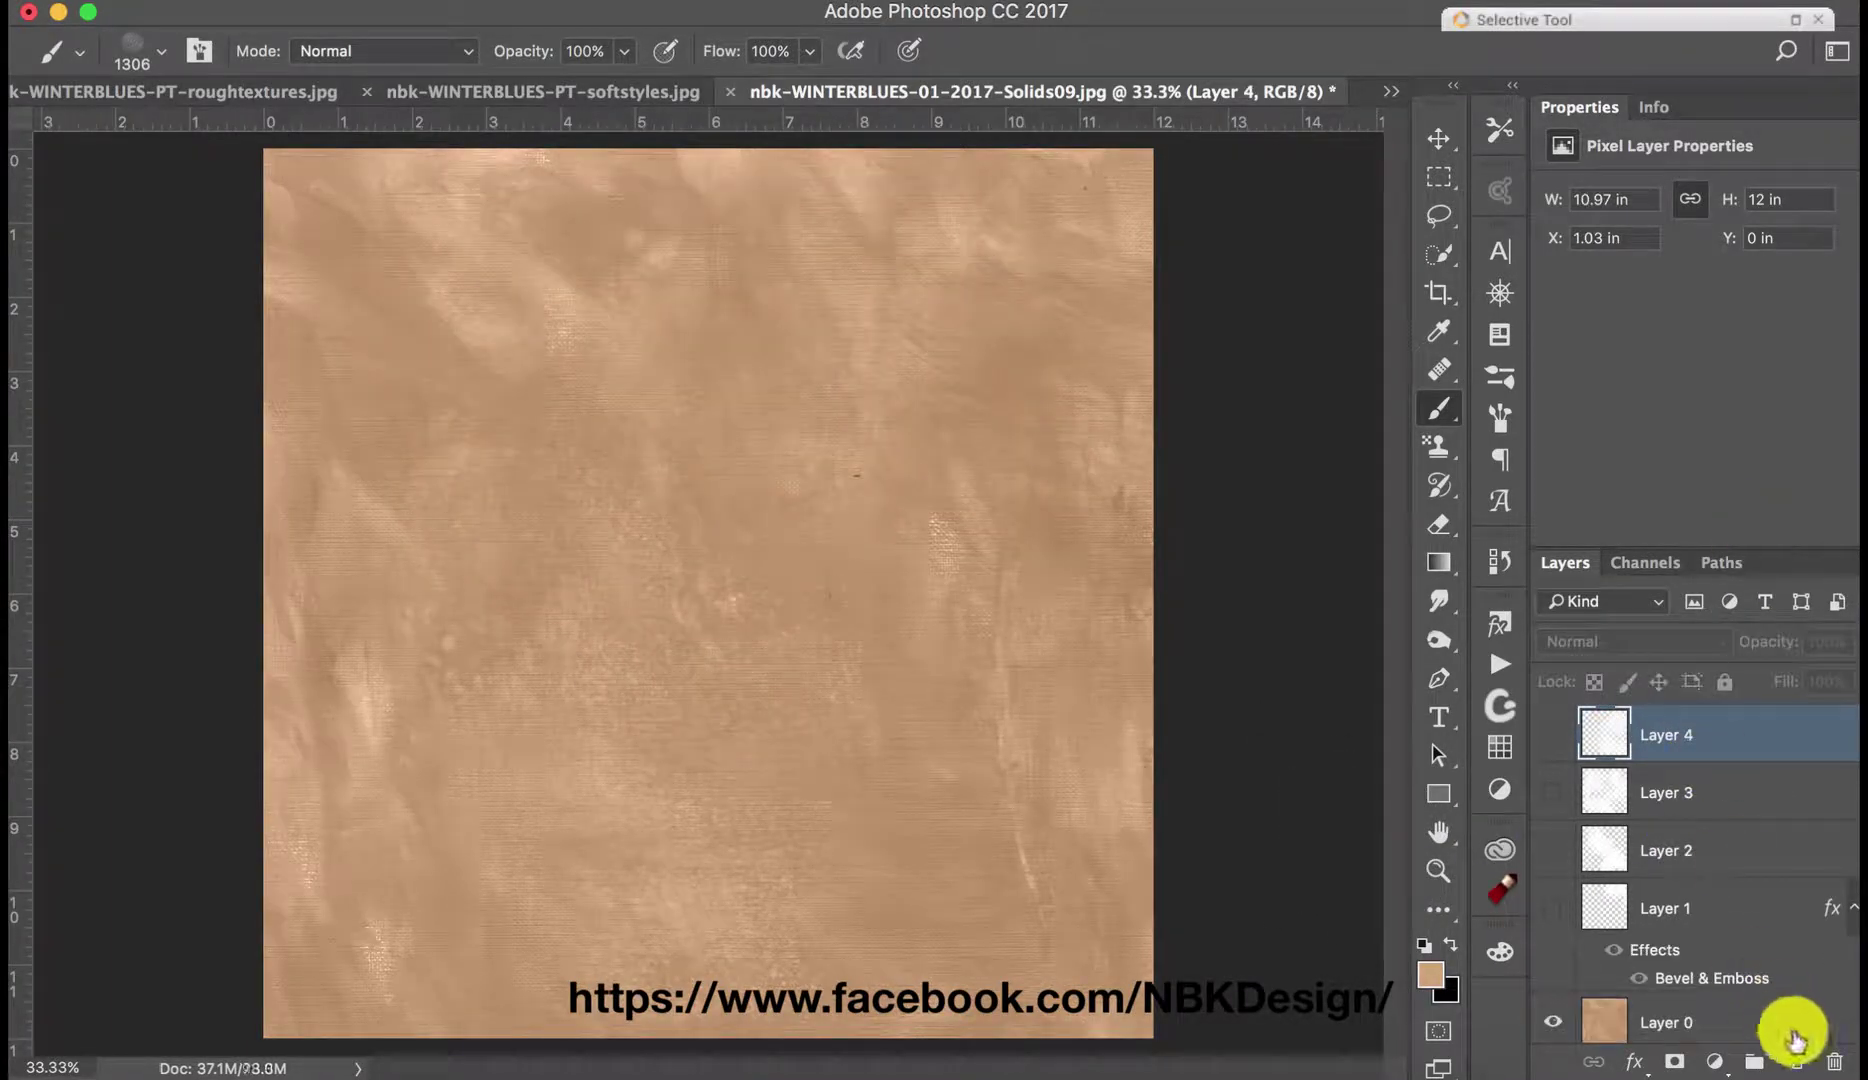
pyautogui.moveTo(1795, 1040); pyautogui.dragTo(1795, 1062)
# Step: Paint tan texture over the right-centre area of Layer 0 copy with nbk-WINTERBLUES-PT-rough-Brush12
pyautogui.click(73, 64)
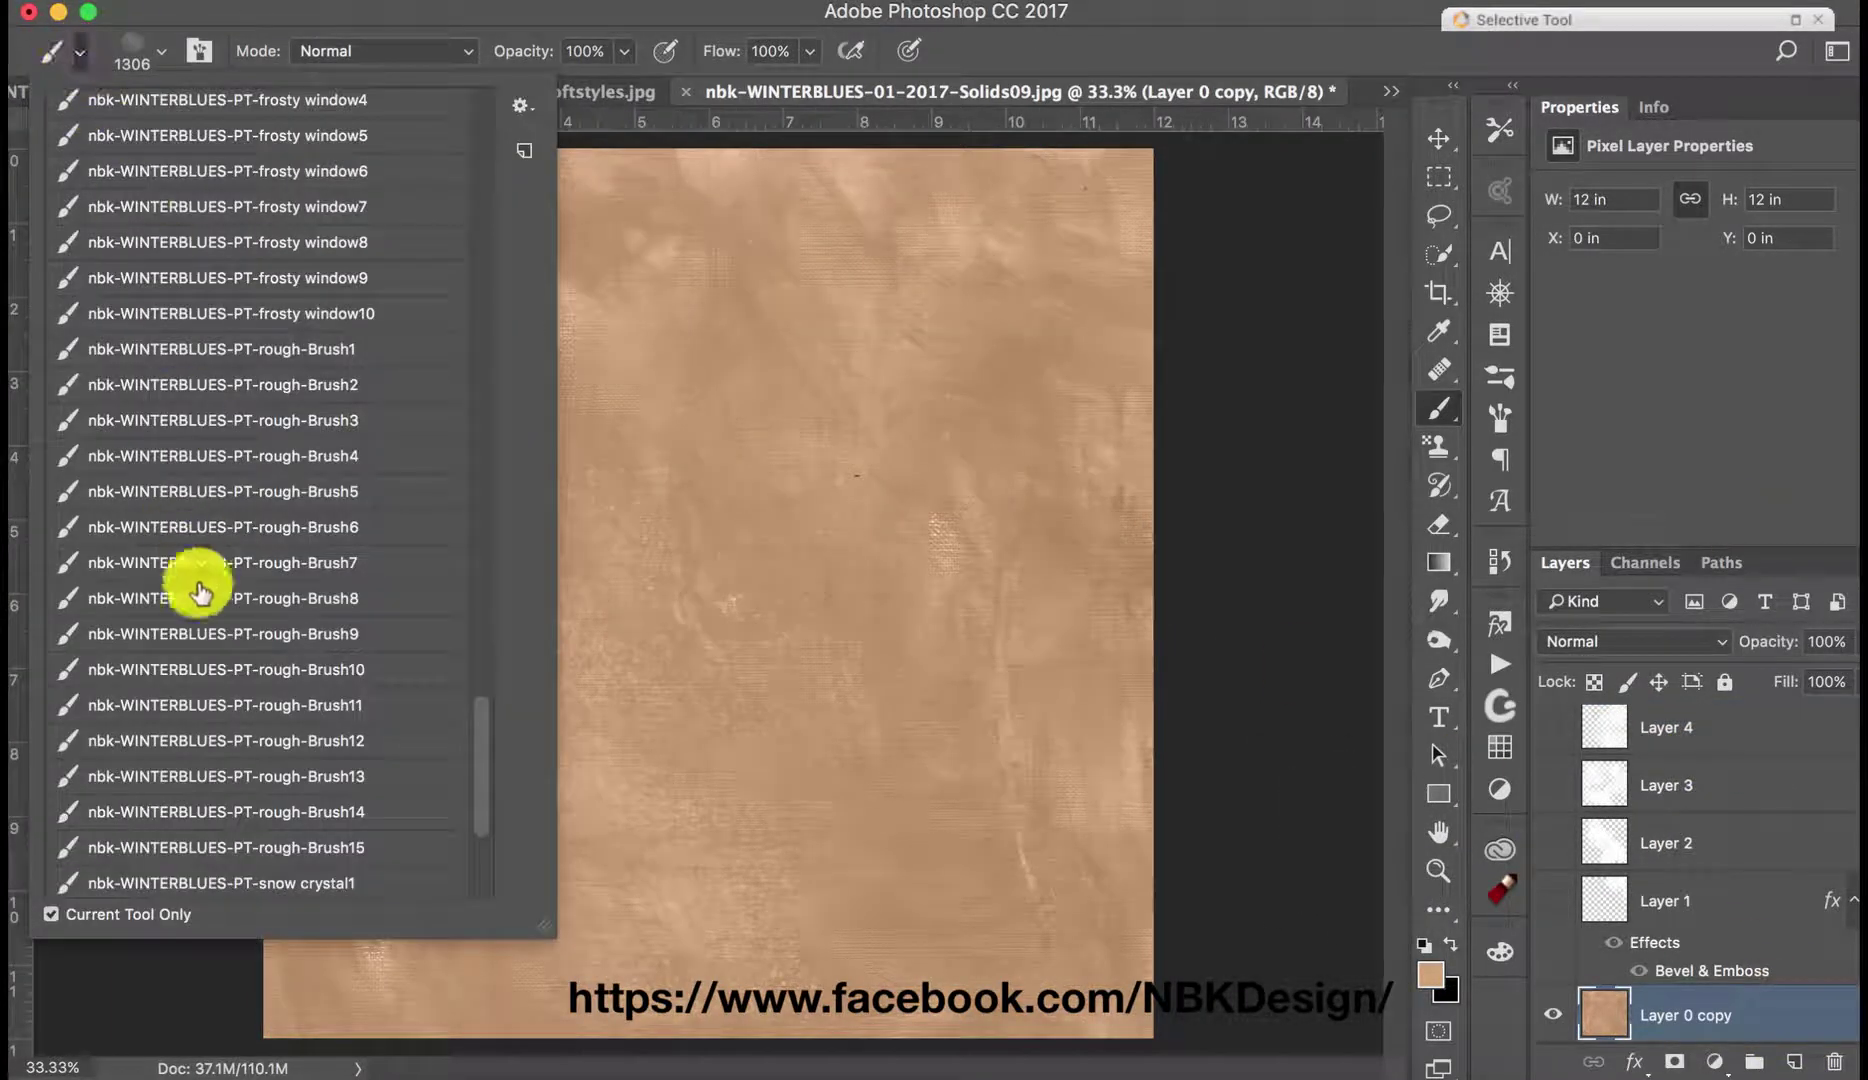
pyautogui.click(380, 634)
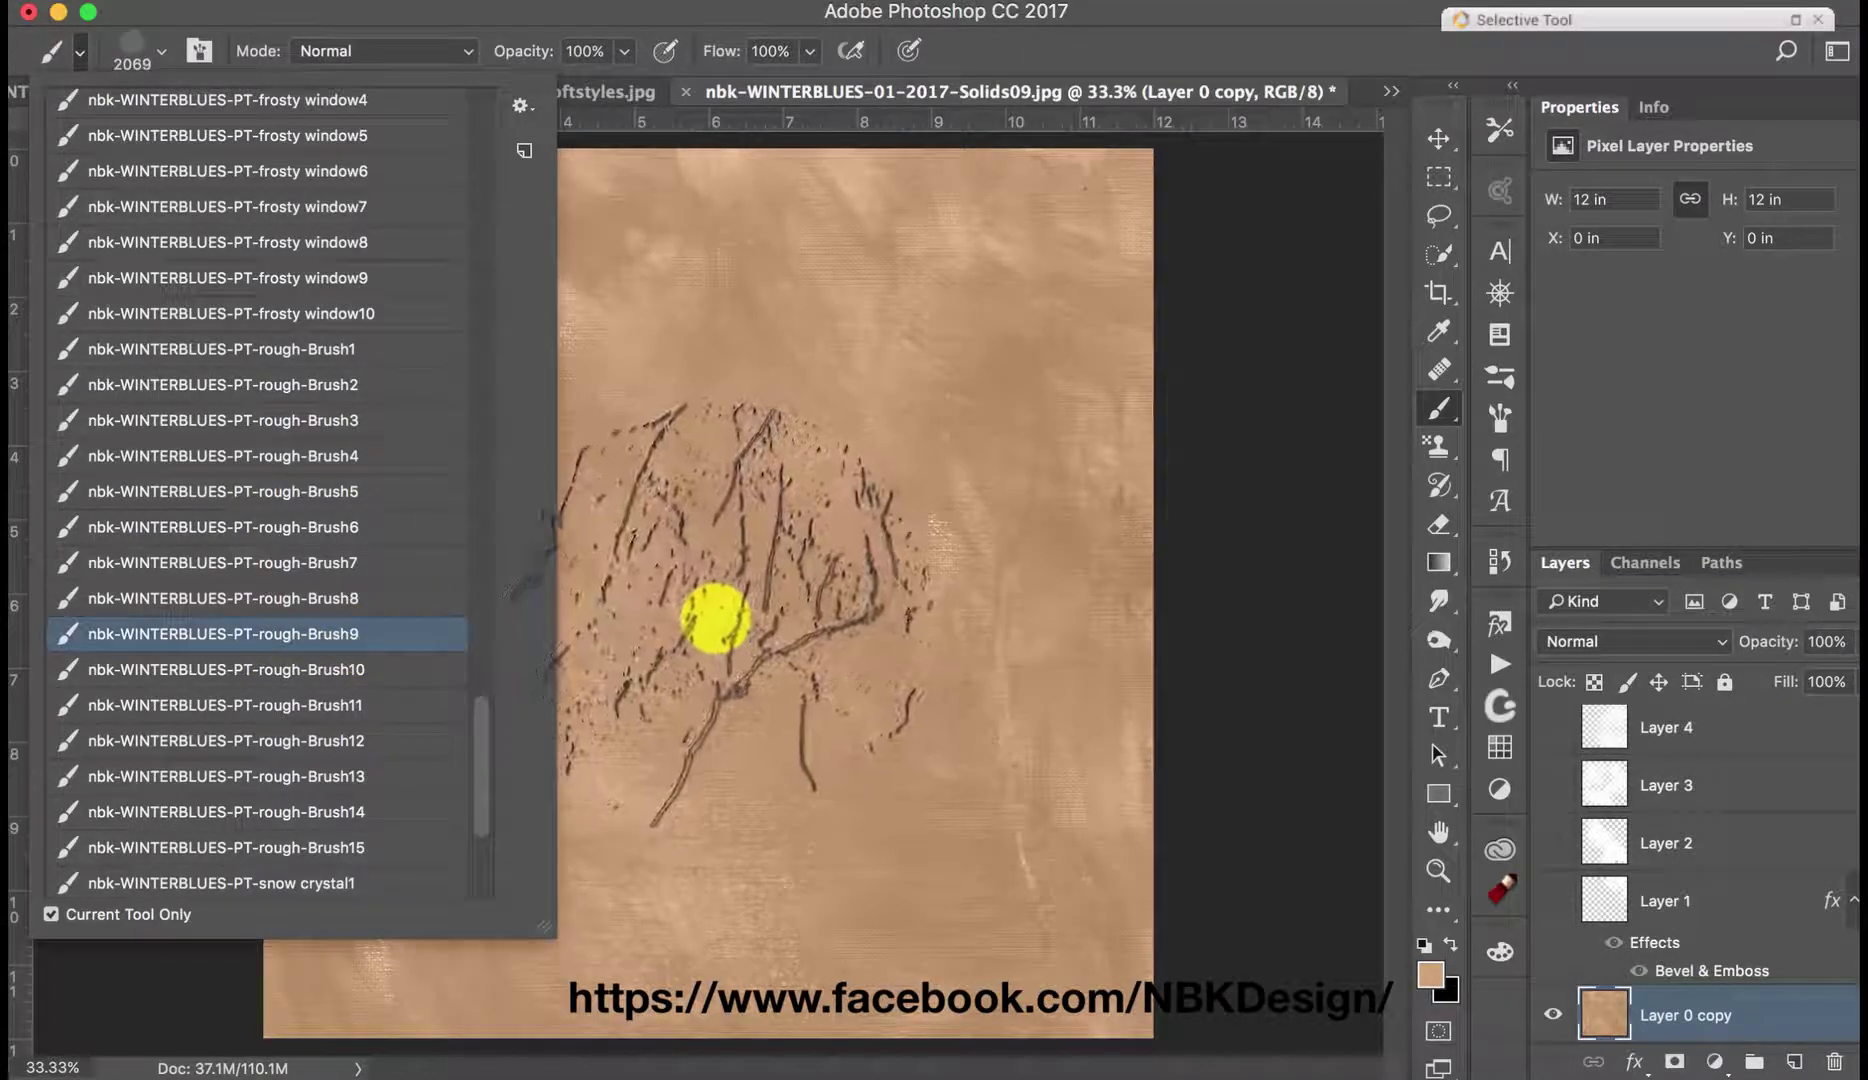
pyautogui.click(383, 707)
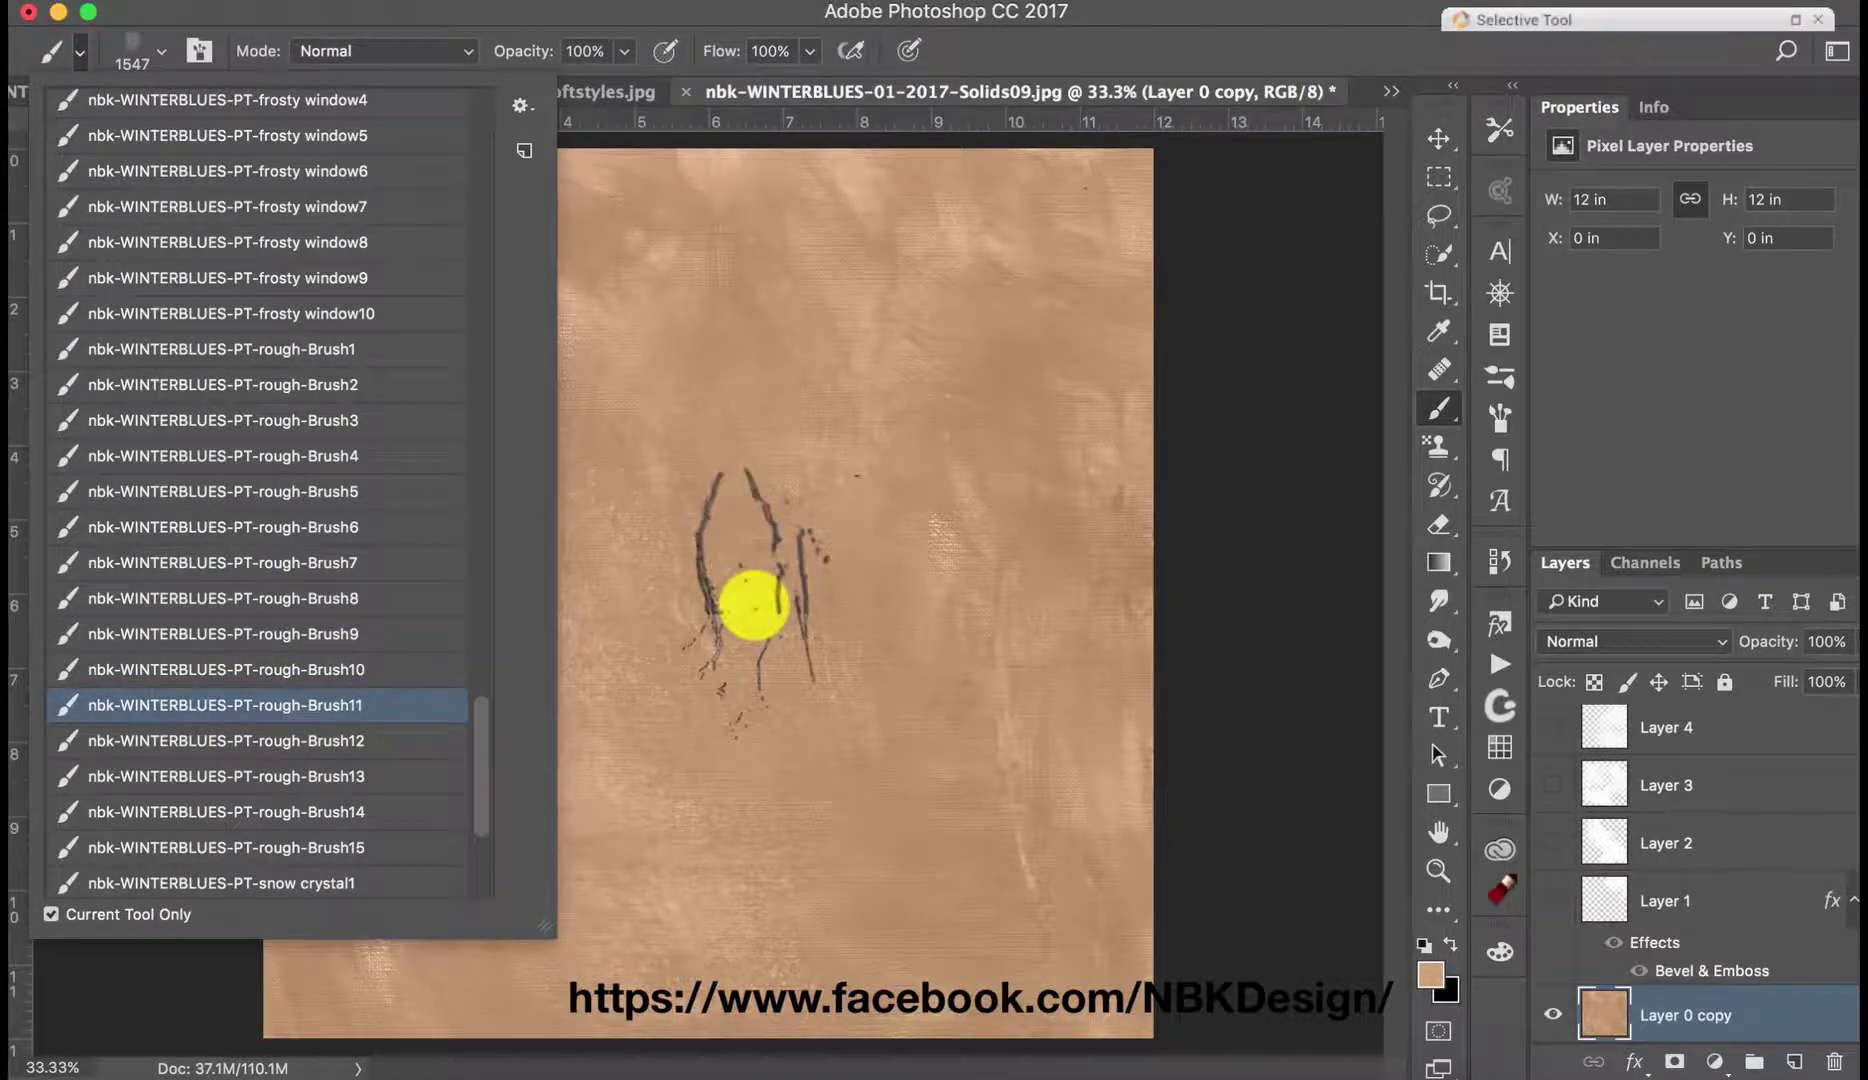
pyautogui.click(403, 742)
pyautogui.click(862, 638)
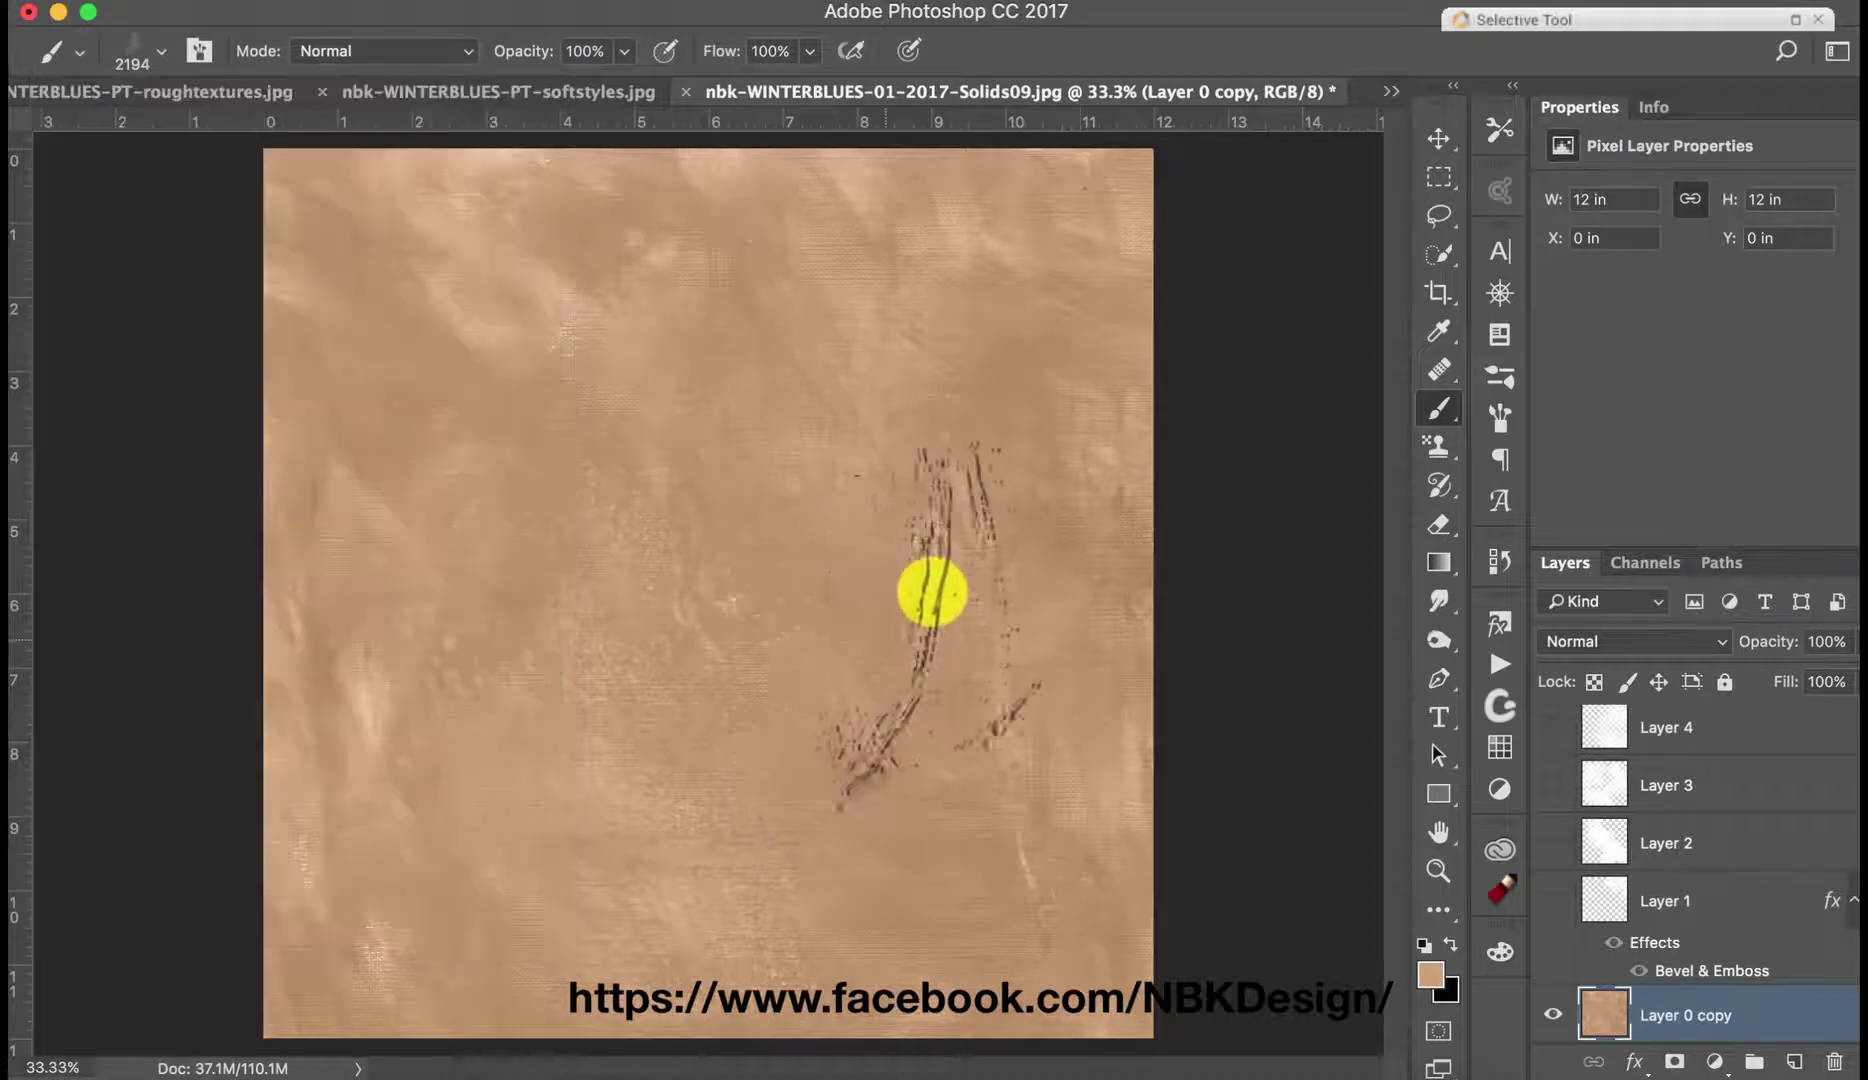
pyautogui.click(936, 542)
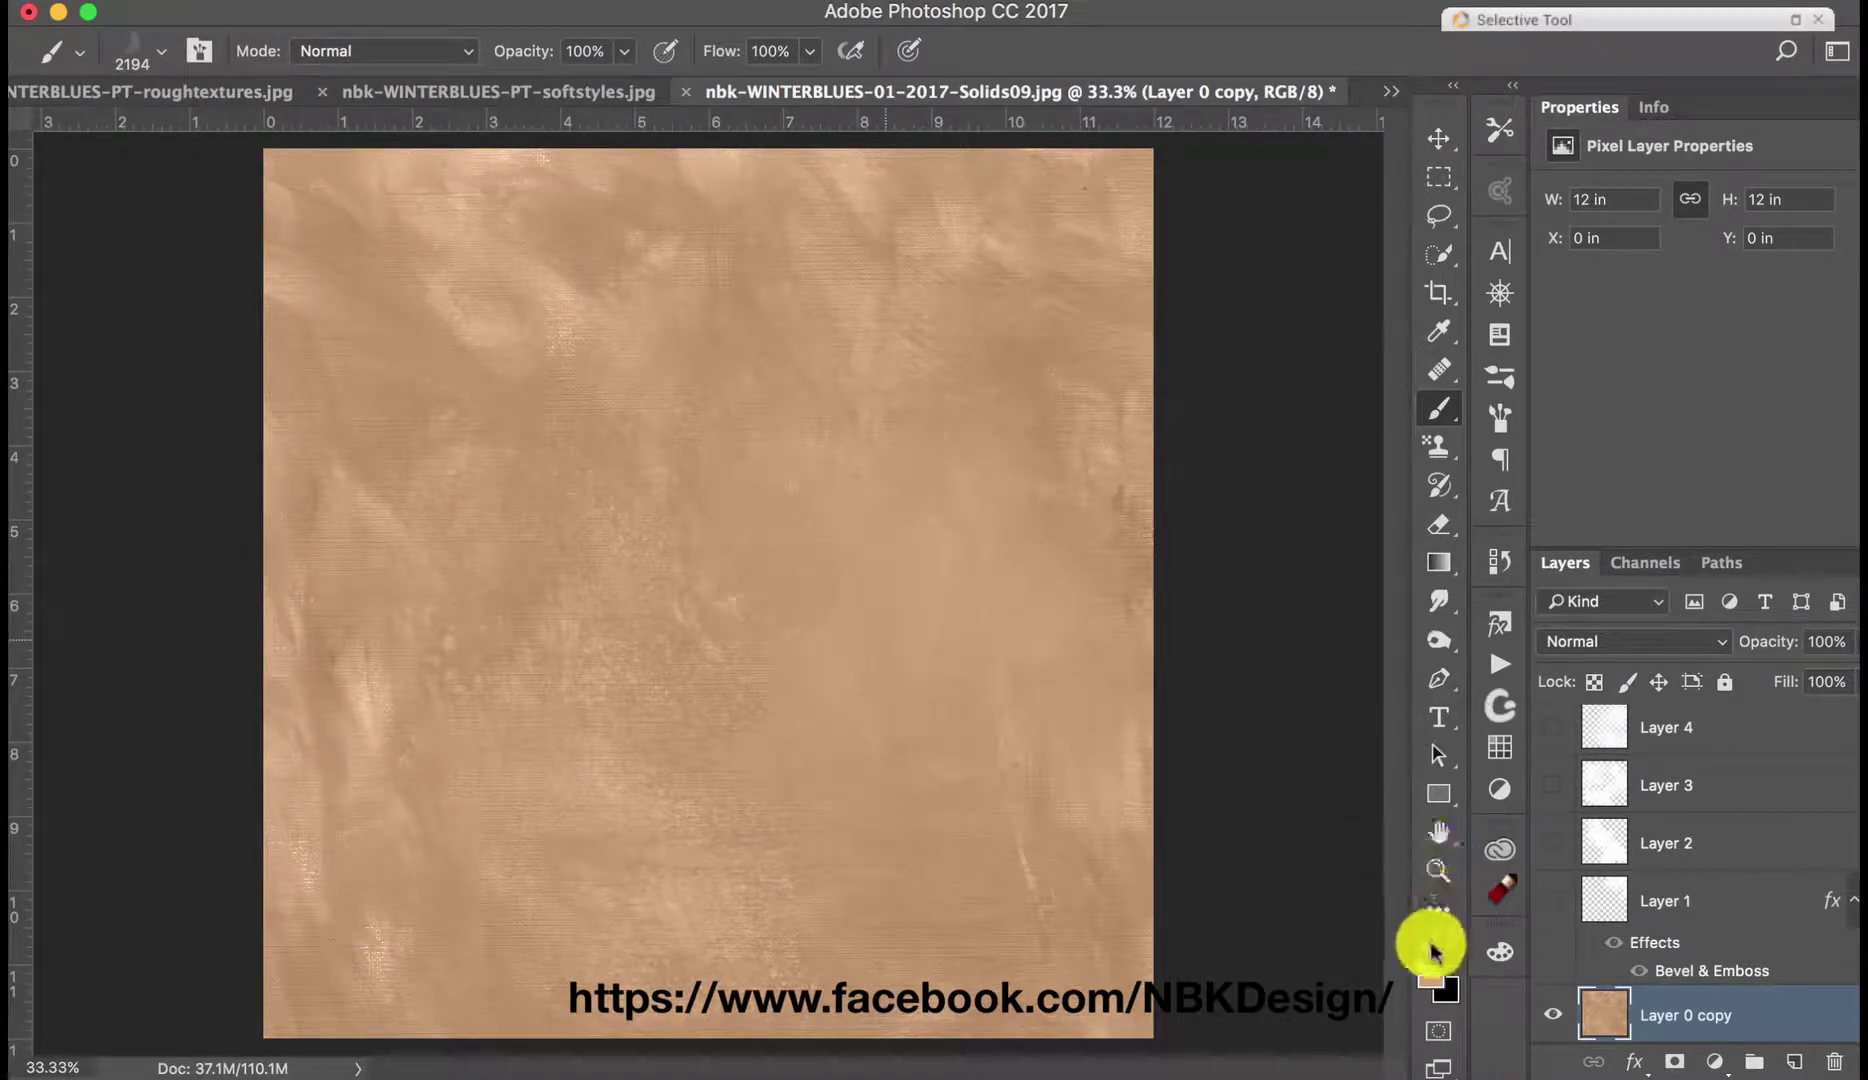
# Step: Paint white texture on Layer 0 copy's right side with nbk-WINTERBLUES-PT-rough-Brush12 and its lower centre with nbk-WINTERBLUES-PT-rough-Brush13
pyautogui.moveTo(992, 696)
pyautogui.mouseDown()
pyautogui.moveTo(890, 651)
pyautogui.moveTo(1014, 419)
pyautogui.moveTo(951, 343)
pyautogui.moveTo(285, 236)
pyautogui.mouseUp()
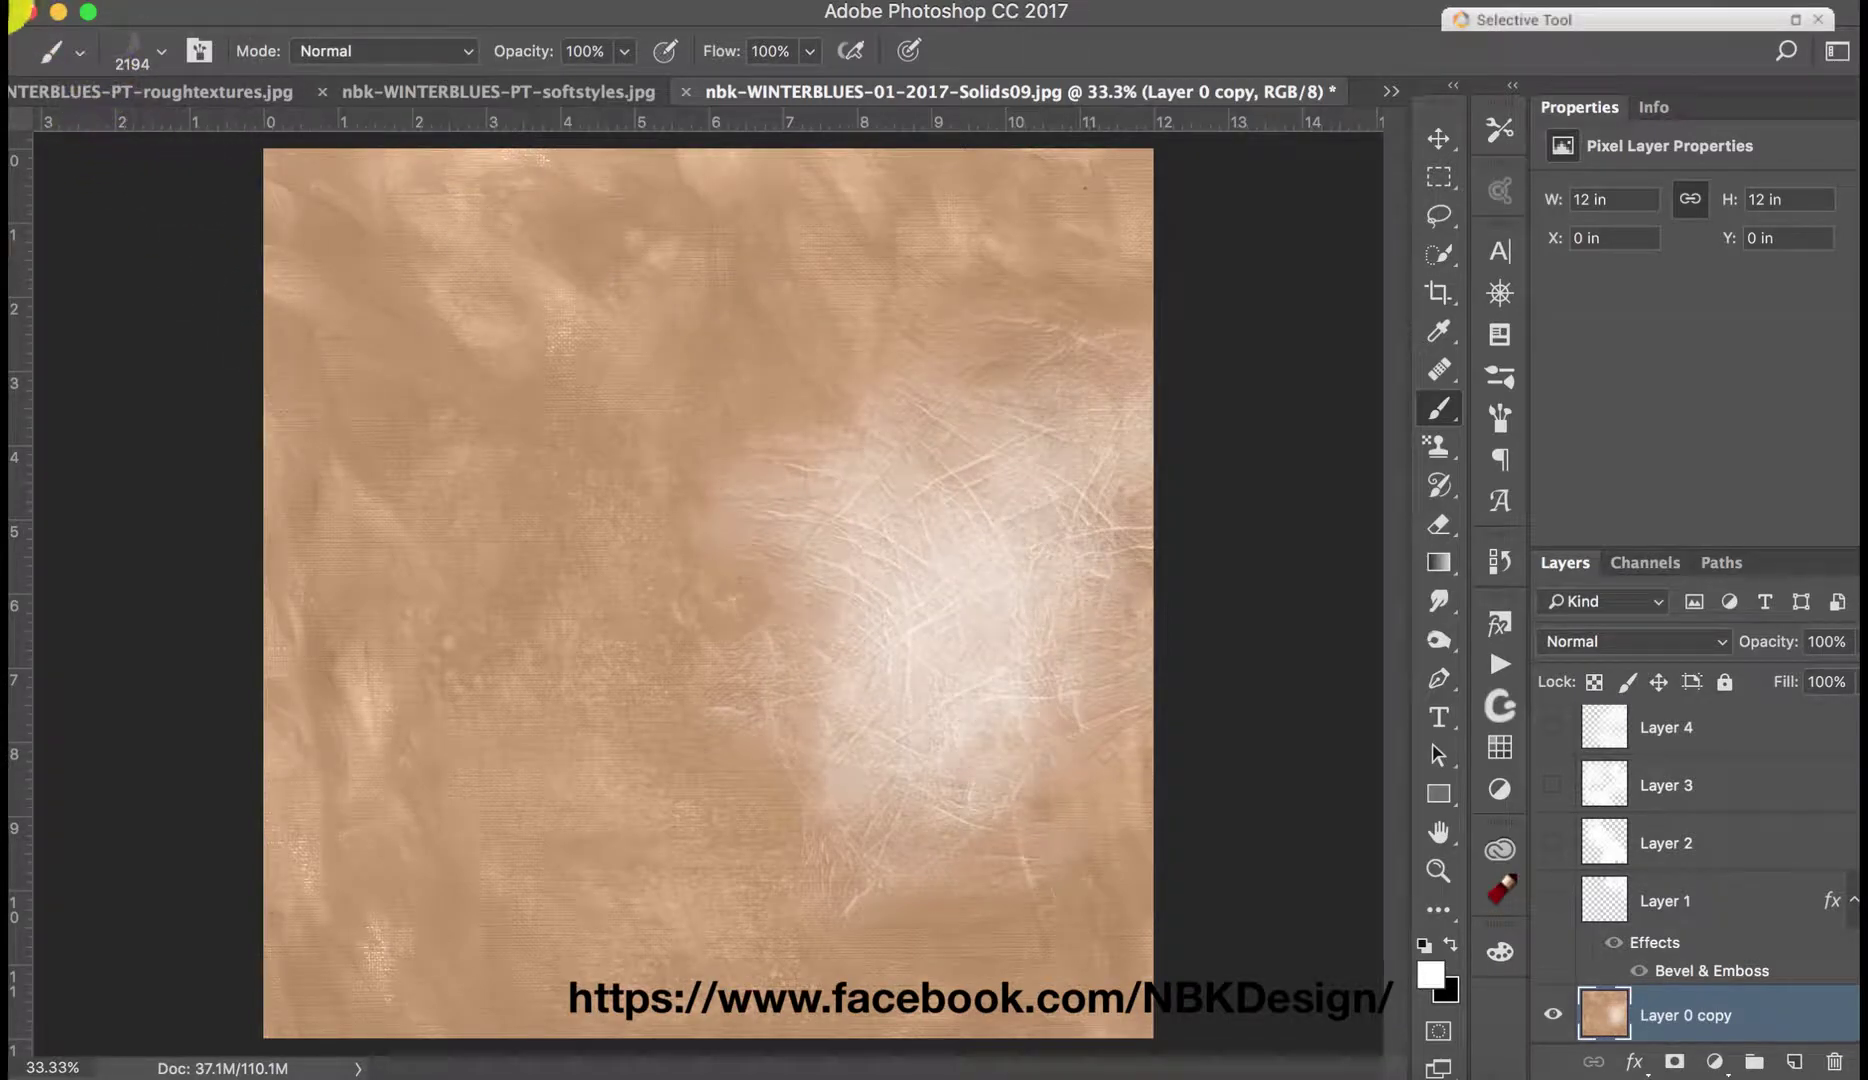
pyautogui.click(75, 58)
pyautogui.click(325, 776)
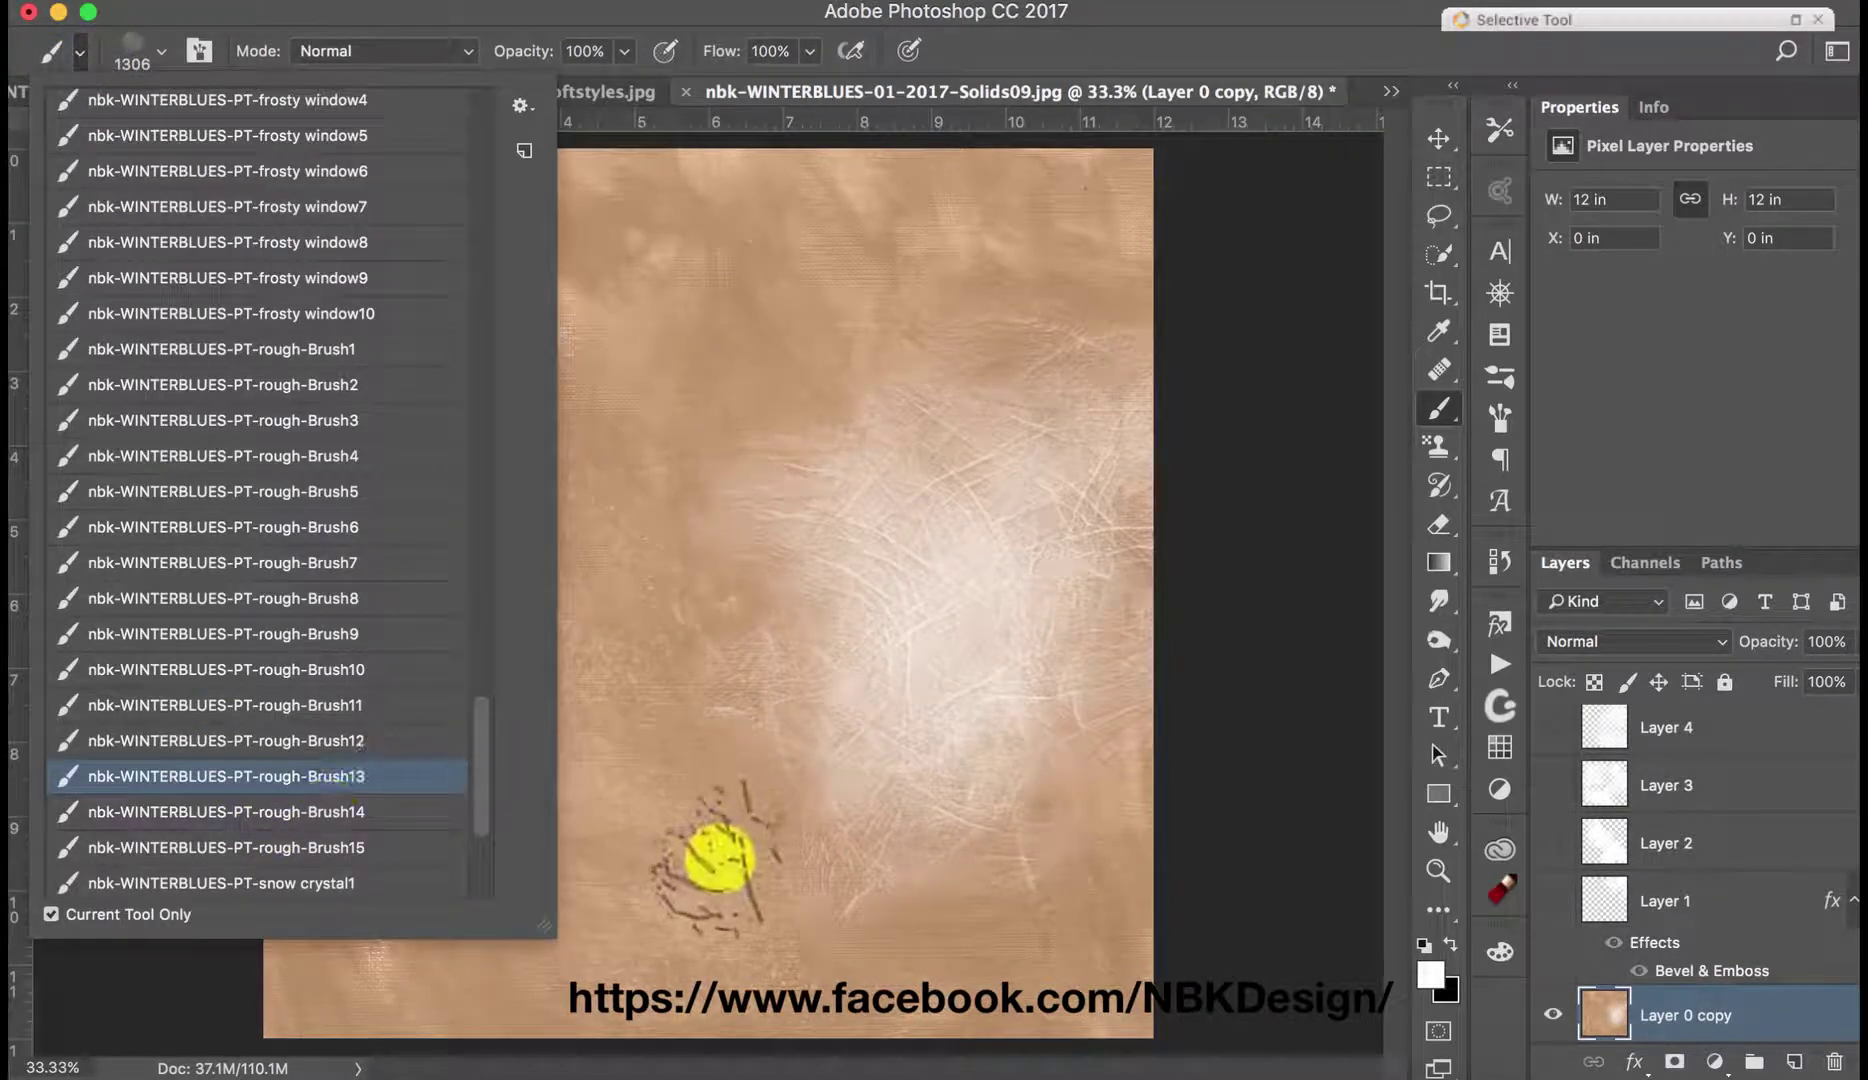
pyautogui.moveTo(709, 855)
pyautogui.mouseDown()
pyautogui.moveTo(707, 901)
pyautogui.moveTo(868, 922)
pyautogui.mouseUp()
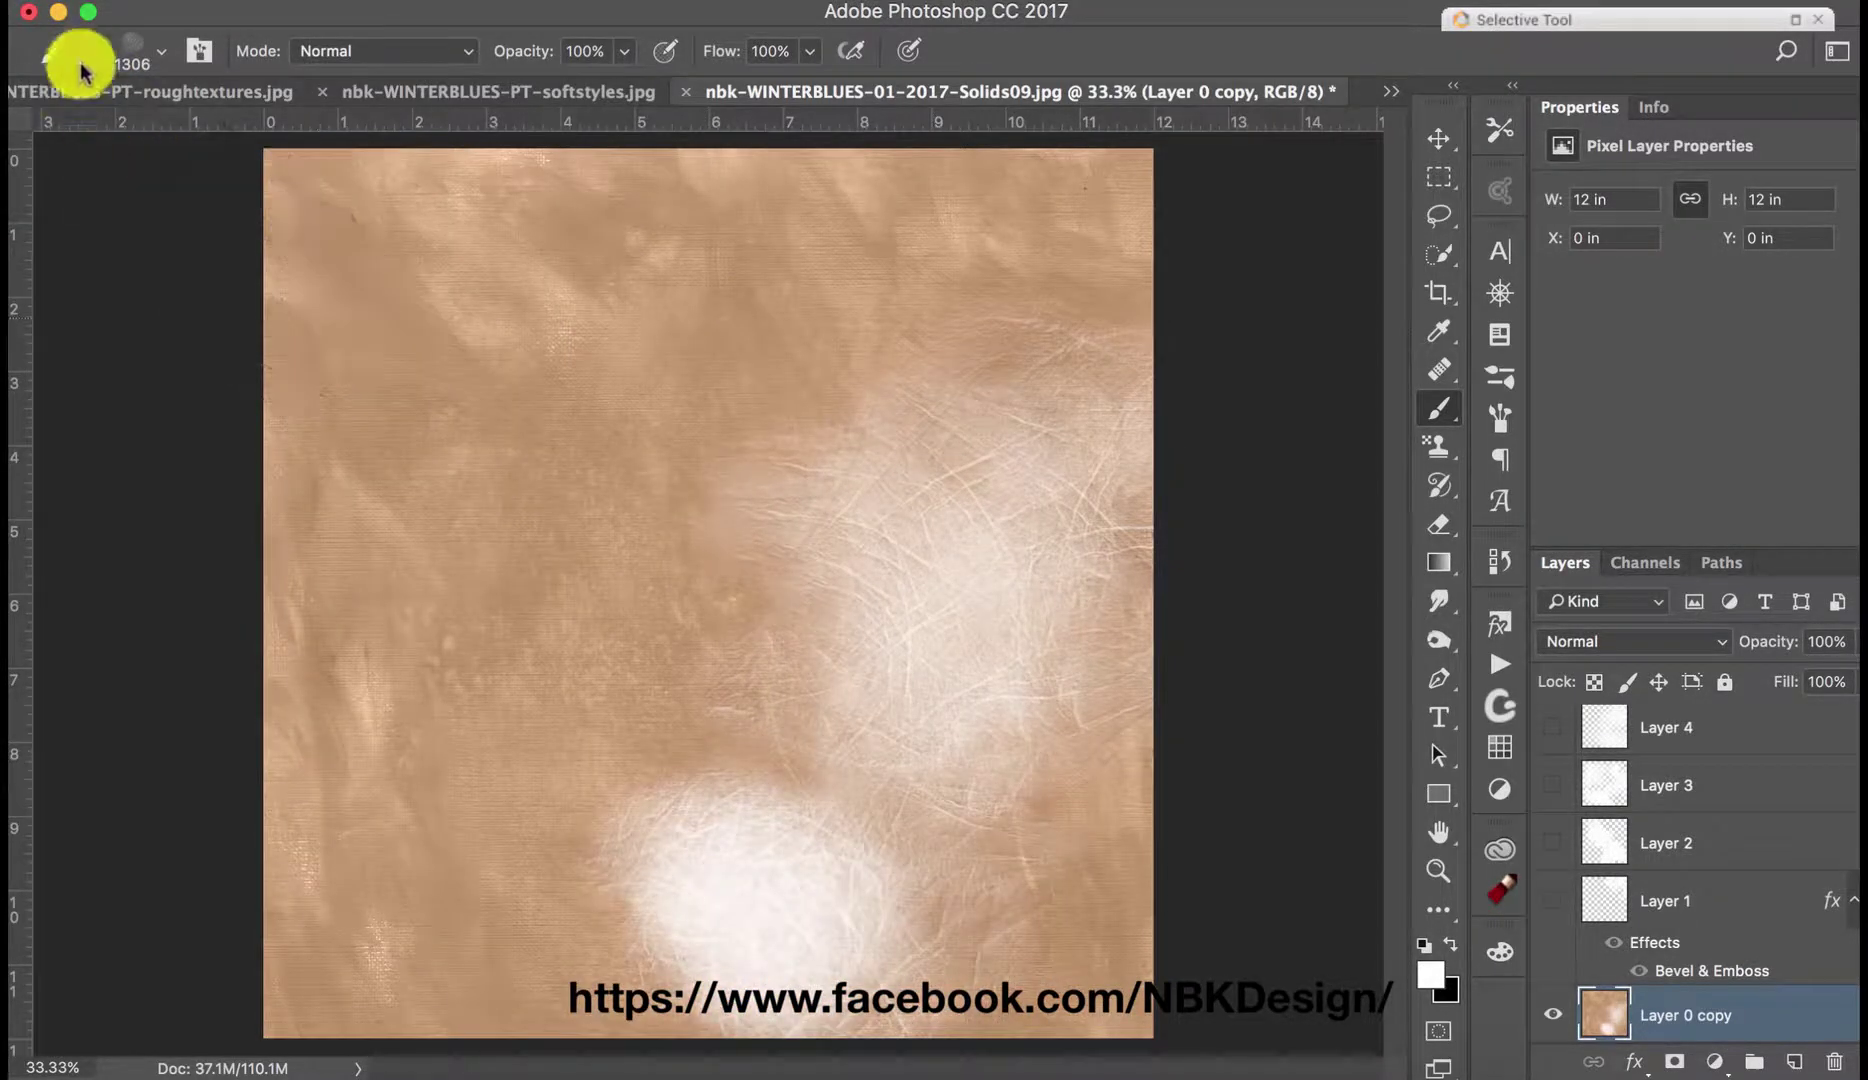
# Step: Paint white texture across Layer 0 copy's upper area with nbk-WINTERBLUES-PT-rough-Brush14
pyautogui.click(75, 55)
pyautogui.click(338, 810)
pyautogui.moveTo(640, 360)
pyautogui.mouseDown()
pyautogui.moveTo(625, 404)
pyautogui.moveTo(721, 388)
pyautogui.moveTo(648, 380)
pyautogui.moveTo(925, 321)
pyautogui.moveTo(888, 292)
pyautogui.moveTo(951, 292)
pyautogui.moveTo(1054, 365)
pyautogui.mouseUp()
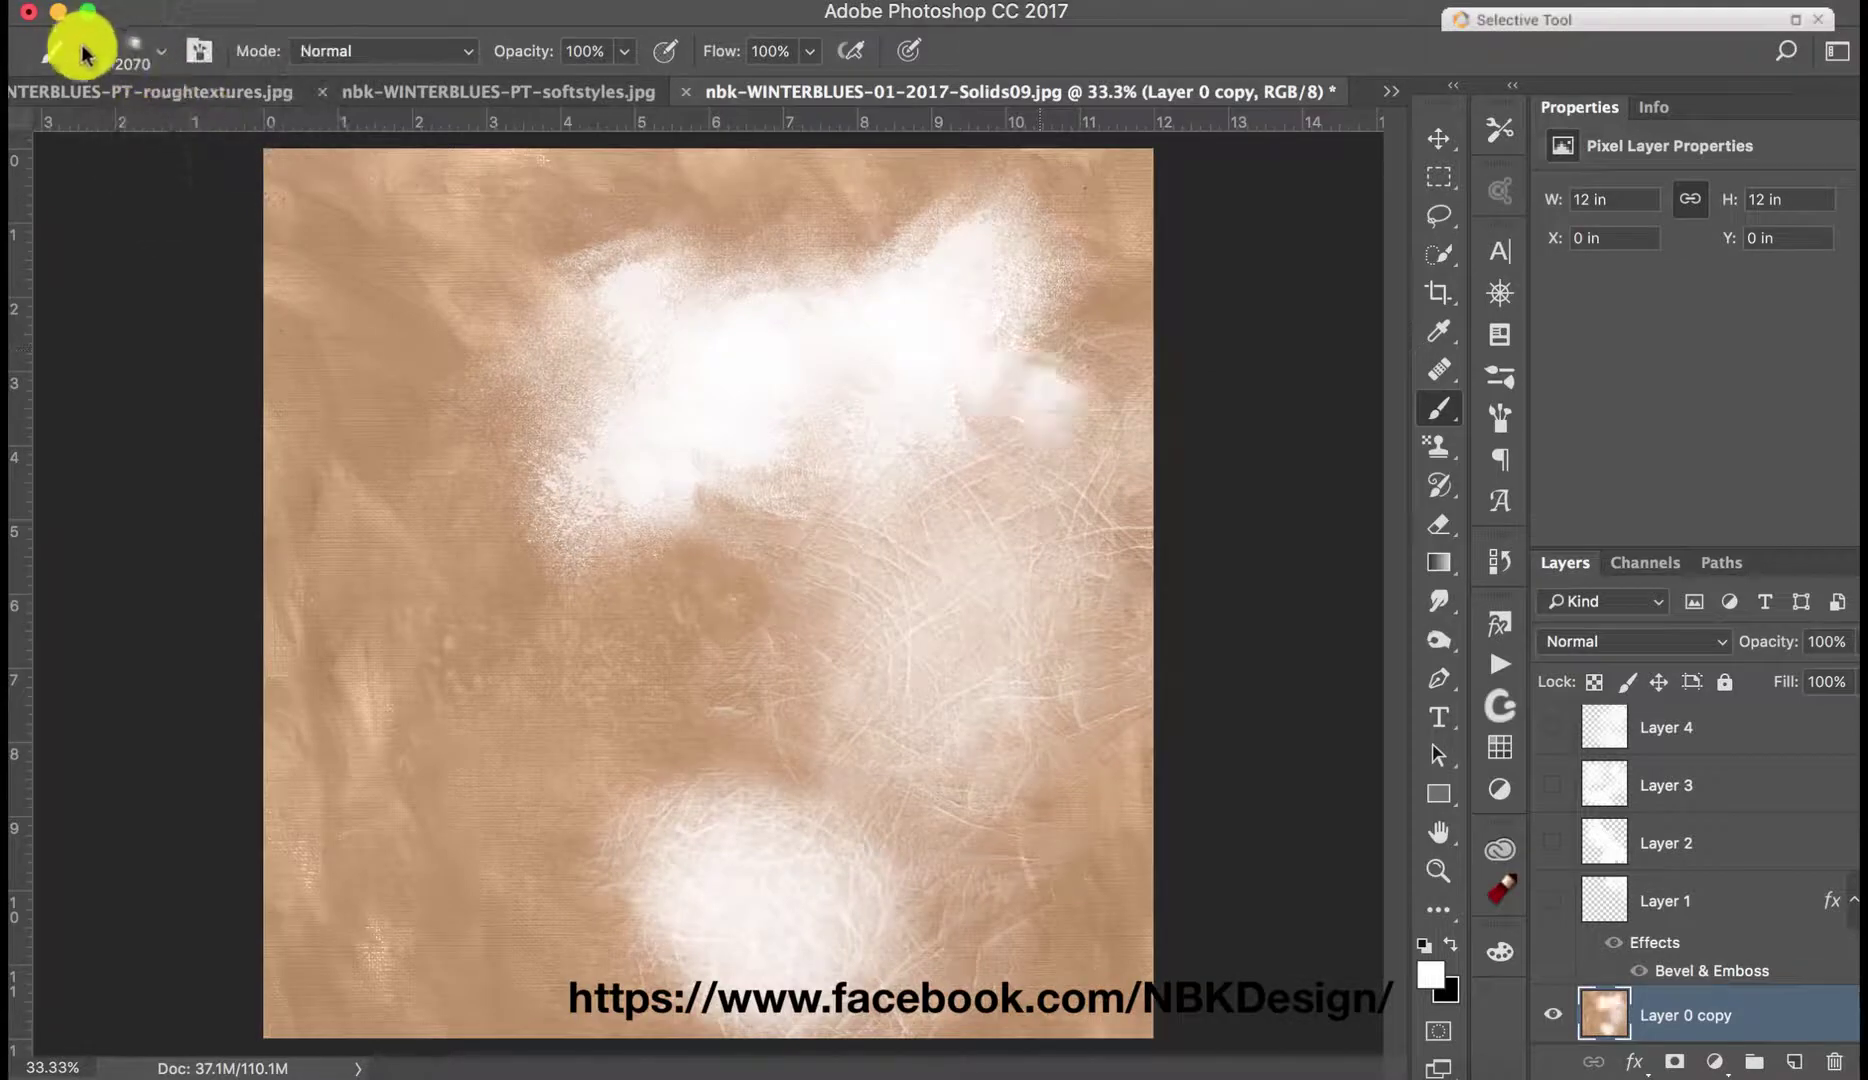
# Step: Paint white over the left and central areas of Layer 0 copy with nbk-WINTERBLUES-PT-rough-Brush15
pyautogui.click(79, 51)
pyautogui.click(370, 845)
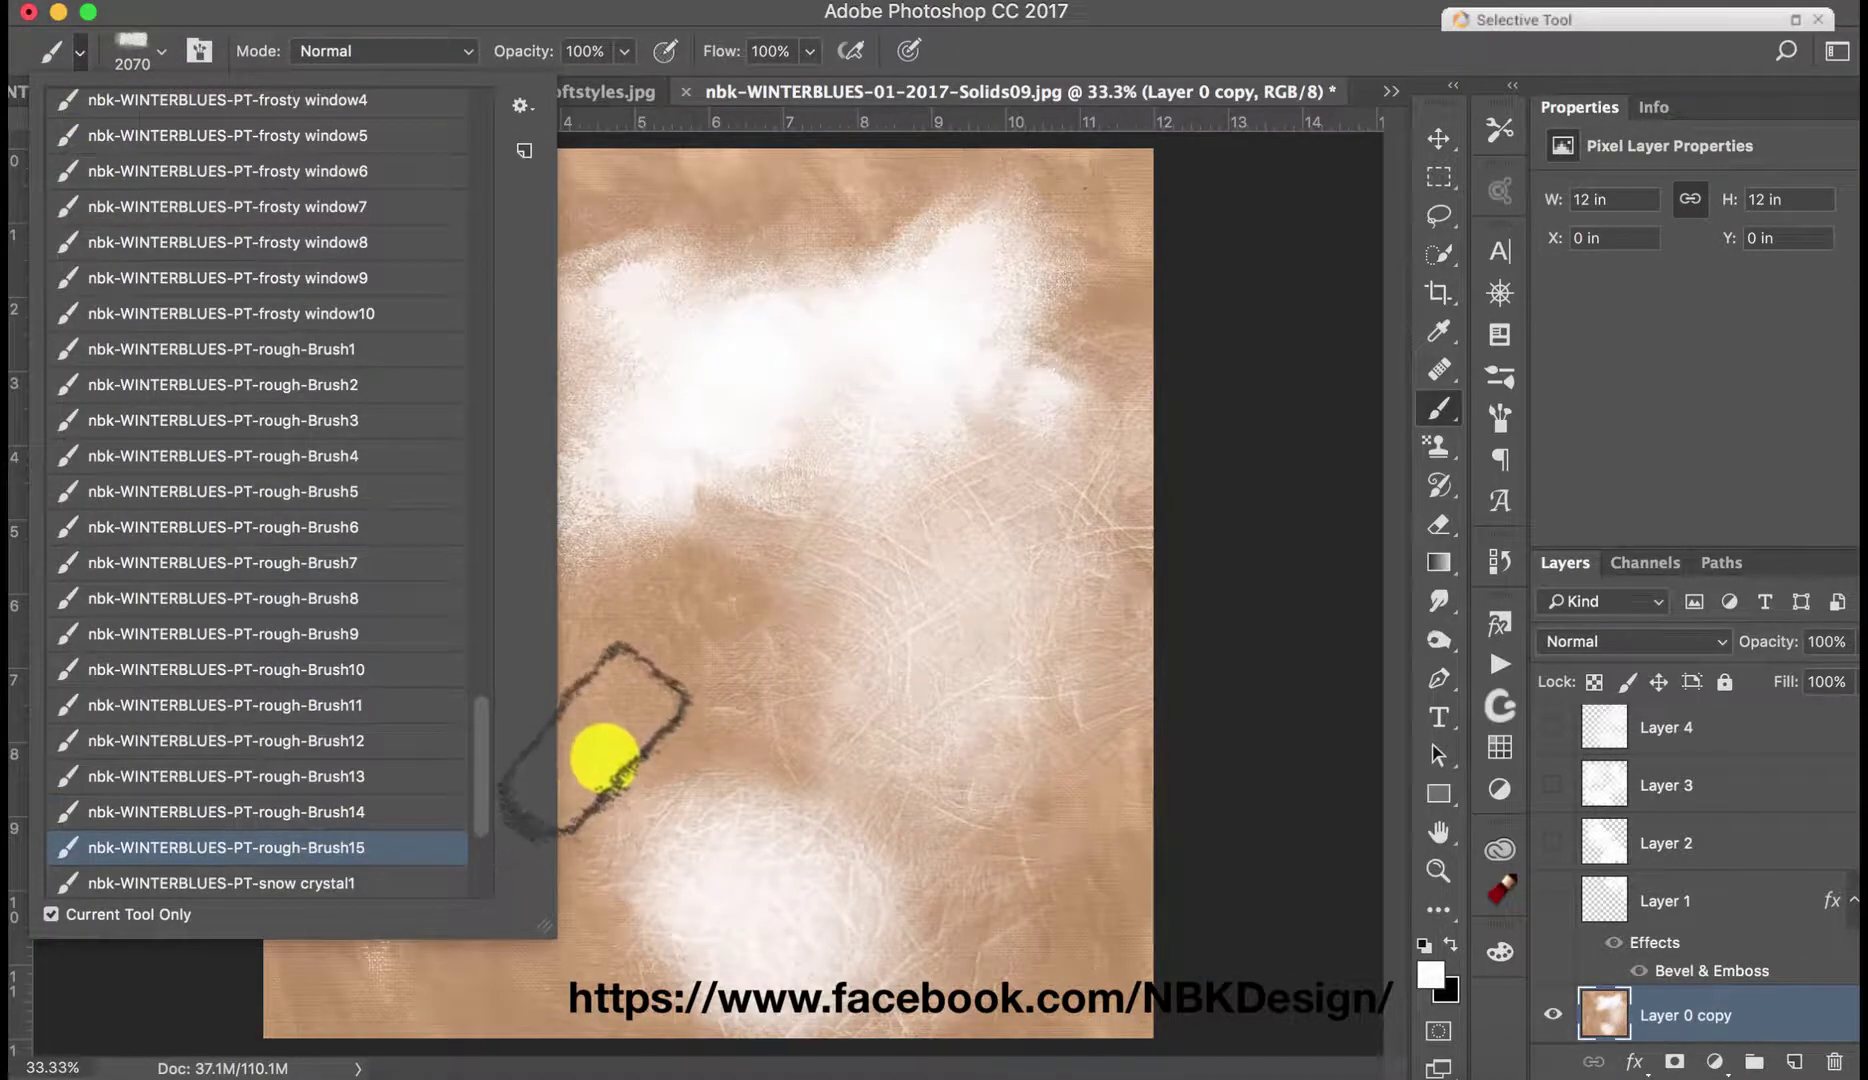
pyautogui.click(625, 762)
pyautogui.moveTo(646, 763)
pyautogui.mouseDown()
pyautogui.moveTo(507, 784)
pyautogui.moveTo(518, 718)
pyautogui.moveTo(423, 774)
pyautogui.moveTo(380, 708)
pyautogui.moveTo(339, 706)
pyautogui.moveTo(404, 596)
pyautogui.moveTo(683, 633)
pyautogui.moveTo(725, 694)
pyautogui.moveTo(810, 731)
pyautogui.moveTo(846, 696)
pyautogui.mouseUp()
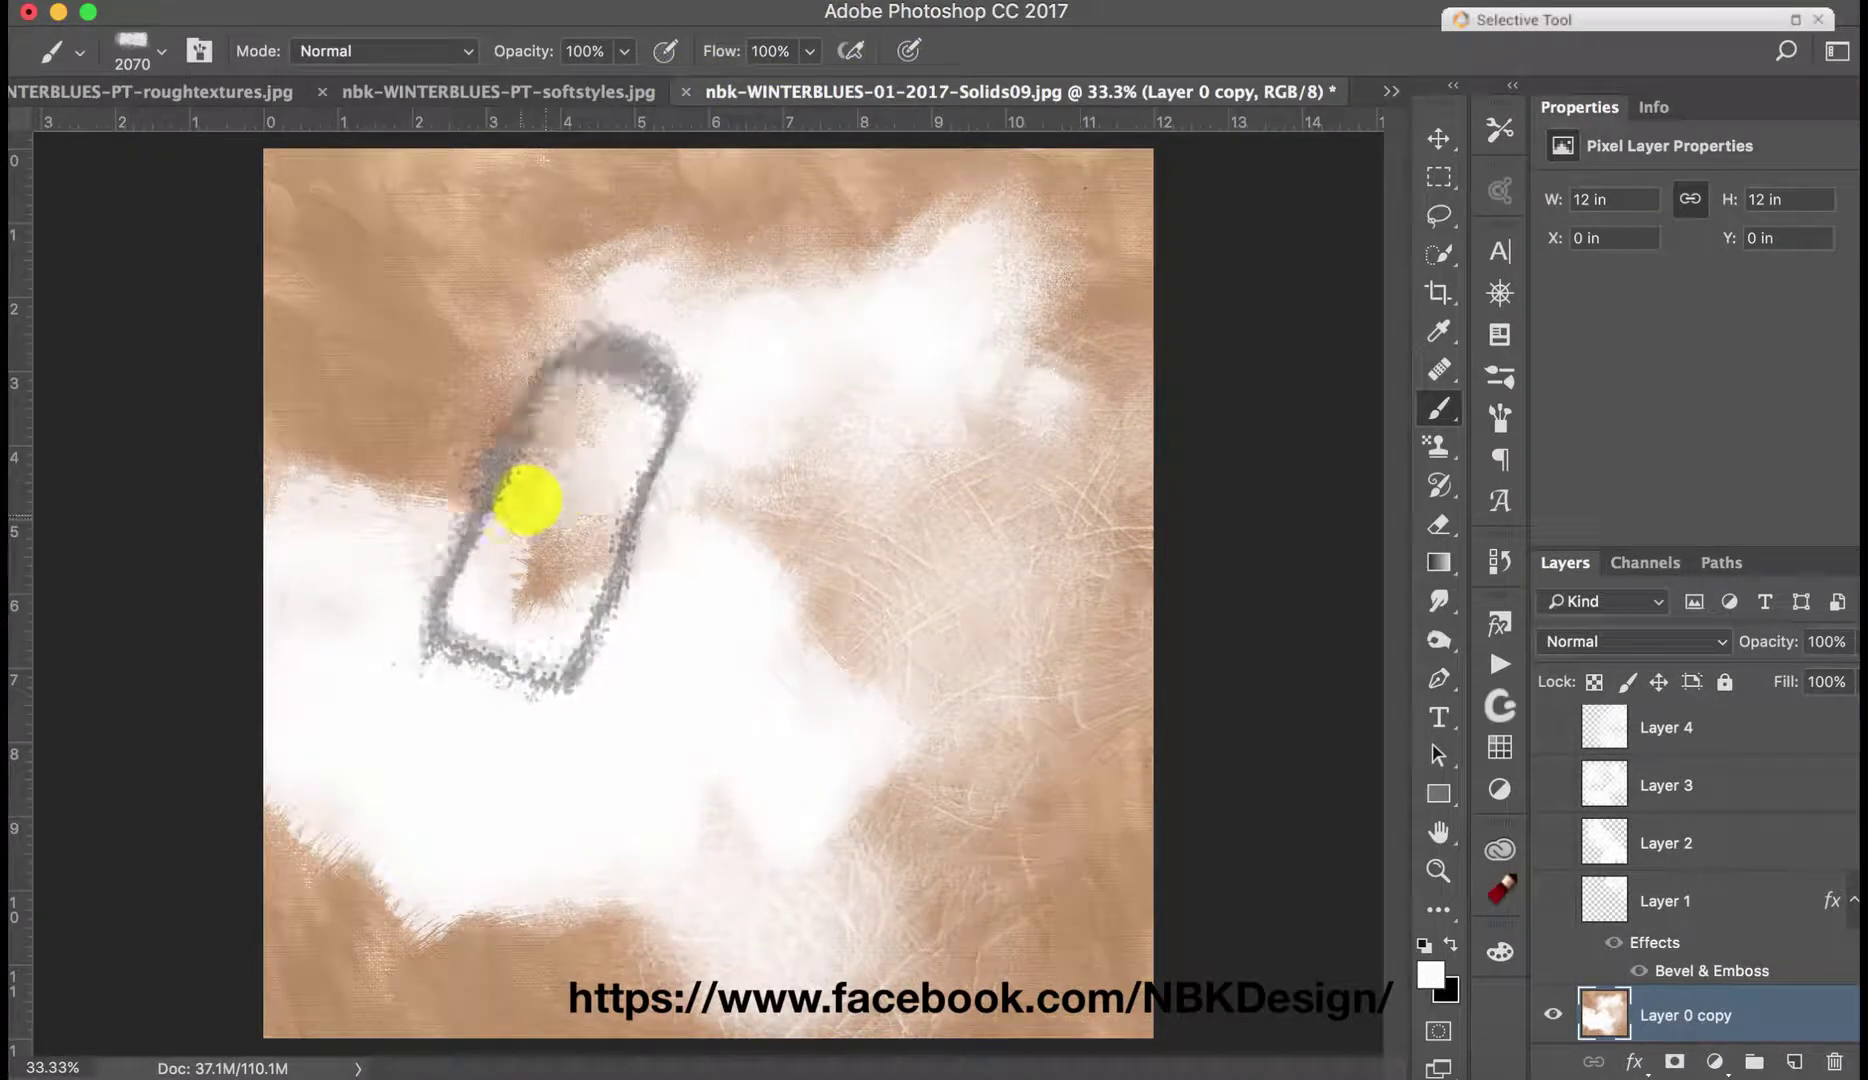
pyautogui.moveTo(525, 500); pyautogui.dragTo(420, 510)
pyautogui.moveTo(865, 695)
pyautogui.mouseDown()
pyautogui.moveTo(596, 821)
pyautogui.moveTo(634, 867)
pyautogui.moveTo(600, 900)
pyautogui.mouseUp()
pyautogui.moveTo(875, 625)
pyautogui.mouseDown()
pyautogui.moveTo(853, 555)
pyautogui.moveTo(760, 467)
pyautogui.moveTo(677, 443)
pyautogui.moveTo(457, 443)
pyautogui.moveTo(671, 293)
pyautogui.moveTo(899, 295)
pyautogui.moveTo(938, 345)
pyautogui.moveTo(984, 33)
pyautogui.mouseUp()
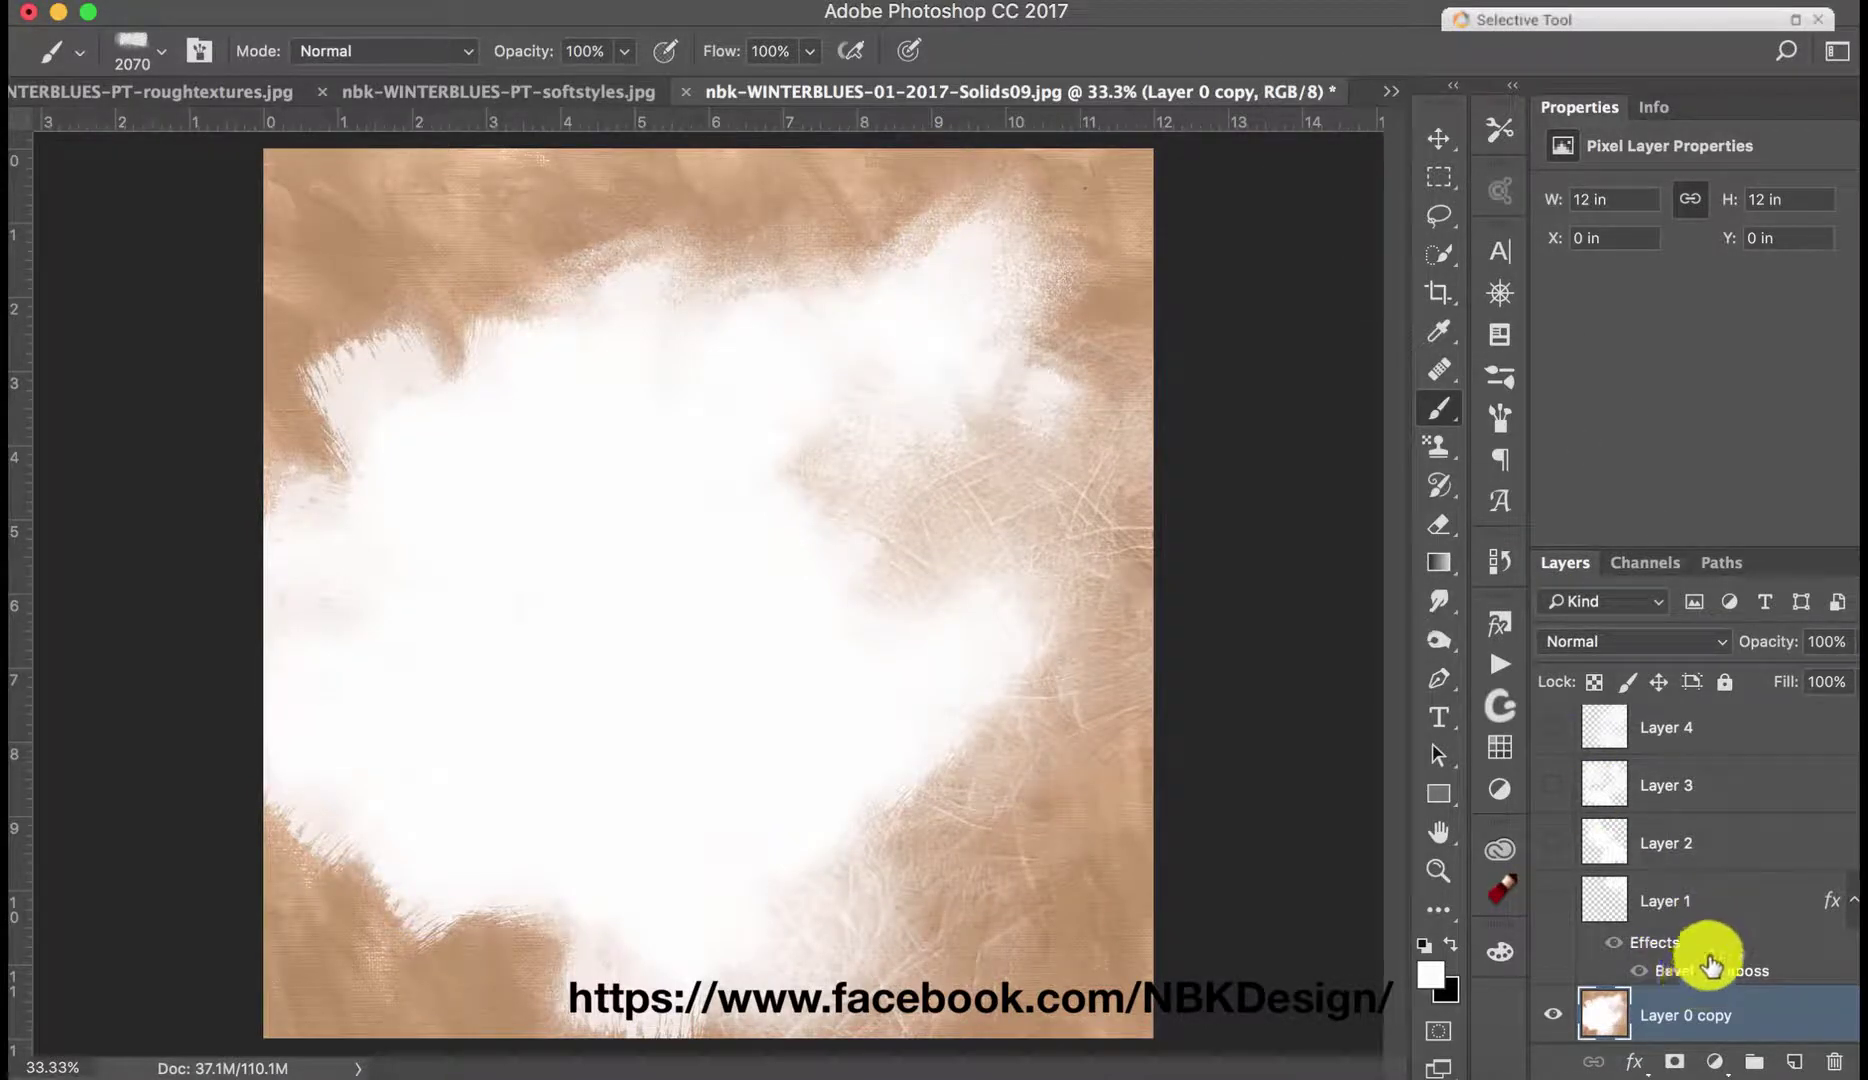
# Step: Undo all the white brush strokes on Layer 0 copy, keeping the tan texture
pyautogui.press('super+alt+z')
pyautogui.press('super+alt+z')
pyautogui.press('super+alt+z')
pyautogui.press('super+alt+z')
pyautogui.press('super+alt+z')
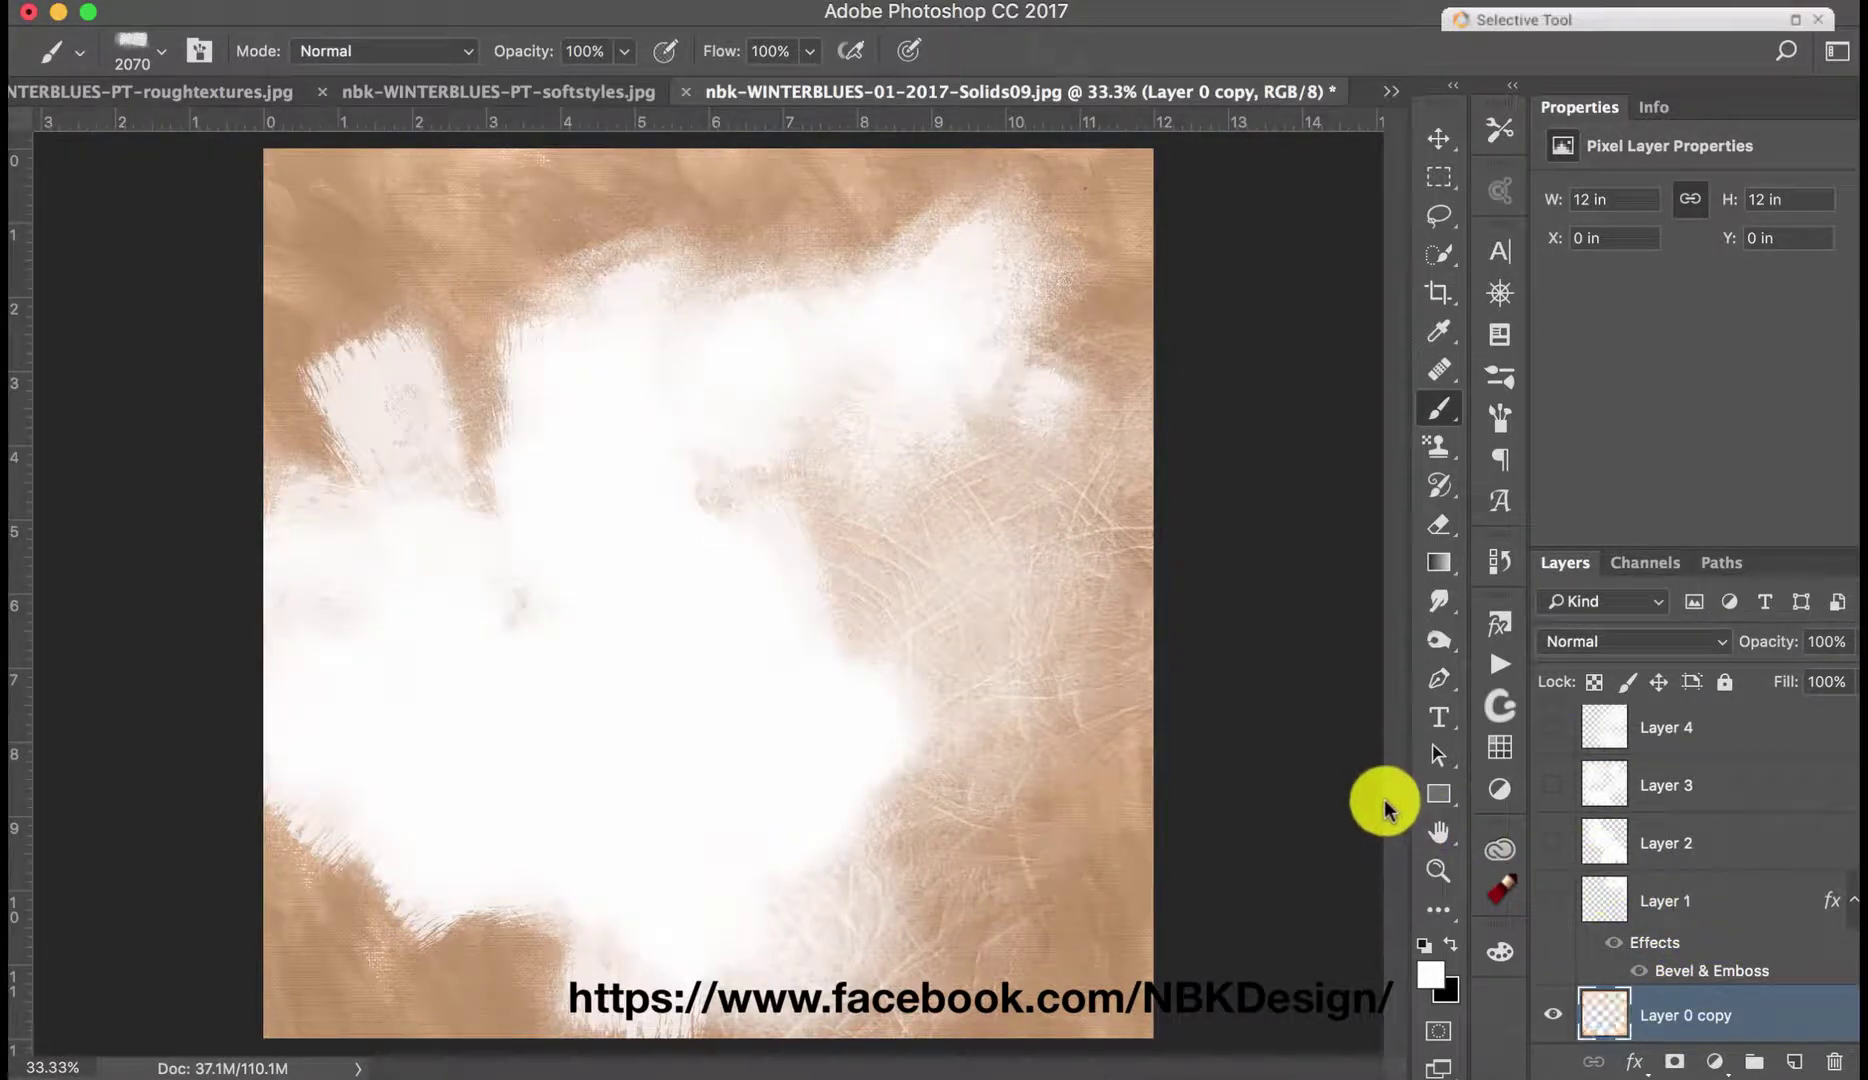
pyautogui.press('super+alt+z')
pyautogui.press('super+alt+z')
pyautogui.press('super+alt+z')
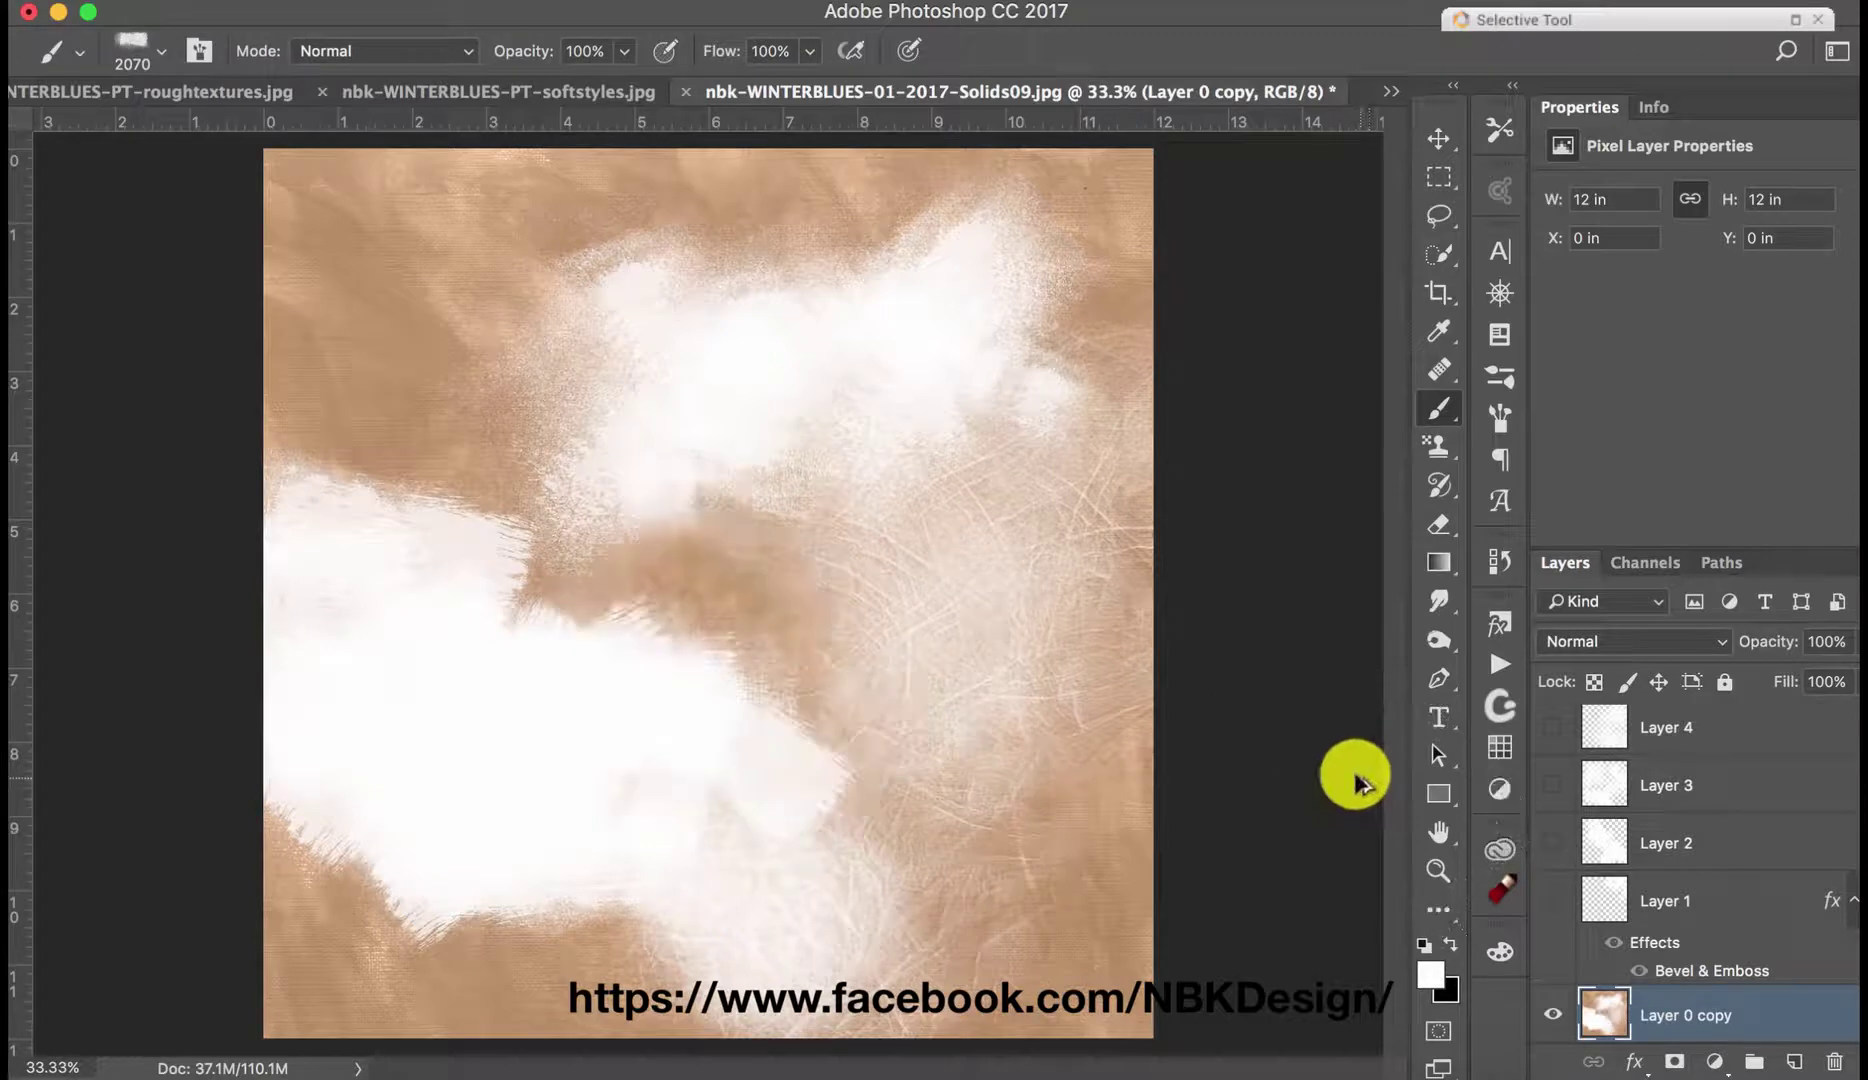
pyautogui.press('super+alt+z')
pyautogui.press('super+alt+z')
pyautogui.press('super+alt+z')
pyautogui.press('super+alt+z')
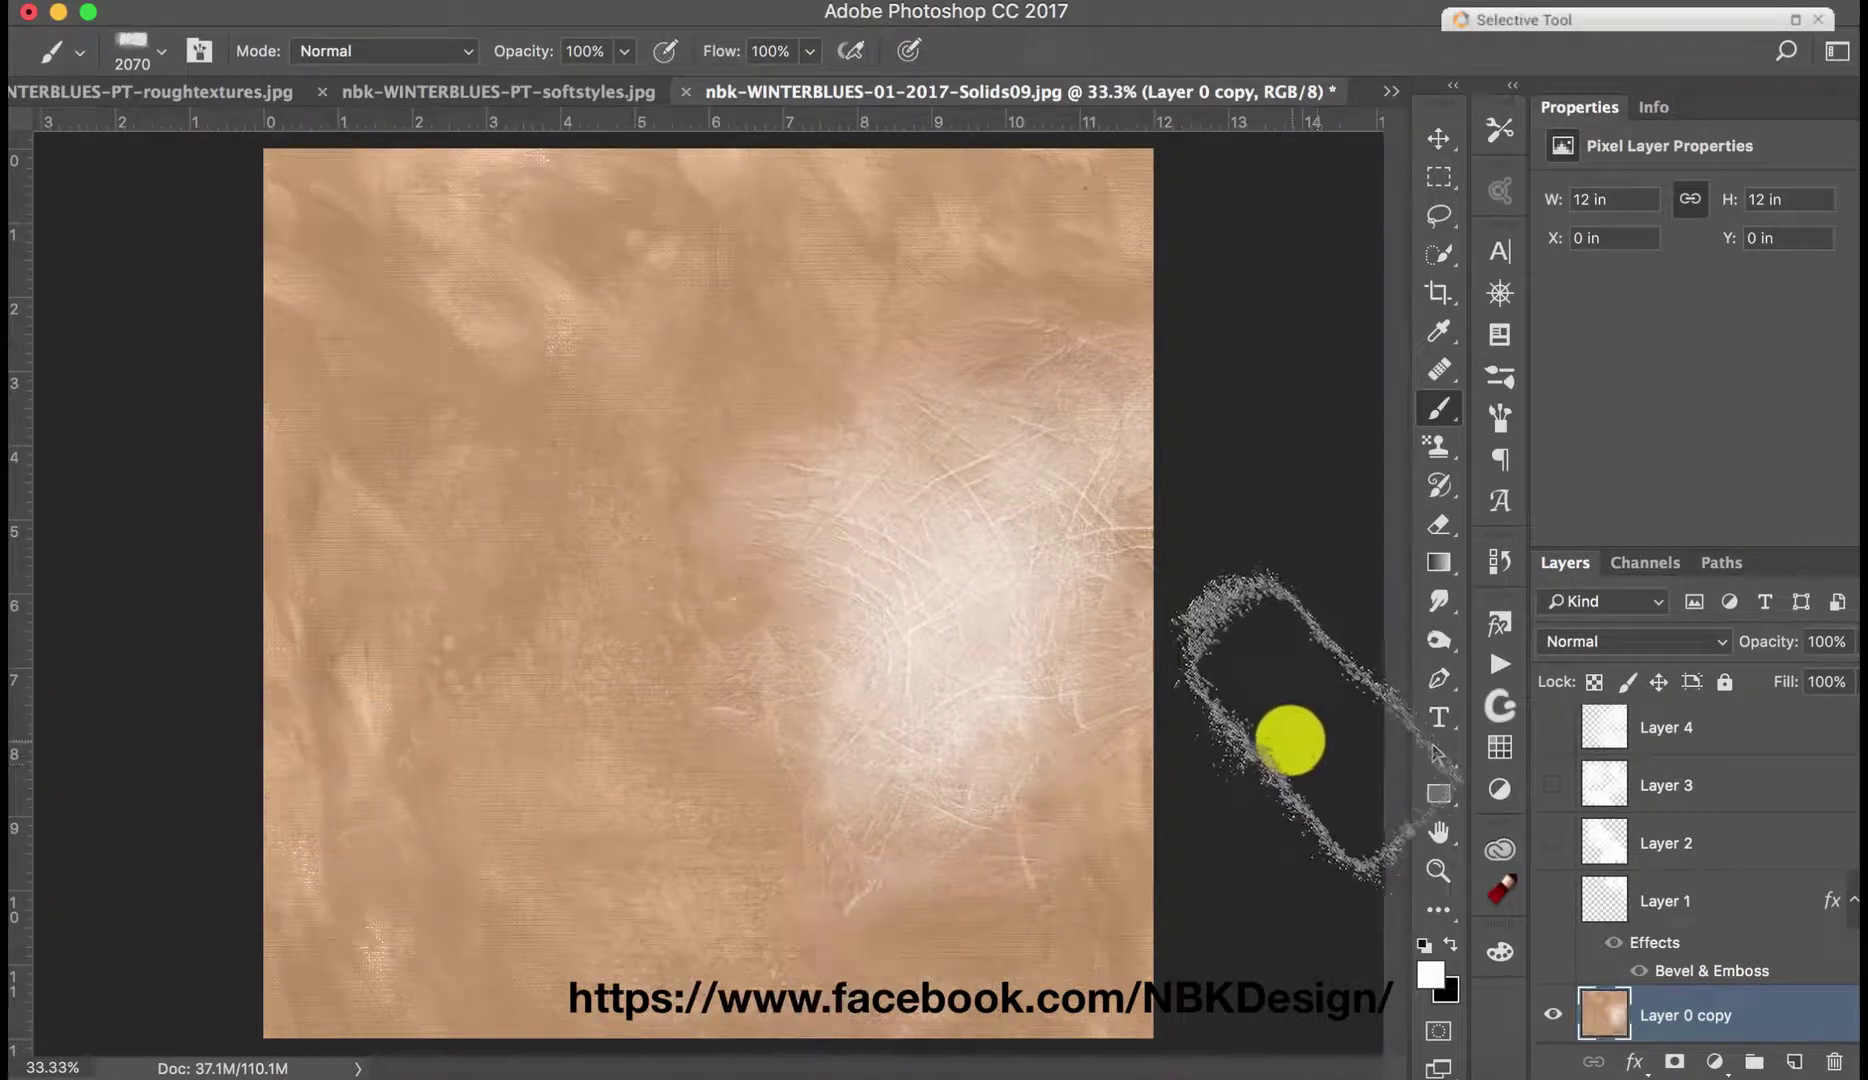
pyautogui.press('super+alt+z')
pyautogui.press('super+alt+z')
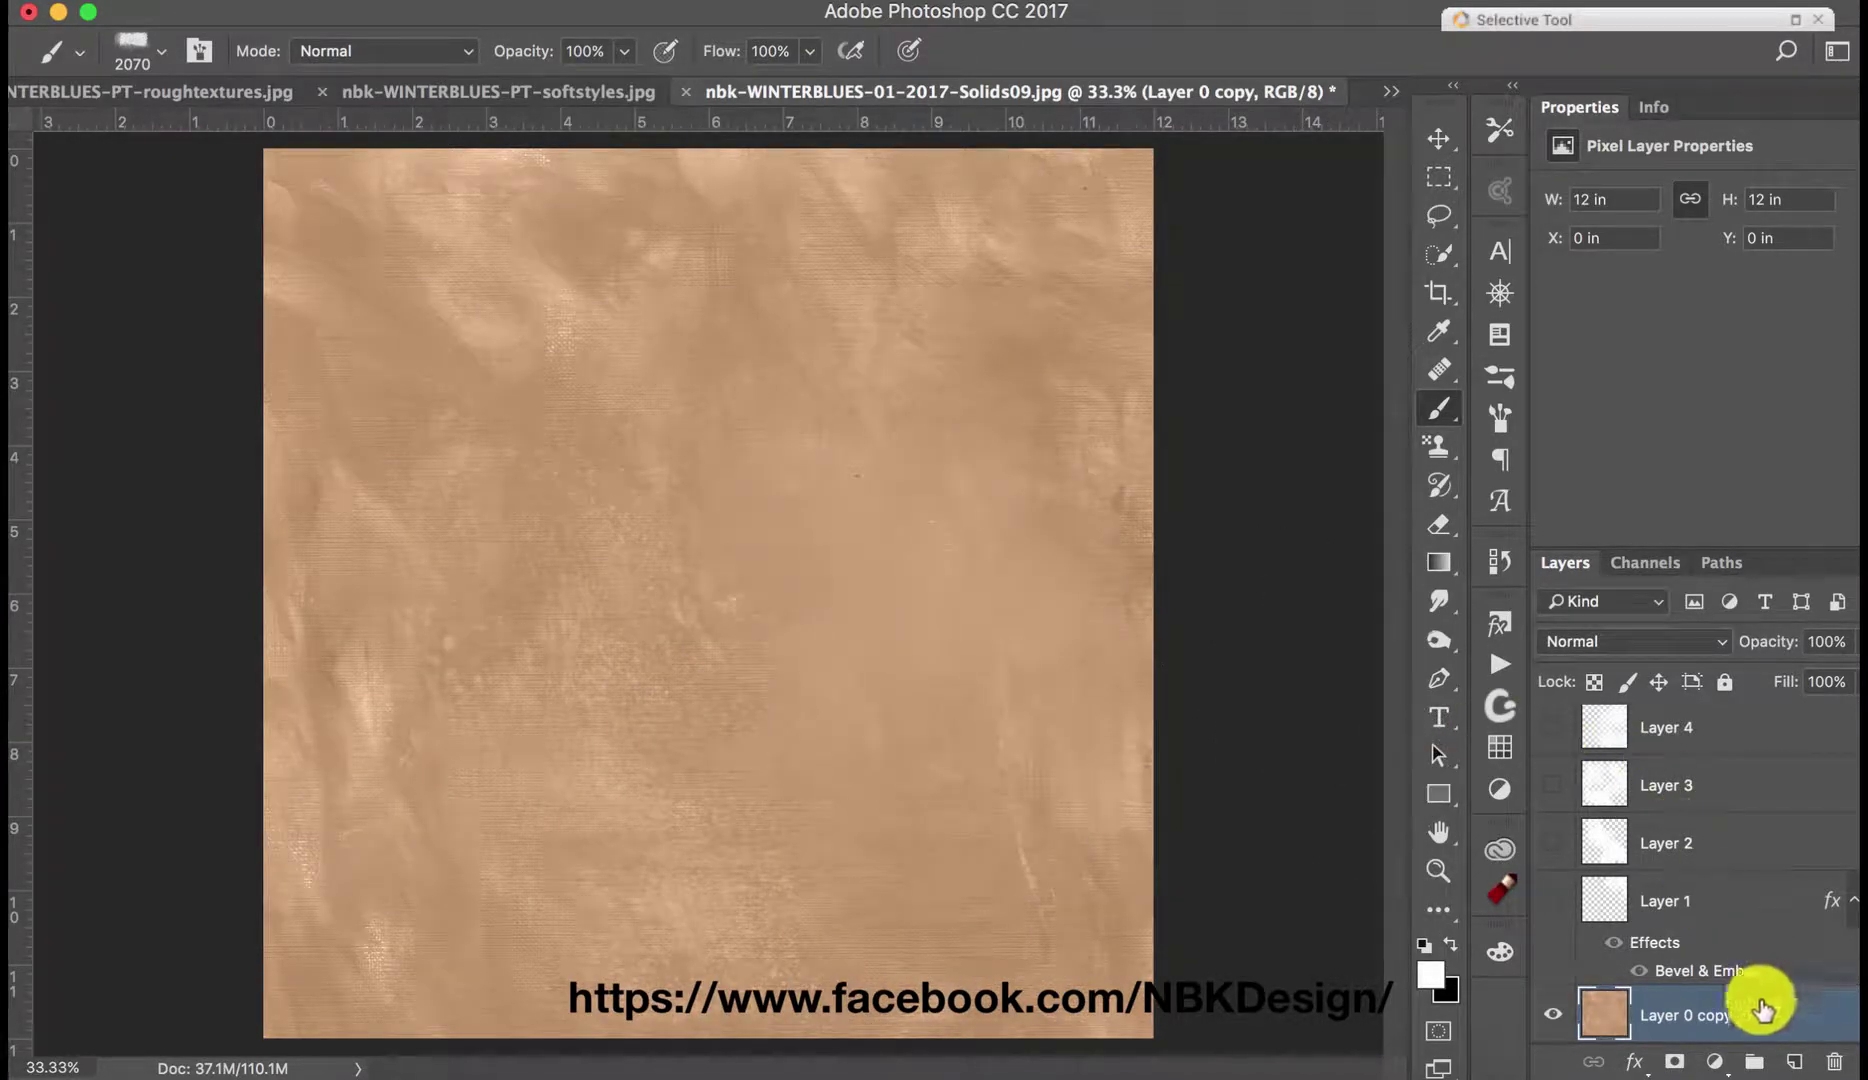
# Step: Toggle the visibility of the painted layers above Layer 0 copy so that Layer 2 and Layer 3 are shown and Layer 4 is hidden
pyautogui.click(1727, 912)
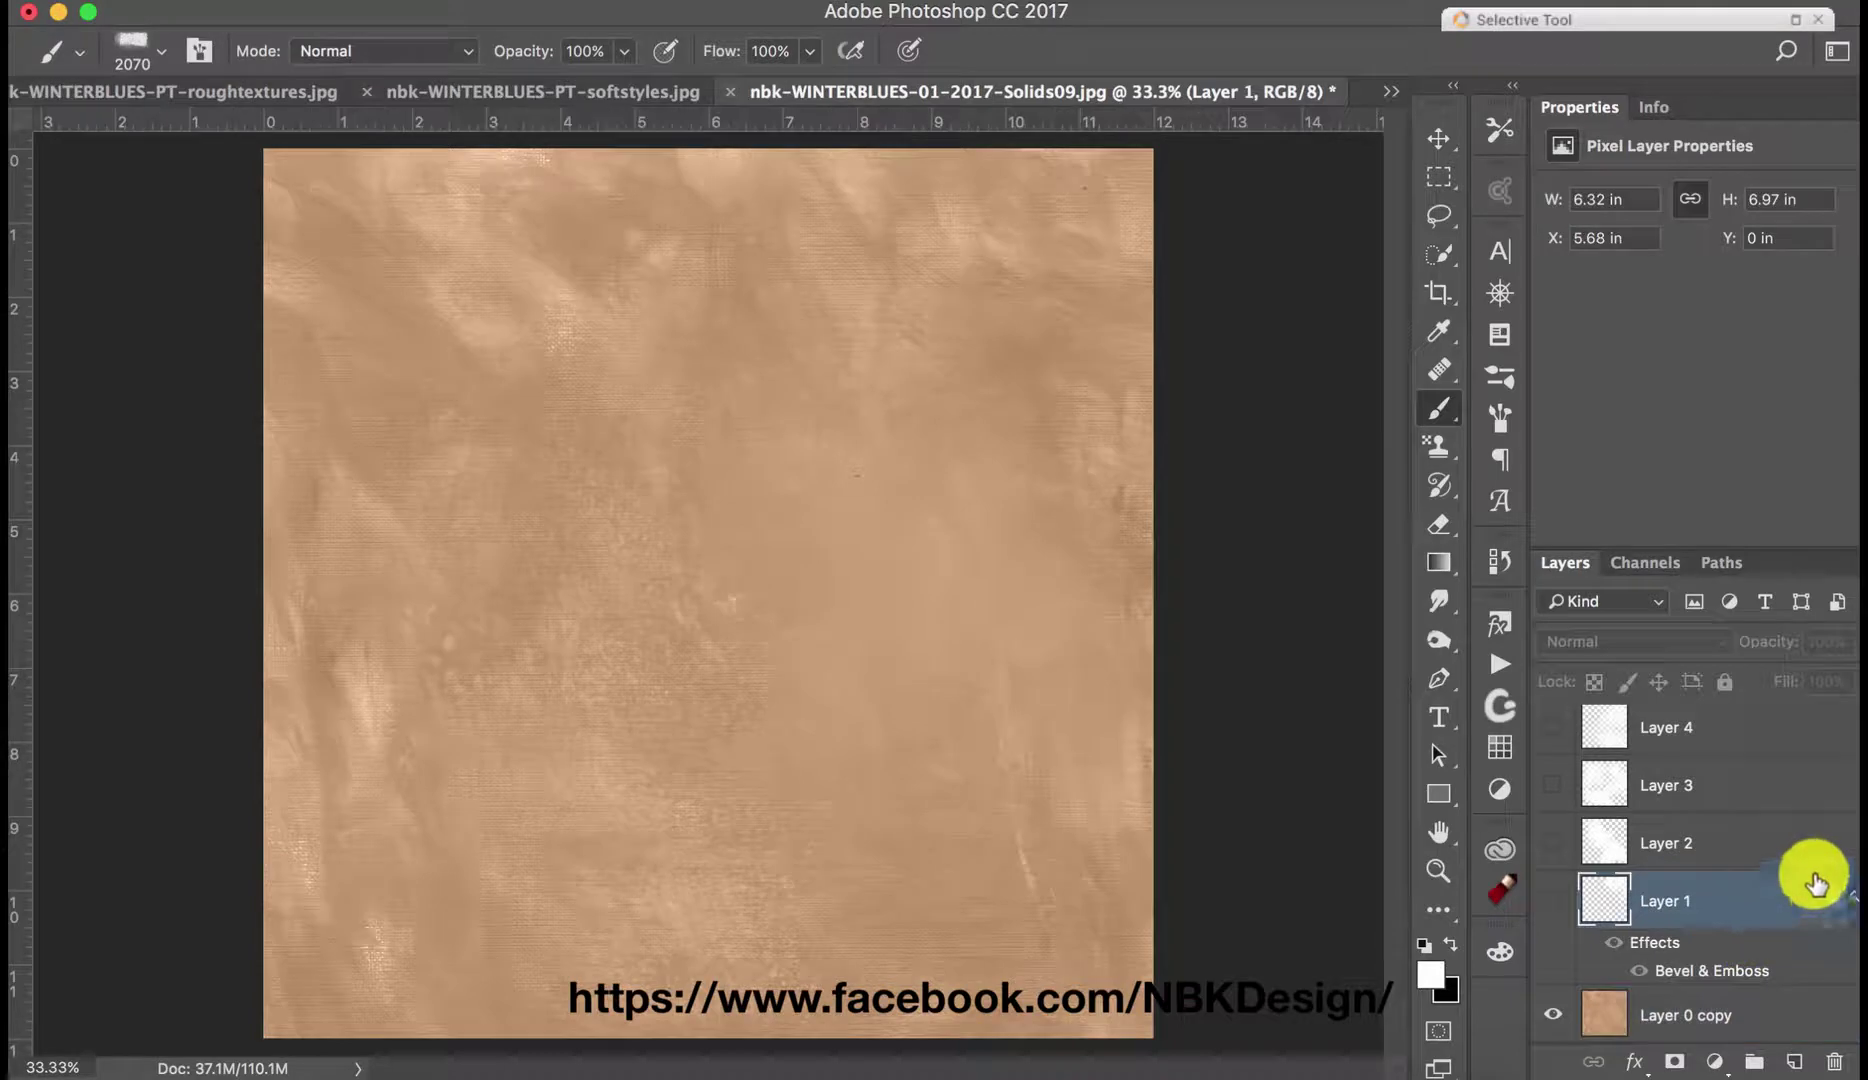
pyautogui.click(1555, 785)
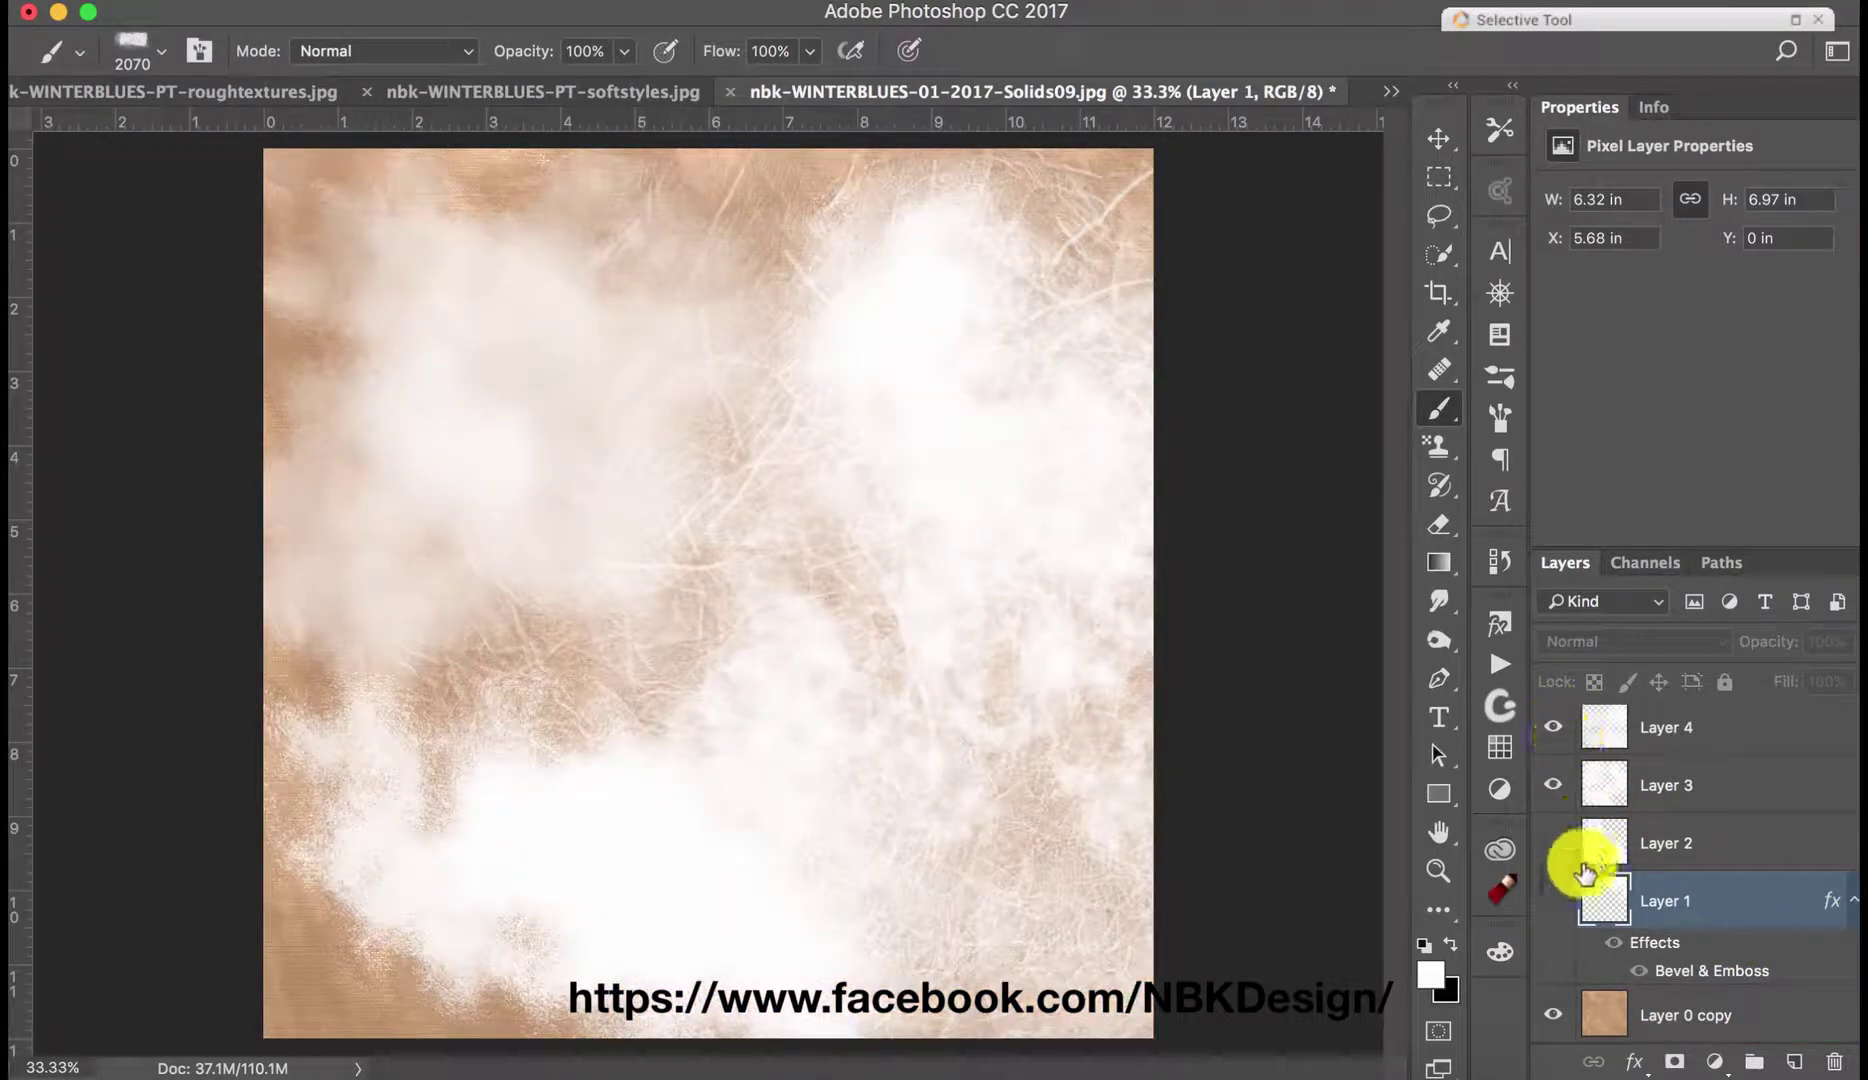
pyautogui.click(1558, 735)
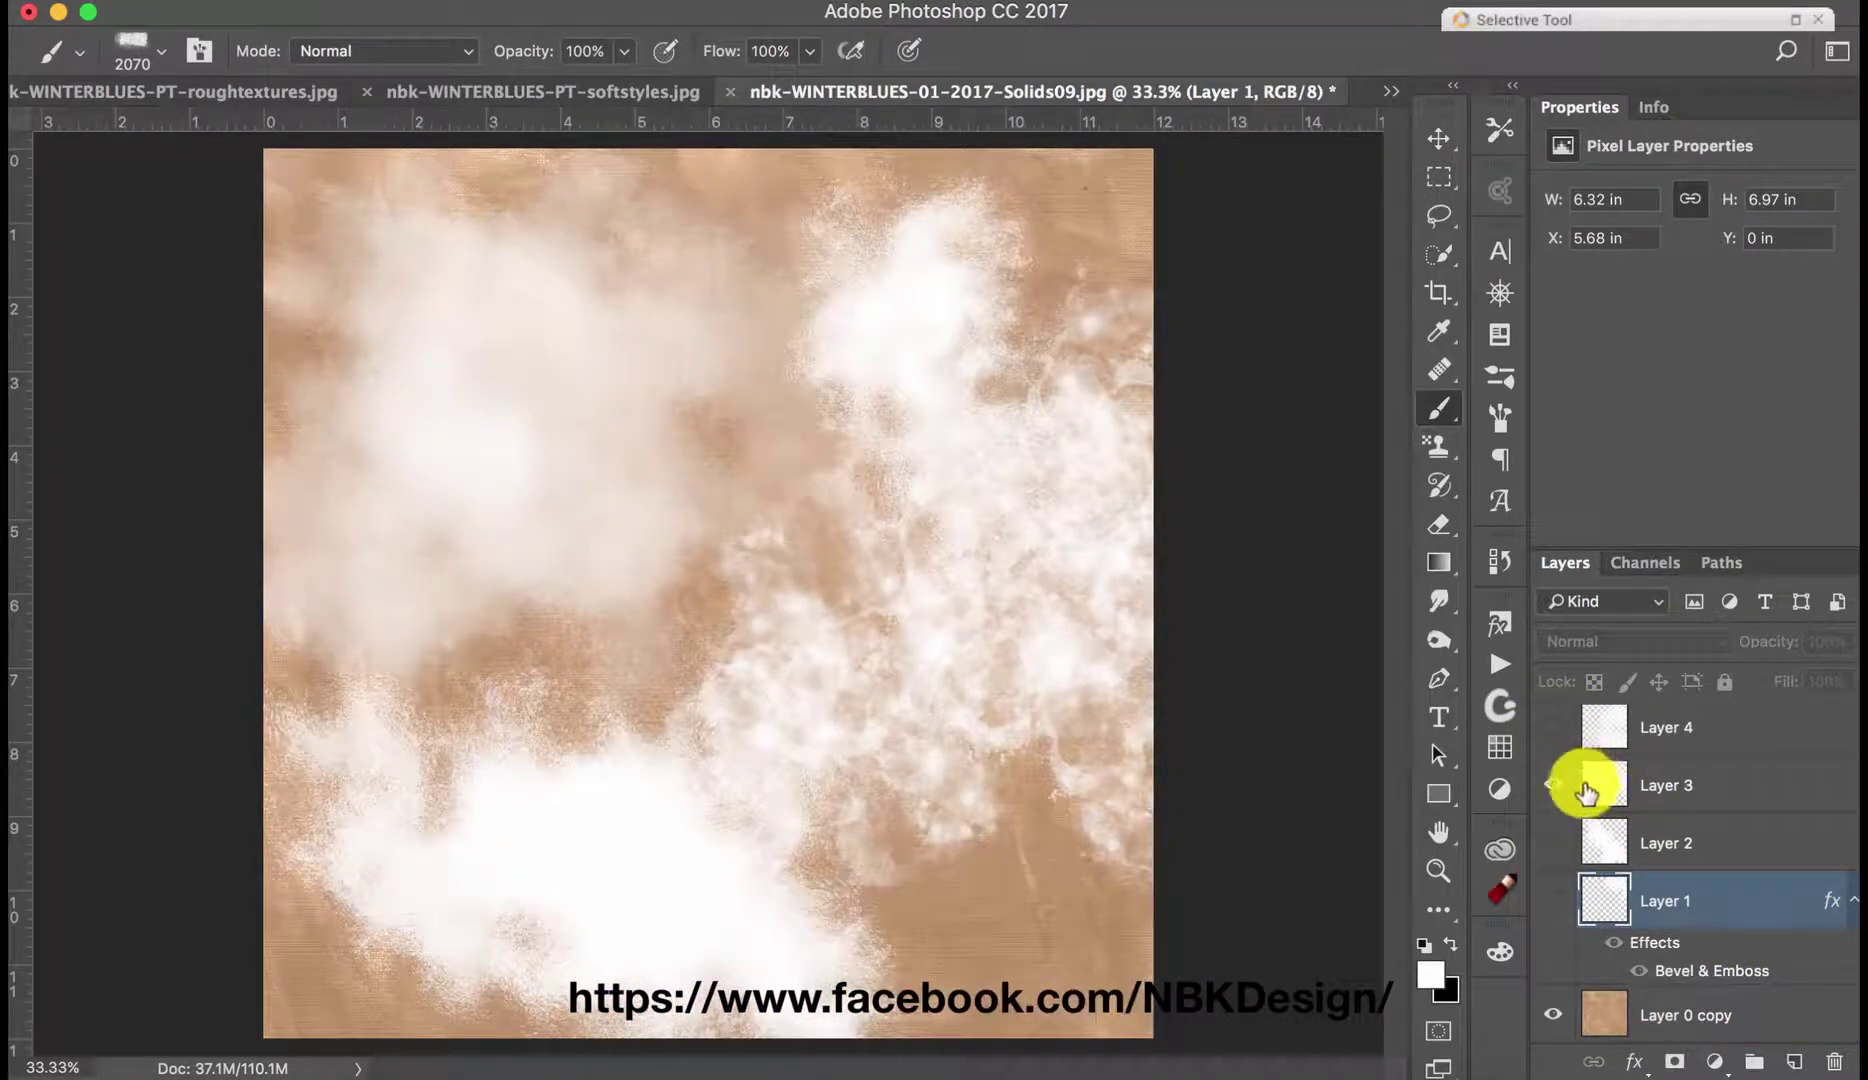
pyautogui.click(1555, 845)
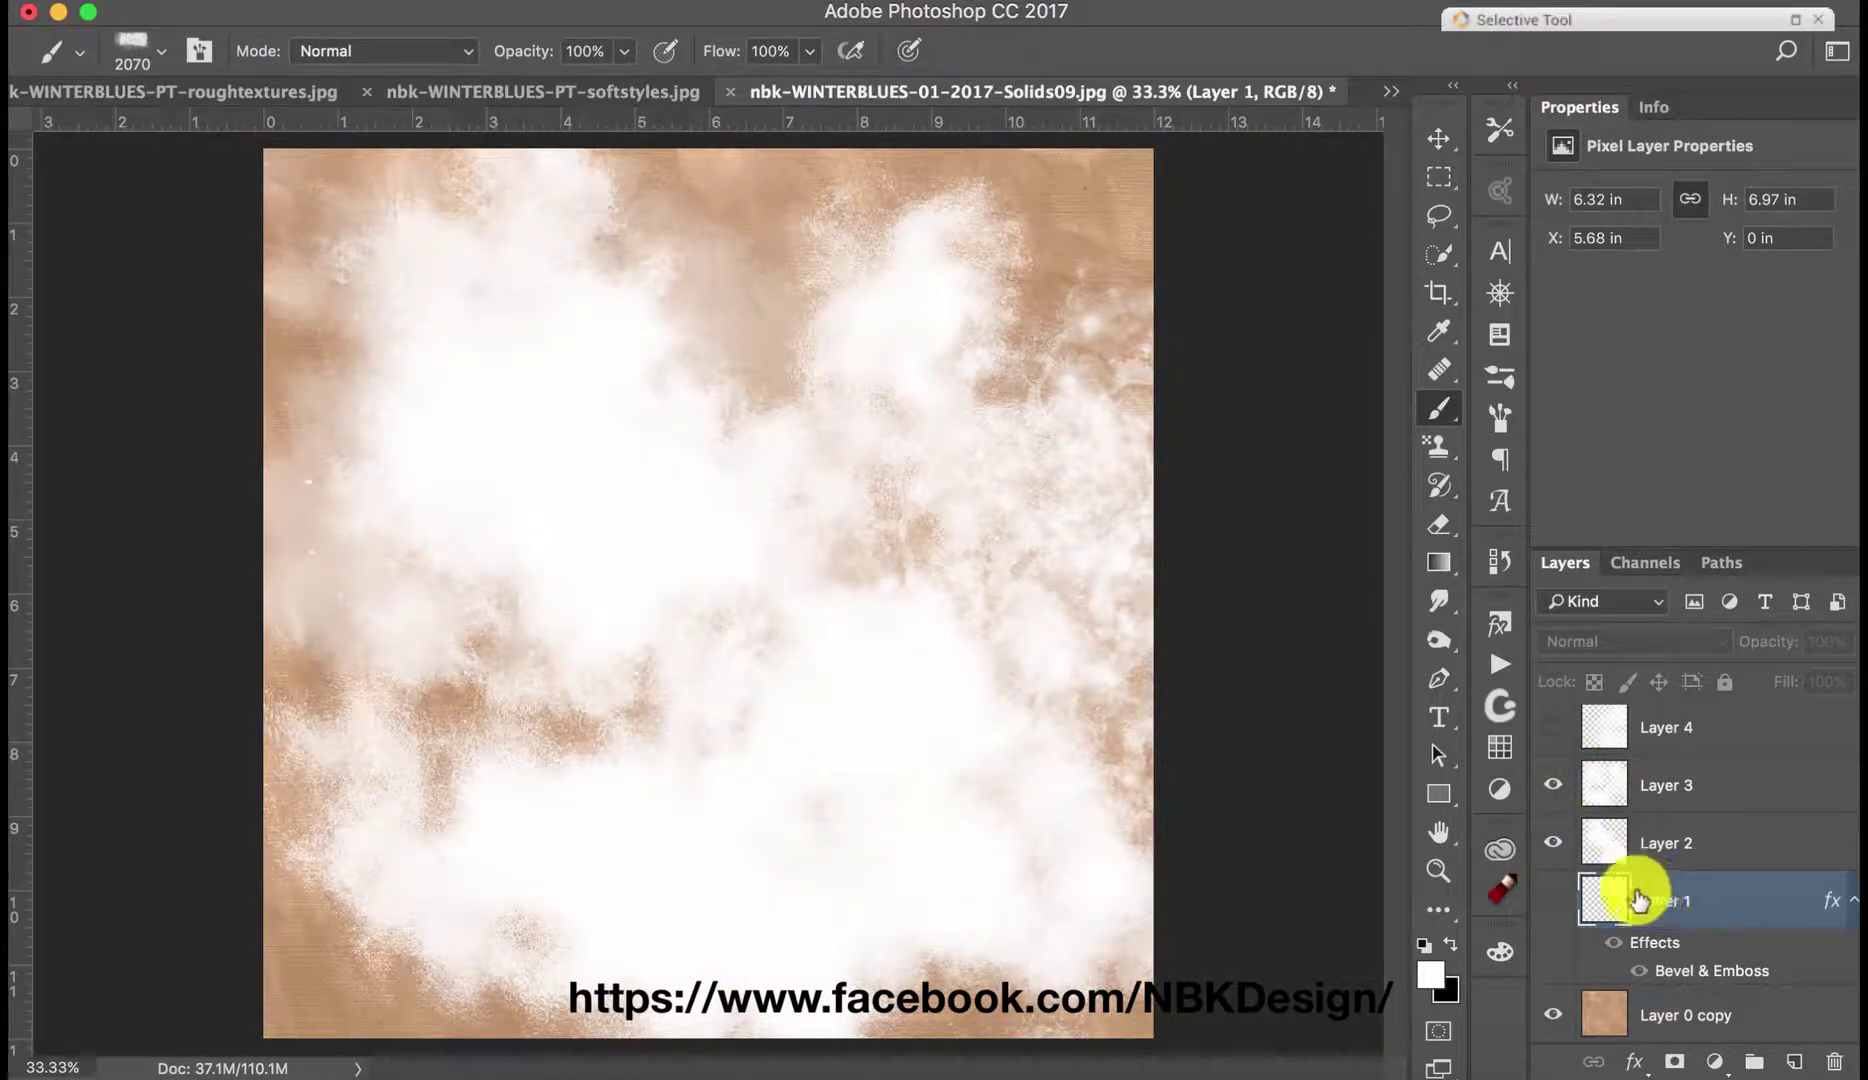
# Step: Hide Layer 3 and delete Layer 3 and Layer 4
pyautogui.click(1652, 795)
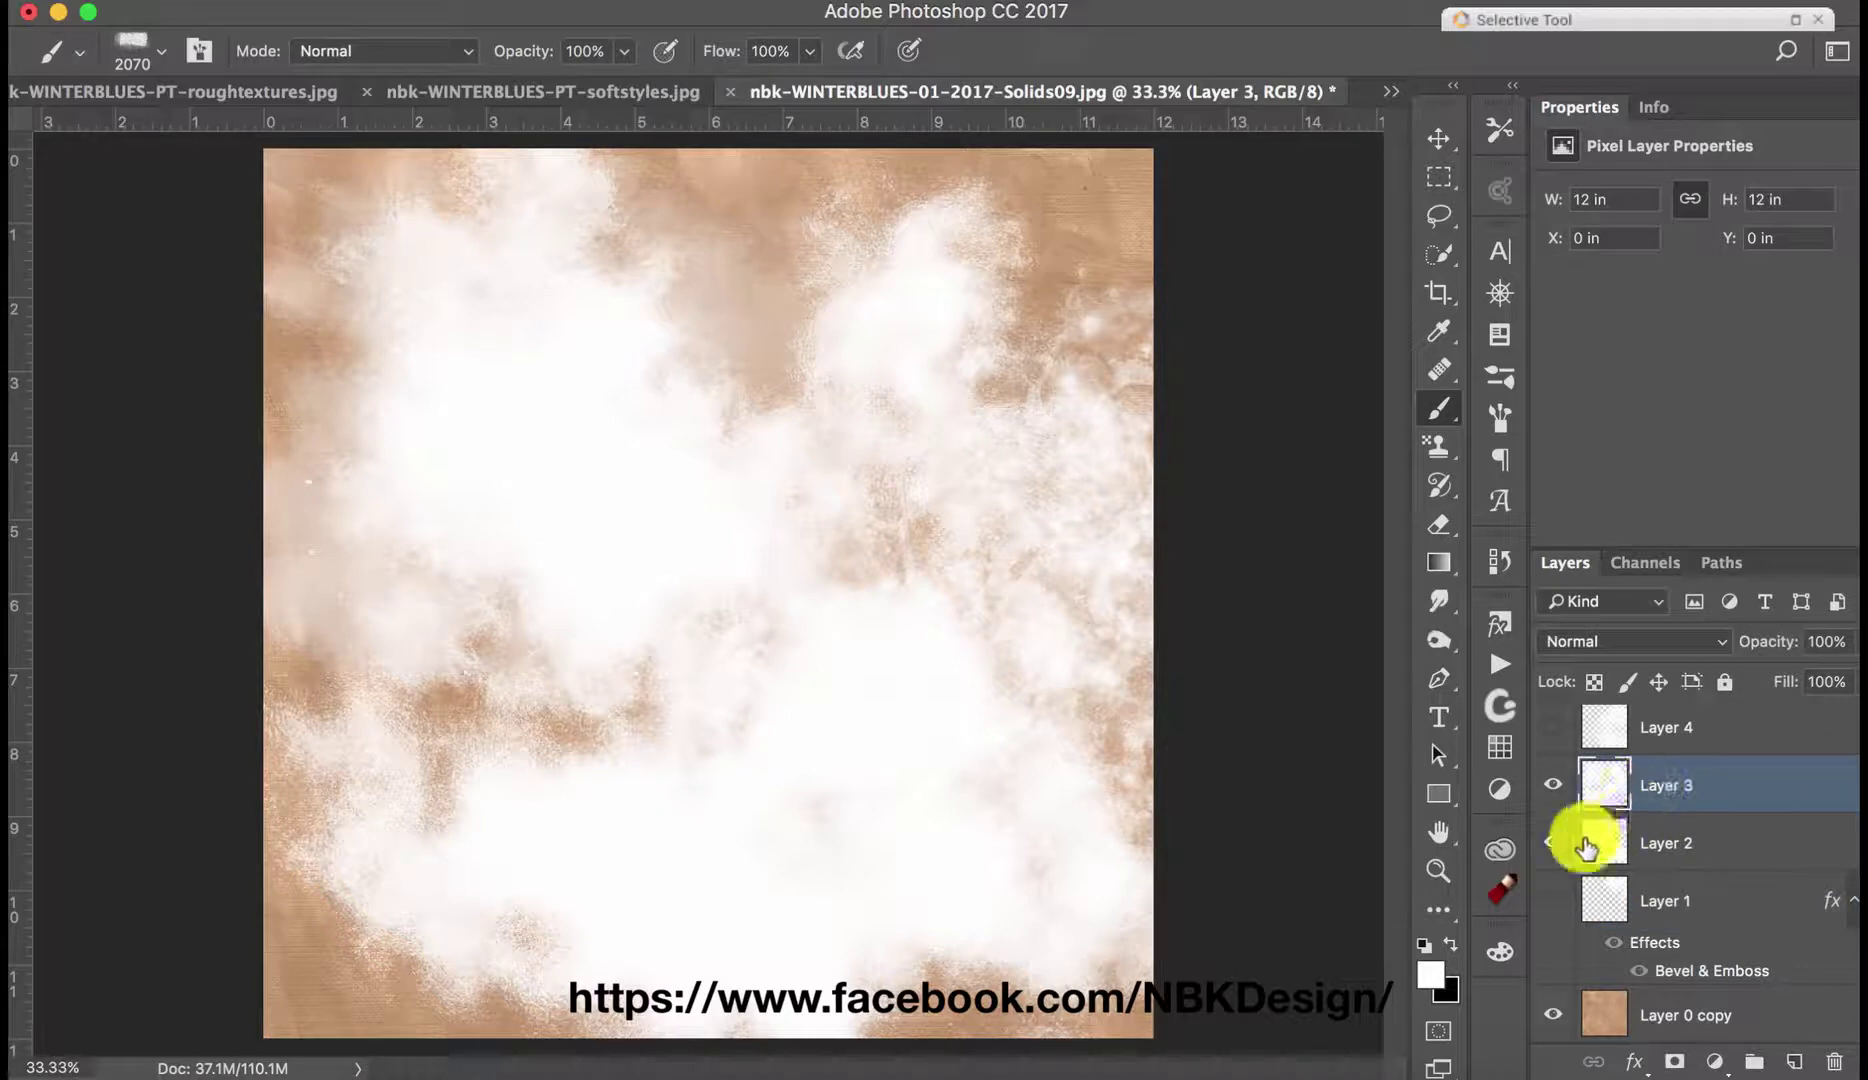
pyautogui.click(1556, 790)
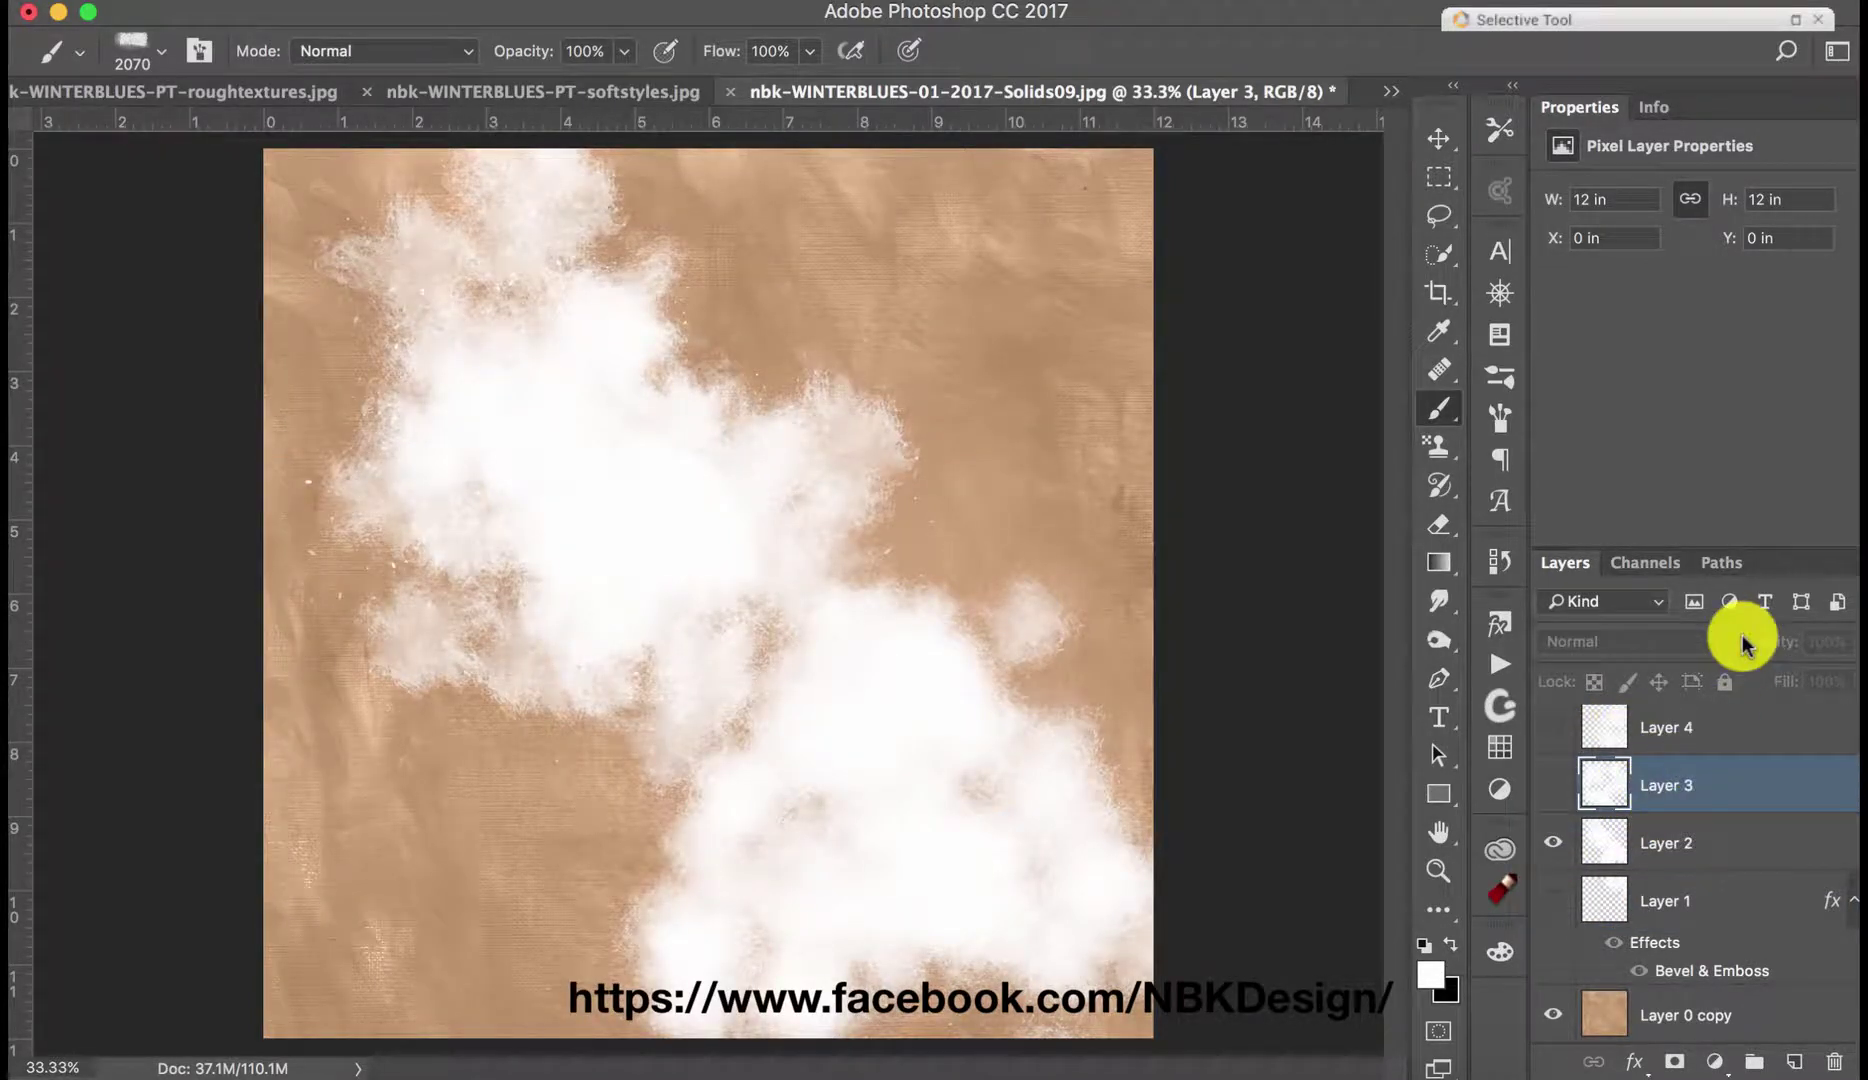
pyautogui.press('Delete')
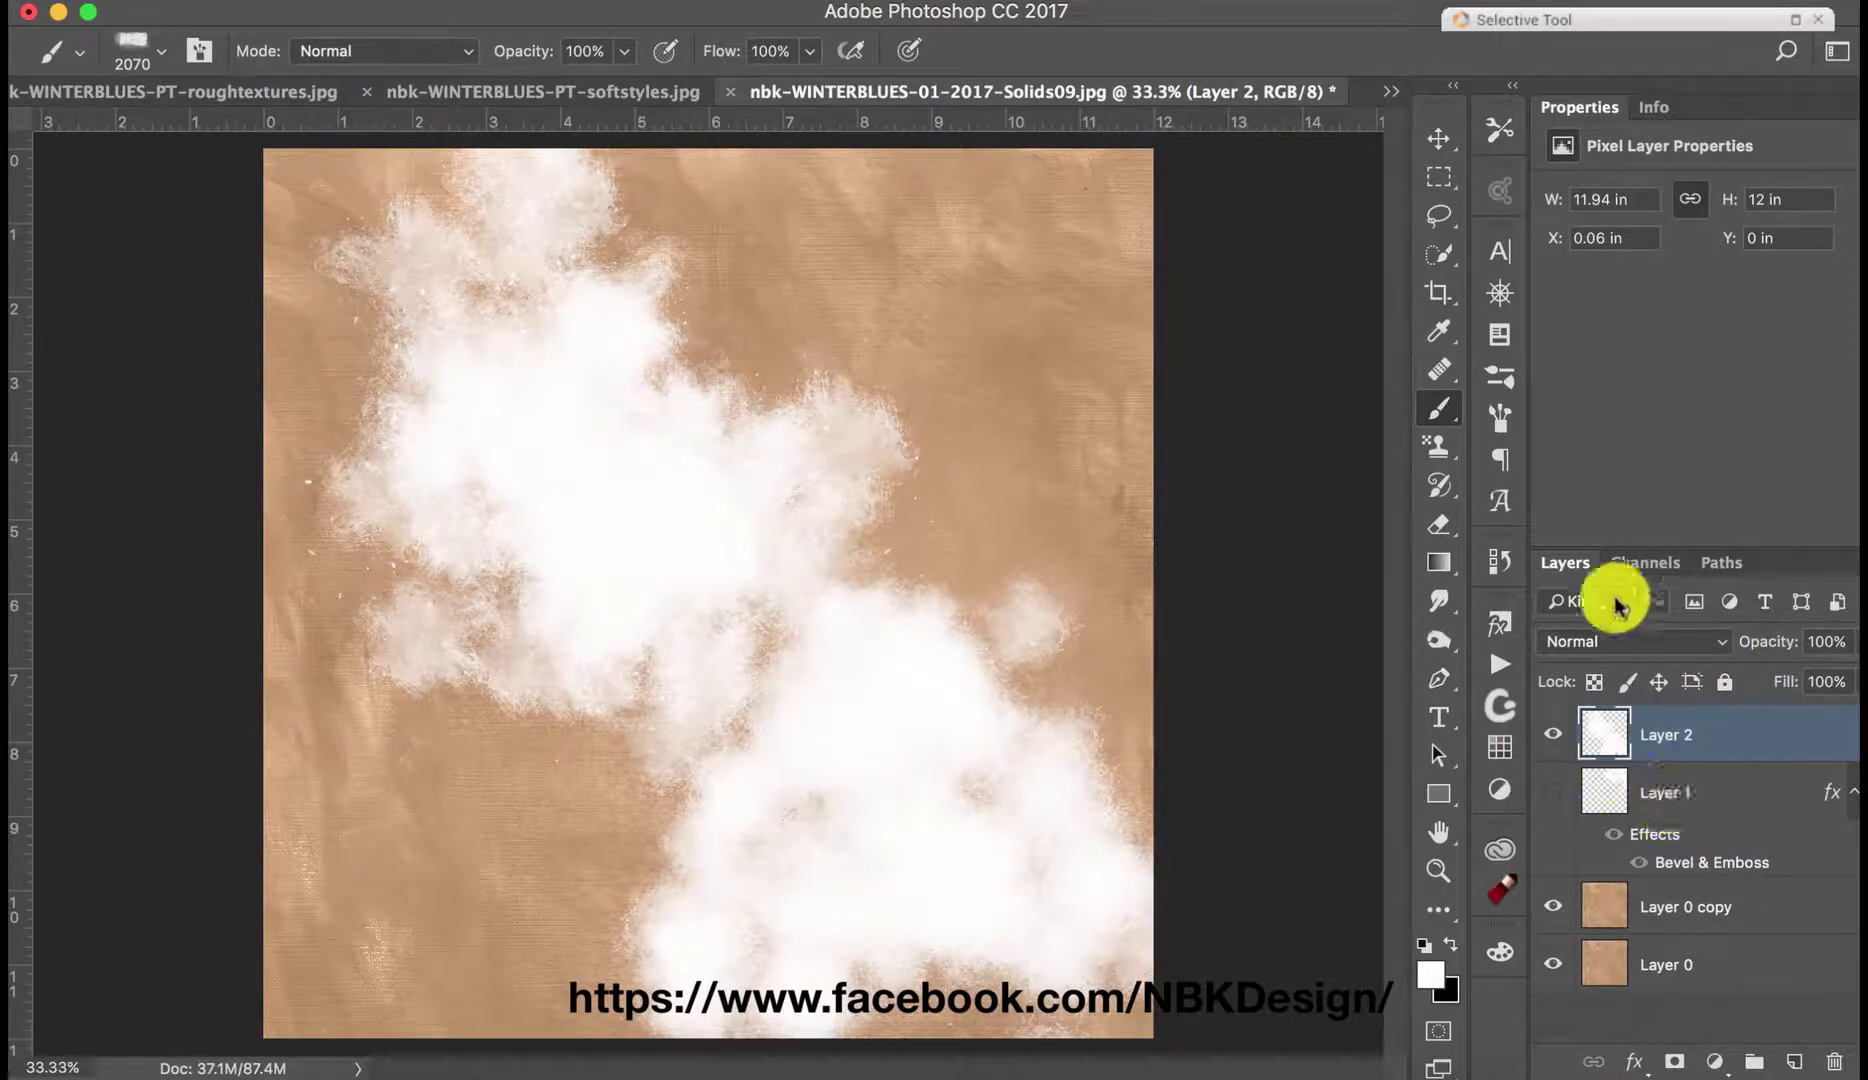
# Step: Apply the style nbk-WINTERBLUES-TP-Soft-Styles-1 to Layer 2 and widen the styles list to show the full names
pyautogui.press('super+equal')
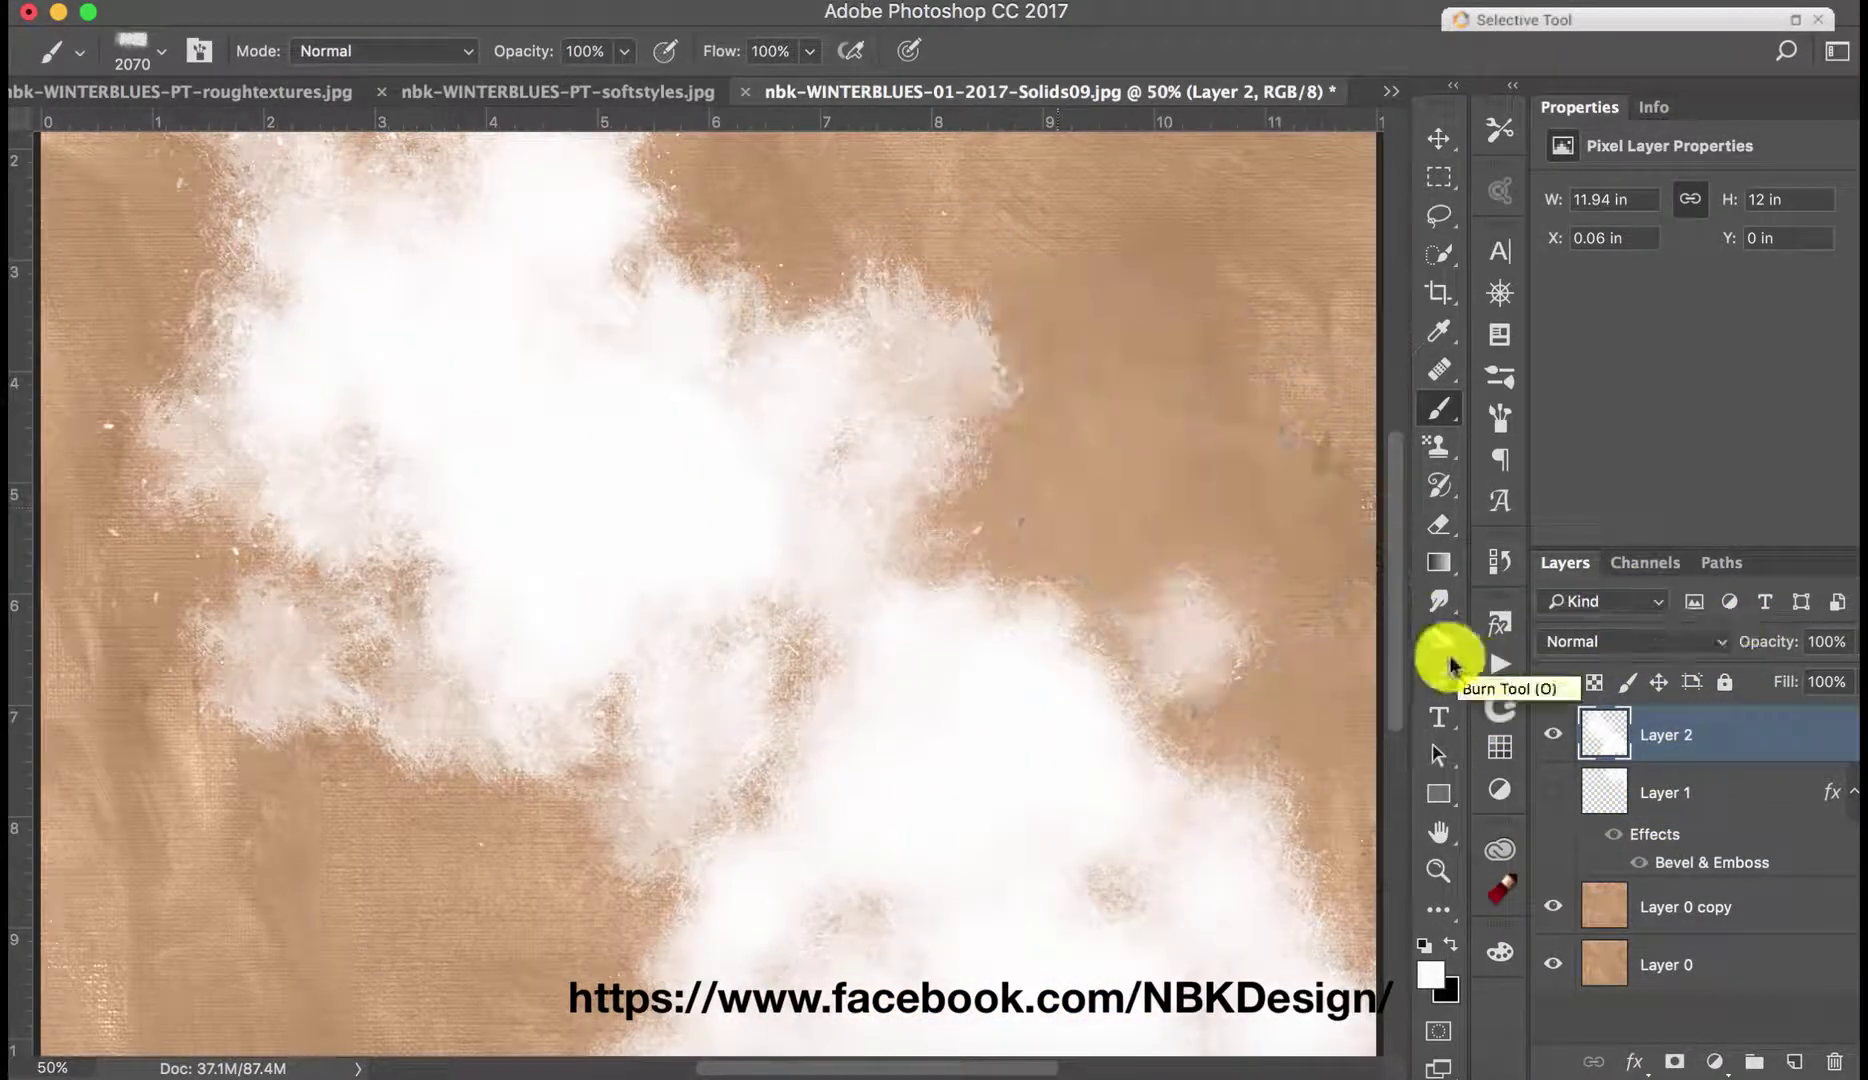
pyautogui.click(1436, 145)
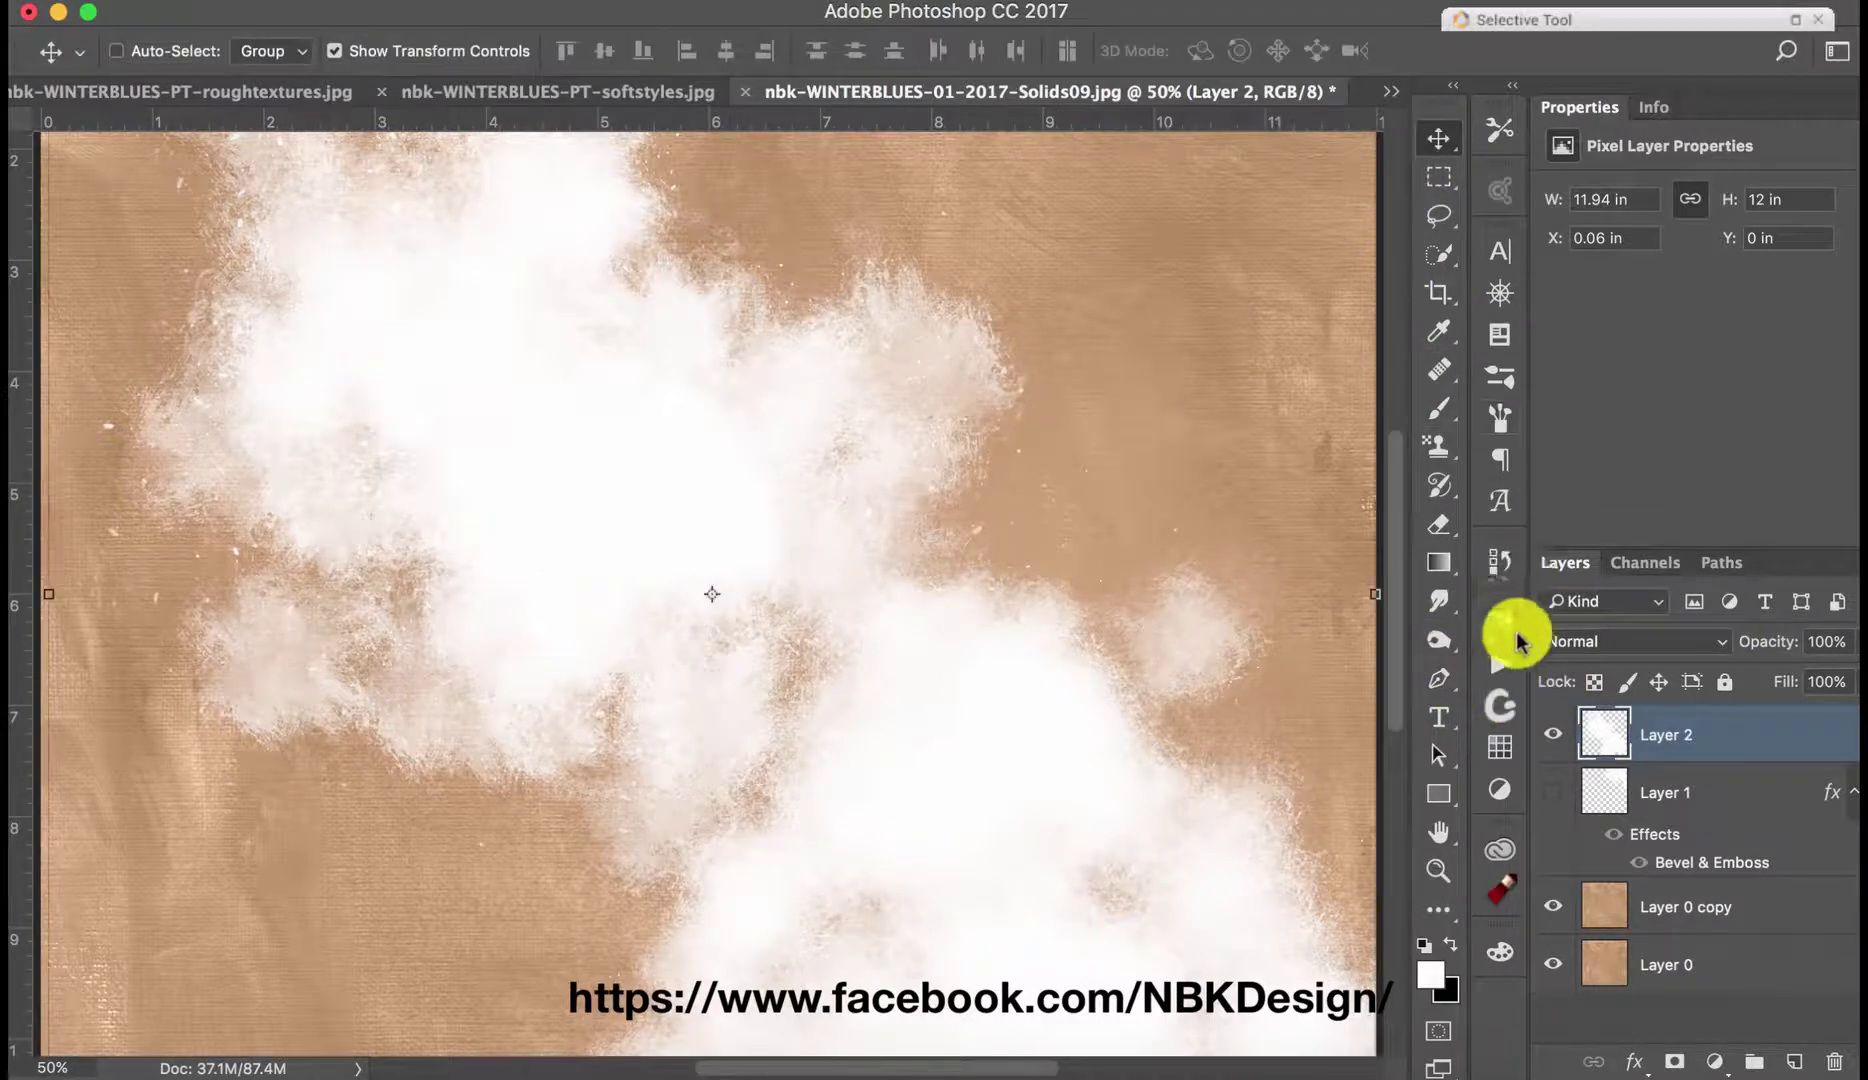
pyautogui.click(1486, 632)
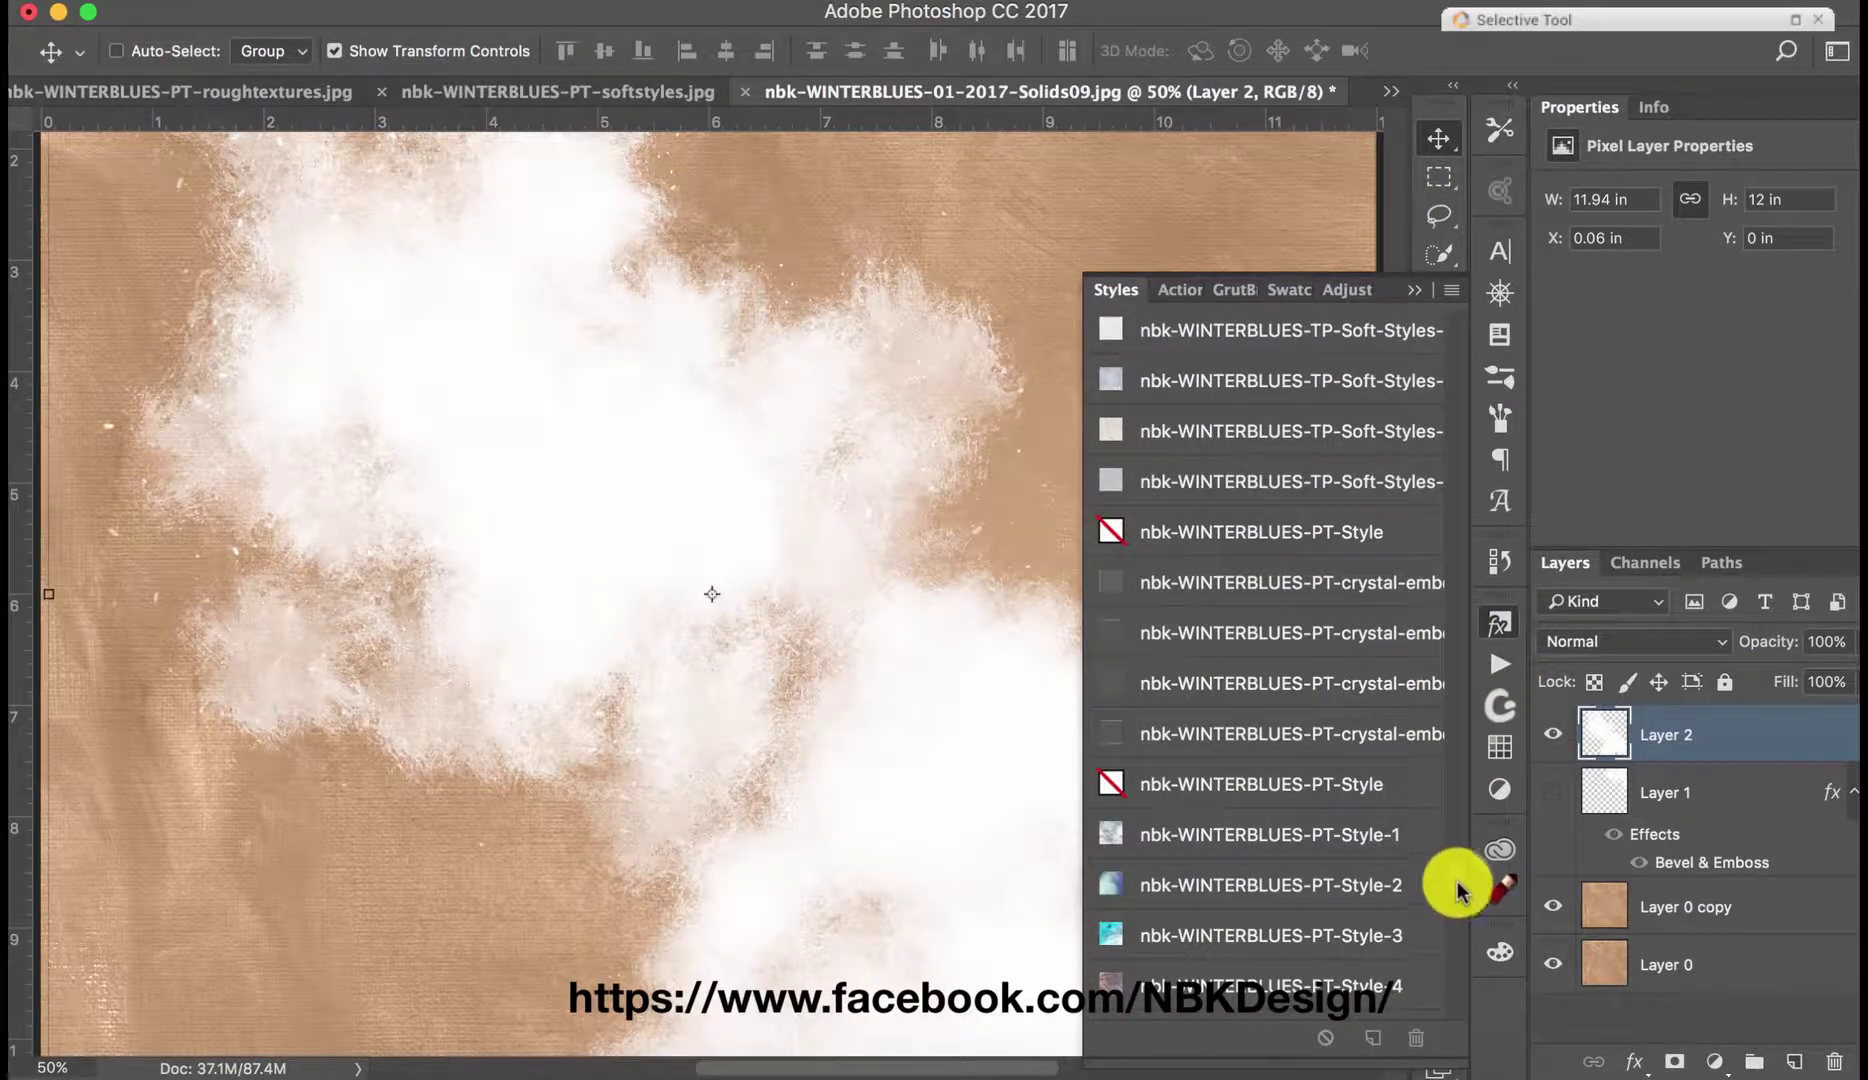
pyautogui.scroll(10, 1455, 857)
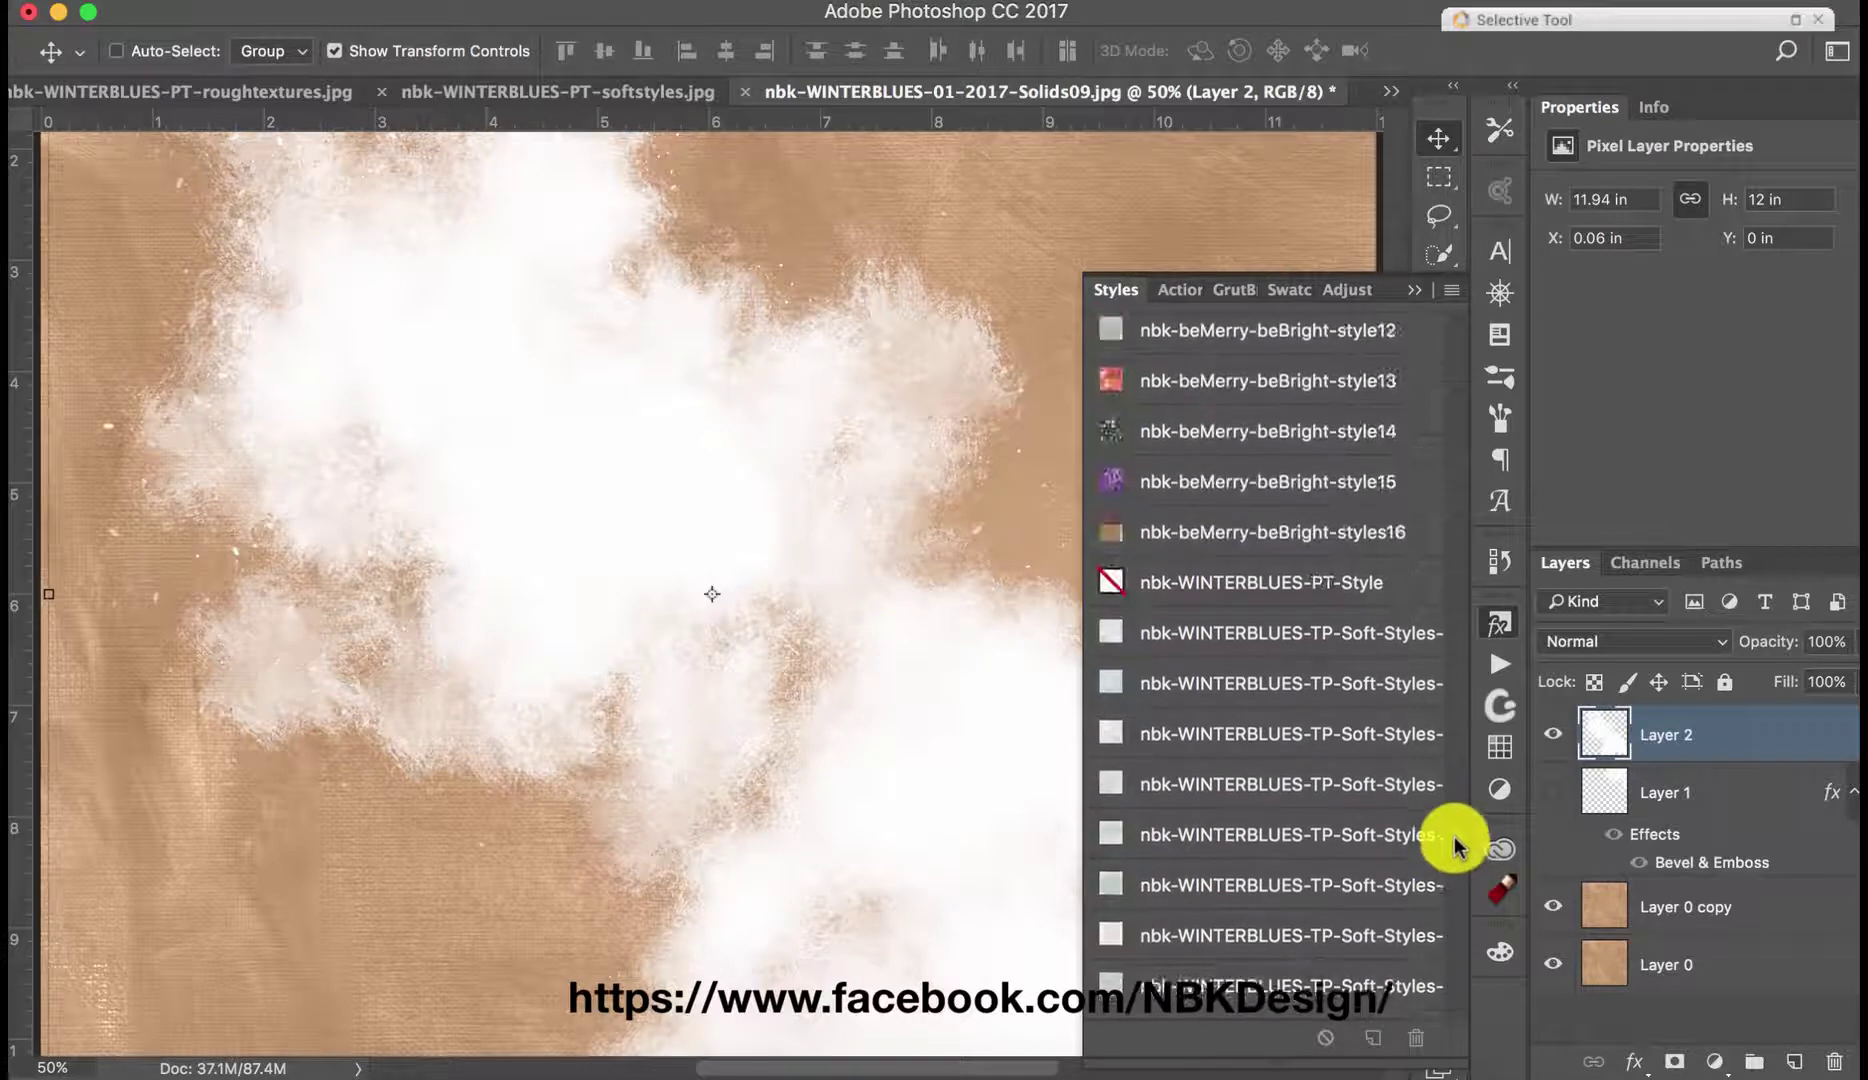
pyautogui.click(1265, 638)
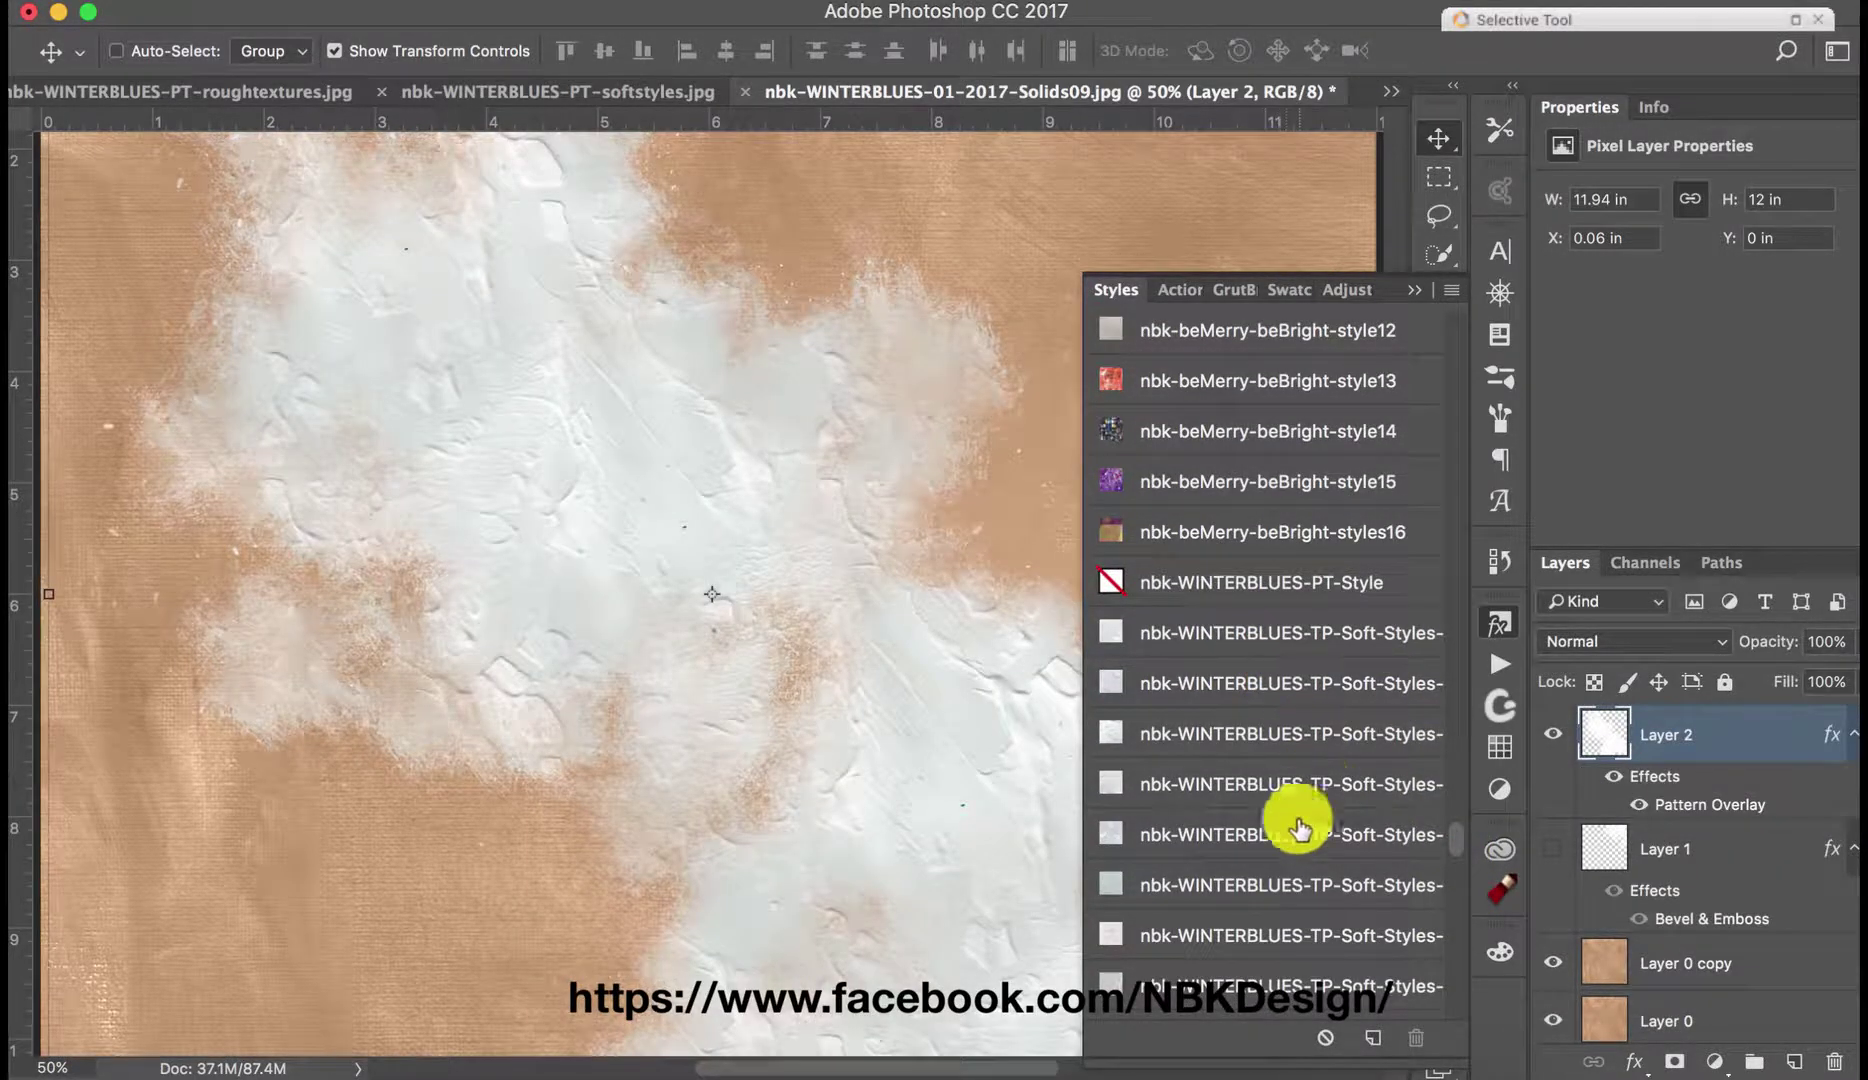
pyautogui.moveTo(1080, 673); pyautogui.dragTo(1057, 680)
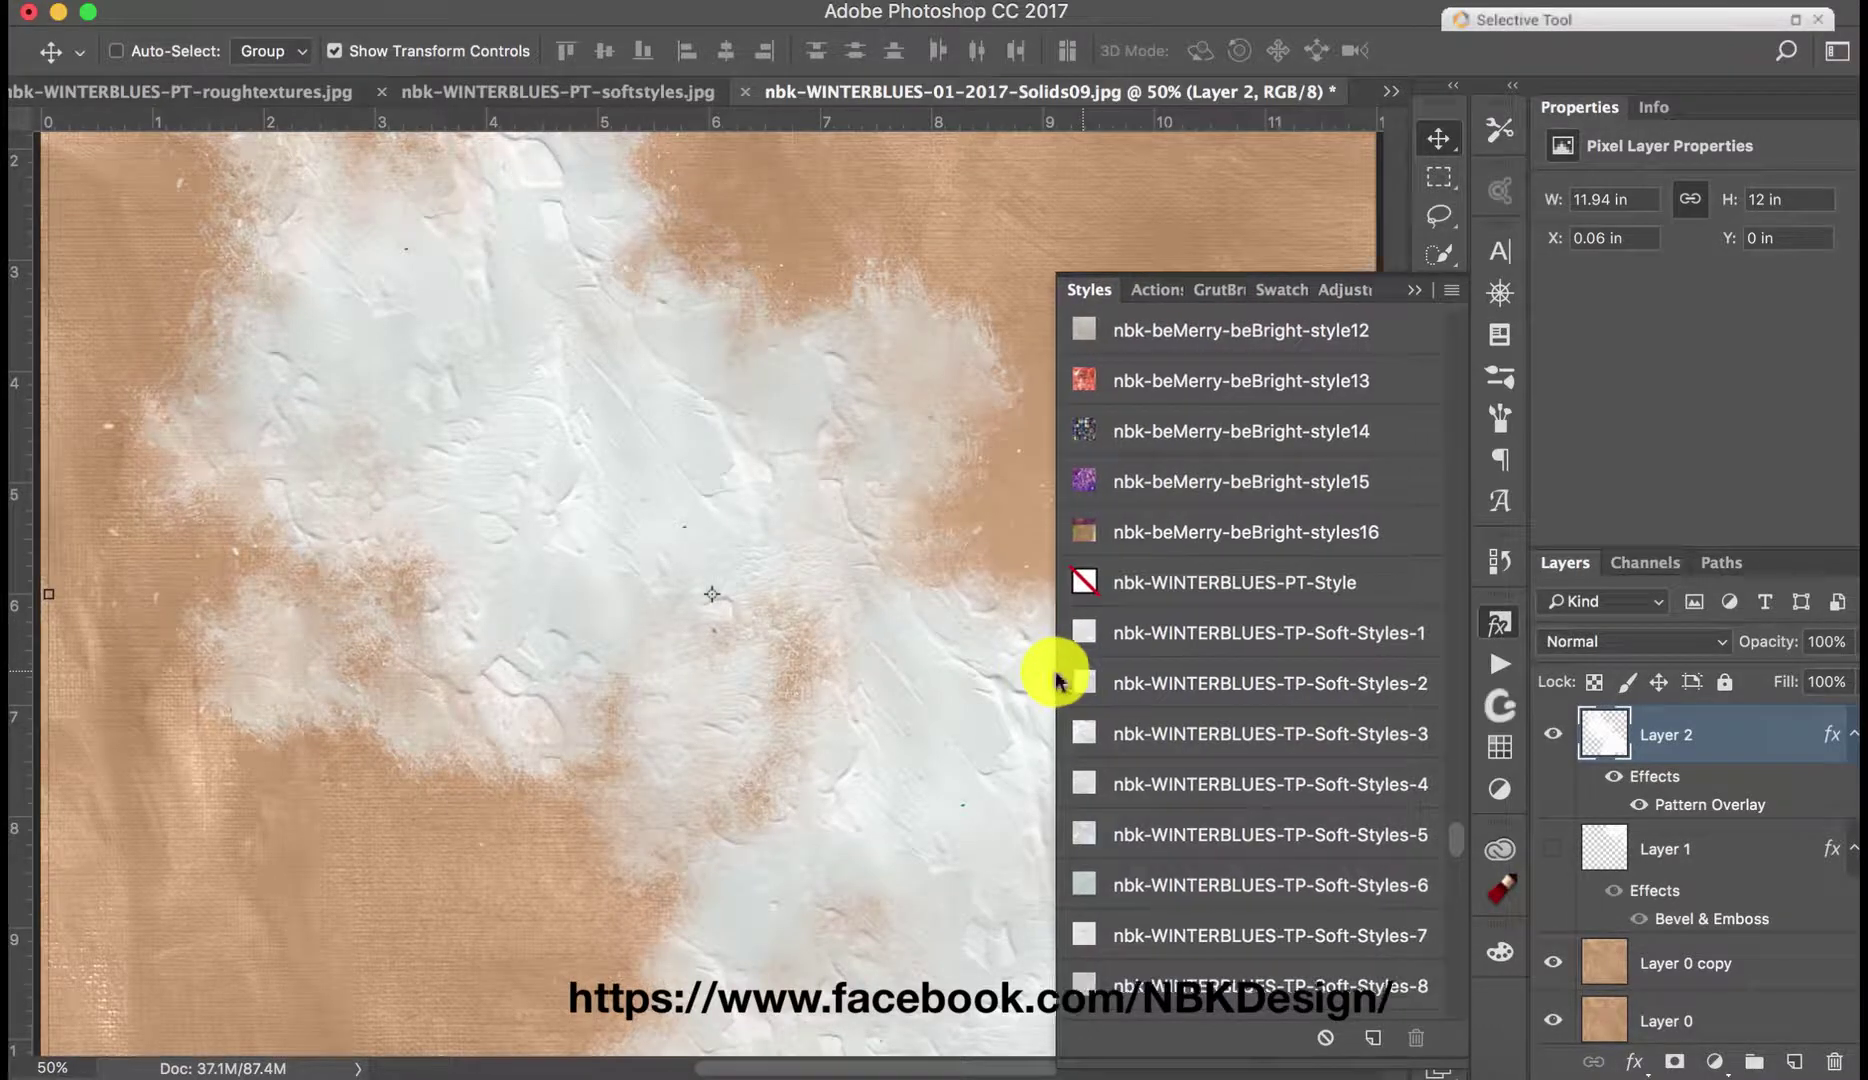
# Step: Try the styles nbk-WINTERBLUES-TP-Soft-Styles-2, 3, 4 and 5 one after another on Layer 2
pyautogui.click(1330, 700)
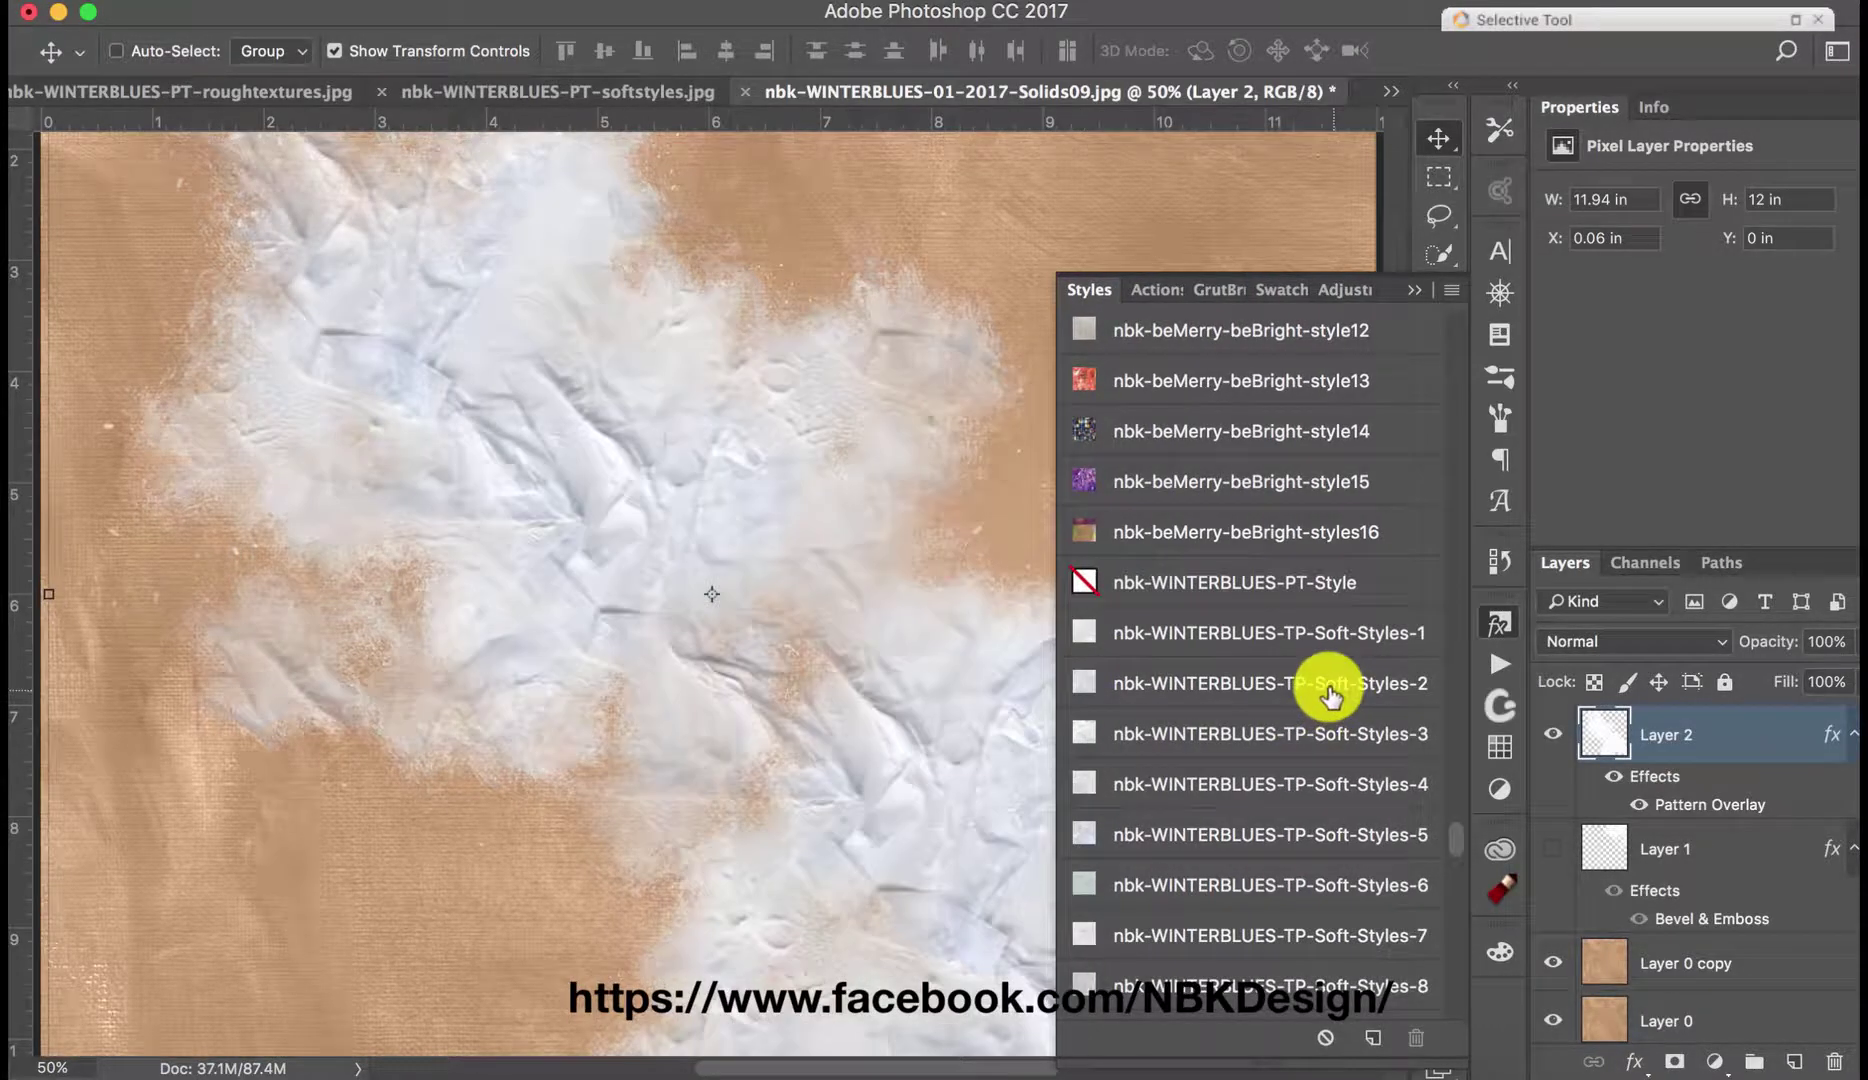
pyautogui.click(1307, 737)
pyautogui.click(1275, 784)
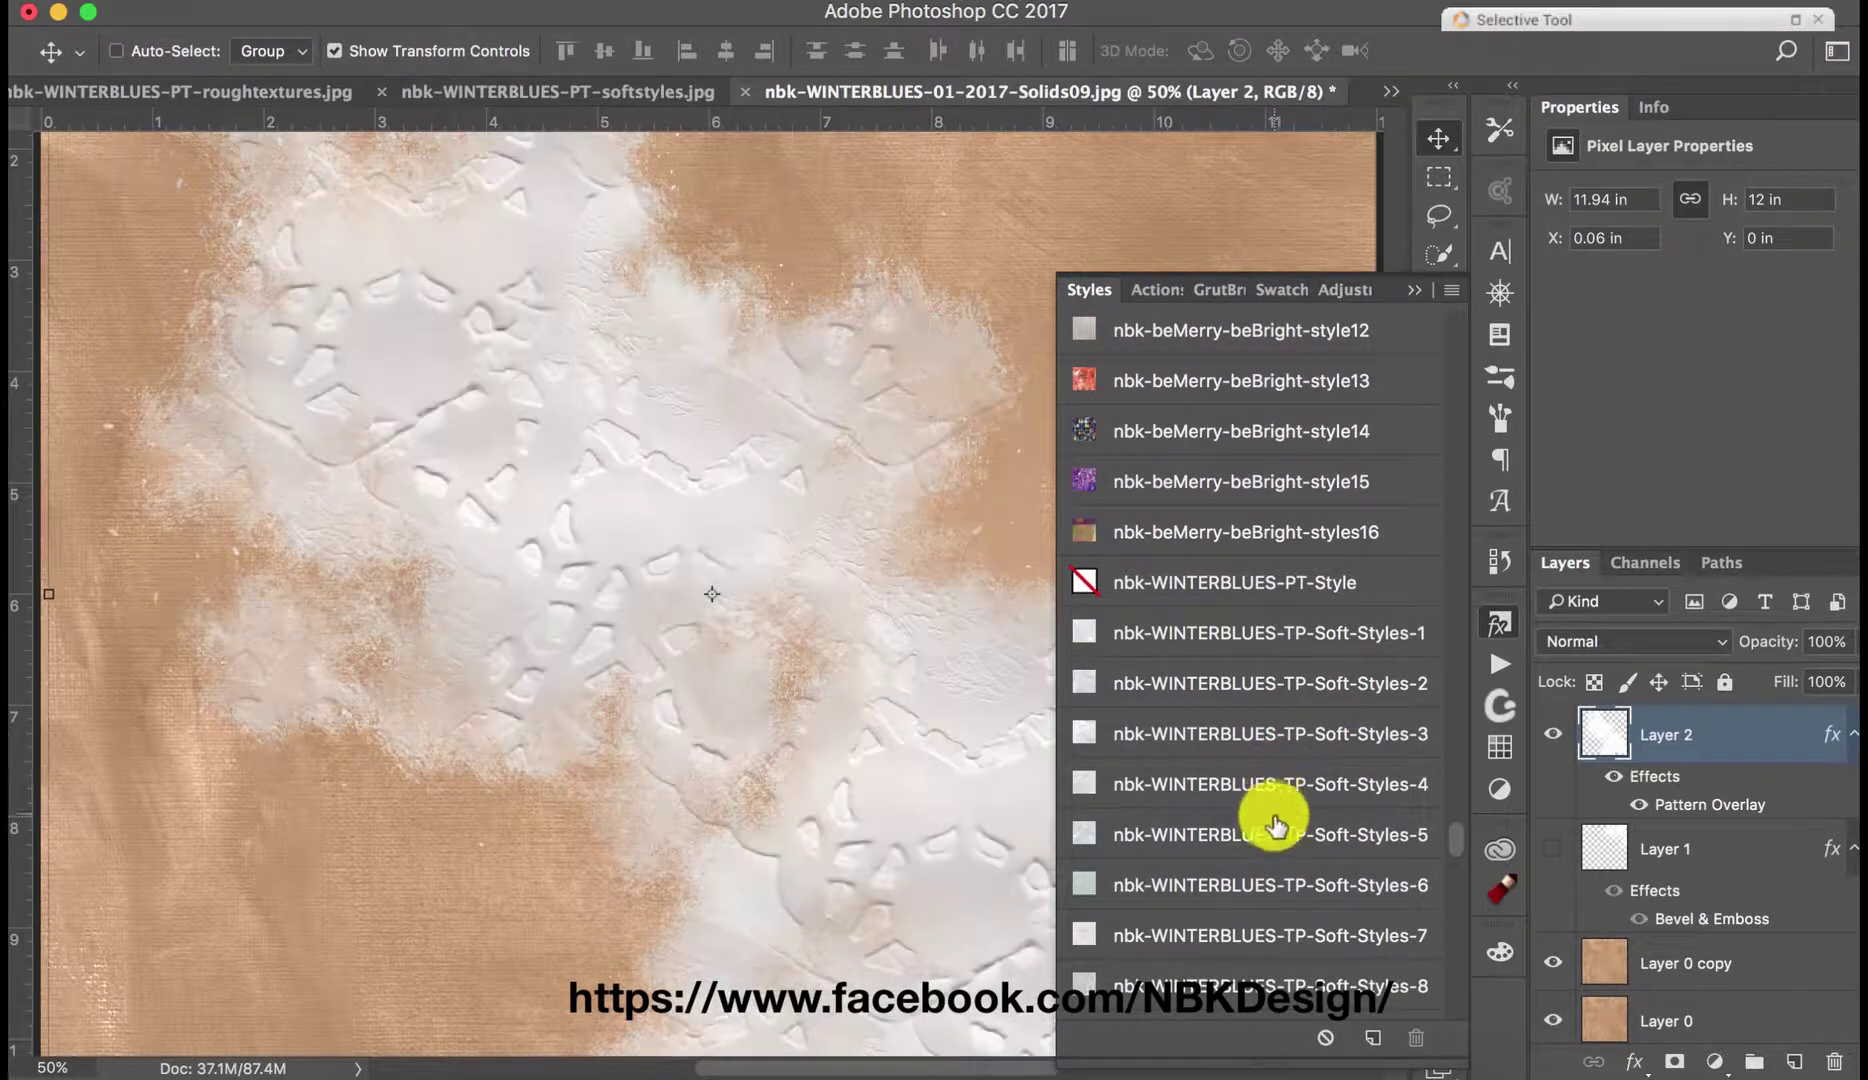
pyautogui.click(1247, 848)
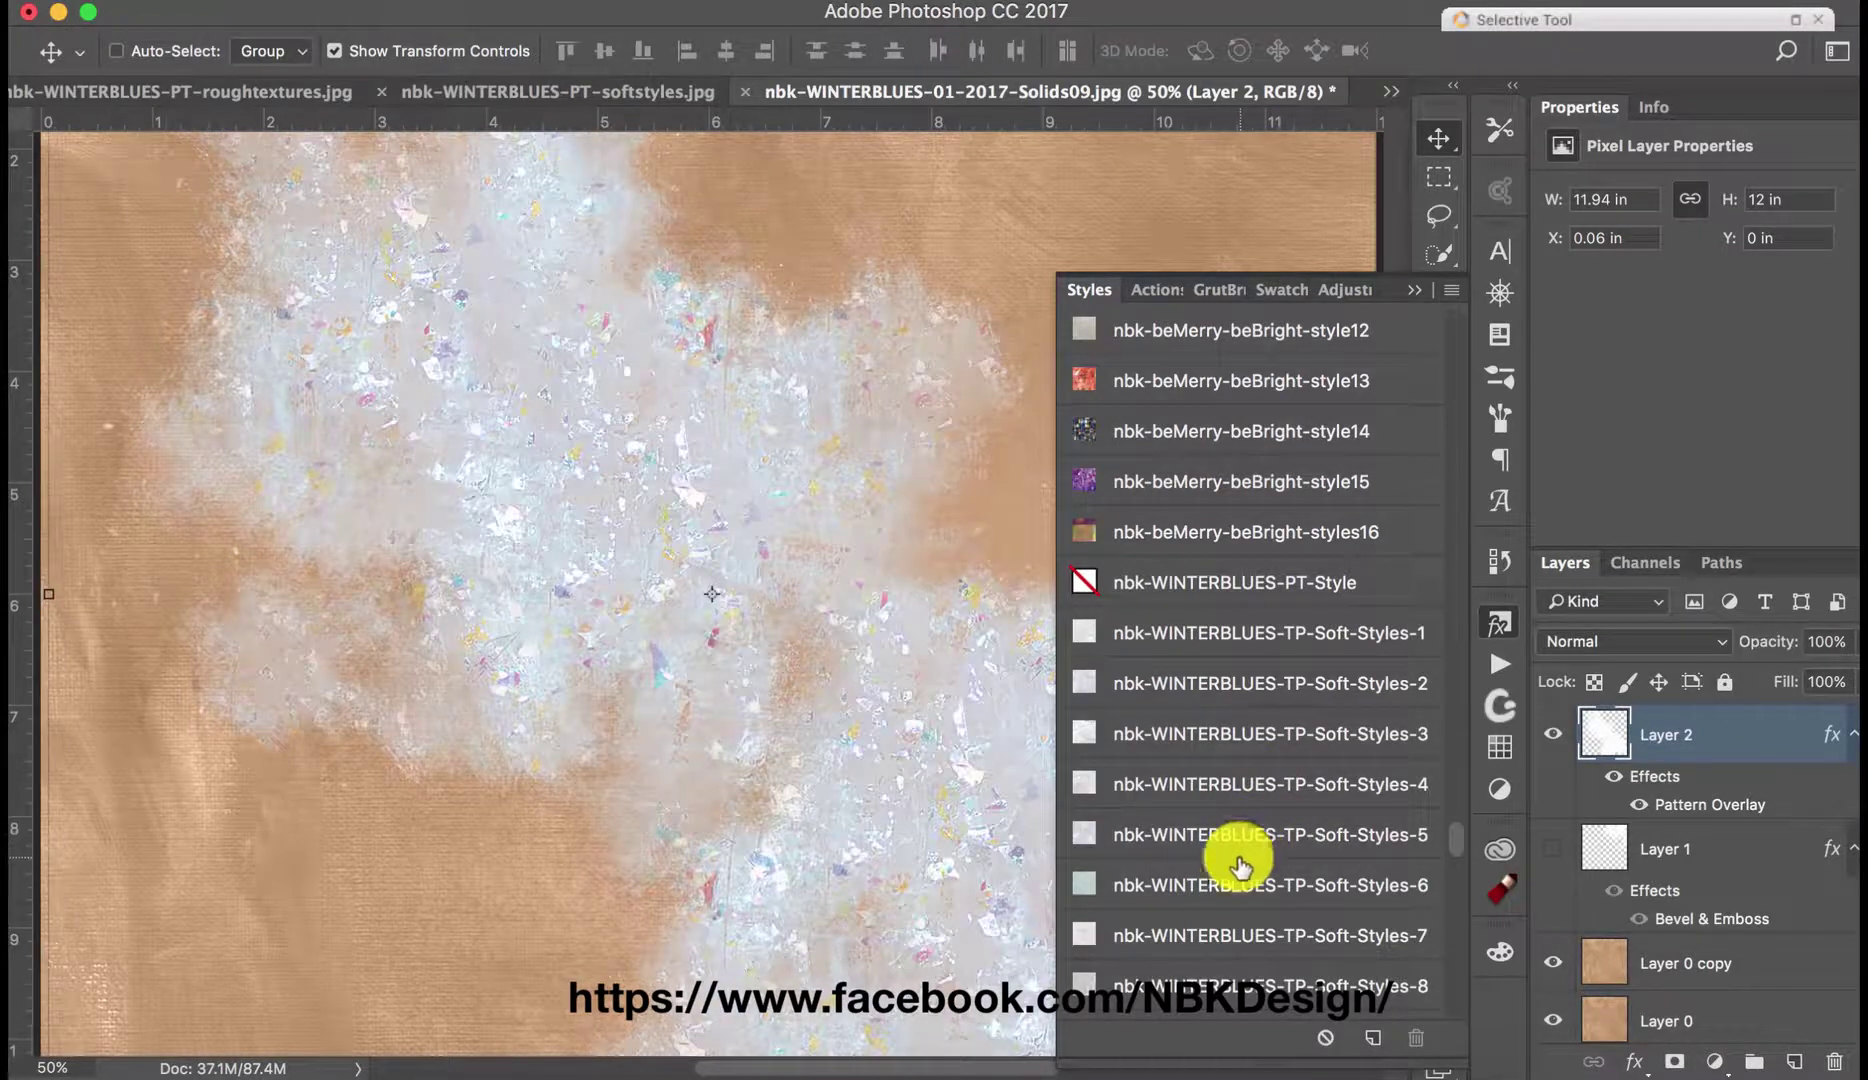
# Step: Apply nbk-WINTERBLUES-TP-Soft-Styles-6, 7 and 8 in turn to Layer 2, ending on Soft-Styles-8
pyautogui.click(1229, 890)
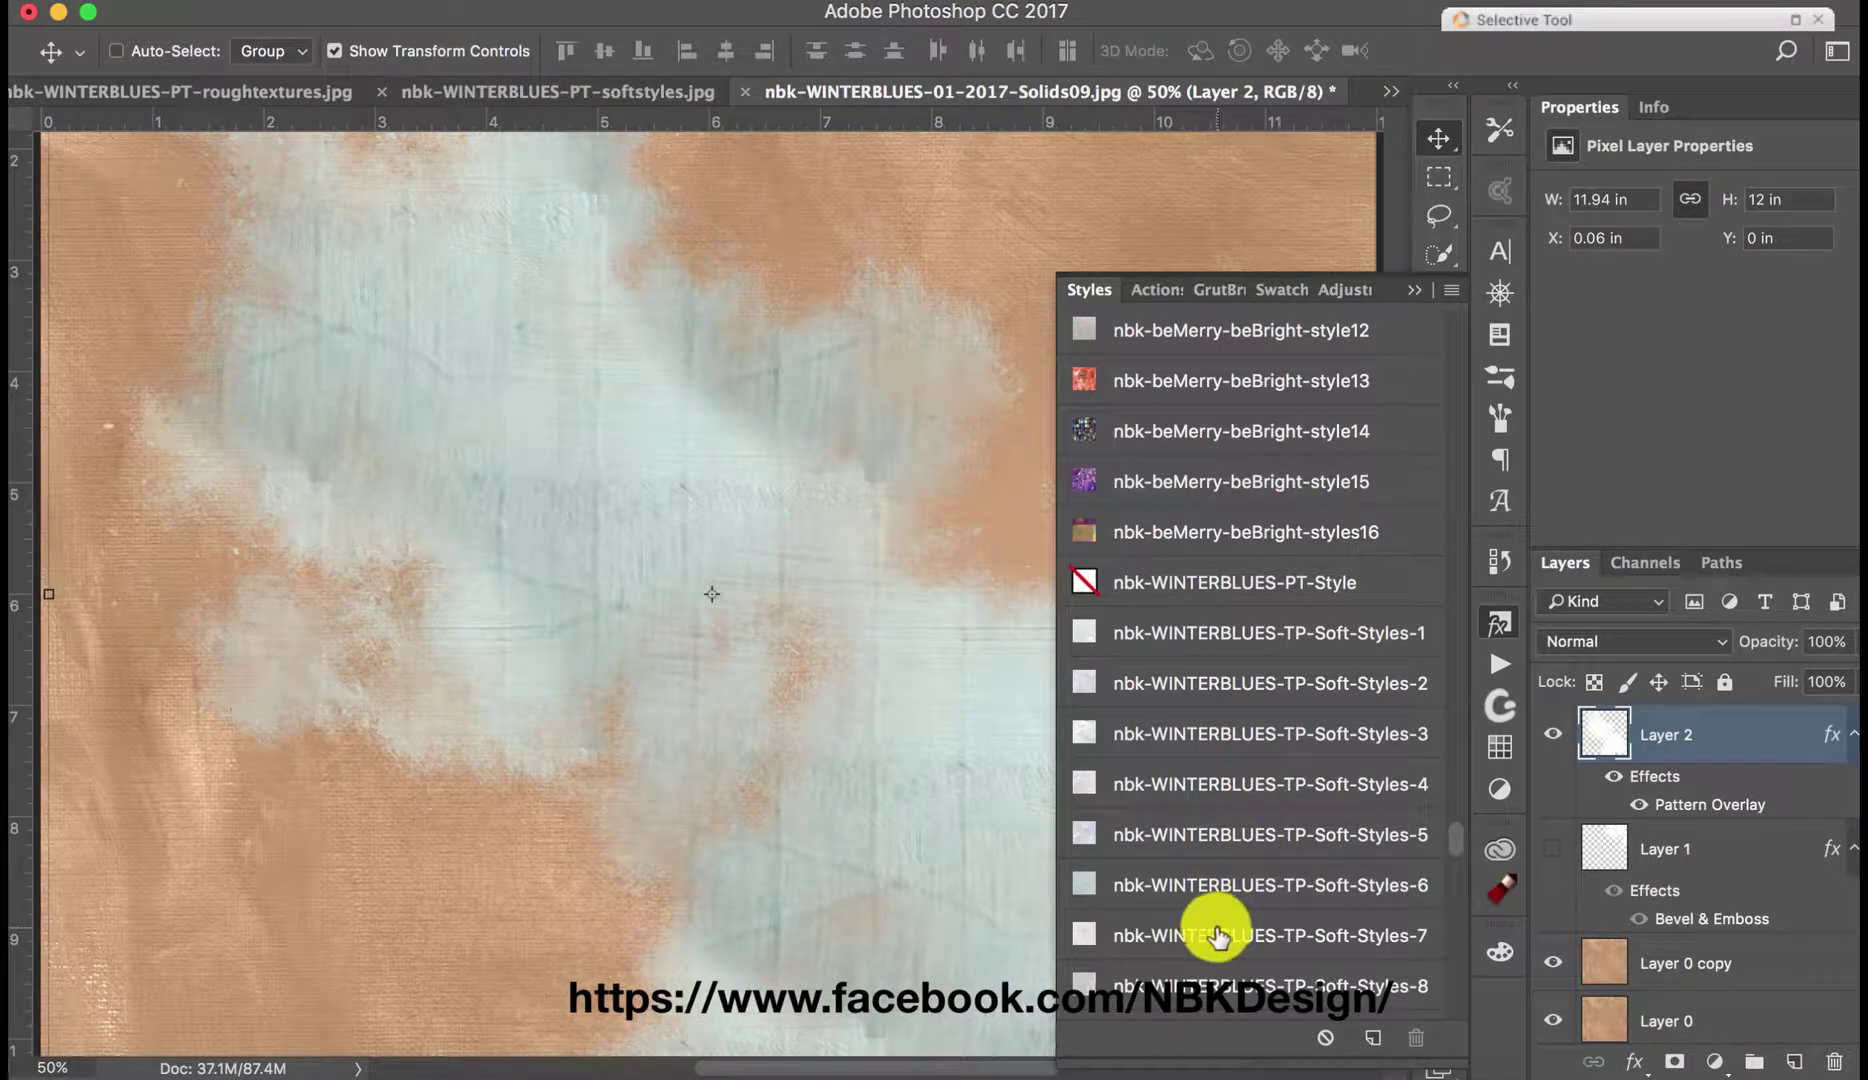
pyautogui.click(1217, 937)
pyautogui.scroll(-3, 1466, 848)
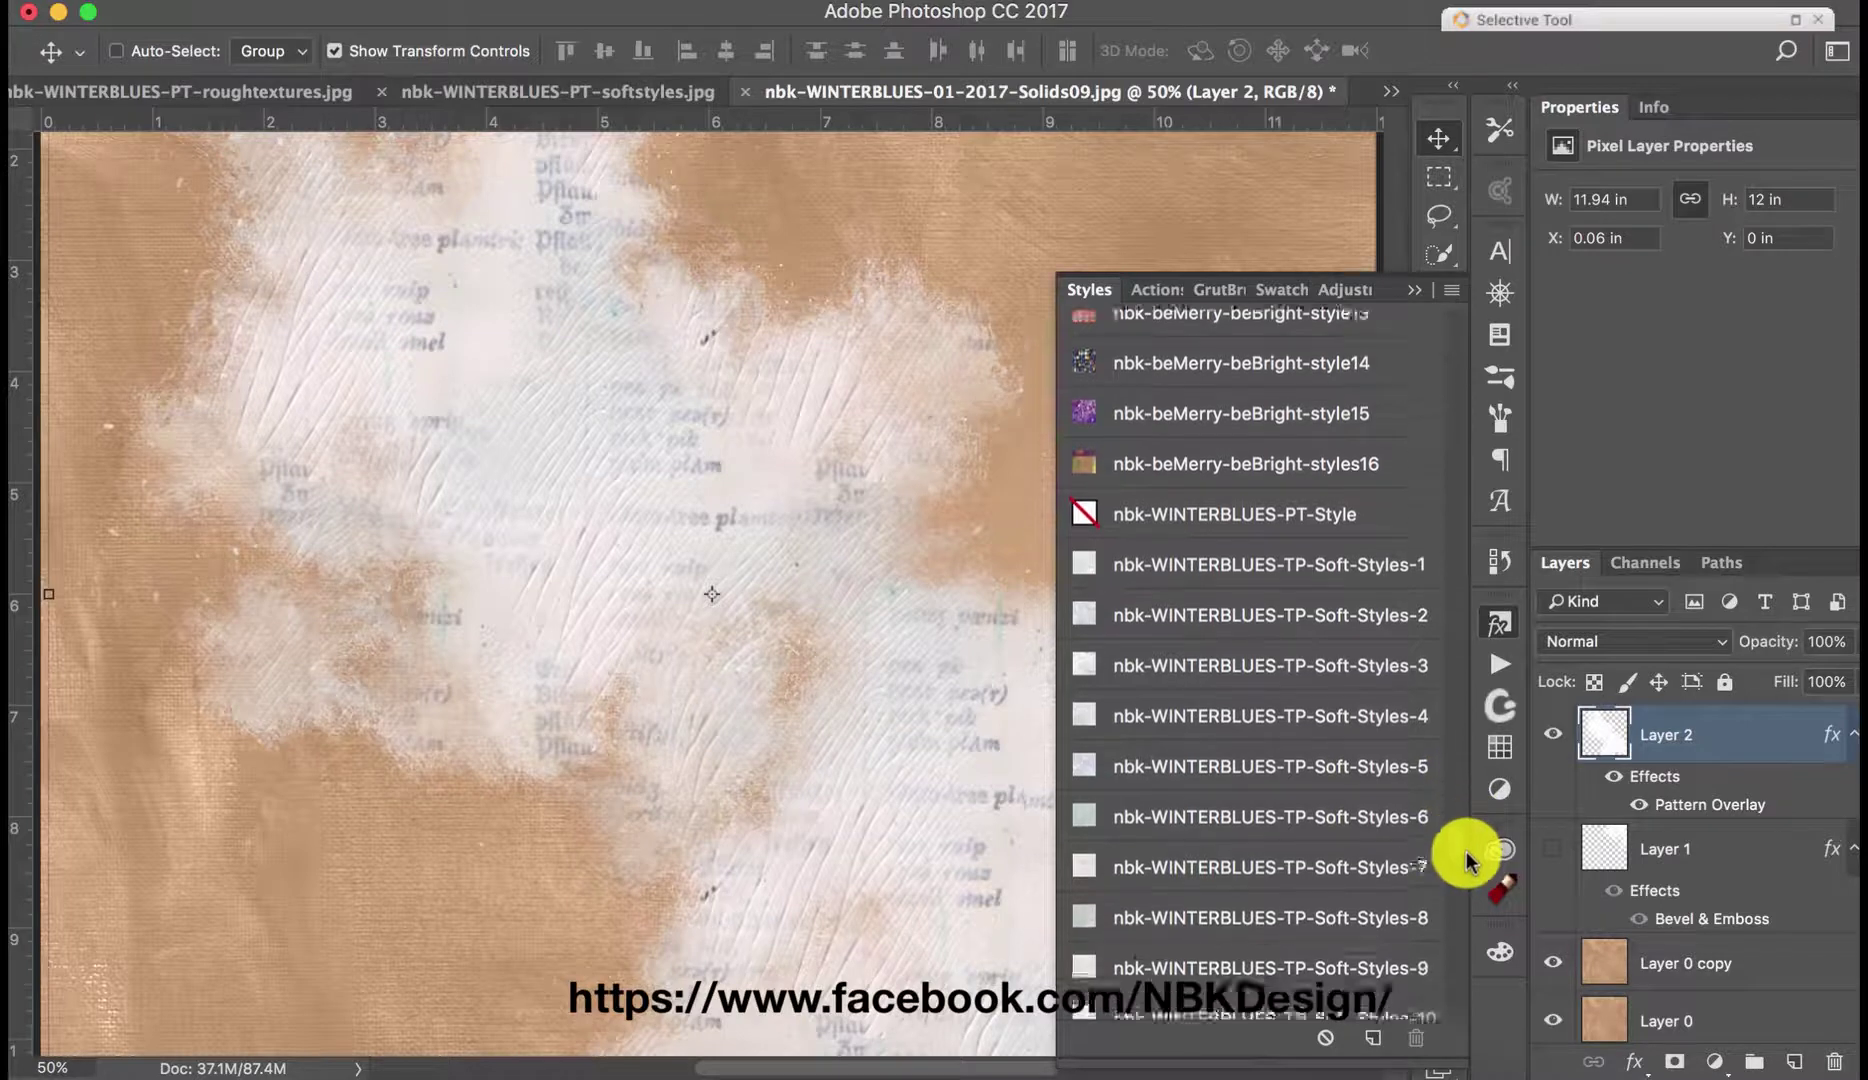
pyautogui.click(1411, 838)
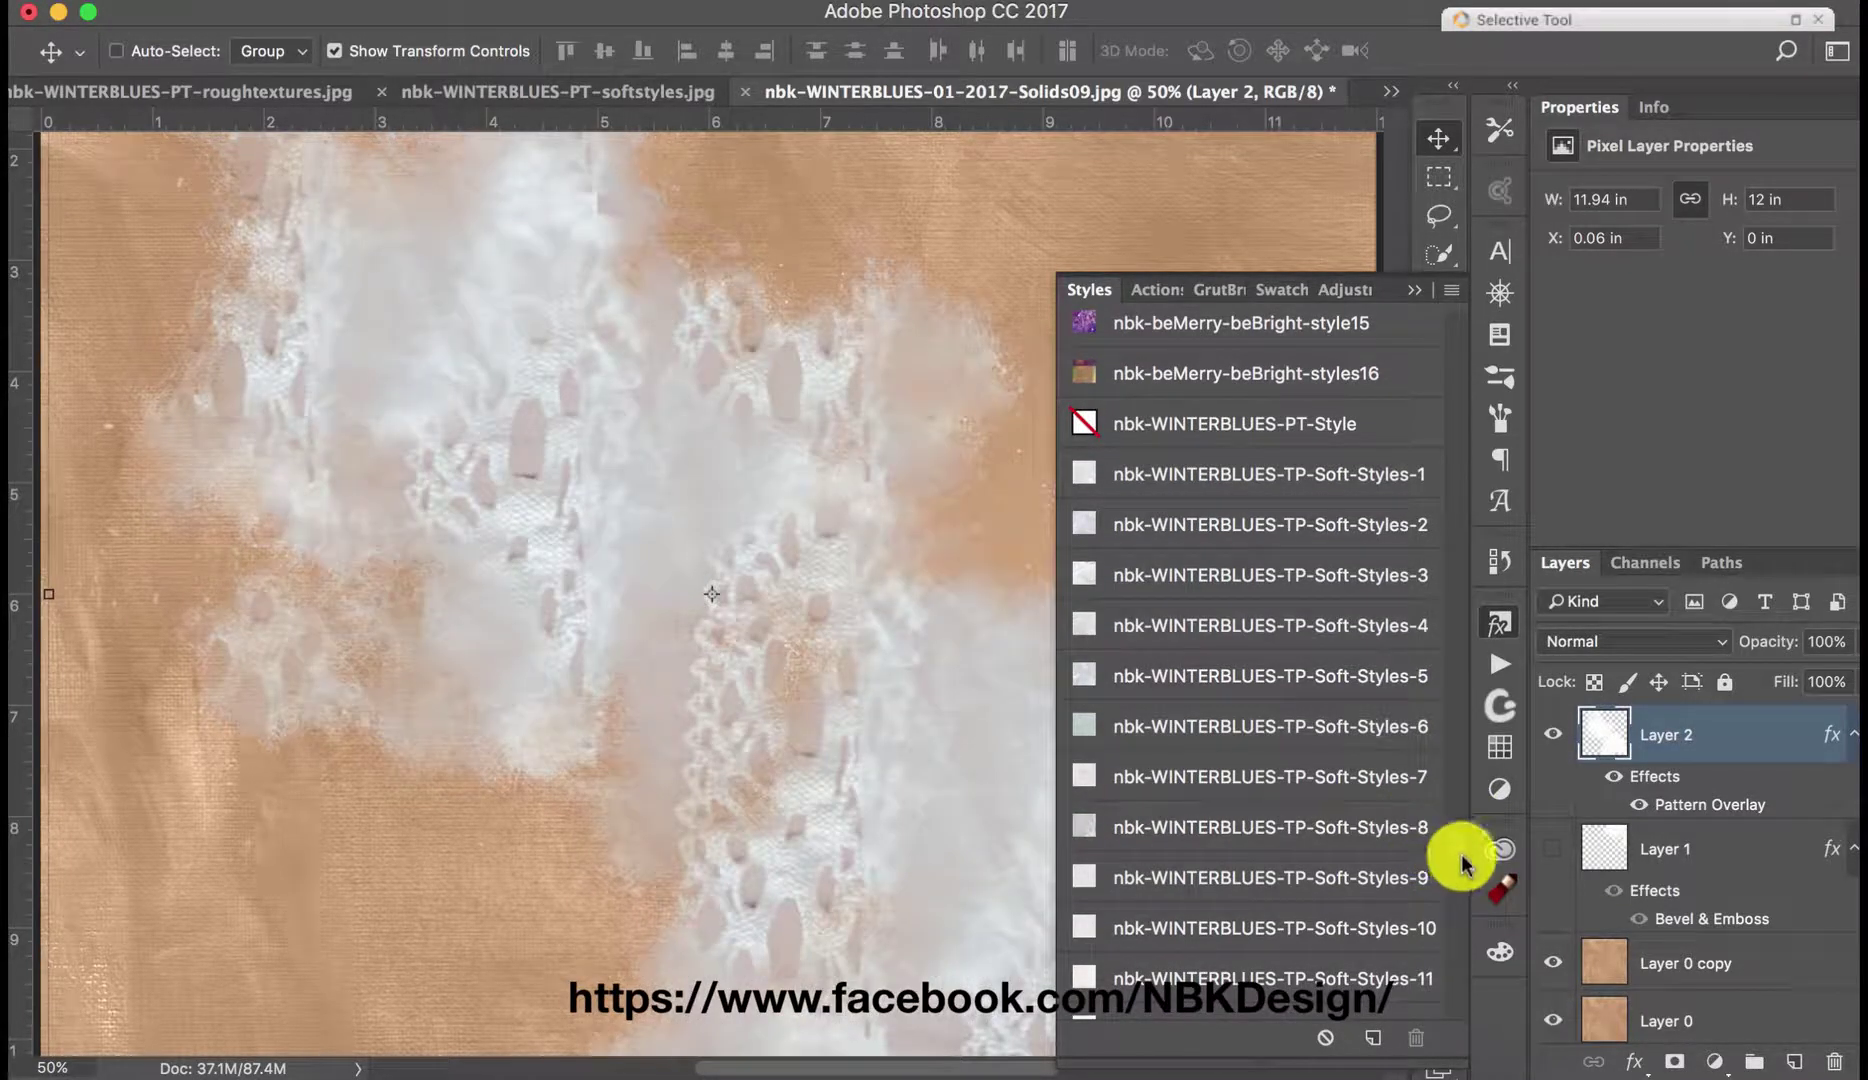
# Step: Try nbk-WINTERBLUES-TP-Soft-Styles-9, 11 and 12 one after another on Layer 2
pyautogui.scroll(-3, 1455, 862)
pyautogui.click(1443, 852)
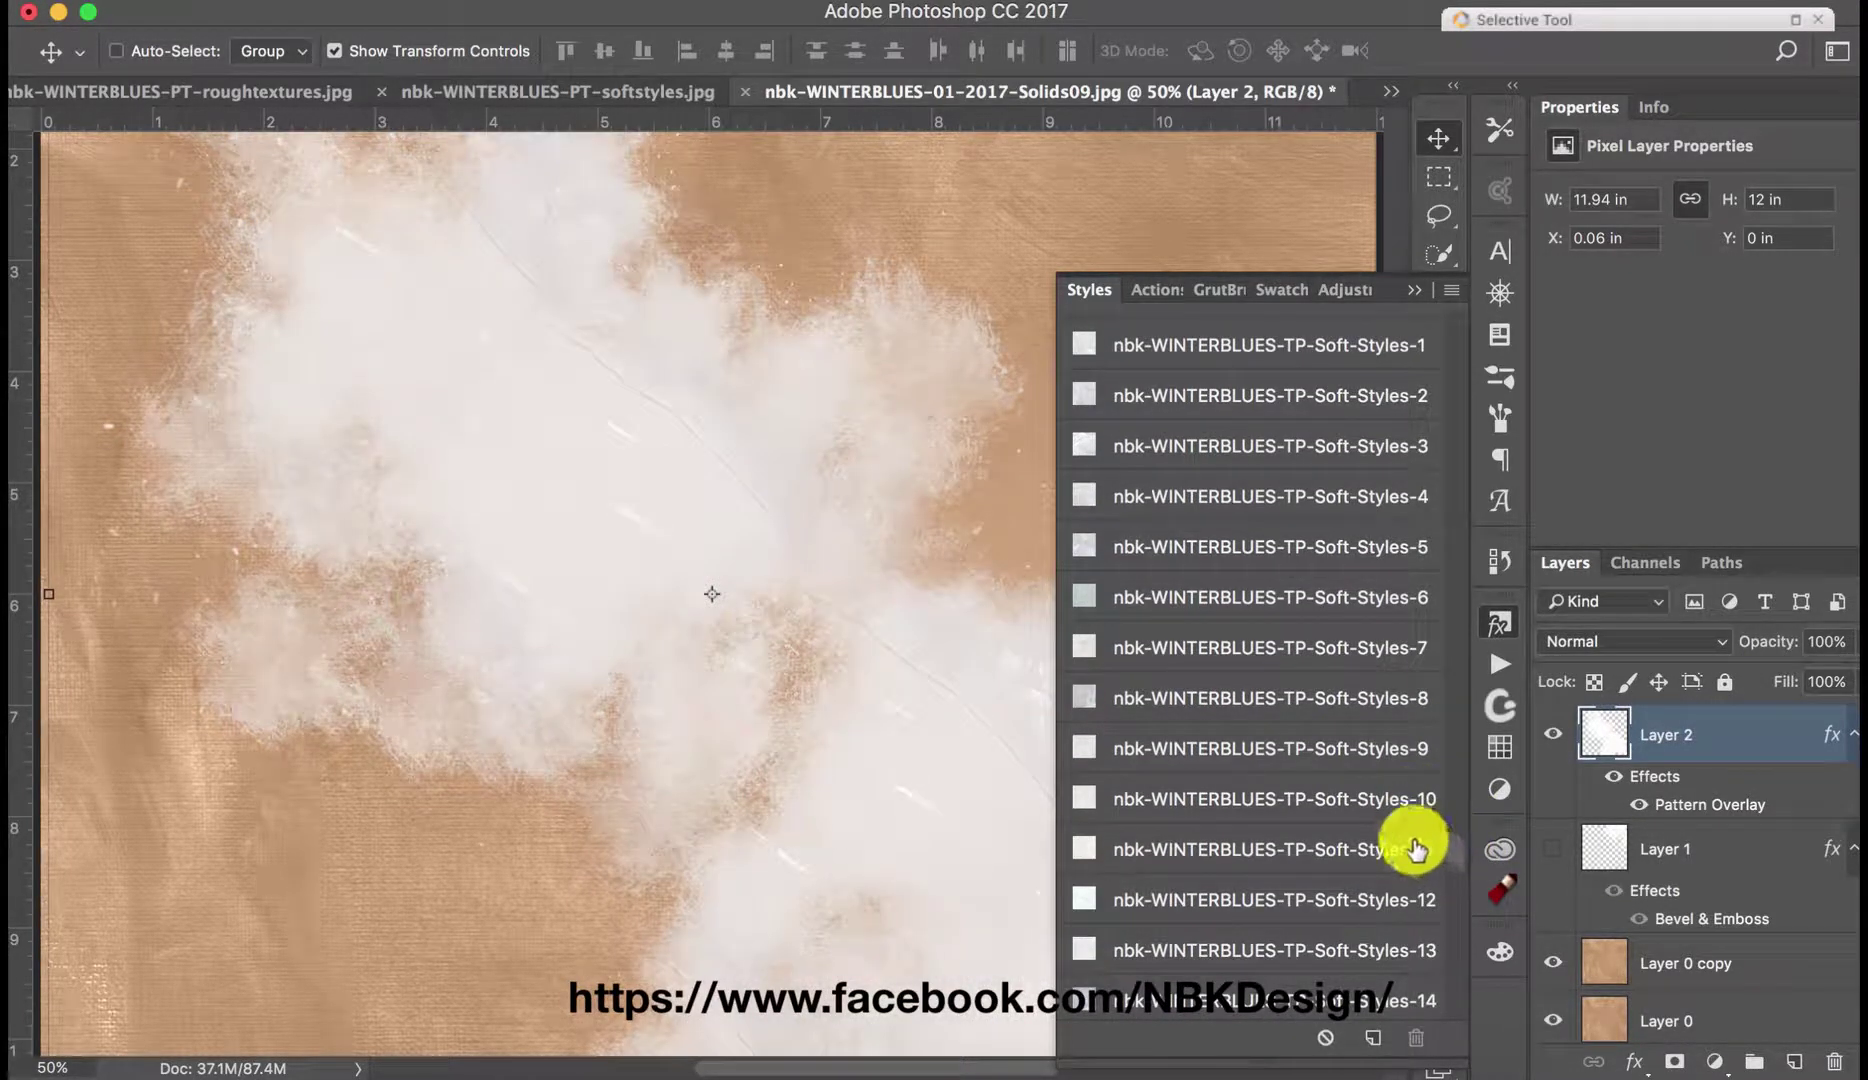
pyautogui.click(1421, 872)
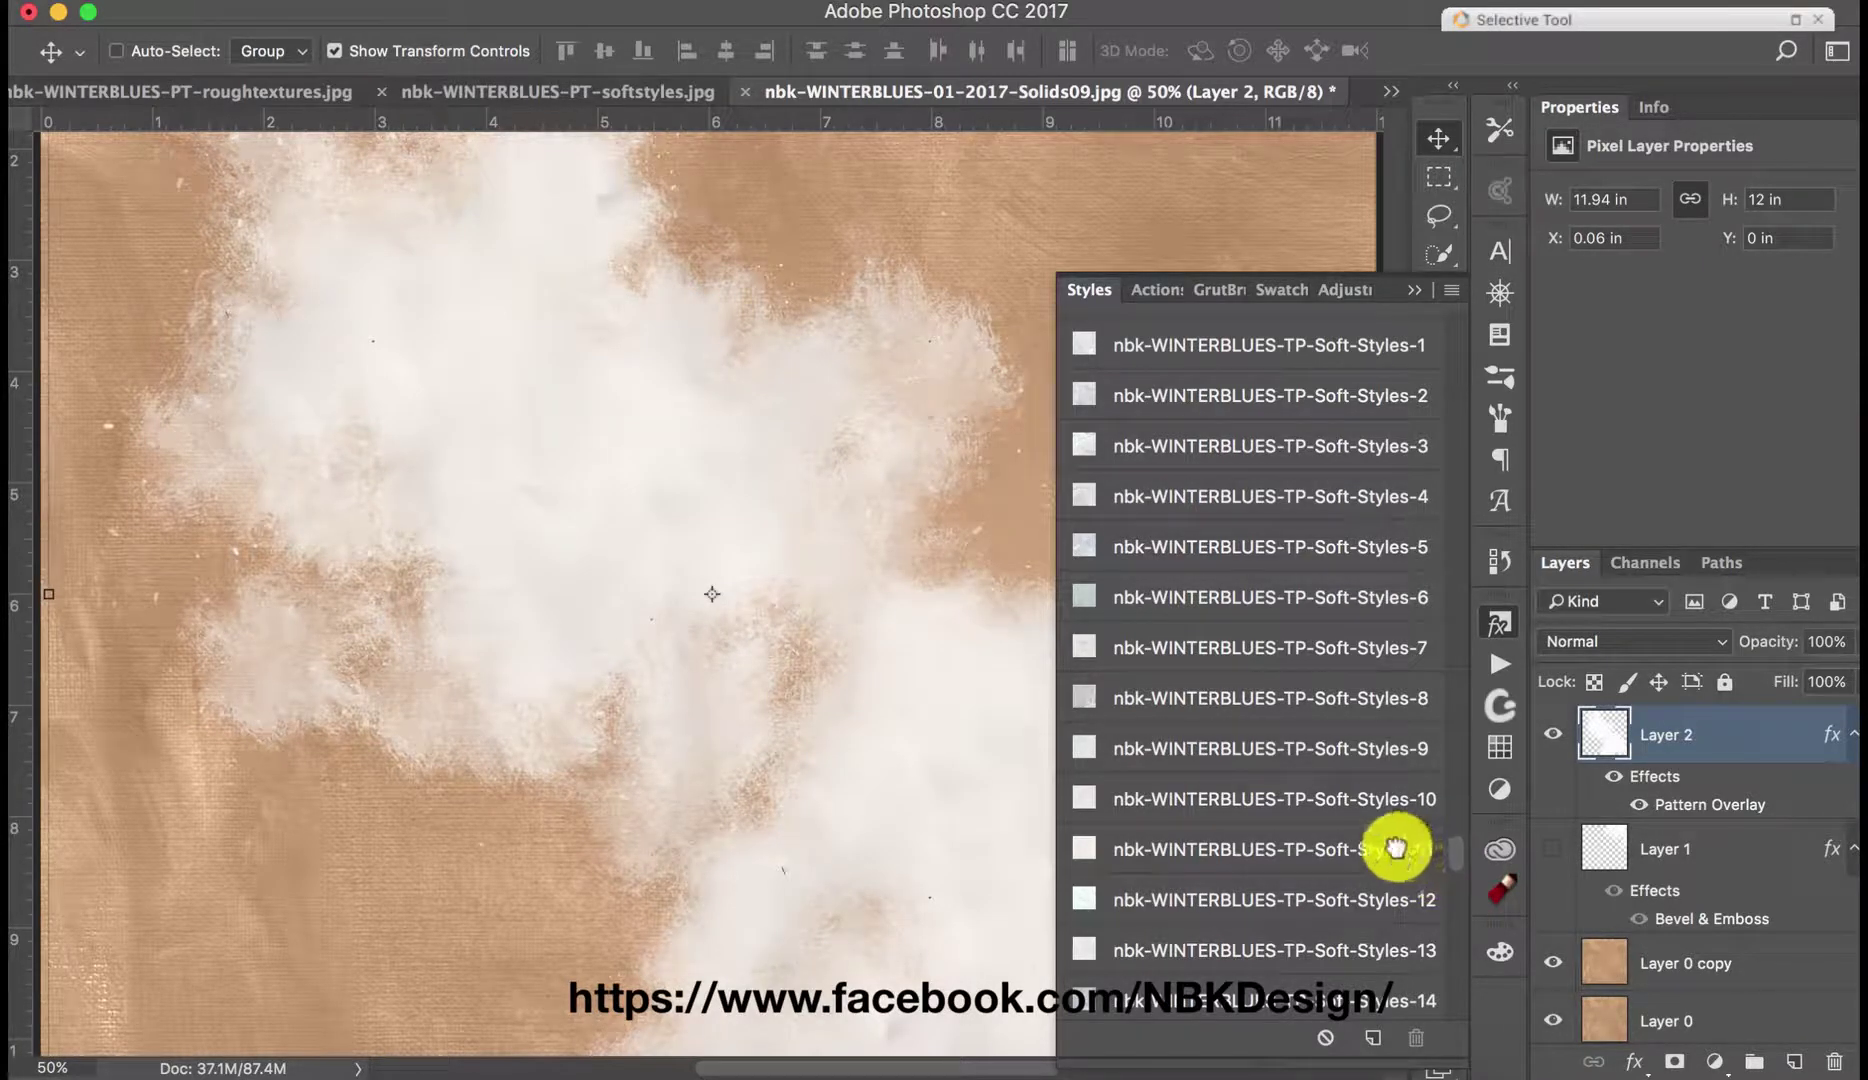
pyautogui.click(1305, 905)
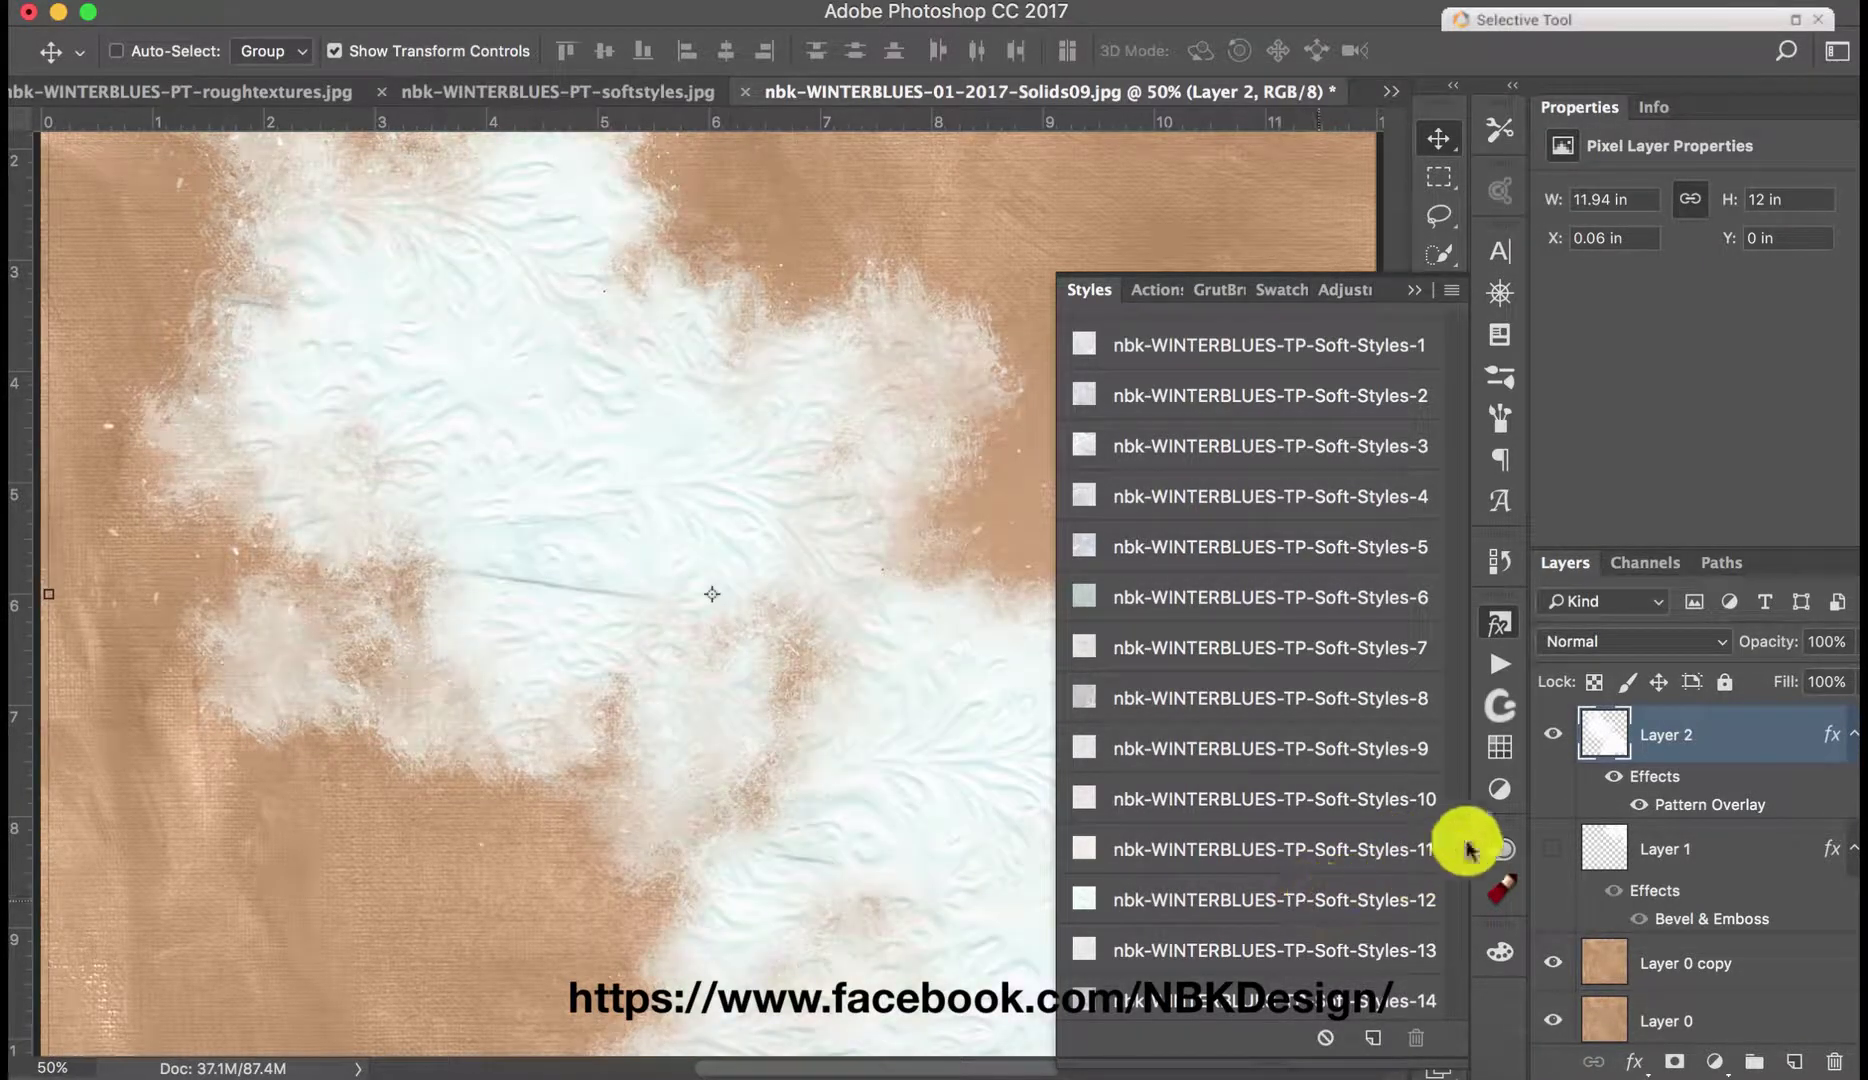
# Step: Try nbk-WINTERBLUES-TP-Soft-Styles-13, 14, 15 and 16 in turn on Layer 2
pyautogui.scroll(-4, 1458, 853)
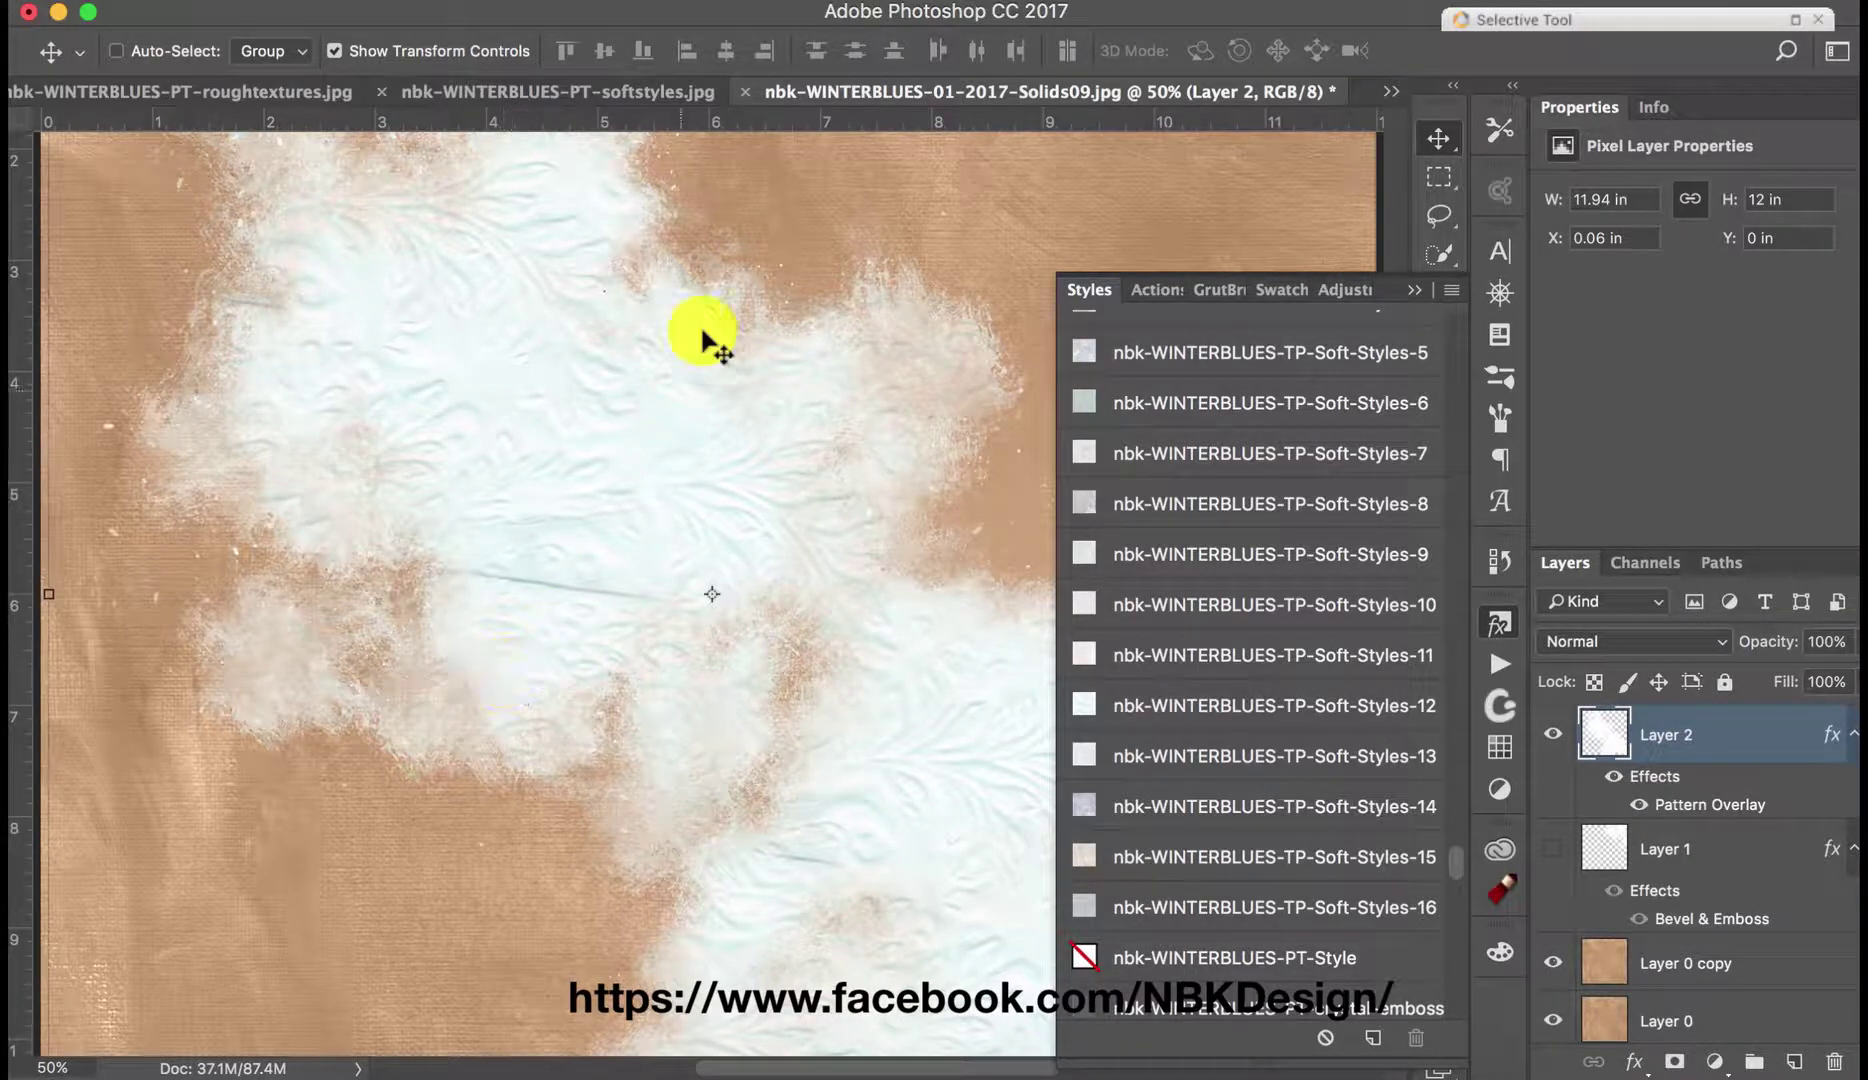
pyautogui.click(1317, 774)
pyautogui.click(1306, 810)
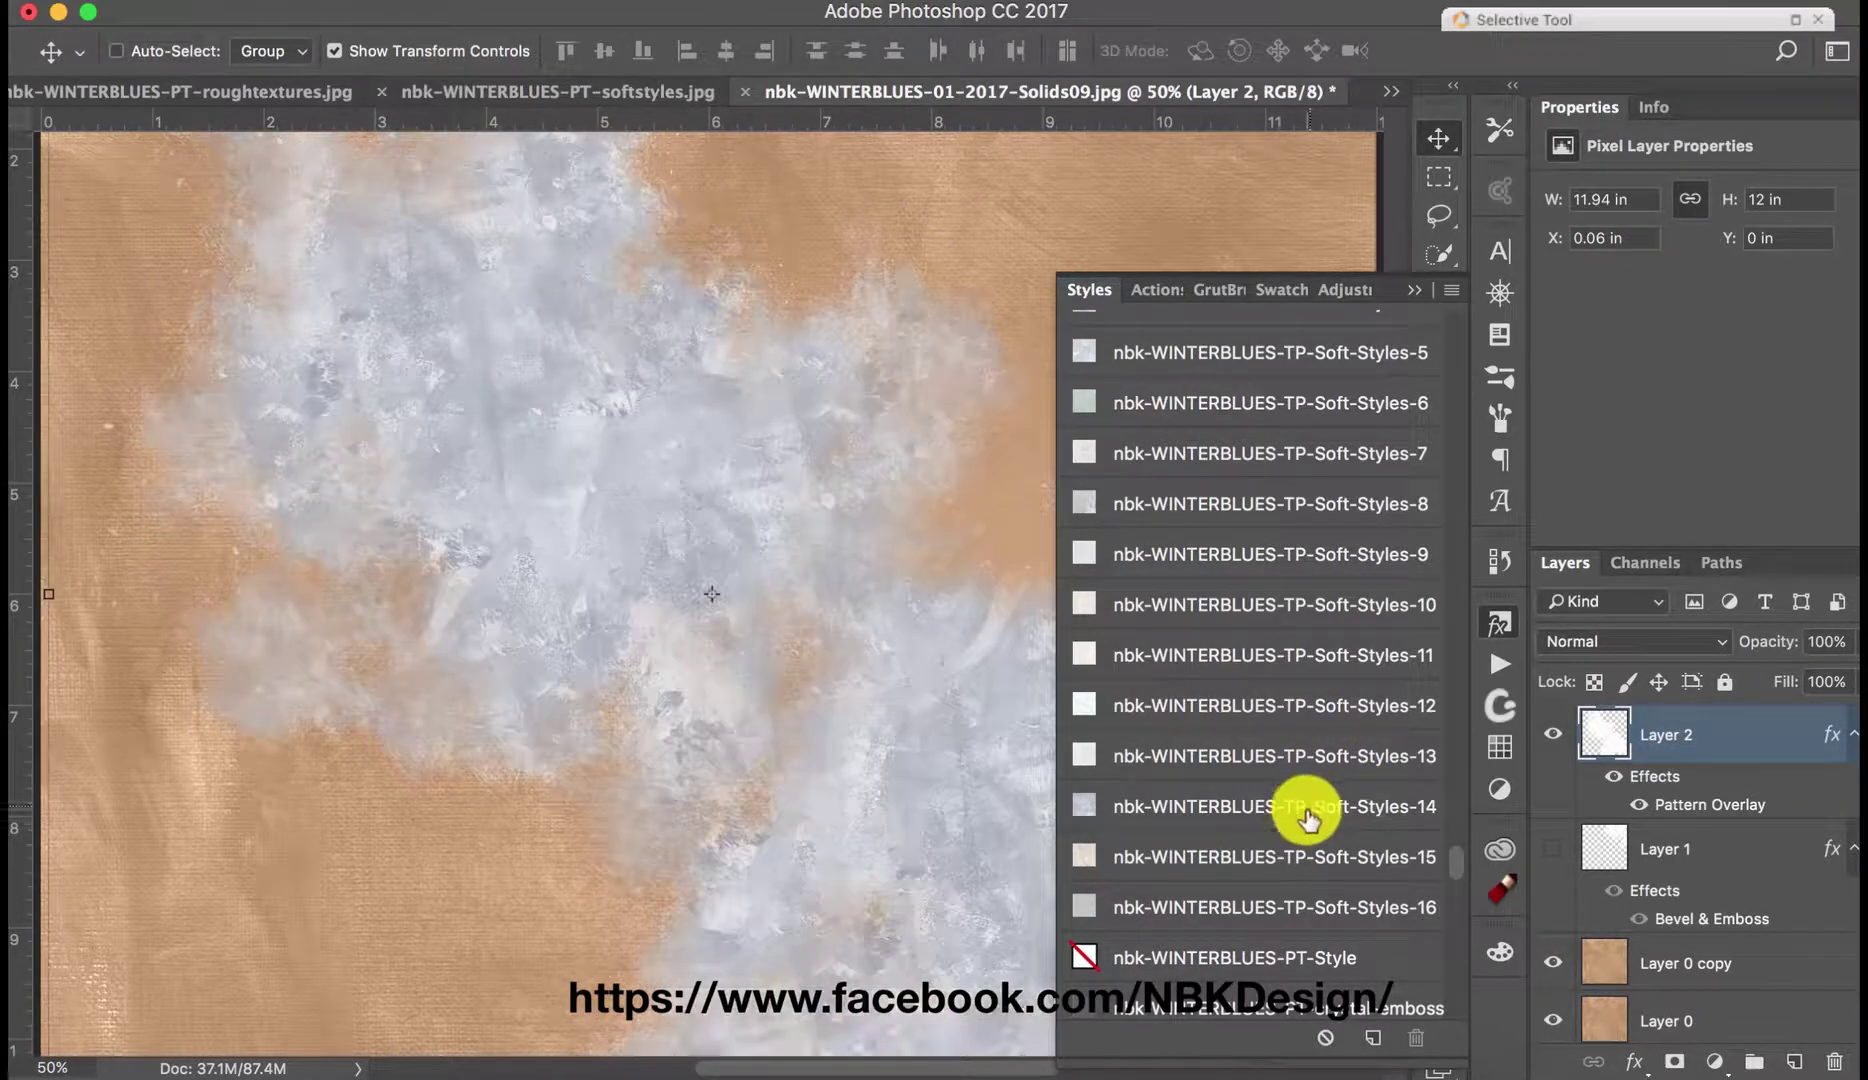
pyautogui.click(1268, 857)
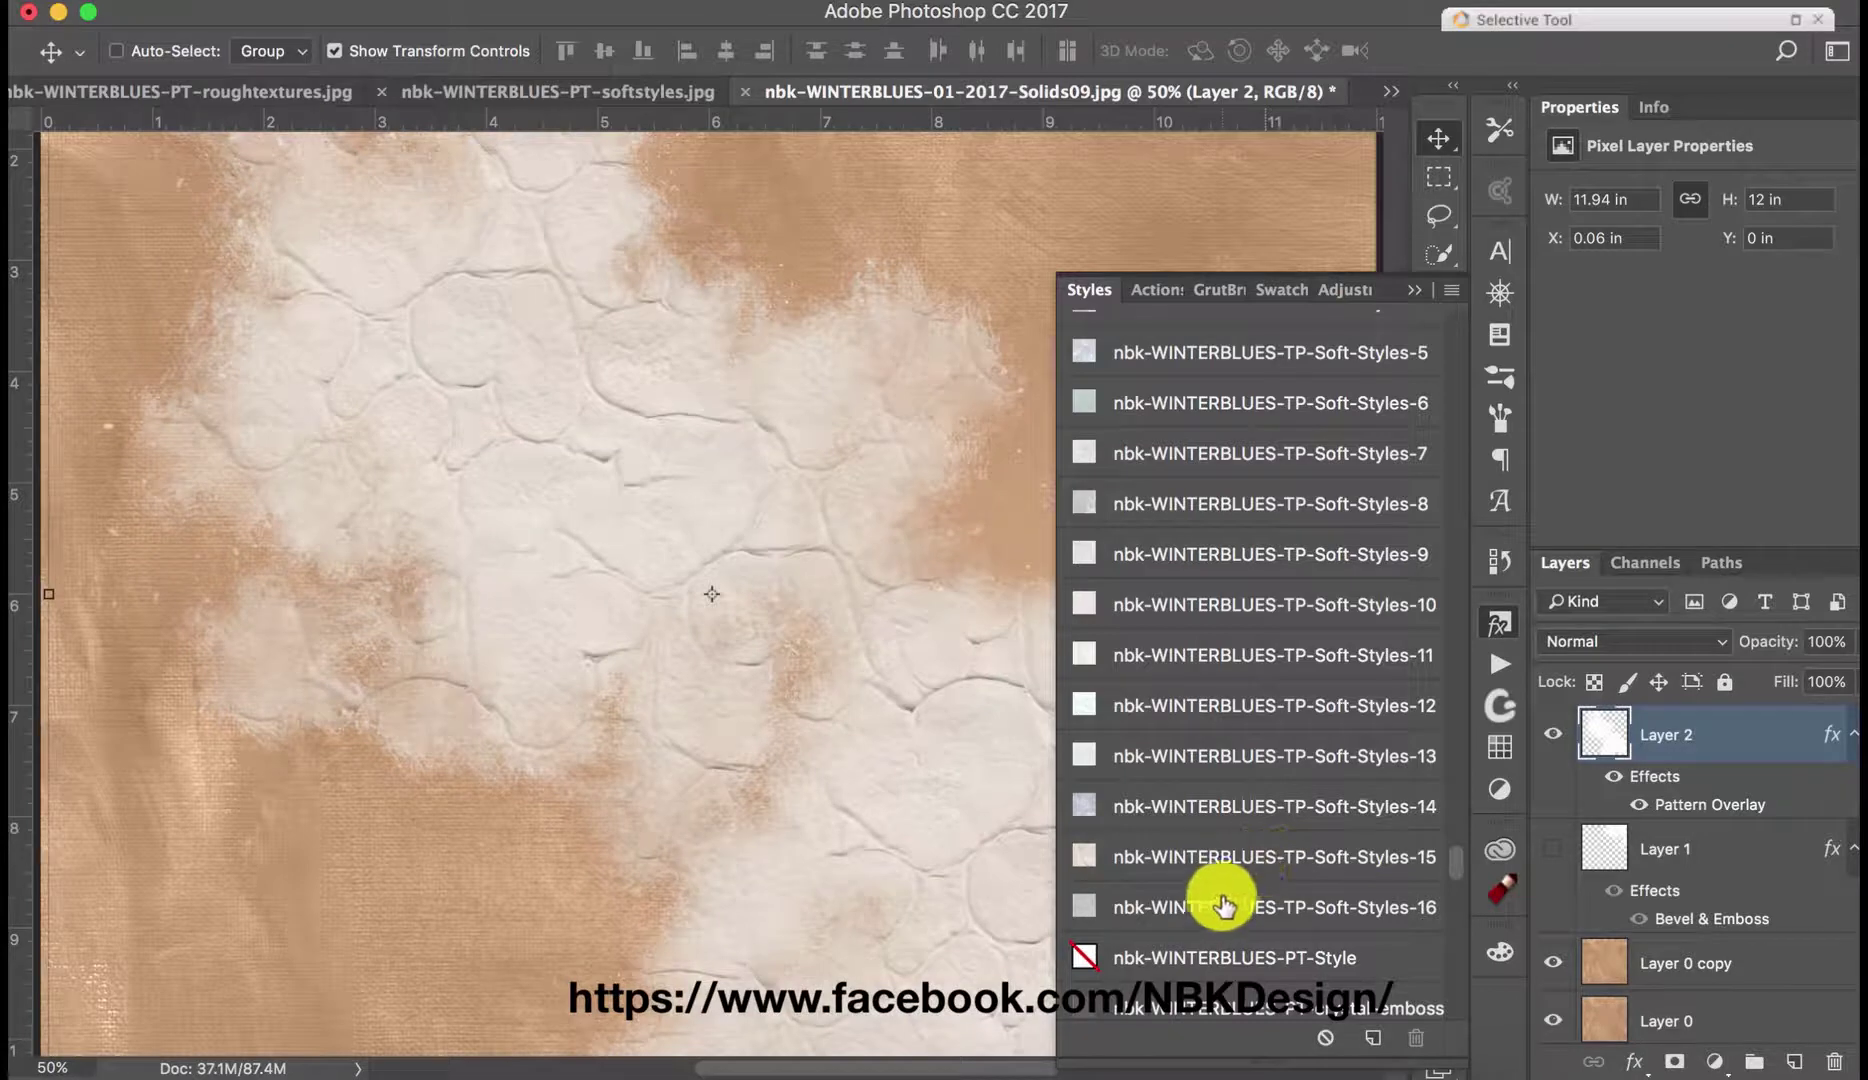
pyautogui.click(1223, 908)
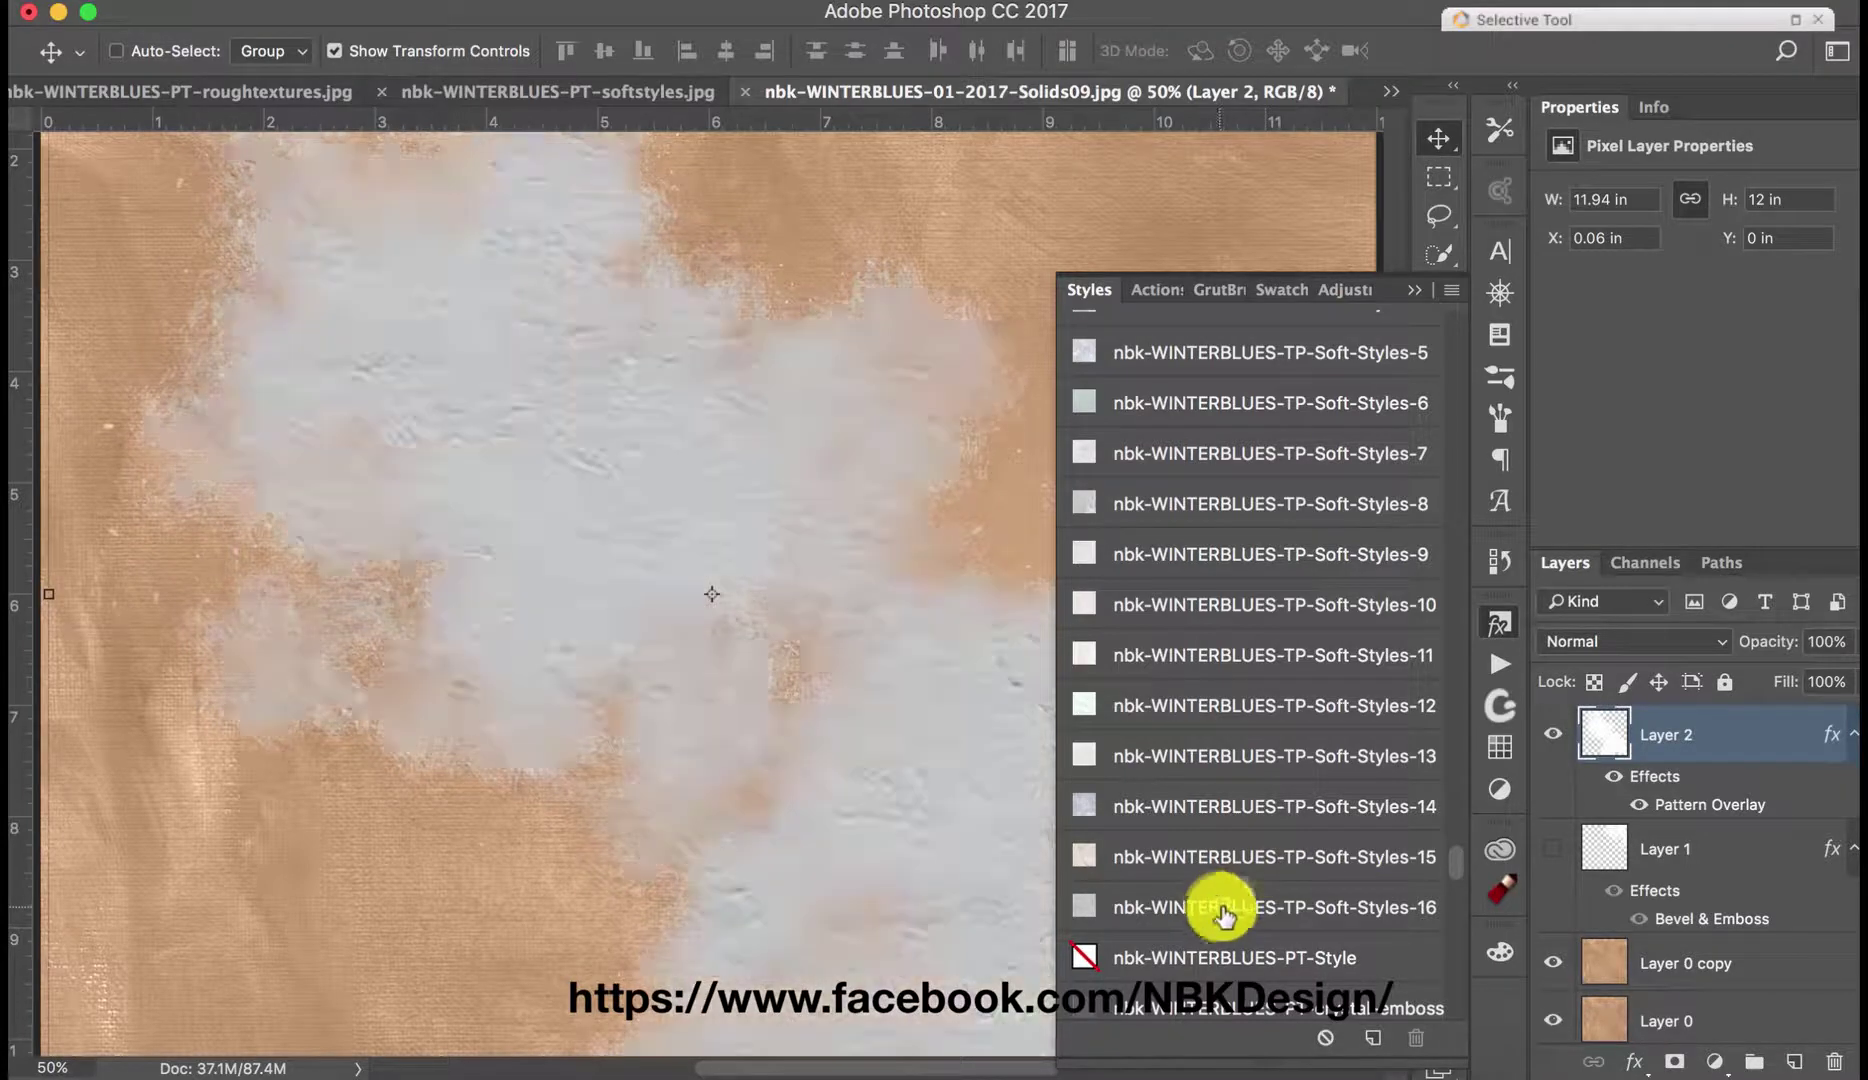
# Step: Go back through nbk-WINTERBLUES-TP-Soft-Styles-6, 7, 8, 9 and 11 on Layer 2 to compare them again
pyautogui.click(1186, 410)
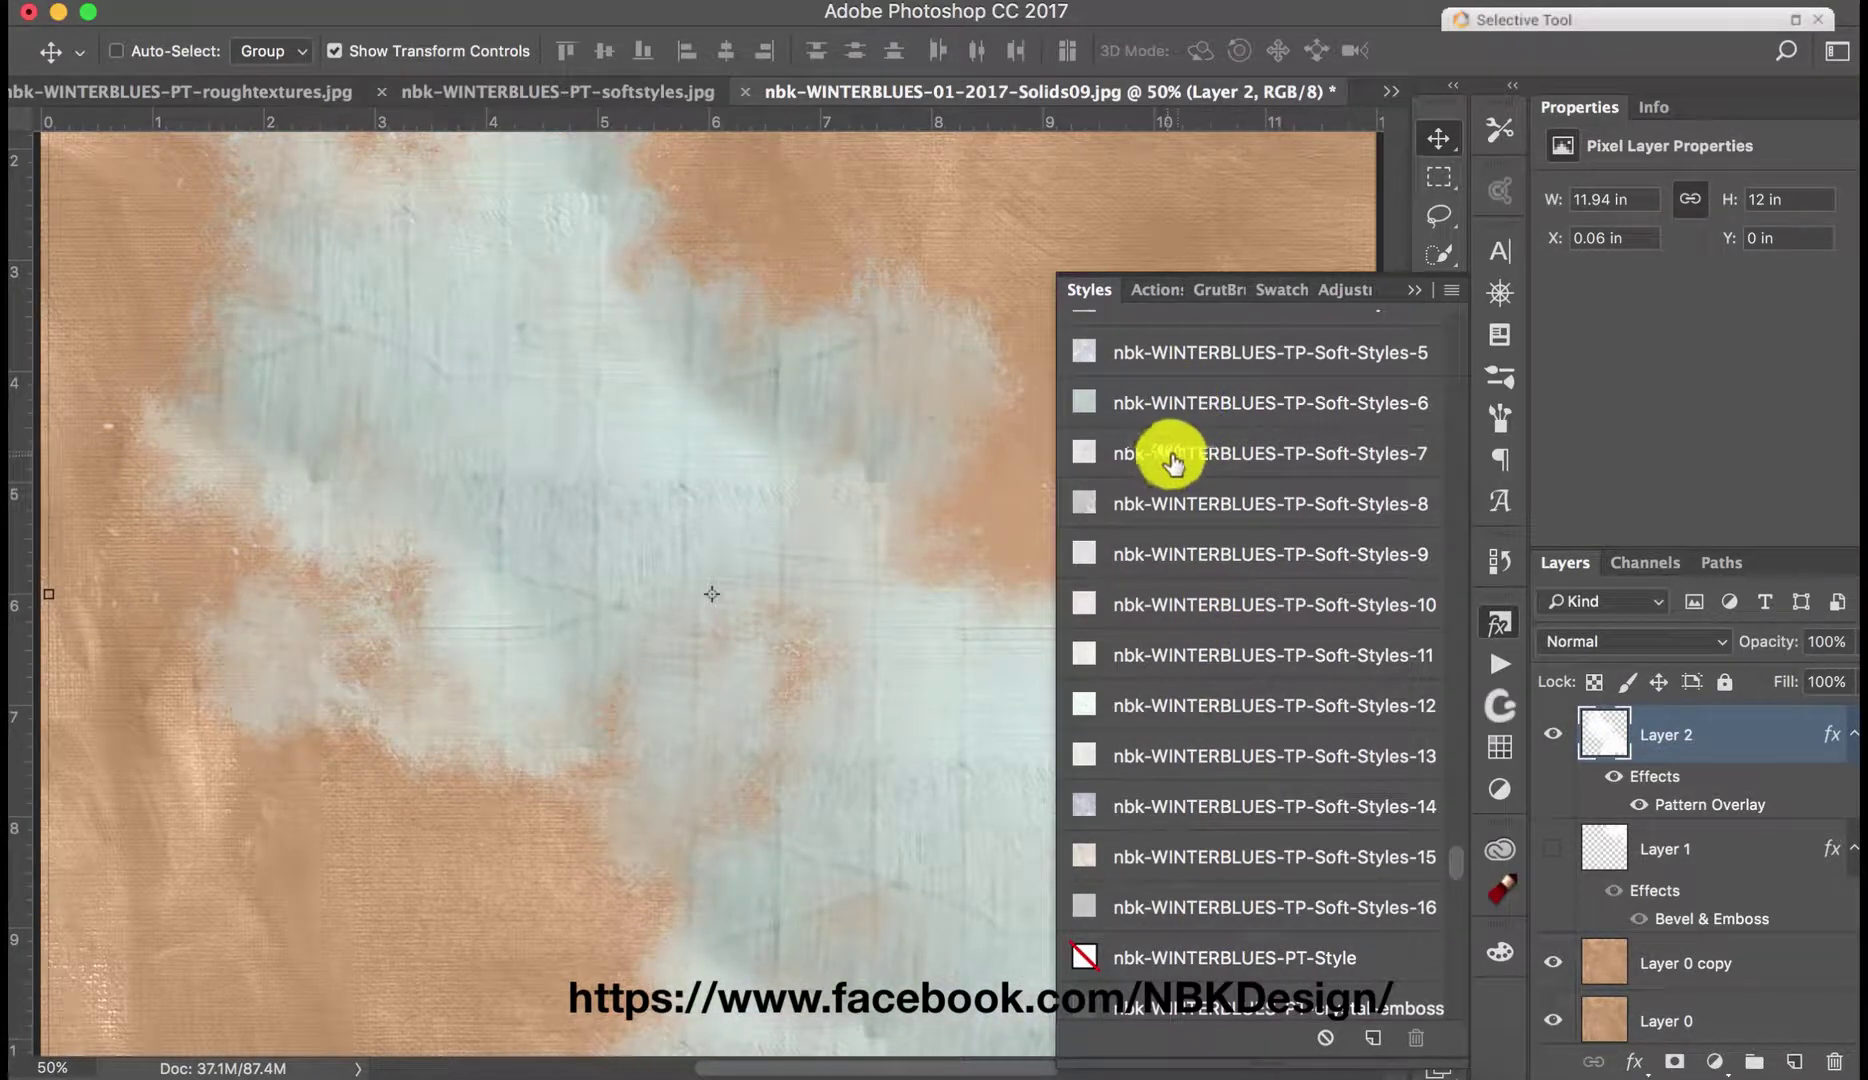
pyautogui.click(1173, 463)
pyautogui.click(1170, 502)
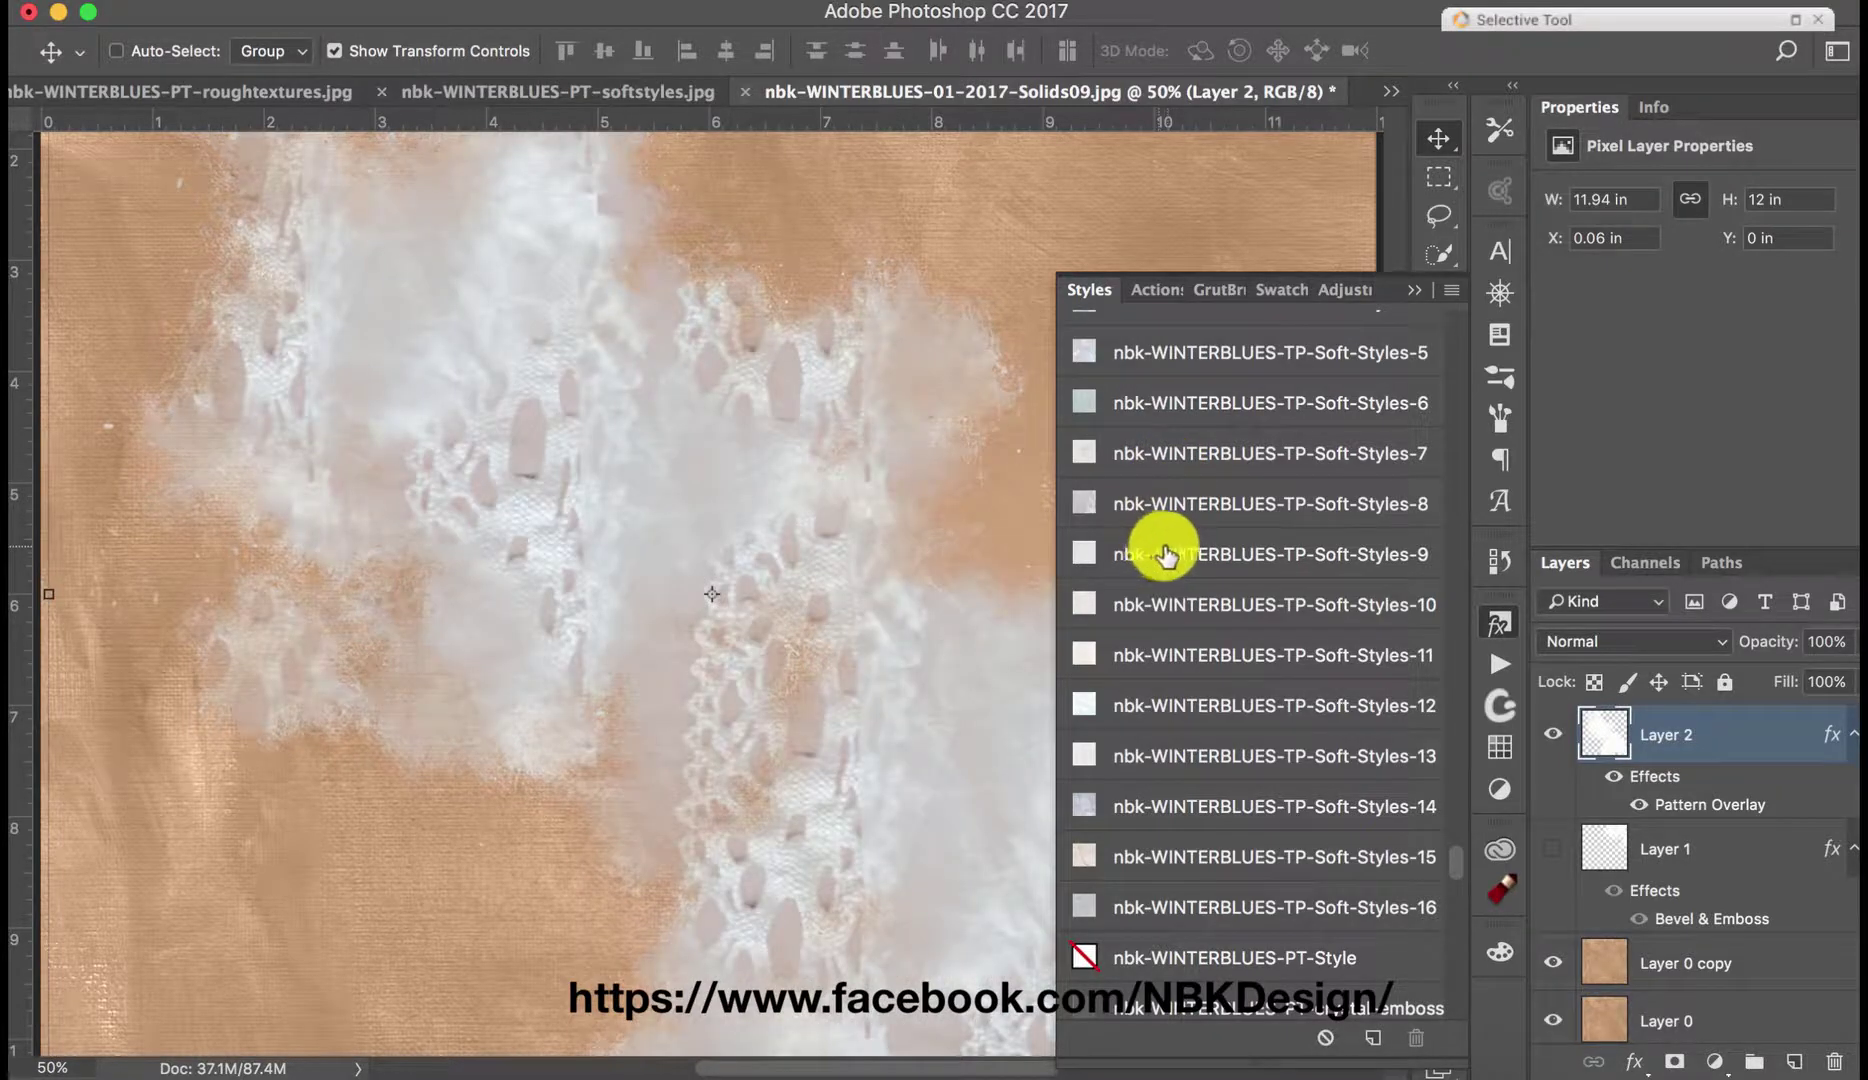
pyautogui.click(1160, 568)
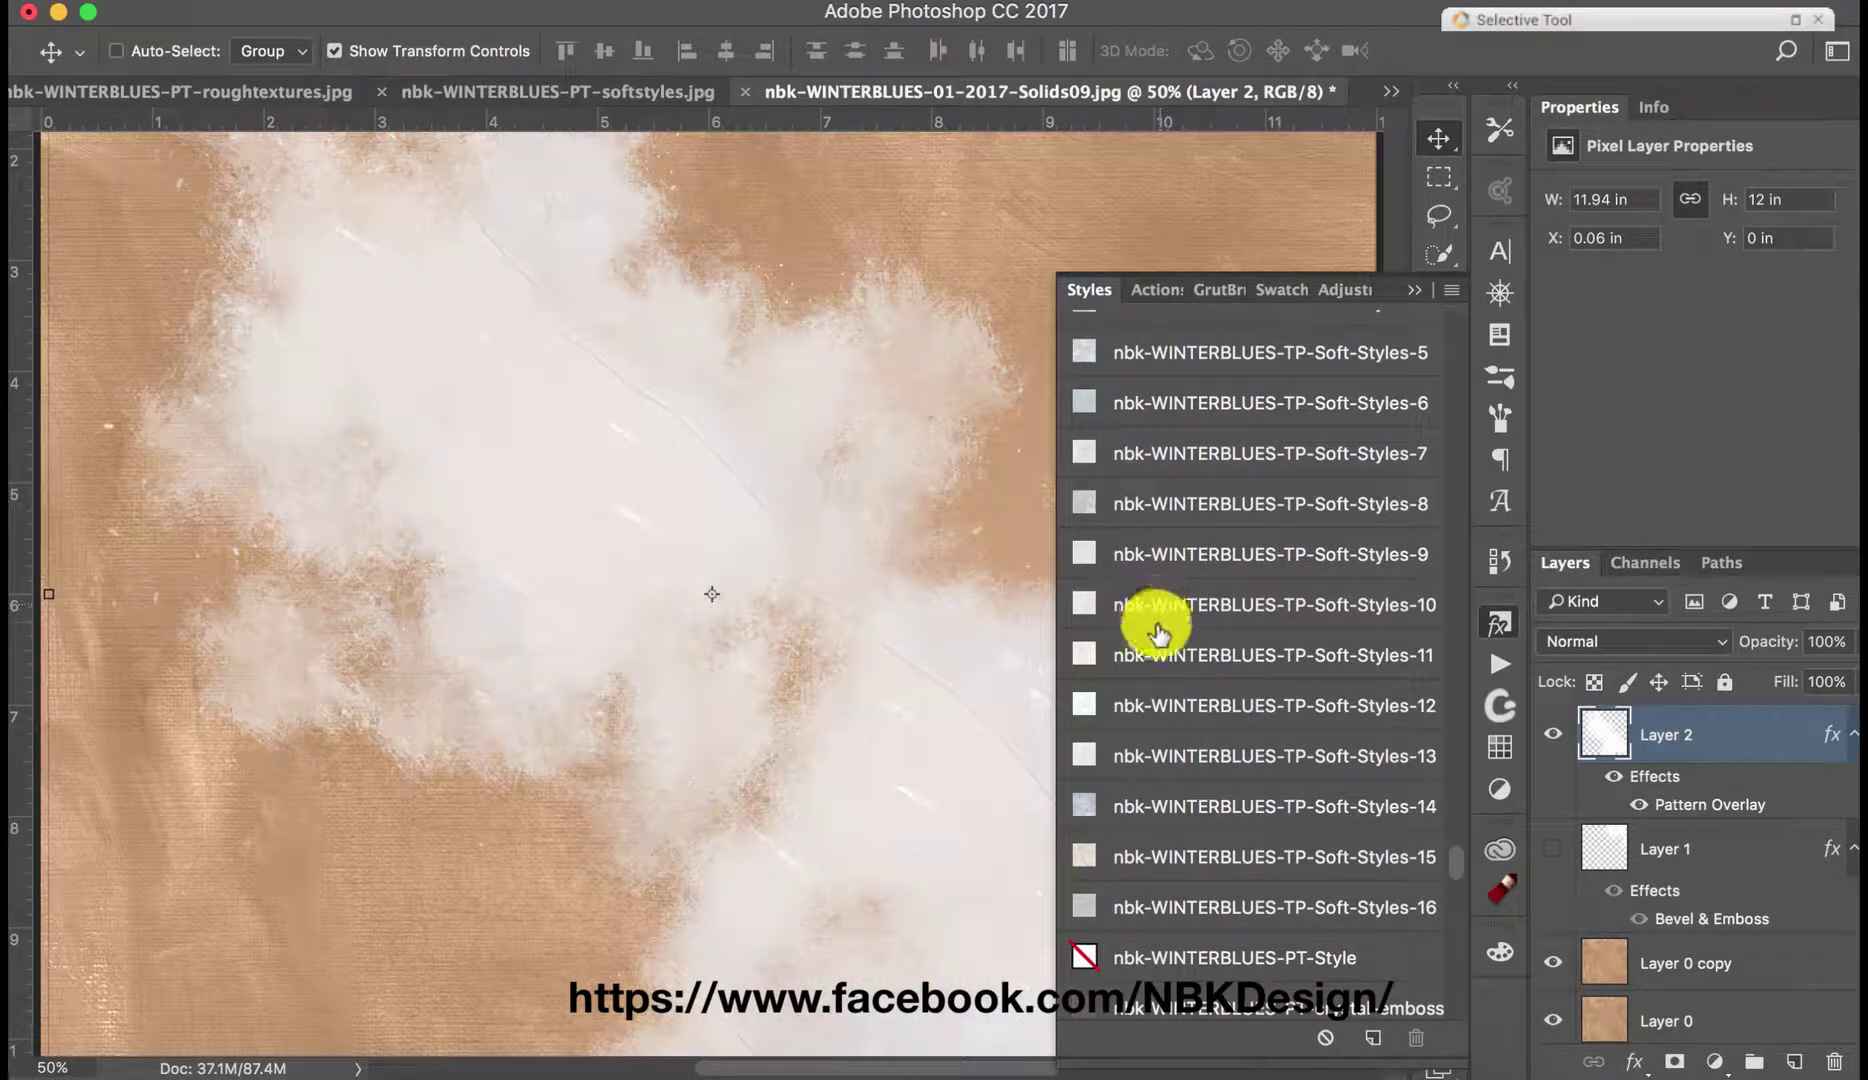
pyautogui.click(1149, 672)
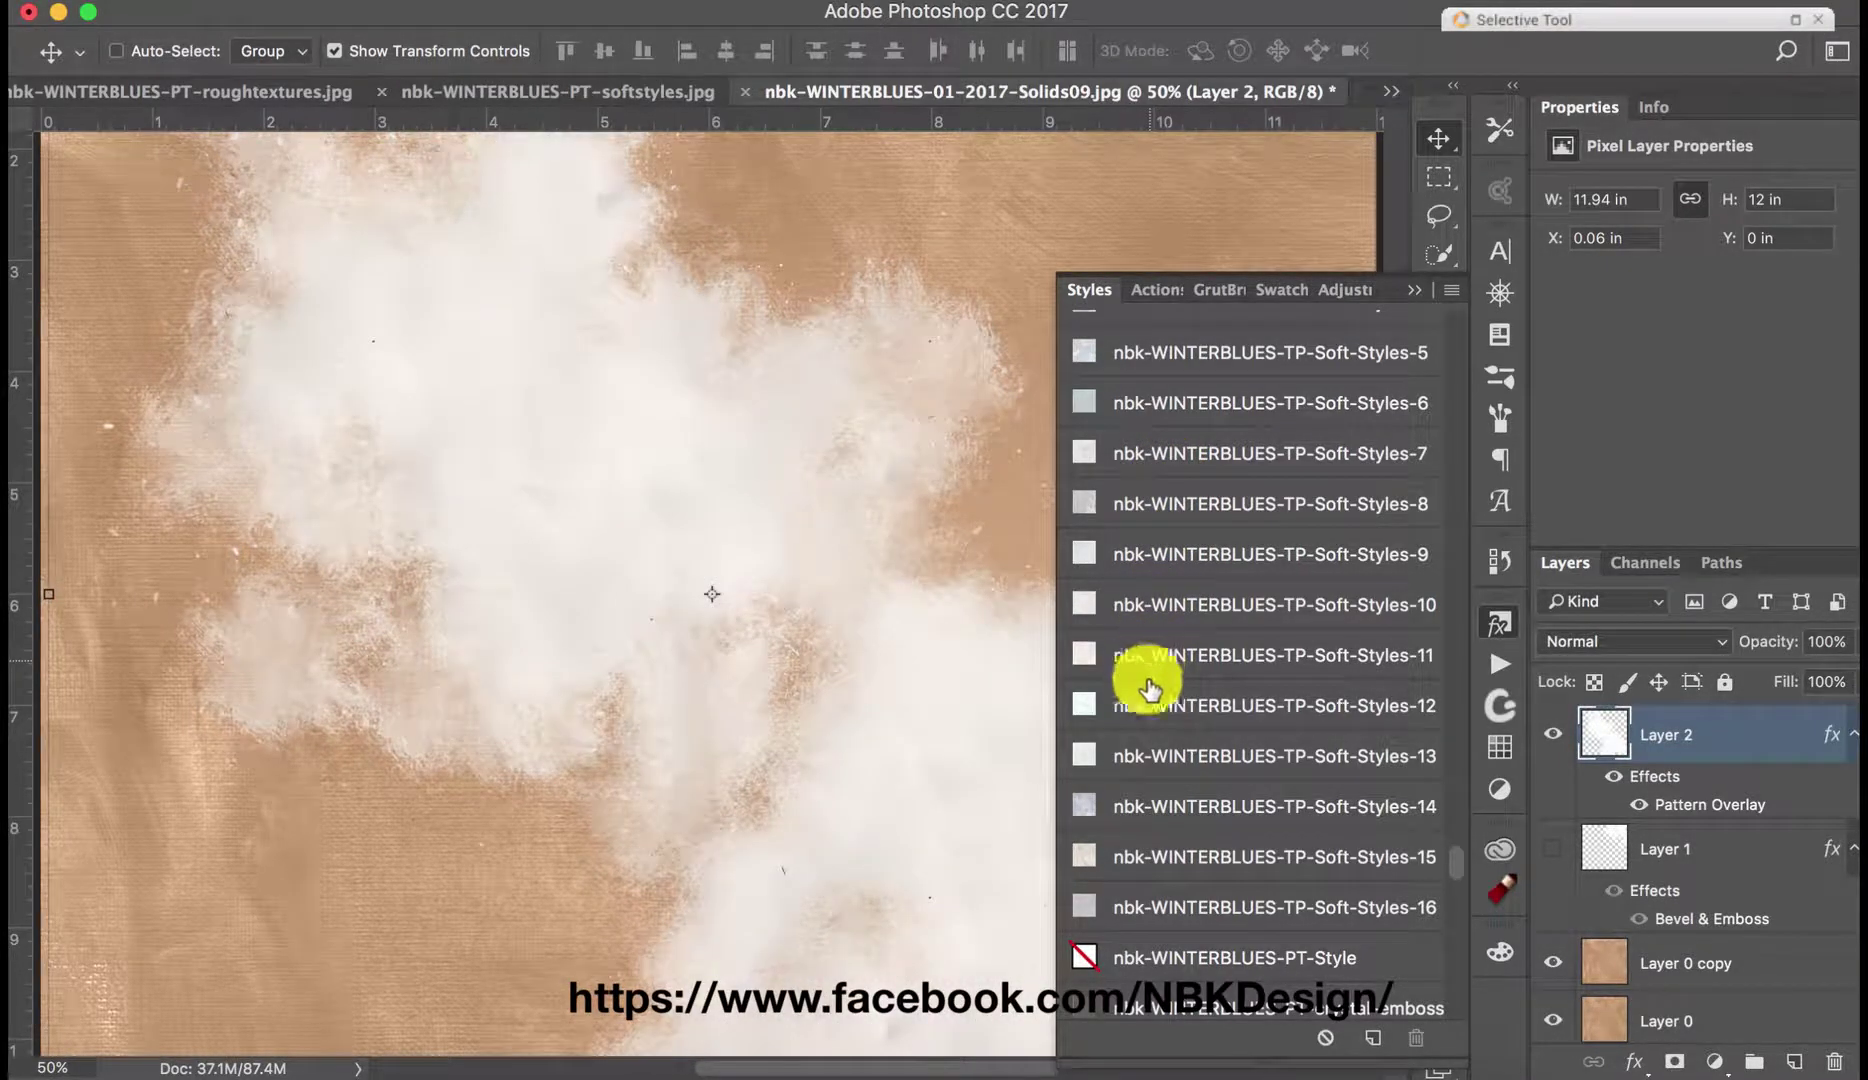
# Step: Compare nbk-WINTERBLUES-TP-Soft-Styles-12 and 13 on Layer 2, settle on Soft-Styles-12 and close the styles list
pyautogui.click(1143, 705)
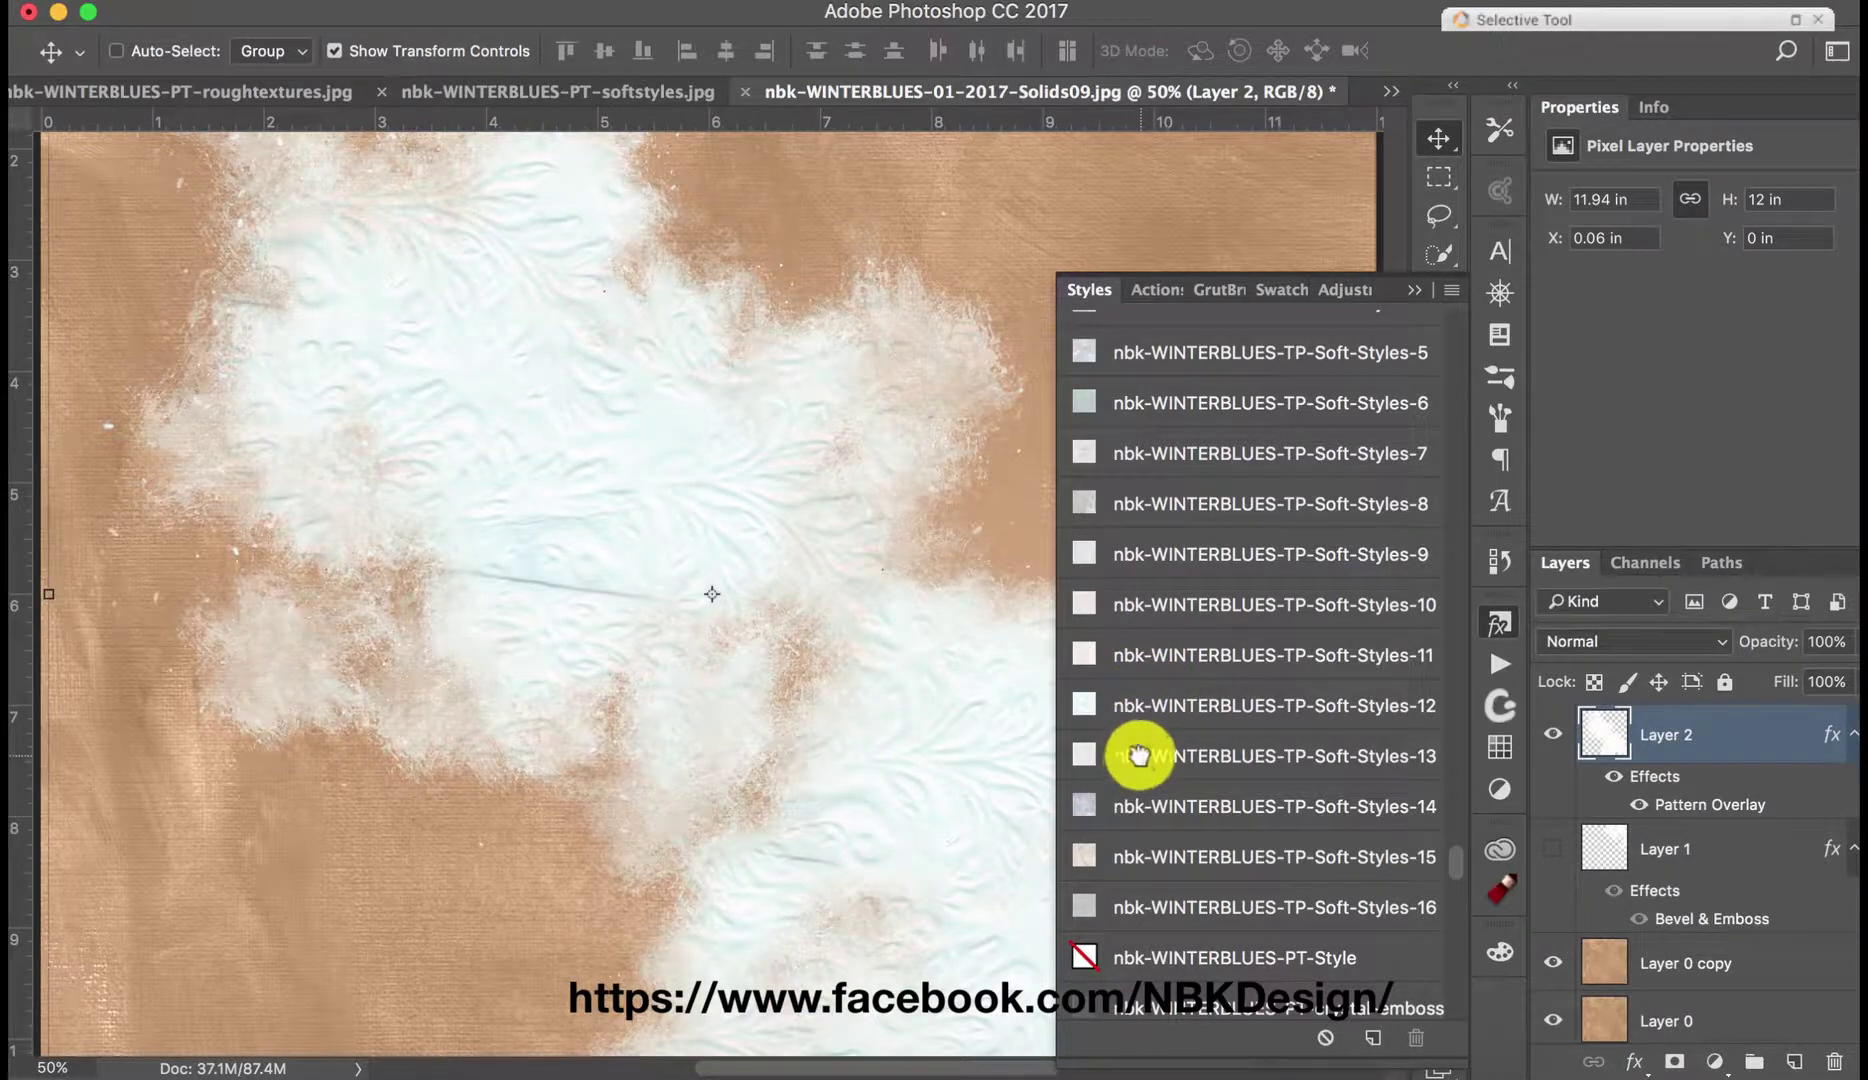
pyautogui.click(1139, 757)
pyautogui.click(1146, 705)
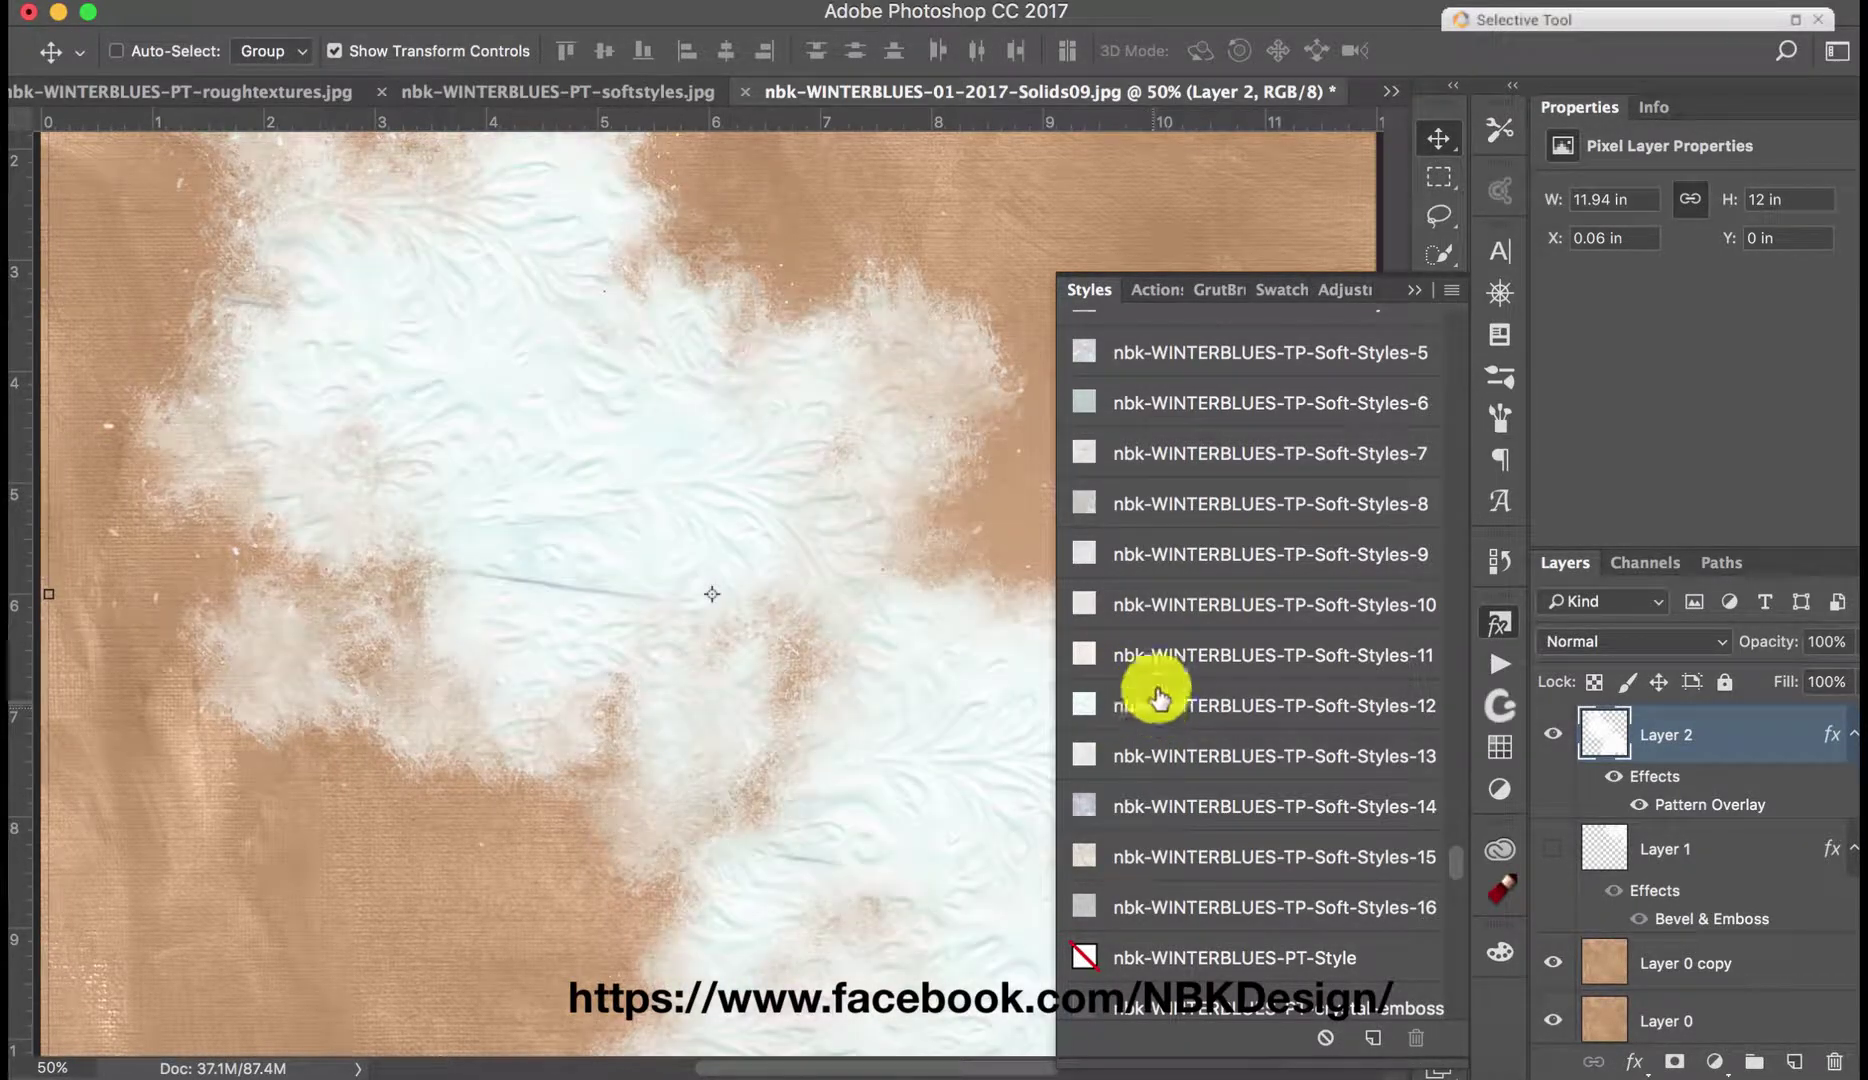
pyautogui.click(1408, 328)
pyautogui.press('super+minus')
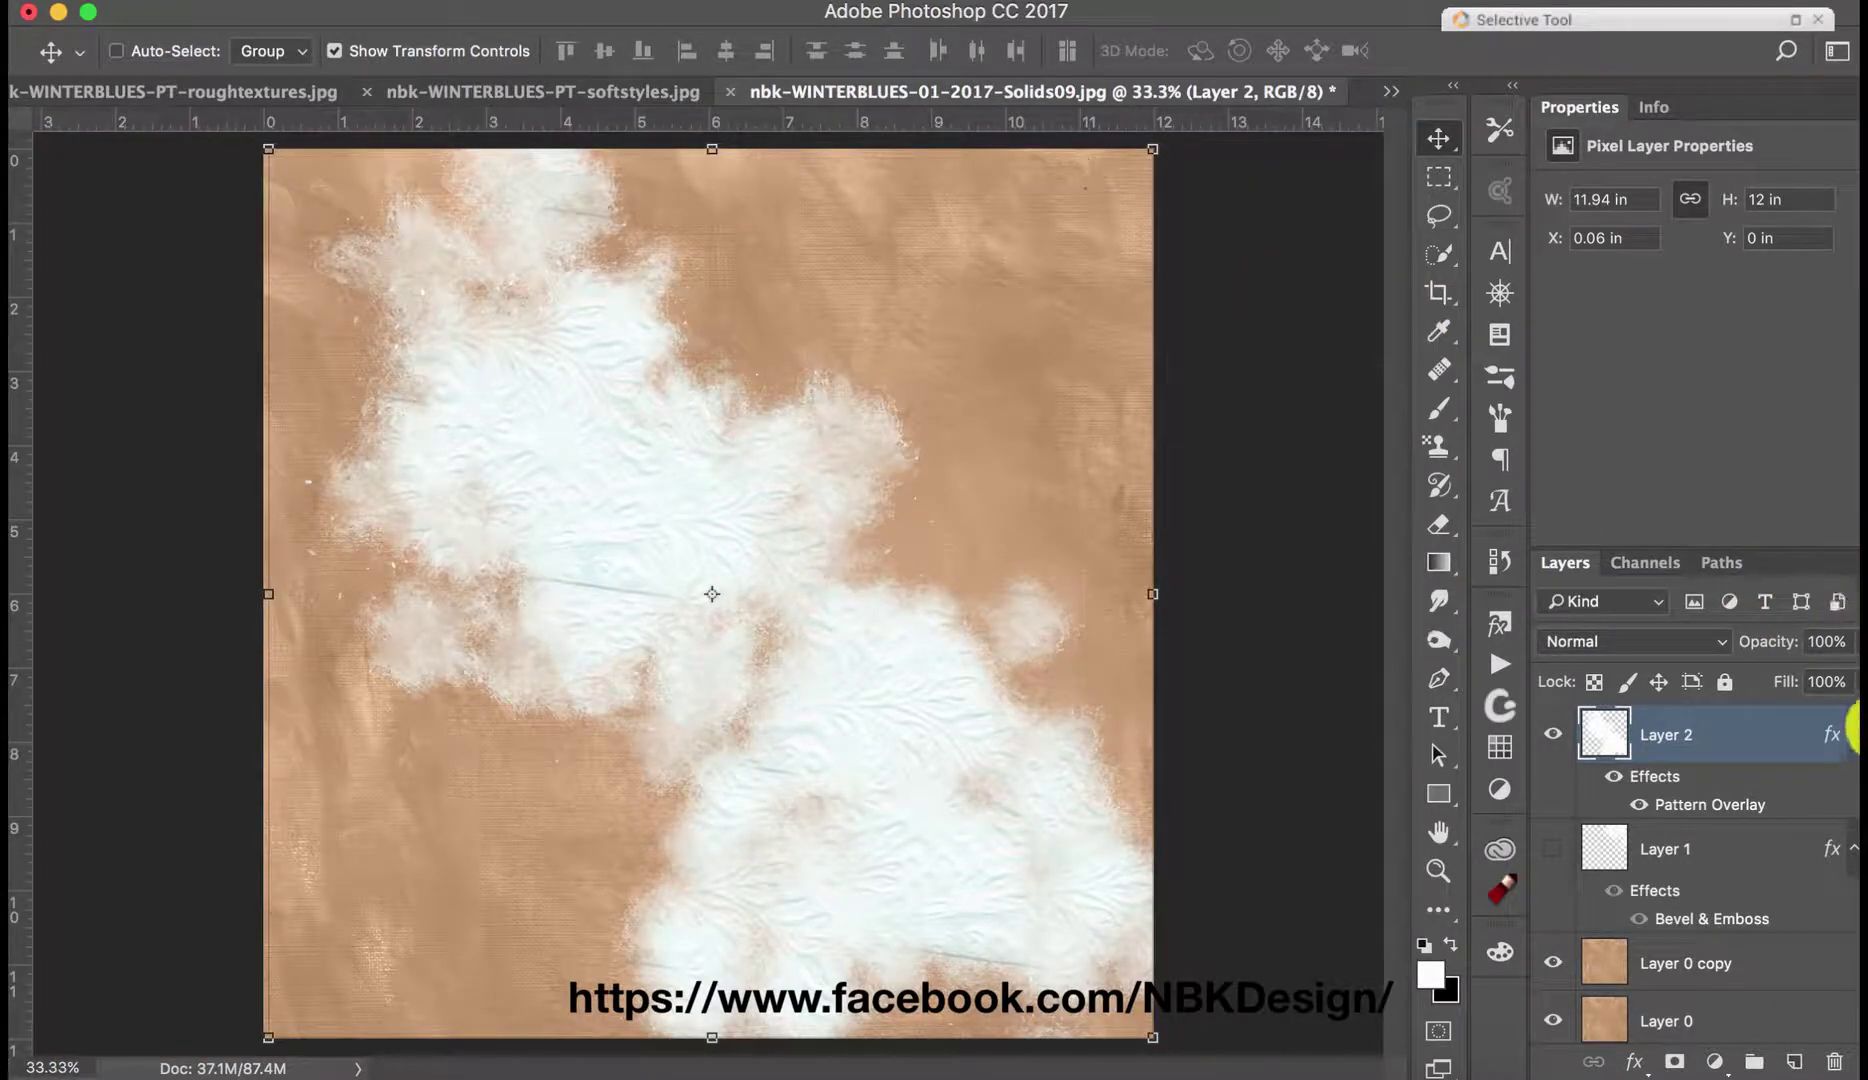
# Step: Show Layer 1 and give it nbk-WINTERBLUES-TP-Soft-Styles-15 after comparing it with Soft-Styles-16
pyautogui.click(1610, 858)
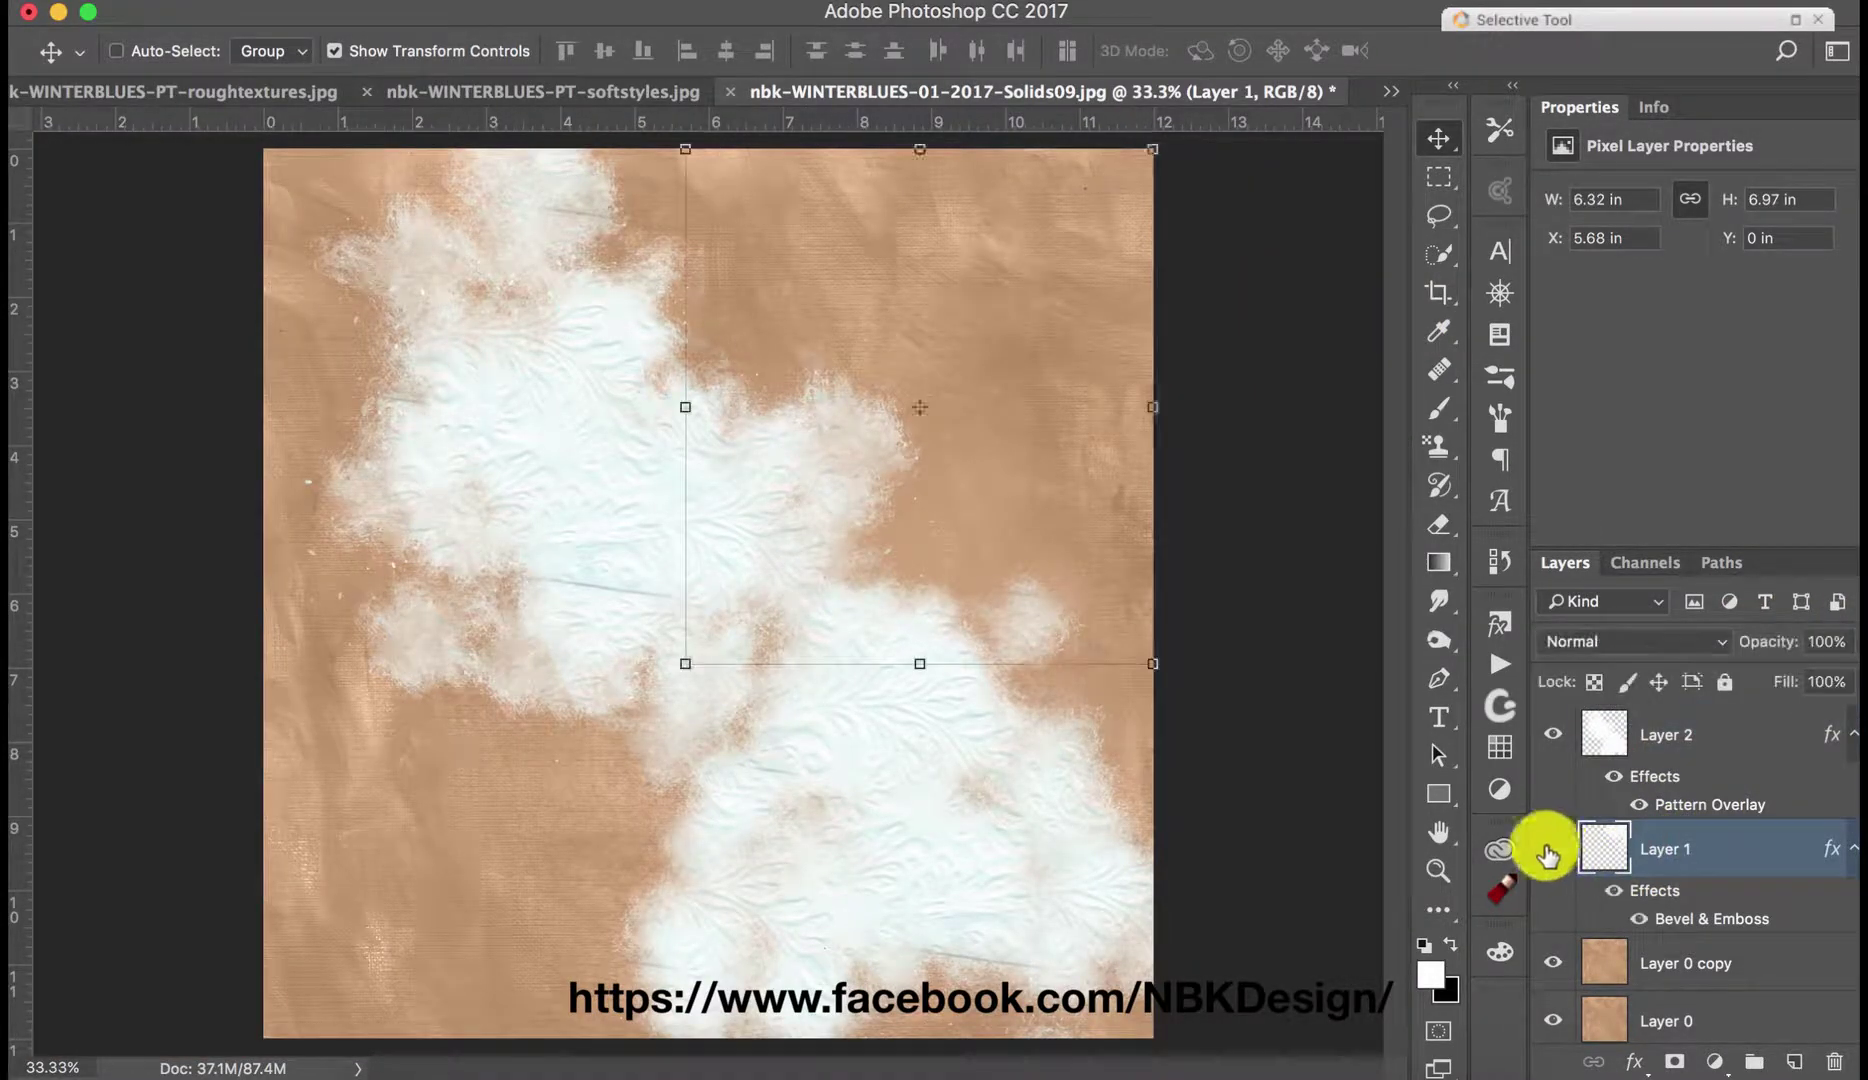
pyautogui.click(1550, 852)
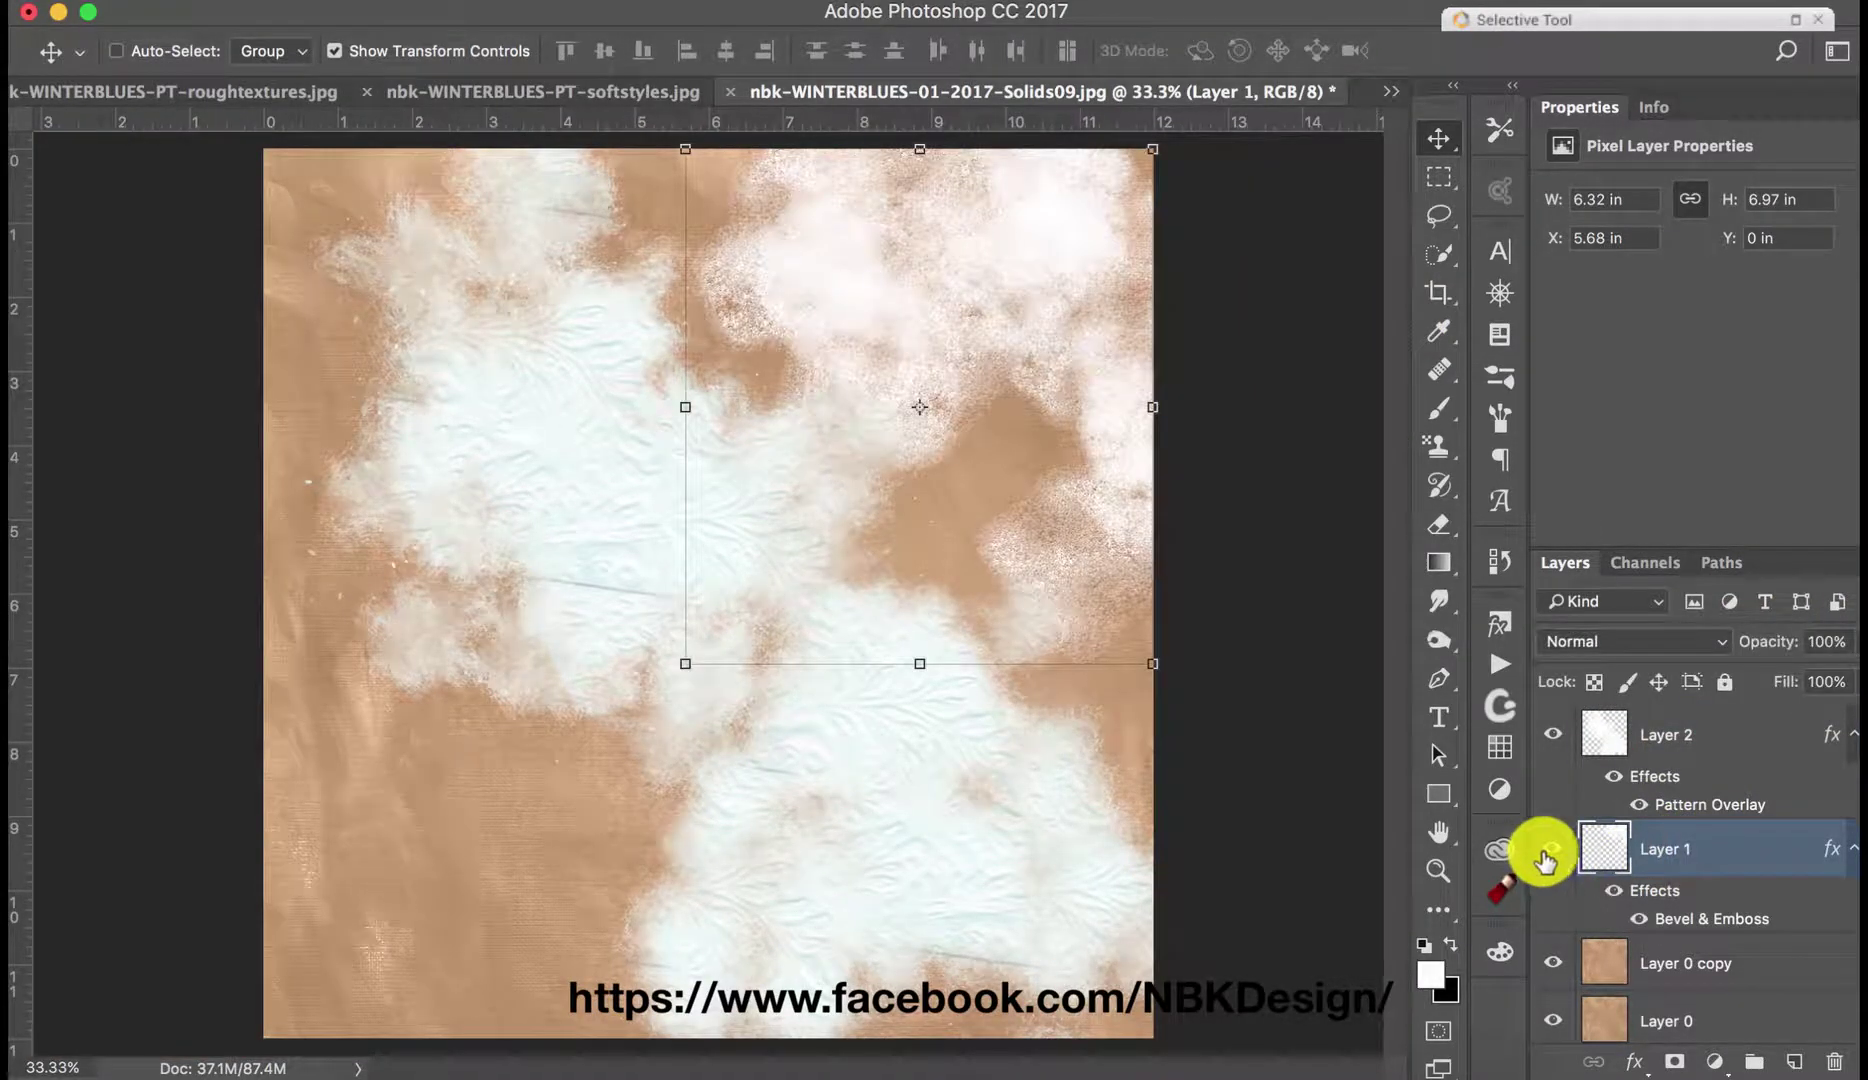
pyautogui.click(1498, 636)
pyautogui.click(1185, 860)
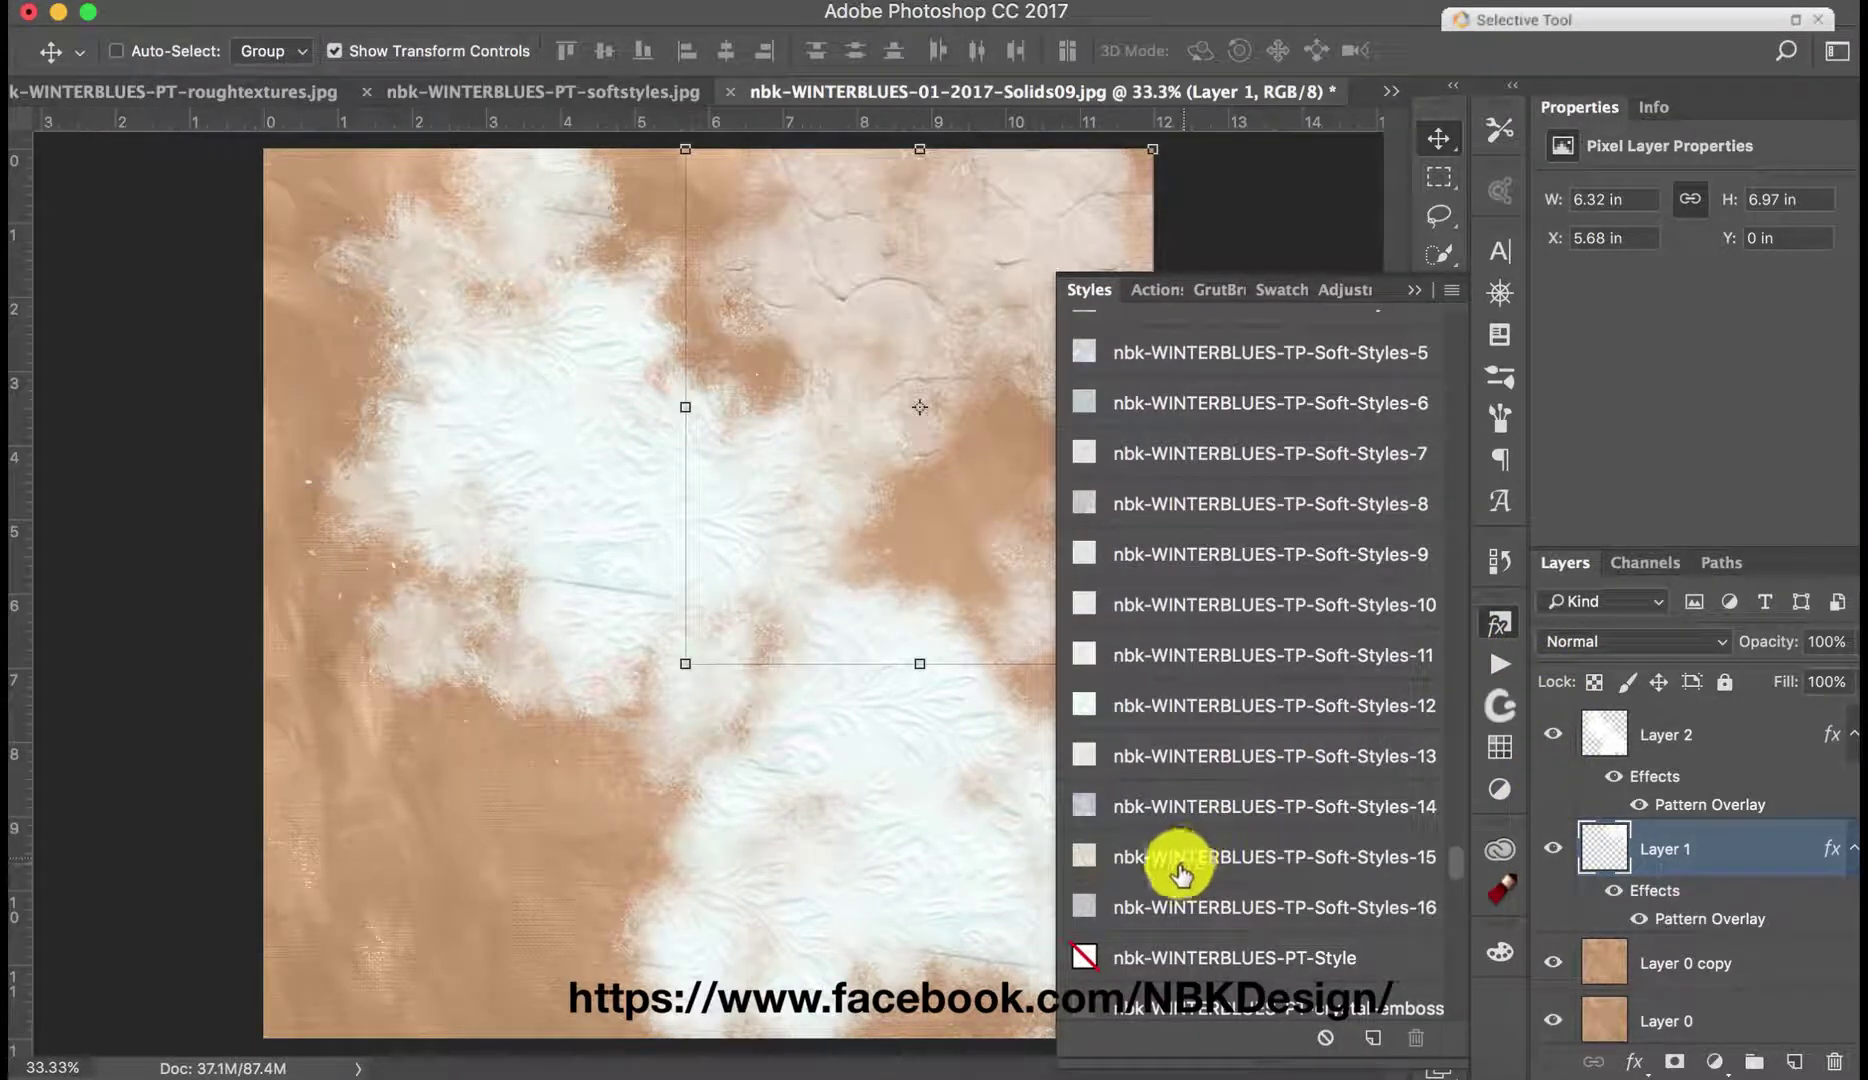
pyautogui.click(1163, 912)
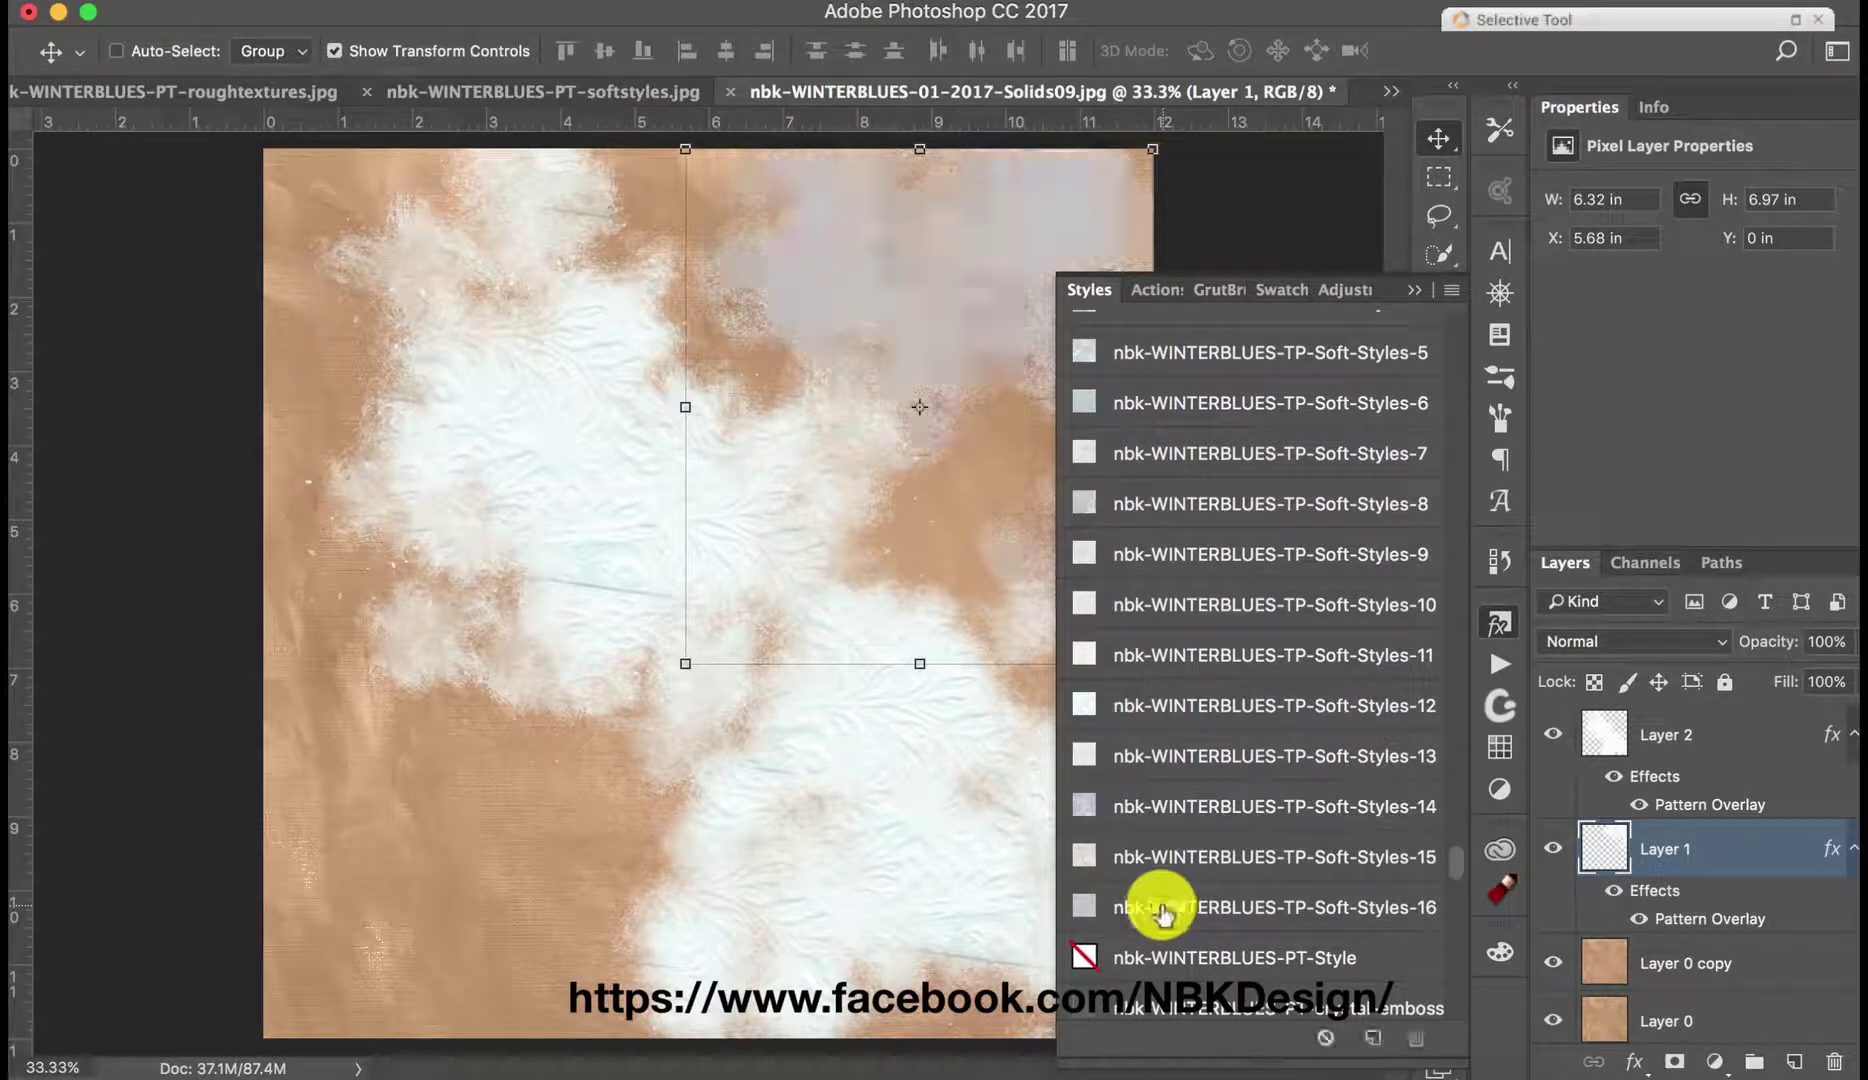
pyautogui.click(1165, 857)
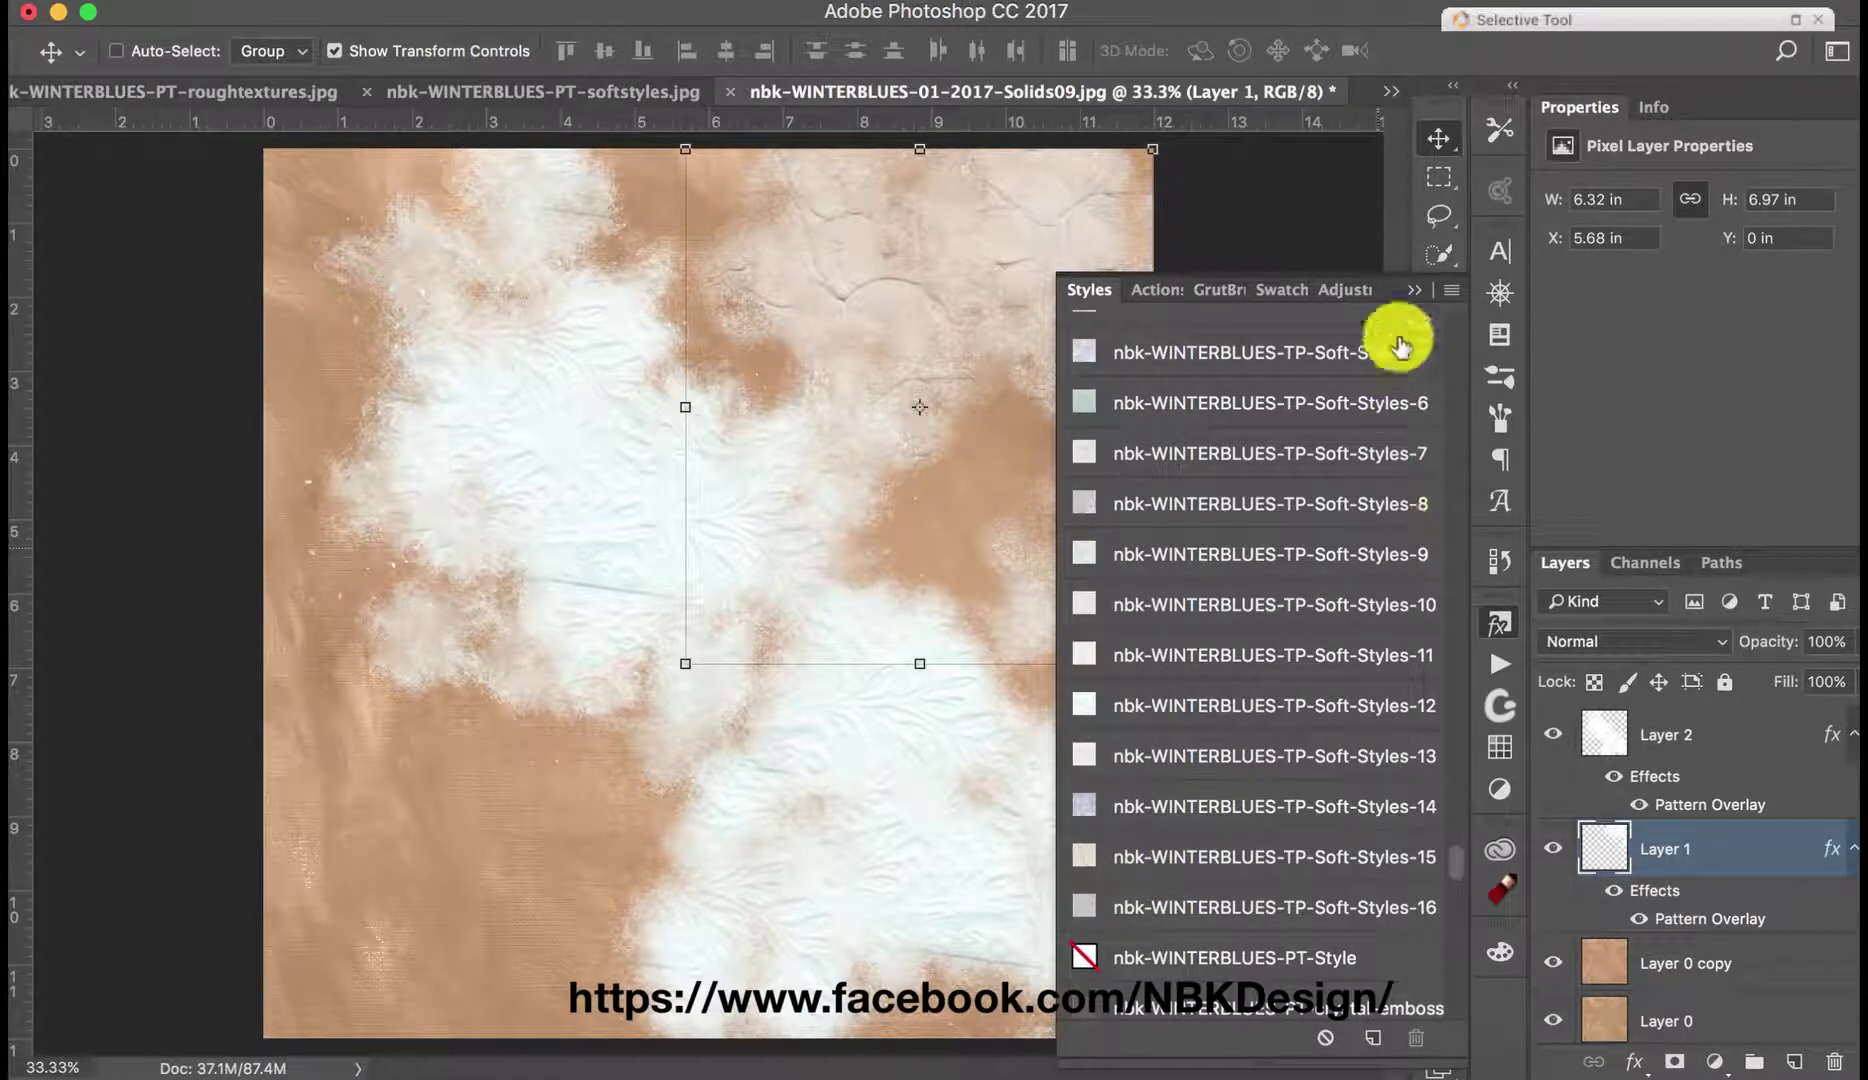
pyautogui.click(1417, 295)
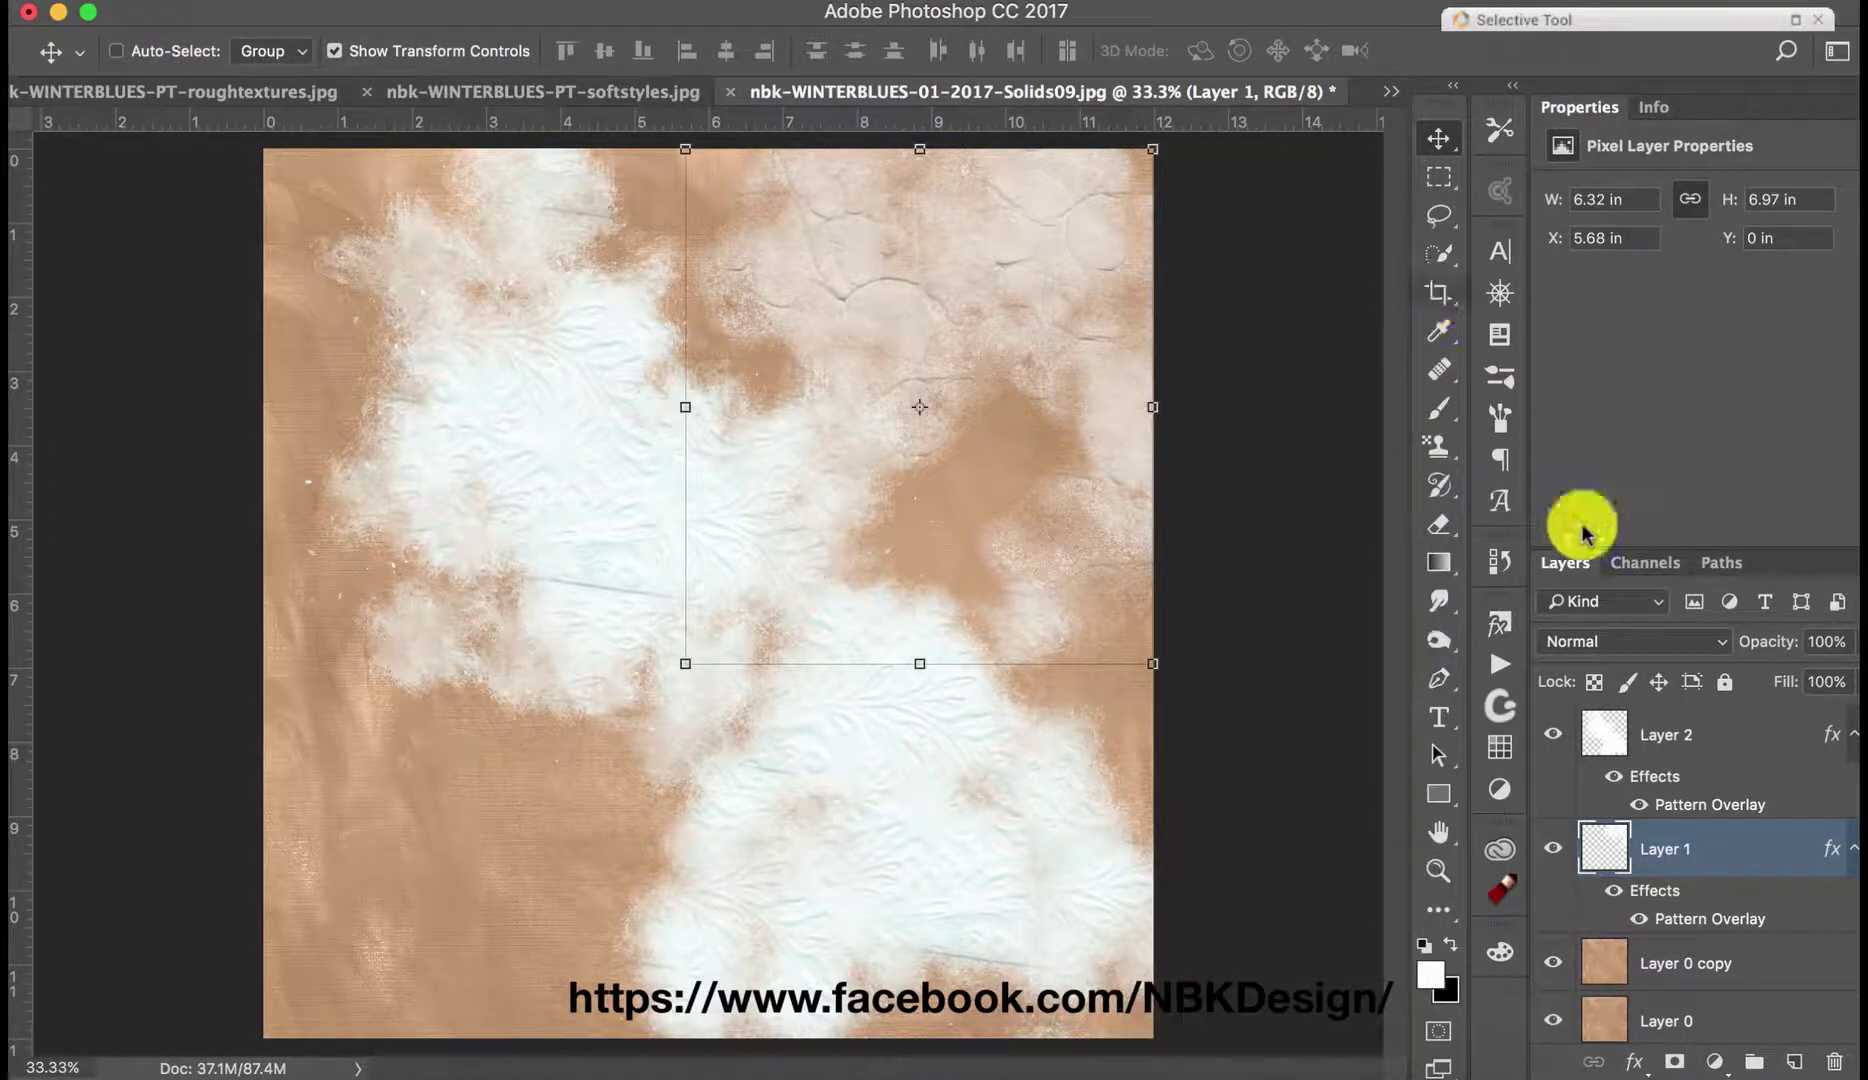
# Step: Delete Layer 0 copy and add a new empty layer directly above Layer 0
pyautogui.click(1680, 970)
pyautogui.press('Delete')
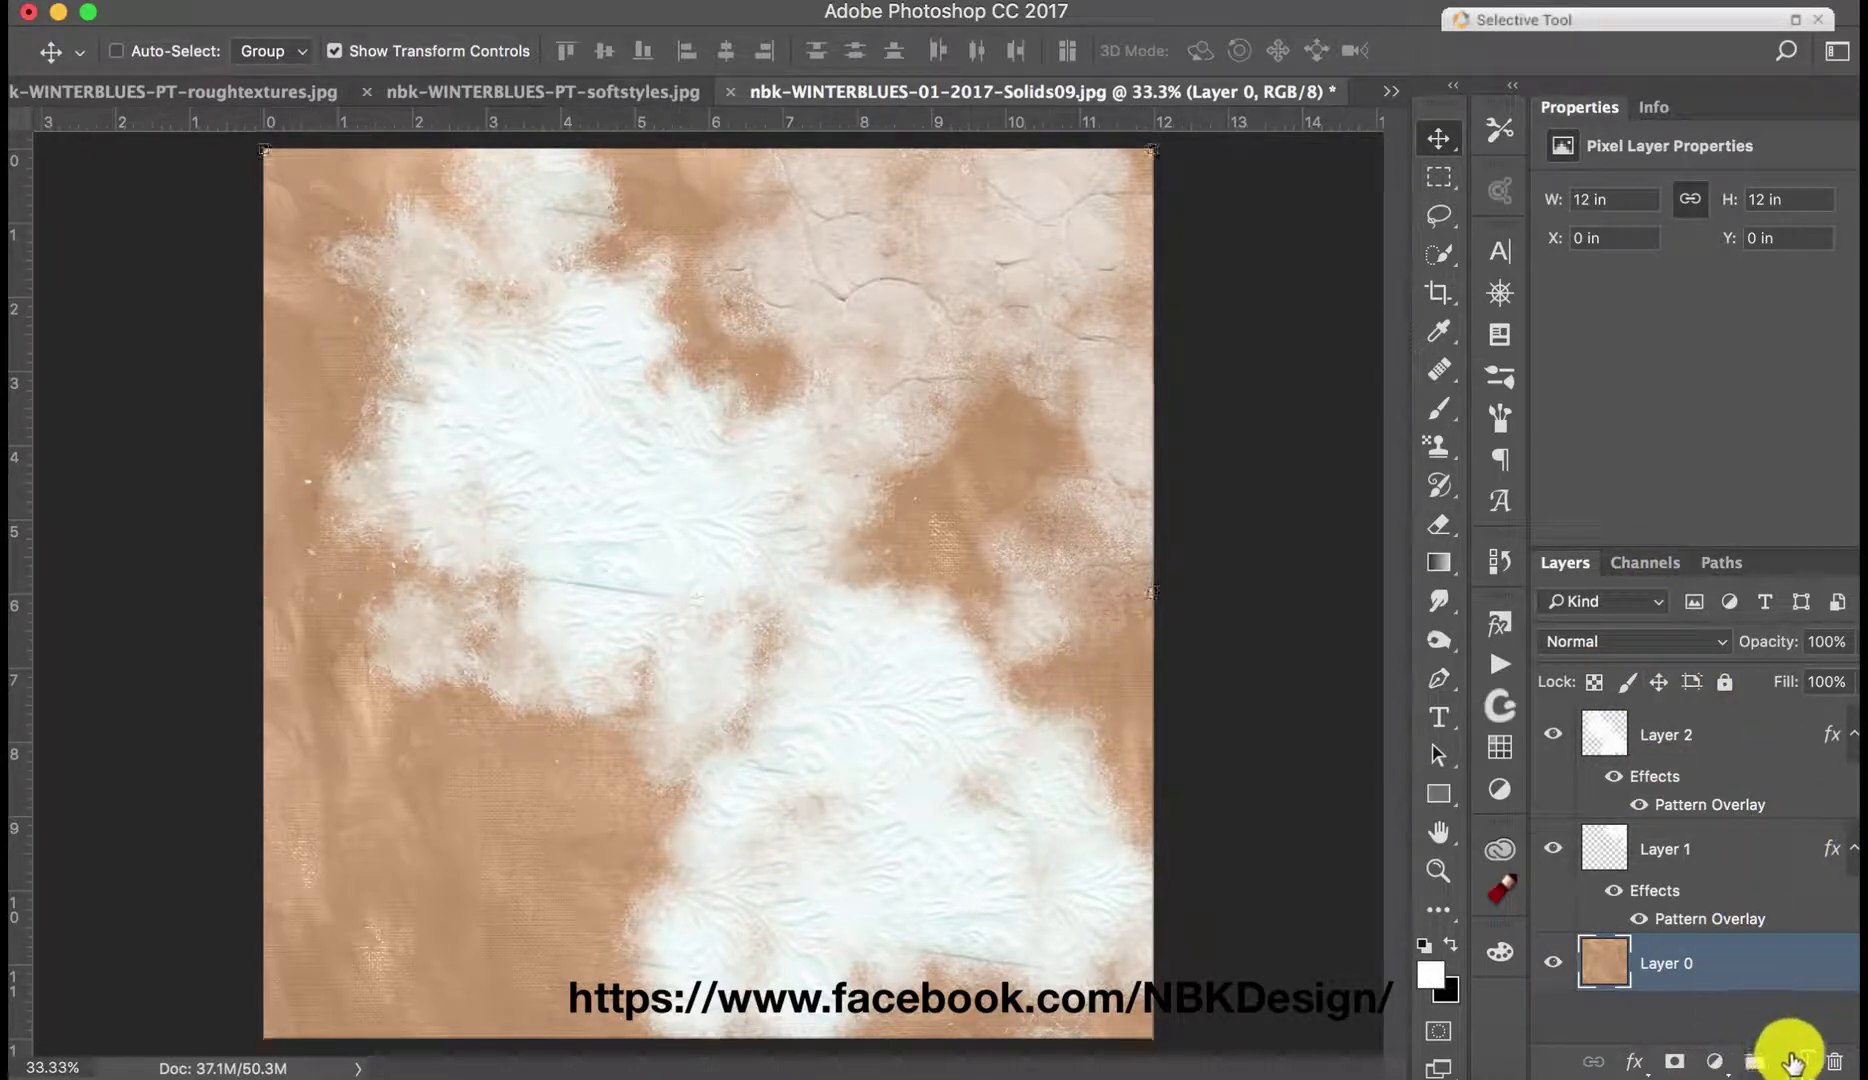
pyautogui.click(1793, 1061)
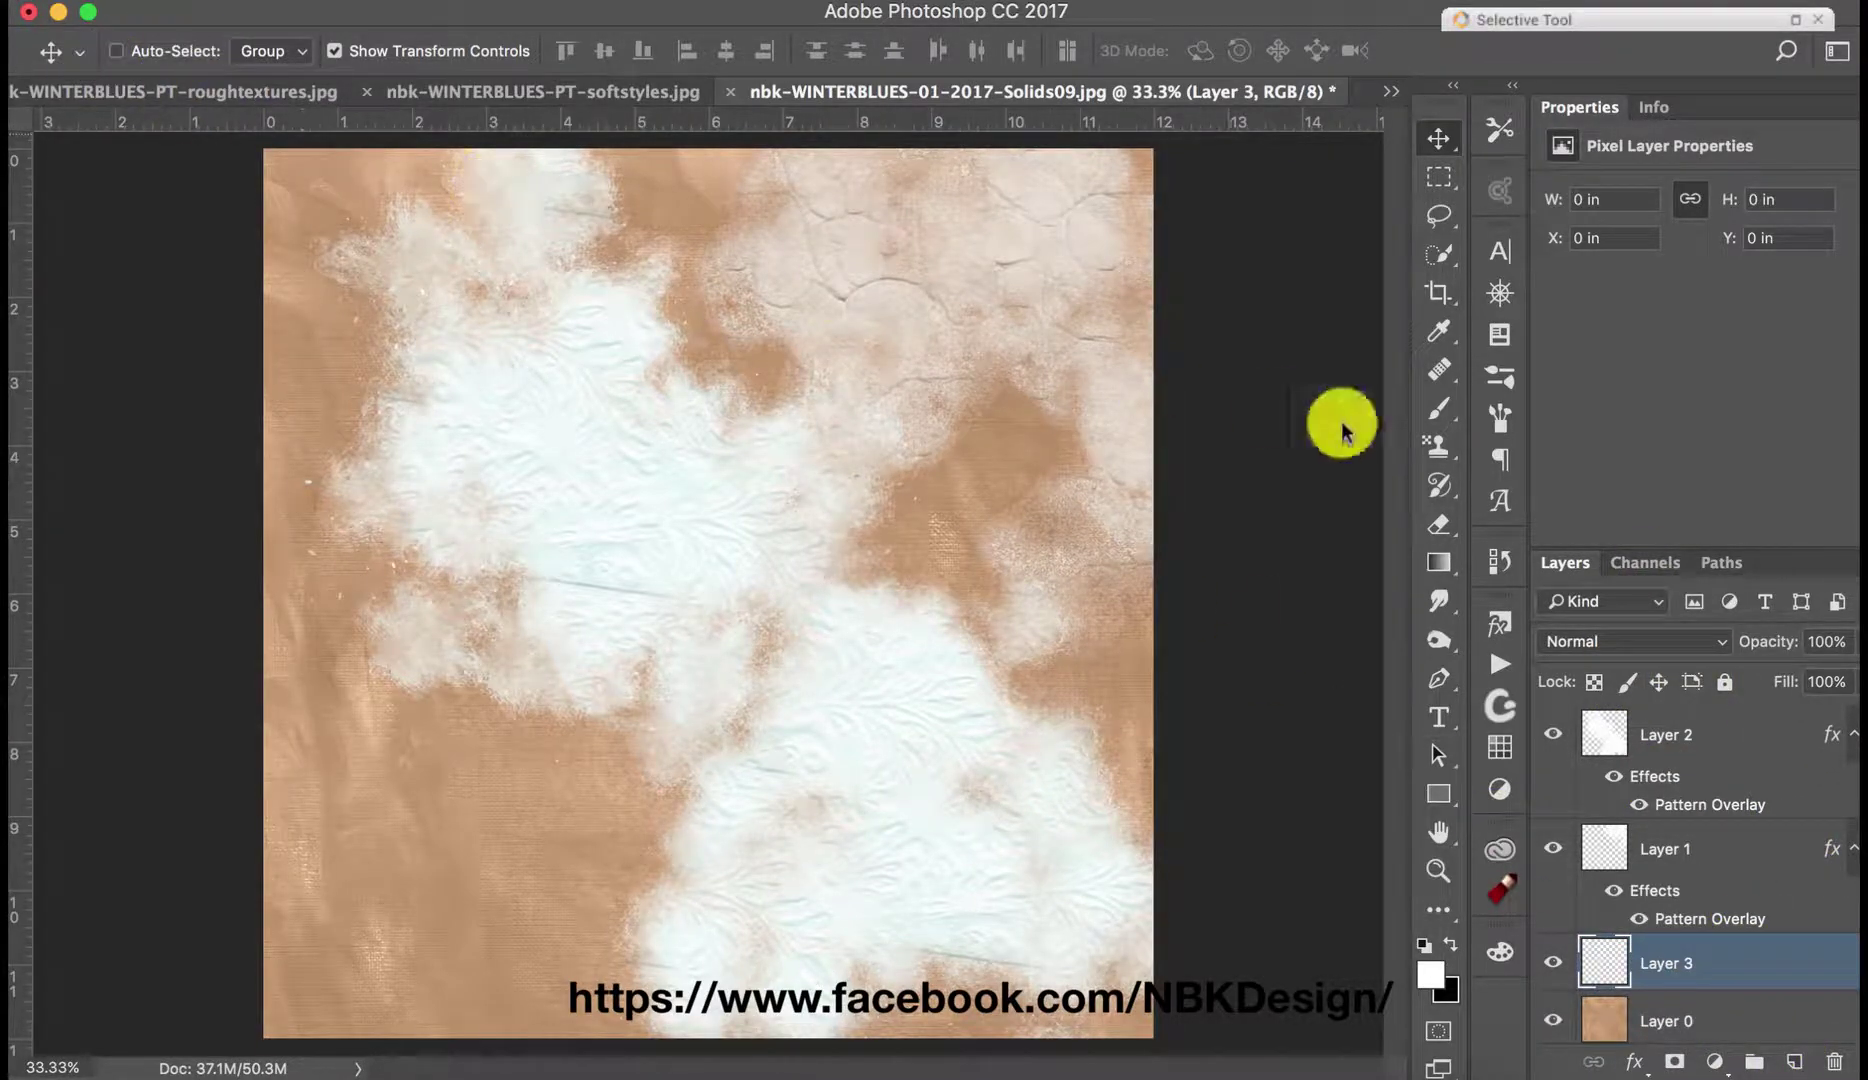
# Step: Paint black brushwork about 8.2 by 7.8 in on Layer 3 over the paper's lower-left area with nbk-WINTERBLUES-PT-rough-Brush6
pyautogui.click(1439, 408)
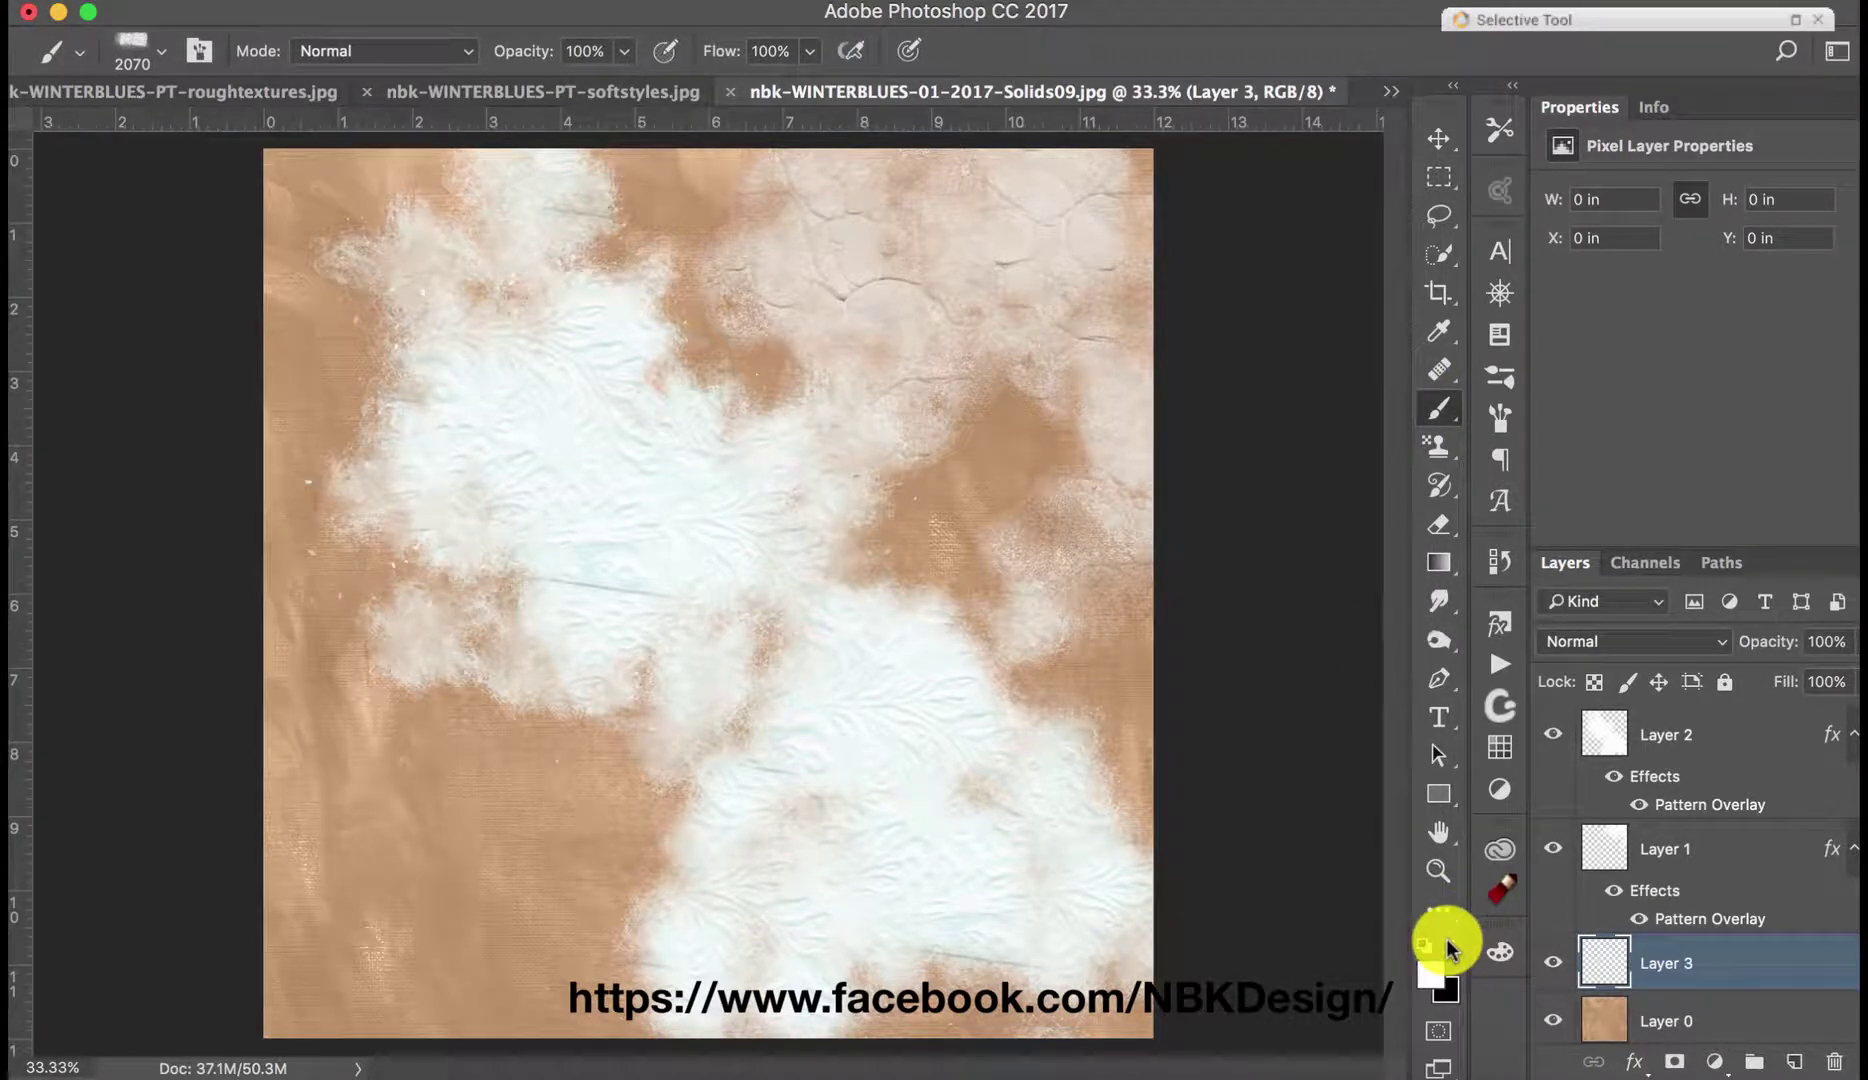
pyautogui.click(82, 62)
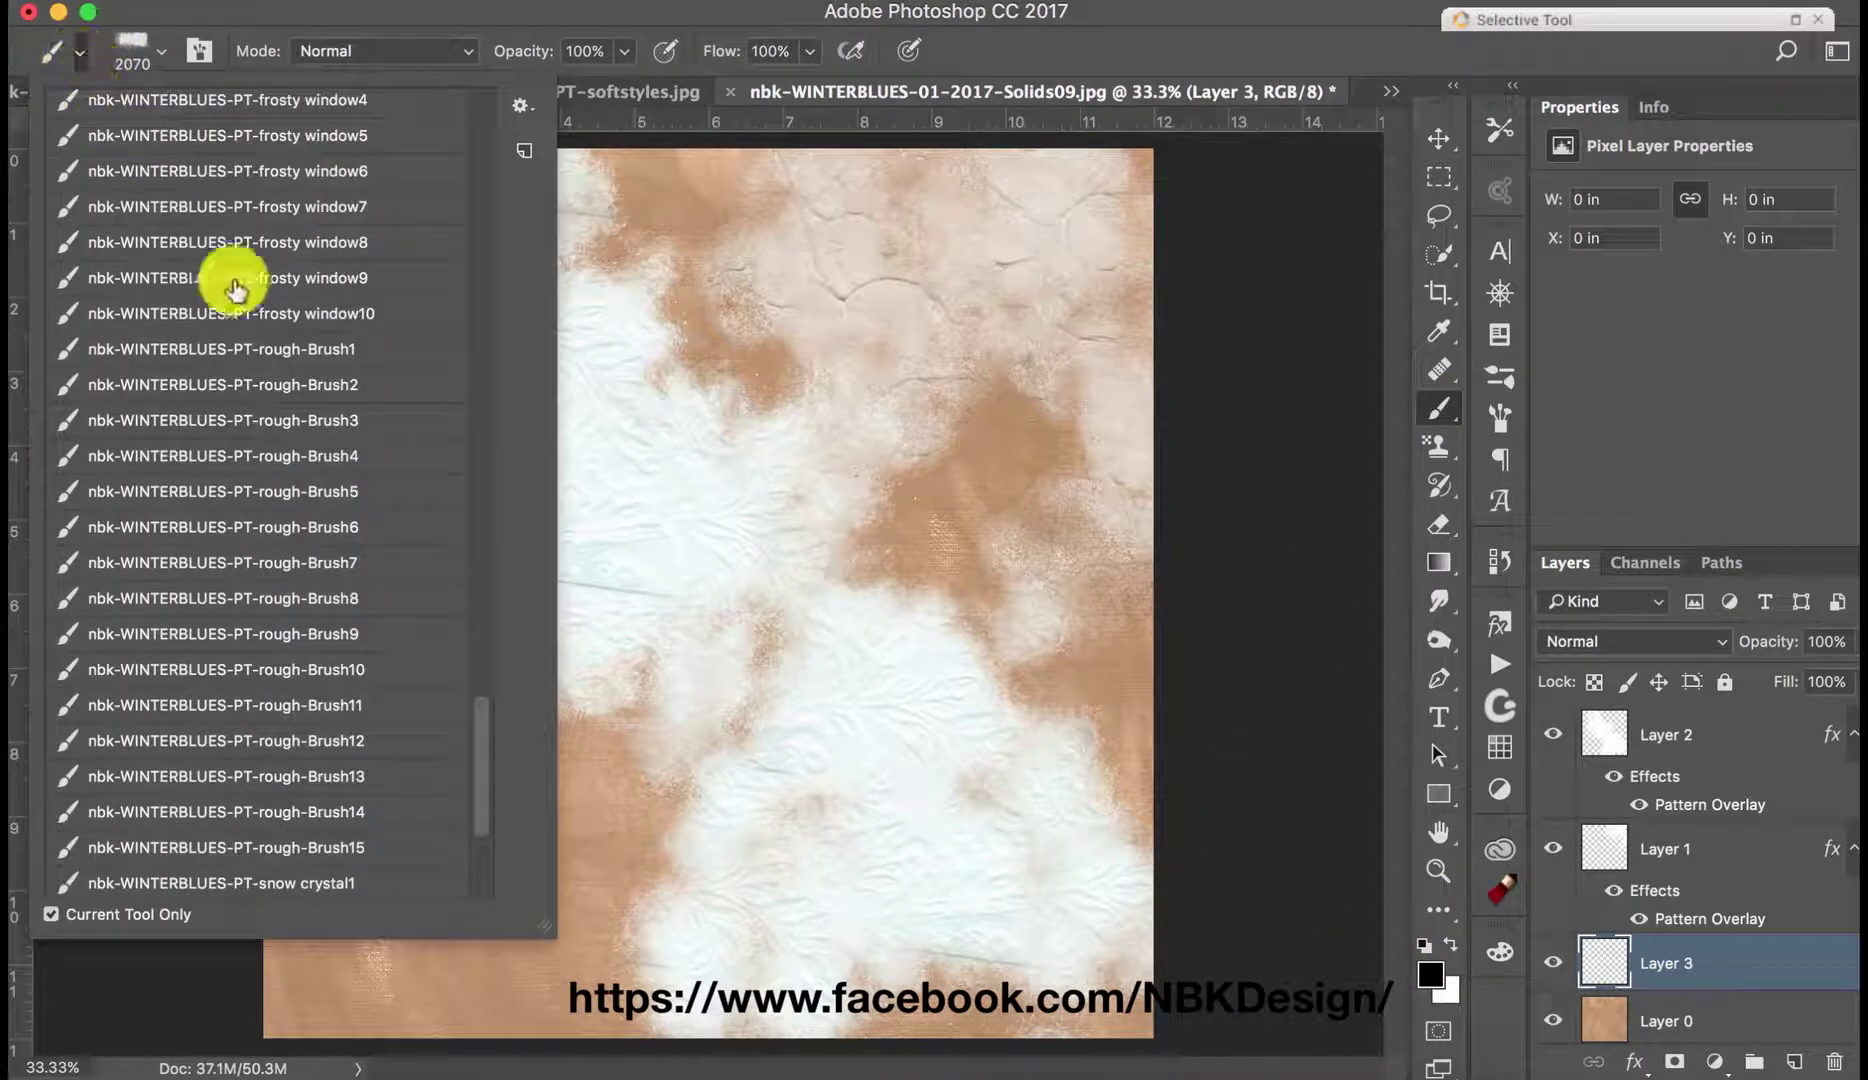
pyautogui.click(368, 500)
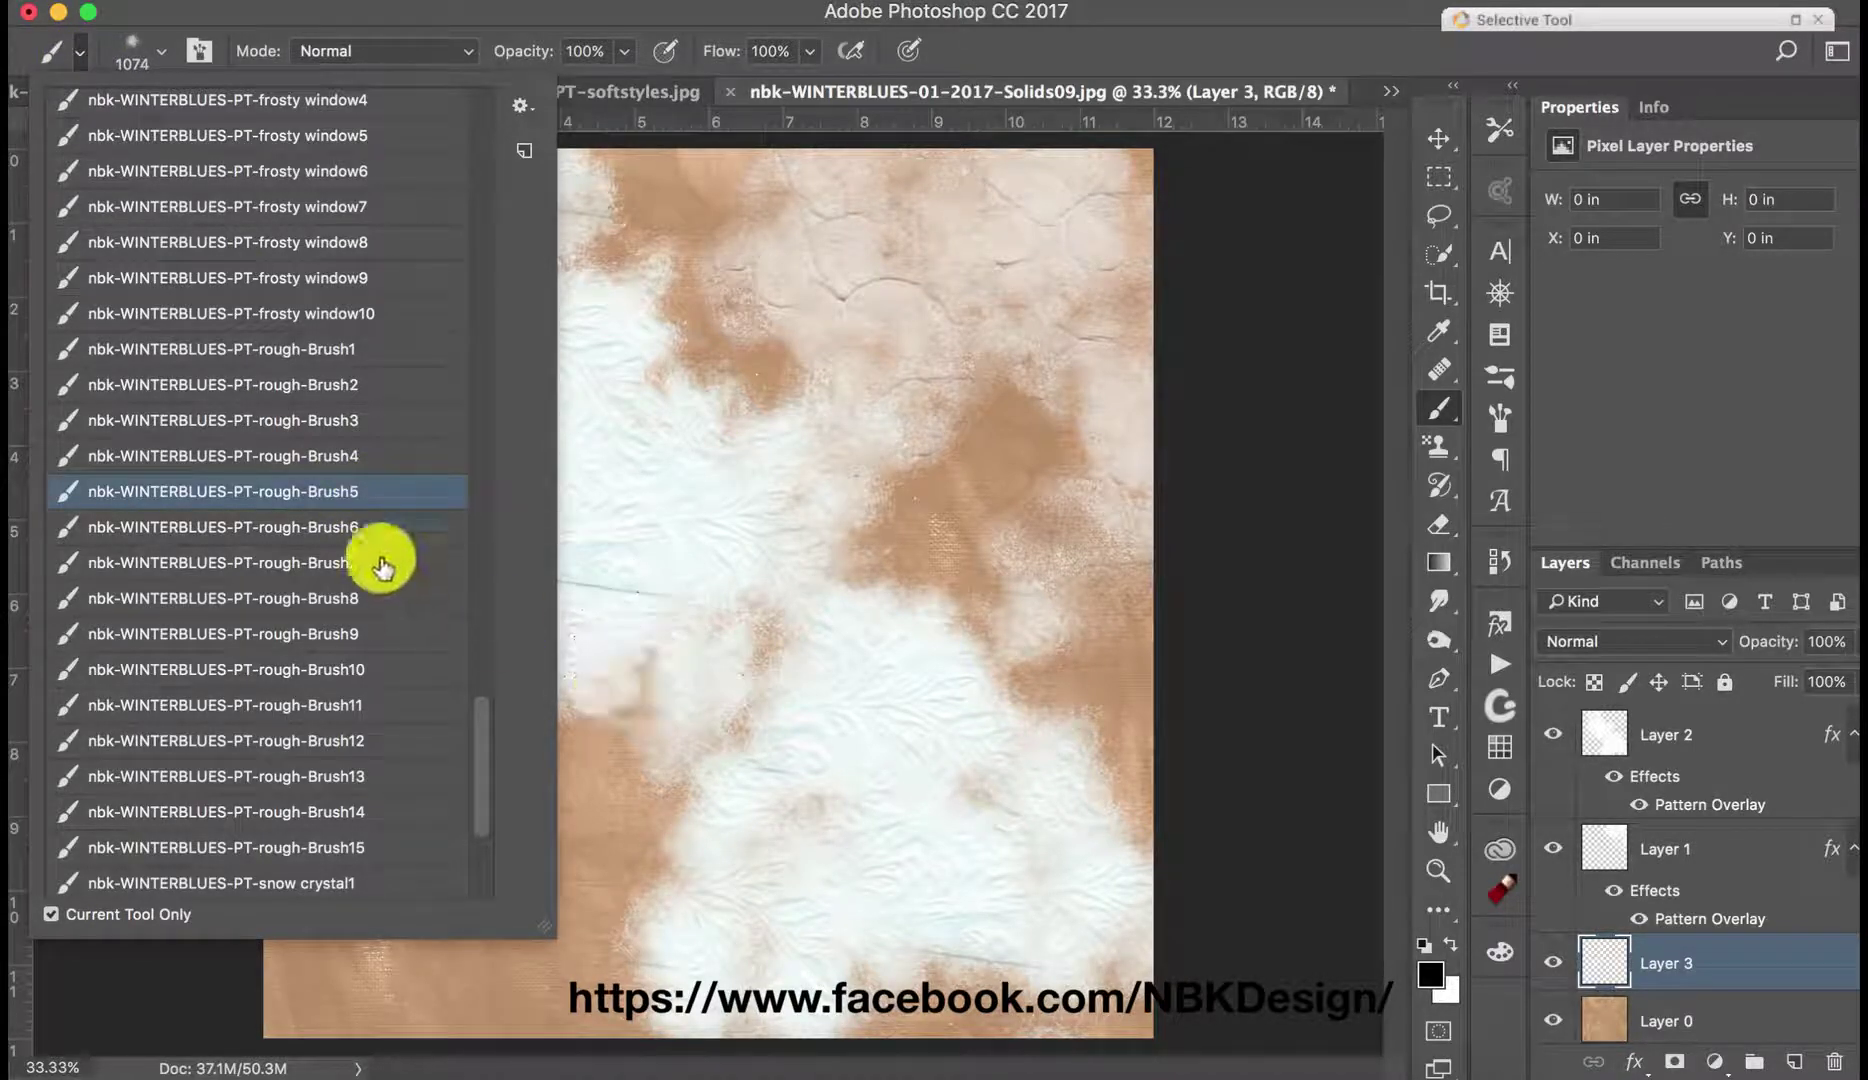
pyautogui.click(385, 528)
pyautogui.moveTo(610, 848)
pyautogui.mouseDown()
pyautogui.moveTo(540, 787)
pyautogui.moveTo(444, 805)
pyautogui.moveTo(454, 752)
pyautogui.moveTo(376, 720)
pyautogui.moveTo(368, 682)
pyautogui.moveTo(541, 730)
pyautogui.moveTo(609, 774)
pyautogui.moveTo(711, 788)
pyautogui.moveTo(491, 693)
pyautogui.moveTo(397, 595)
pyautogui.moveTo(434, 500)
pyautogui.mouseUp()
# Step: Give Layer 3 a soft style with a printed-text pattern and extend its brushwork toward the paper's upper right
pyautogui.click(1490, 632)
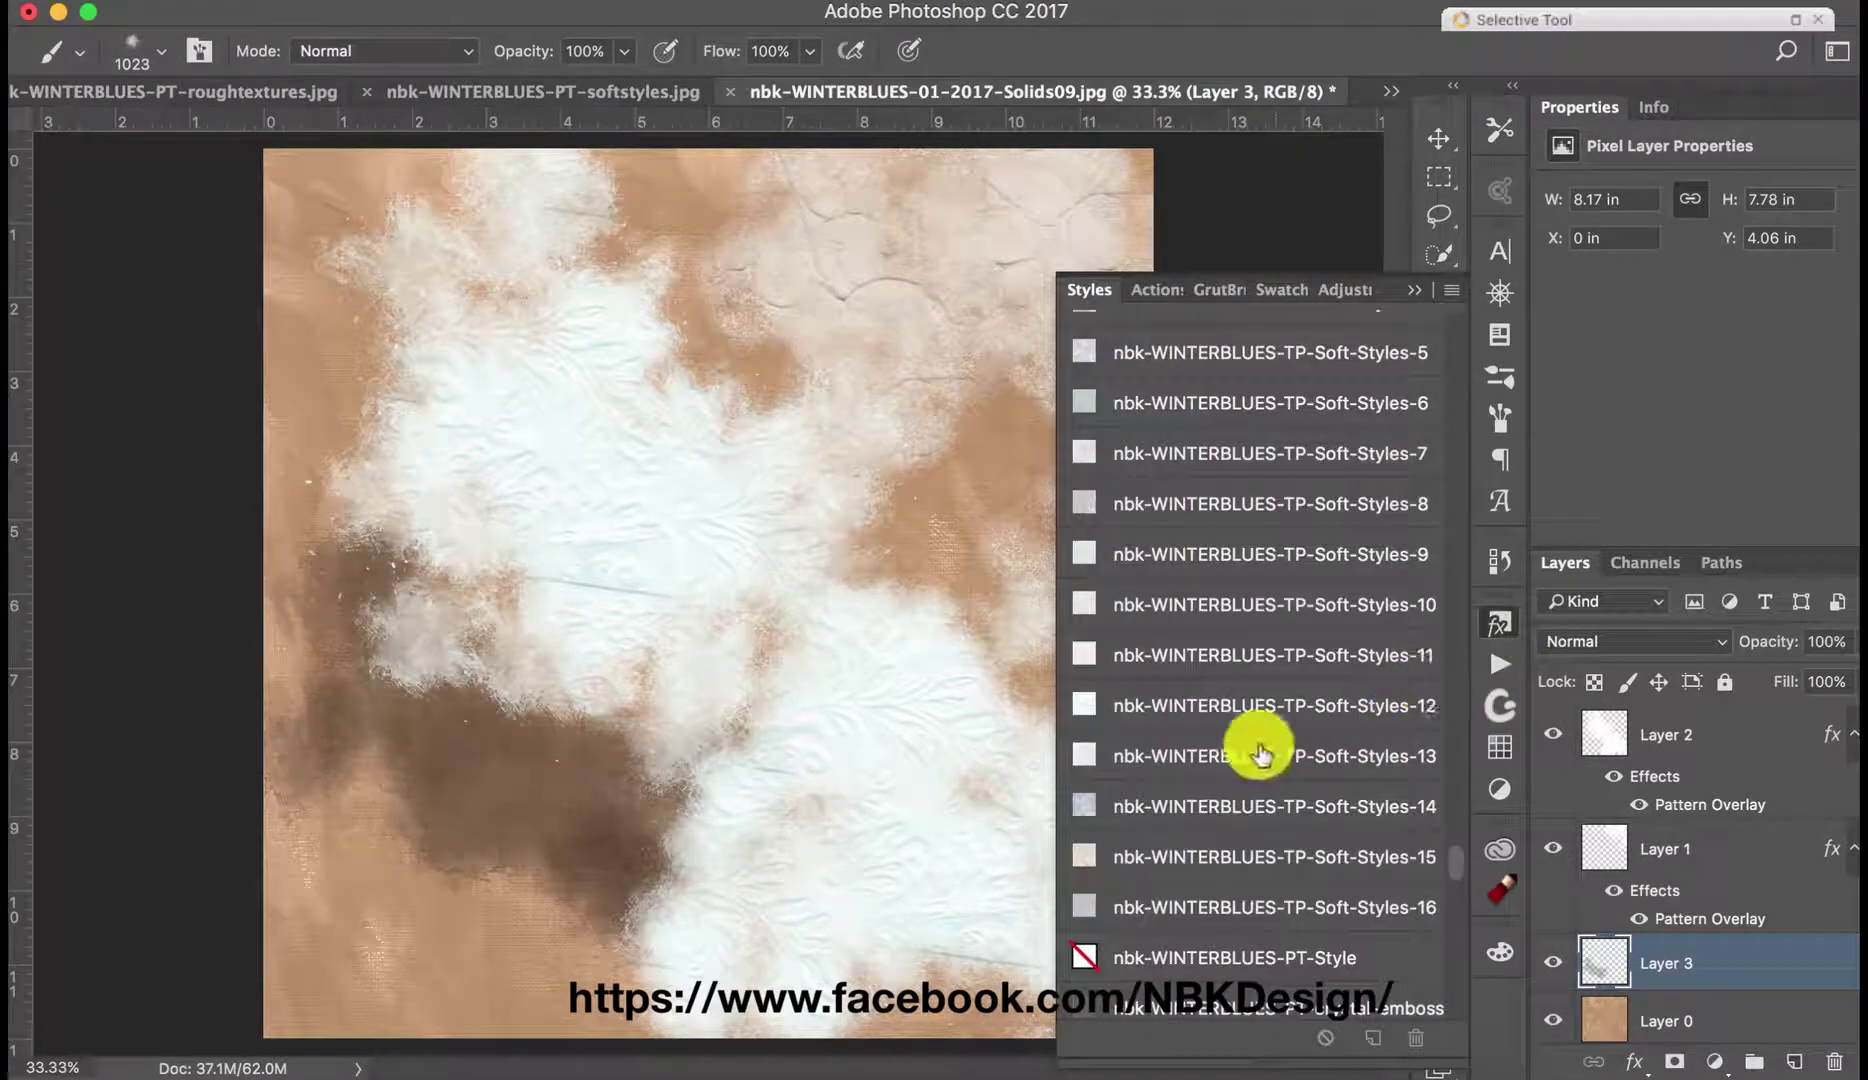
pyautogui.click(1231, 811)
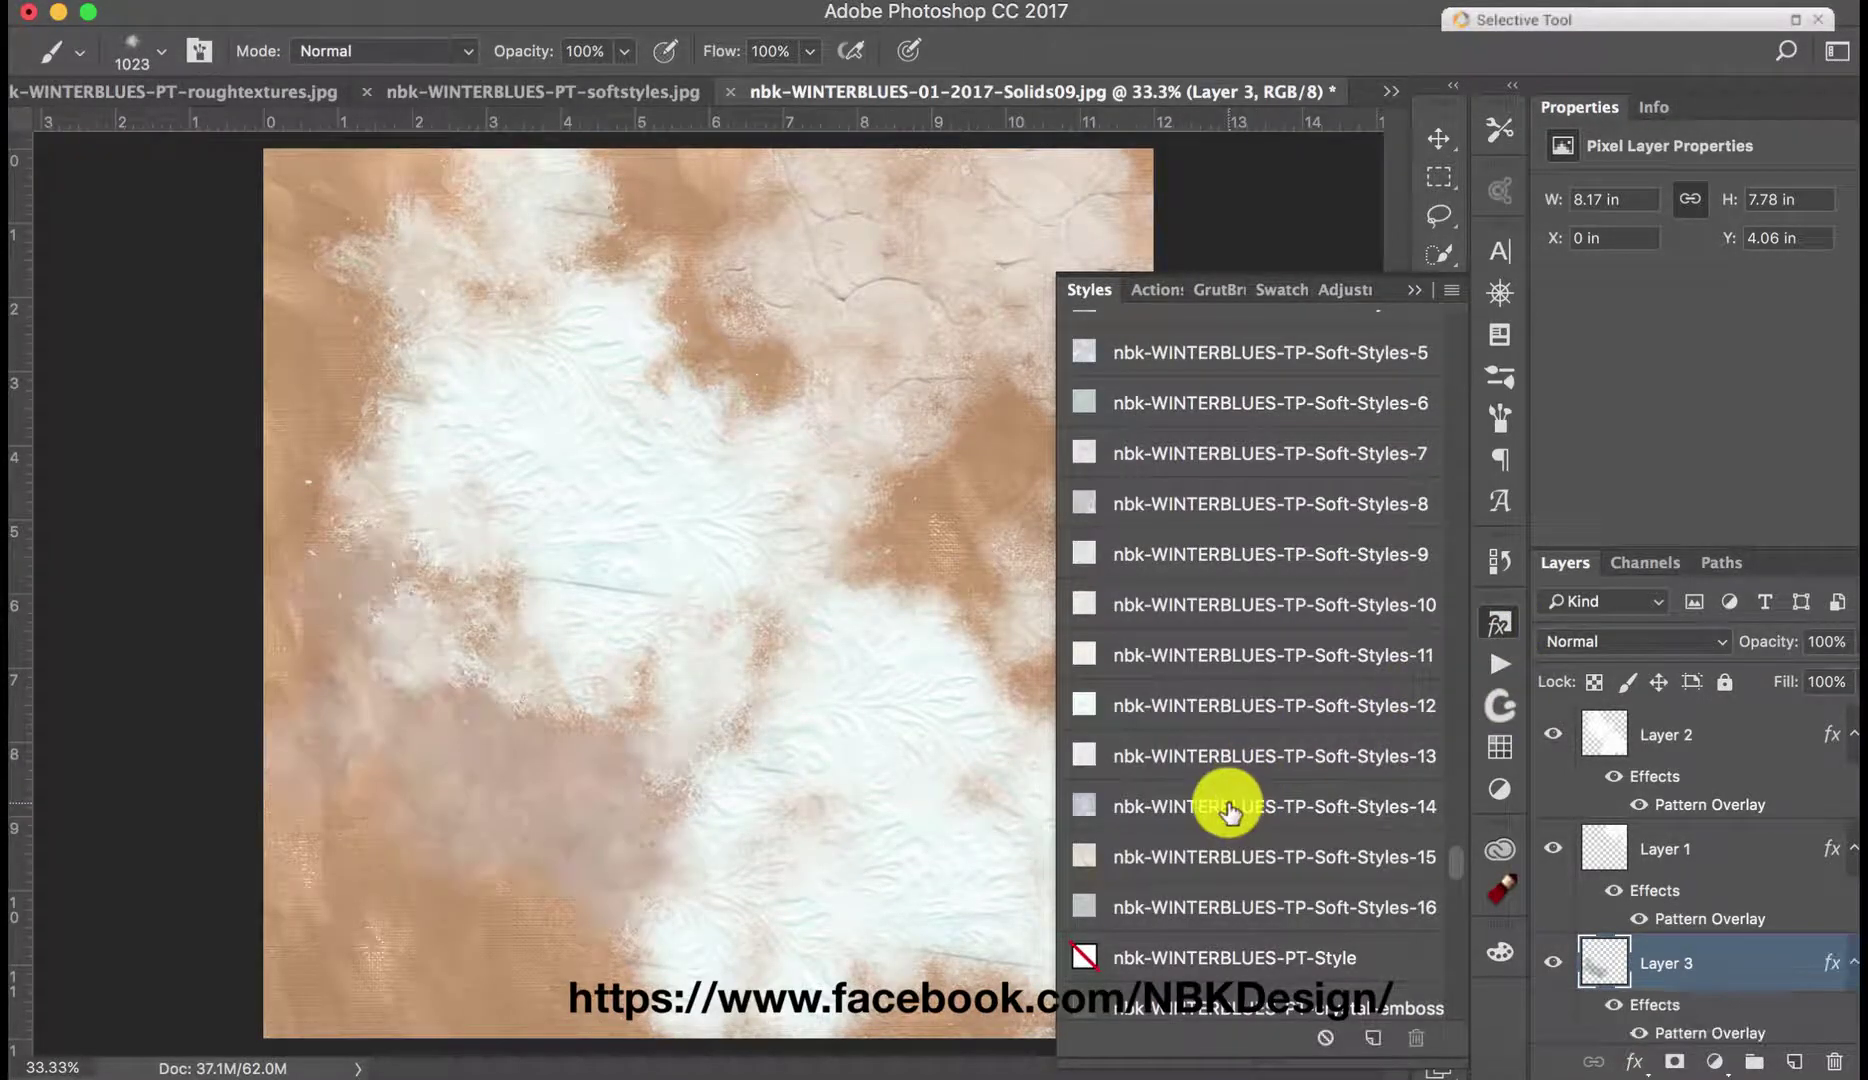
pyautogui.click(1214, 712)
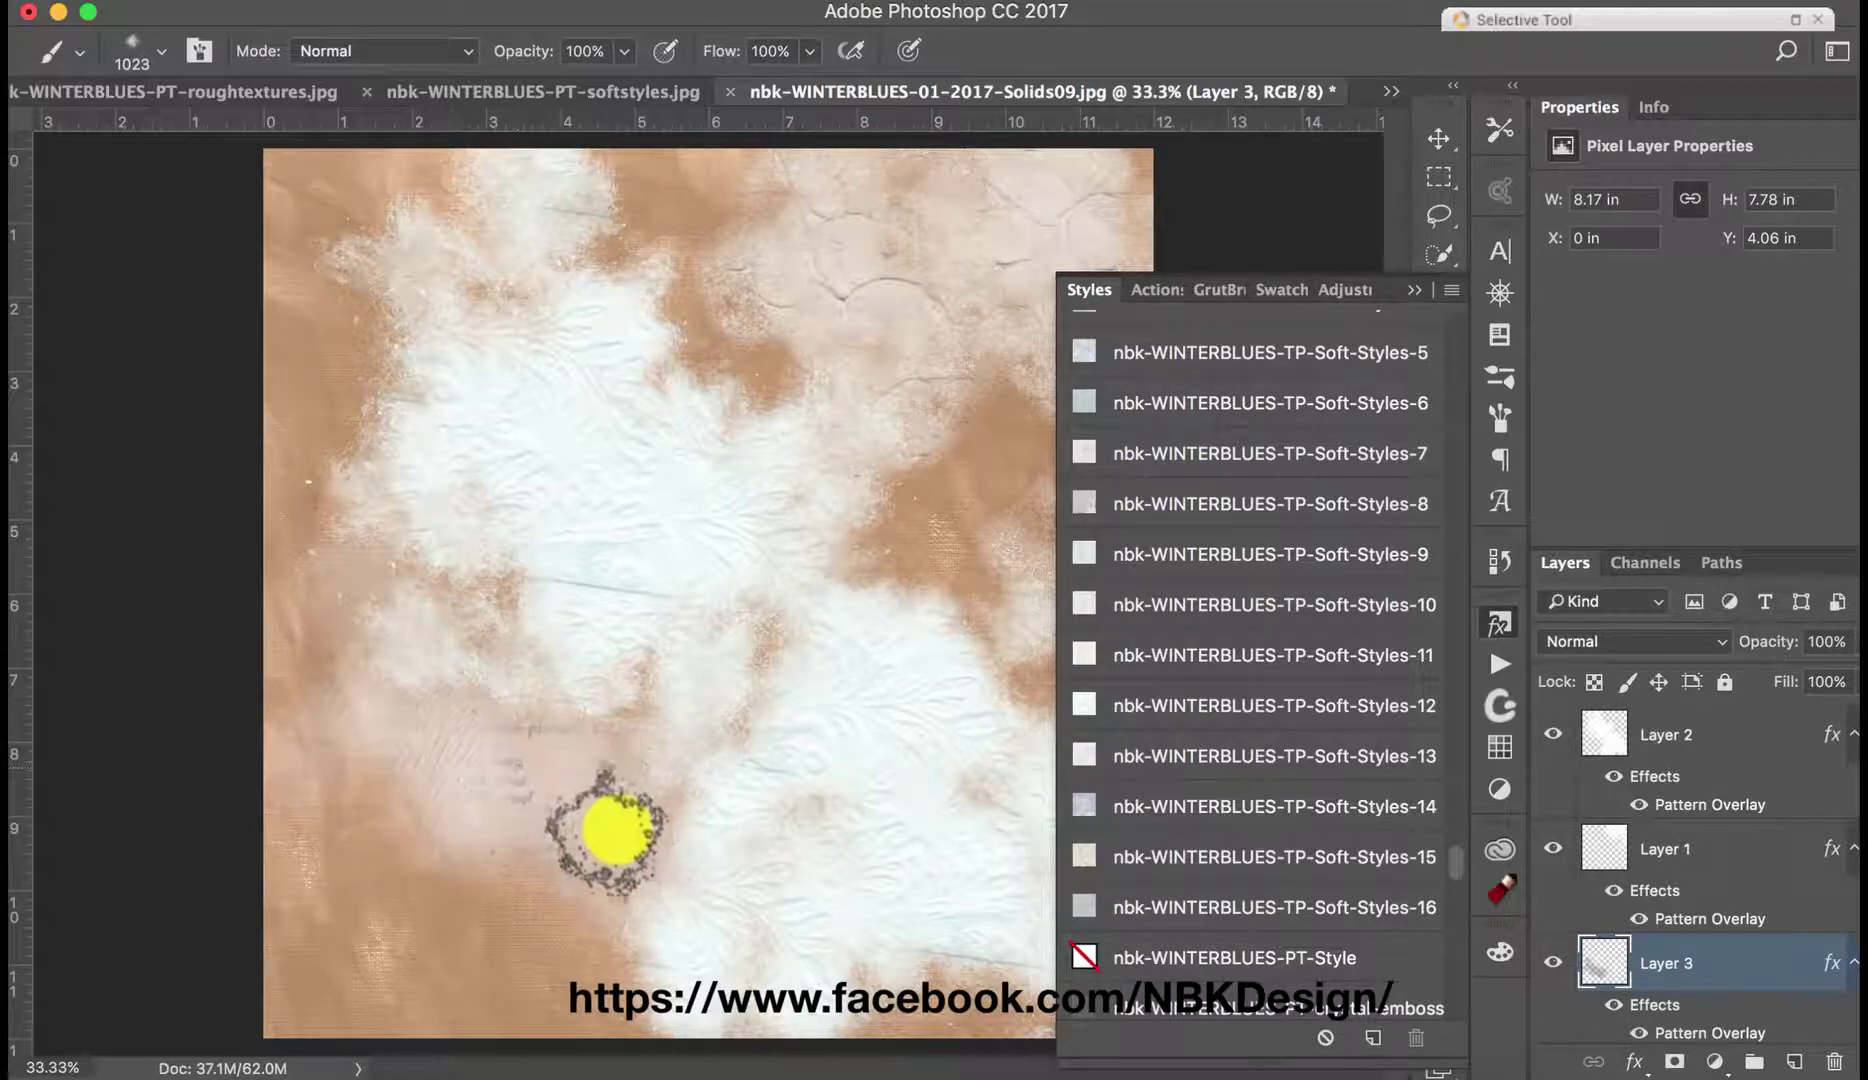
pyautogui.moveTo(605, 830)
pyautogui.mouseDown()
pyautogui.moveTo(642, 818)
pyautogui.moveTo(546, 734)
pyautogui.moveTo(442, 722)
pyautogui.moveTo(421, 601)
pyautogui.moveTo(436, 528)
pyautogui.moveTo(528, 618)
pyautogui.moveTo(403, 513)
pyautogui.moveTo(538, 654)
pyautogui.moveTo(689, 770)
pyautogui.moveTo(678, 846)
pyautogui.moveTo(697, 690)
pyautogui.moveTo(957, 489)
pyautogui.moveTo(943, 533)
pyautogui.moveTo(920, 460)
pyautogui.mouseUp()
pyautogui.click(1415, 291)
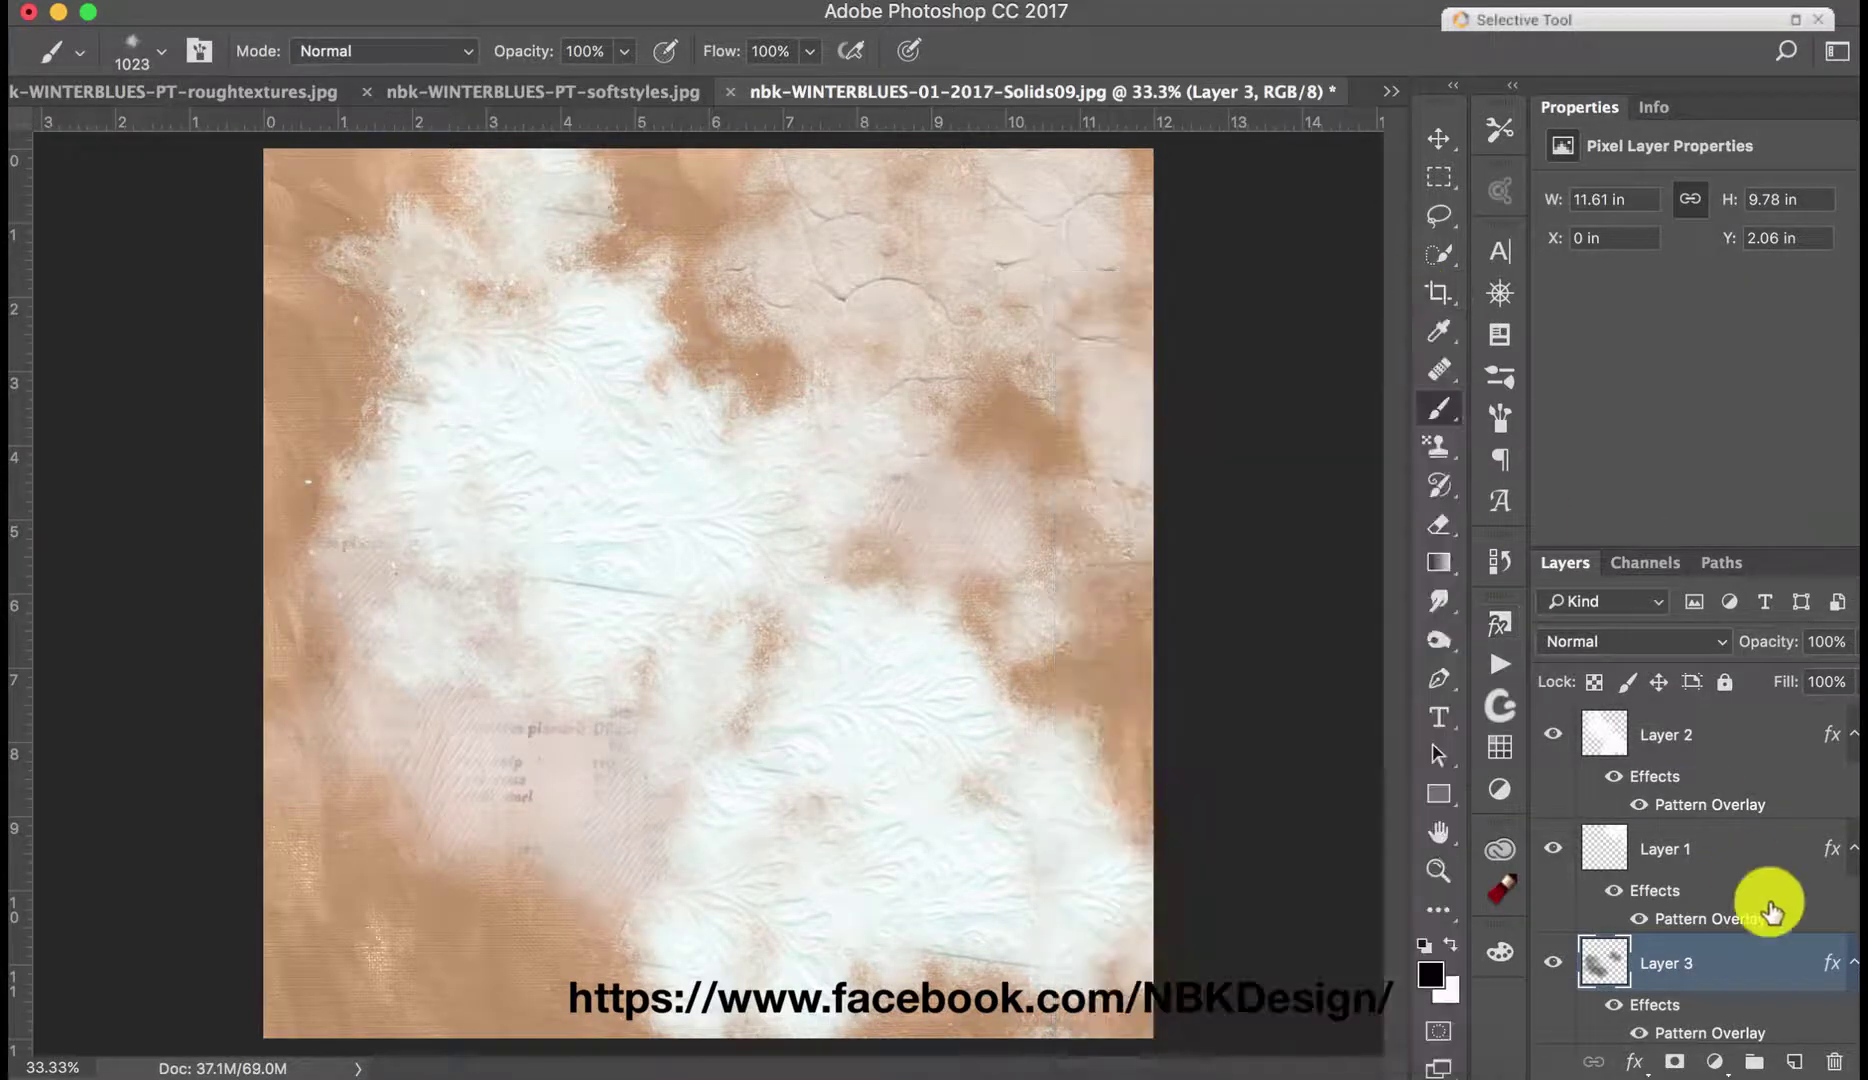
# Step: Add a new layer above Layer 3 and paint a black area about 5.2 by 7.4 in along the paper's right side with nbk-WINTERBLUES-PT-rough-Brush3
pyautogui.click(1808, 1060)
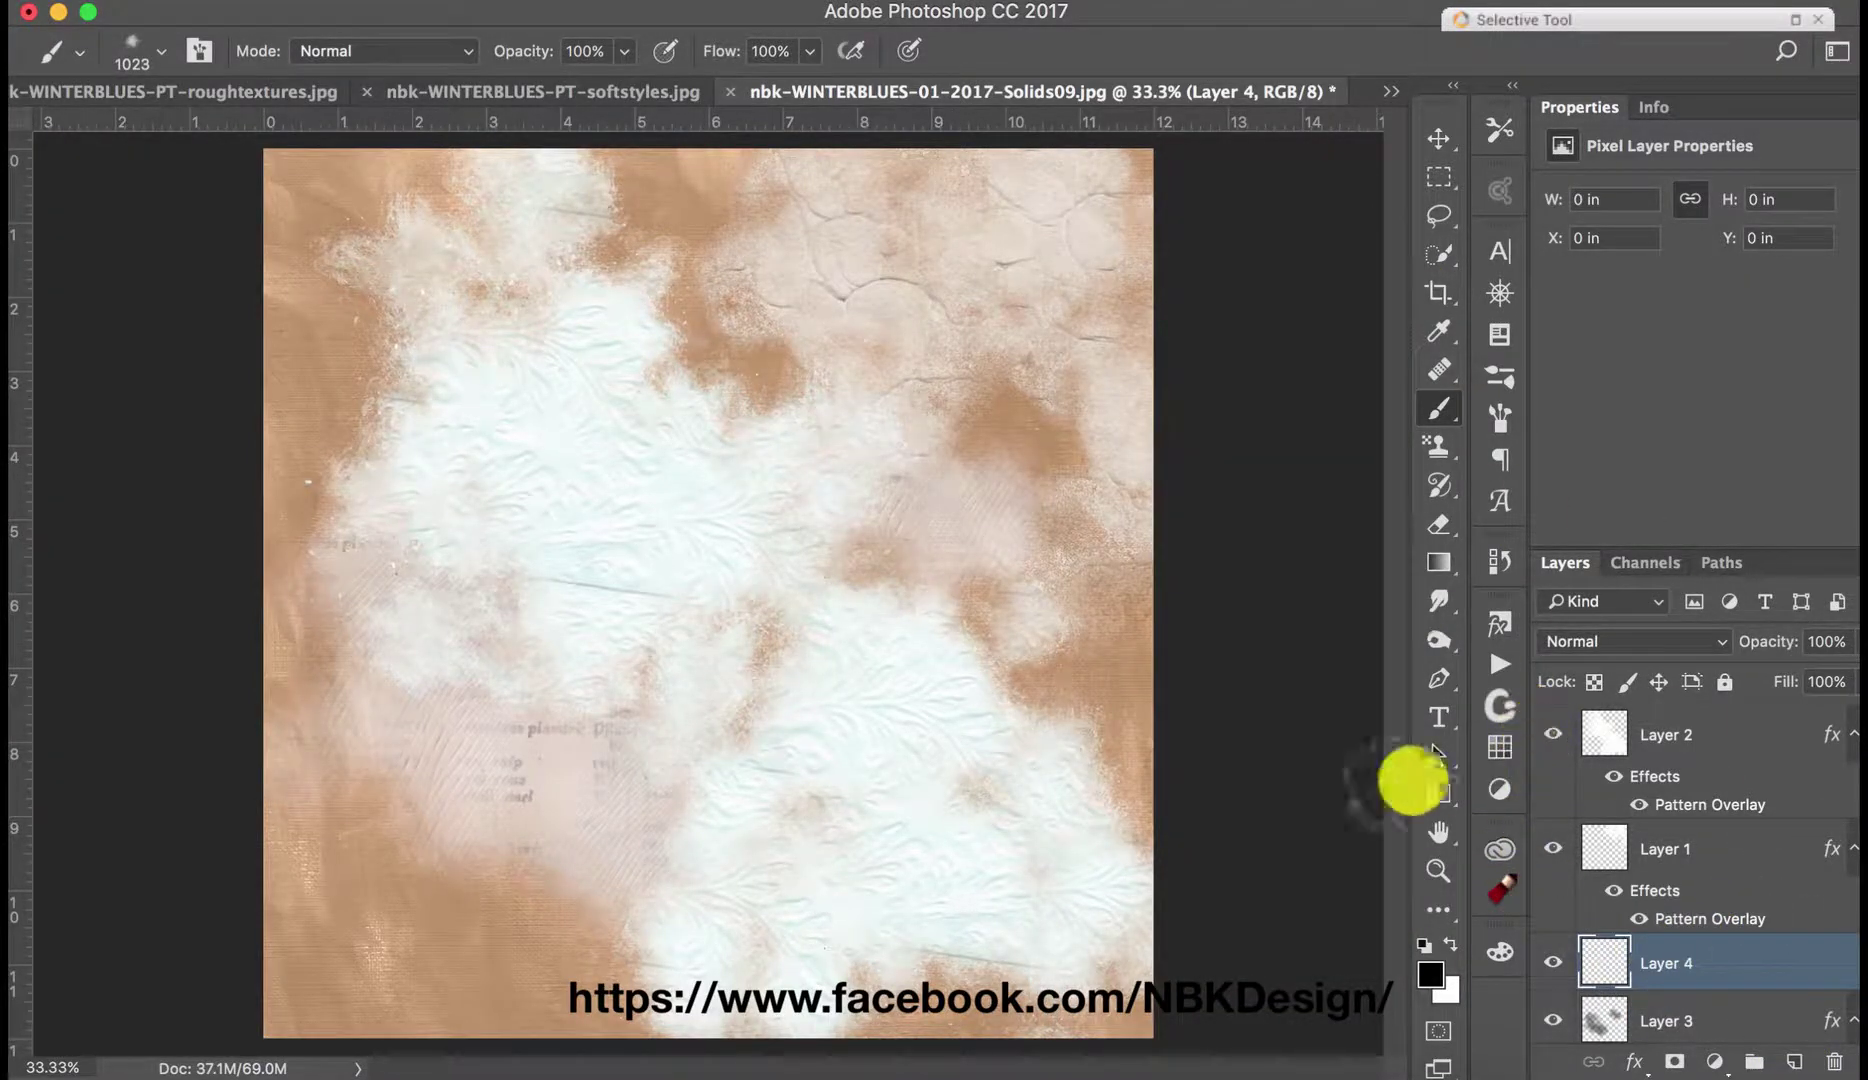
pyautogui.click(80, 51)
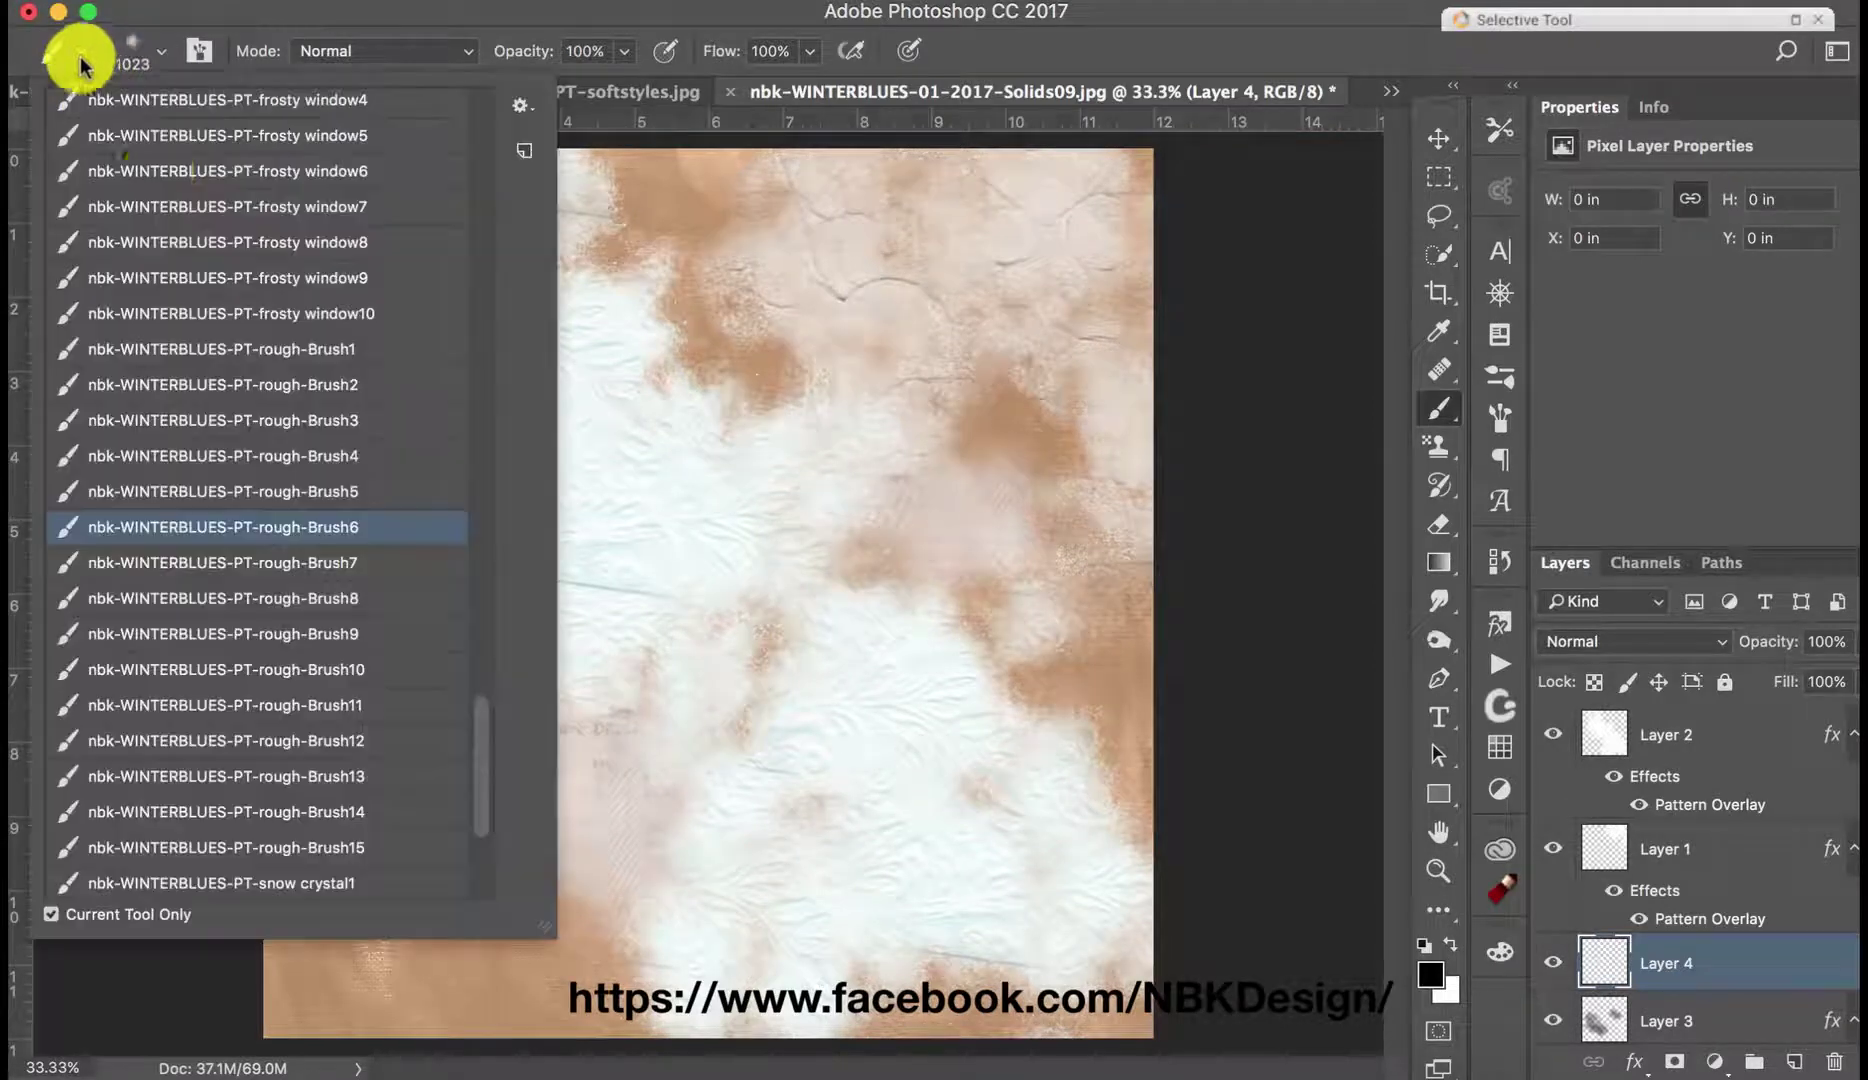
pyautogui.click(360, 562)
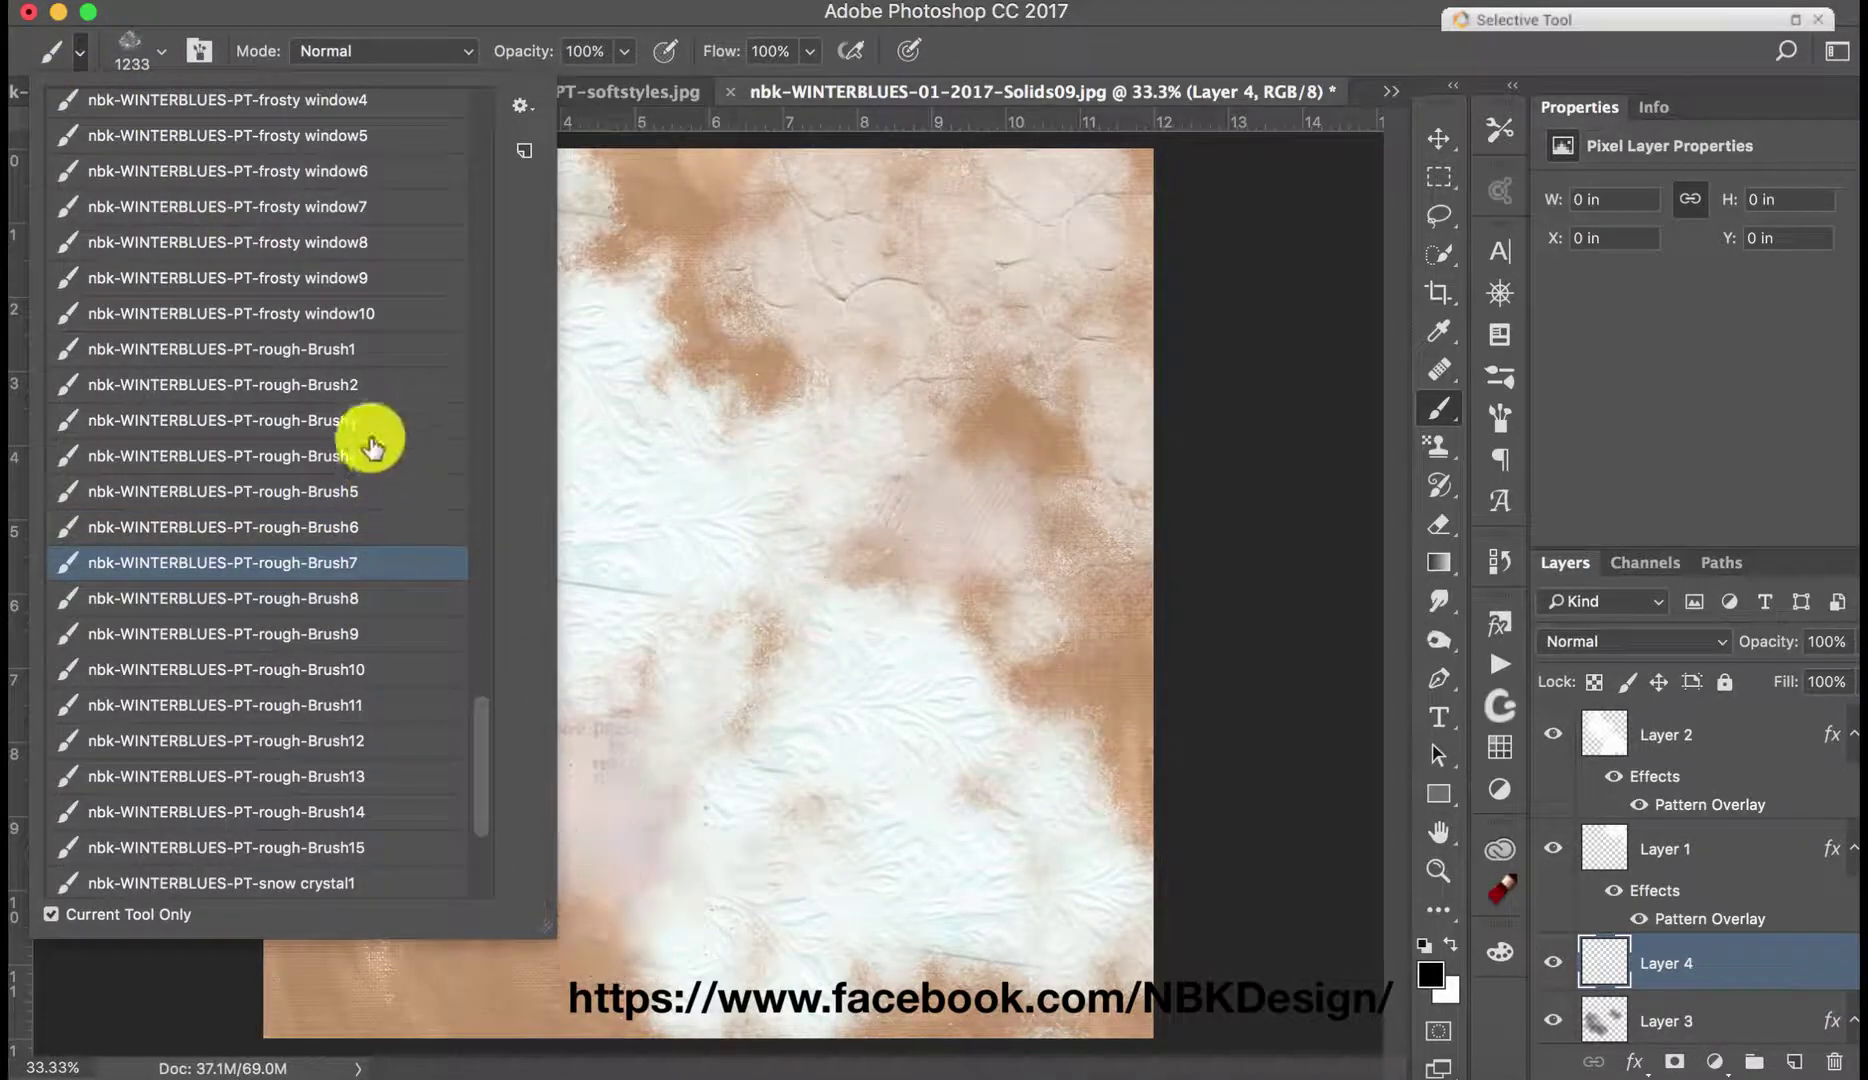
pyautogui.click(383, 388)
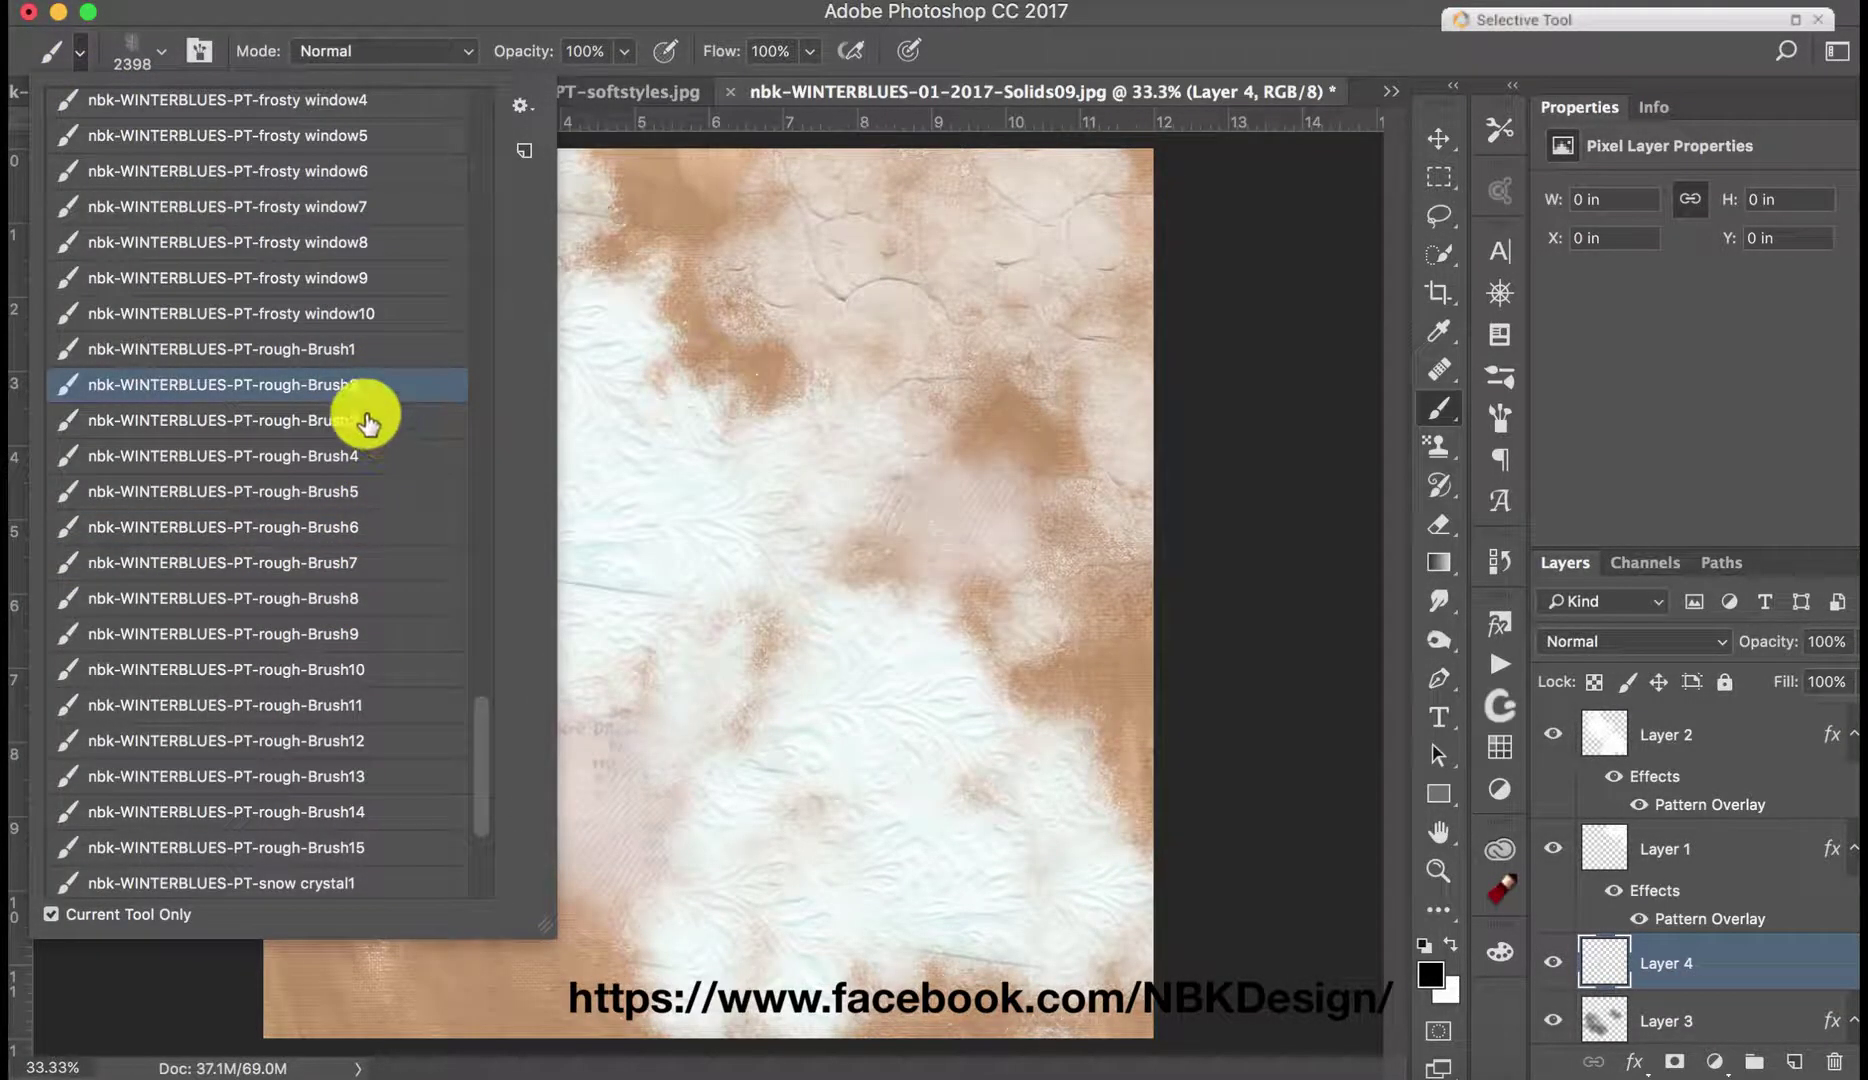
pyautogui.click(375, 420)
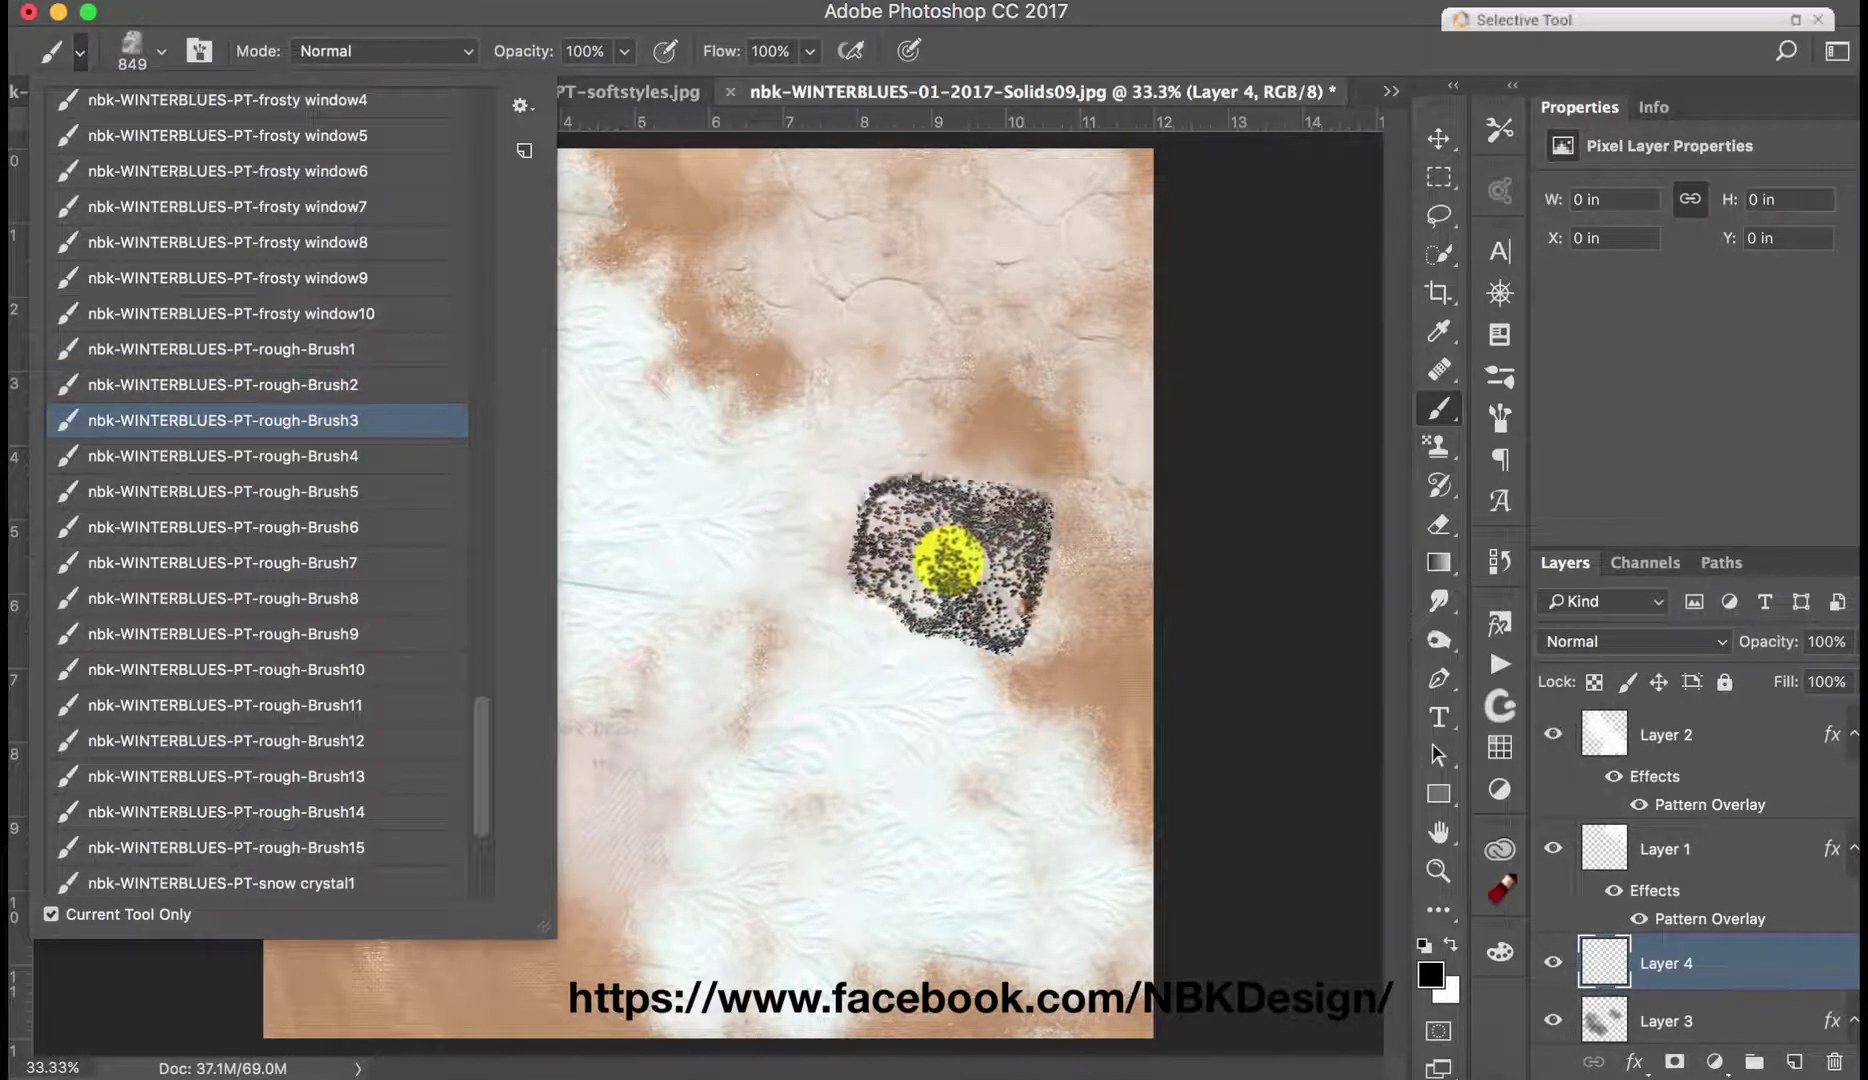
pyautogui.click(1028, 518)
pyautogui.moveTo(1028, 518)
pyautogui.mouseDown()
pyautogui.moveTo(998, 408)
pyautogui.moveTo(1038, 429)
pyautogui.moveTo(1072, 629)
pyautogui.moveTo(1046, 679)
pyautogui.moveTo(1140, 758)
pyautogui.mouseUp()
# Step: Give Layer 4 a blue-grey WINTERBLUES soft style and extend its brushwork across the lower-left area and centre to about 10.6 by 11 in
pyautogui.click(1493, 636)
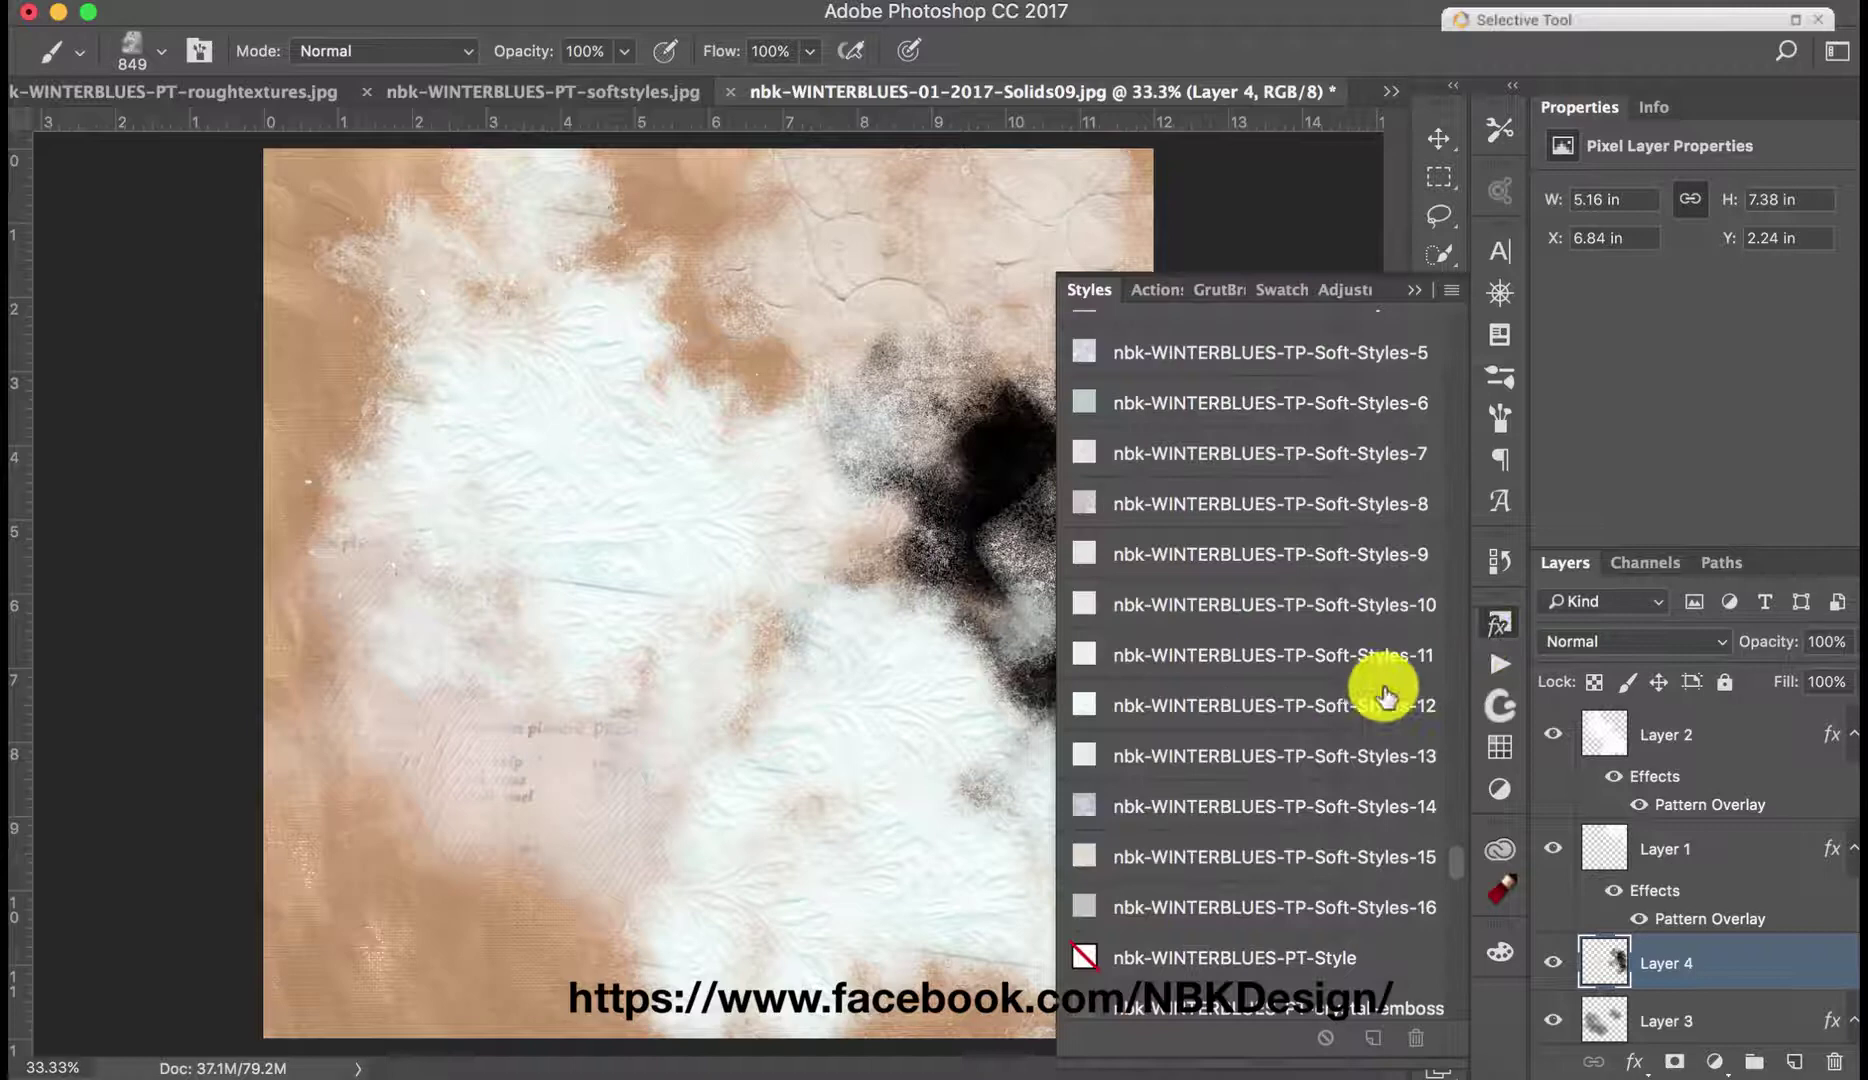
pyautogui.click(1345, 857)
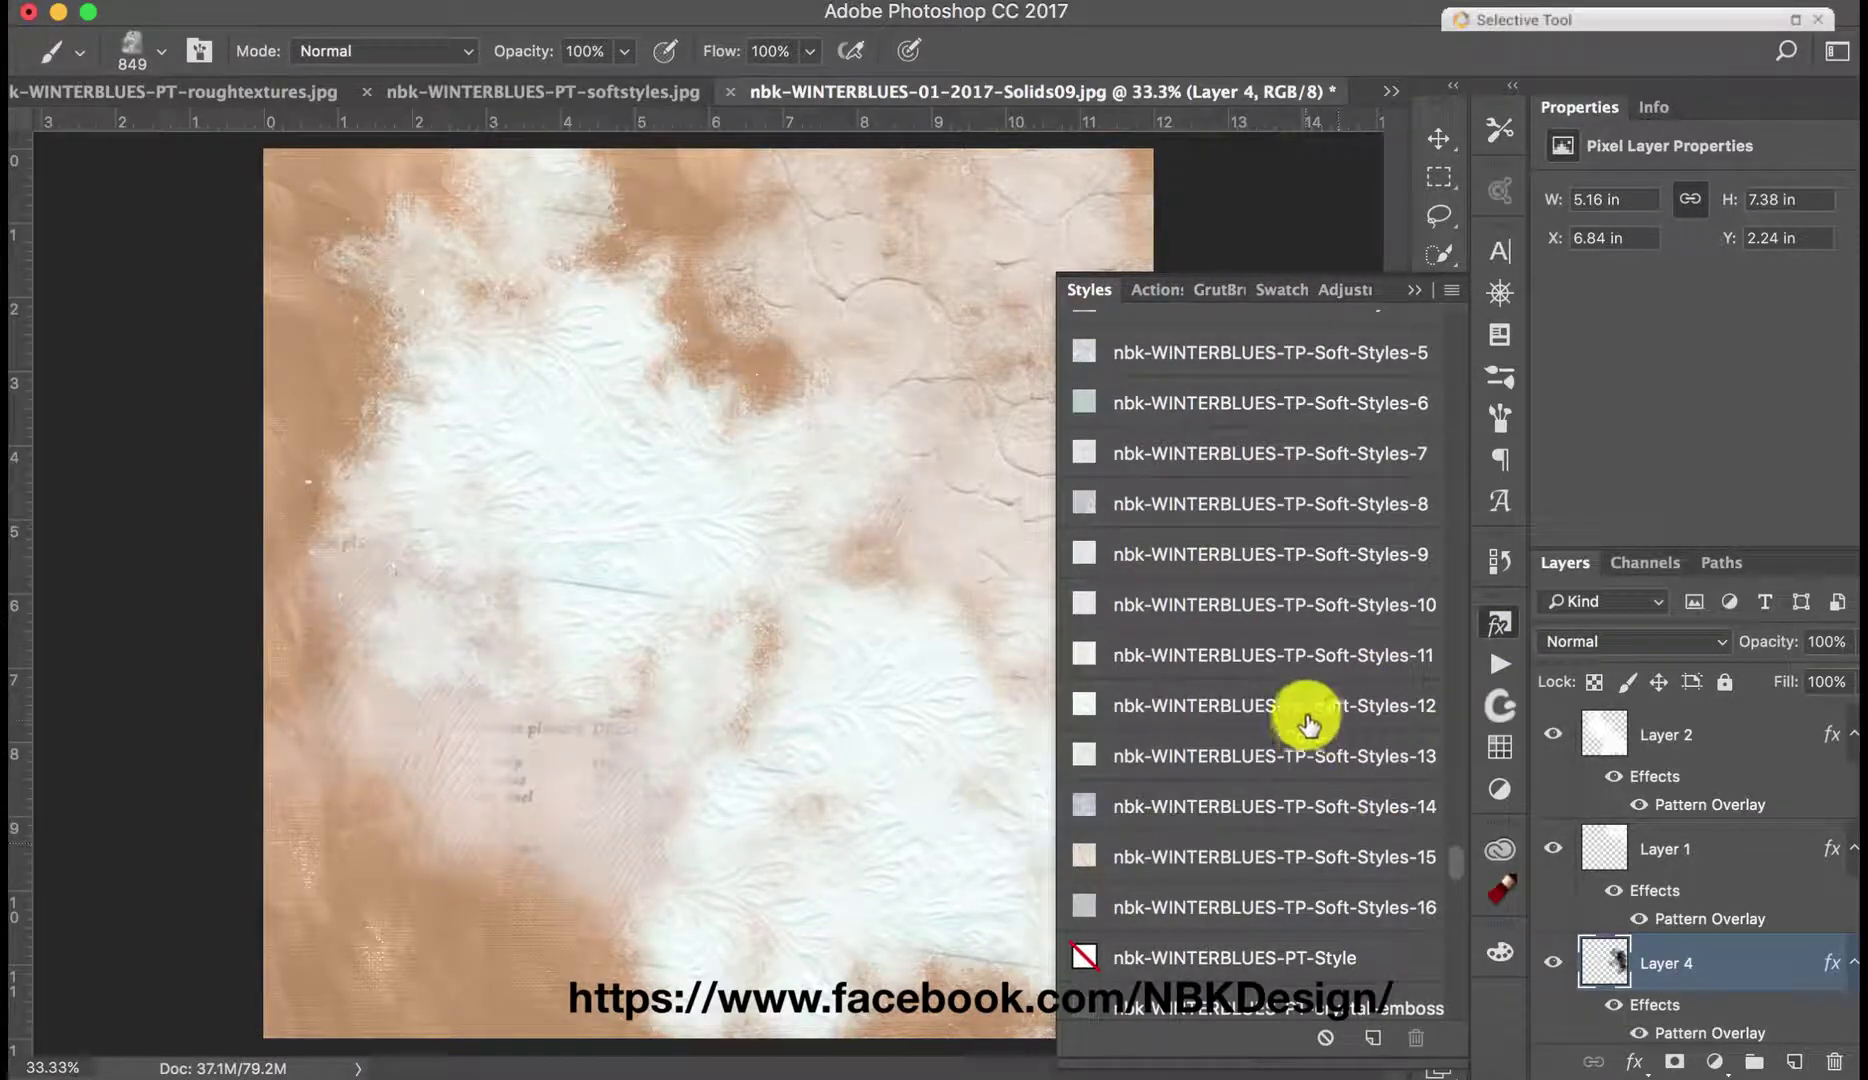
pyautogui.moveTo(1092, 792); pyautogui.dragTo(1117, 896)
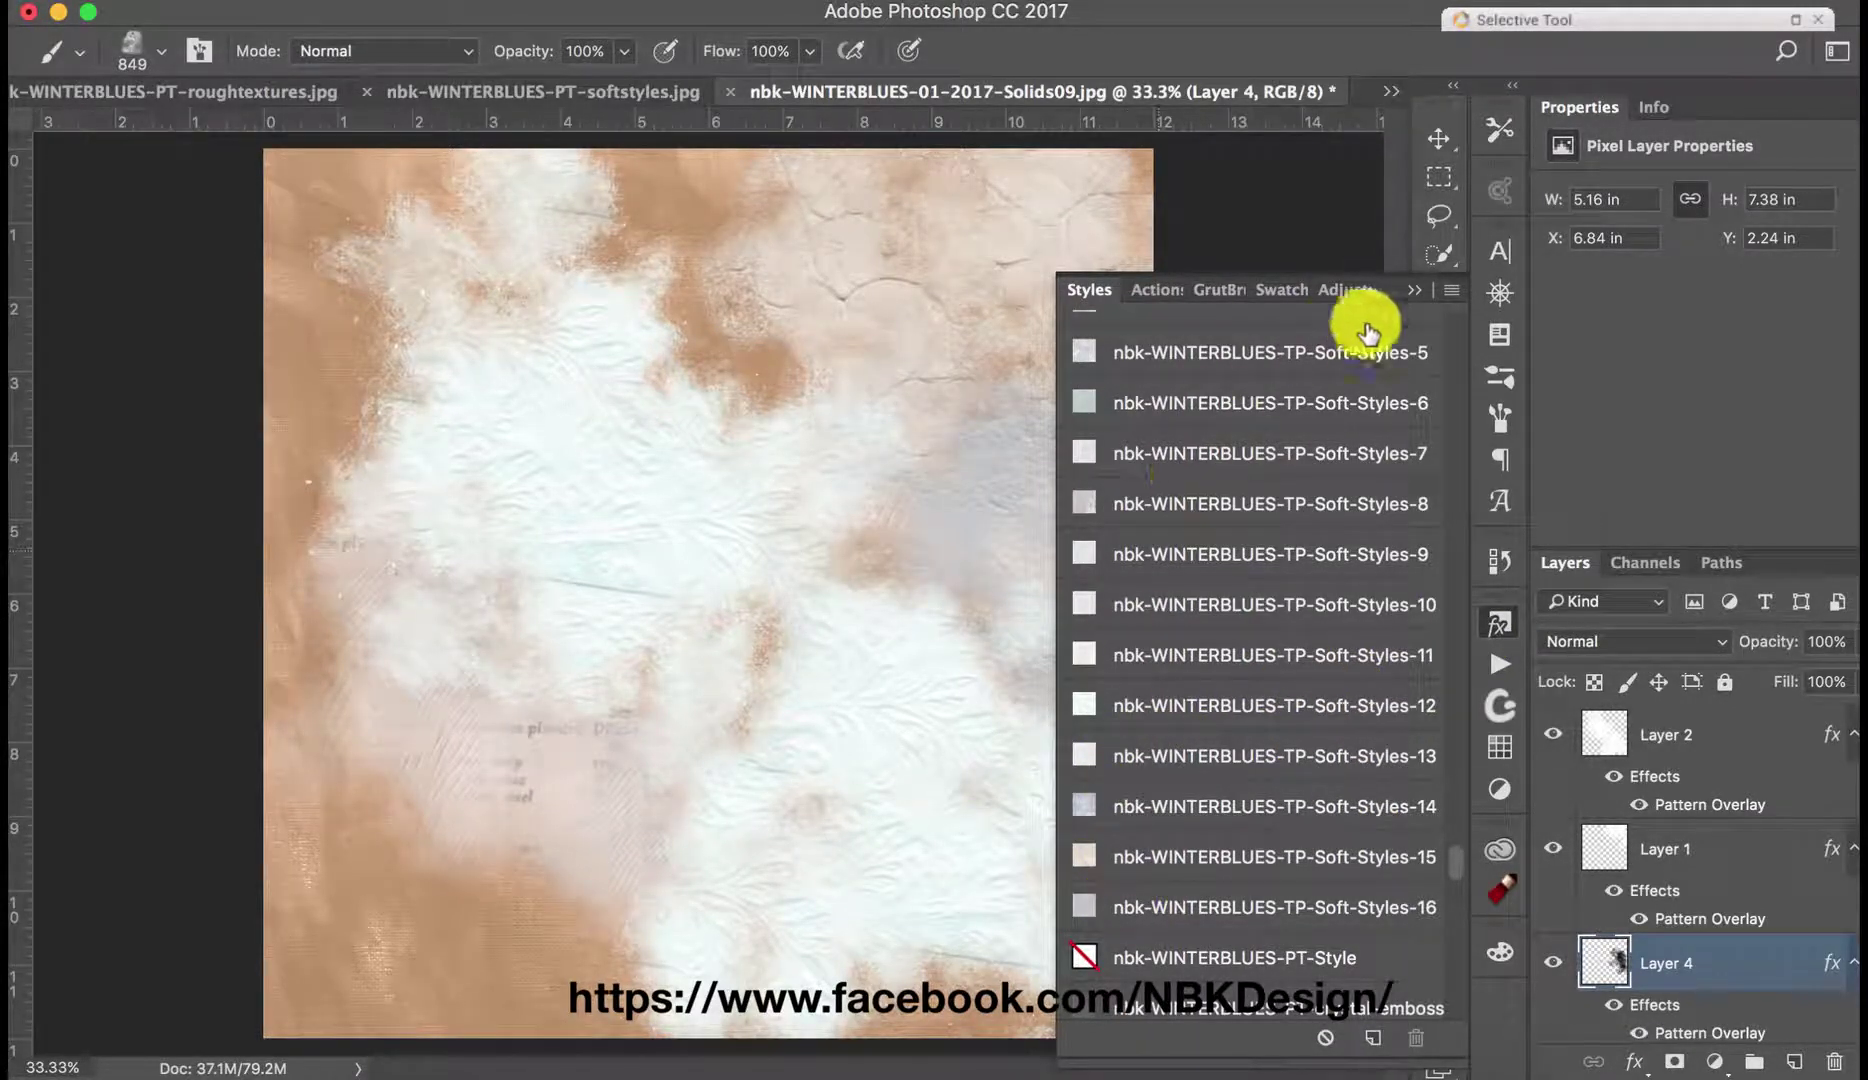
pyautogui.click(1422, 292)
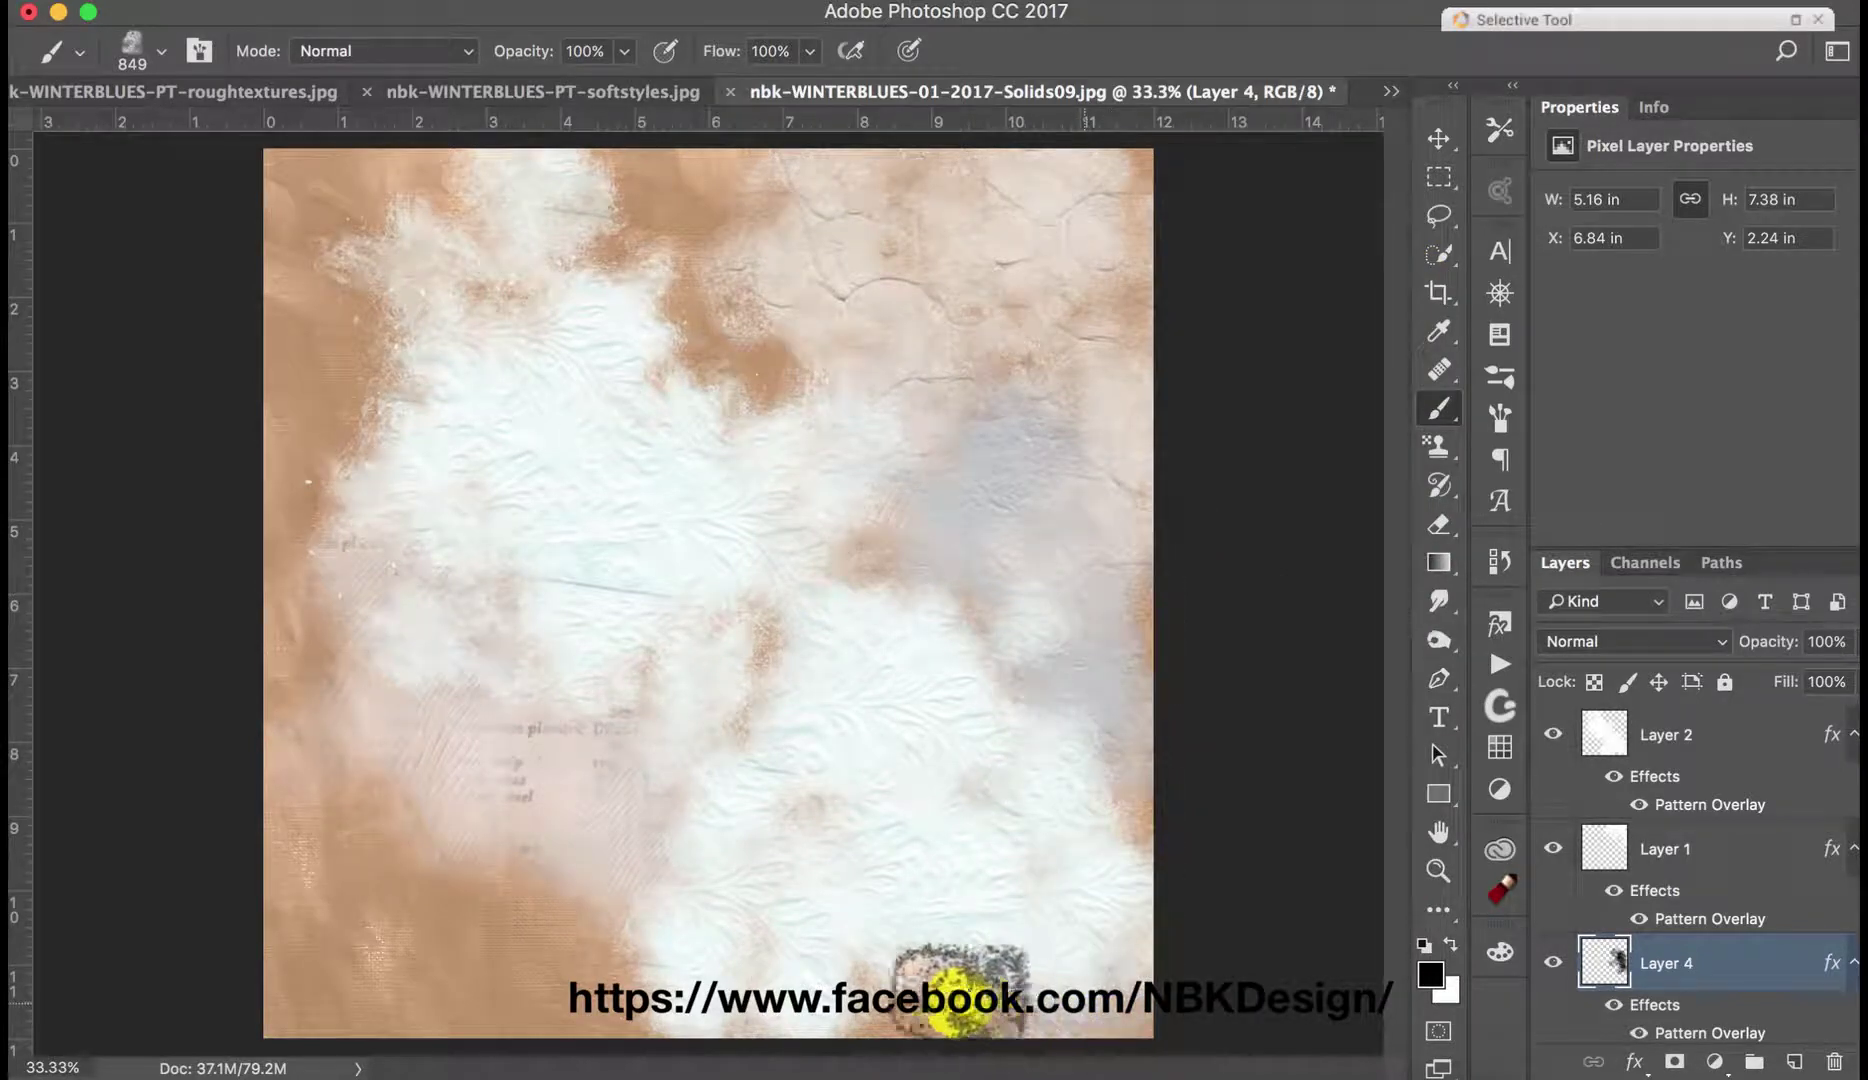
pyautogui.moveTo(850, 1016); pyautogui.dragTo(1050, 1008)
pyautogui.moveTo(935, 985)
pyautogui.mouseDown()
pyautogui.moveTo(789, 889)
pyautogui.moveTo(564, 956)
pyautogui.moveTo(518, 911)
pyautogui.moveTo(639, 1014)
pyautogui.moveTo(572, 969)
pyautogui.moveTo(672, 966)
pyautogui.moveTo(687, 926)
pyautogui.moveTo(642, 849)
pyautogui.moveTo(650, 809)
pyautogui.moveTo(613, 824)
pyautogui.moveTo(584, 784)
pyautogui.mouseUp()
pyautogui.moveTo(1050, 508)
pyautogui.mouseDown()
pyautogui.moveTo(1265, 777)
pyautogui.moveTo(1037, 770)
pyautogui.moveTo(982, 680)
pyautogui.moveTo(826, 566)
pyautogui.moveTo(1133, 783)
pyautogui.moveTo(1001, 582)
pyautogui.moveTo(687, 407)
pyautogui.moveTo(704, 343)
pyautogui.moveTo(674, 300)
pyautogui.moveTo(750, 382)
pyautogui.moveTo(799, 400)
pyautogui.moveTo(685, 346)
pyautogui.moveTo(684, 682)
pyautogui.moveTo(717, 742)
pyautogui.mouseUp()
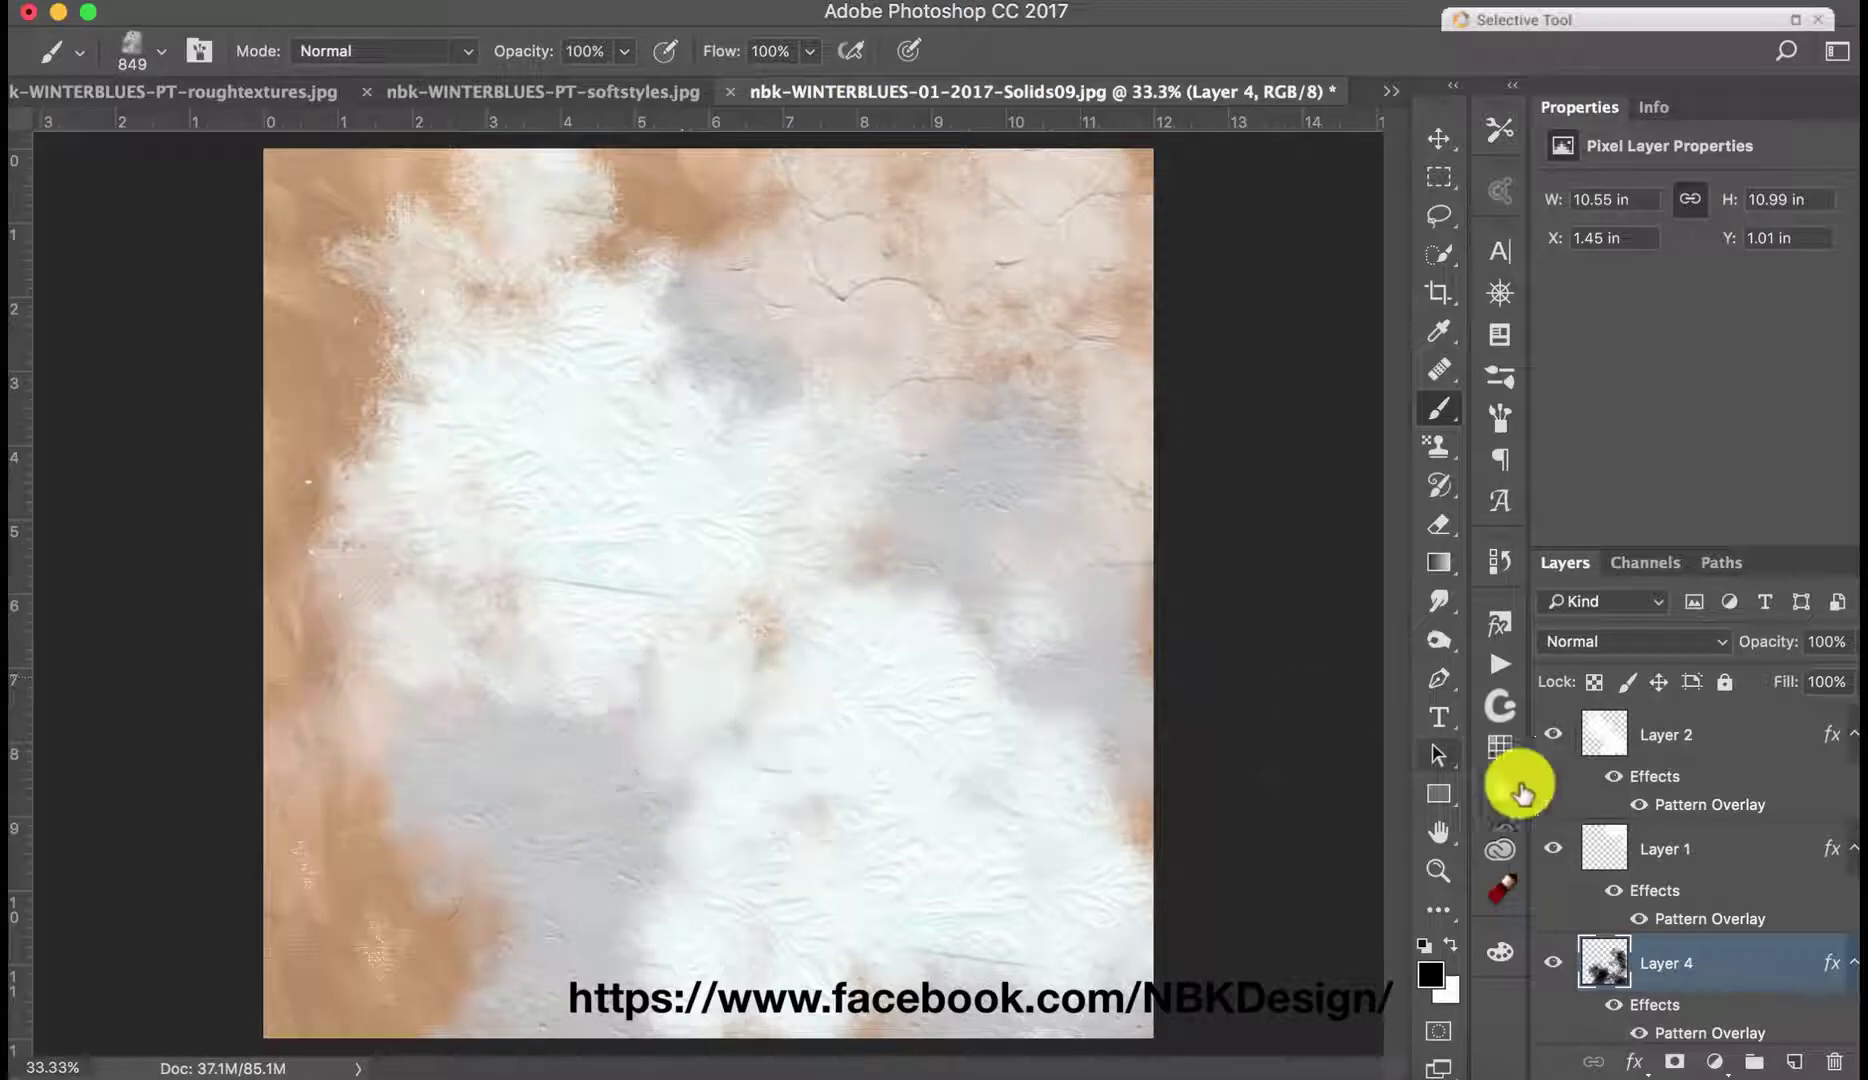
# Step: Add a new layer above Layer 2 and paint a black area about 5.5 by 6.3 in near the upper centre with nbk-WINTERBLUES-PT-rough-Brush5
pyautogui.click(1728, 740)
pyautogui.click(1794, 1061)
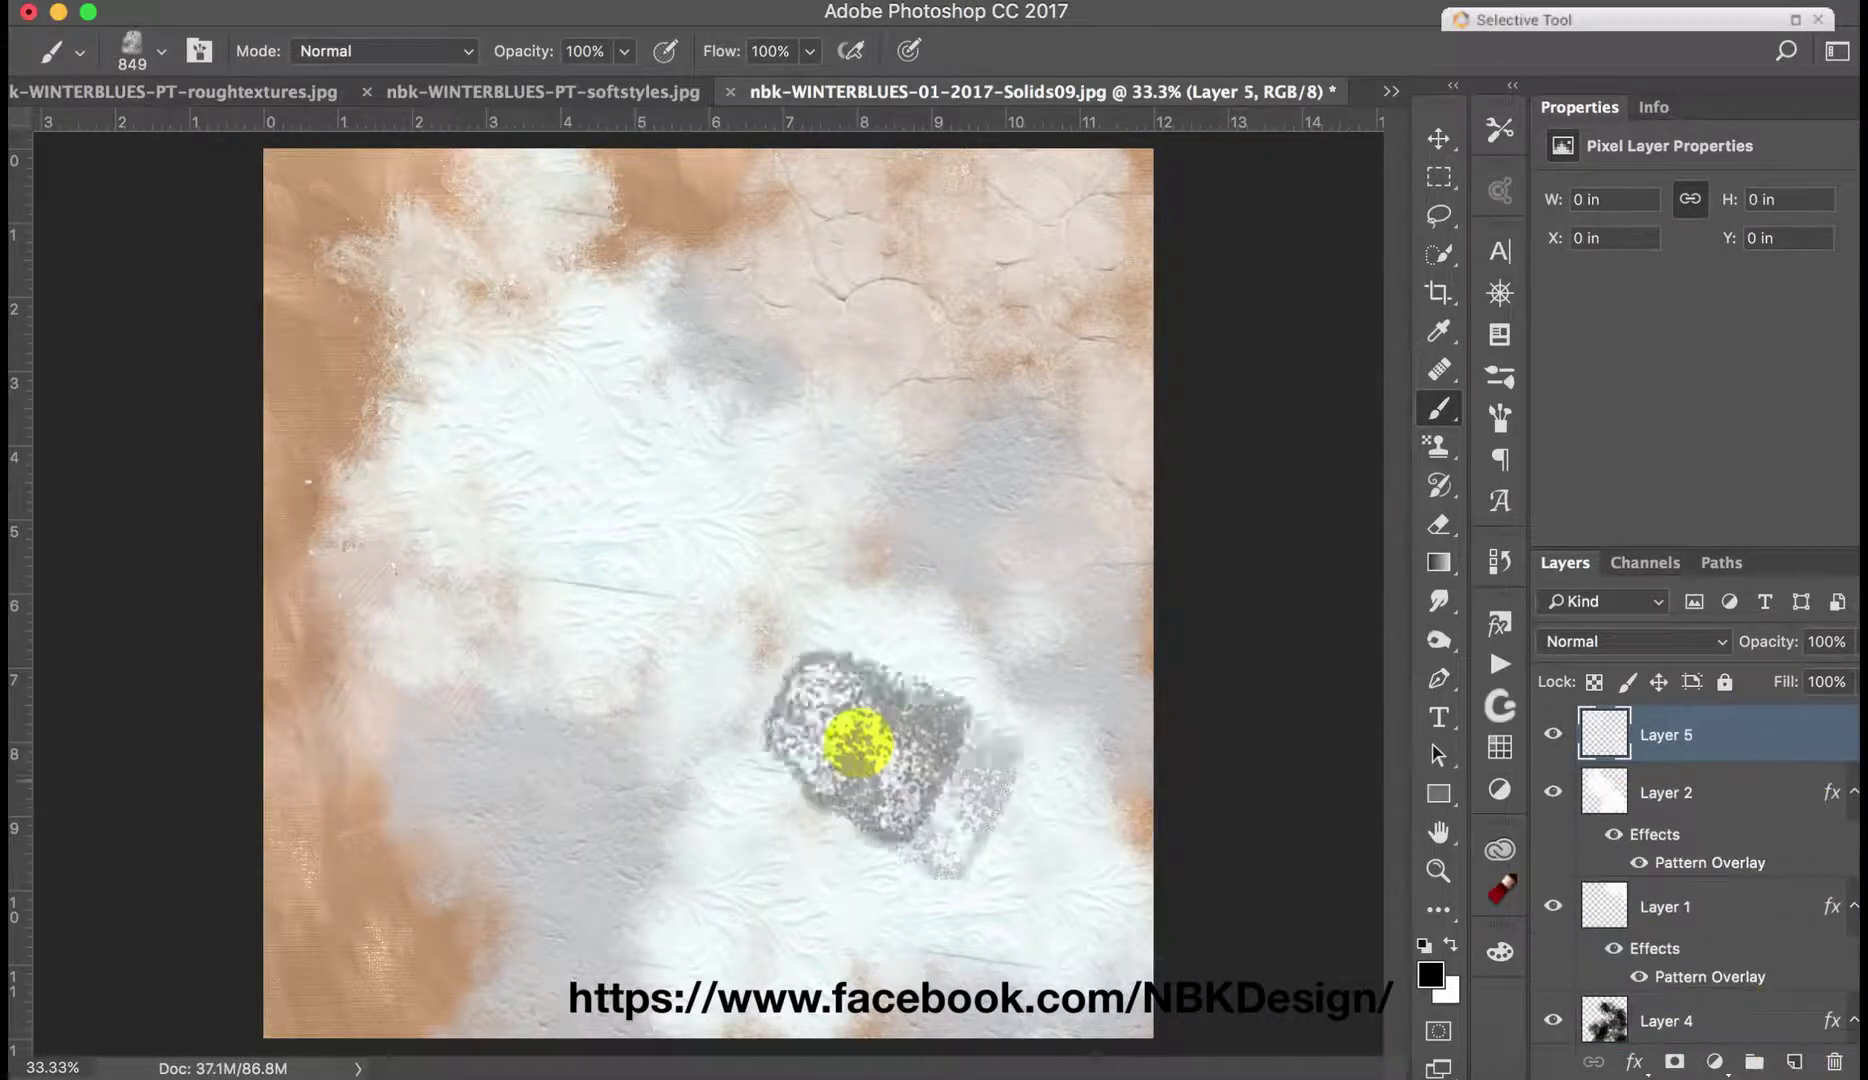
pyautogui.click(82, 60)
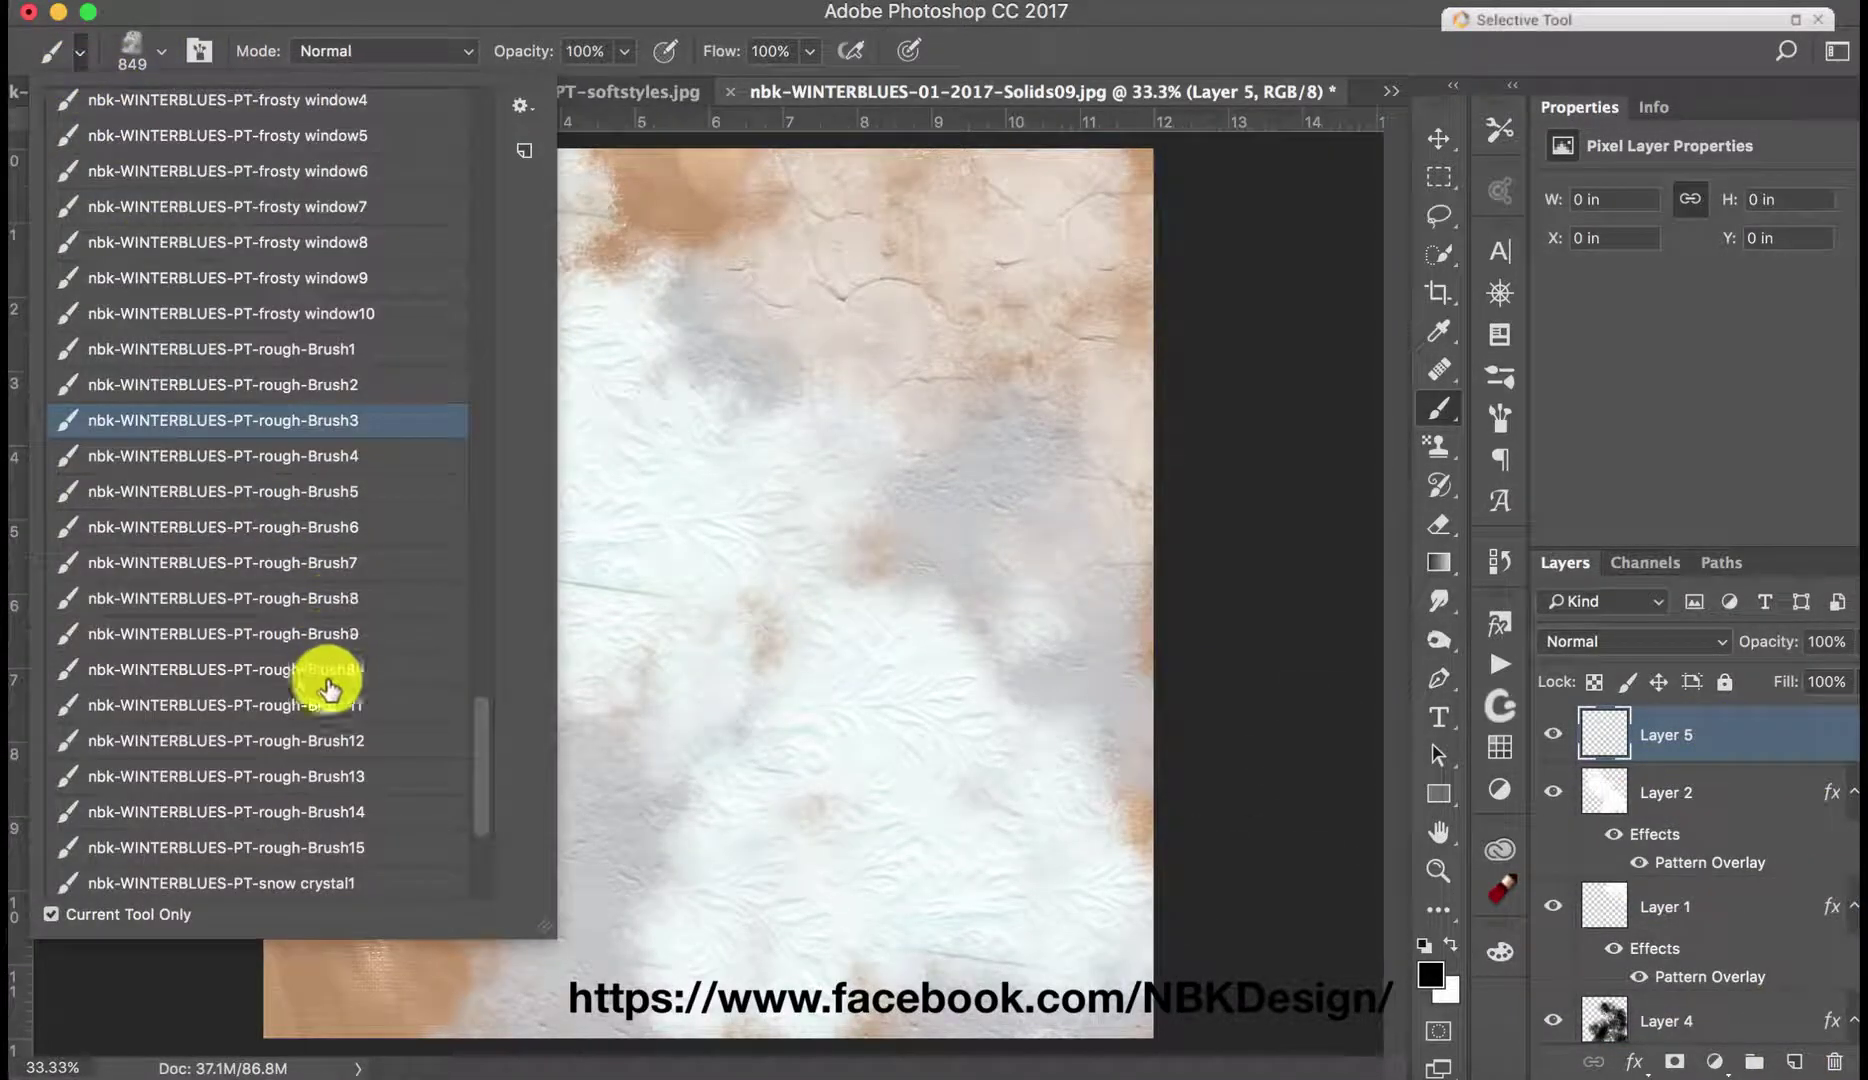
pyautogui.click(308, 640)
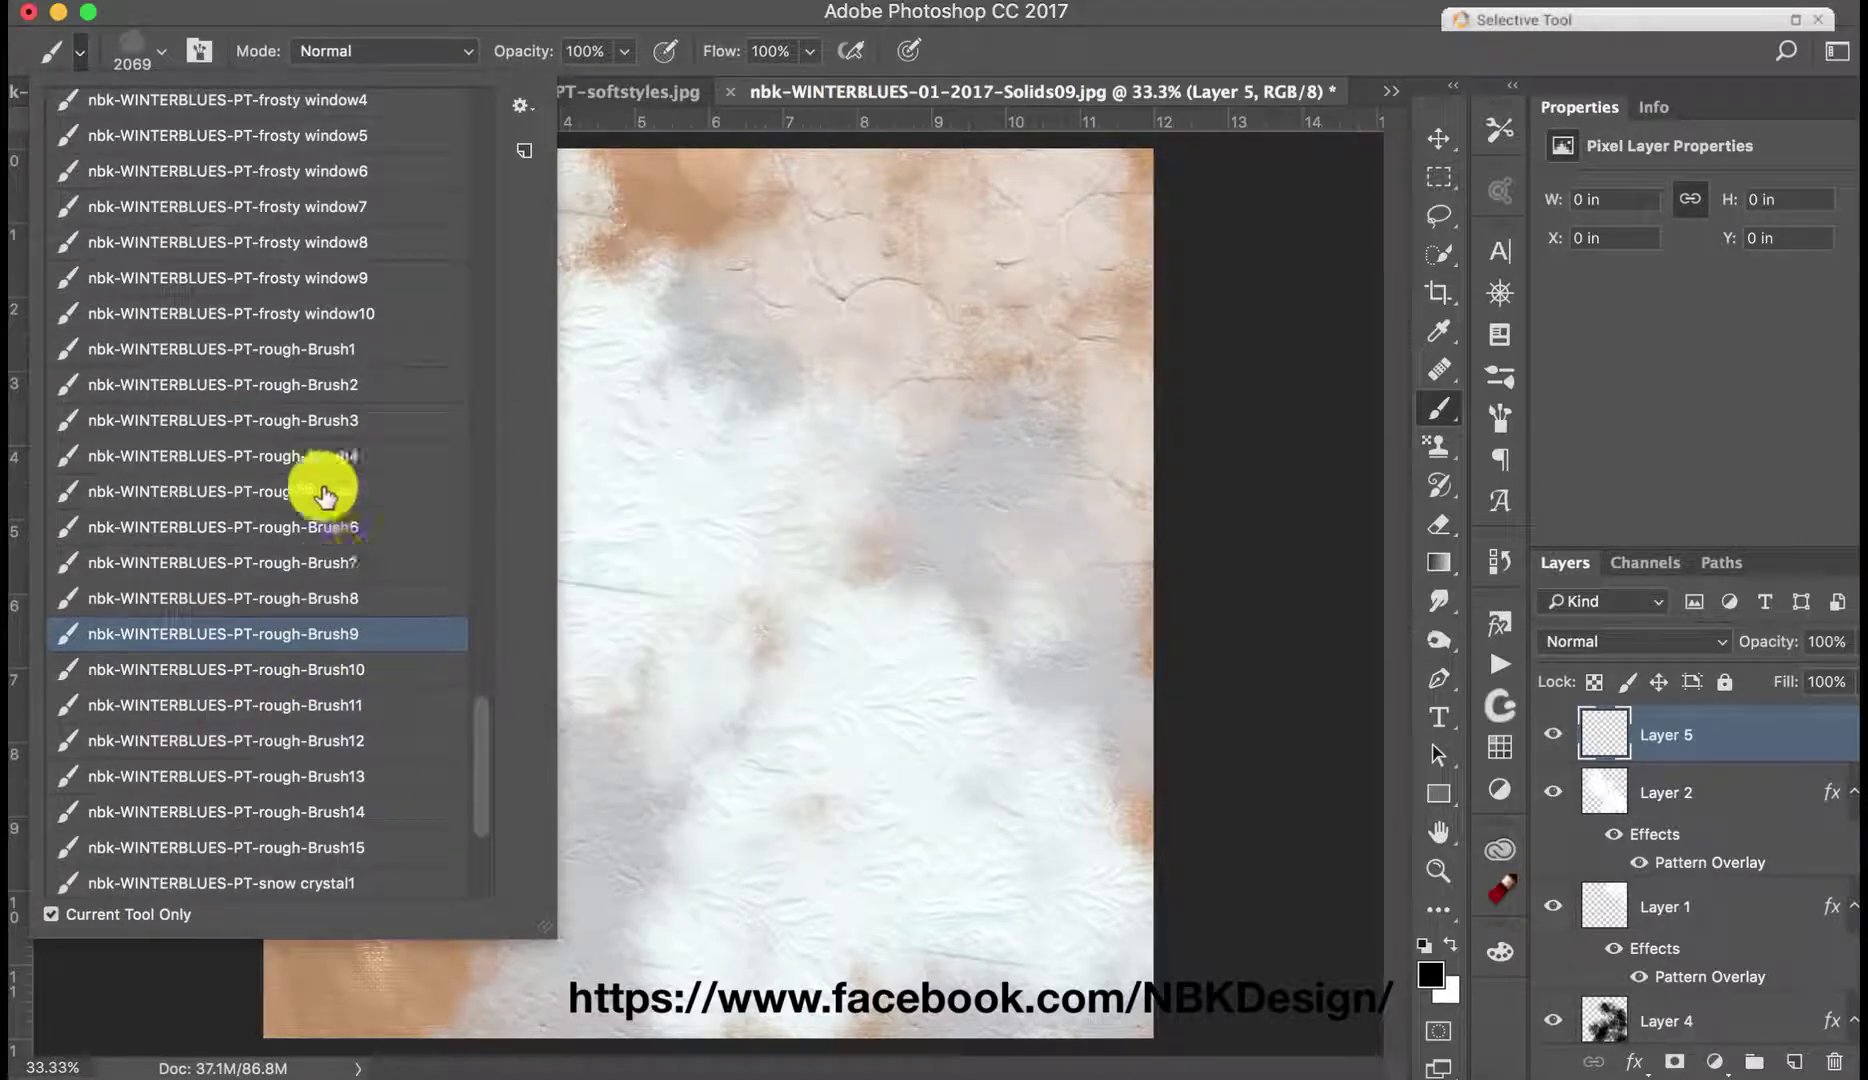
pyautogui.click(340, 563)
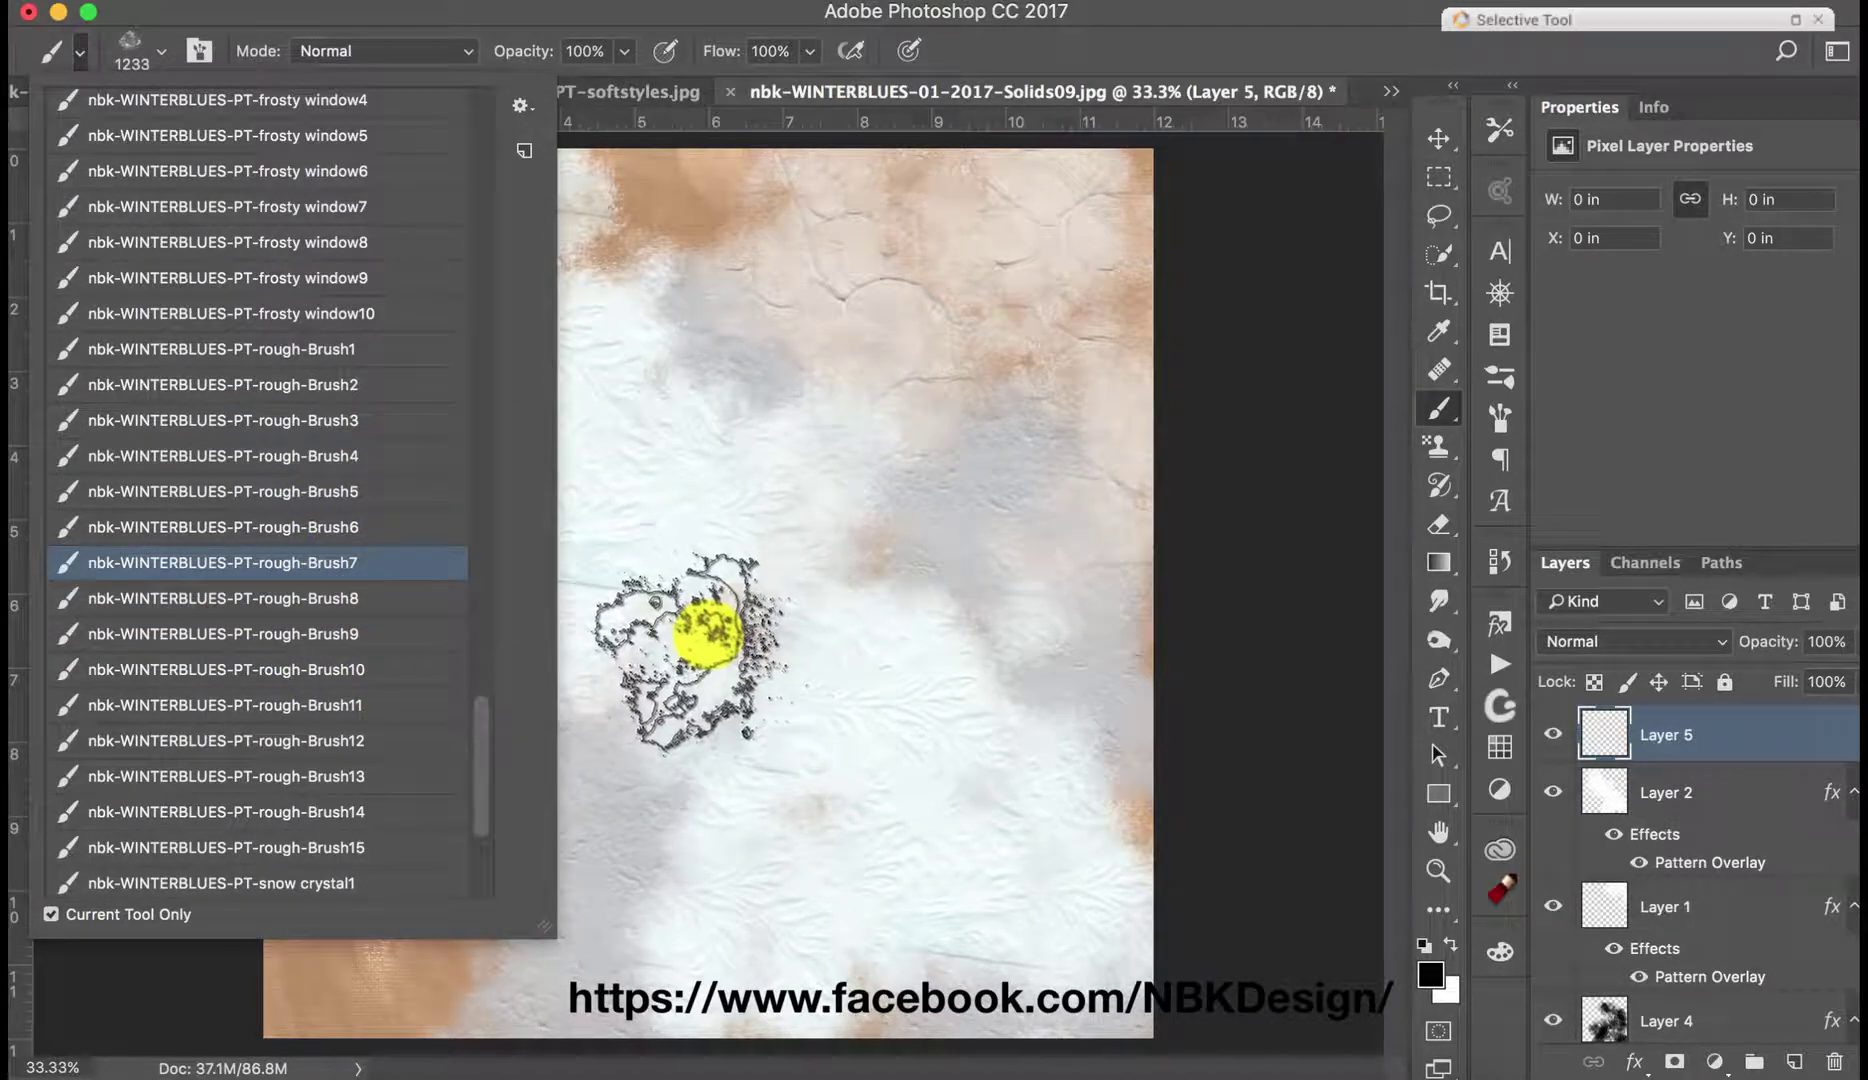
pyautogui.click(410, 600)
pyautogui.click(405, 527)
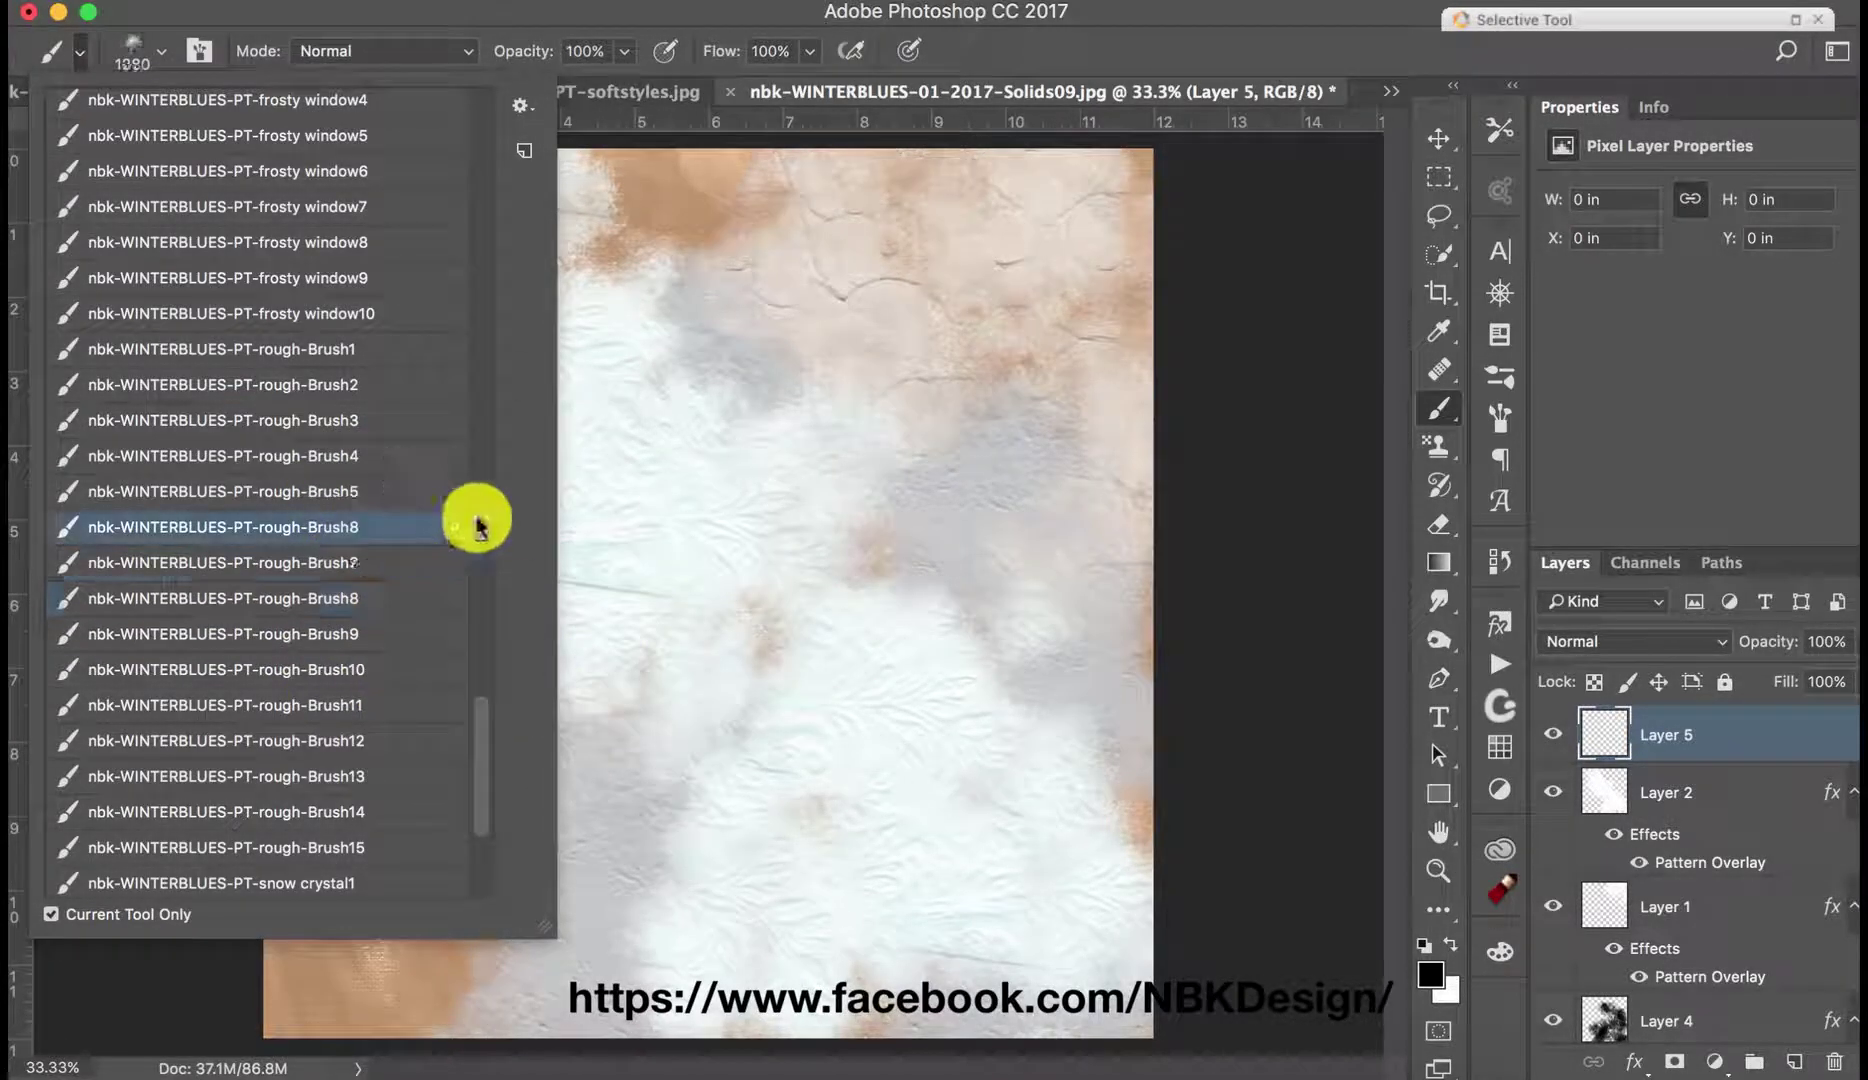
pyautogui.click(440, 491)
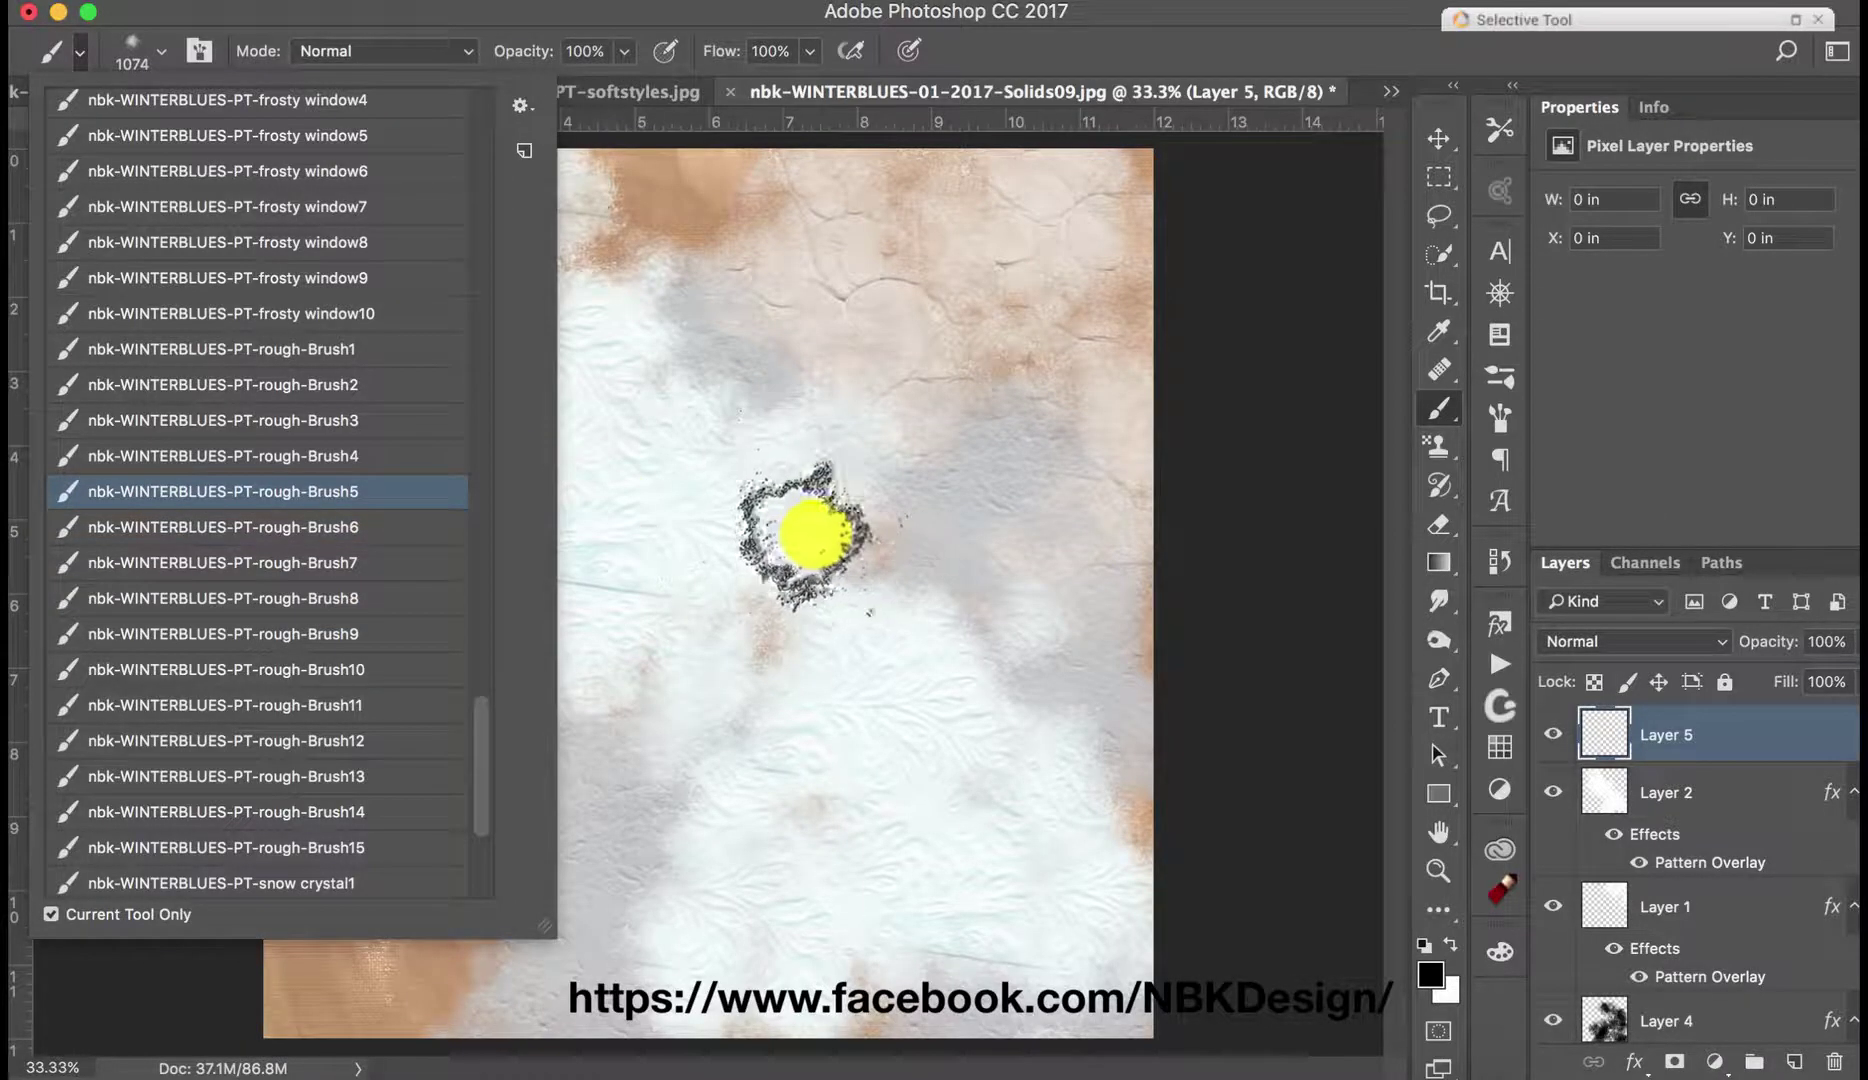
pyautogui.moveTo(816, 528)
pyautogui.mouseDown()
pyautogui.moveTo(865, 460)
pyautogui.moveTo(792, 367)
pyautogui.moveTo(830, 300)
pyautogui.mouseUp()
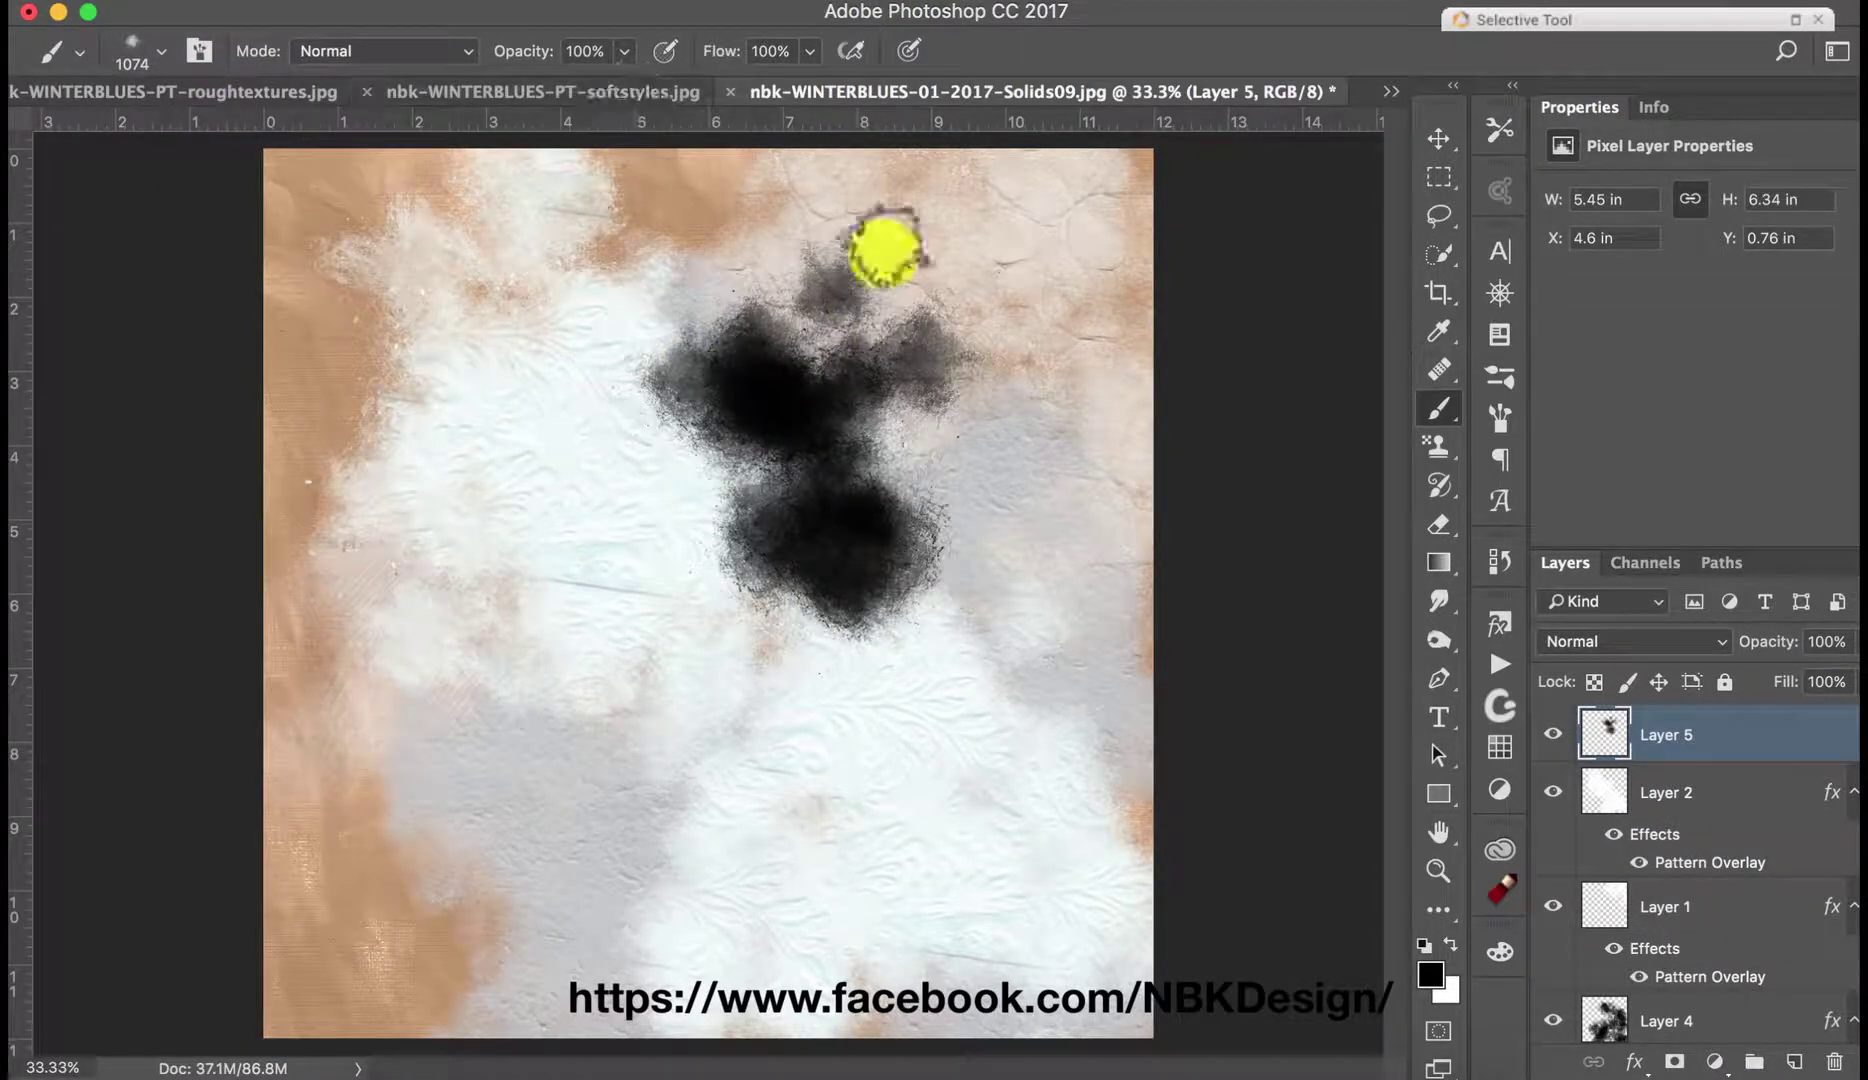
# Step: Apply nbk-WINTERBLUES-TP-Soft-Styles-8 to Layer 5 and extend its brushwork down the paper's lower centre and over the upper-left area
pyautogui.click(1508, 626)
pyautogui.click(1216, 710)
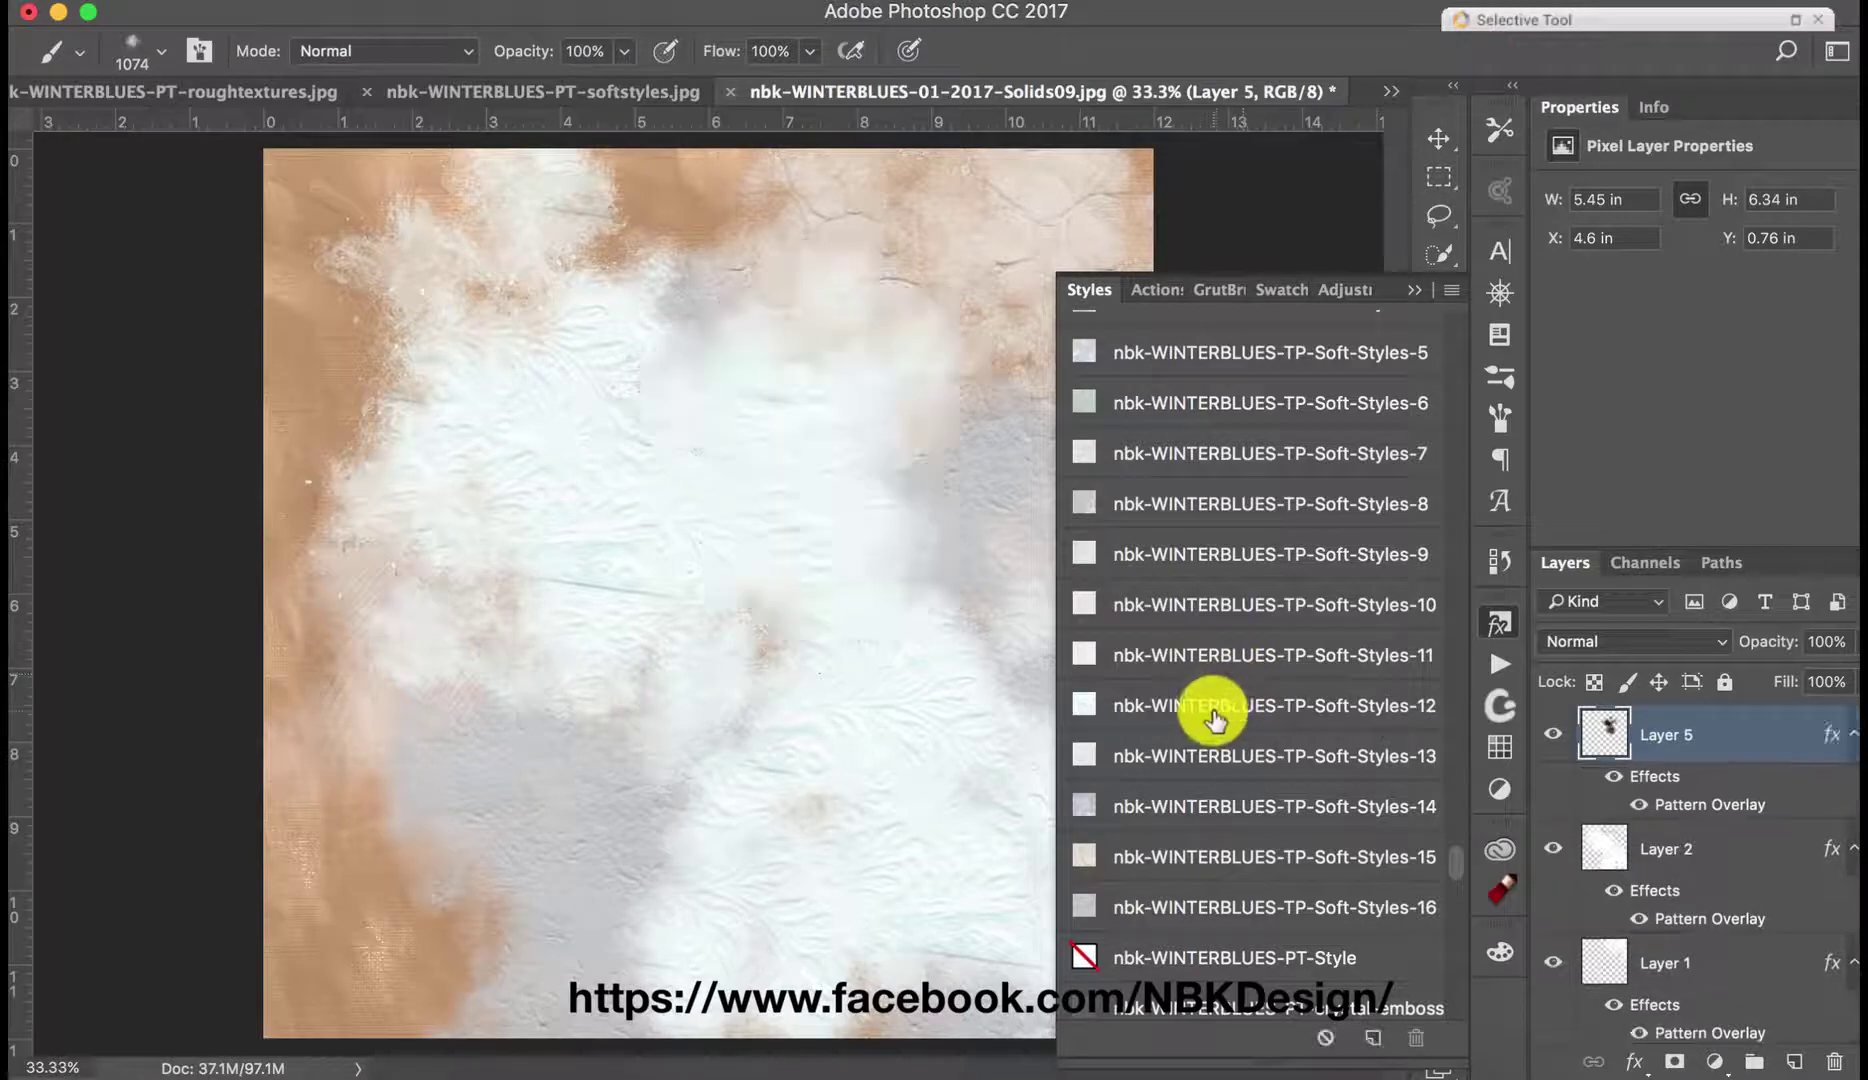
pyautogui.click(1155, 552)
pyautogui.click(1148, 506)
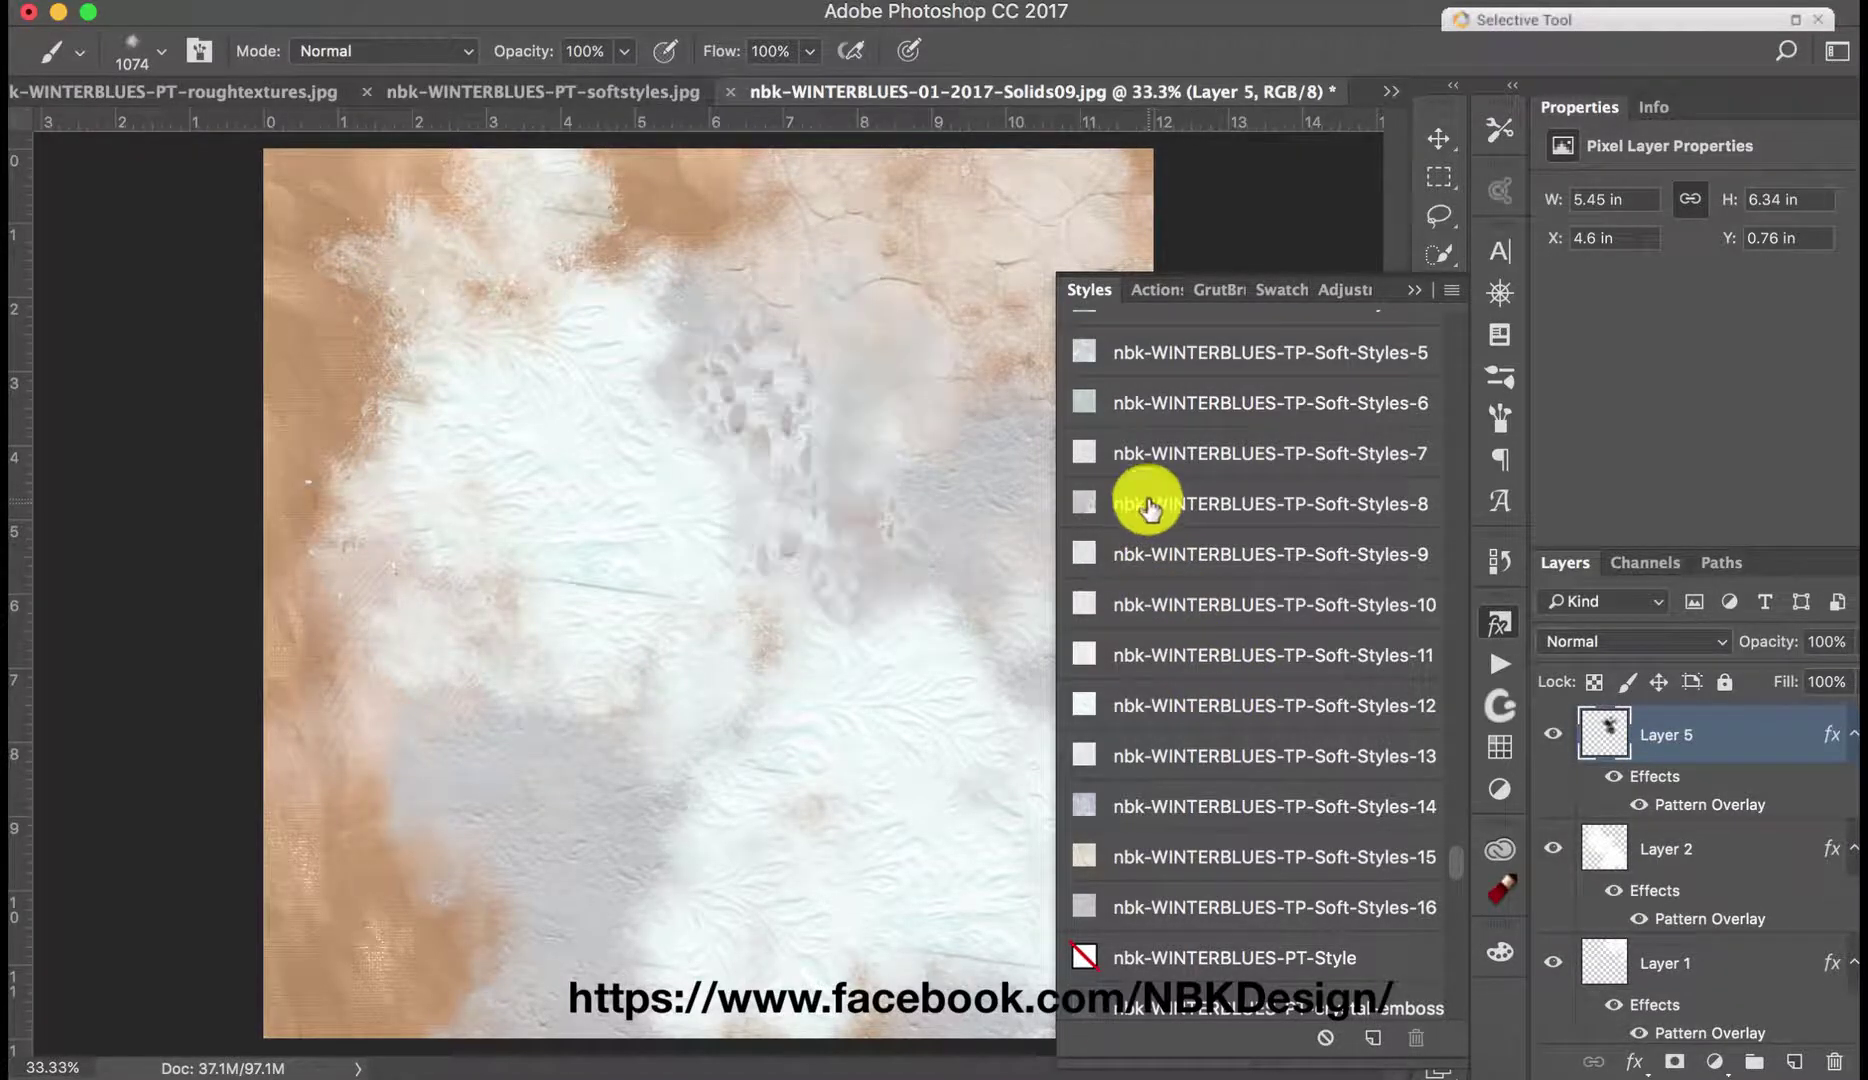
pyautogui.click(1414, 291)
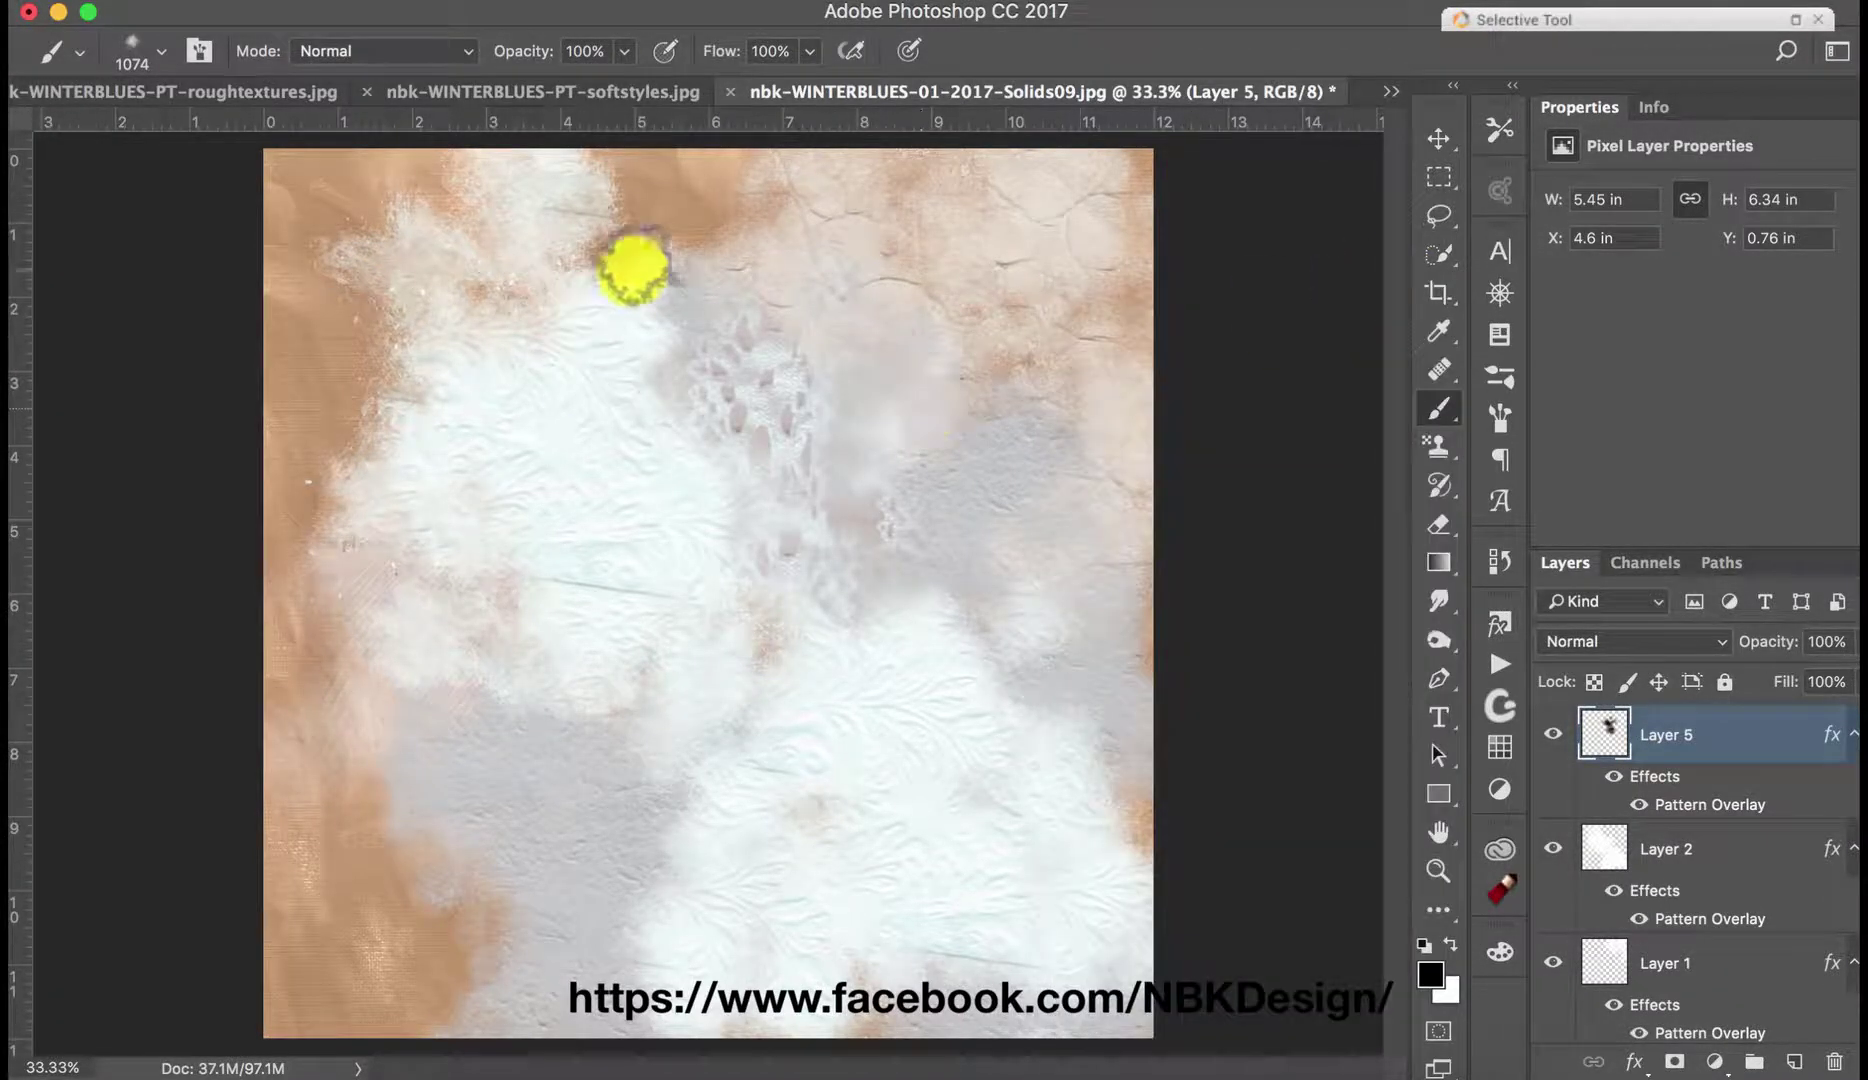
pyautogui.moveTo(624, 651)
pyautogui.mouseDown()
pyautogui.moveTo(675, 728)
pyautogui.moveTo(739, 742)
pyautogui.moveTo(770, 821)
pyautogui.moveTo(724, 952)
pyautogui.mouseUp()
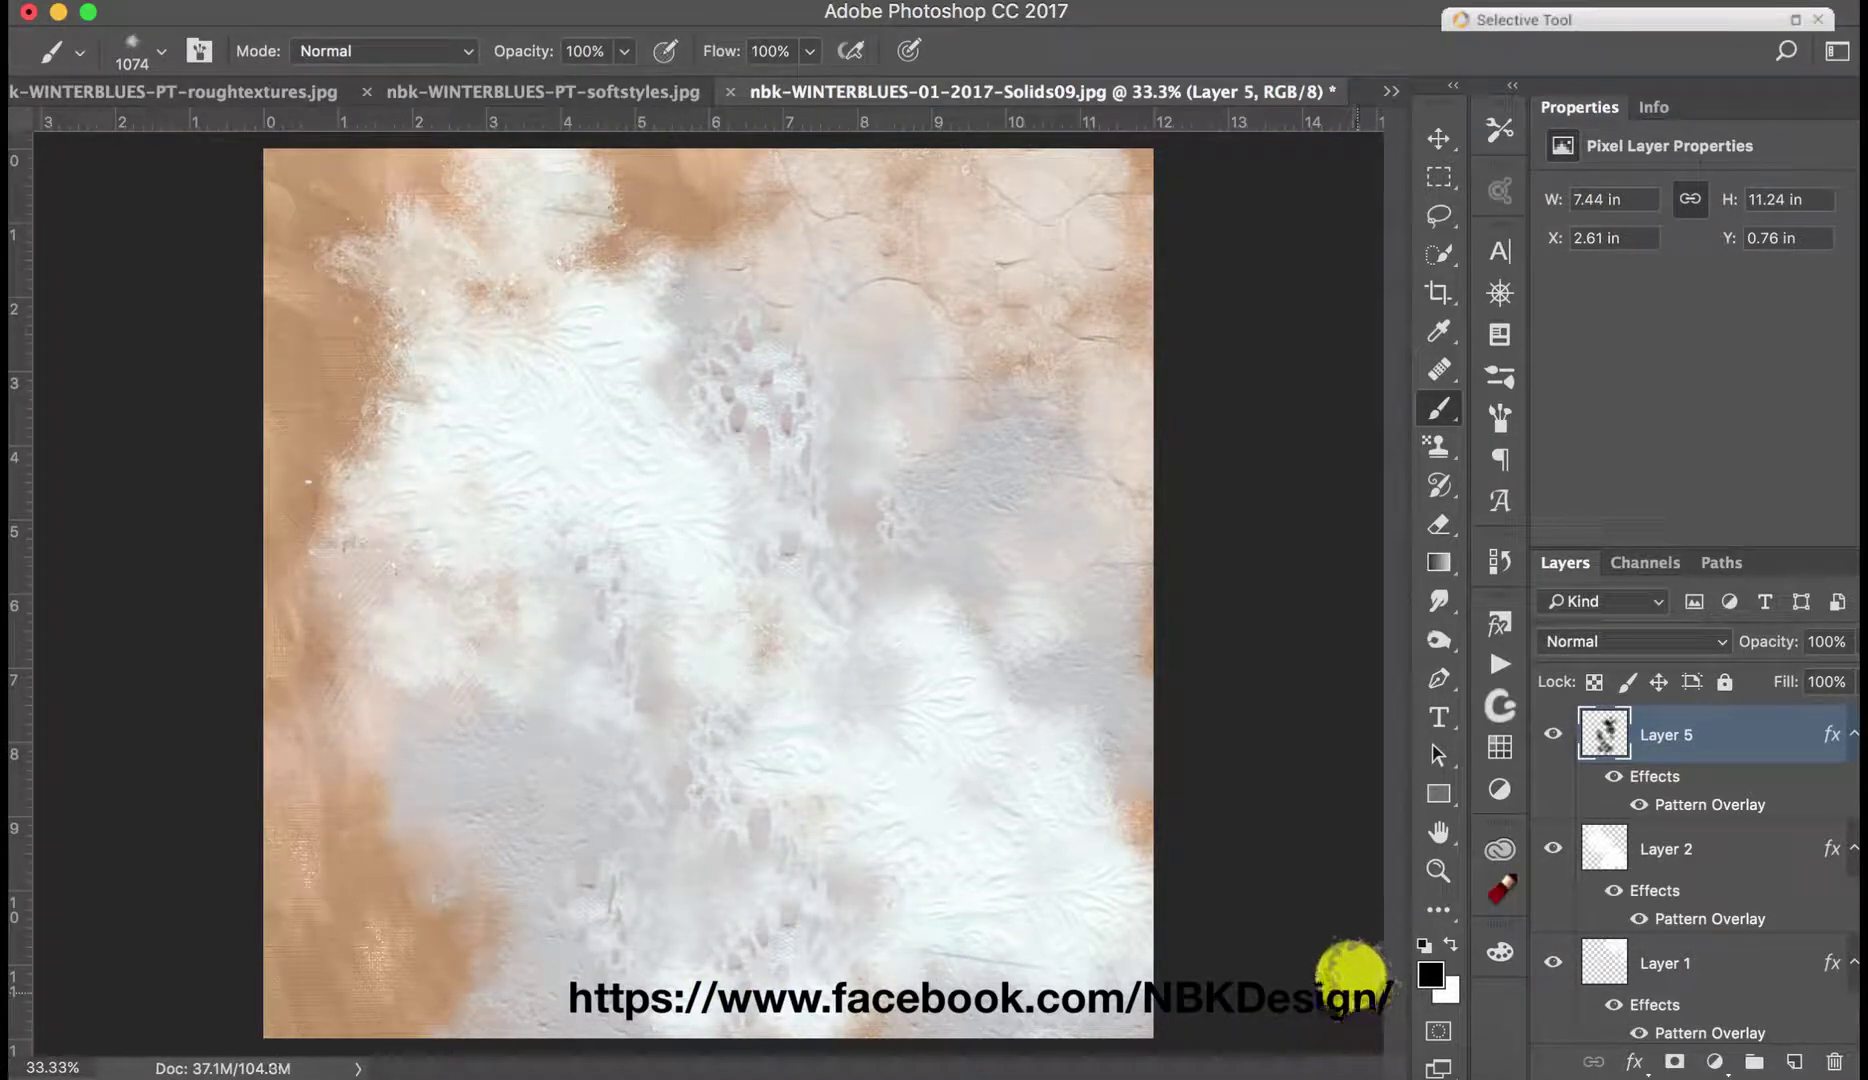
pyautogui.click(403, 400)
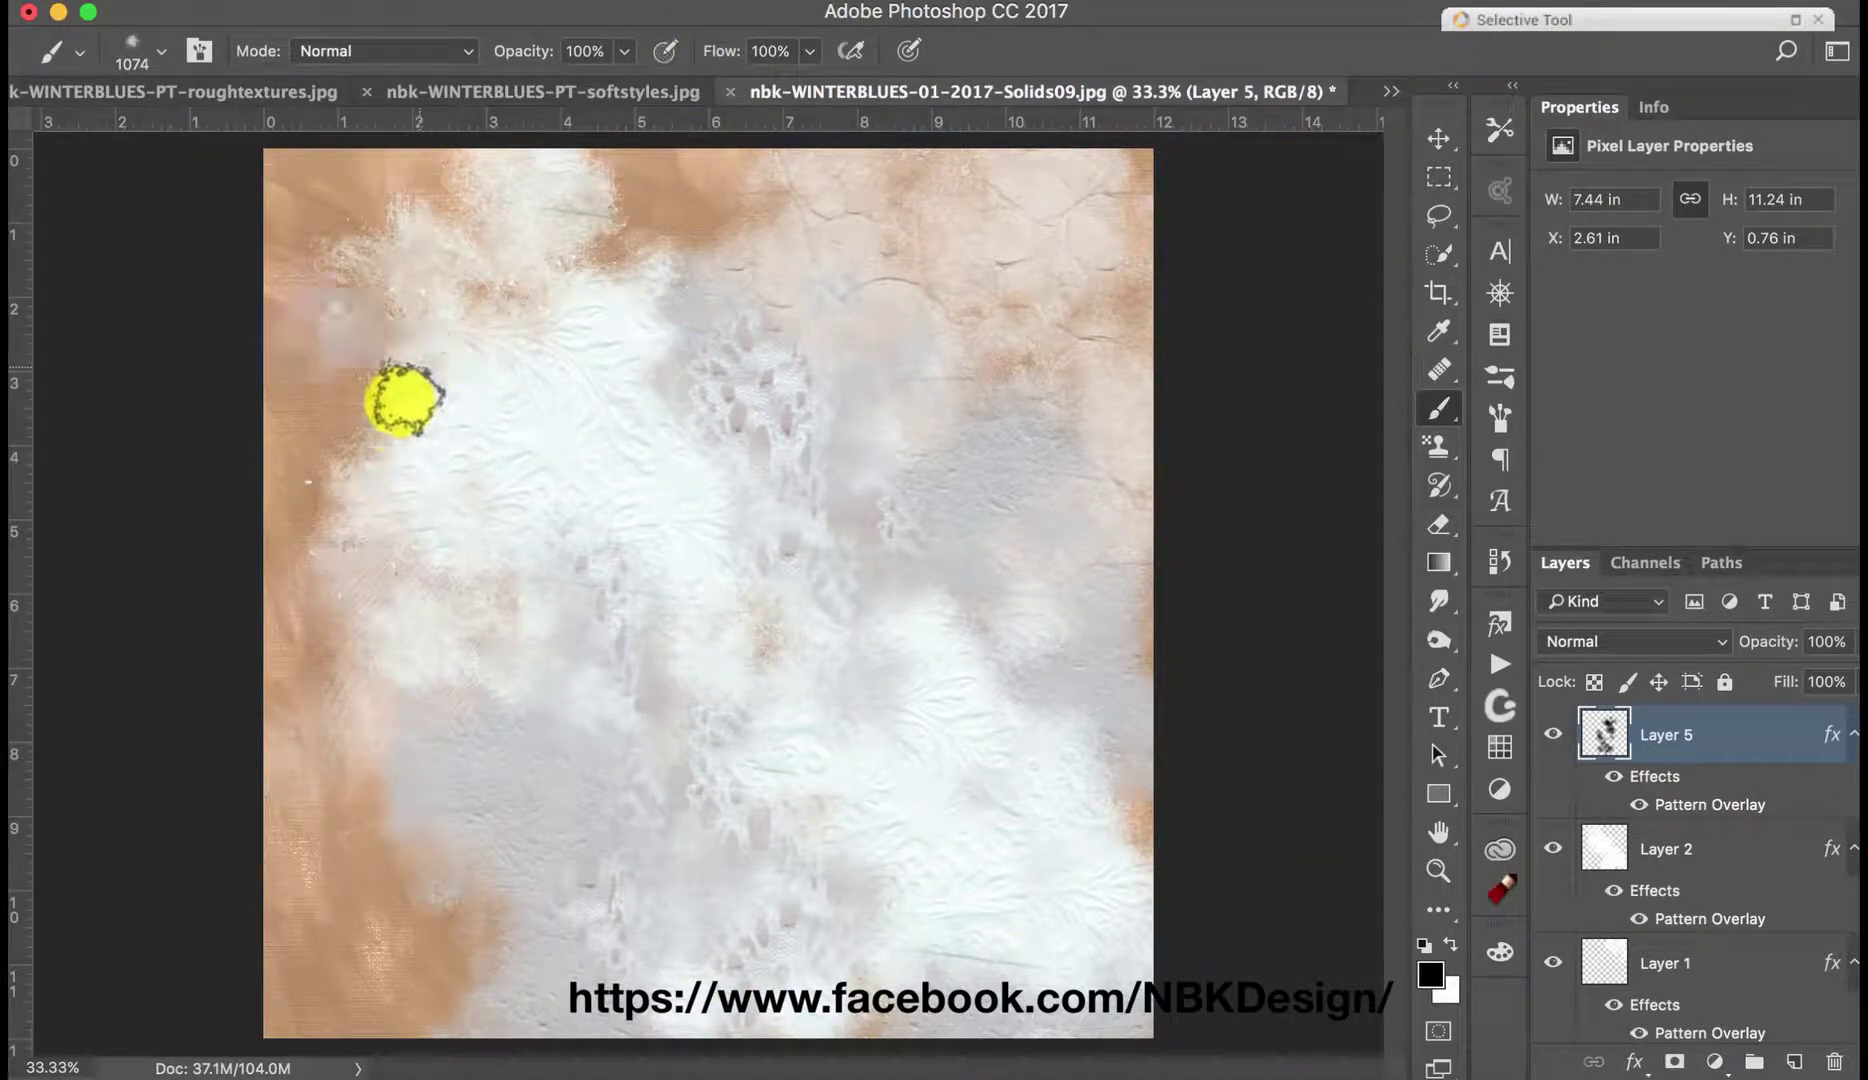
# Step: Add a new layer above Layer 5, try black strokes with nbk-WINTERBLUES-PT-rough-Brush12 over the paper's lower-right area, and undo them
pyautogui.click(1795, 1062)
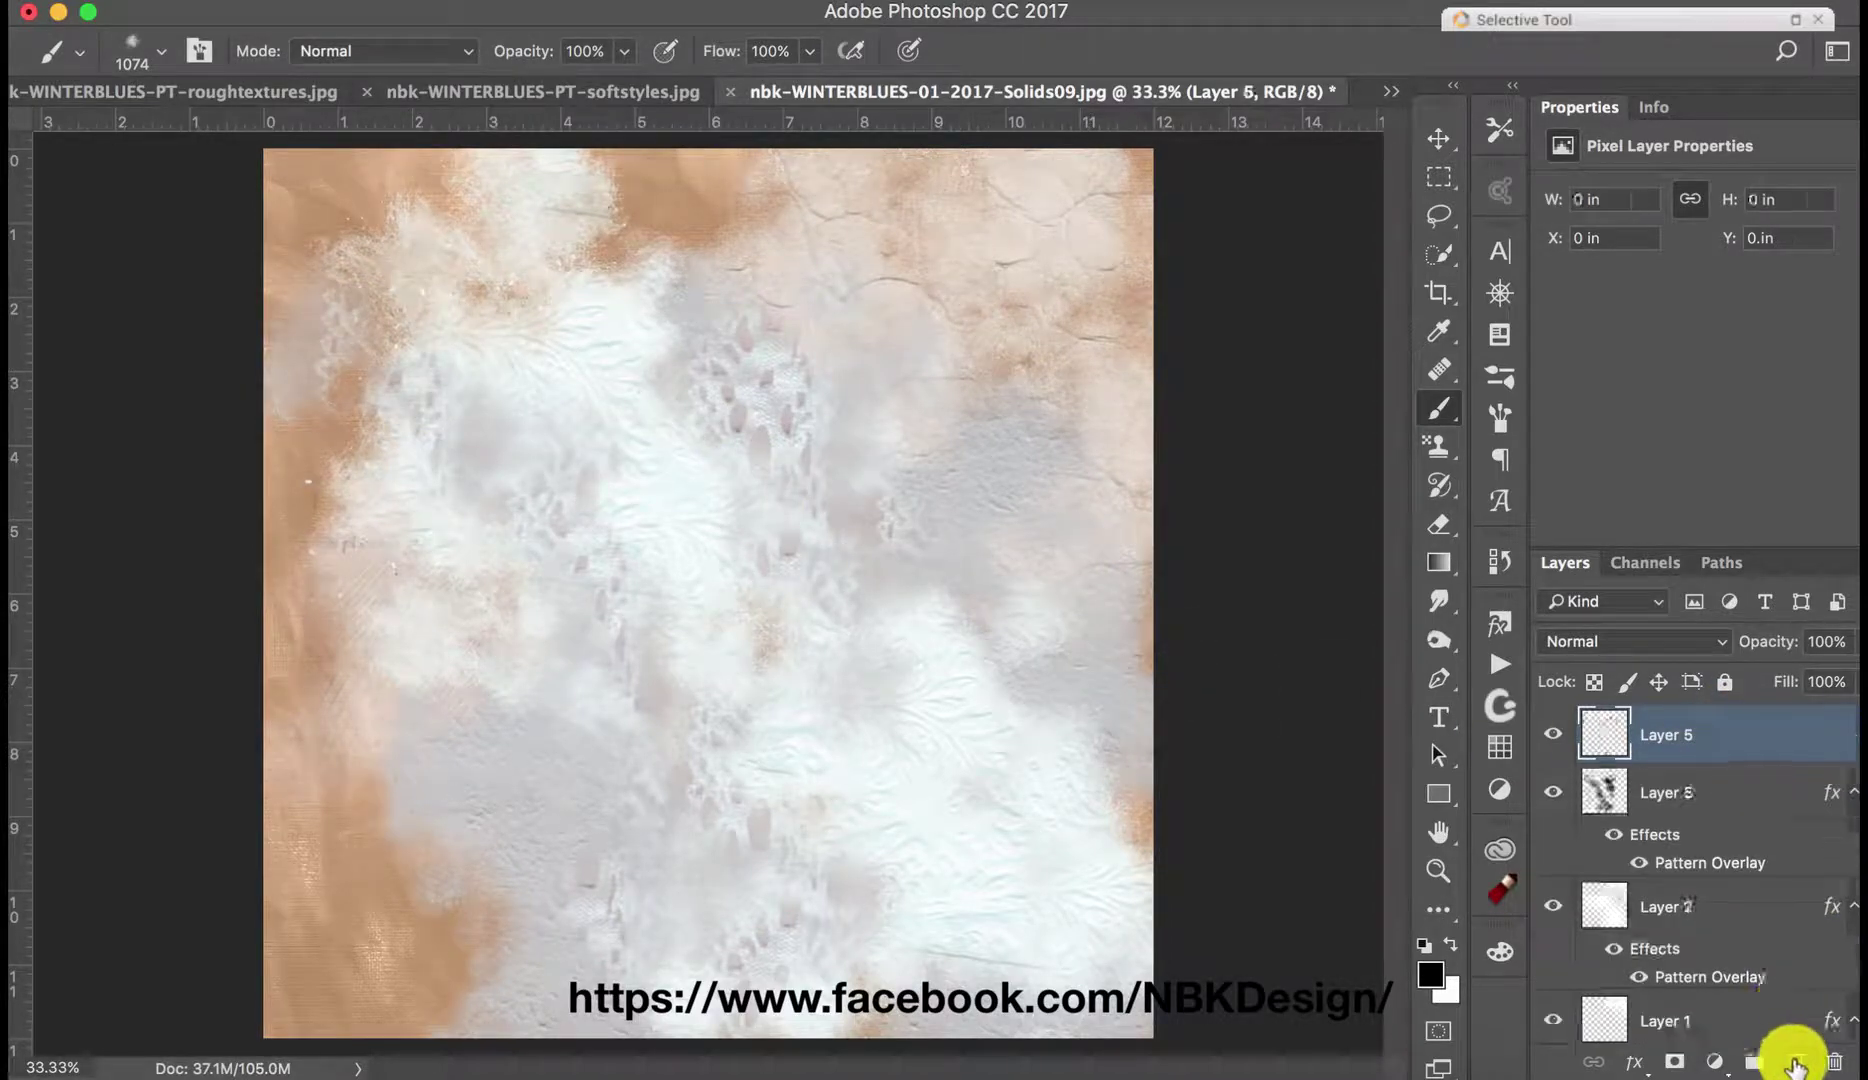
pyautogui.click(82, 58)
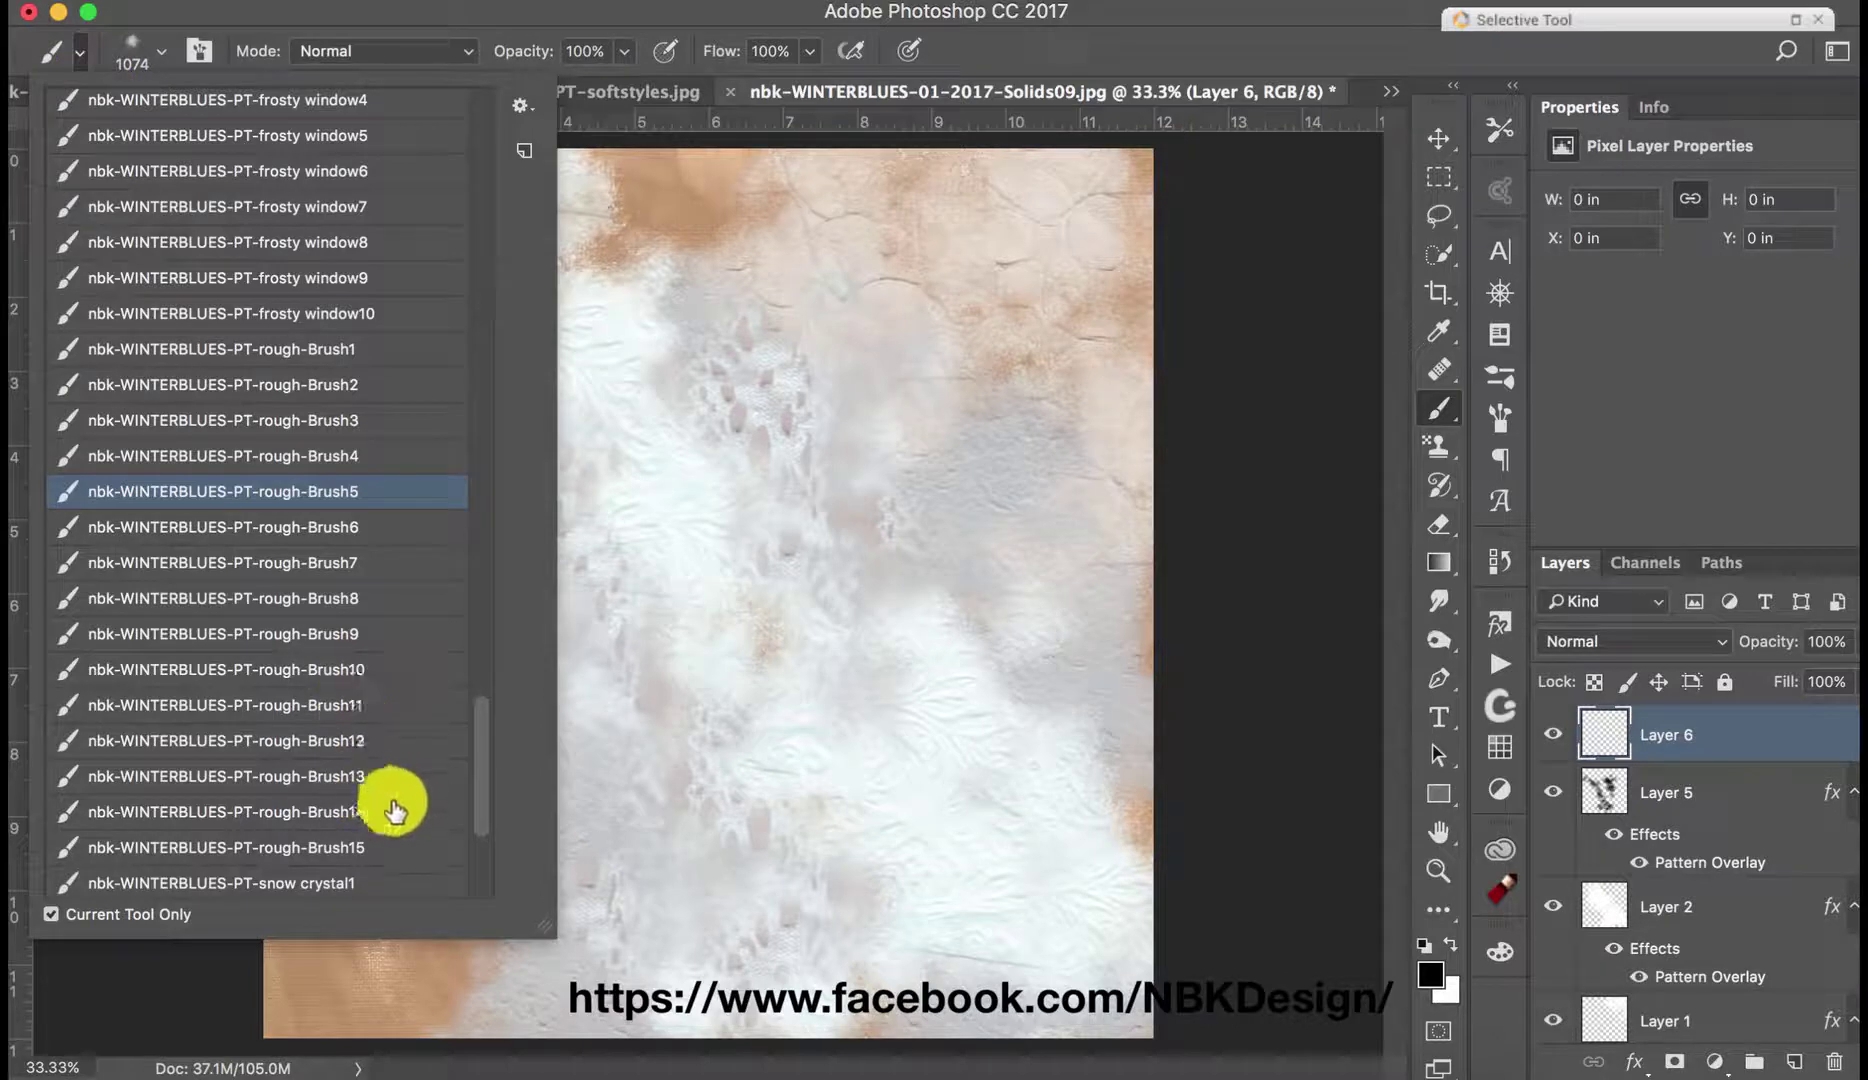
pyautogui.click(370, 755)
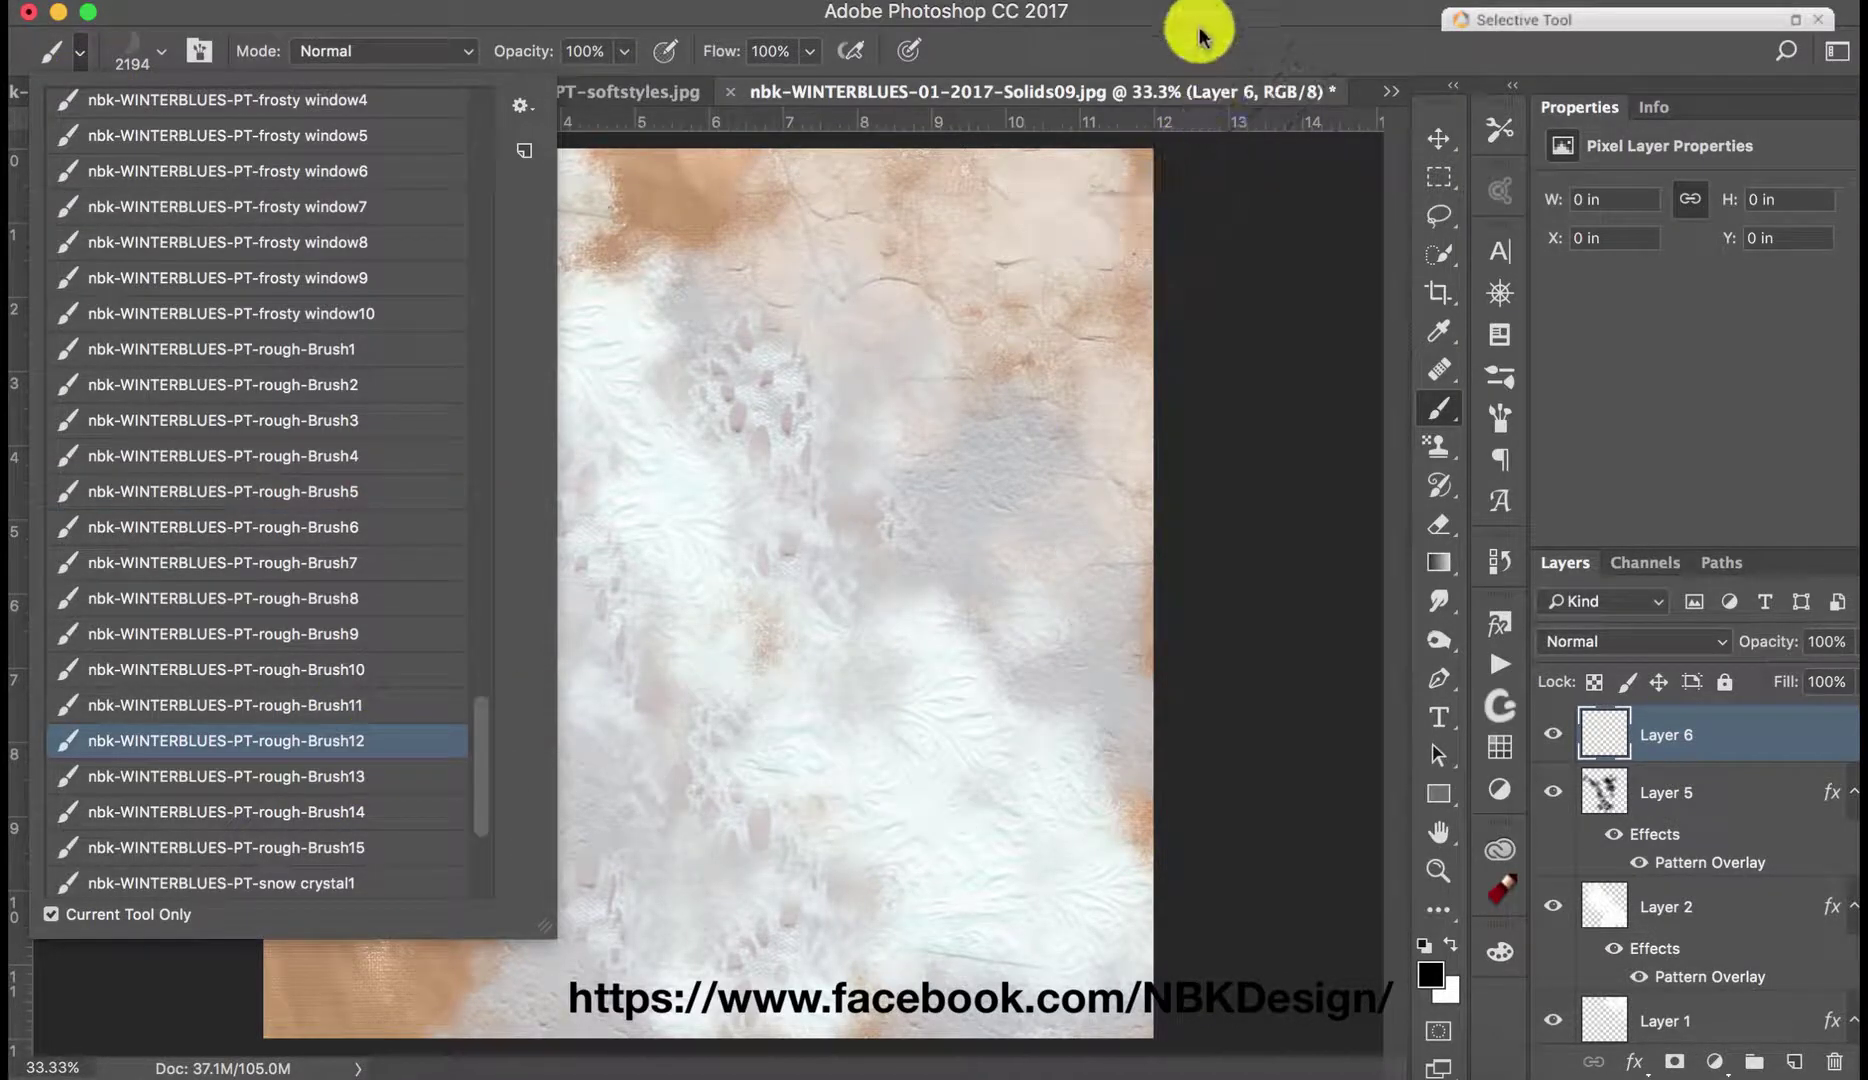
pyautogui.click(1197, 25)
pyautogui.moveTo(1075, 383)
pyautogui.mouseDown()
pyautogui.moveTo(959, 655)
pyautogui.moveTo(963, 834)
pyautogui.moveTo(1026, 880)
pyautogui.moveTo(1153, 855)
pyautogui.moveTo(1147, 834)
pyautogui.mouseUp()
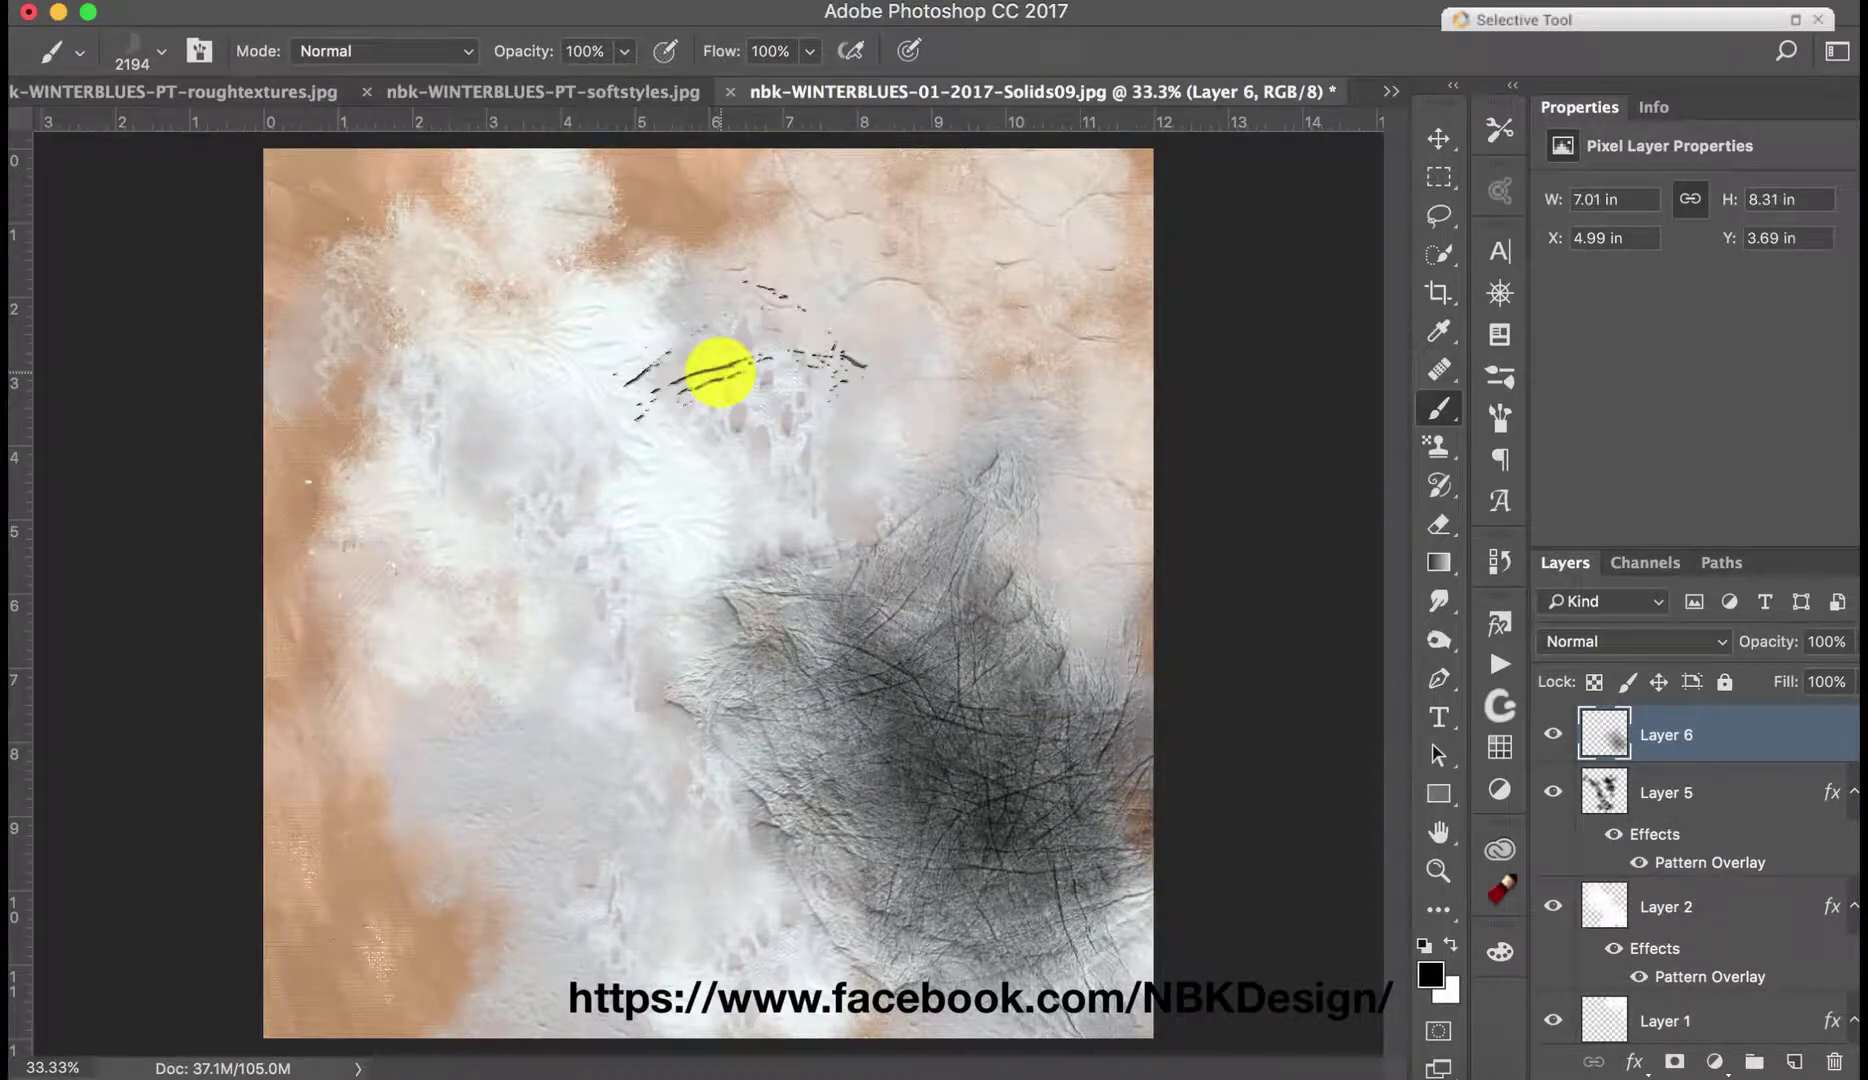
pyautogui.hotkey('ctrl', 'z')
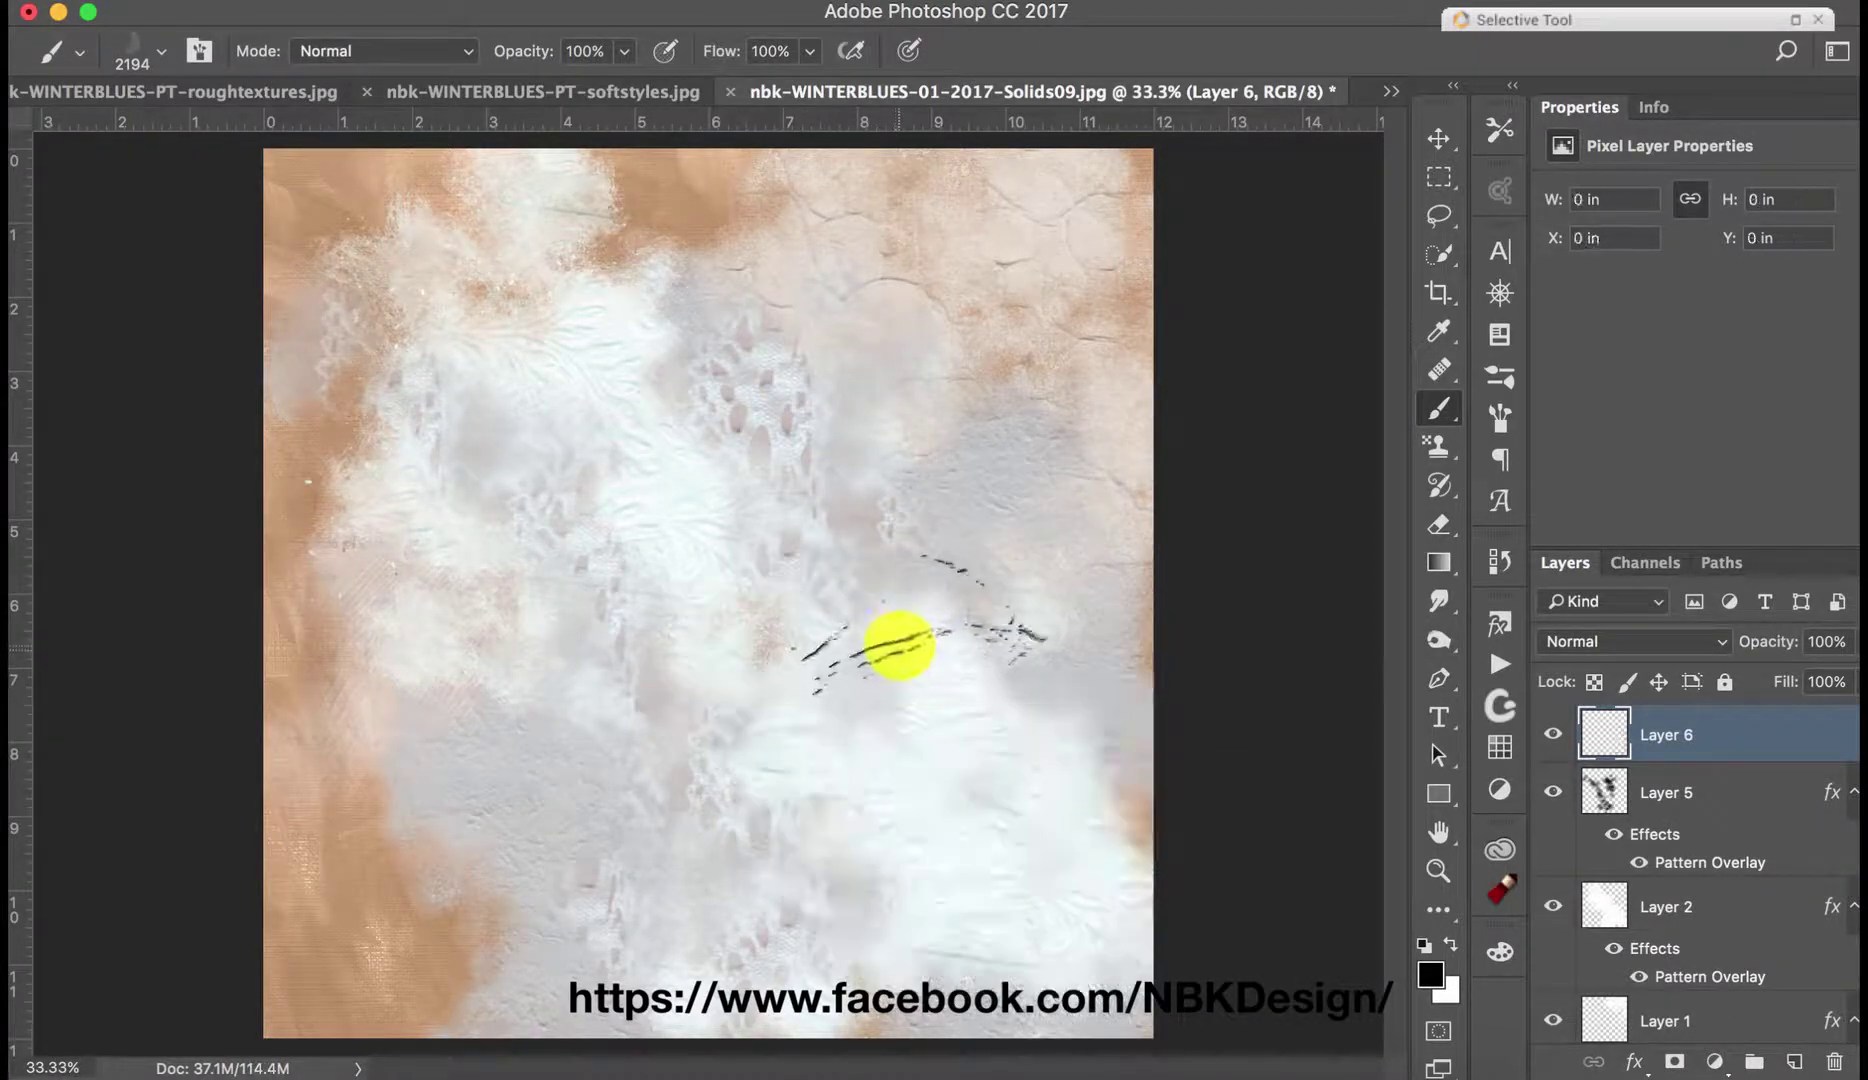
# Step: Set the foreground colour to teal (RGB 154, 215, 209) and paint about 6.8 by 8.8 in over the paper's lower-right area on Layer 6
pyautogui.click(1430, 975)
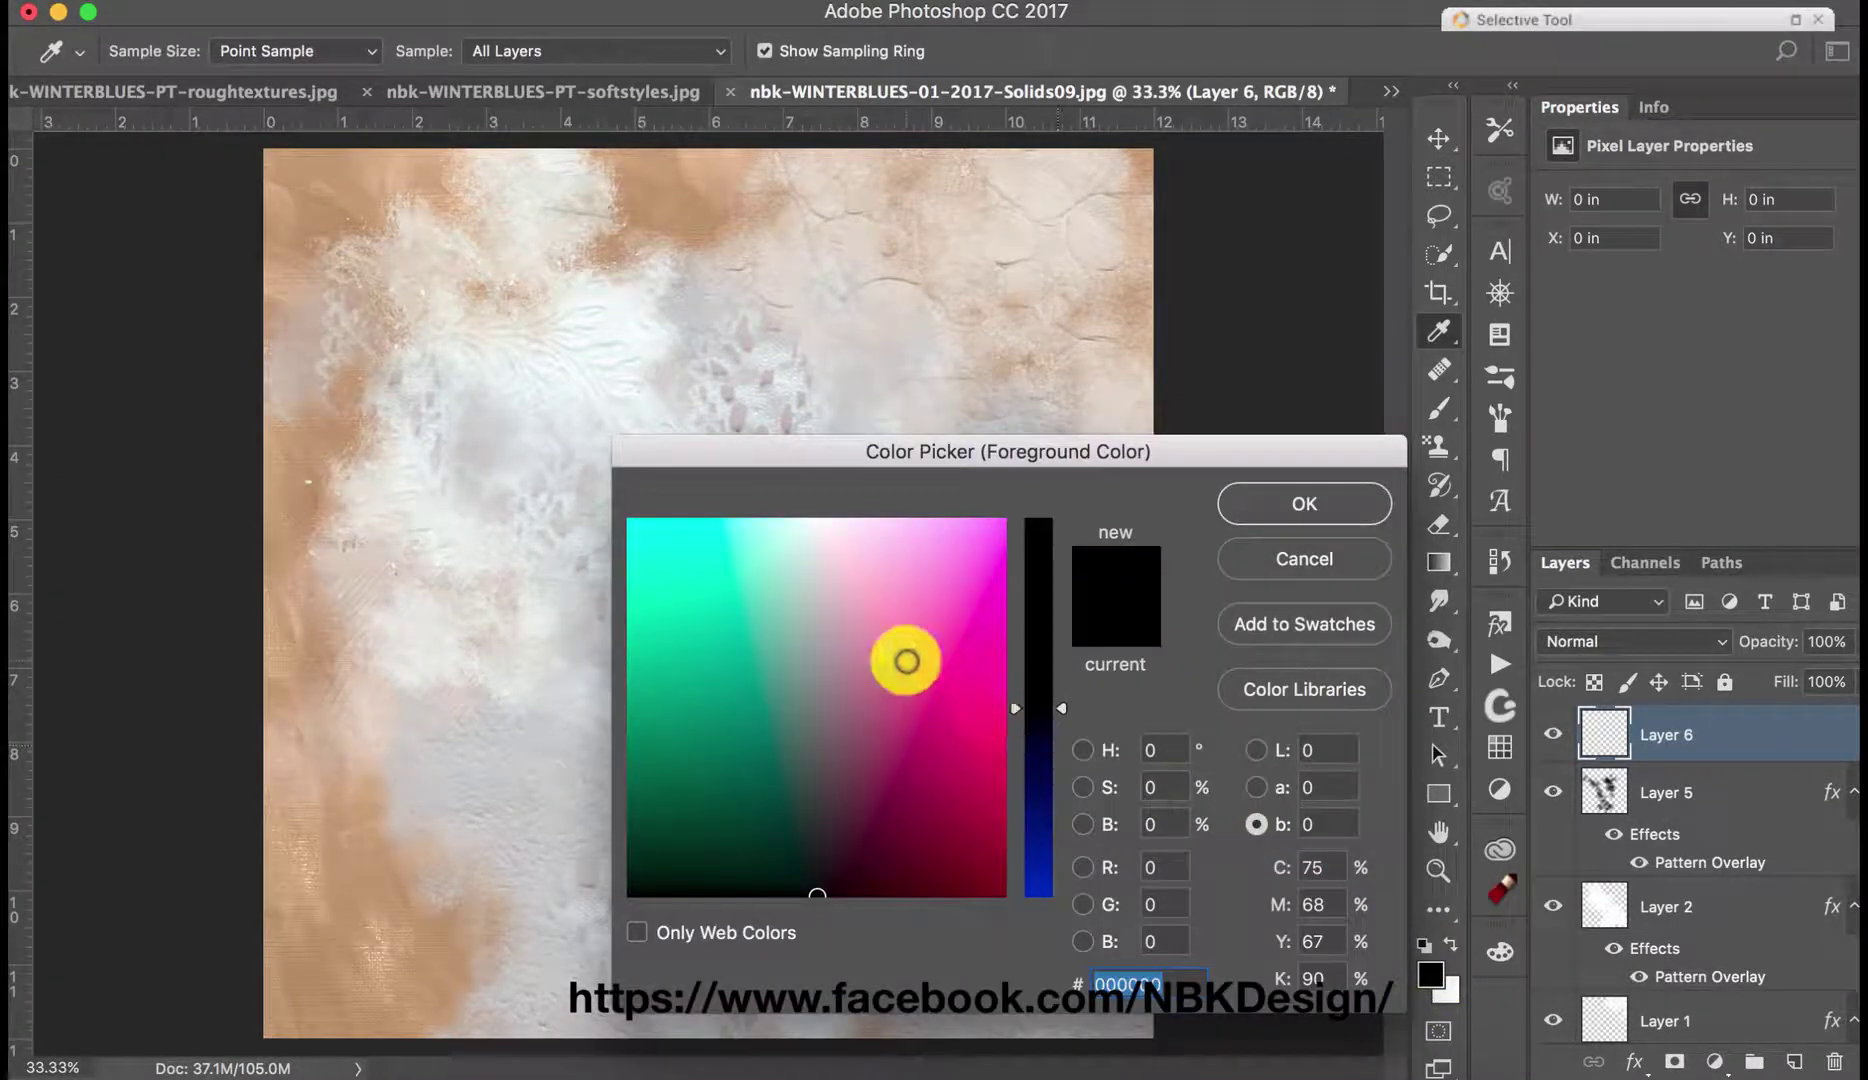
pyautogui.click(754, 545)
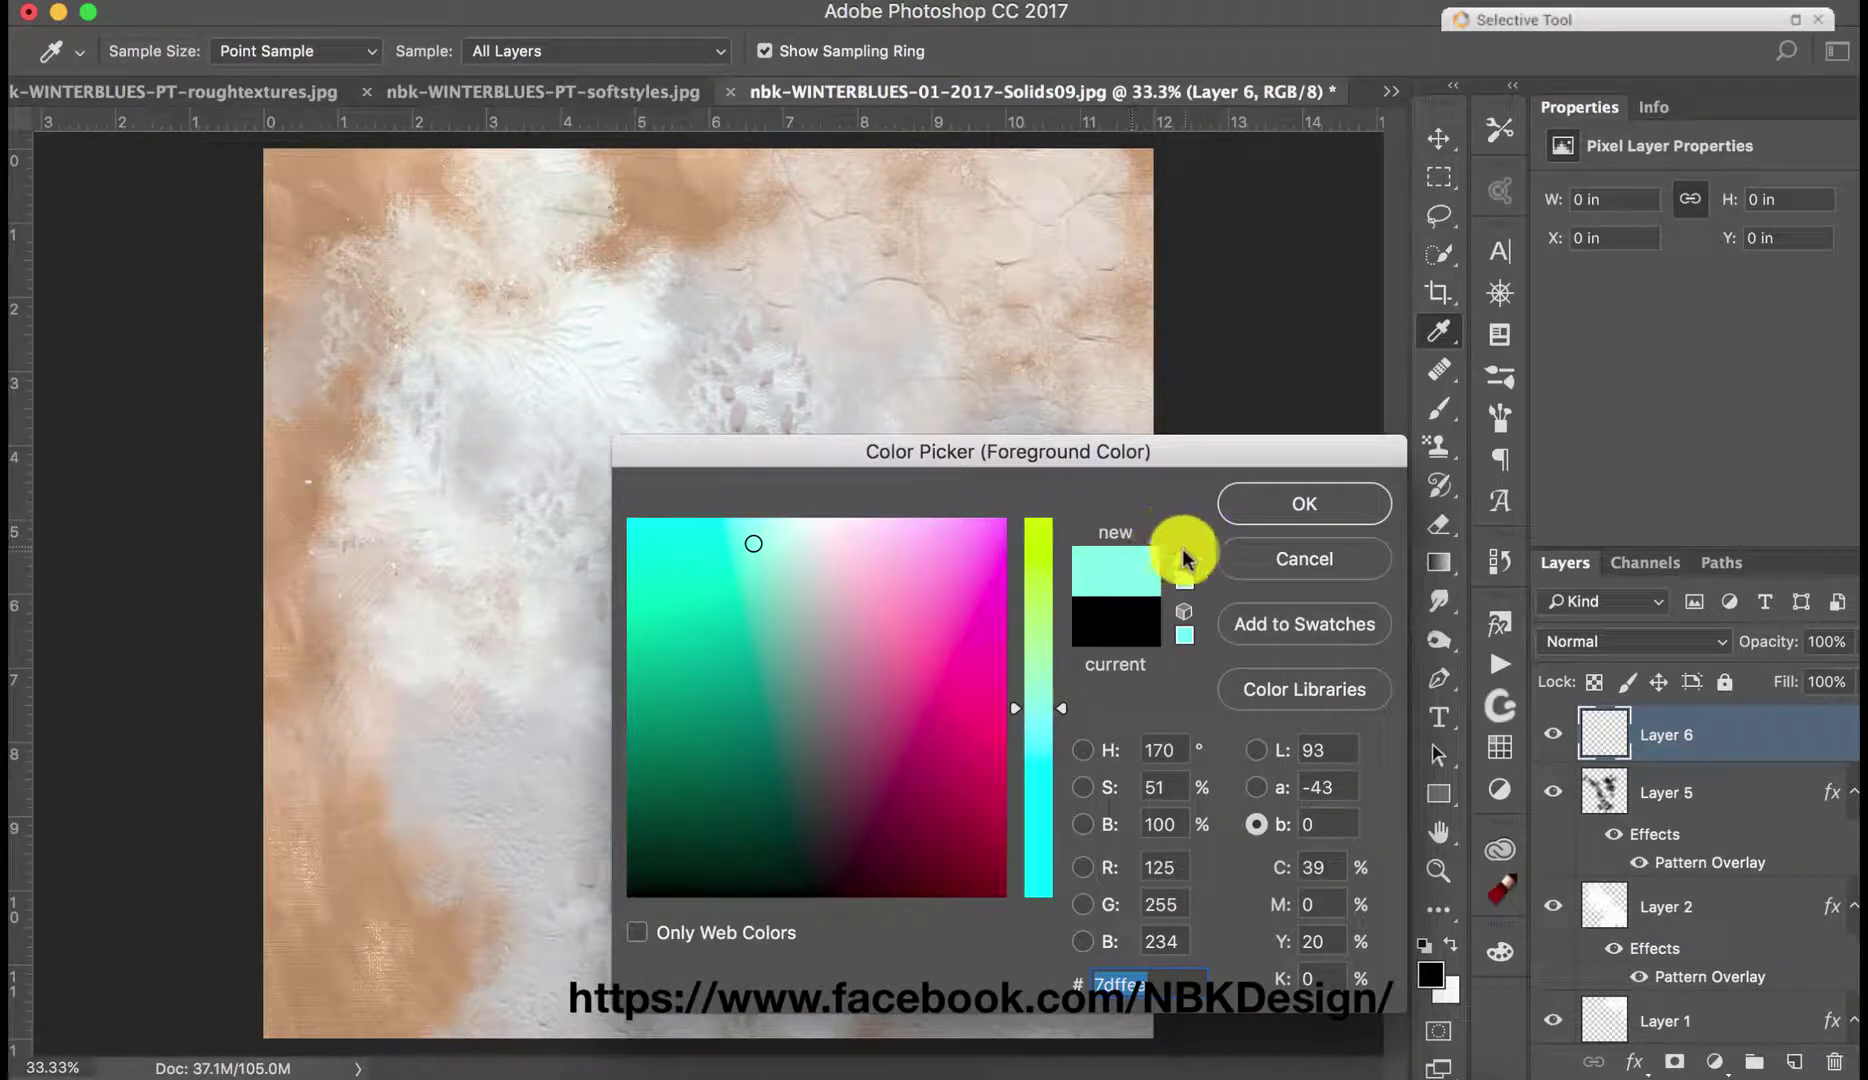
pyautogui.click(1255, 510)
pyautogui.moveTo(1003, 680); pyautogui.dragTo(1009, 795)
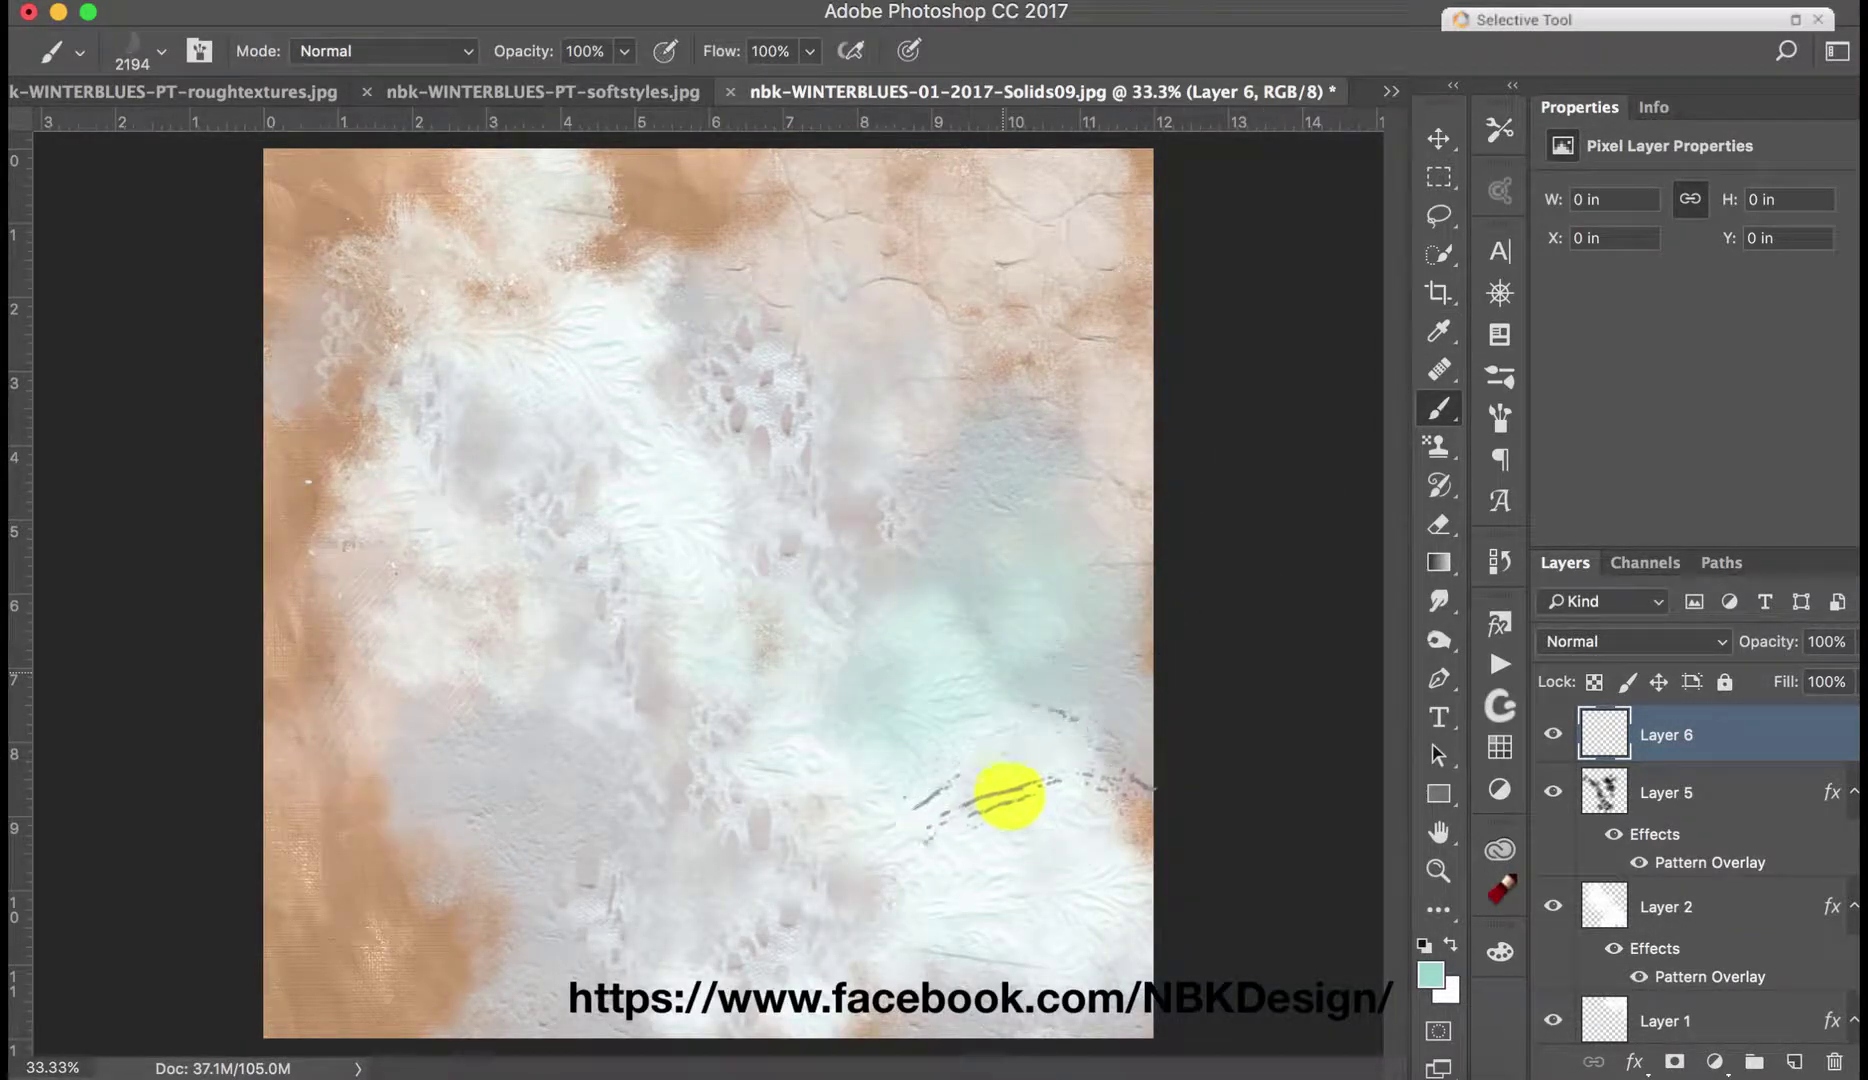
# Step: Set the foreground colour to red and paint Layer 6 over the paper's right side, lower-left corner, left edge and centre with the same rough brush
pyautogui.click(1430, 975)
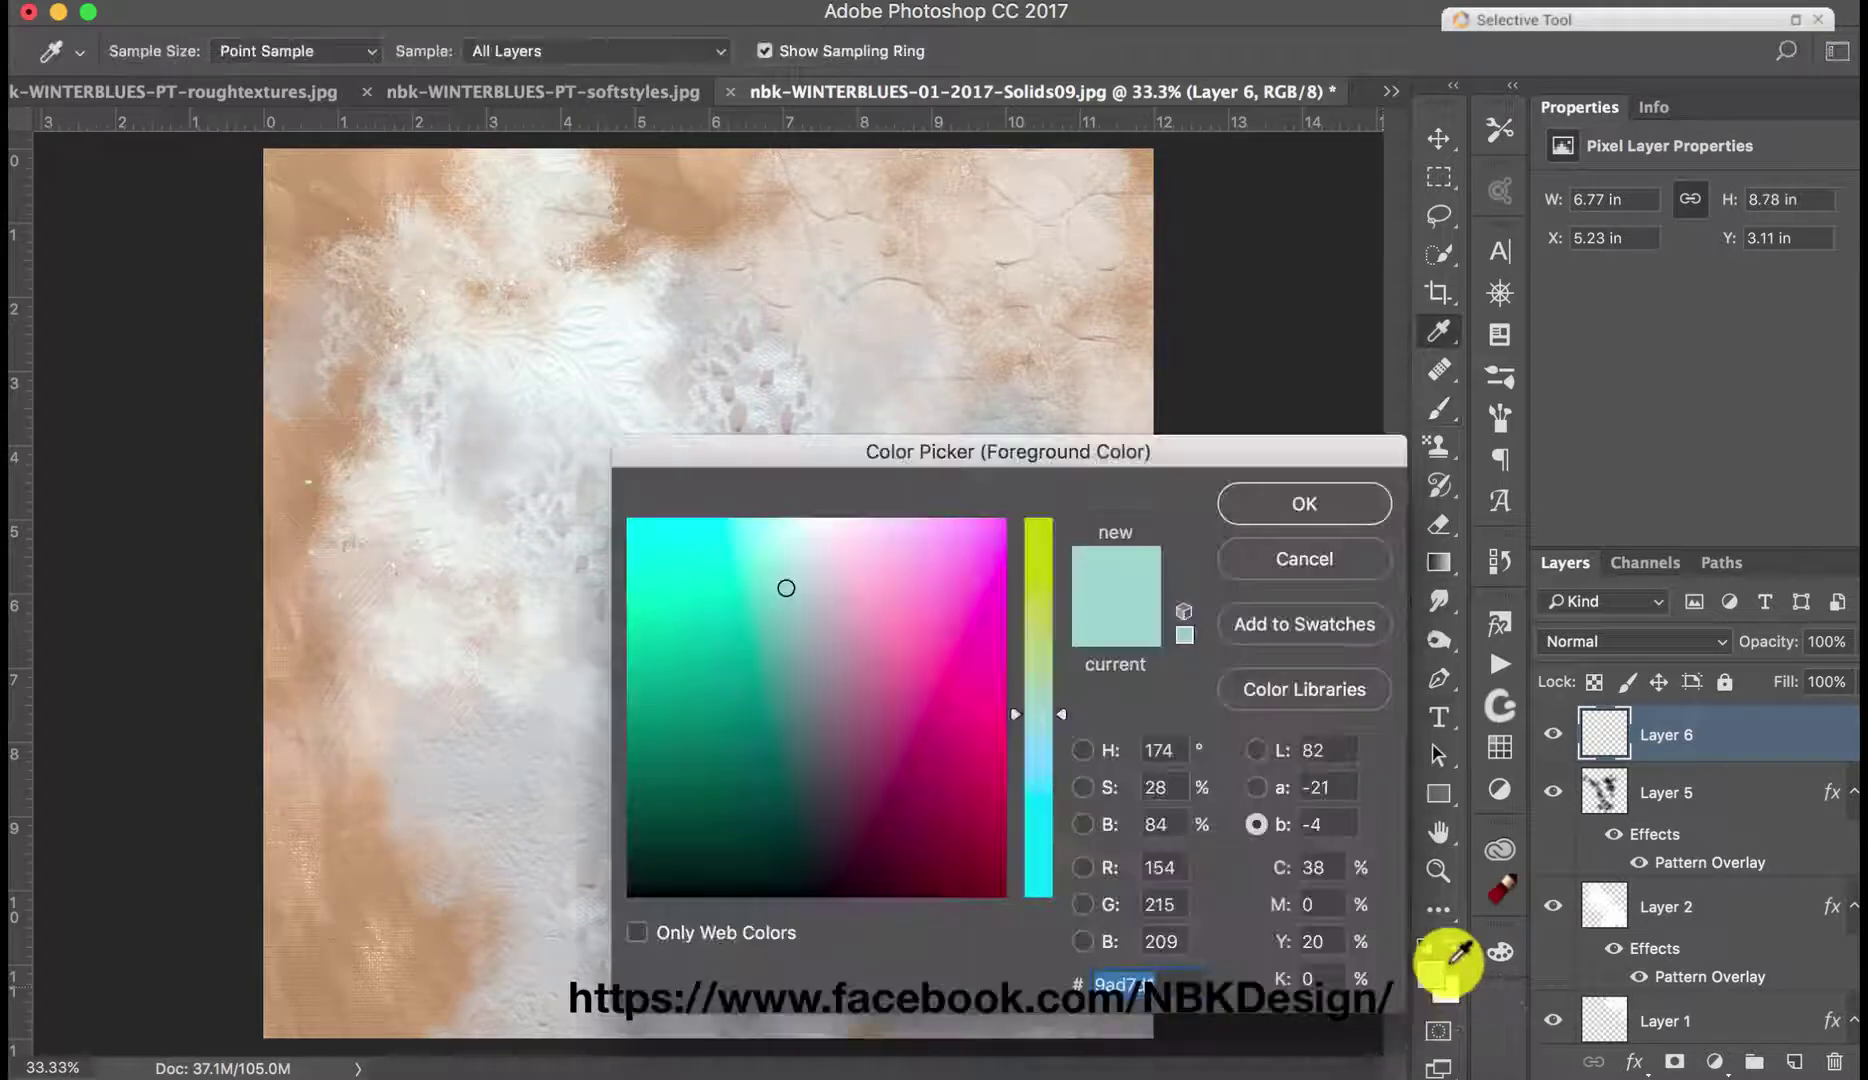
pyautogui.click(920, 726)
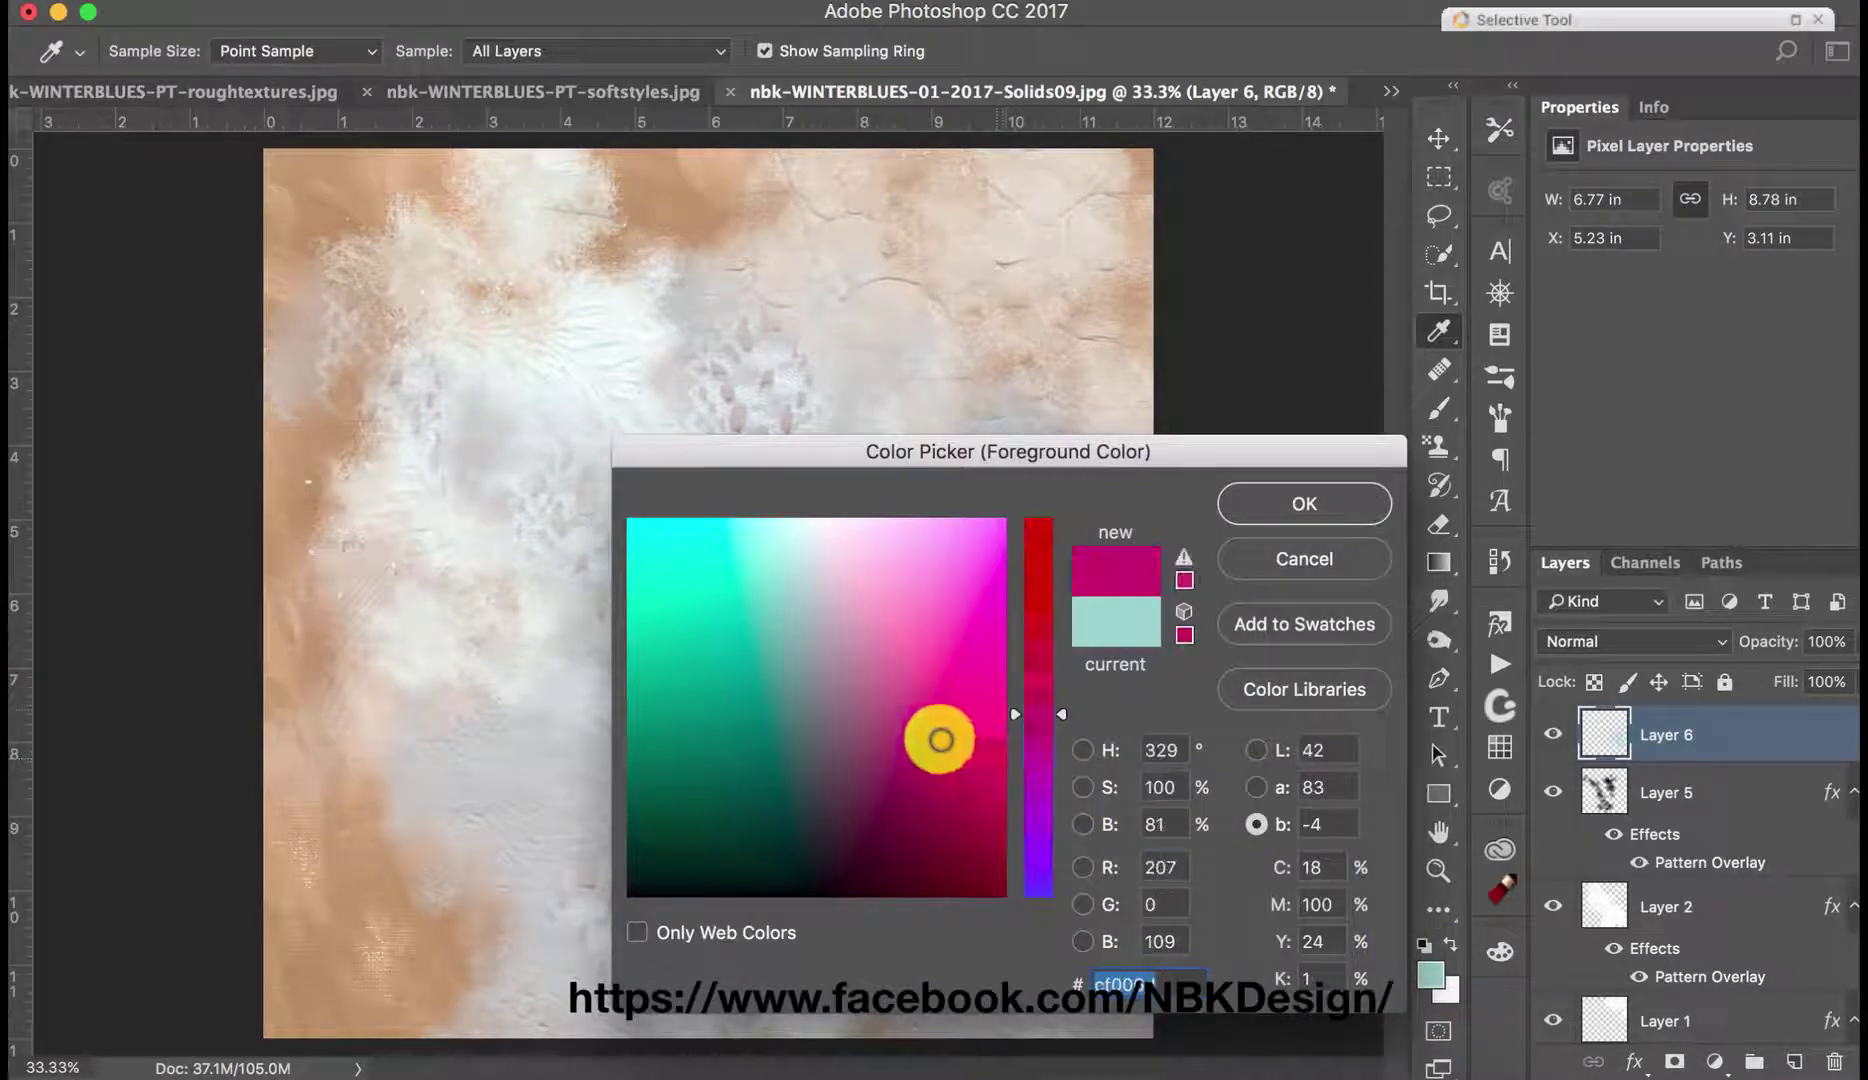
pyautogui.click(1038, 546)
pyautogui.click(1260, 500)
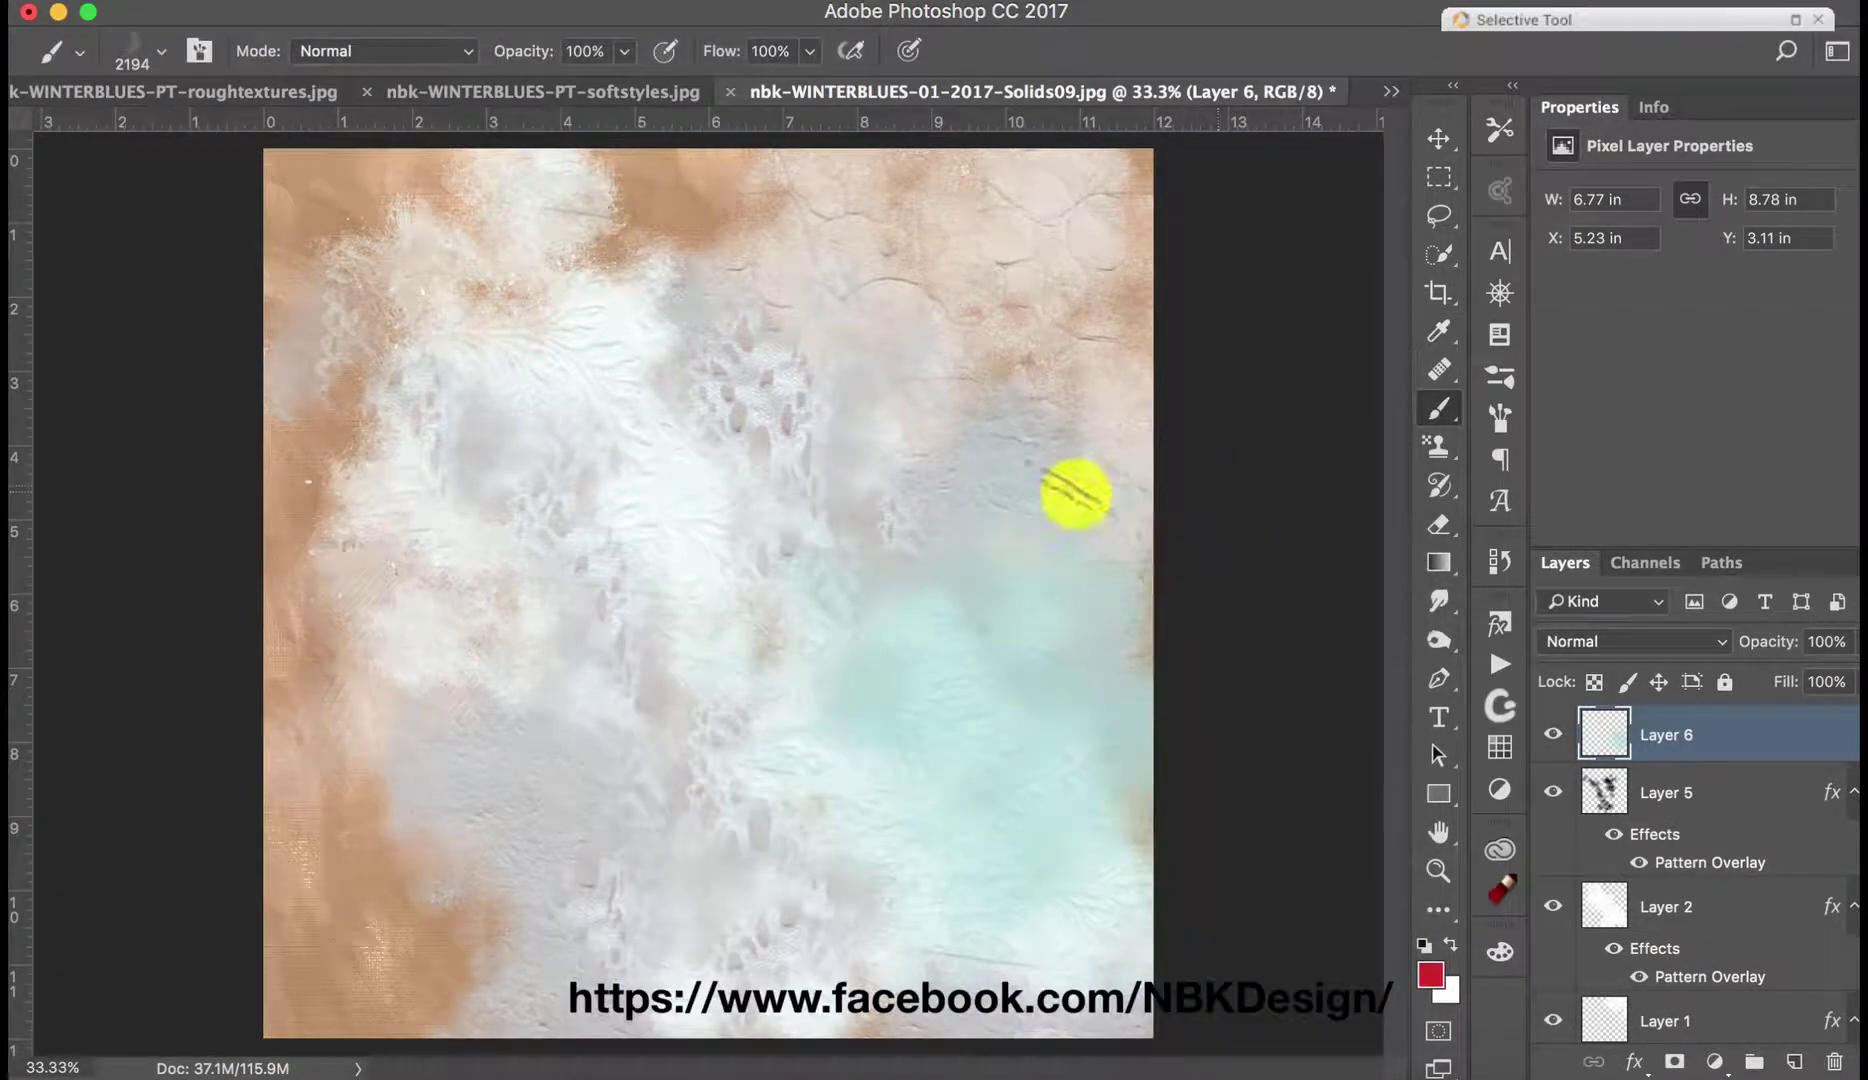
pyautogui.moveTo(1076, 492)
pyautogui.mouseDown()
pyautogui.moveTo(1020, 477)
pyautogui.moveTo(1062, 467)
pyautogui.moveTo(1165, 335)
pyautogui.moveTo(1147, 467)
pyautogui.mouseUp()
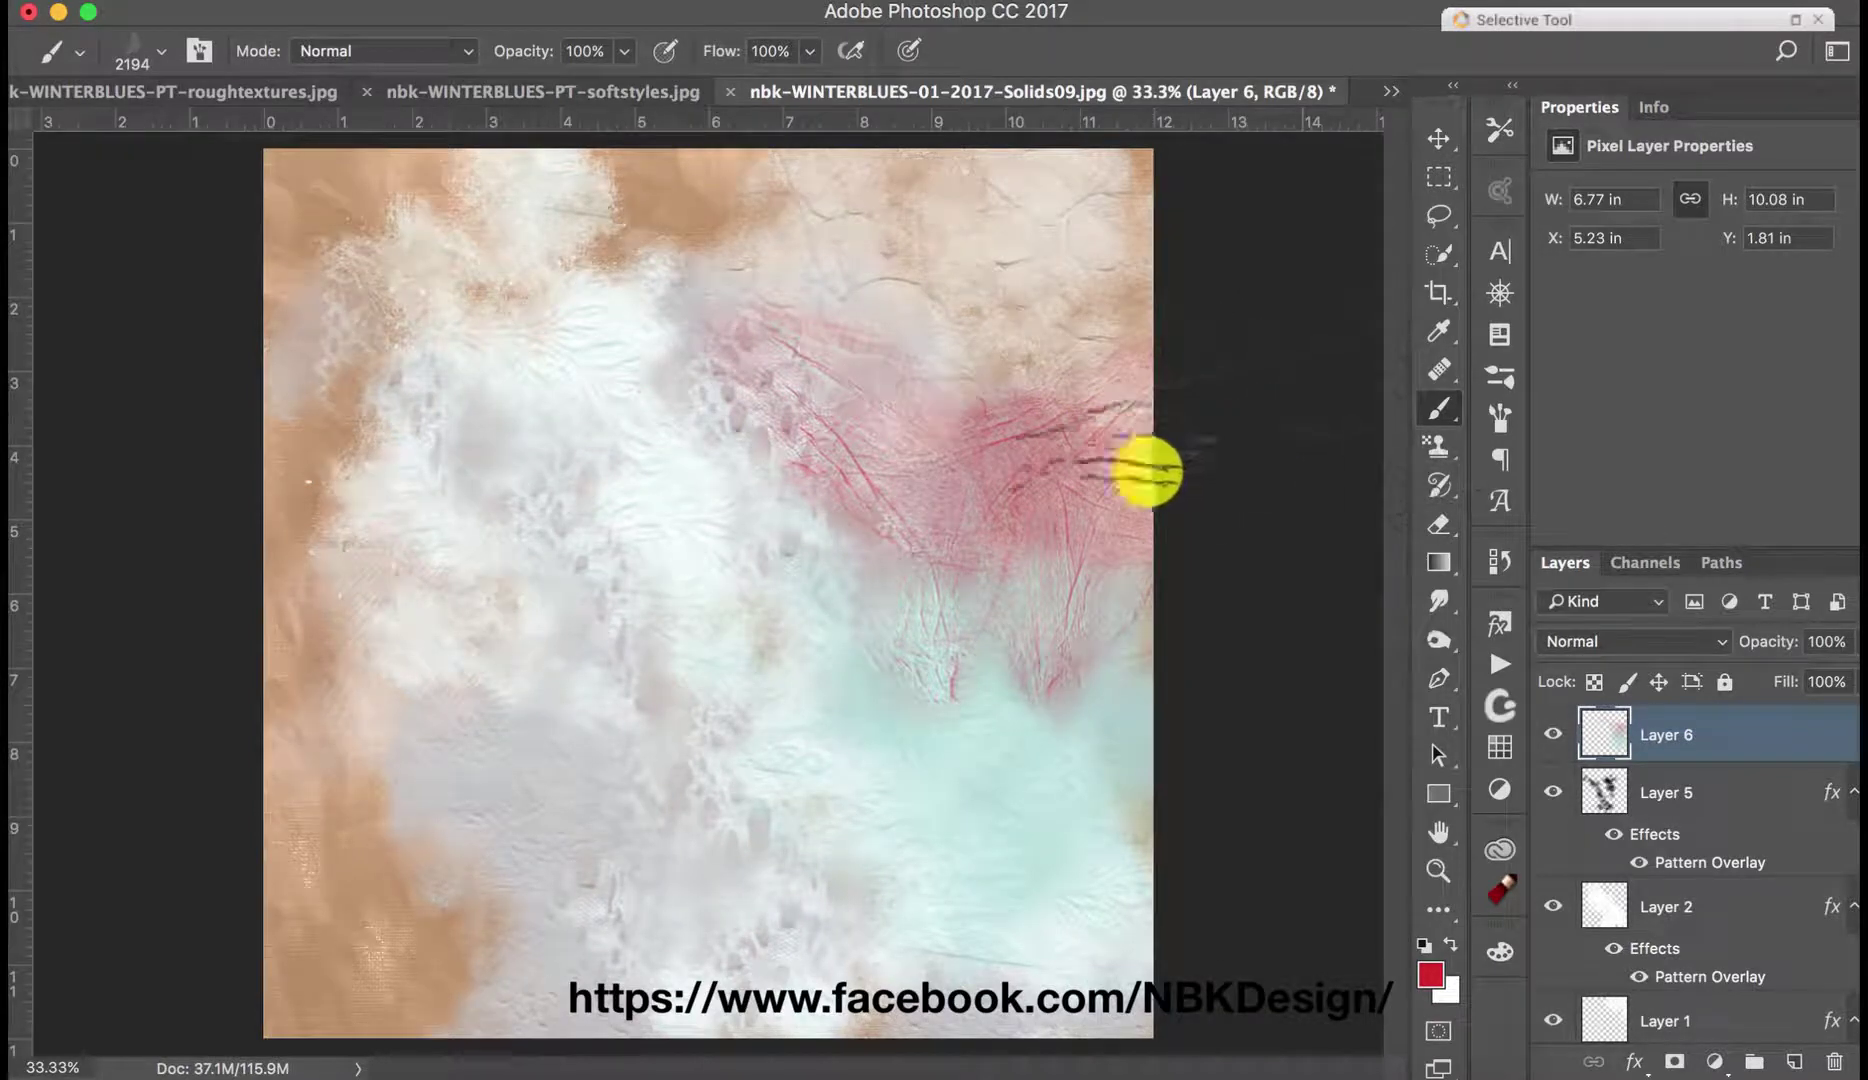
pyautogui.moveTo(375, 968)
pyautogui.mouseDown()
pyautogui.moveTo(275, 977)
pyautogui.moveTo(375, 908)
pyautogui.moveTo(400, 760)
pyautogui.mouseUp()
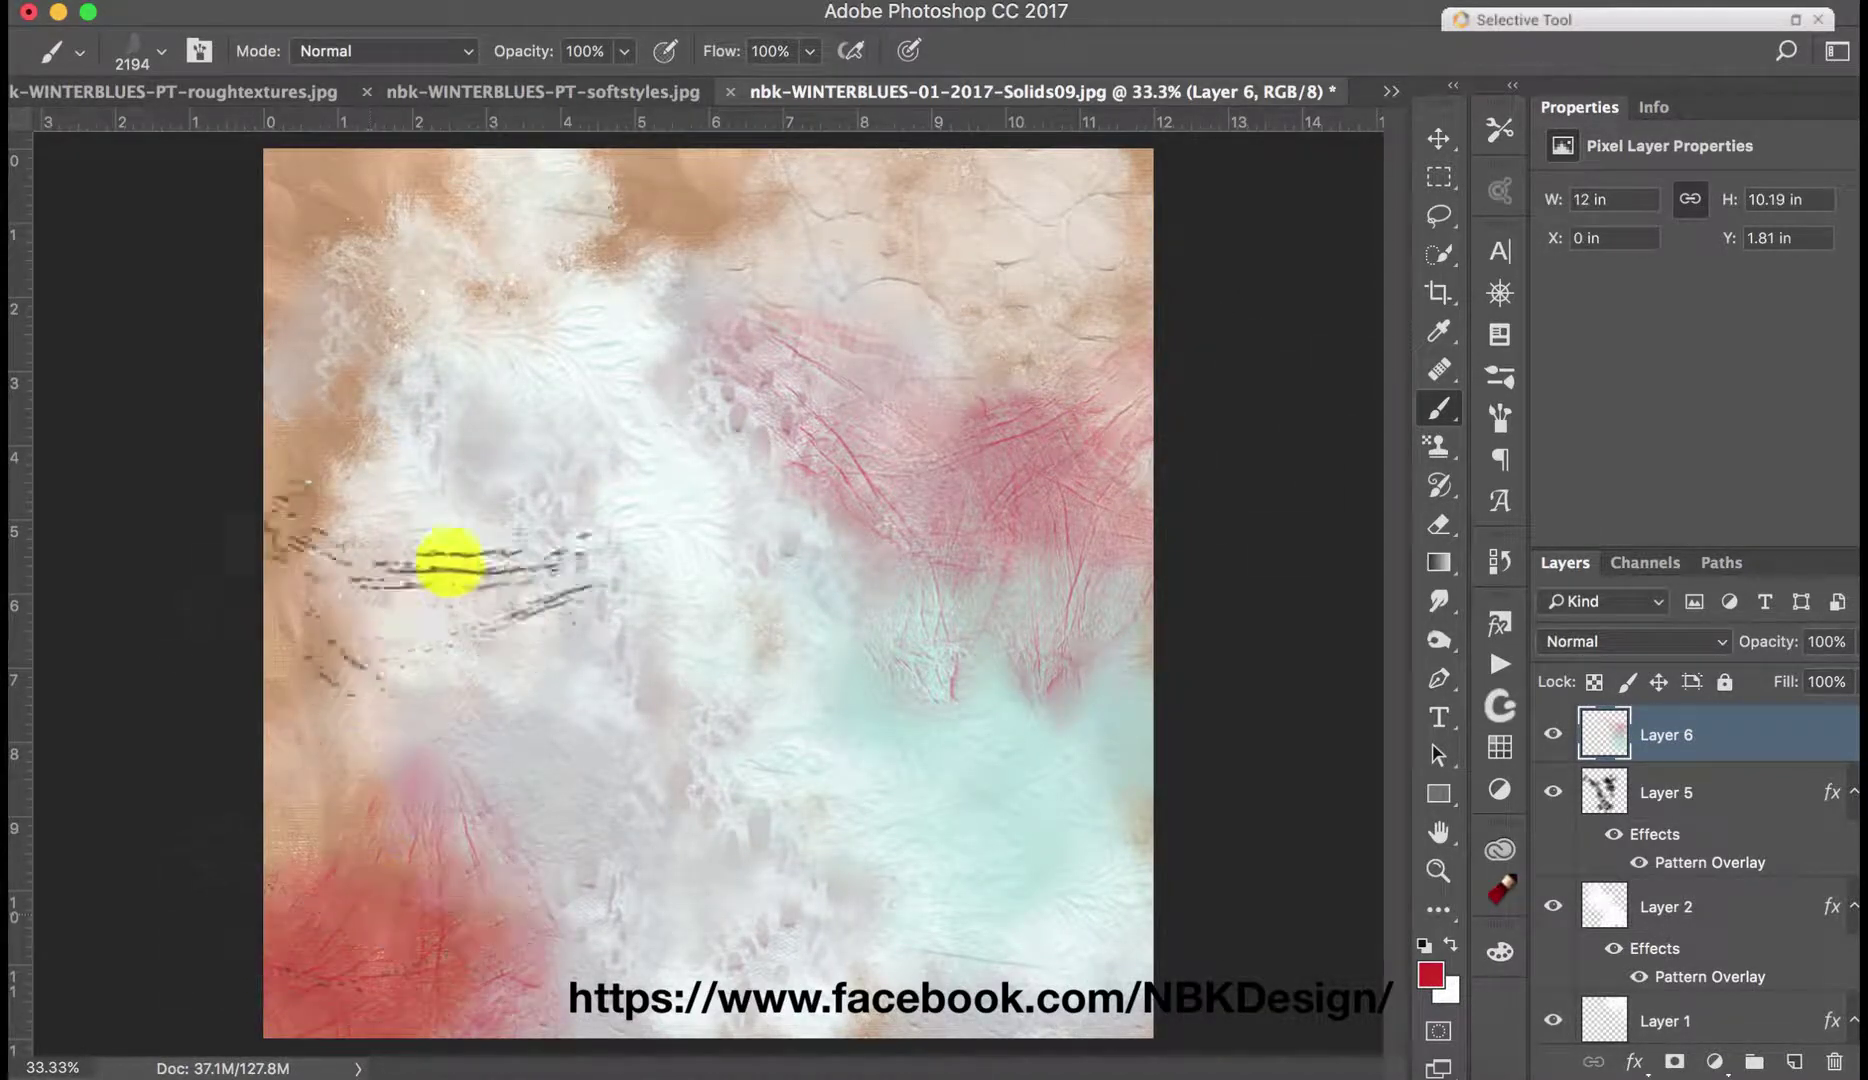
pyautogui.moveTo(405, 636); pyautogui.dragTo(375, 625)
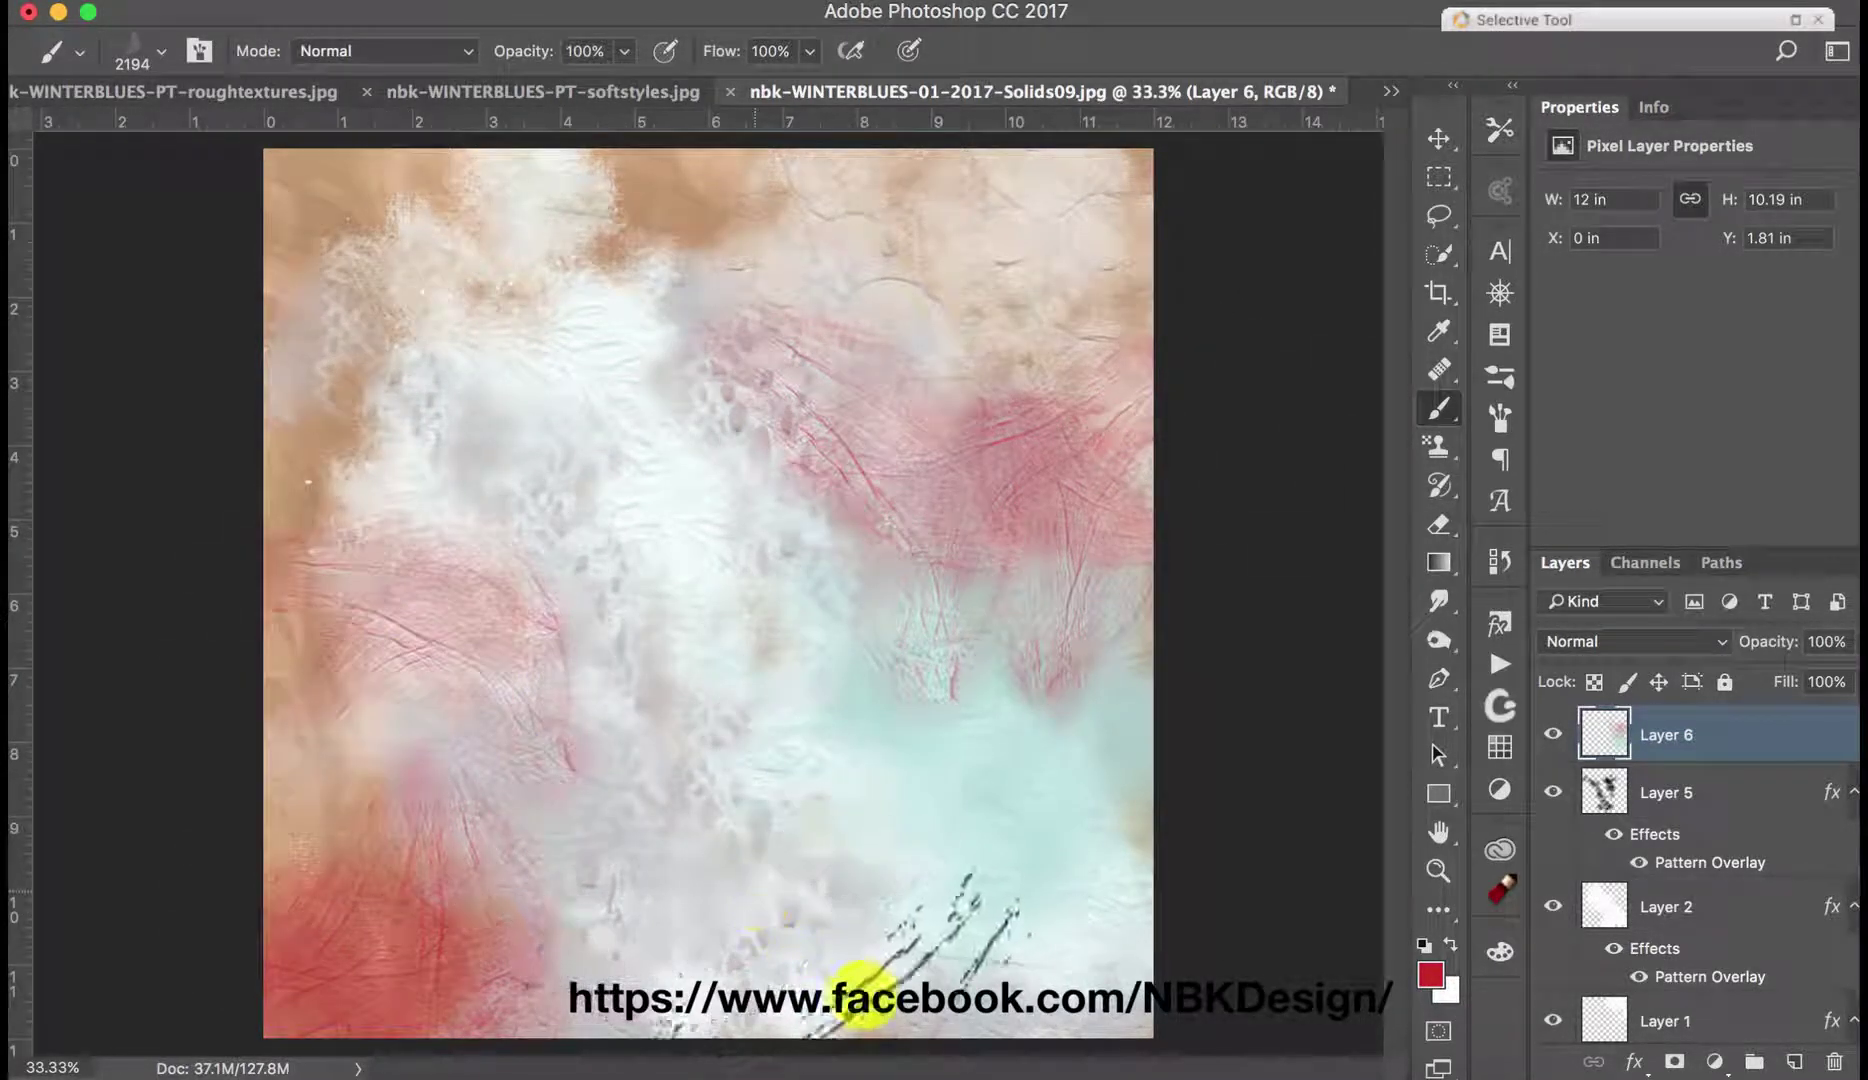
pyautogui.moveTo(852, 683); pyautogui.dragTo(934, 625)
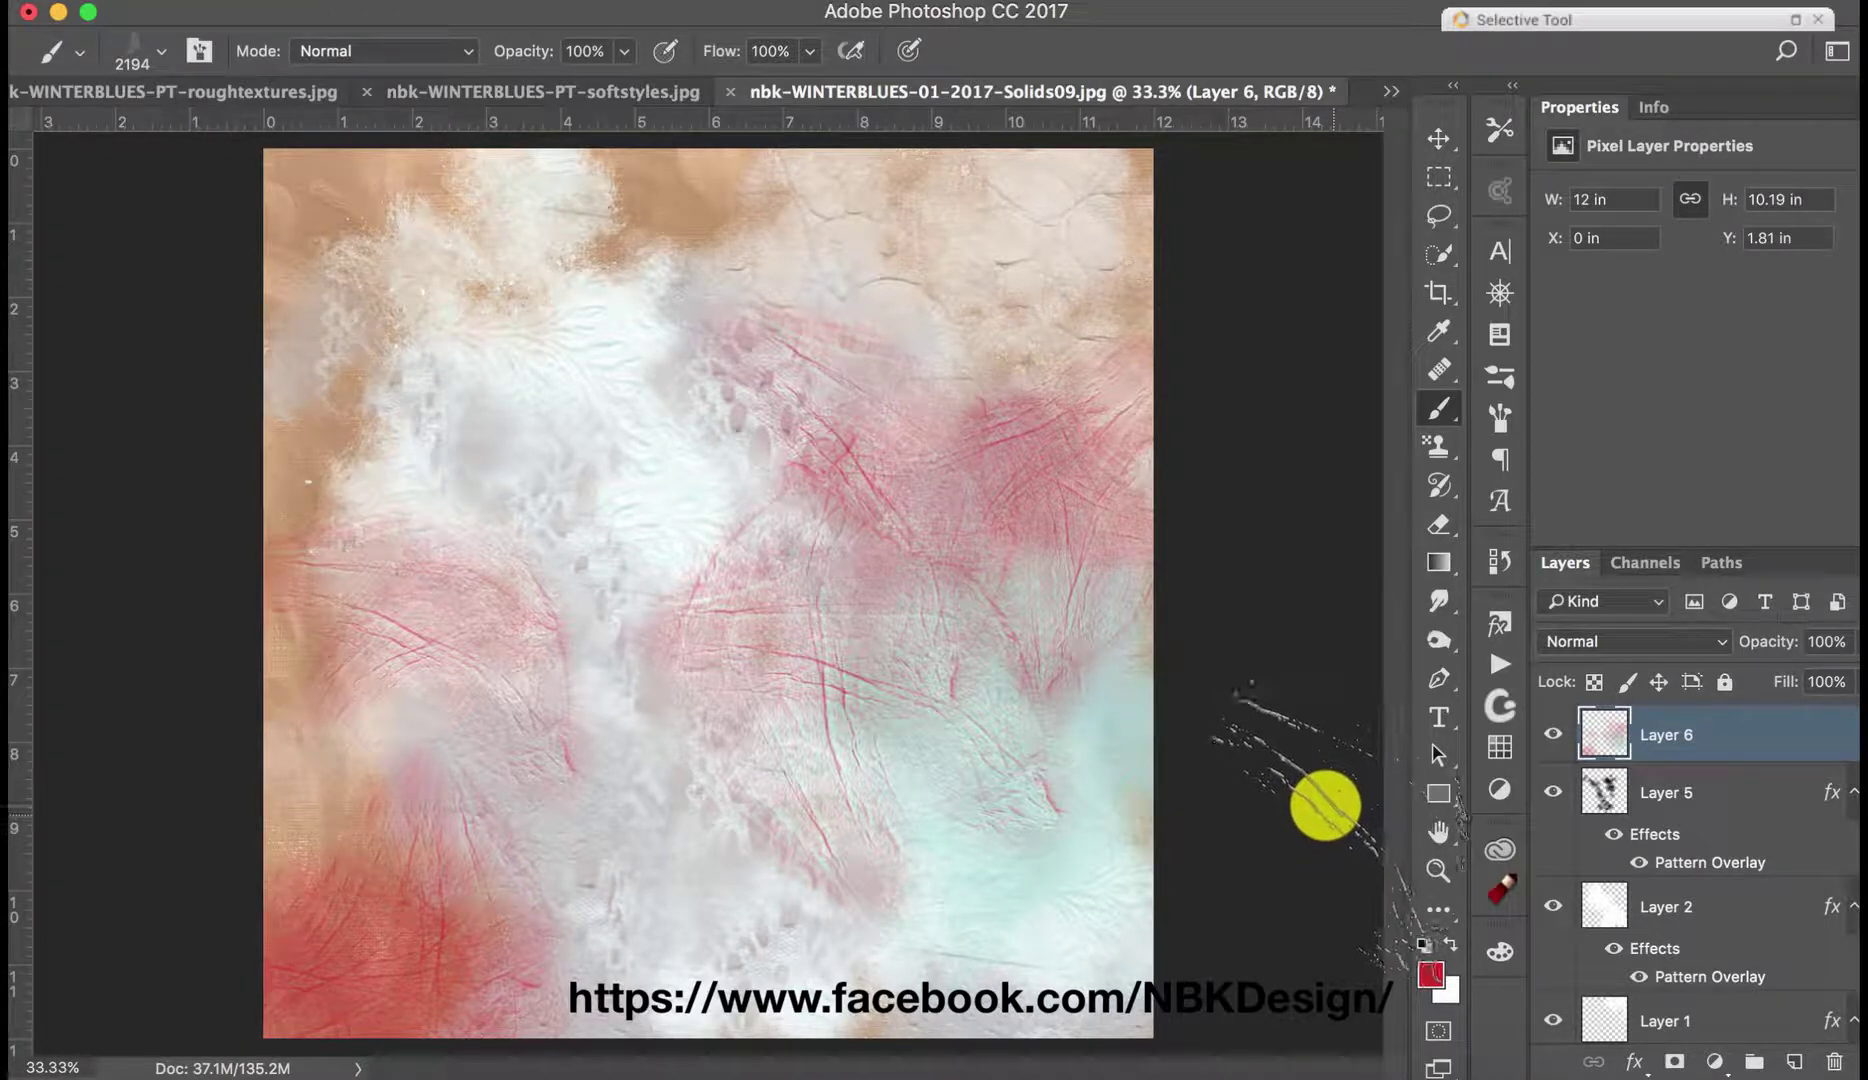
pyautogui.moveTo(847, 600)
pyautogui.mouseDown()
pyautogui.moveTo(784, 493)
pyautogui.moveTo(830, 565)
pyautogui.moveTo(900, 537)
pyautogui.moveTo(884, 474)
pyautogui.moveTo(884, 500)
pyautogui.moveTo(954, 355)
pyautogui.moveTo(942, 295)
pyautogui.moveTo(973, 293)
pyautogui.moveTo(963, 400)
pyautogui.moveTo(1037, 624)
pyautogui.moveTo(1079, 711)
pyautogui.moveTo(1160, 762)
pyautogui.moveTo(1142, 740)
pyautogui.moveTo(1133, 754)
pyautogui.moveTo(1102, 624)
pyautogui.moveTo(1057, 175)
pyautogui.moveTo(1094, 270)
pyautogui.moveTo(1091, 390)
pyautogui.mouseUp()
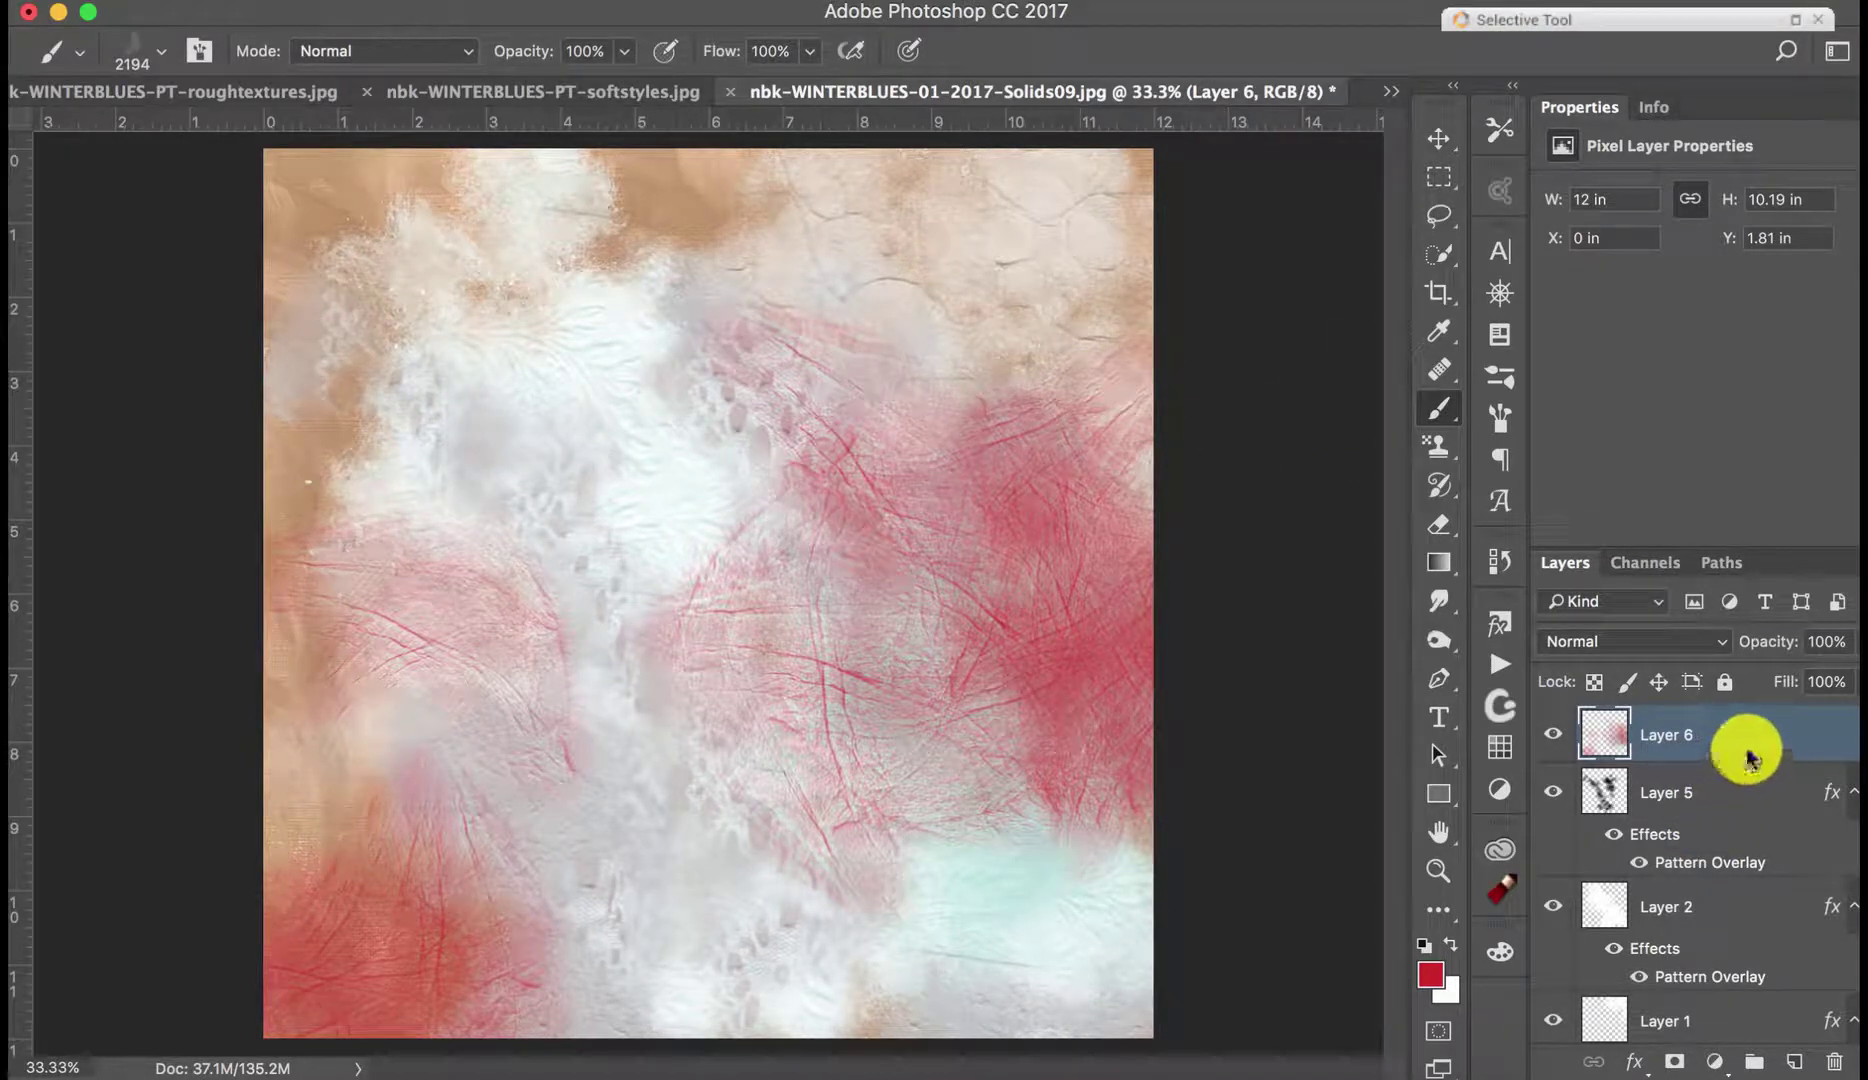
# Step: Delete Layer 6, Layer 5 and Layer 2
pyautogui.press('BackSpace')
pyautogui.press('BackSpace')
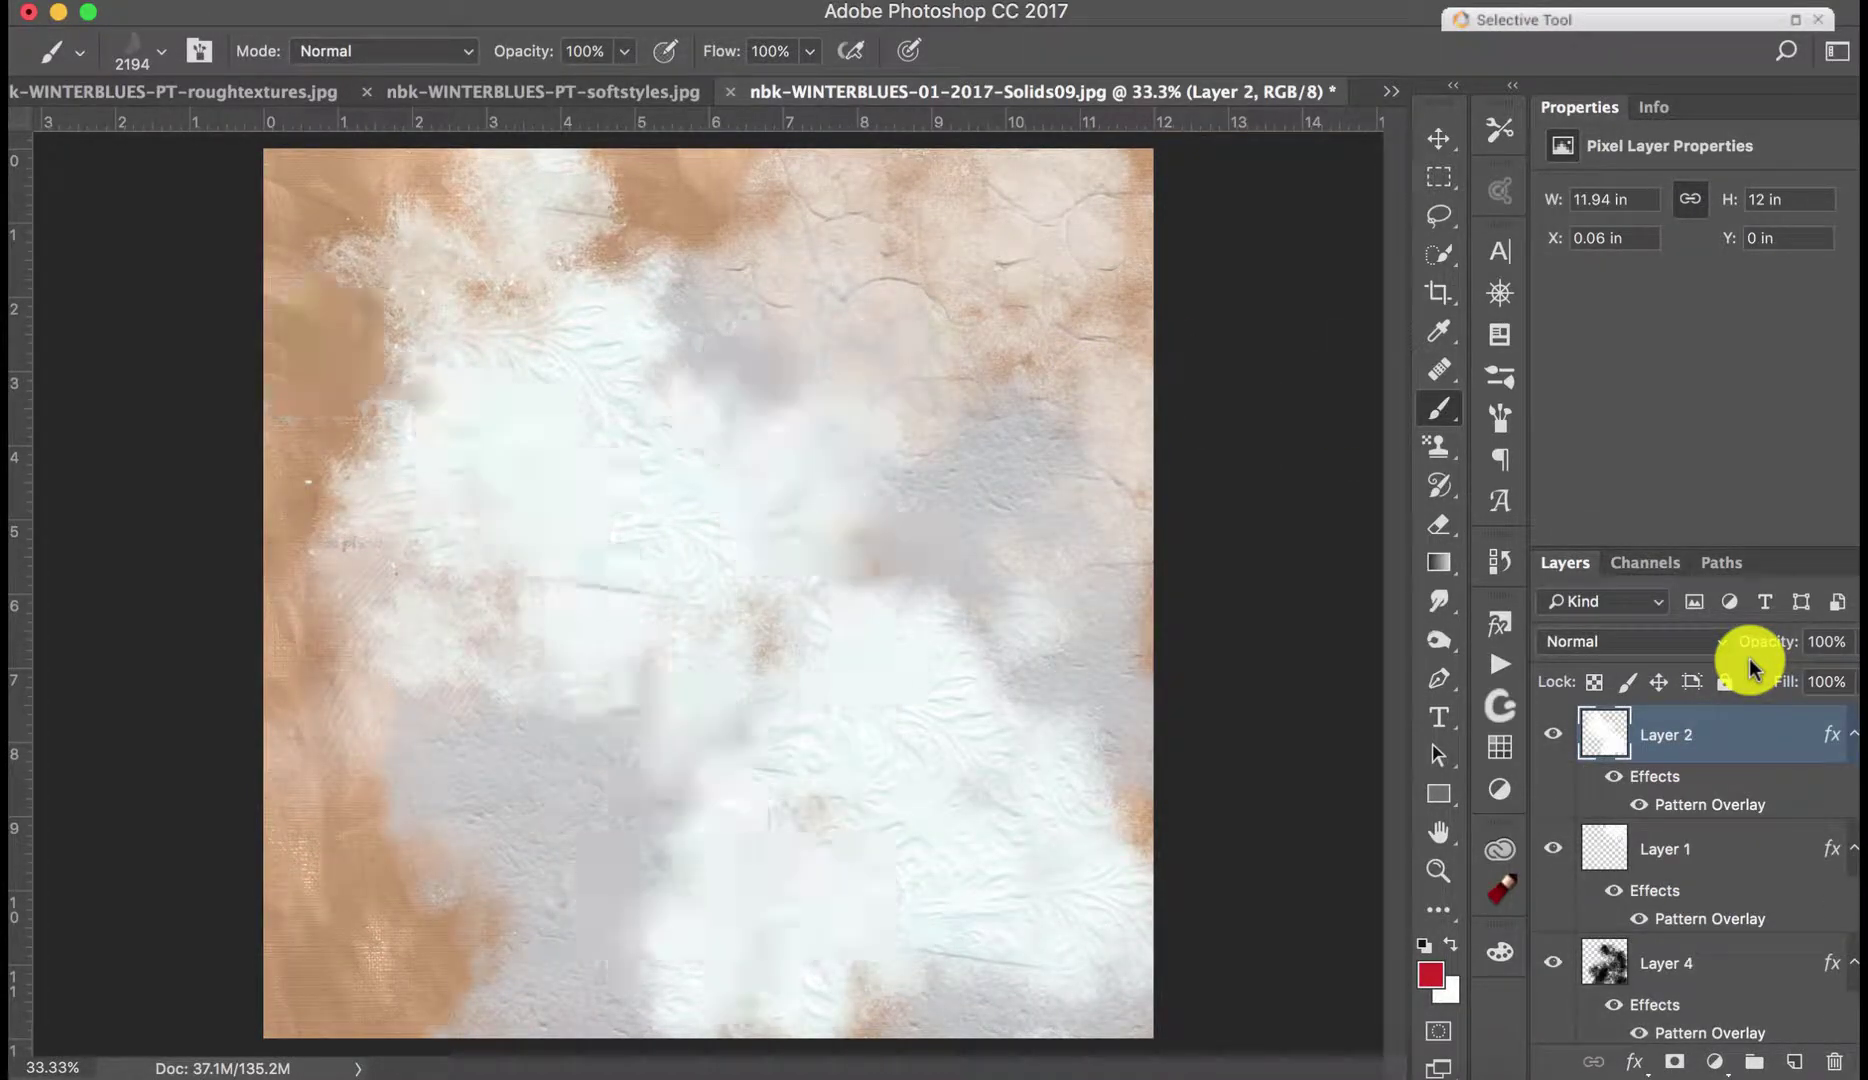
pyautogui.press('BackSpace')
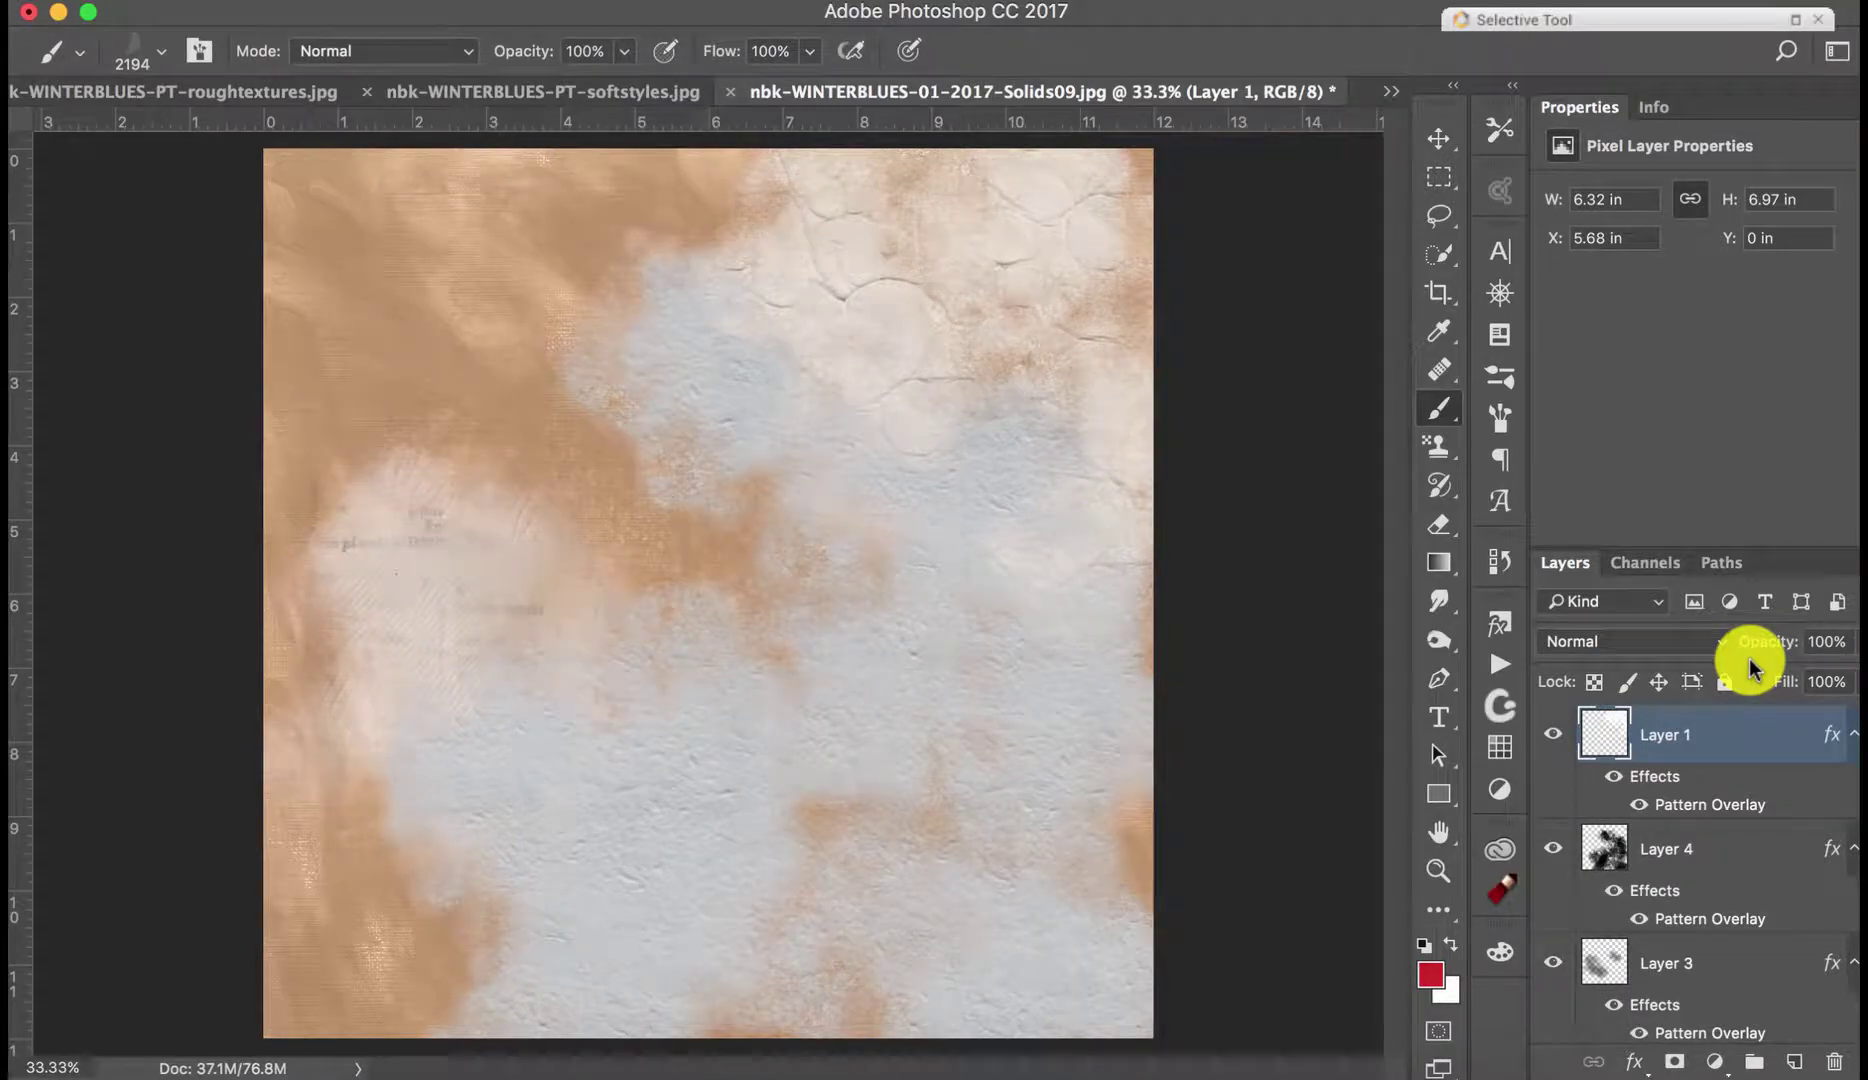
# Step: Add a new layer above Layer 1 and apply an nbk-MAW-PT-shabby pattern style to it
pyautogui.click(1794, 1062)
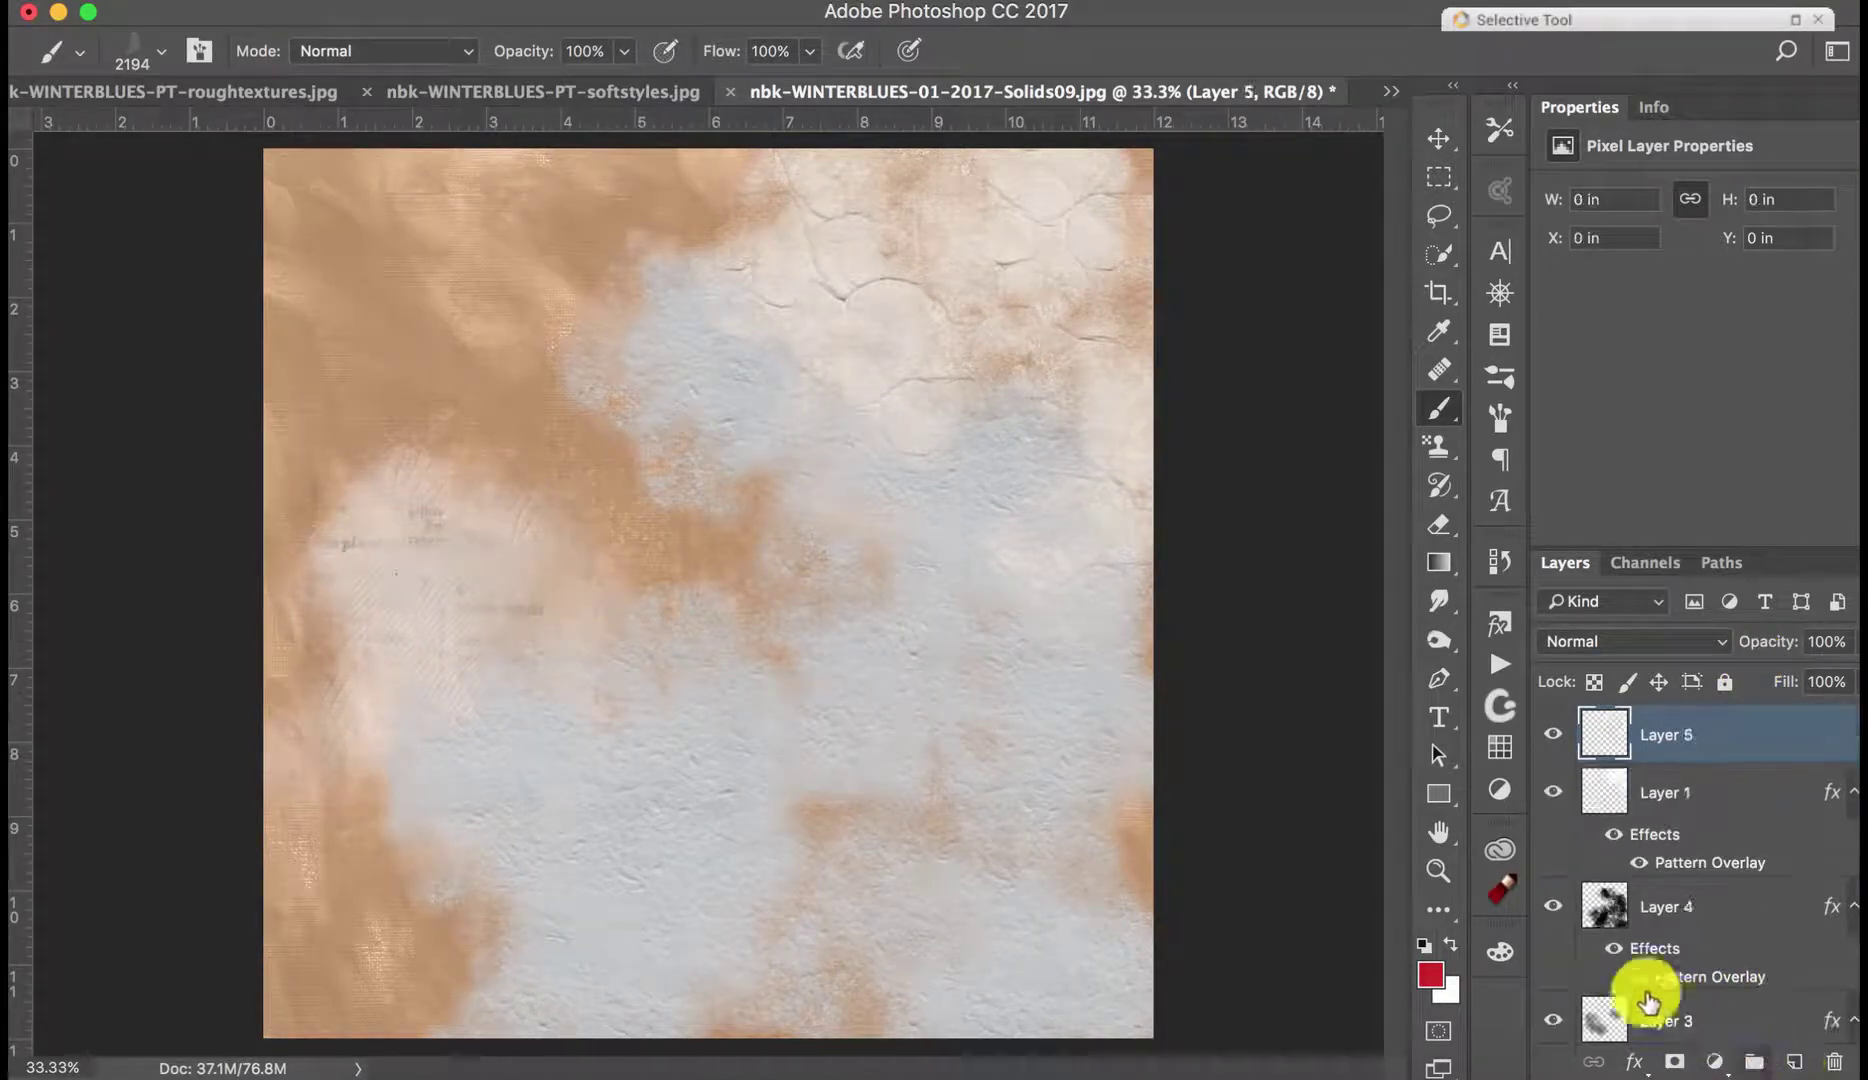
pyautogui.click(1498, 623)
pyautogui.scroll(10, 1458, 780)
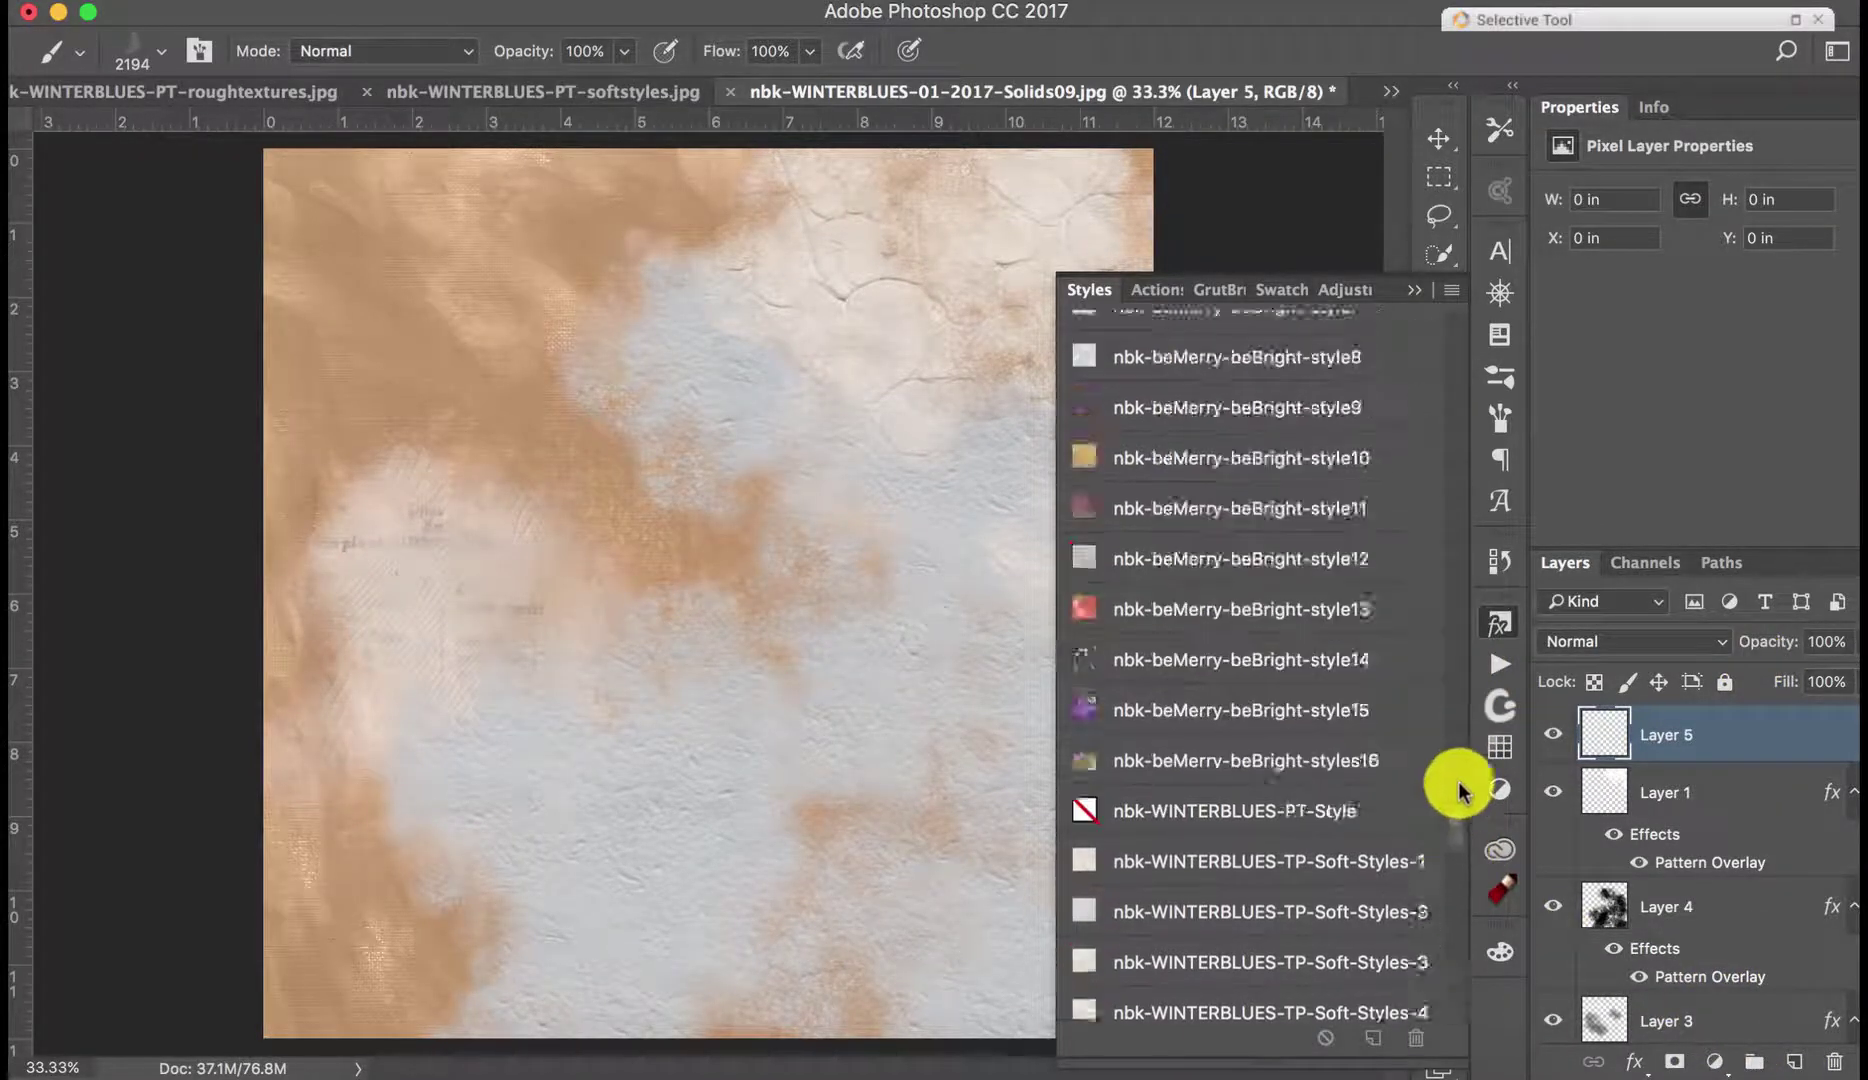
pyautogui.scroll(6, 1464, 748)
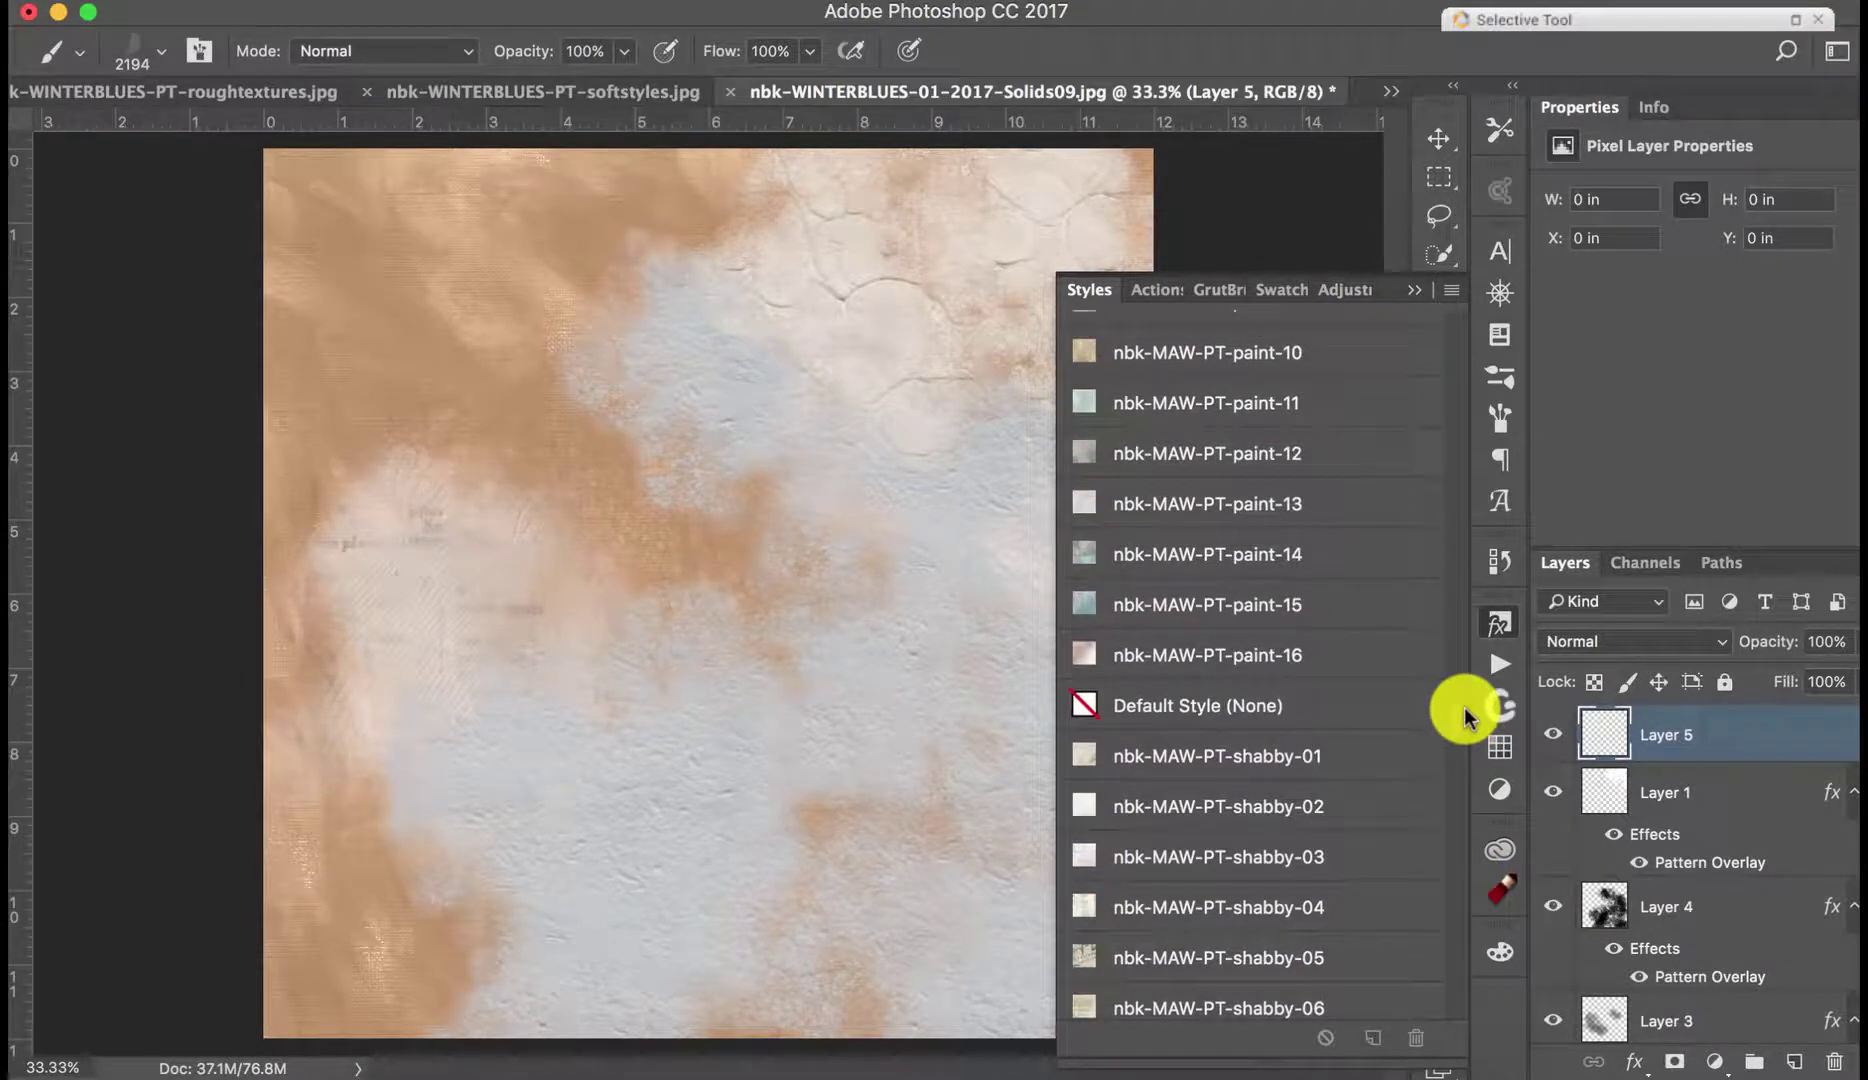
pyautogui.scroll(-4, 1464, 706)
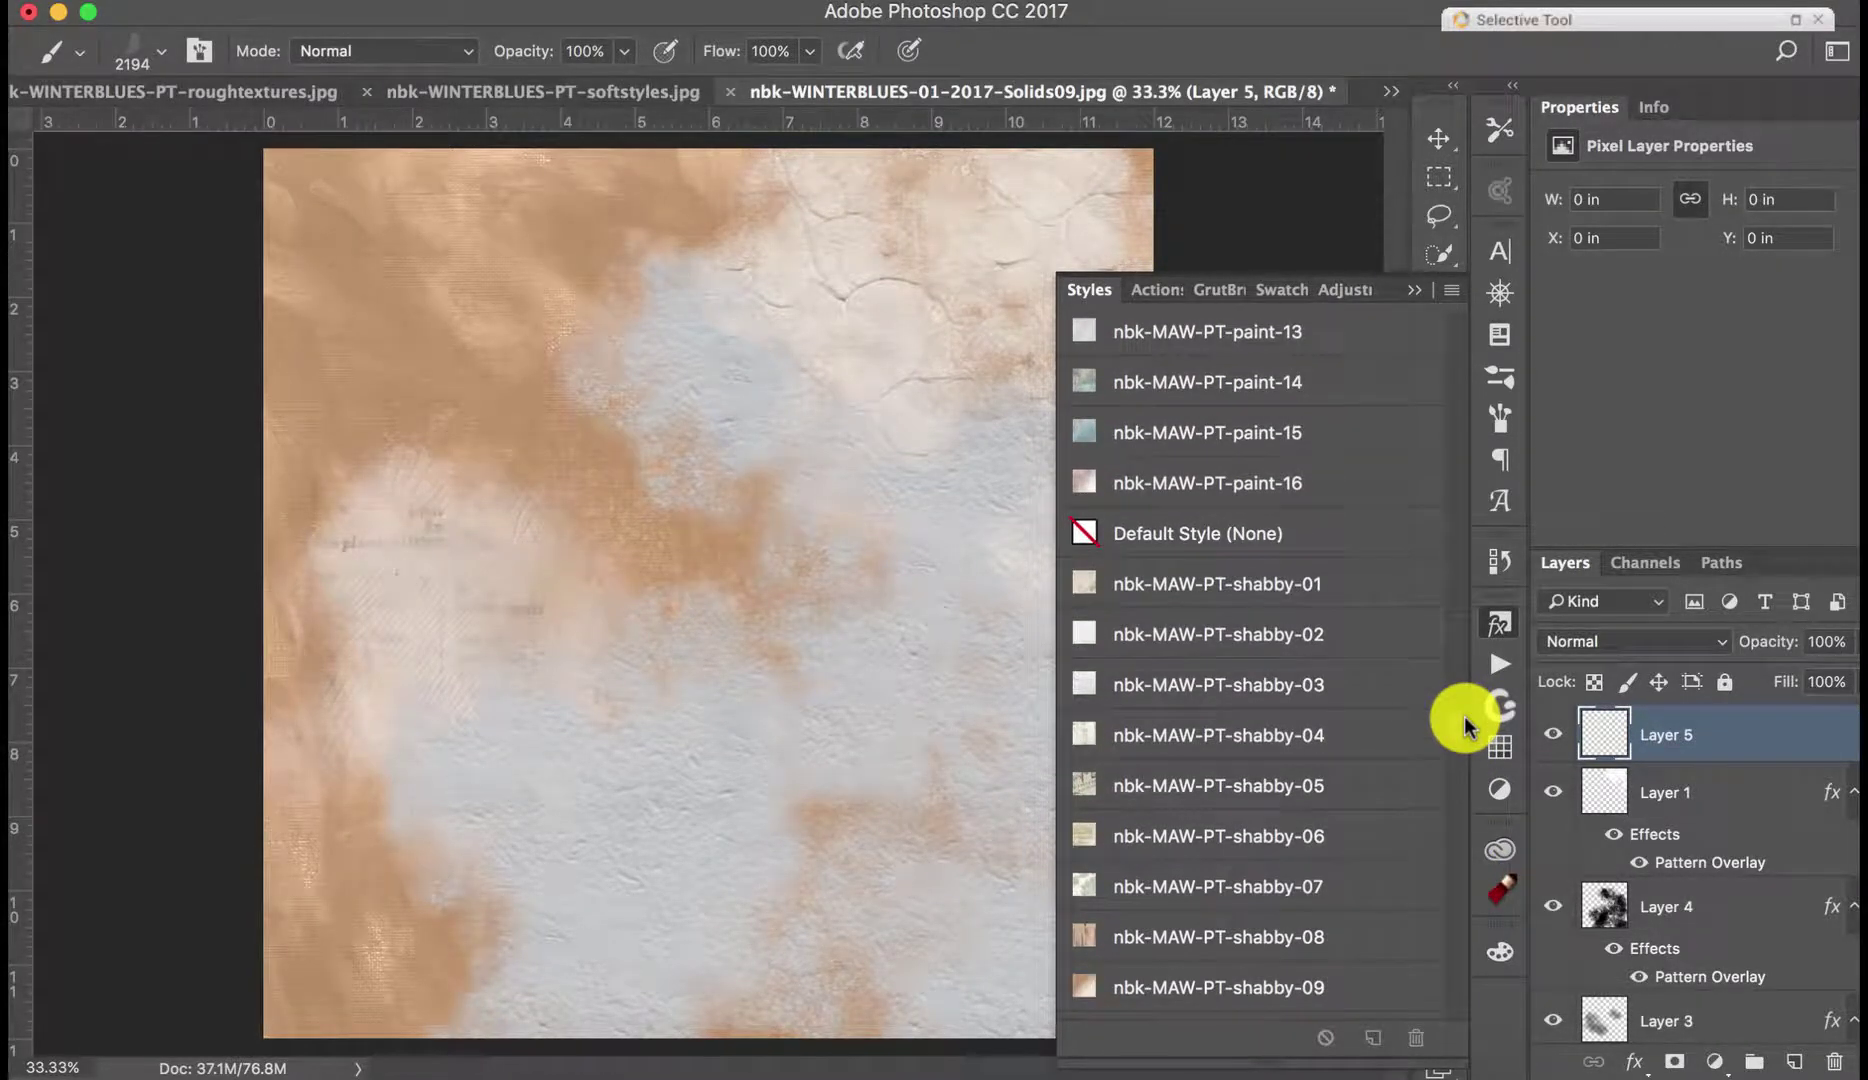
pyautogui.click(1358, 745)
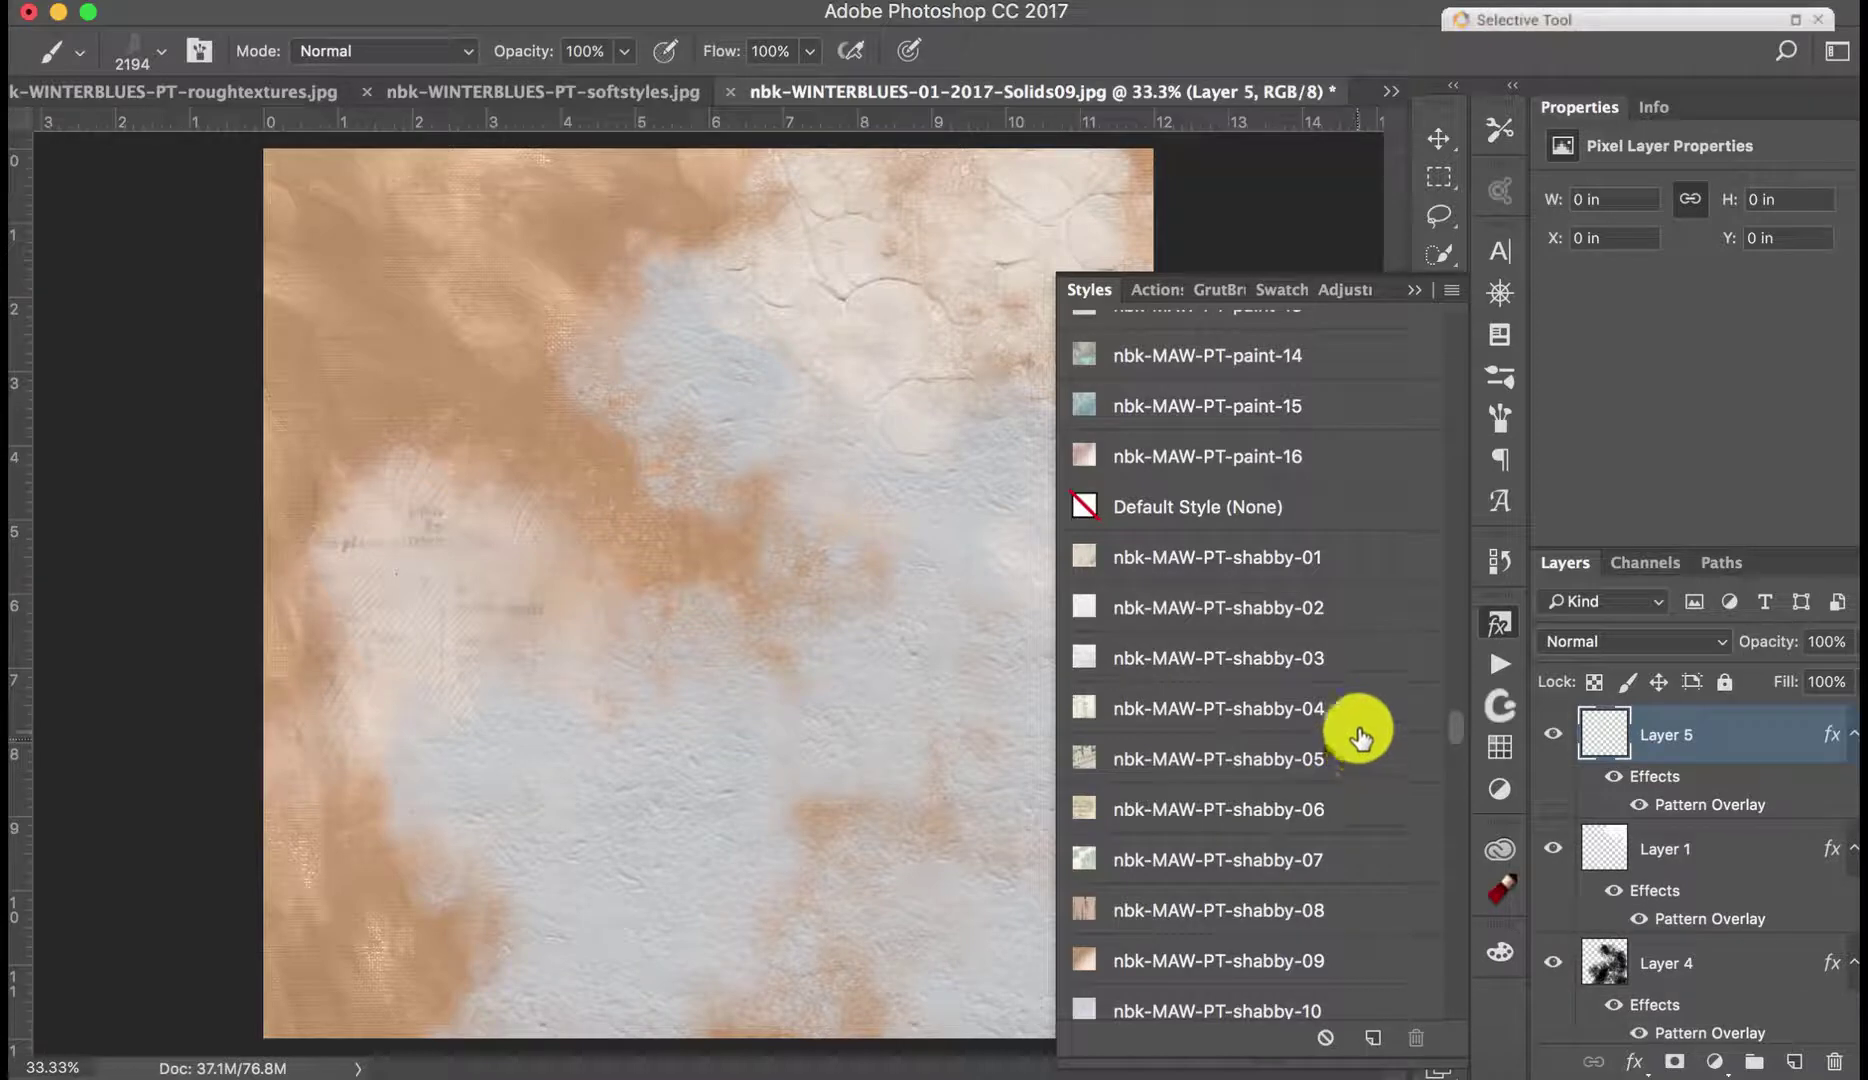
pyautogui.click(1414, 289)
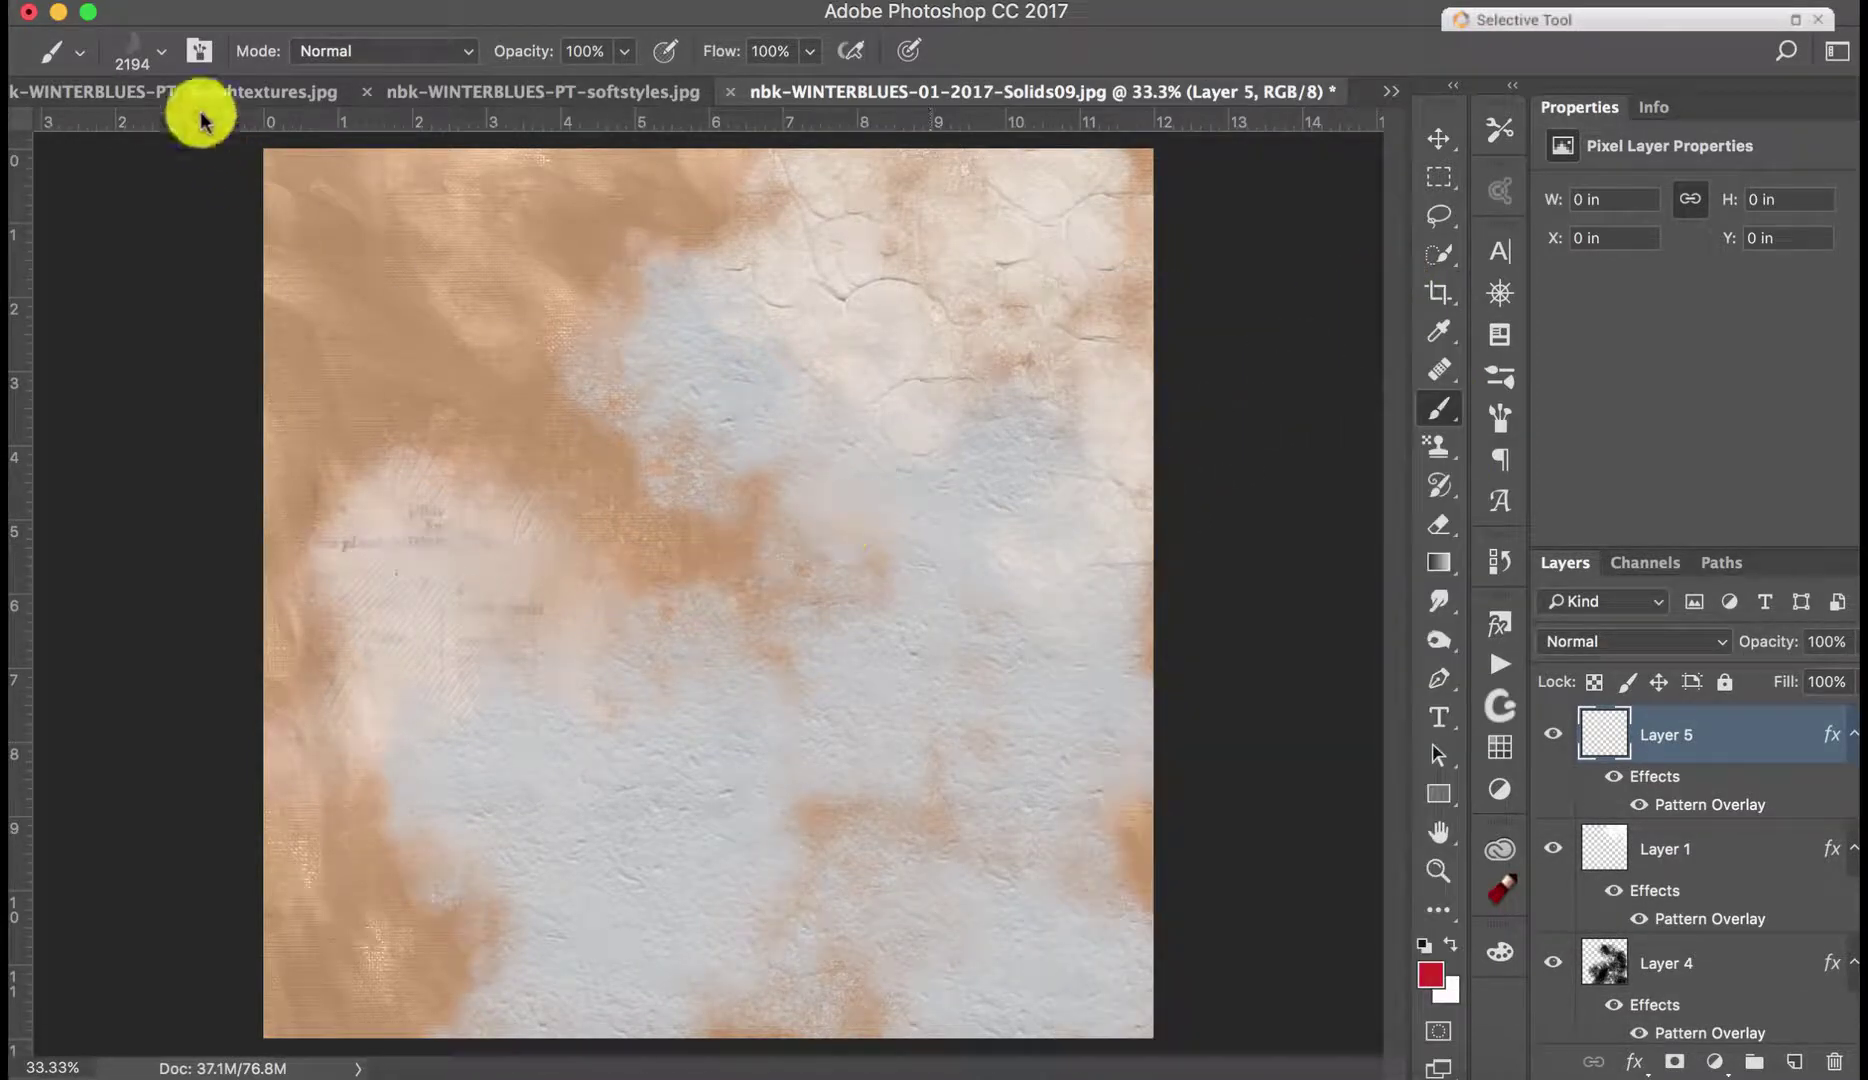
# Step: Paint Layer 5 with nbk-WINTERBLUES-PT-rough-Brush8 across the paper's upper middle and lower centre, covering about 10.6 by 11.2 in
pyautogui.click(79, 51)
pyautogui.click(350, 491)
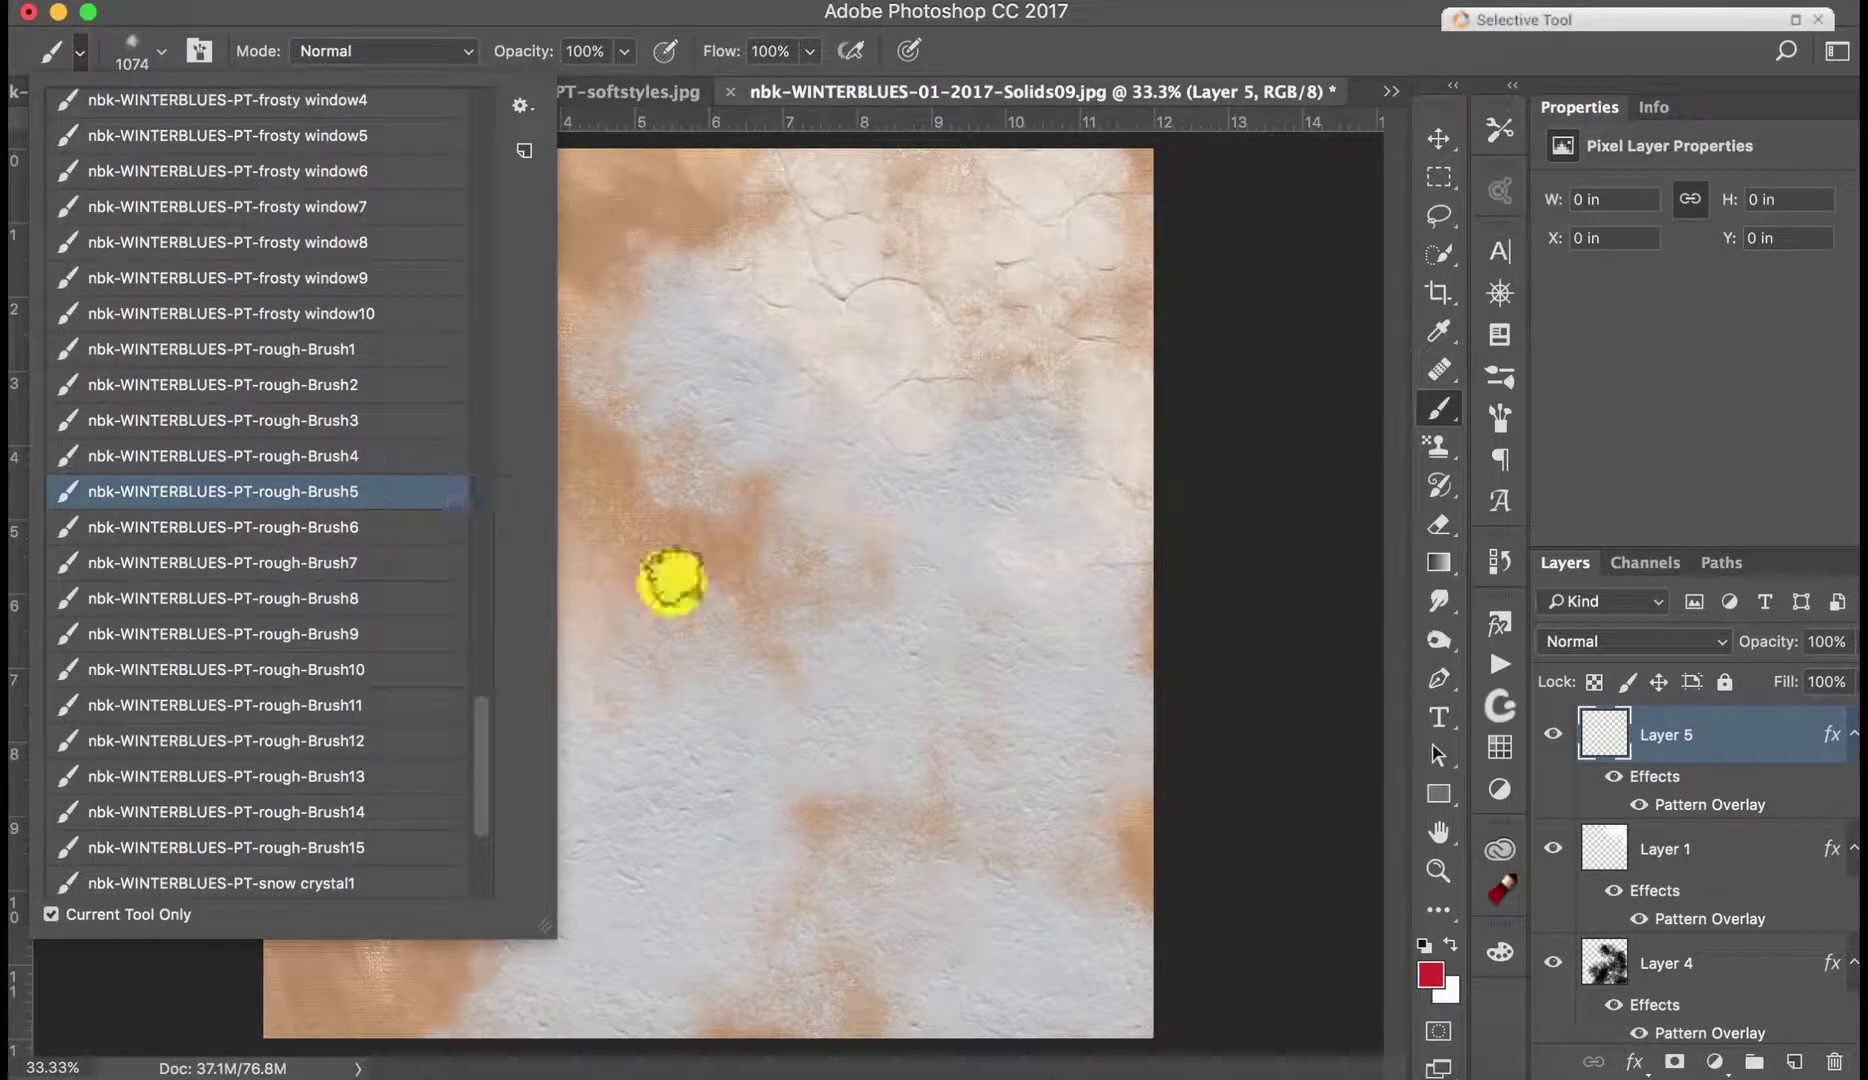
pyautogui.click(410, 598)
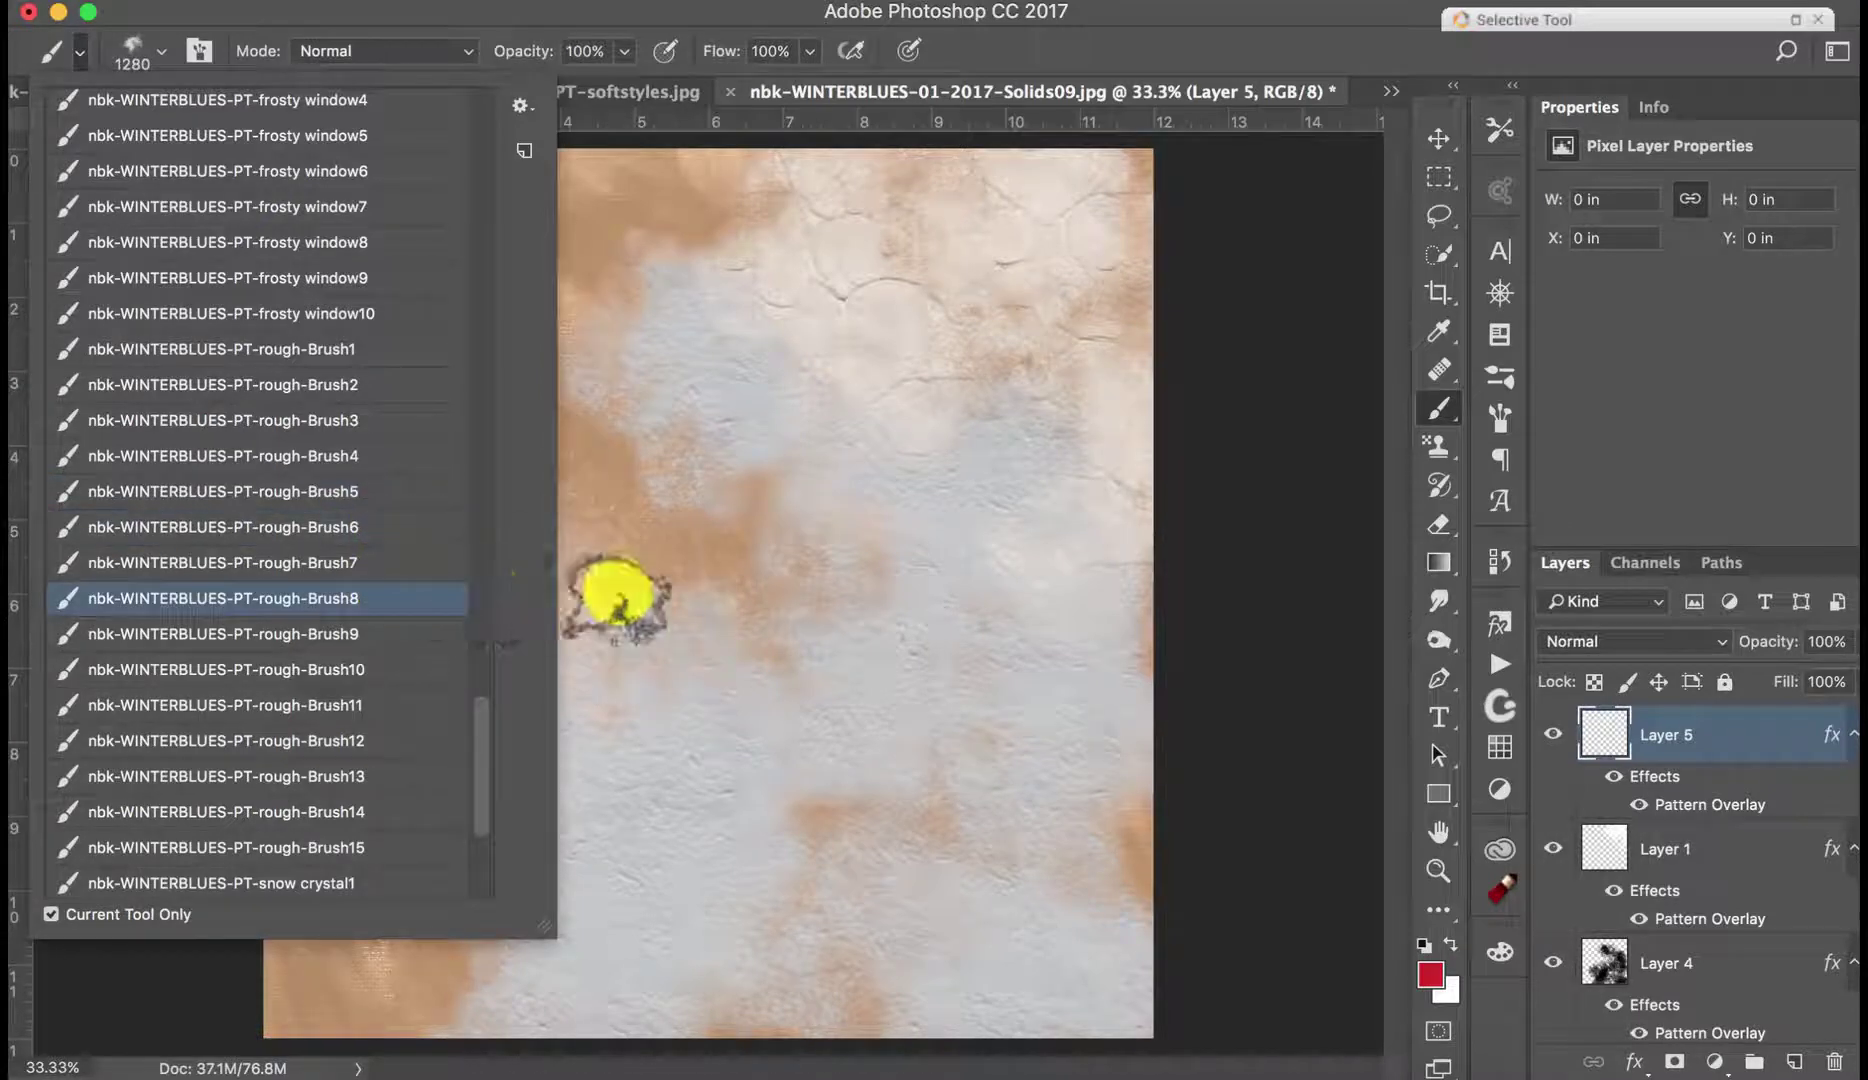
pyautogui.click(713, 14)
pyautogui.moveTo(492, 492)
pyautogui.mouseDown()
pyautogui.moveTo(509, 535)
pyautogui.moveTo(594, 473)
pyautogui.moveTo(616, 535)
pyautogui.moveTo(777, 565)
pyautogui.moveTo(797, 552)
pyautogui.moveTo(754, 462)
pyautogui.moveTo(660, 438)
pyautogui.moveTo(626, 403)
pyautogui.moveTo(822, 423)
pyautogui.moveTo(936, 490)
pyautogui.moveTo(991, 479)
pyautogui.moveTo(1101, 524)
pyautogui.moveTo(1364, 742)
pyautogui.mouseUp()
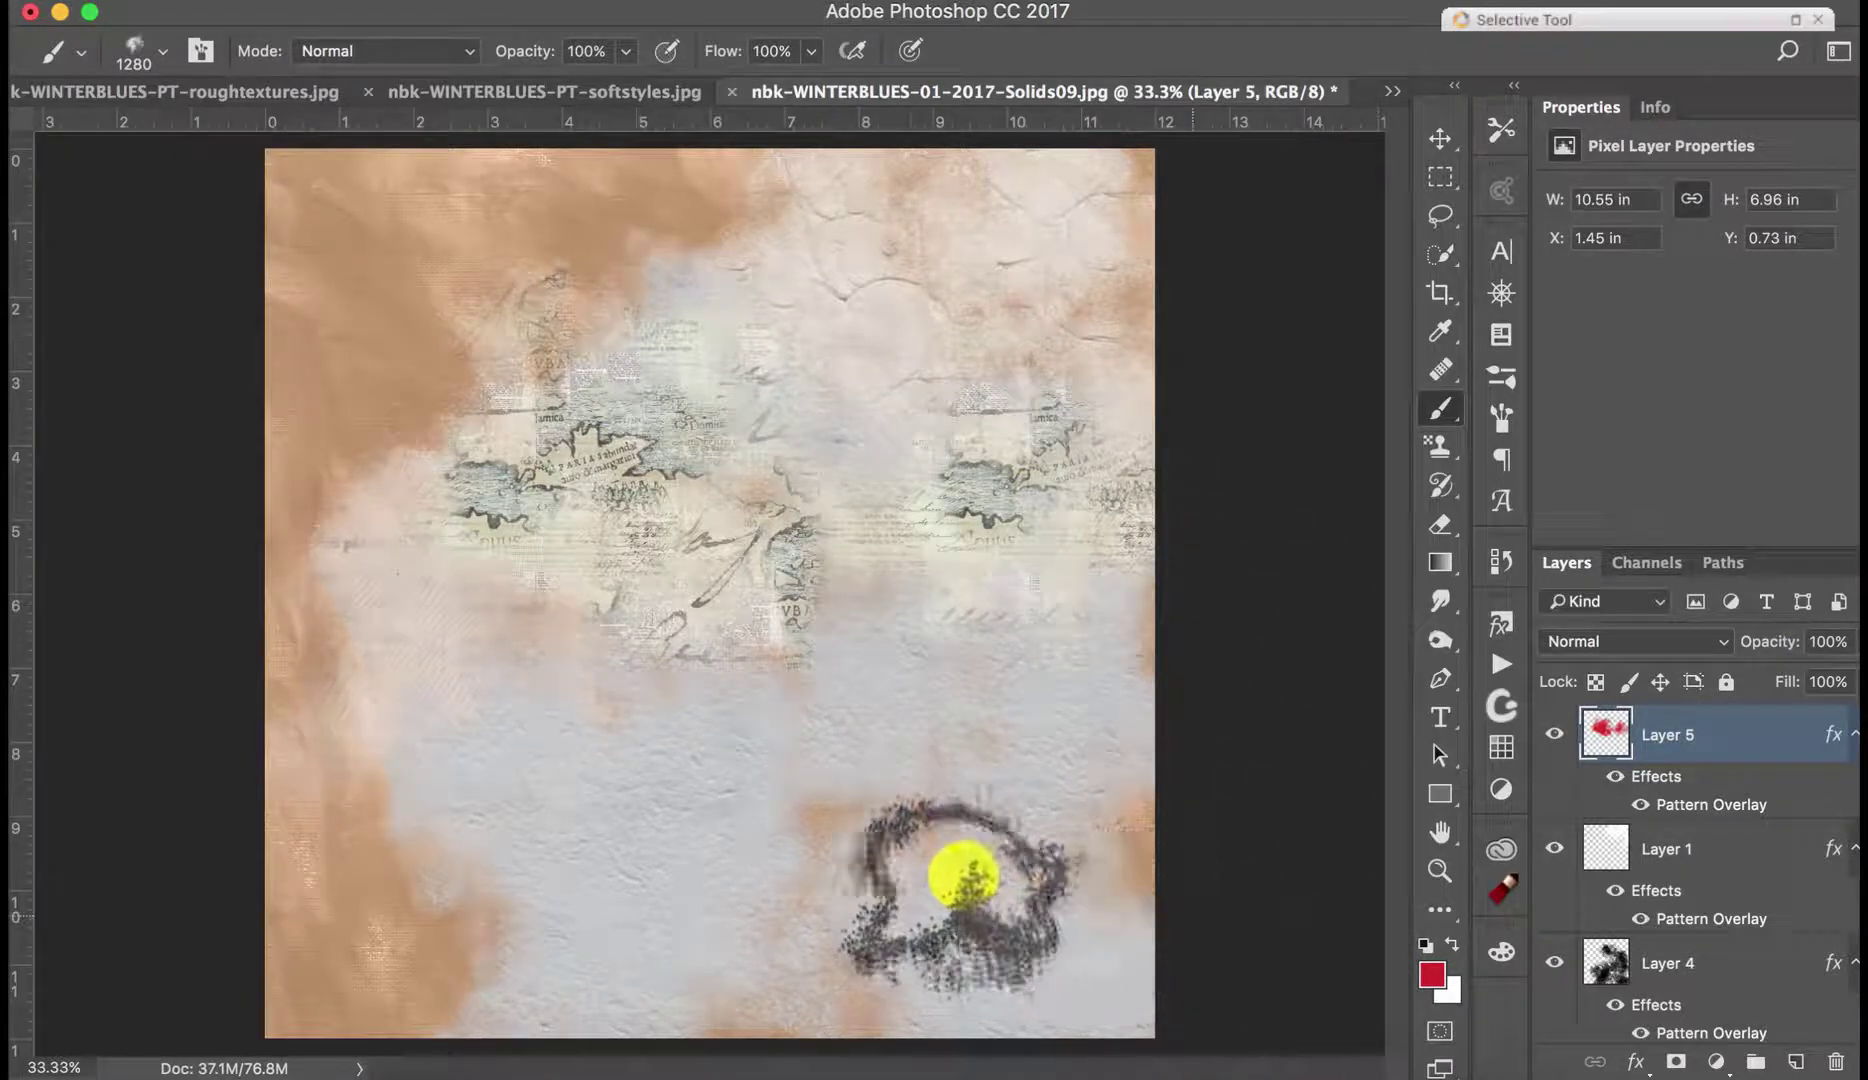
pyautogui.click(835, 872)
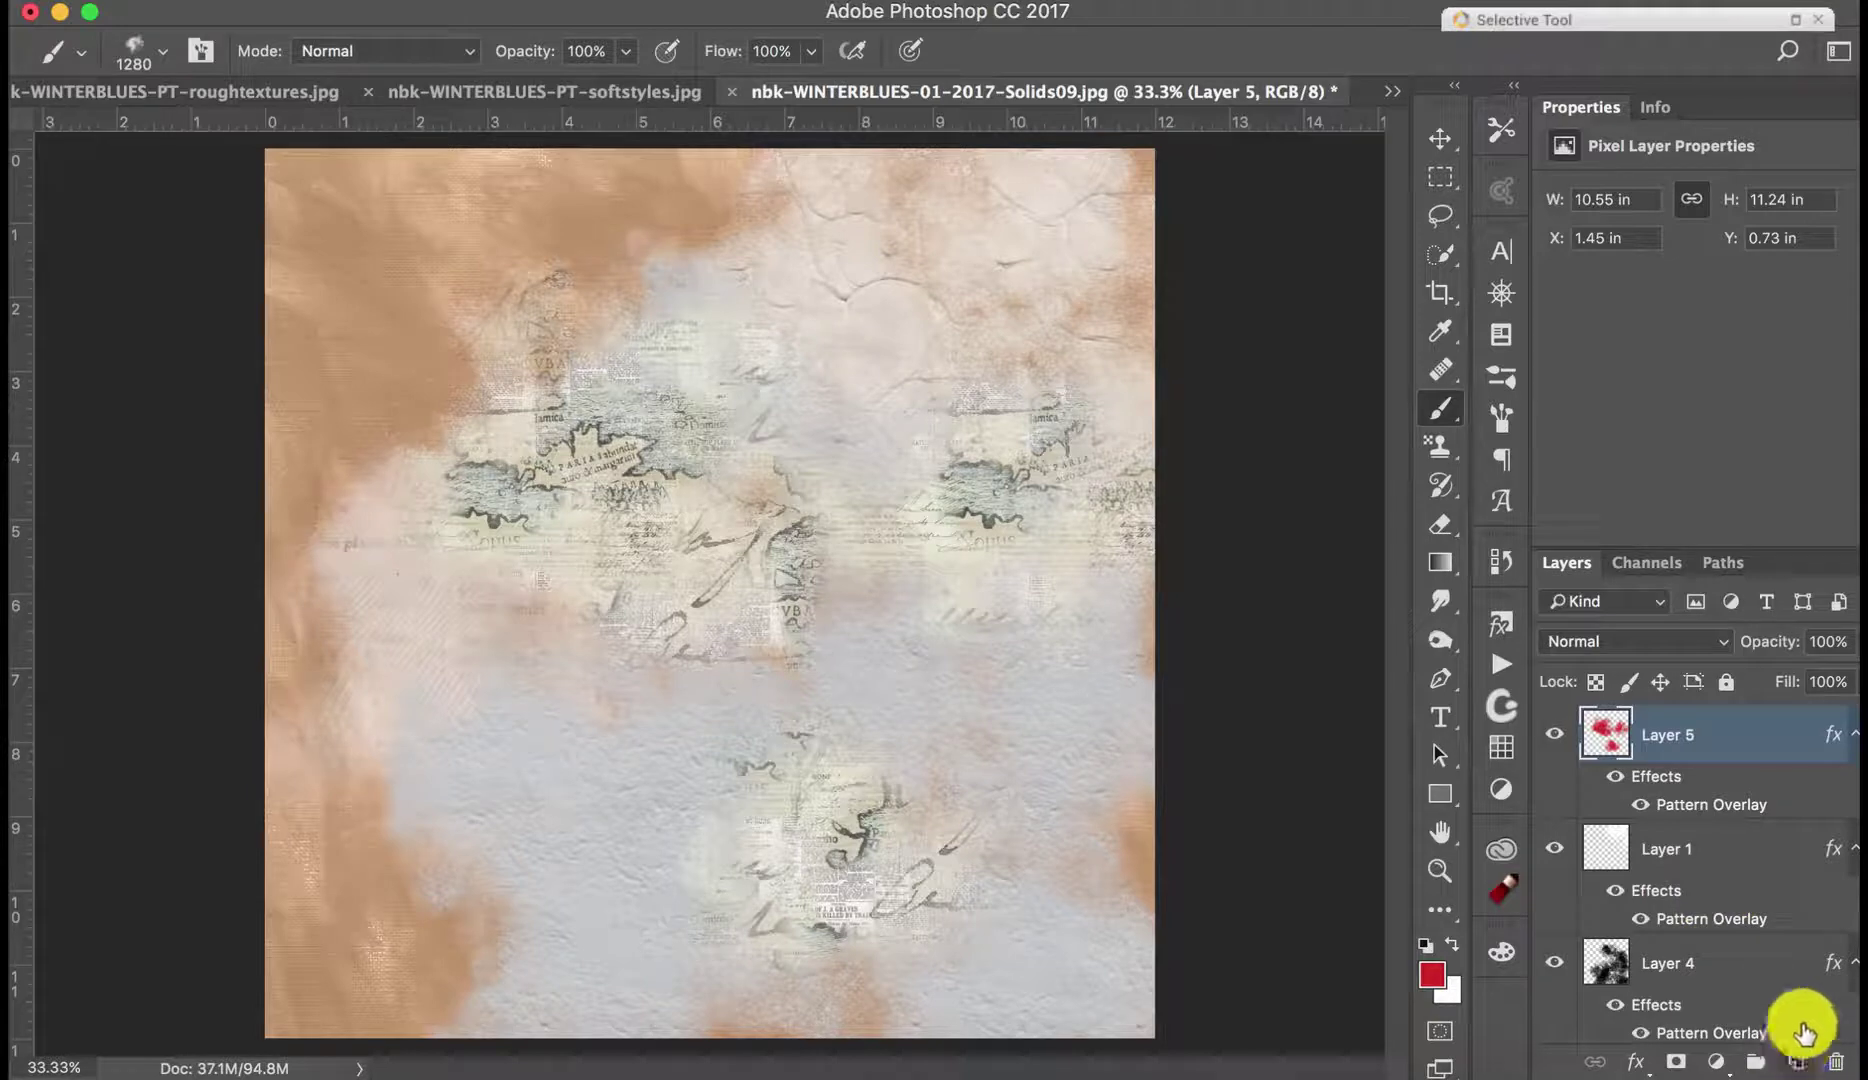
# Step: Add a new layer below Layer 1 and paint about 5.3 by 3.8 in near the paper's top with nbk-WINTERBLUES-PT-rough-Brush1
pyautogui.click(1798, 1058)
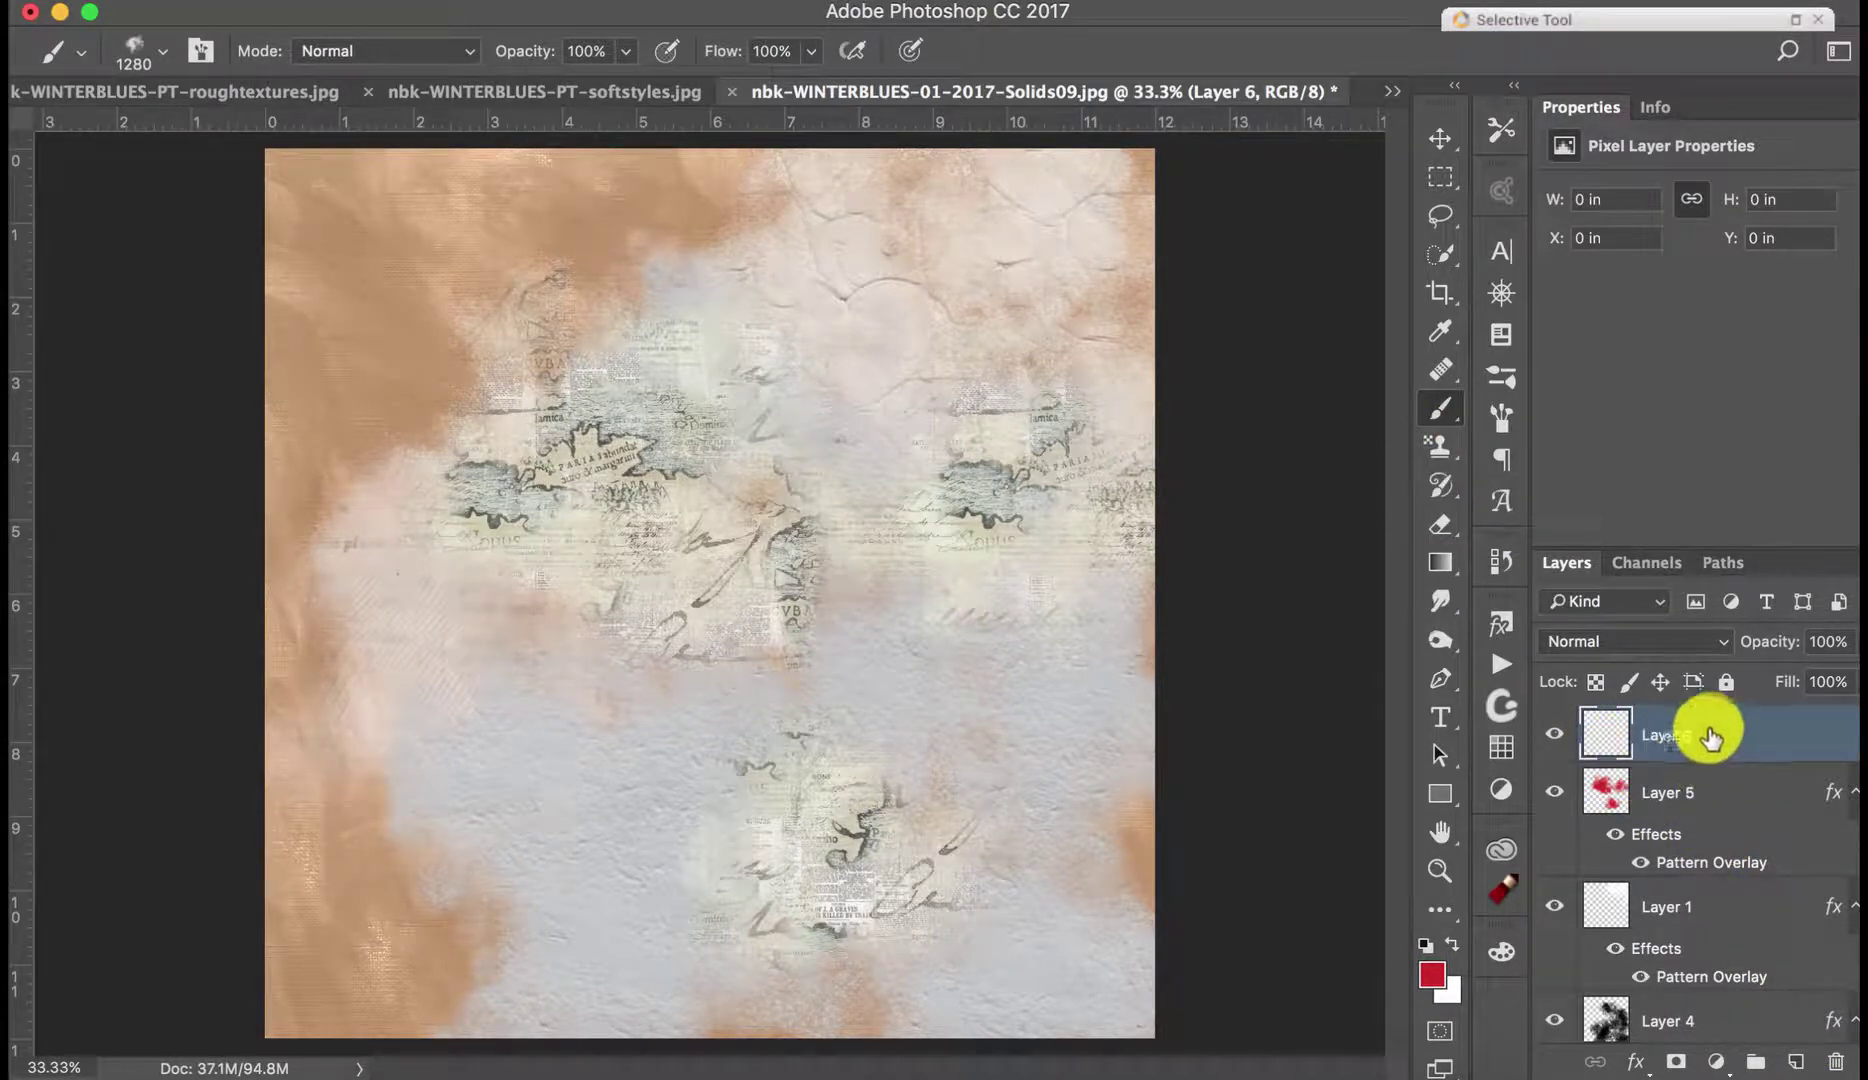
pyautogui.moveTo(1712, 738); pyautogui.dragTo(1664, 975)
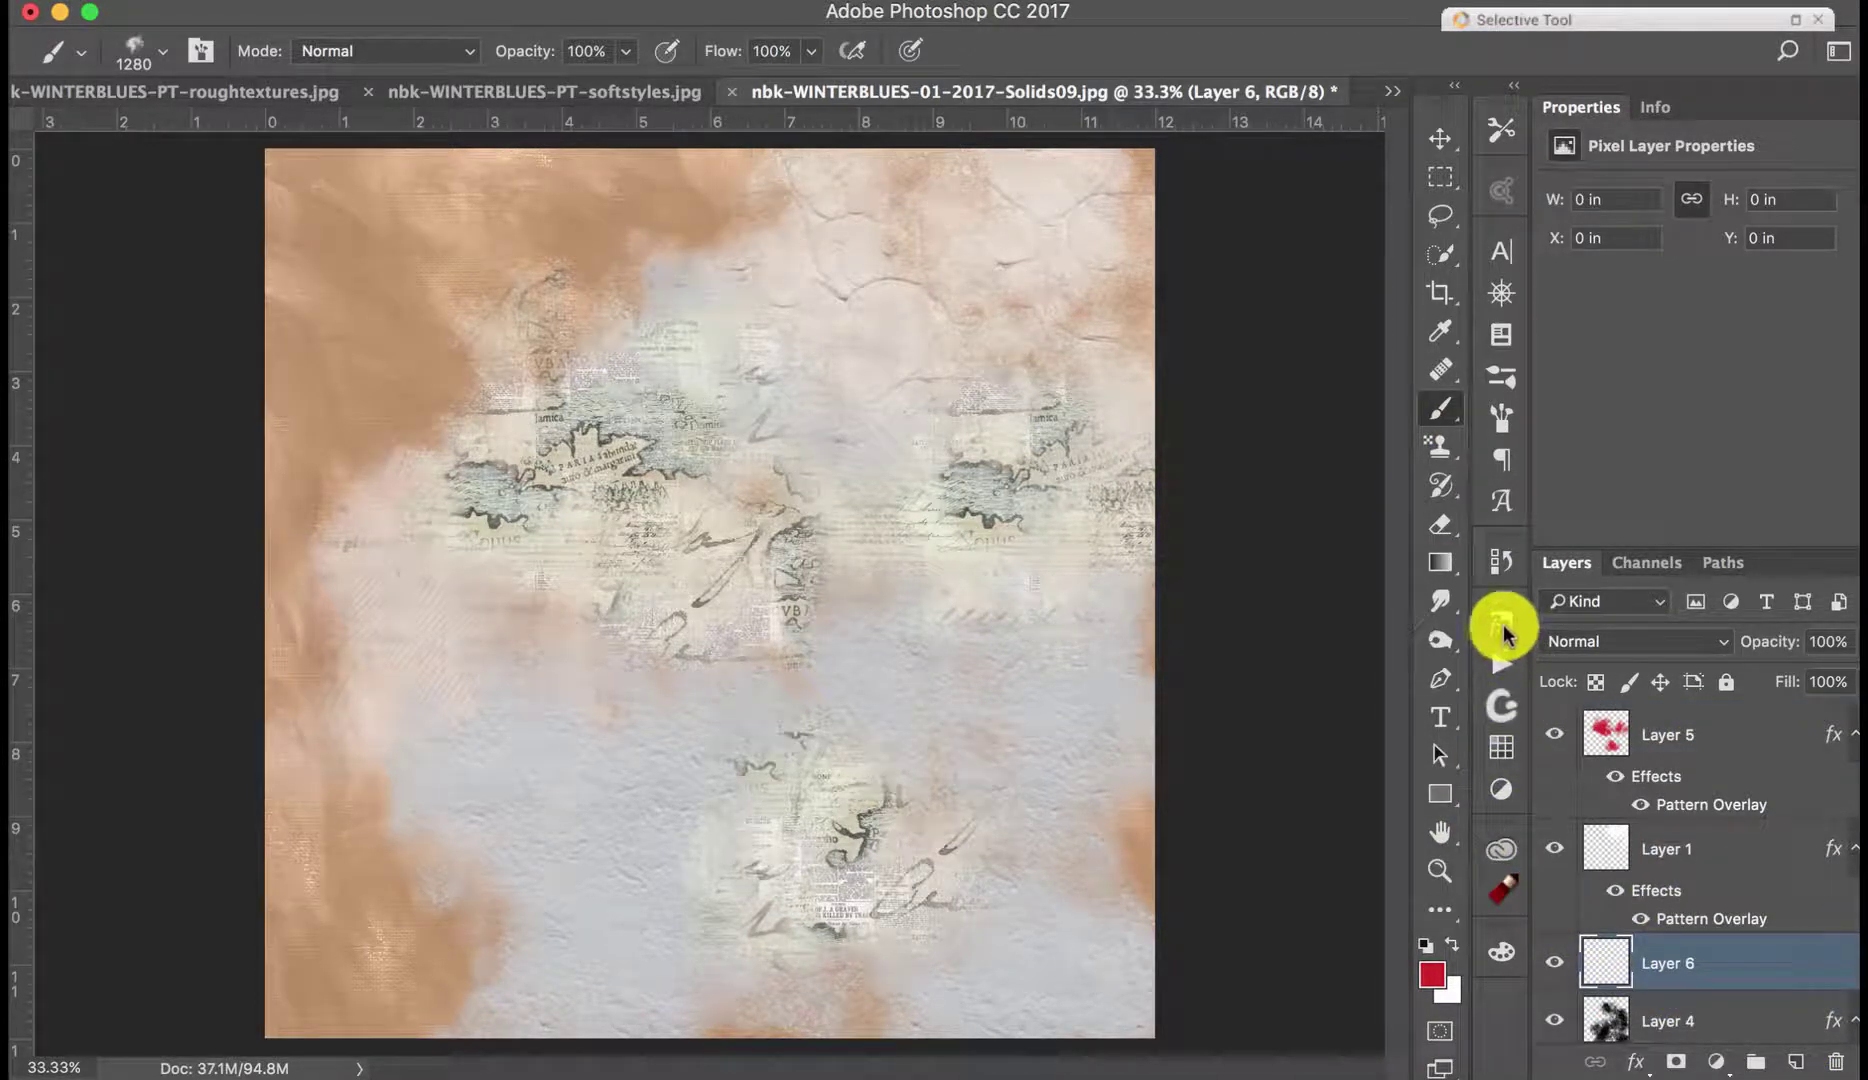
pyautogui.click(1501, 625)
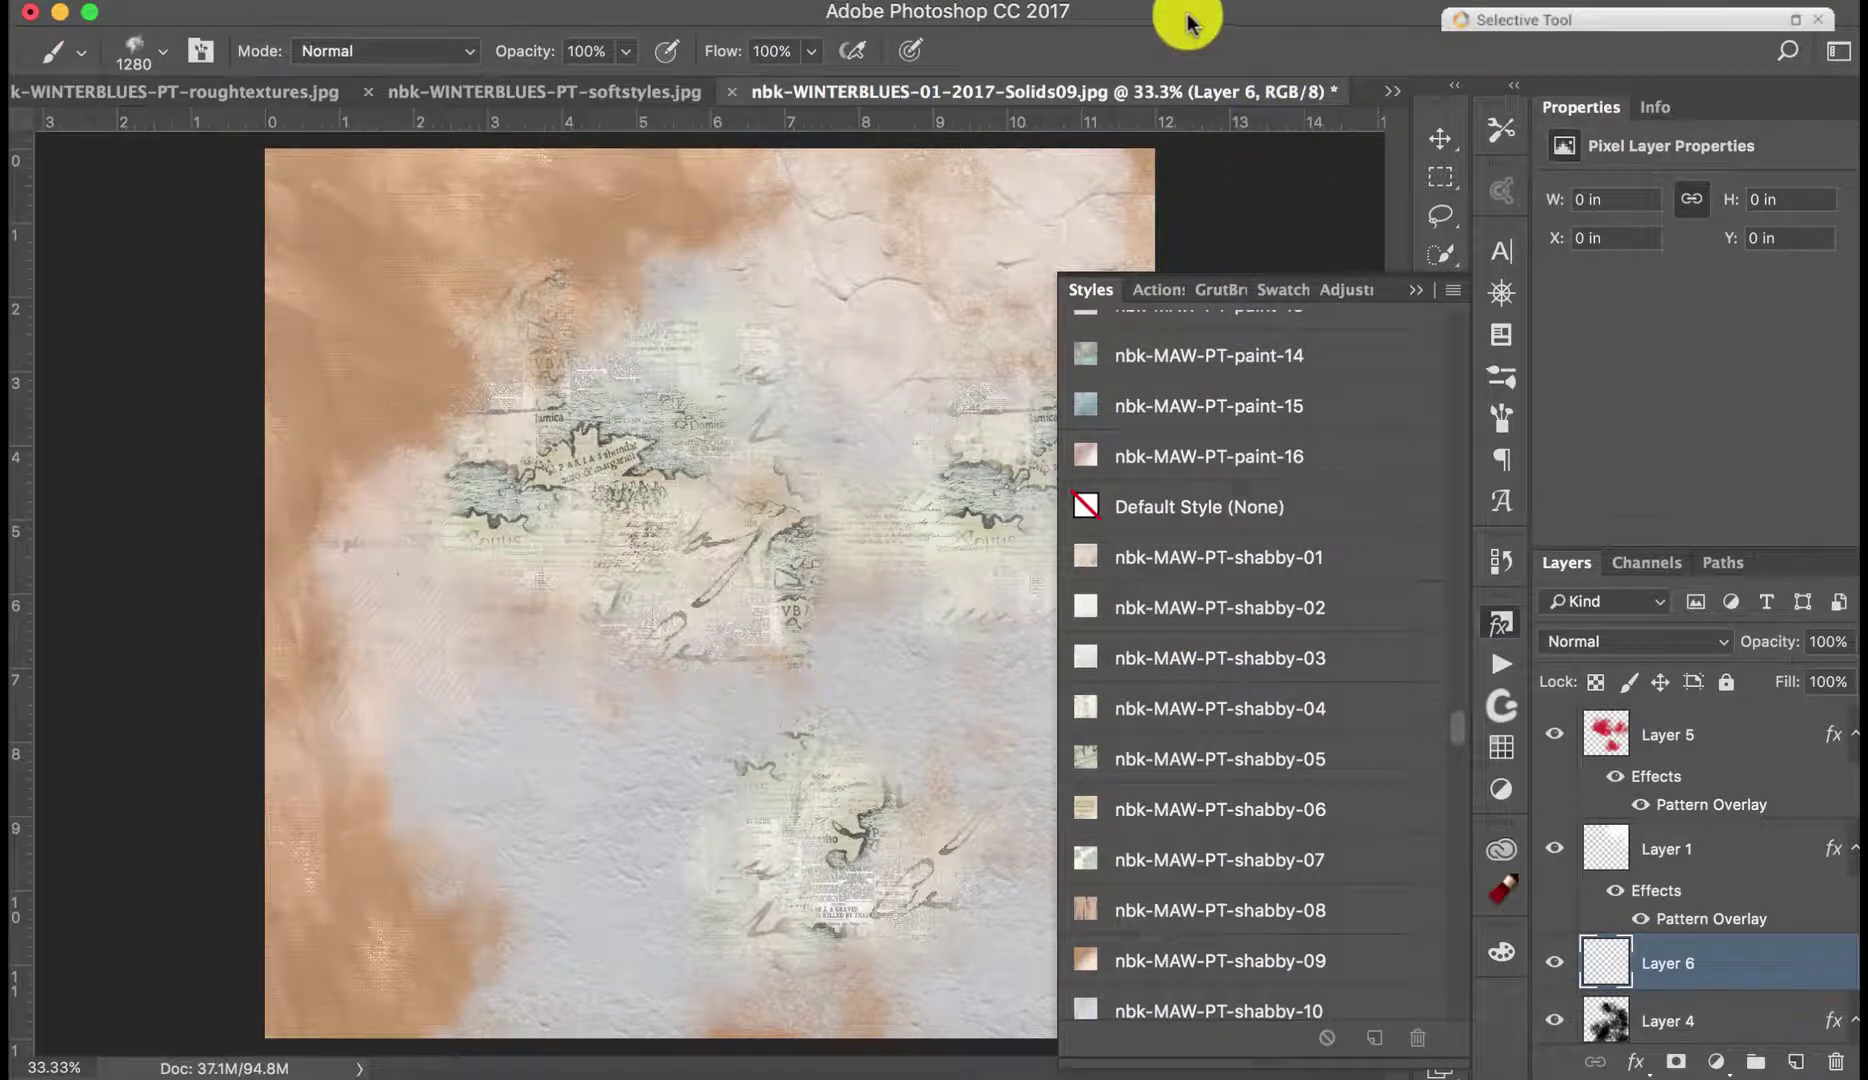
pyautogui.click(82, 51)
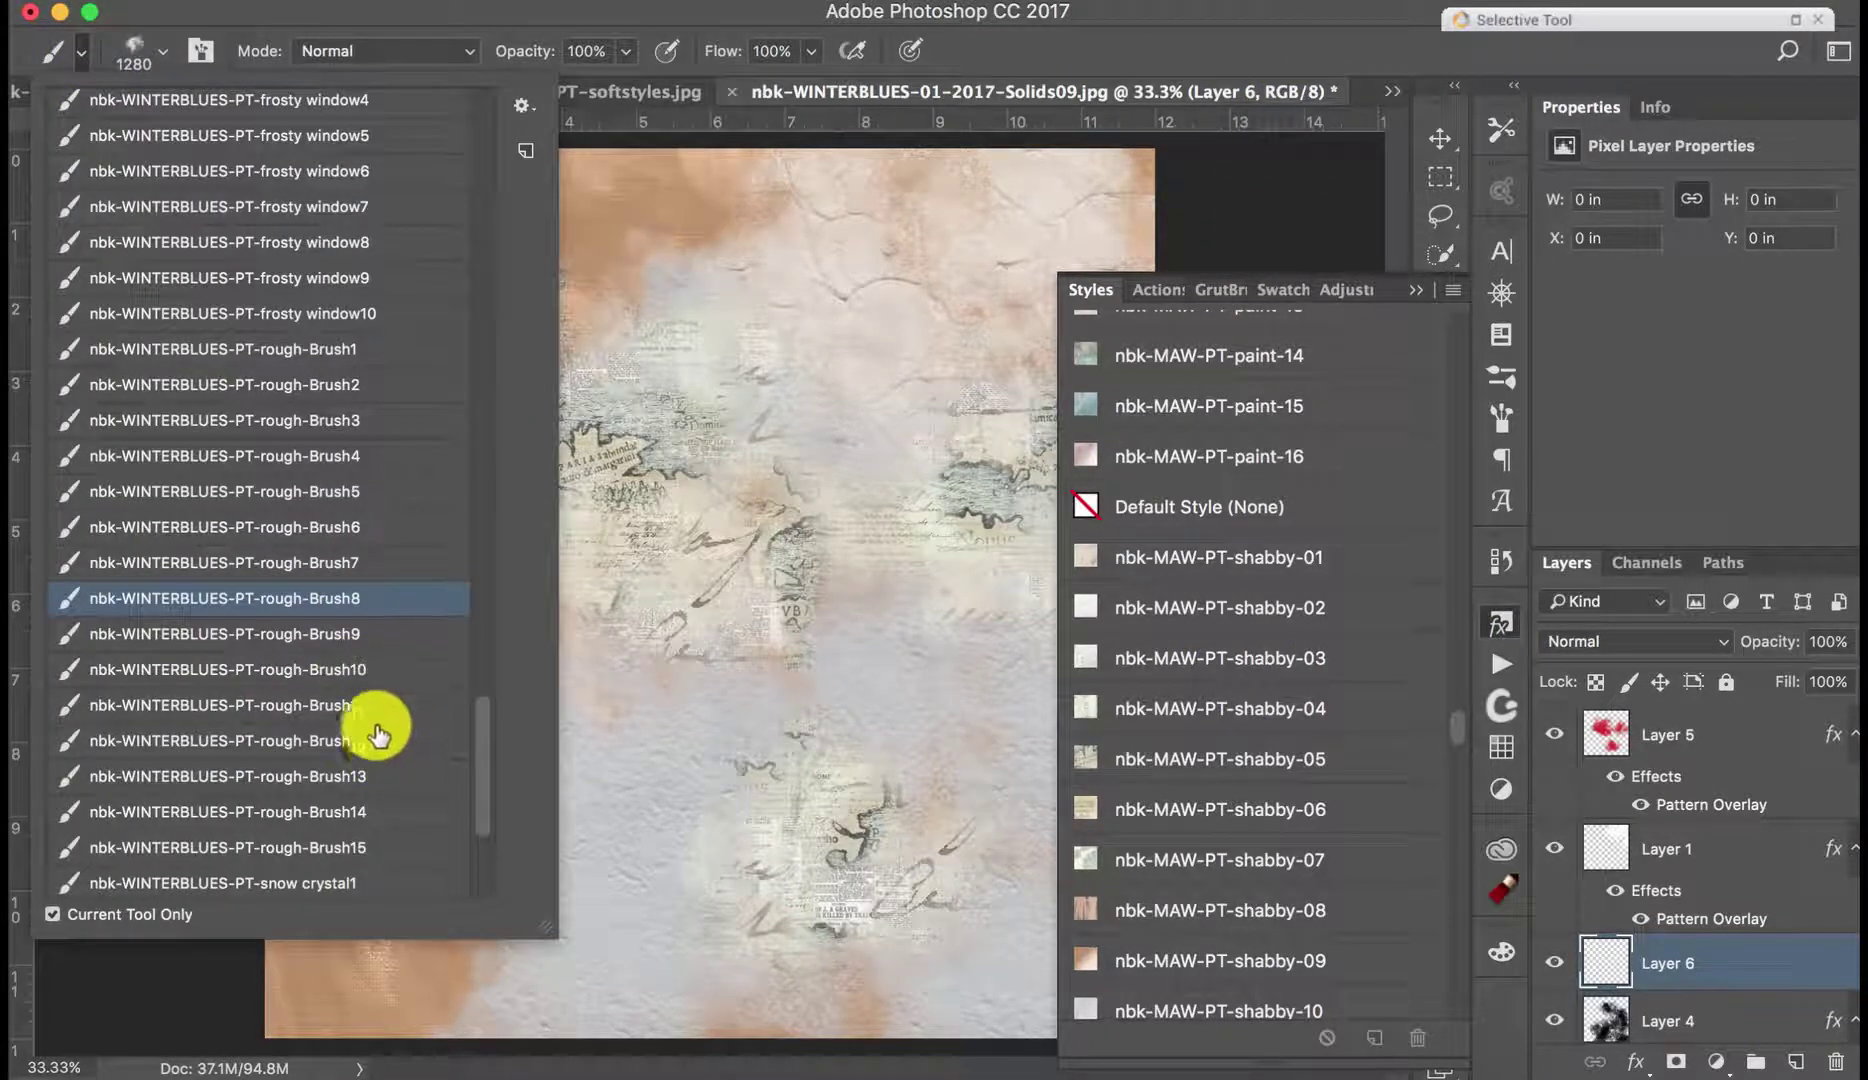
pyautogui.click(372, 349)
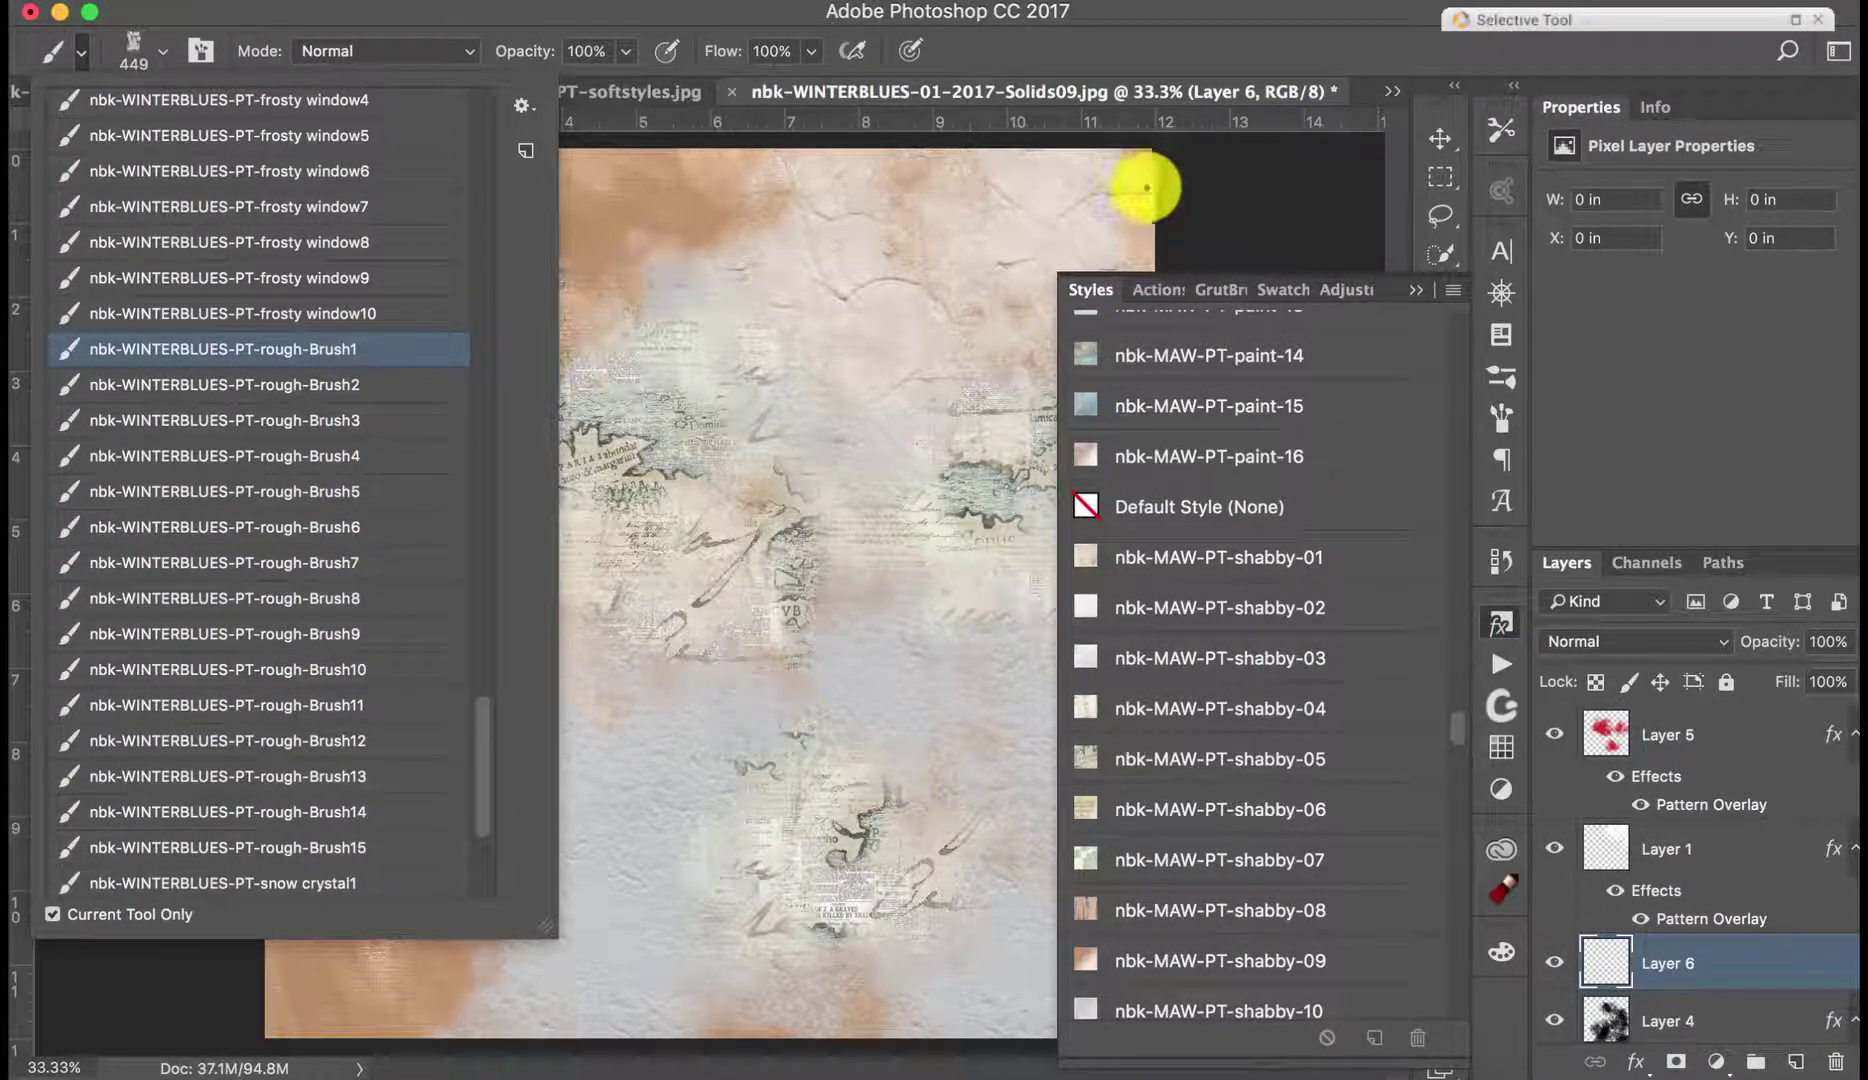
pyautogui.click(692, 229)
pyautogui.moveTo(692, 229)
pyautogui.mouseDown()
pyautogui.moveTo(627, 264)
pyautogui.moveTo(597, 318)
pyautogui.moveTo(550, 321)
pyautogui.moveTo(575, 276)
pyautogui.moveTo(551, 217)
pyautogui.moveTo(602, 209)
pyautogui.moveTo(864, 279)
pyautogui.mouseUp()
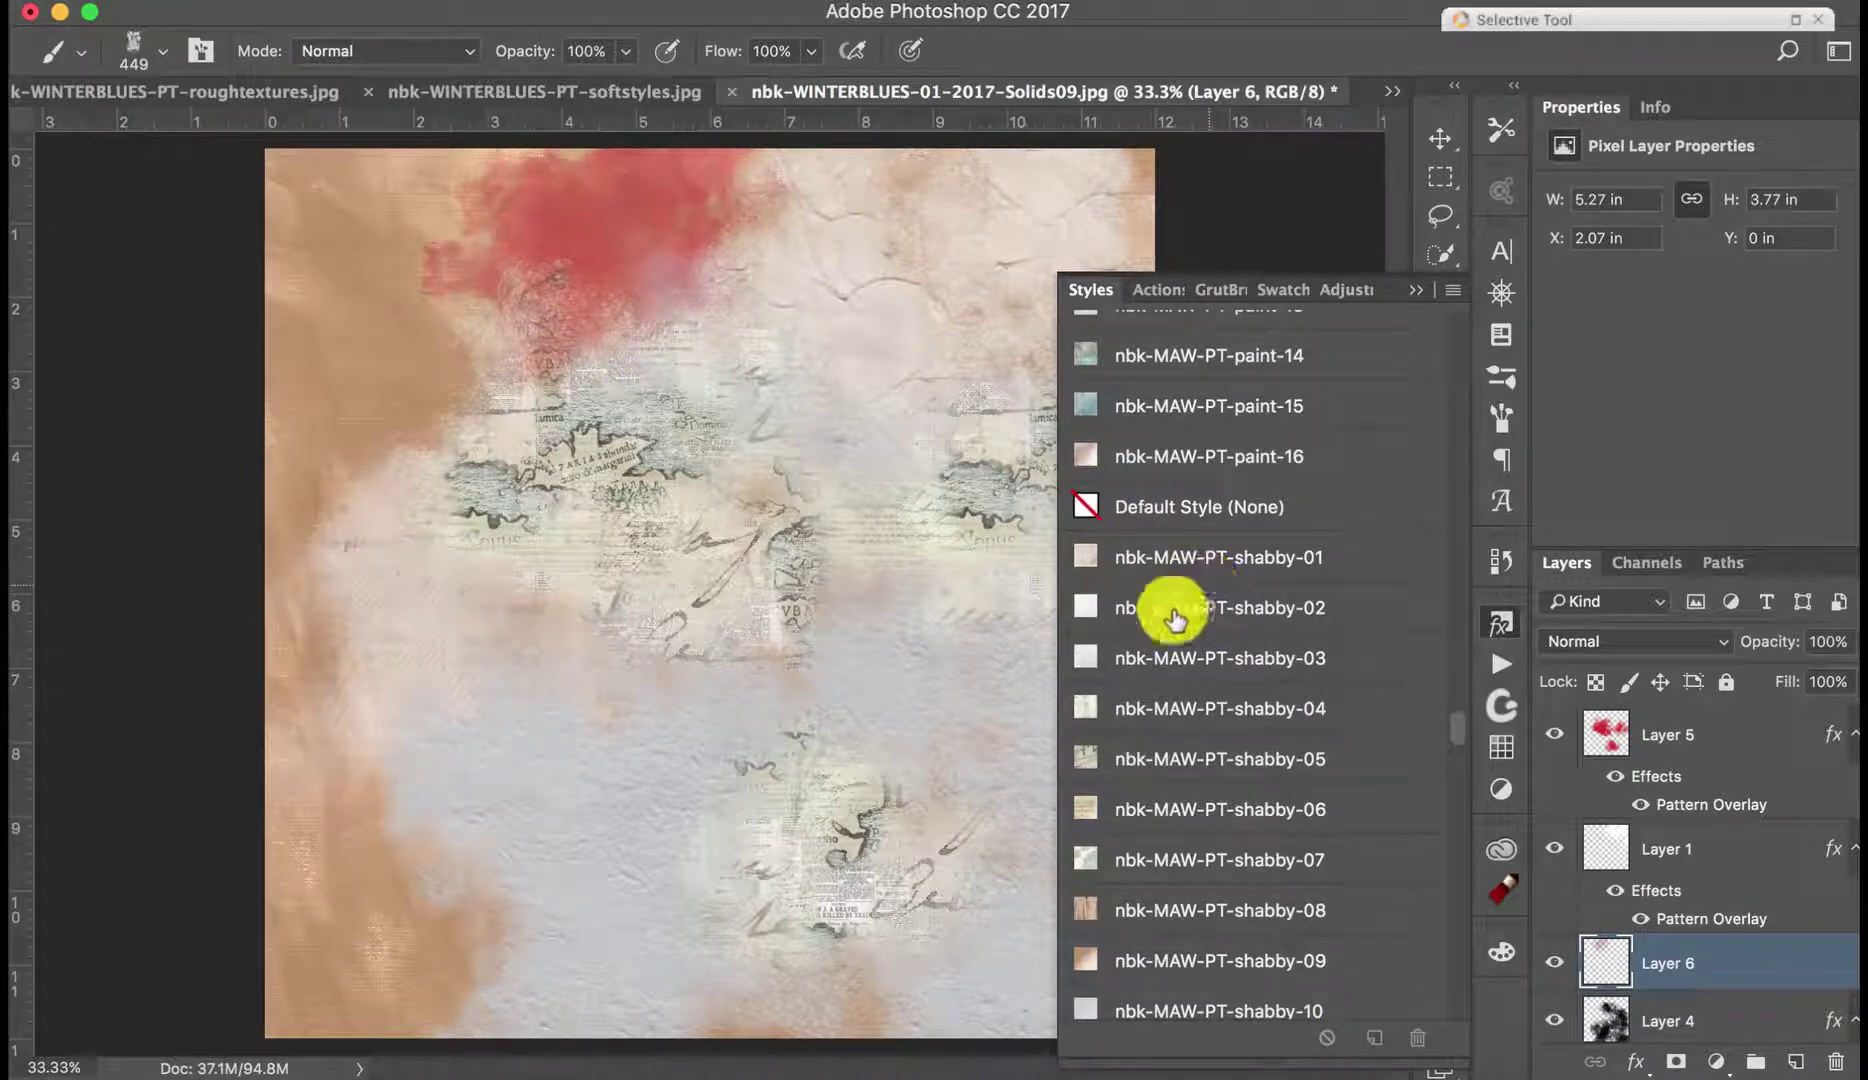
# Step: Try nbk-MAW-PT-shabby styles on Layer 6, keep nbk-MAW-PT-shabby-06, and extend the brushwork to about 5.5 by 10.3 in
pyautogui.click(1158, 672)
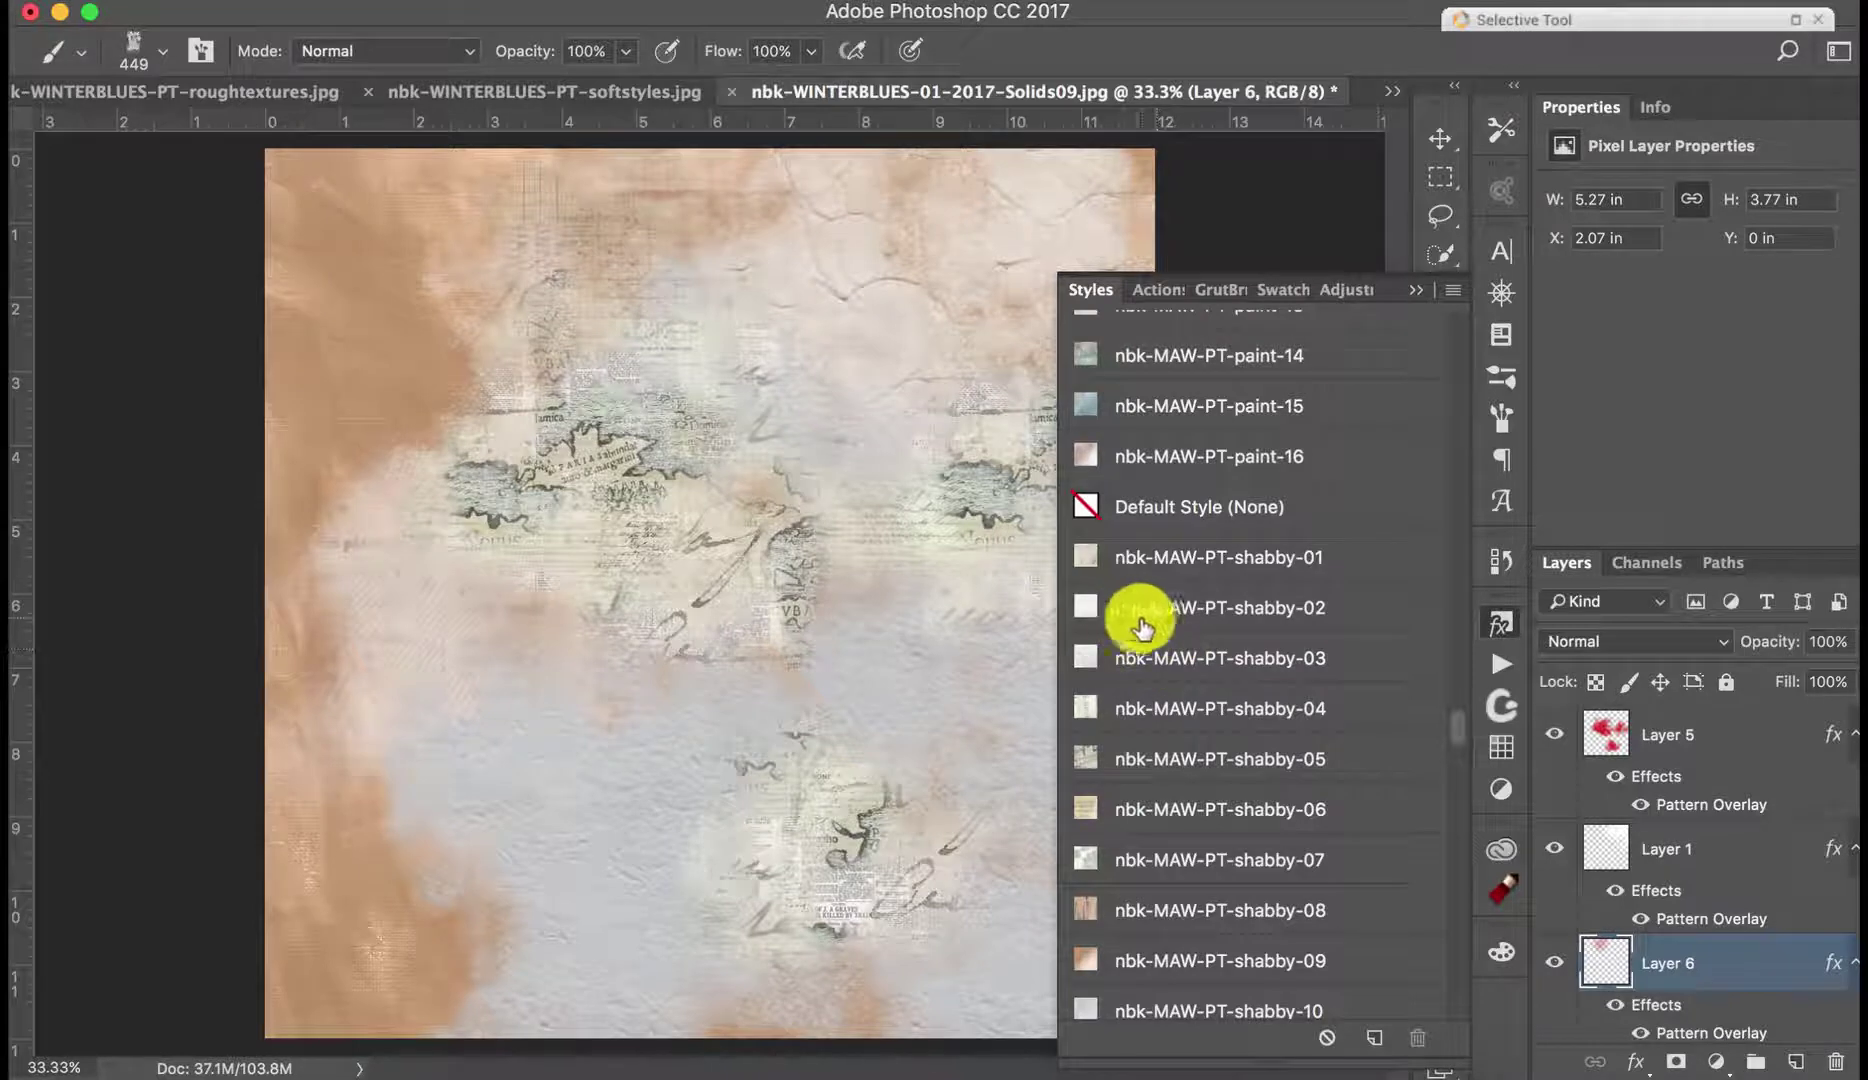
pyautogui.click(1192, 575)
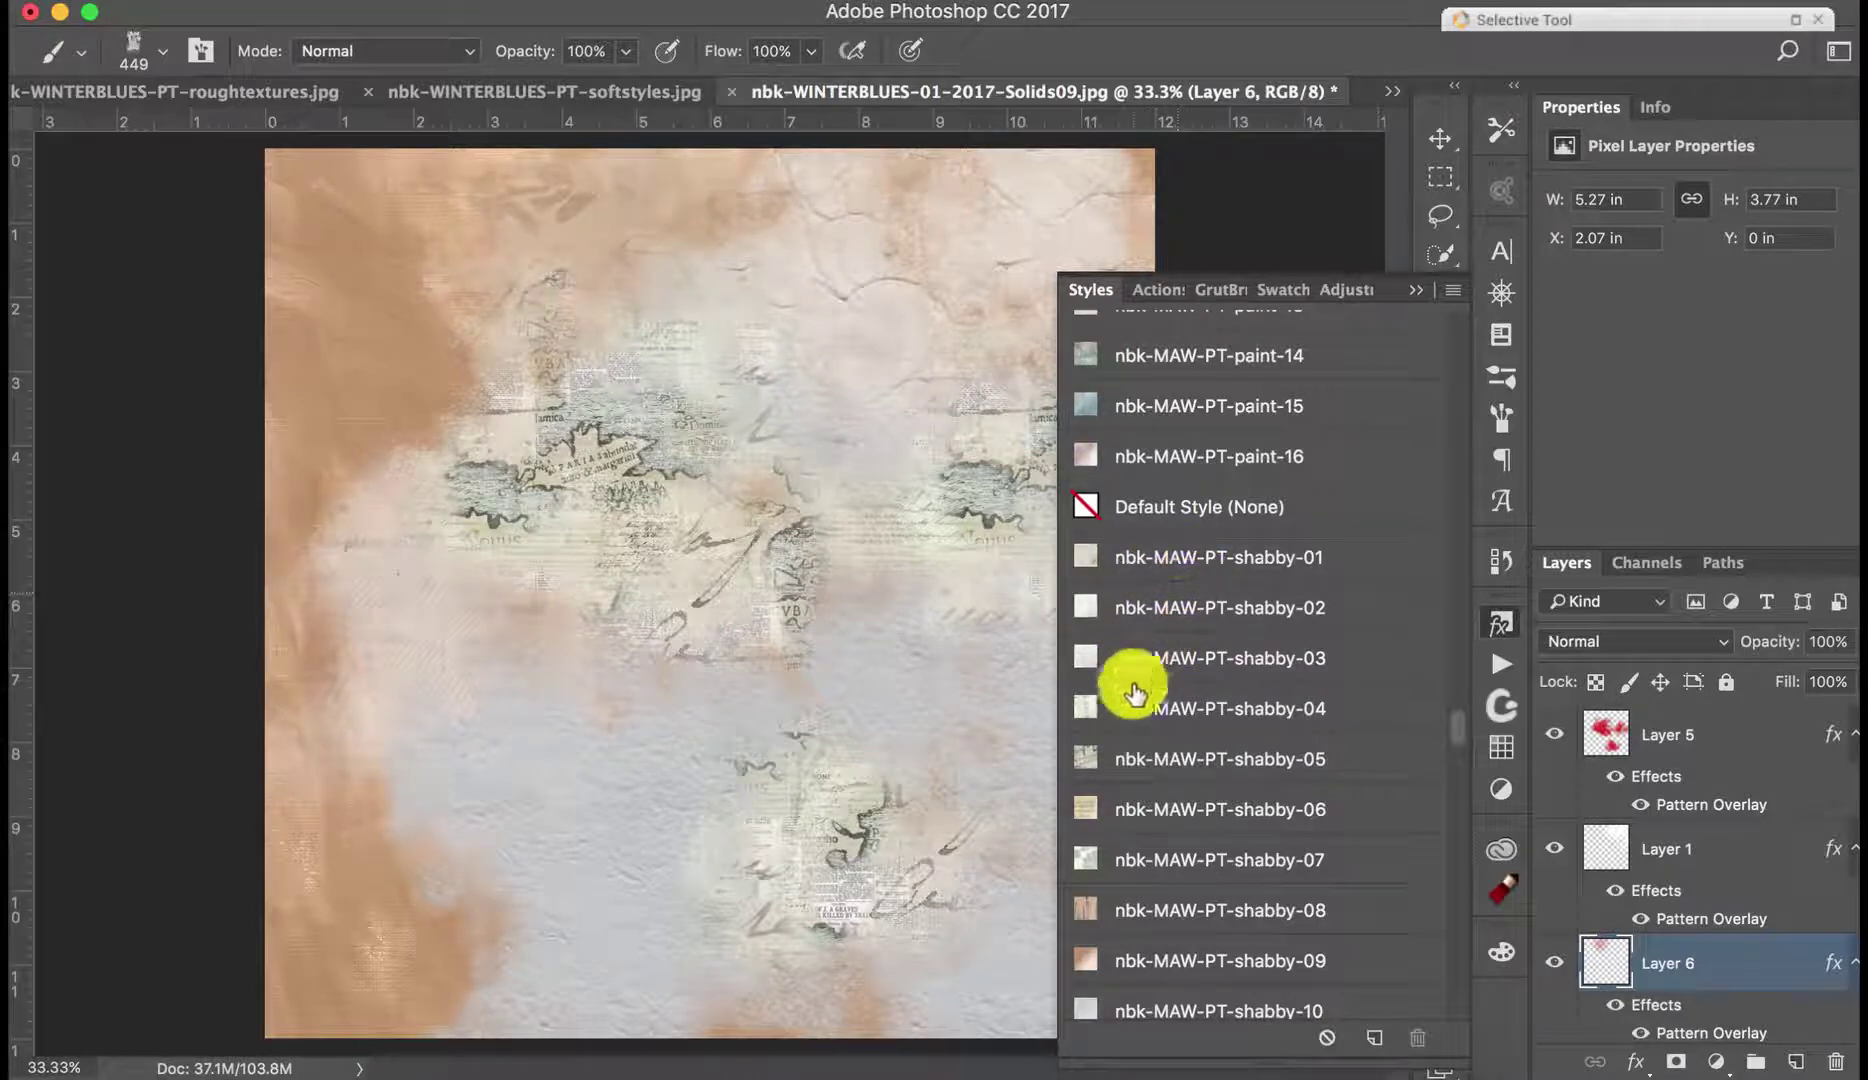
pyautogui.click(1135, 812)
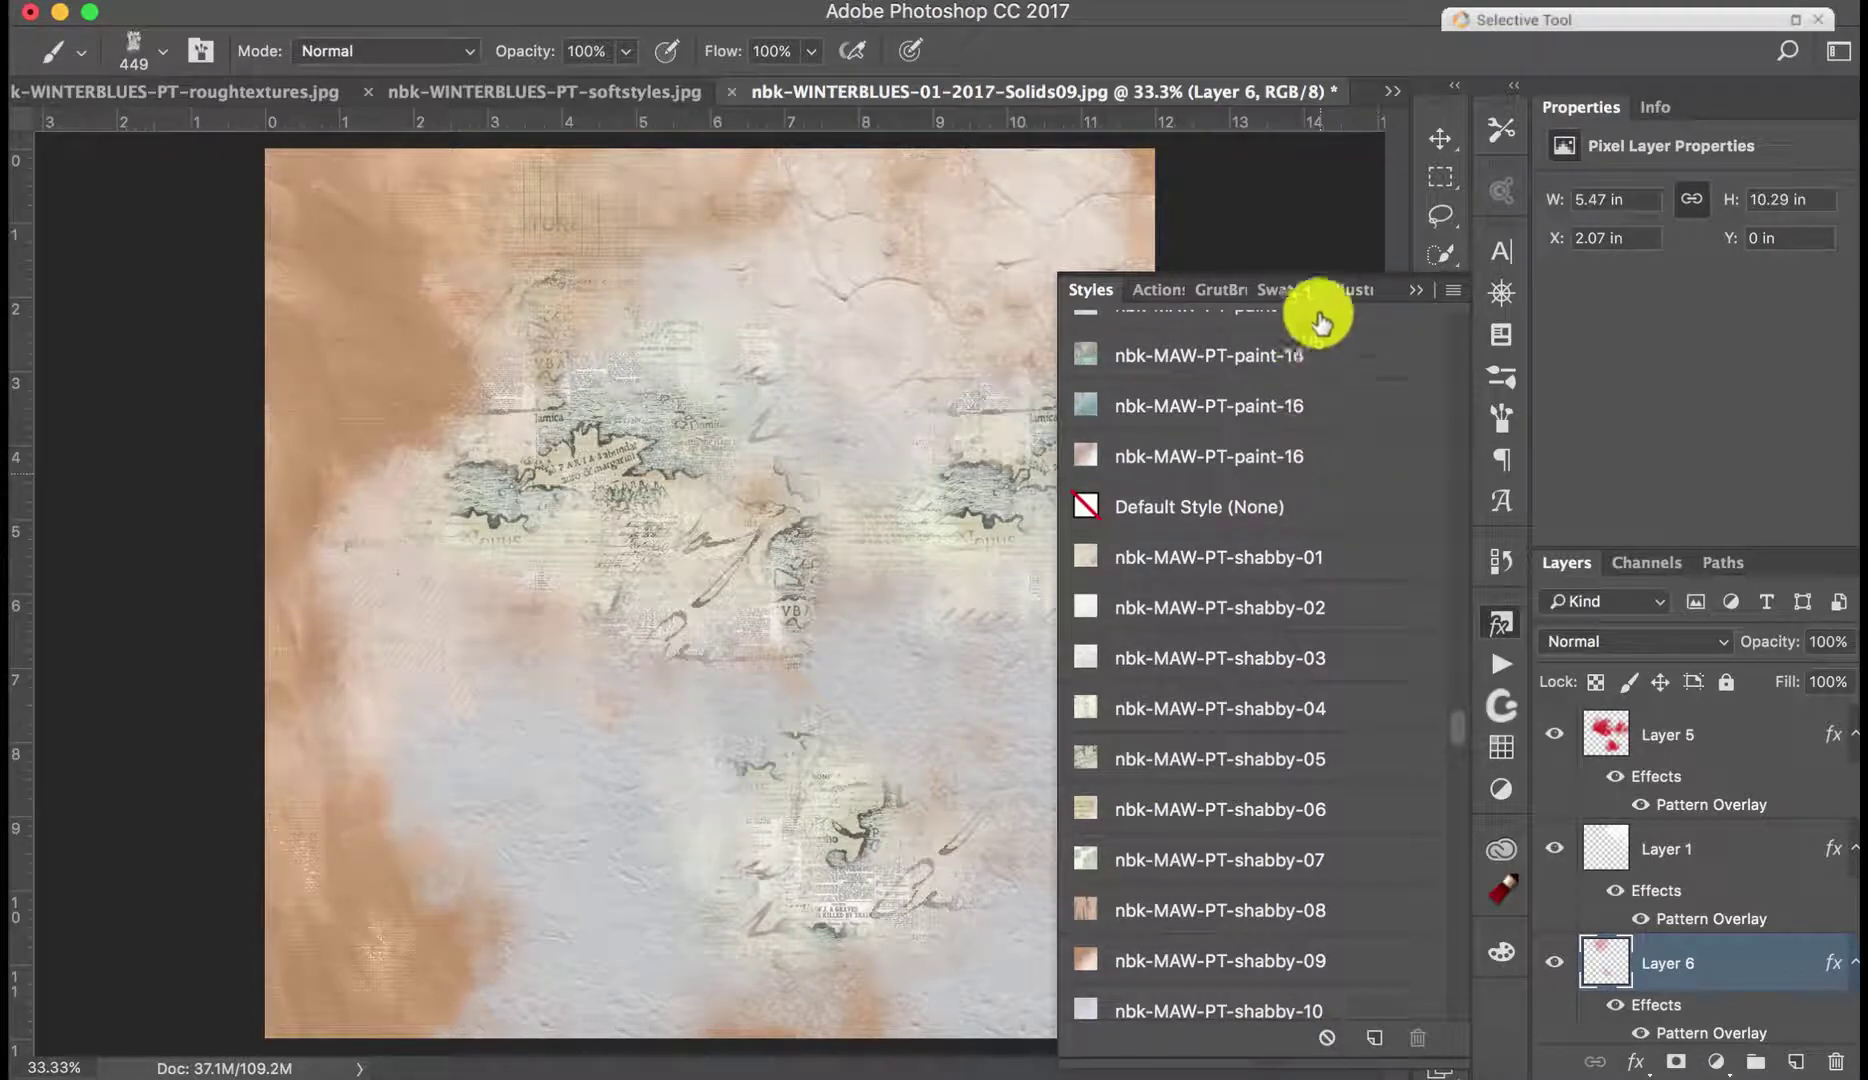
pyautogui.click(1413, 289)
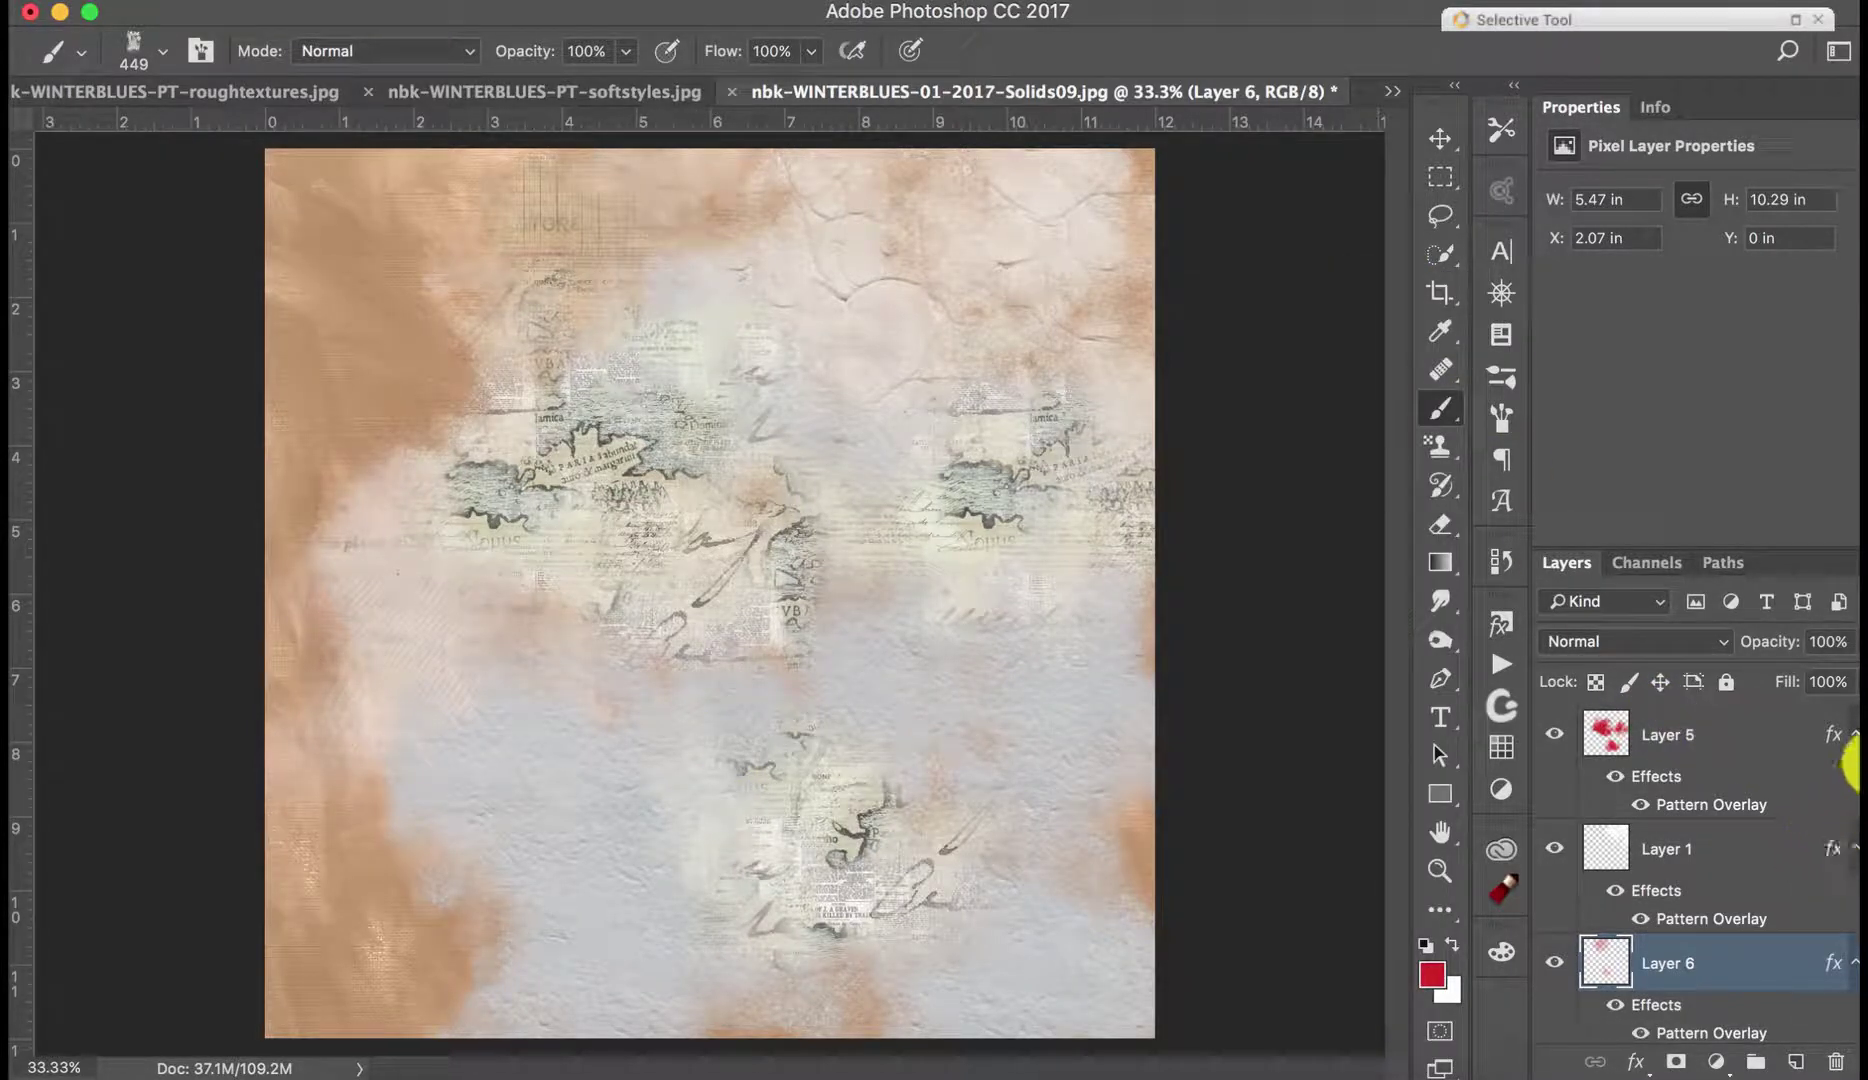
# Step: Add a new layer above Layer 5 and paint about 3.2 by 3.4 in over the paper's lower-right area
pyautogui.click(1760, 730)
pyautogui.click(1795, 1062)
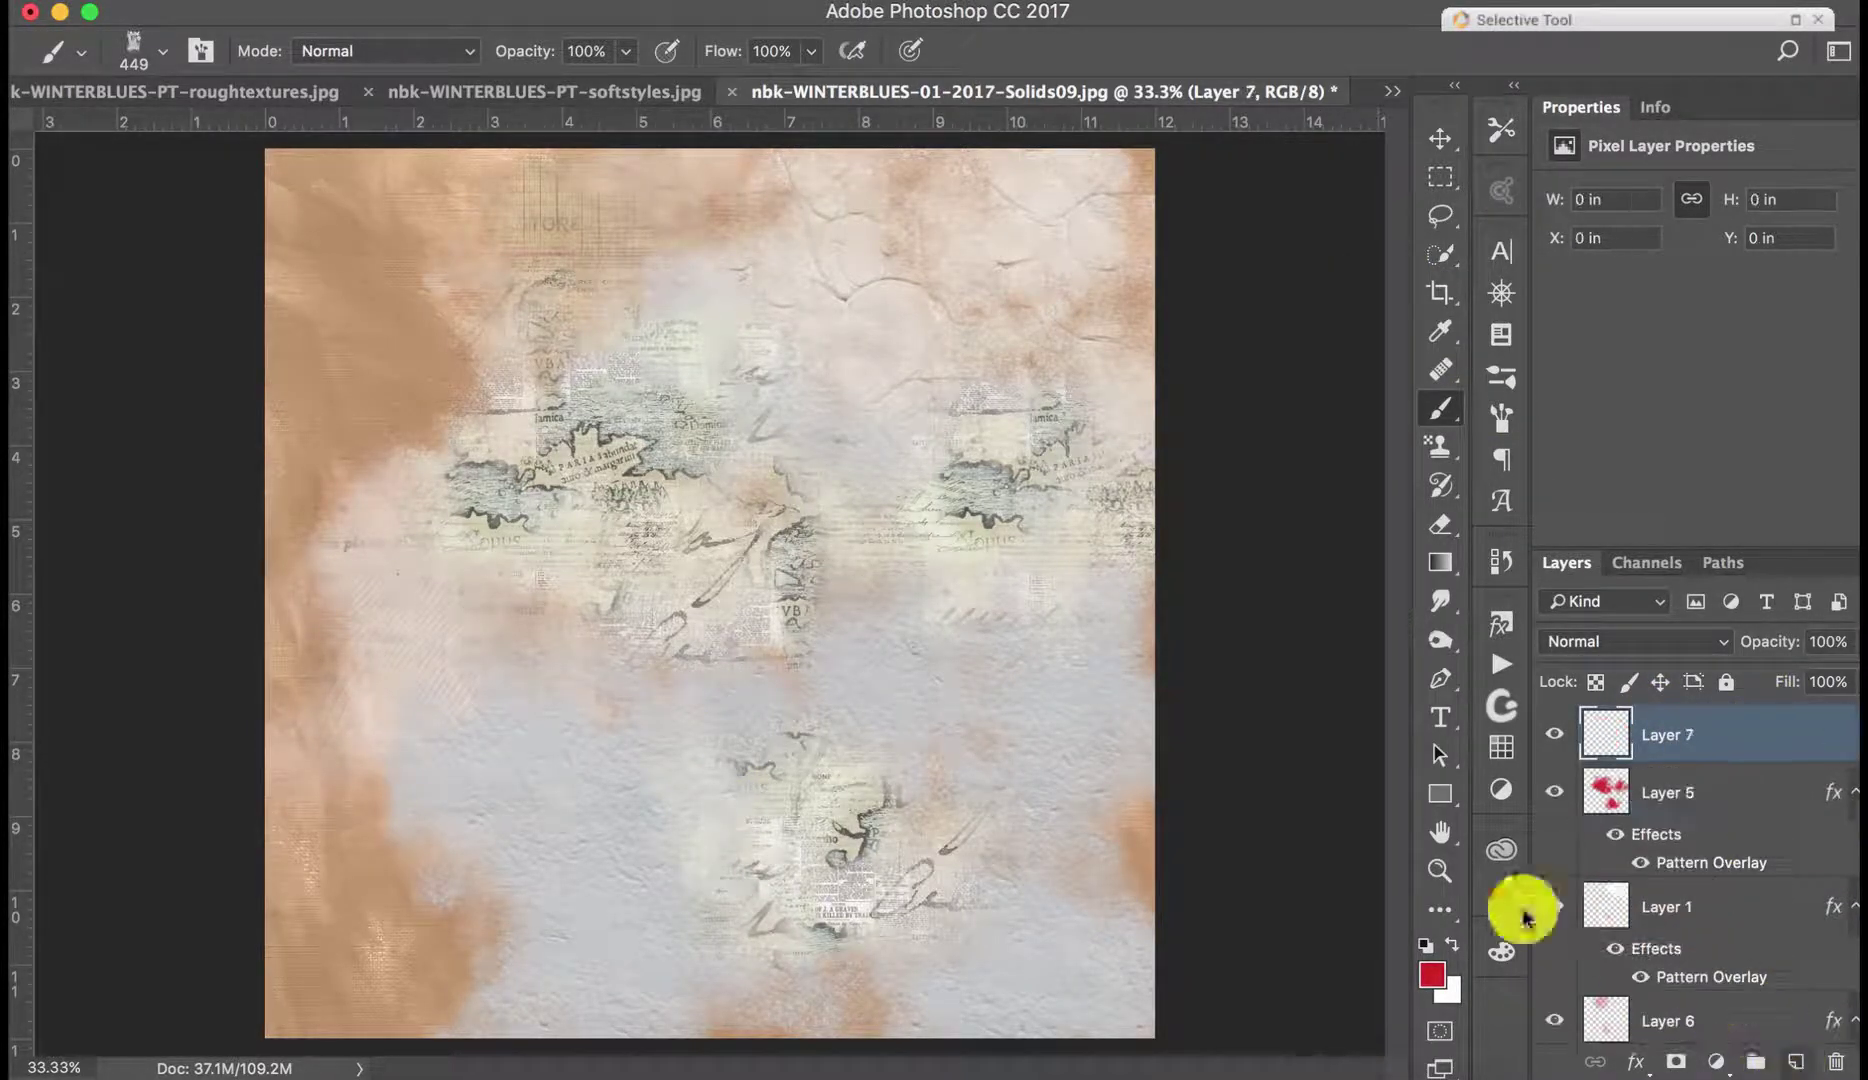
pyautogui.moveTo(1021, 774)
pyautogui.mouseDown()
pyautogui.moveTo(1076, 716)
pyautogui.moveTo(1134, 702)
pyautogui.mouseUp()
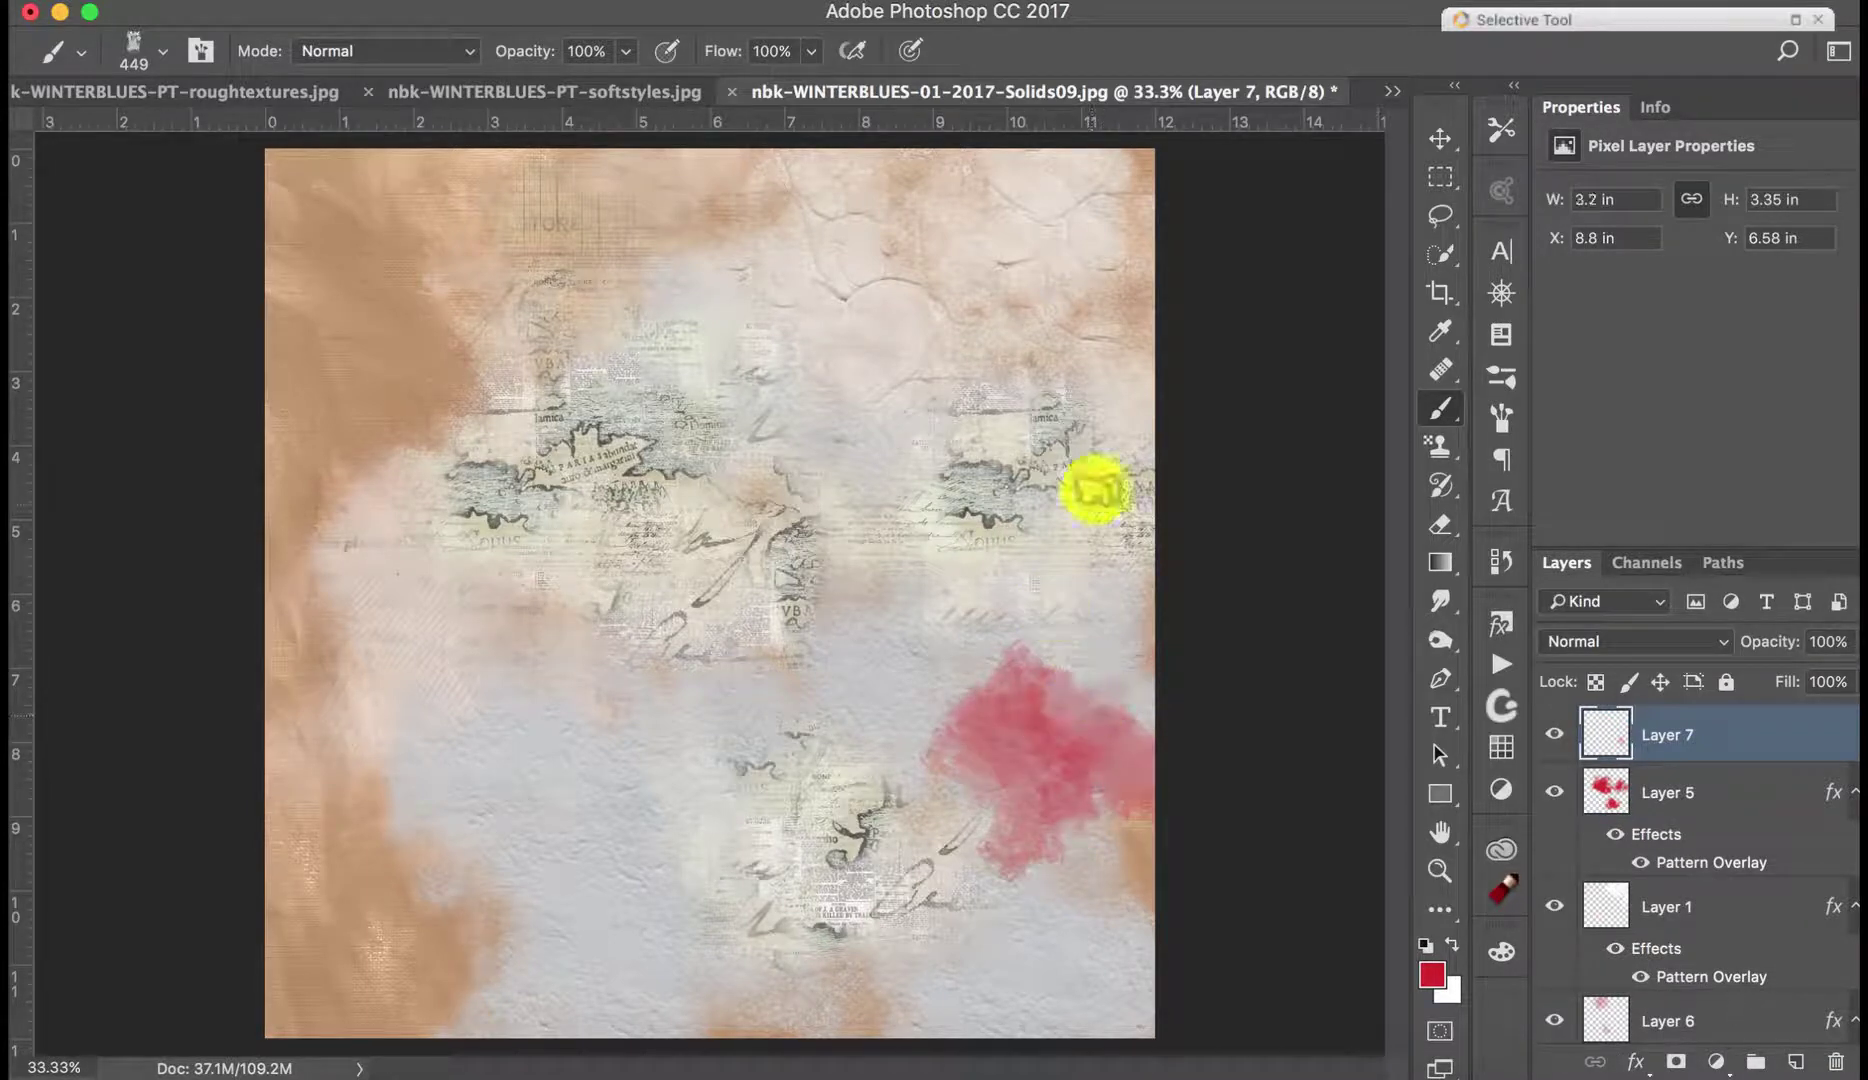
# Step: Compare nbk-MAW-PT paint and shabby styles on Layer 7, keep nbk-MAW-PT-shabby-06, and extend the painting along the right side to about 6.3 in high
pyautogui.click(1501, 622)
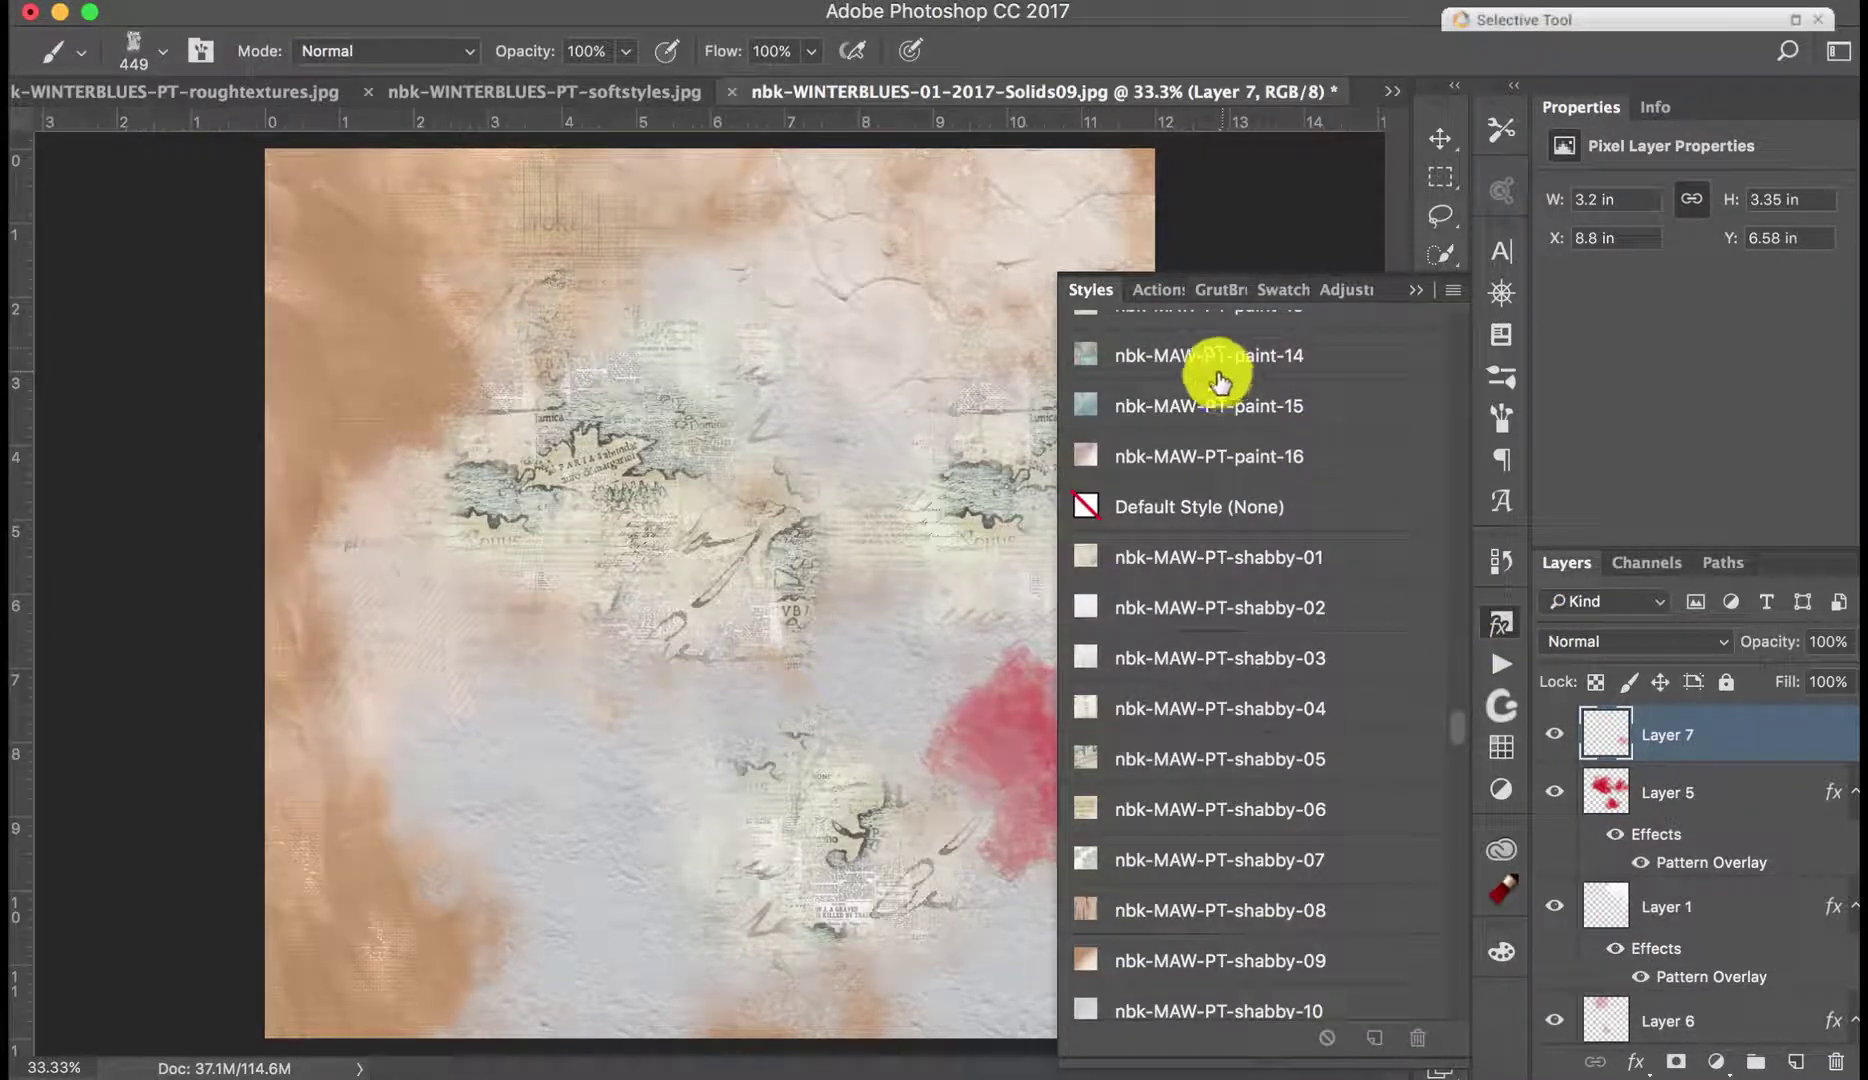
pyautogui.click(1222, 368)
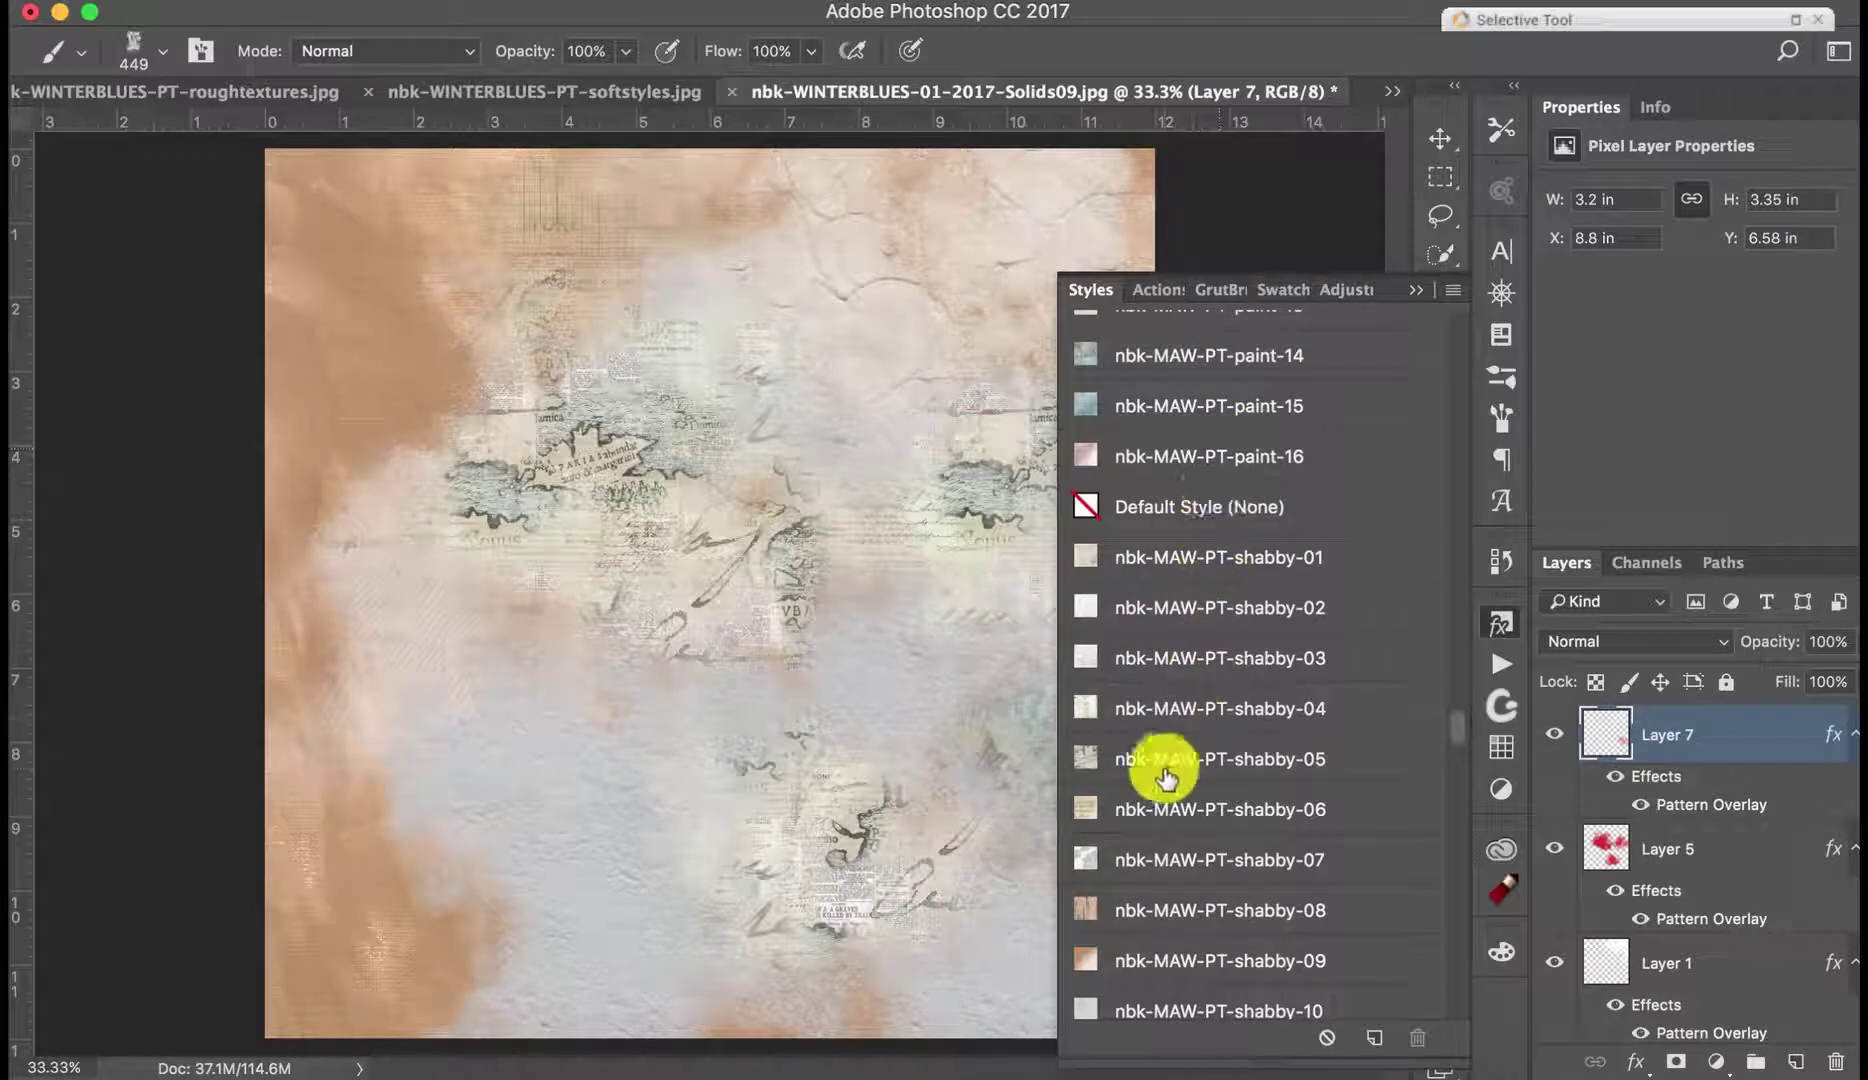
pyautogui.click(1185, 766)
pyautogui.click(1183, 862)
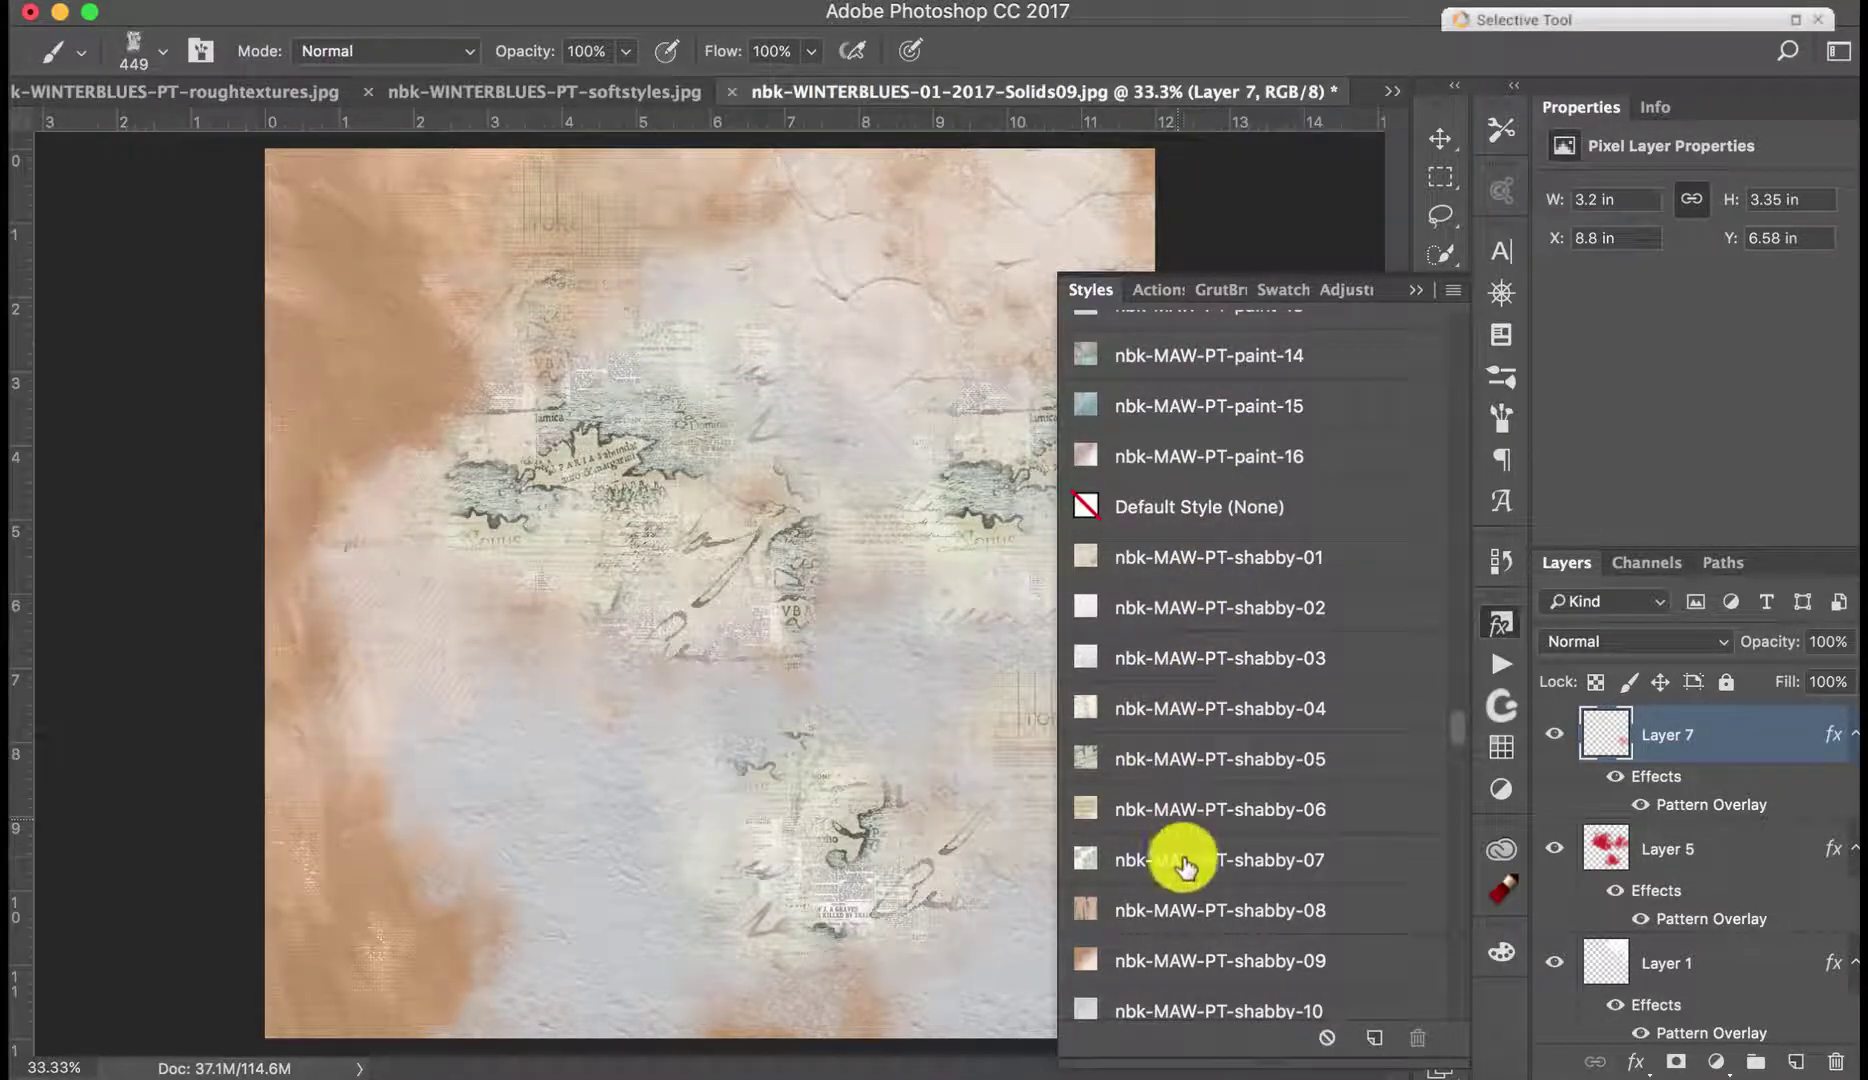
pyautogui.click(1150, 913)
pyautogui.click(1127, 830)
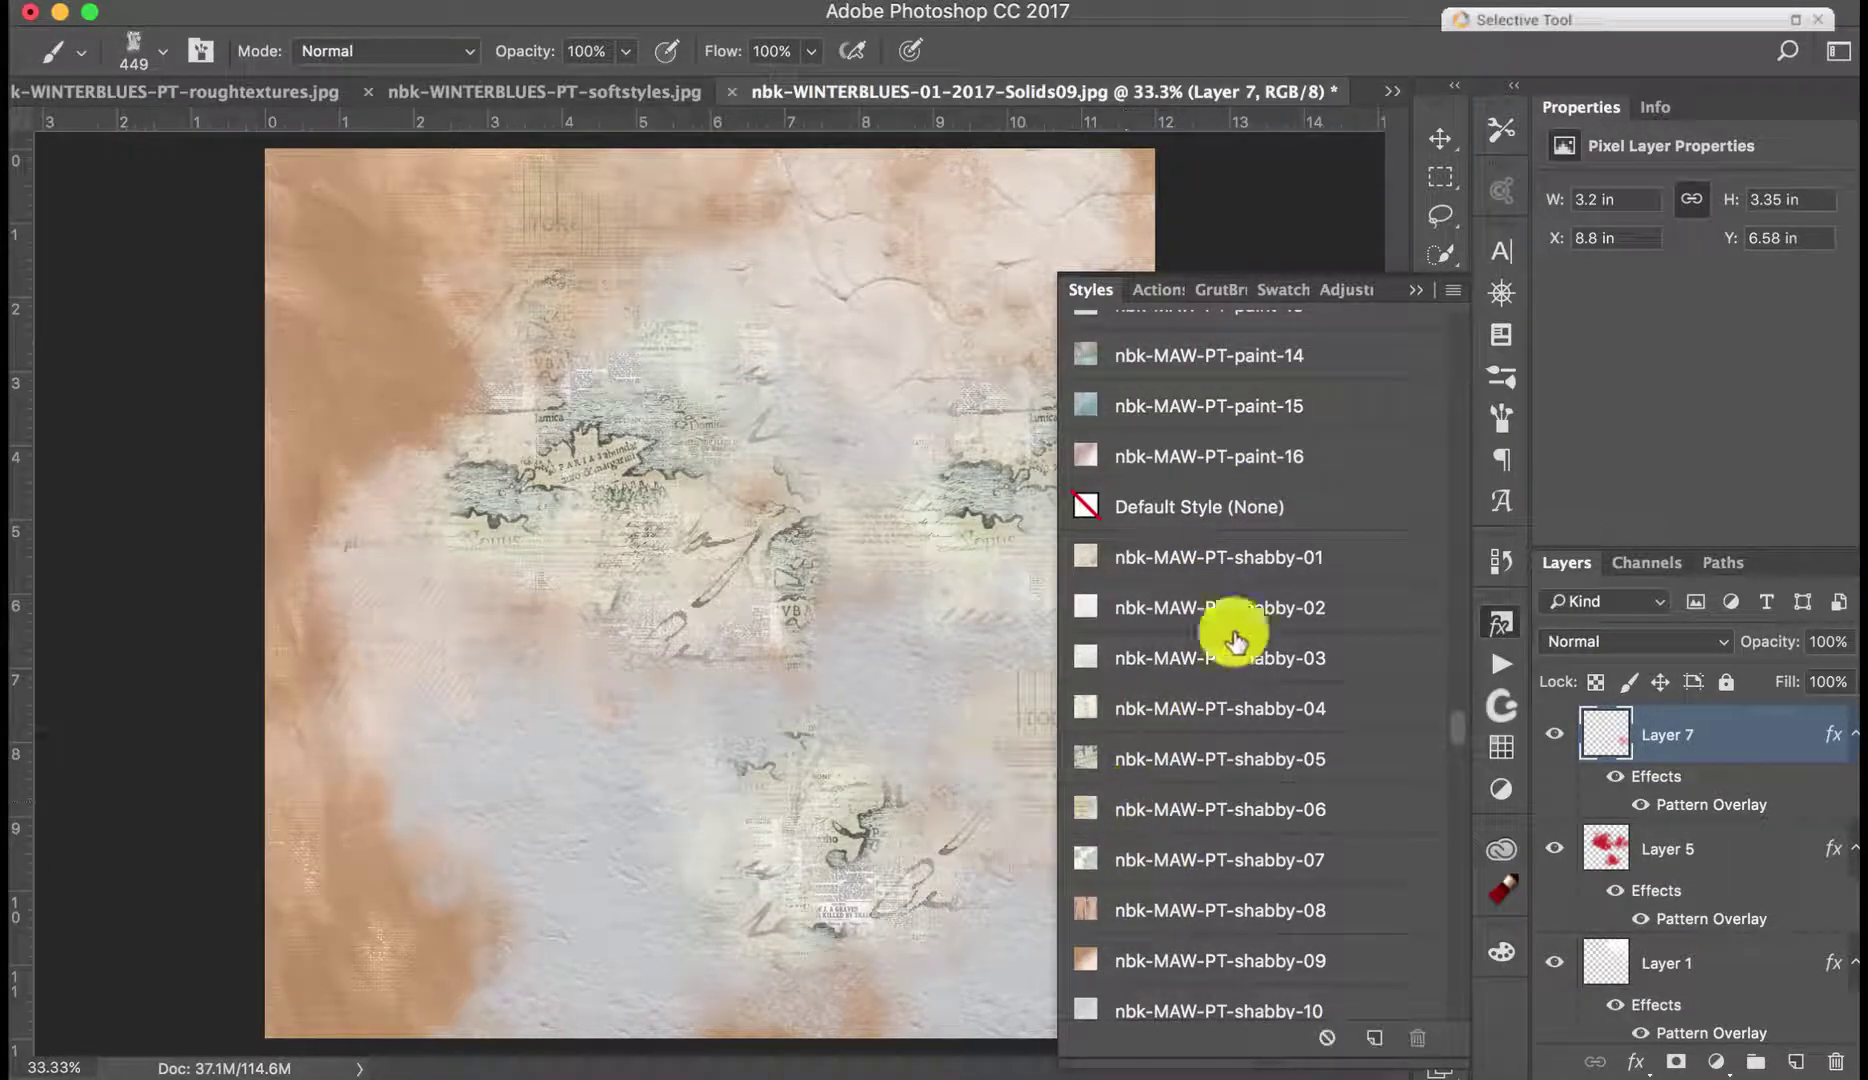
pyautogui.click(1415, 289)
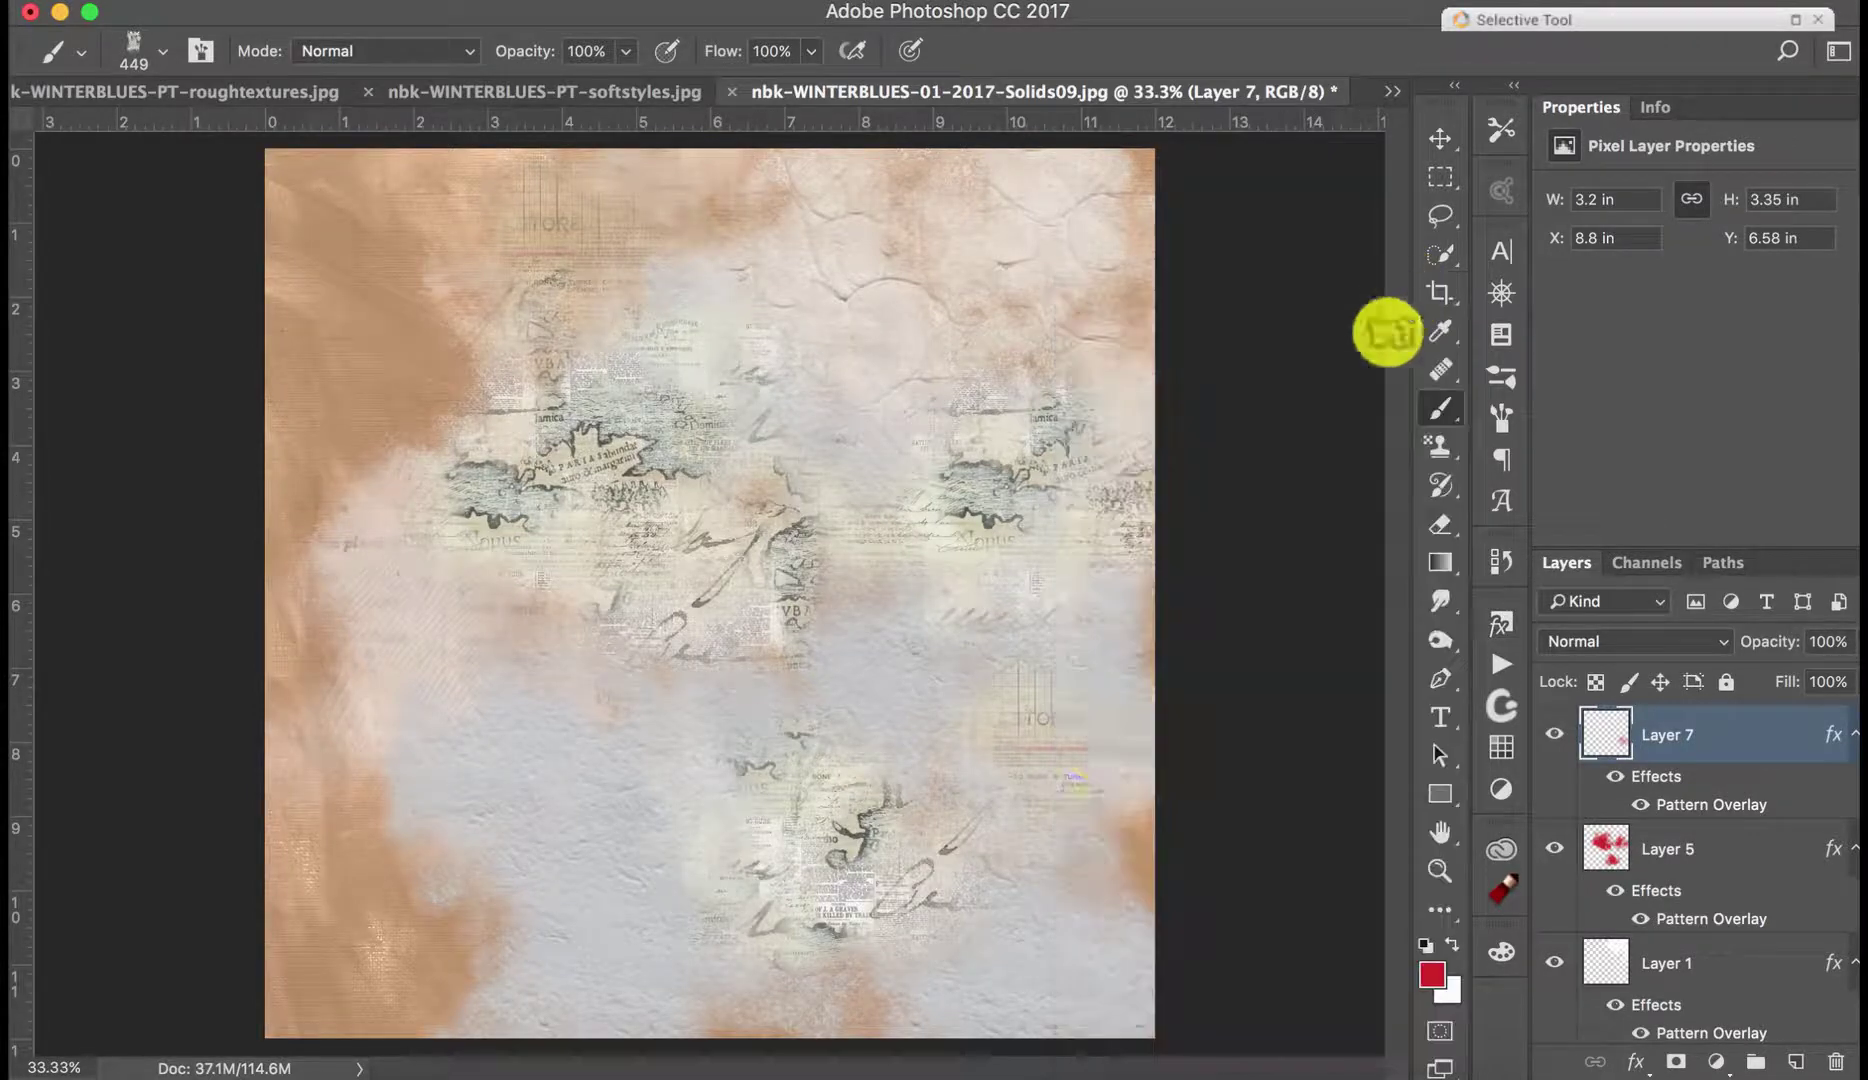
pyautogui.moveTo(1066, 853)
pyautogui.mouseDown()
pyautogui.moveTo(1129, 913)
pyautogui.moveTo(1097, 839)
pyautogui.moveTo(1131, 676)
pyautogui.moveTo(1134, 717)
pyautogui.mouseUp()
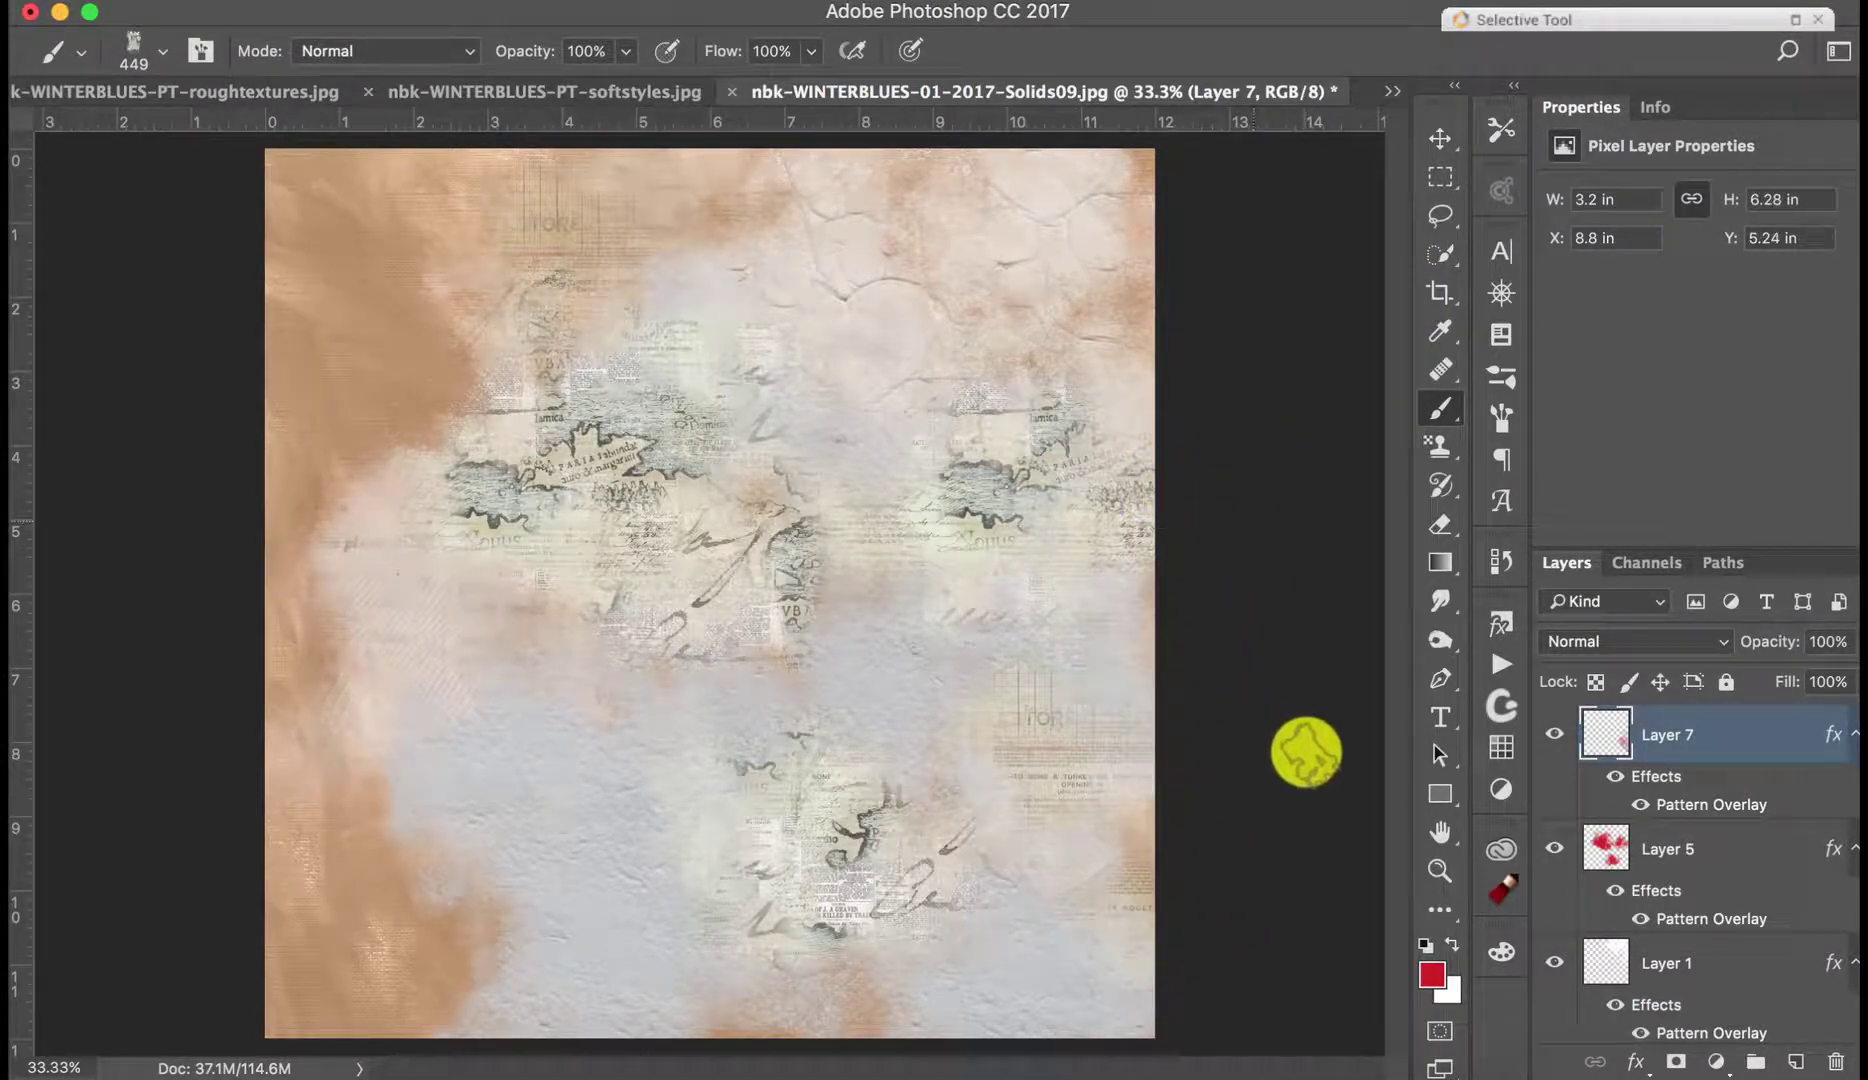
# Step: Paint about 4.7 by 3.5 in right of the paper's centre on a new top layer and style it with nbk-WINTERBLUES-TP-Soft-Styles-12
pyautogui.click(1795, 1060)
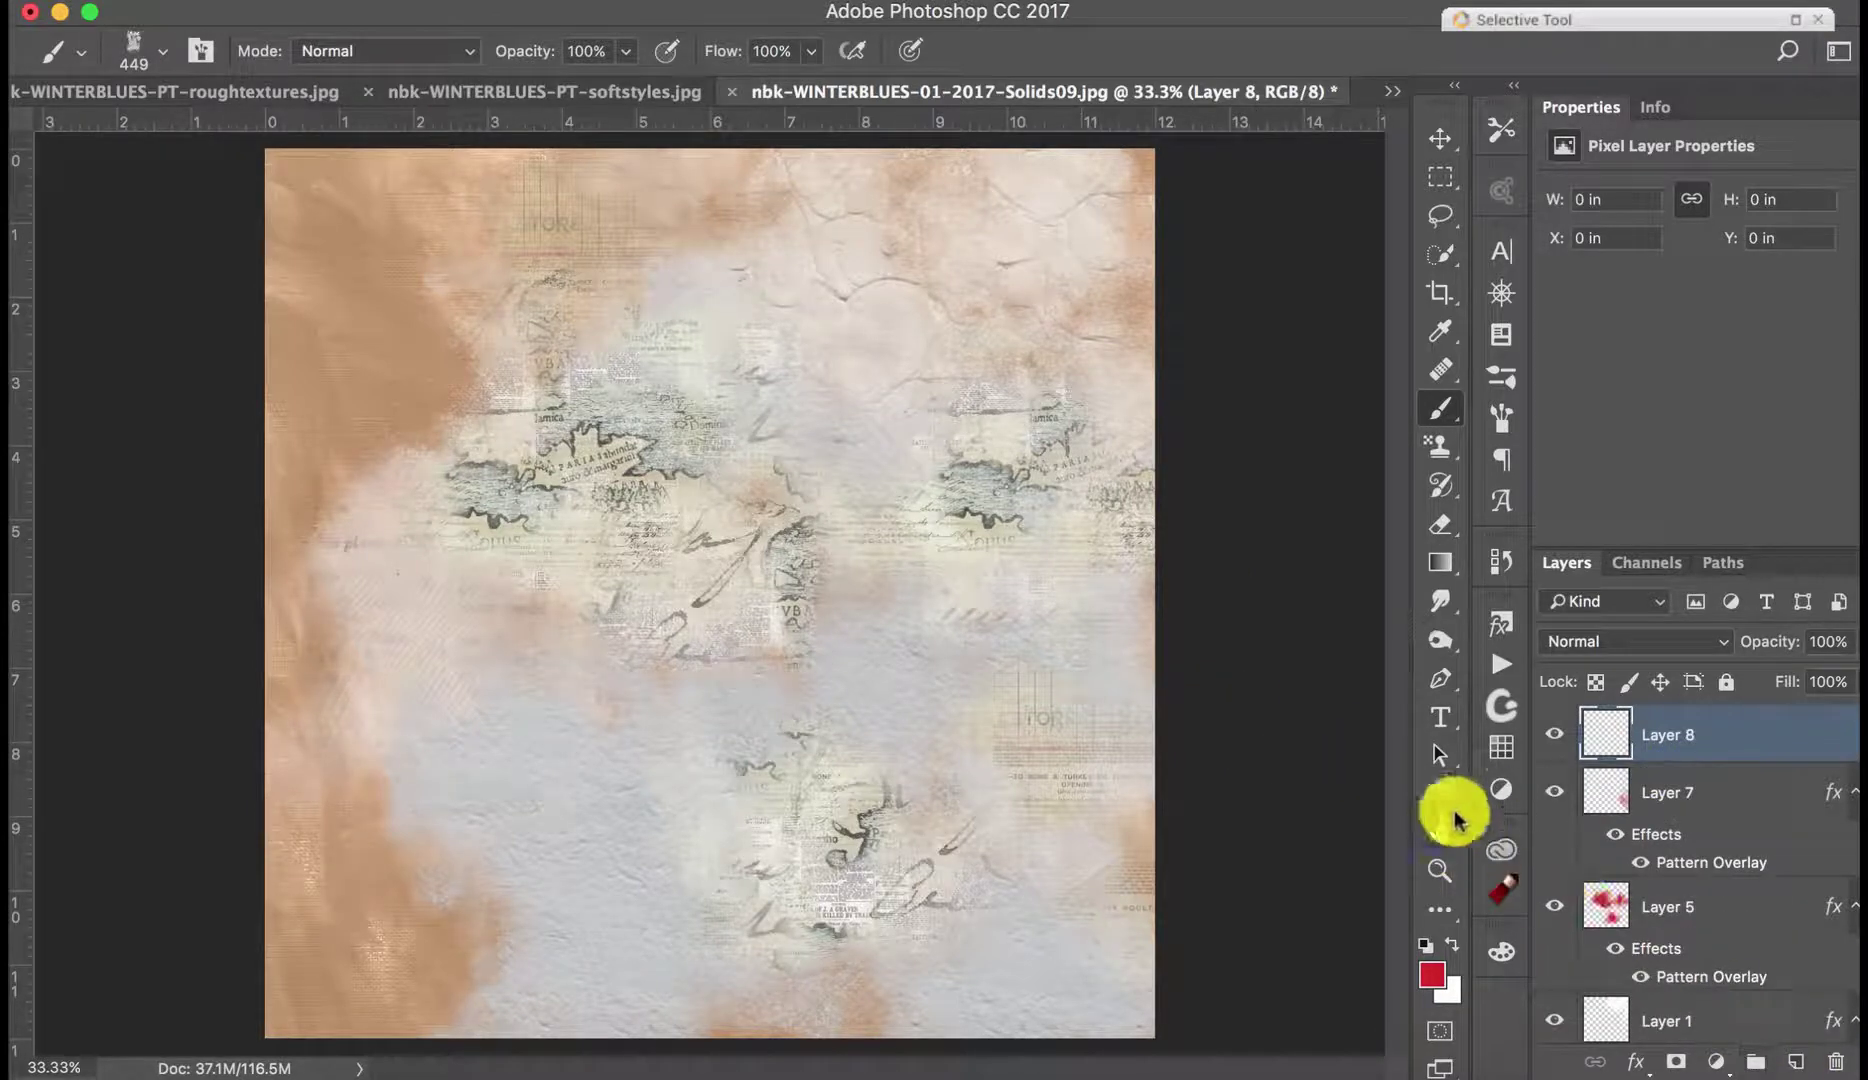
pyautogui.moveTo(958, 632)
pyautogui.mouseDown()
pyautogui.moveTo(909, 659)
pyautogui.moveTo(1100, 630)
pyautogui.mouseUp()
pyautogui.click(1497, 624)
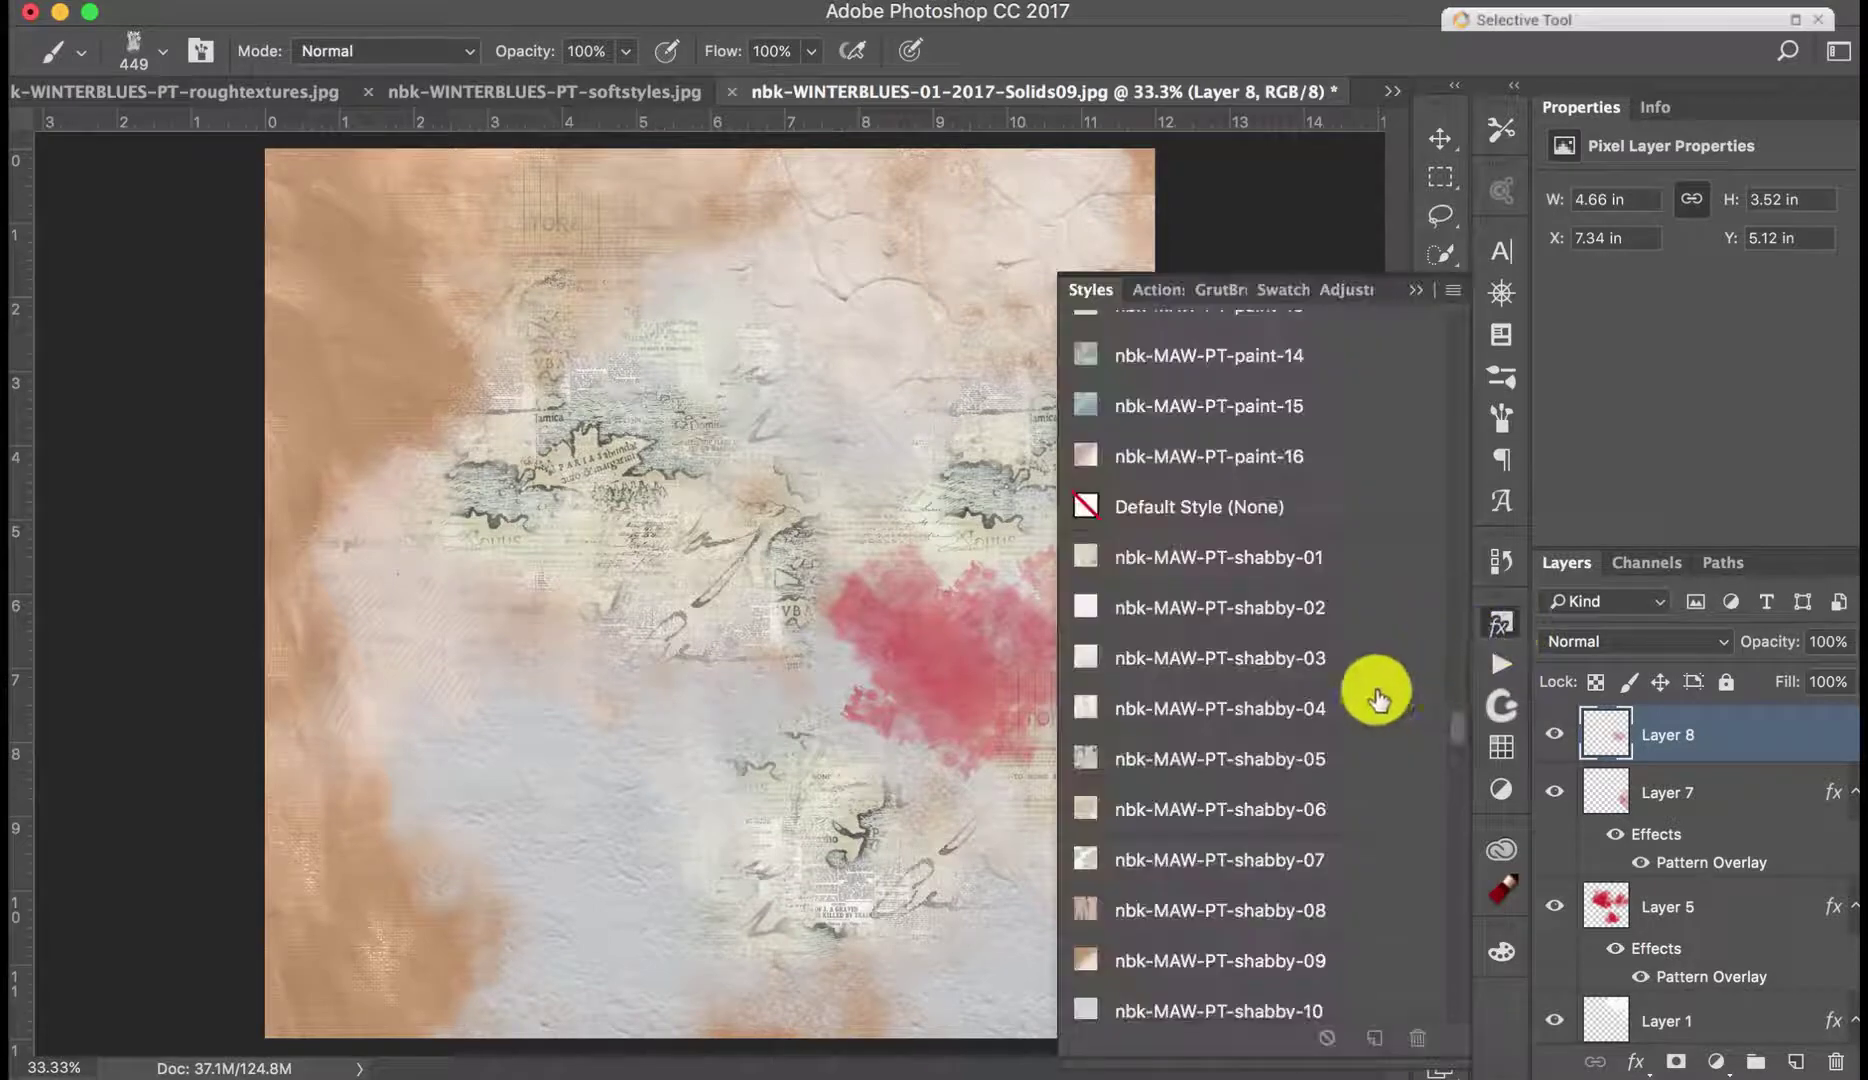
pyautogui.scroll(10, 1443, 740)
pyautogui.scroll(-15, 1446, 820)
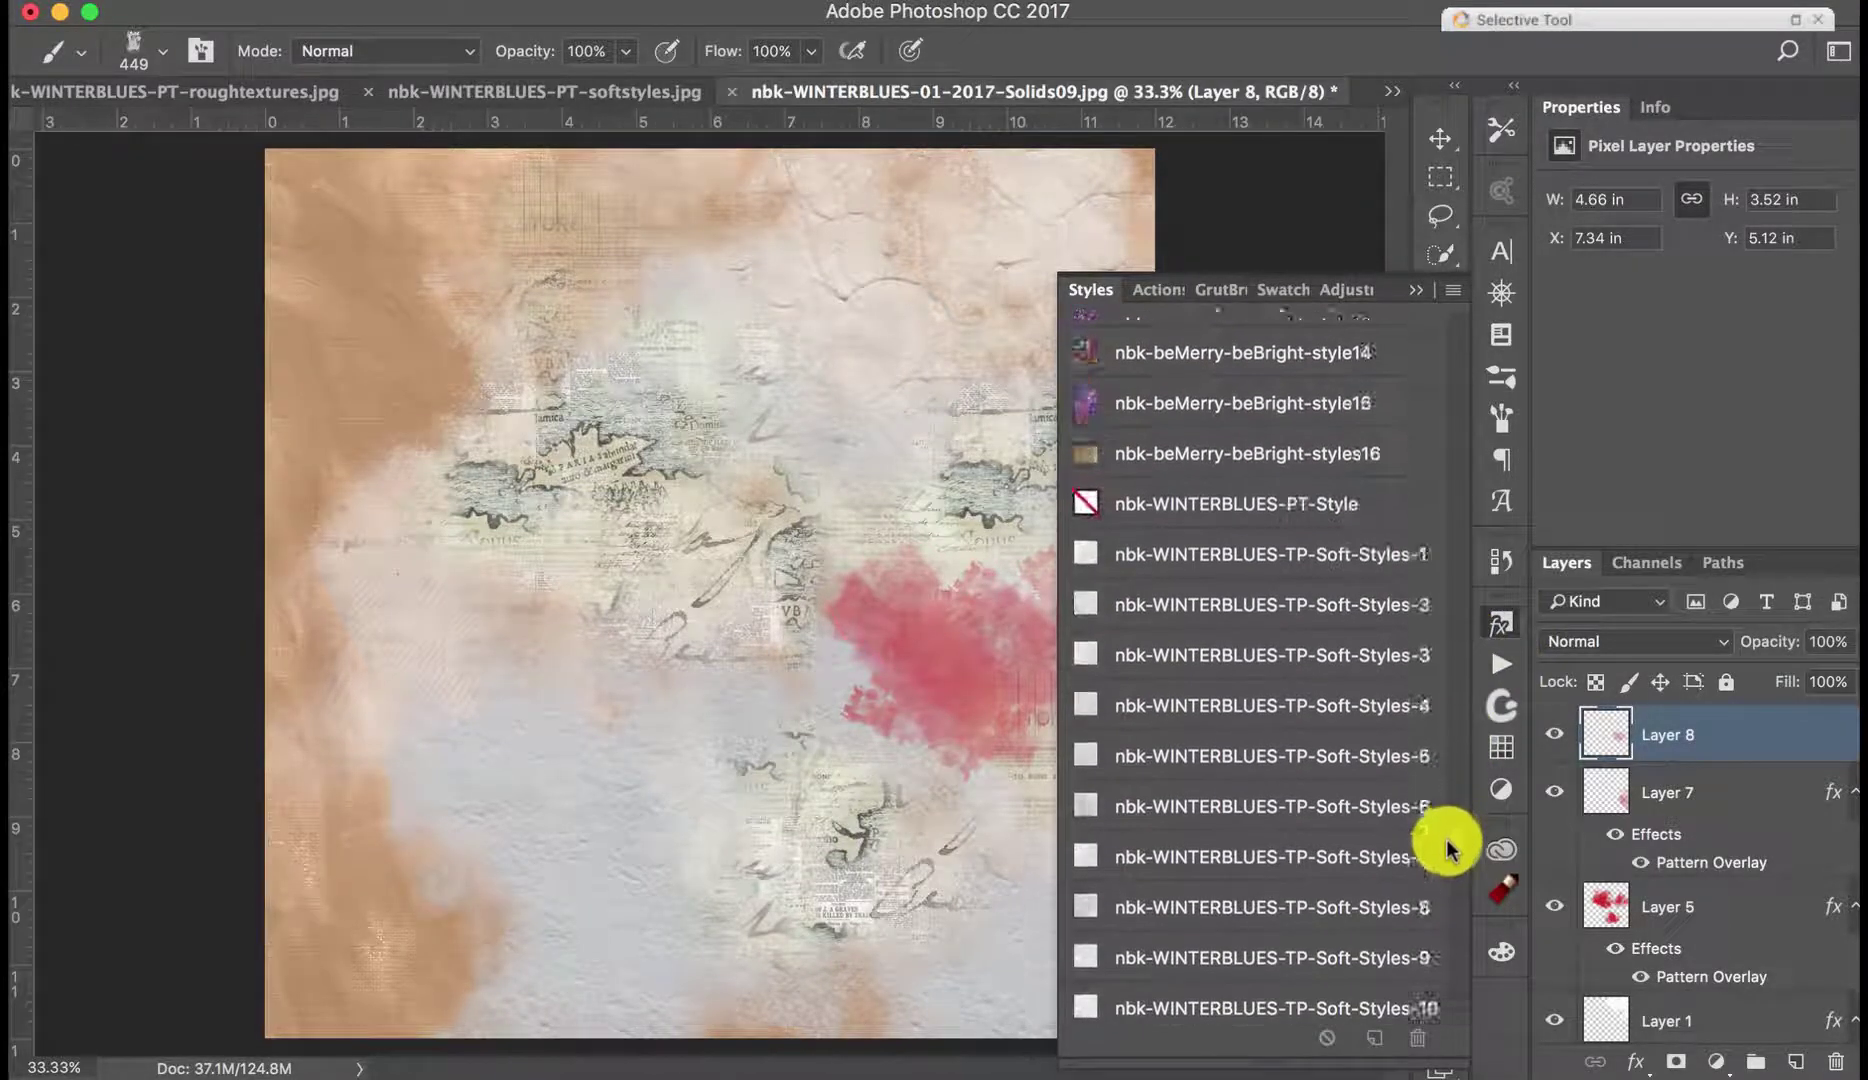
pyautogui.click(1200, 744)
pyautogui.click(1133, 943)
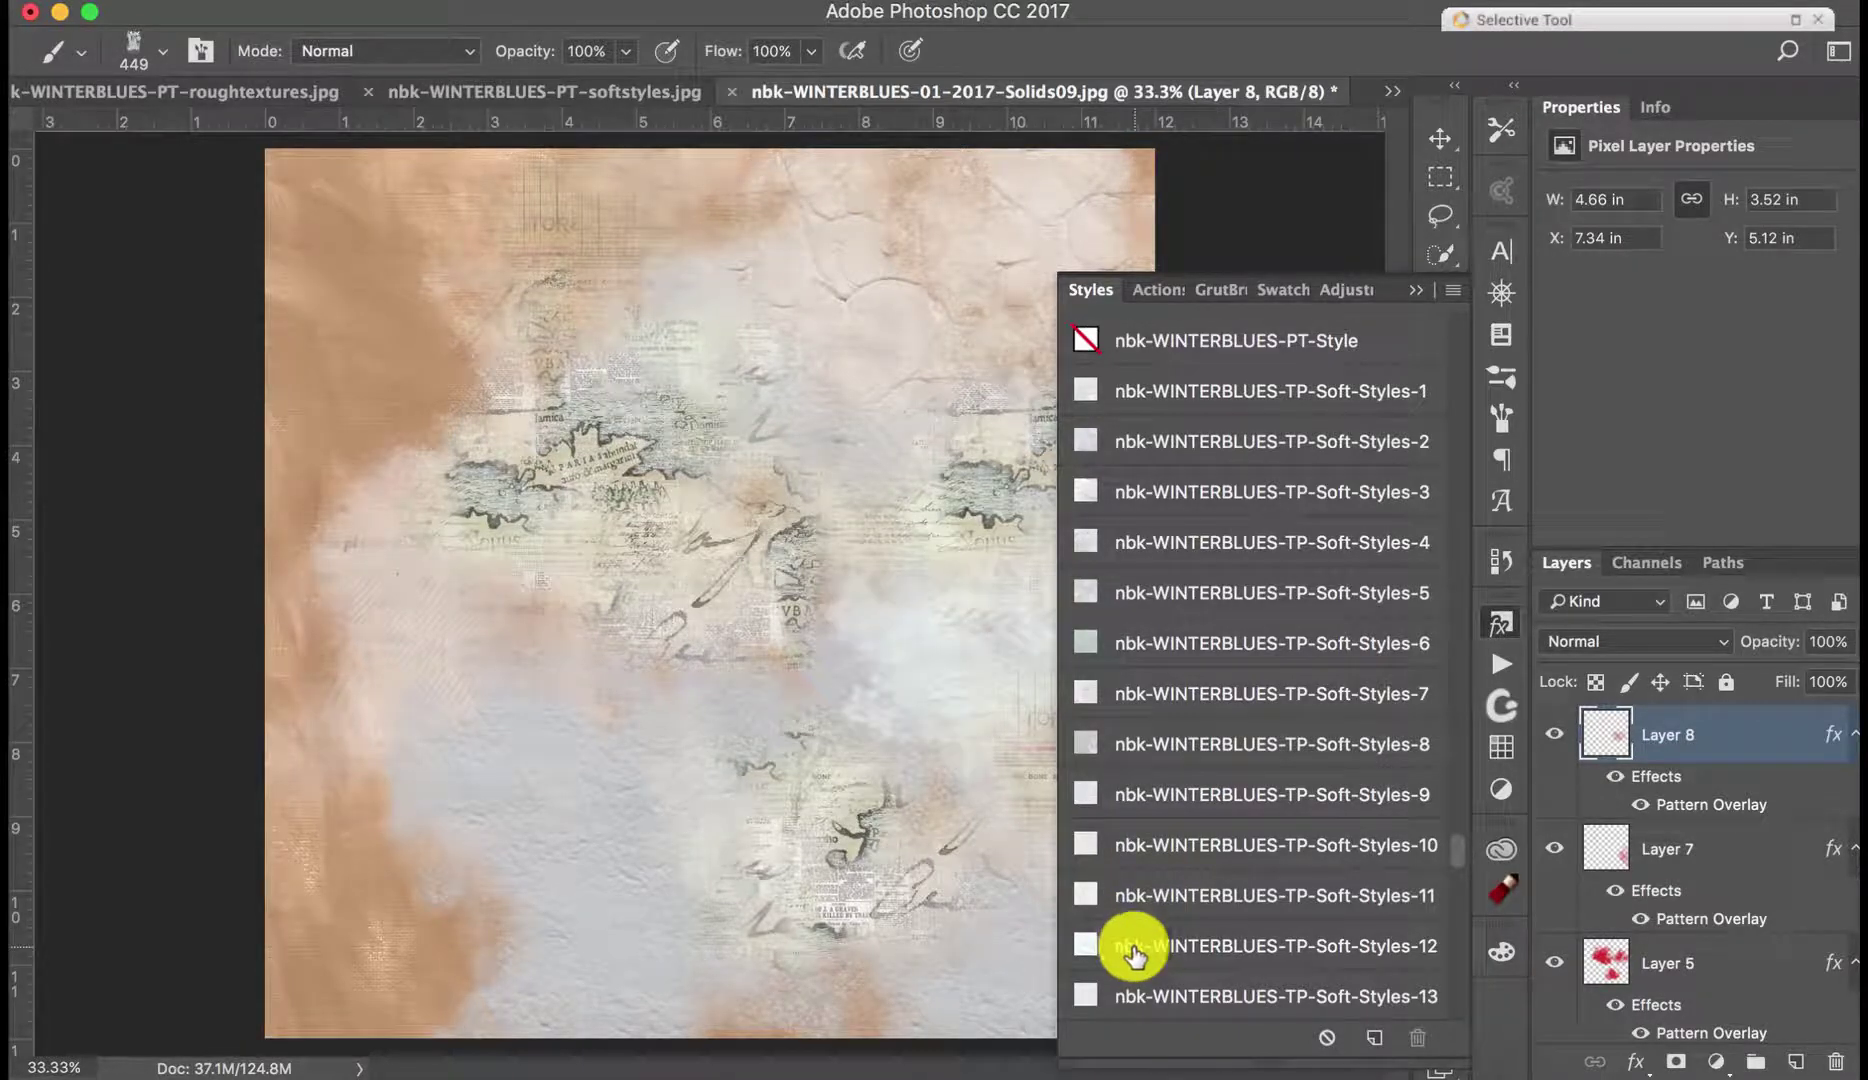
pyautogui.click(1416, 289)
# Step: Extend the soft-styled brushwork on Layer 8 over the paper's lower area, centre and top edge, covering about 7.8 by 11.5 in
pyautogui.moveTo(1214, 806)
pyautogui.mouseDown()
pyautogui.moveTo(1018, 837)
pyautogui.moveTo(966, 895)
pyautogui.moveTo(933, 889)
pyautogui.moveTo(1033, 947)
pyautogui.moveTo(828, 845)
pyautogui.mouseUp()
pyautogui.moveTo(652, 619); pyautogui.dragTo(695, 612)
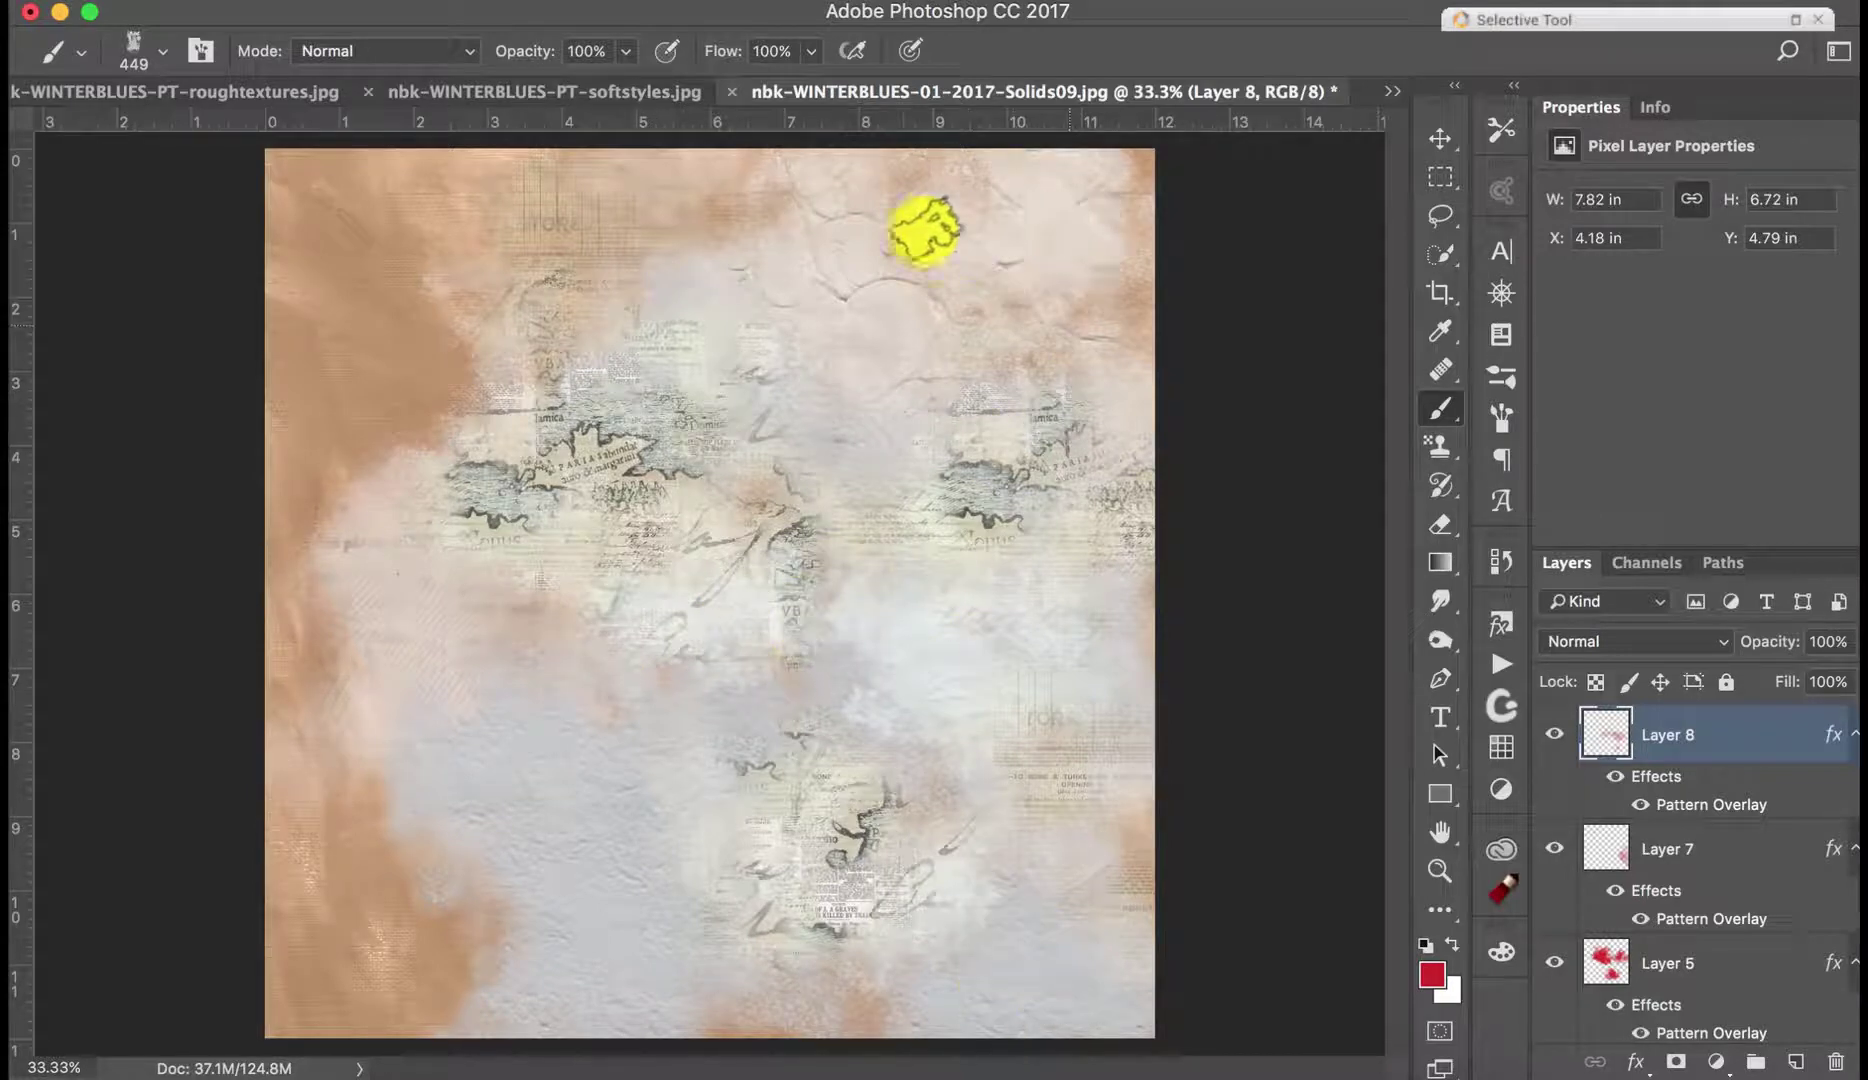
pyautogui.moveTo(897, 192); pyautogui.dragTo(905, 83)
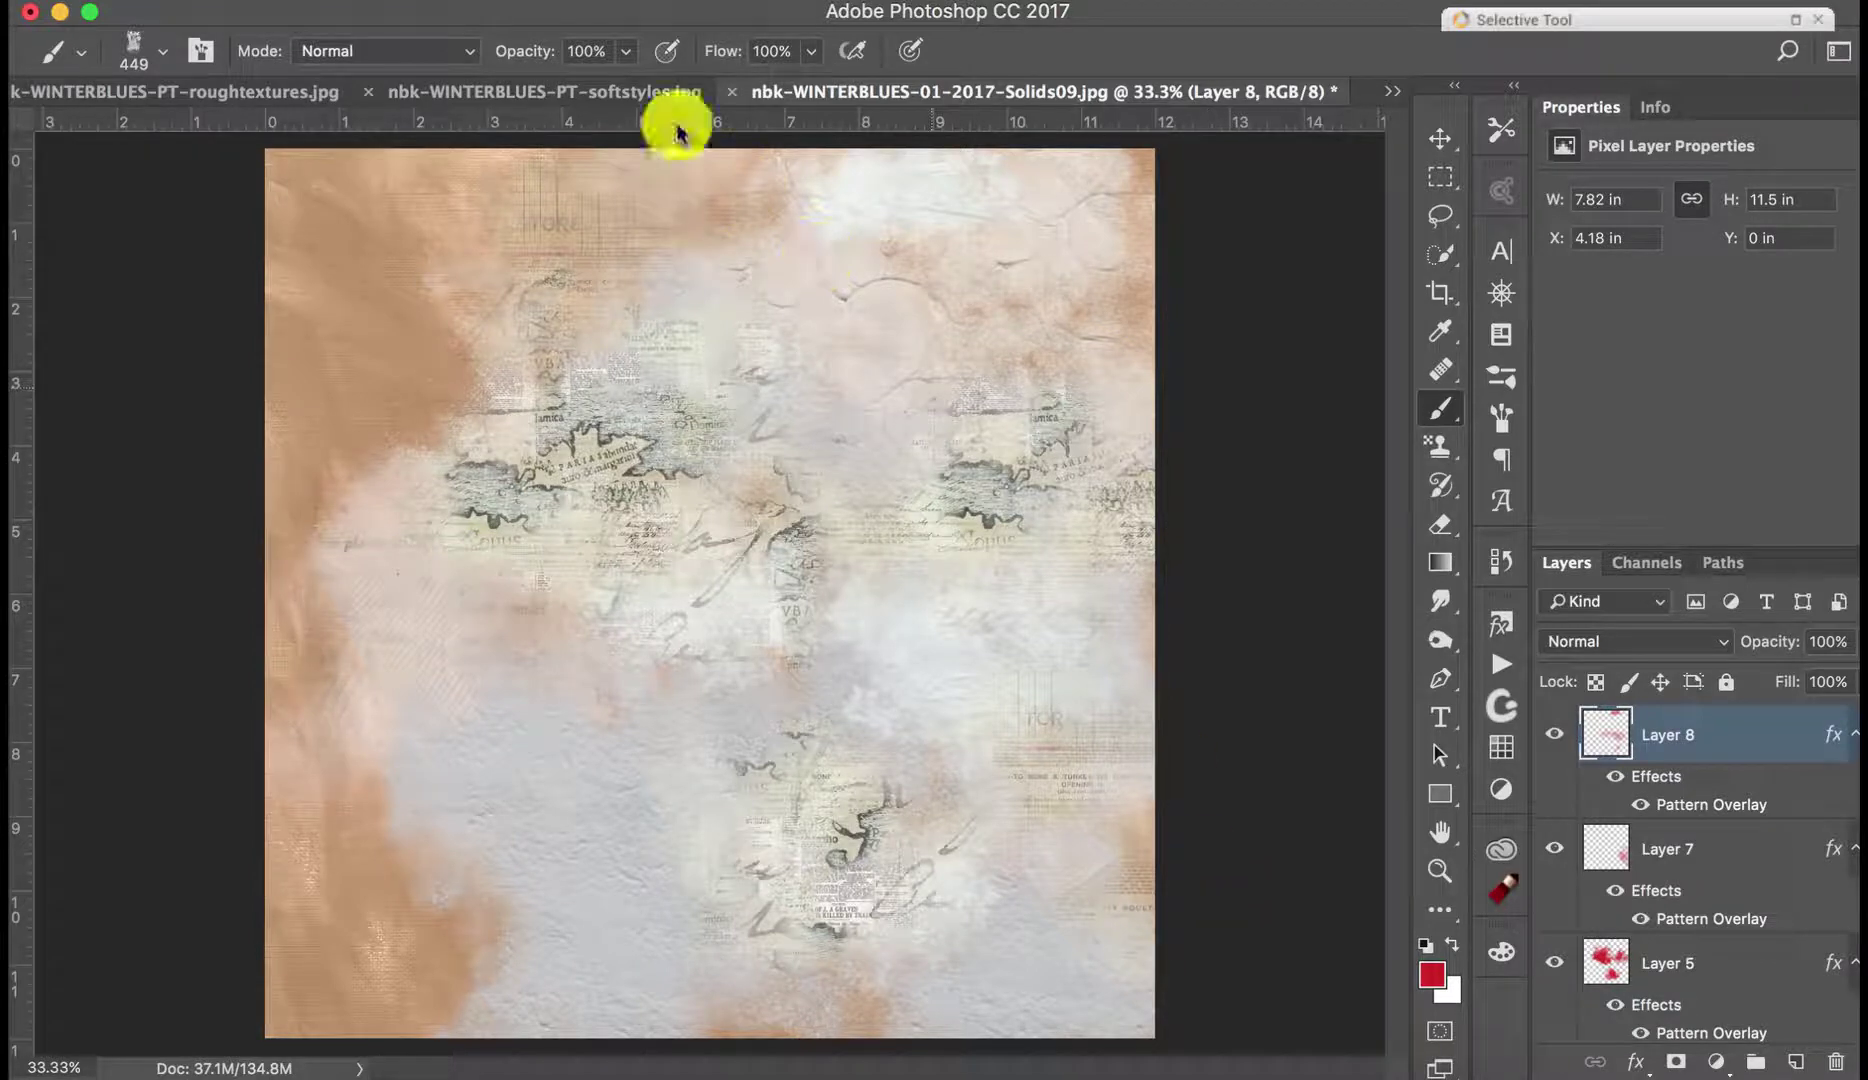
# Step: View the nbk-WINTERBLUES-PT-roughtextures.jpg and nbk-WINTERBLUES-PT-softstyles.jpg previews with the Move tool active
pyautogui.click(292, 92)
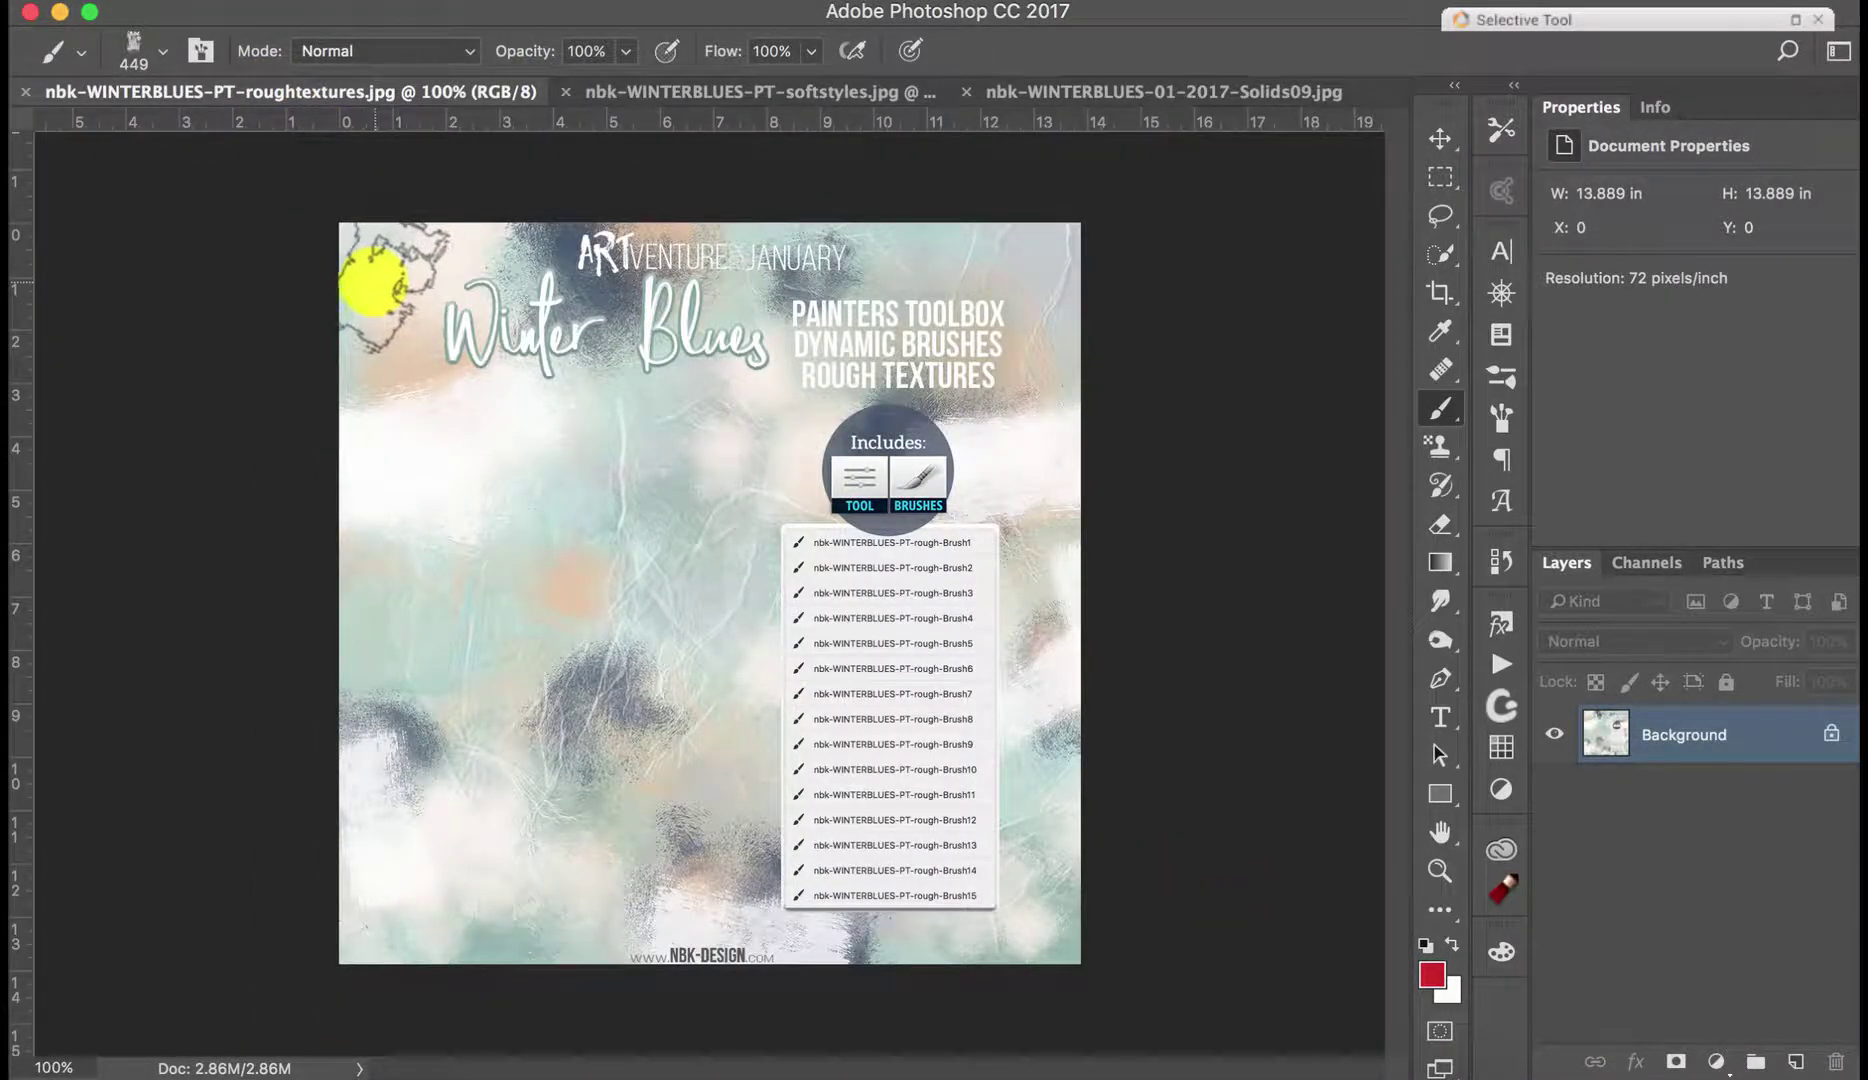
pyautogui.click(1432, 140)
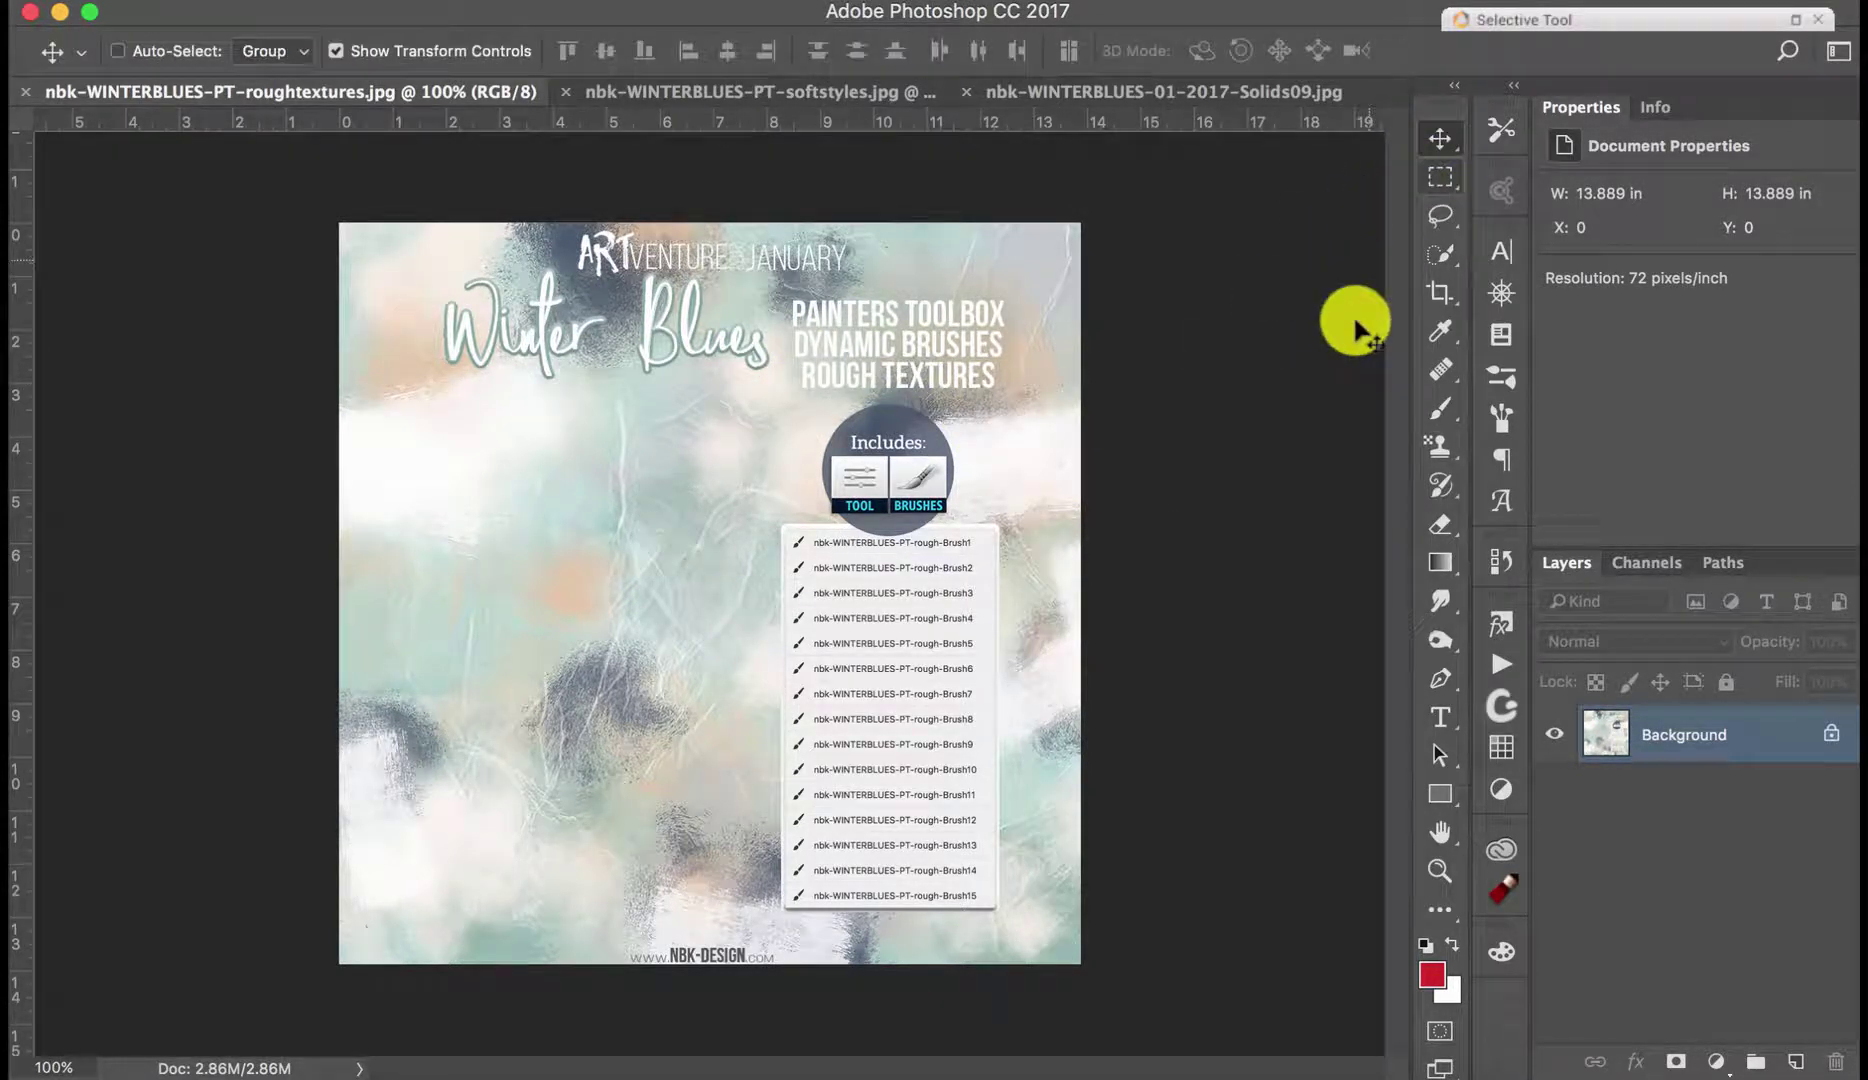
pyautogui.click(872, 95)
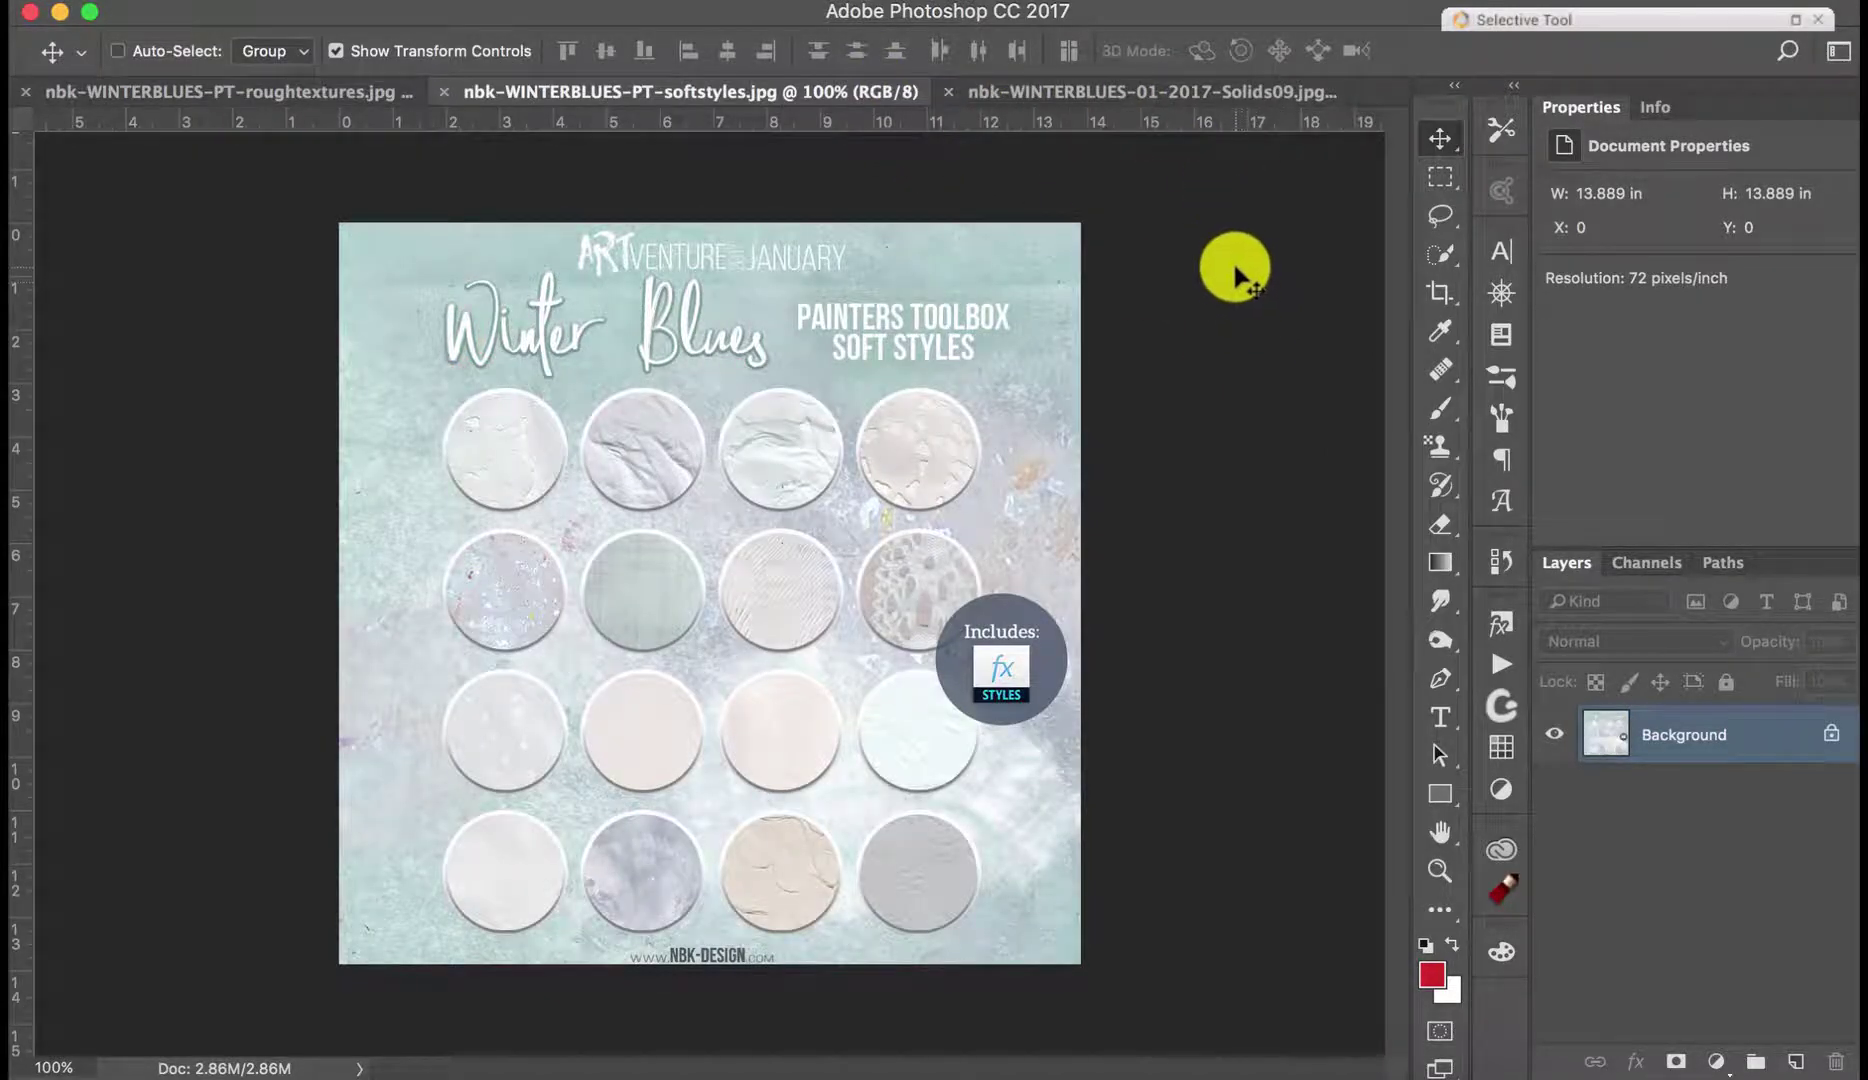